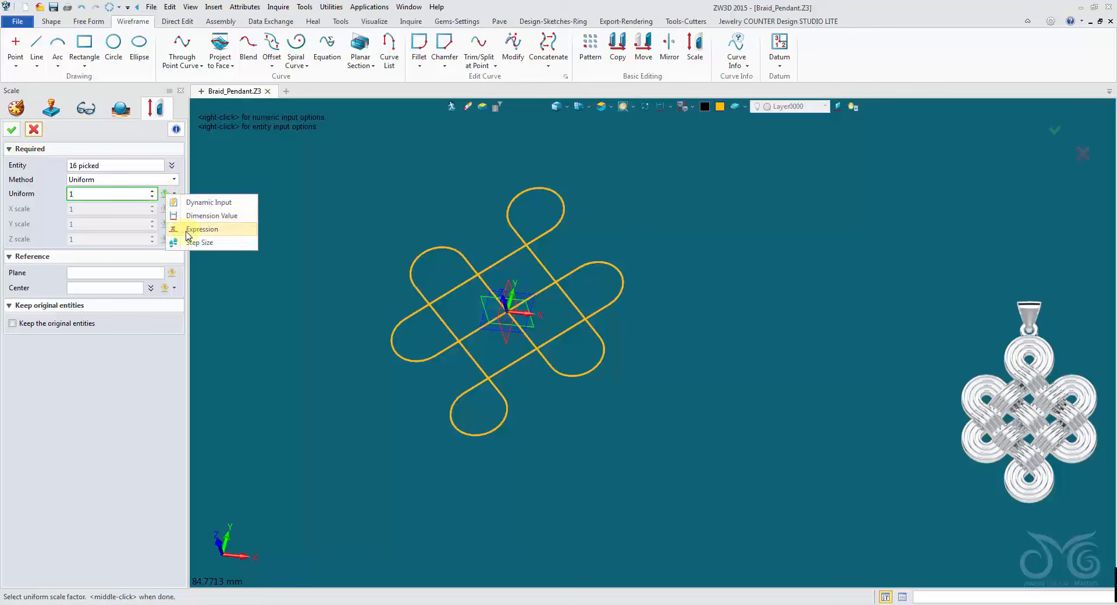
Scale the 16 picked curves uniformly, using the Scale_Factor variable as the scale expression
{"action": "left_click", "coordinate": [189, 229]}
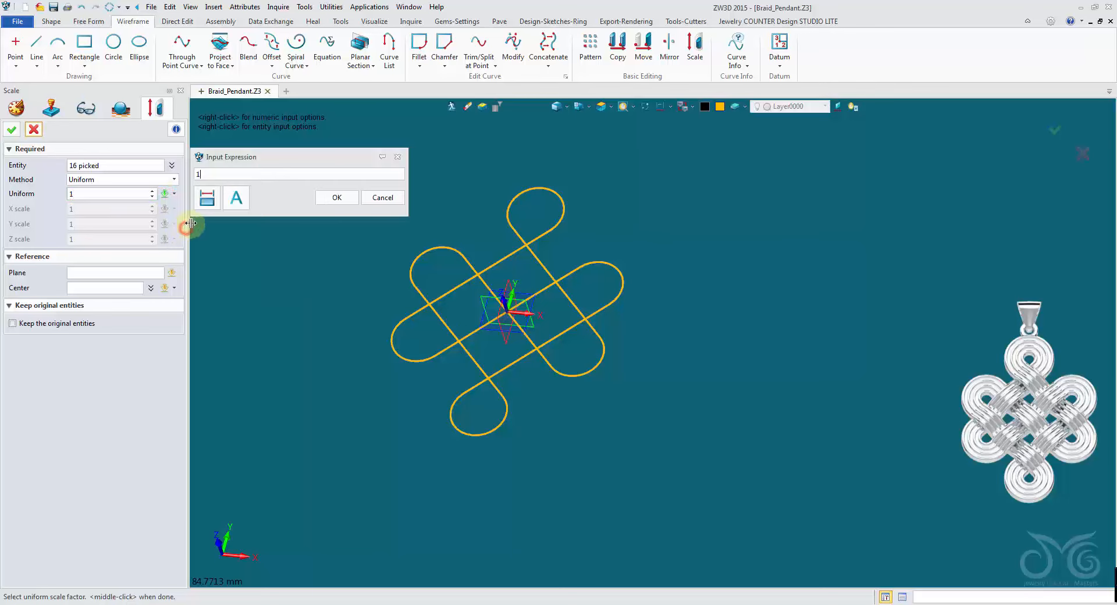
{"action": "left_click", "coordinate": [234, 199]}
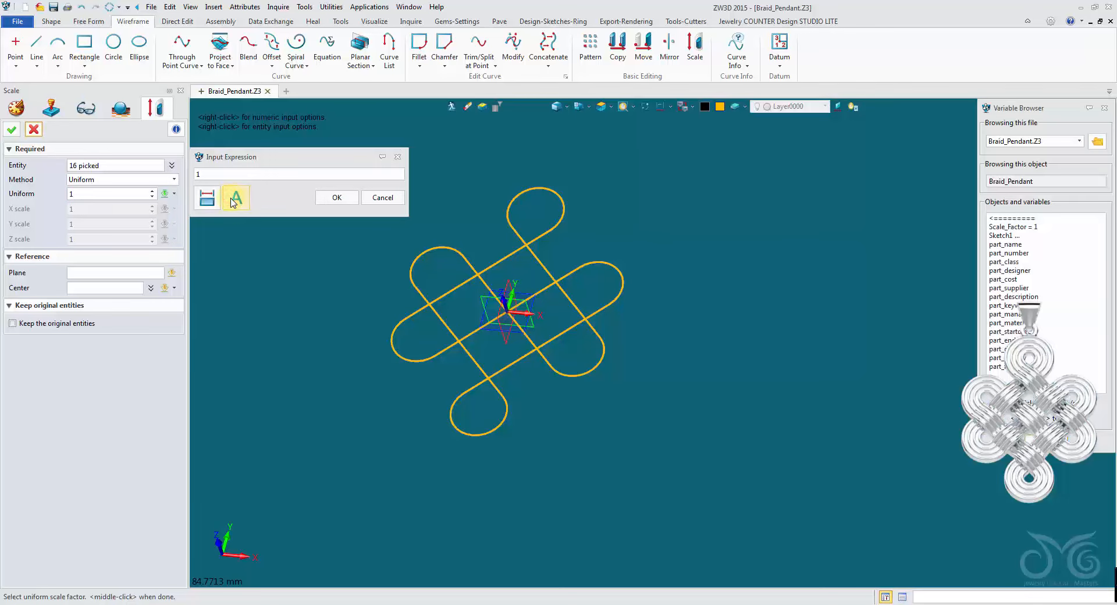
{"action": "double_click", "coordinate": [1038, 229]}
{"action": "left_click", "coordinate": [336, 197]}
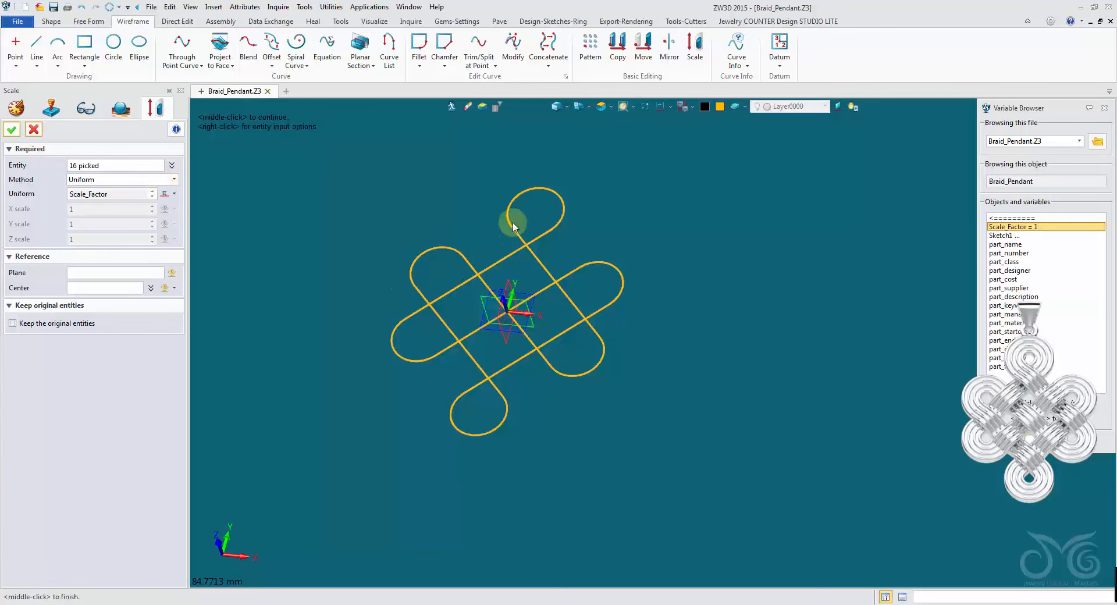
{"action": "left_click", "coordinate": [10, 131]}
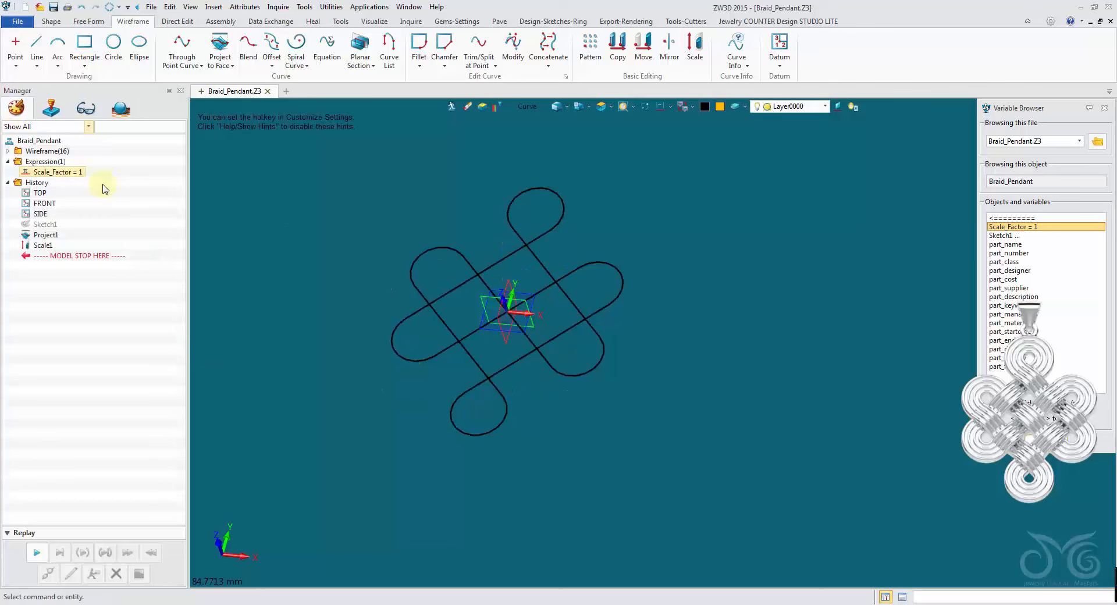
Add the Scale_Factor variable as the first driving parameter in the part attributes
{"action": "left_click", "coordinate": [244, 7]}
{"action": "left_click", "coordinate": [241, 27]}
{"action": "left_click", "coordinate": [365, 126]}
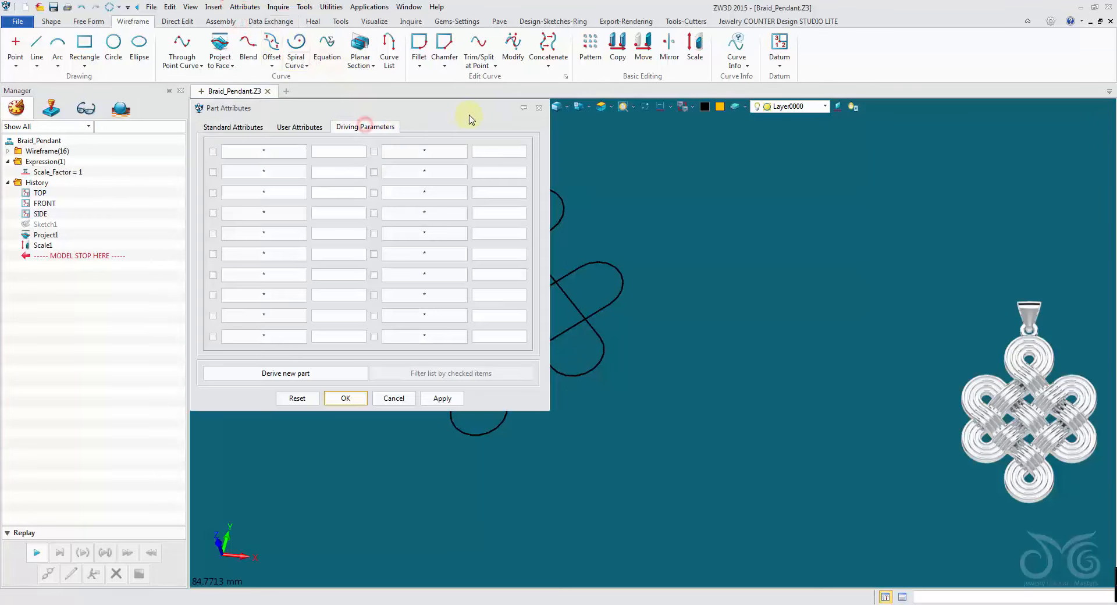
{"action": "left_click_drag", "start_coordinate": [466, 111], "coordinate": [324, 46]}
{"action": "left_click", "coordinate": [134, 84]}
{"action": "right_click", "coordinate": [217, 169]}
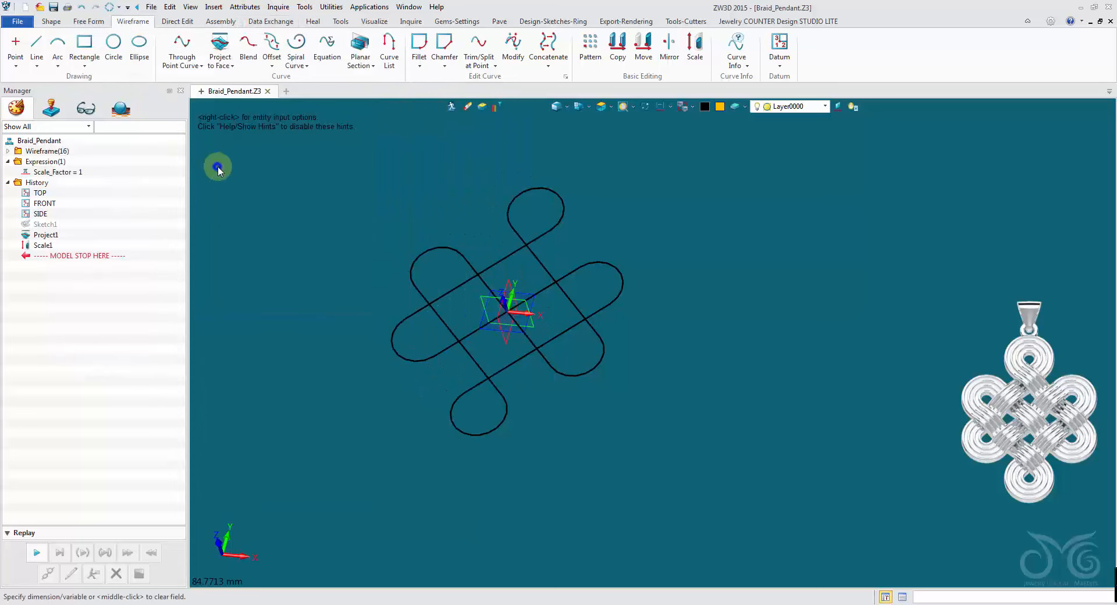
{"action": "left_click", "coordinate": [232, 173]}
{"action": "left_click", "coordinate": [1007, 218]}
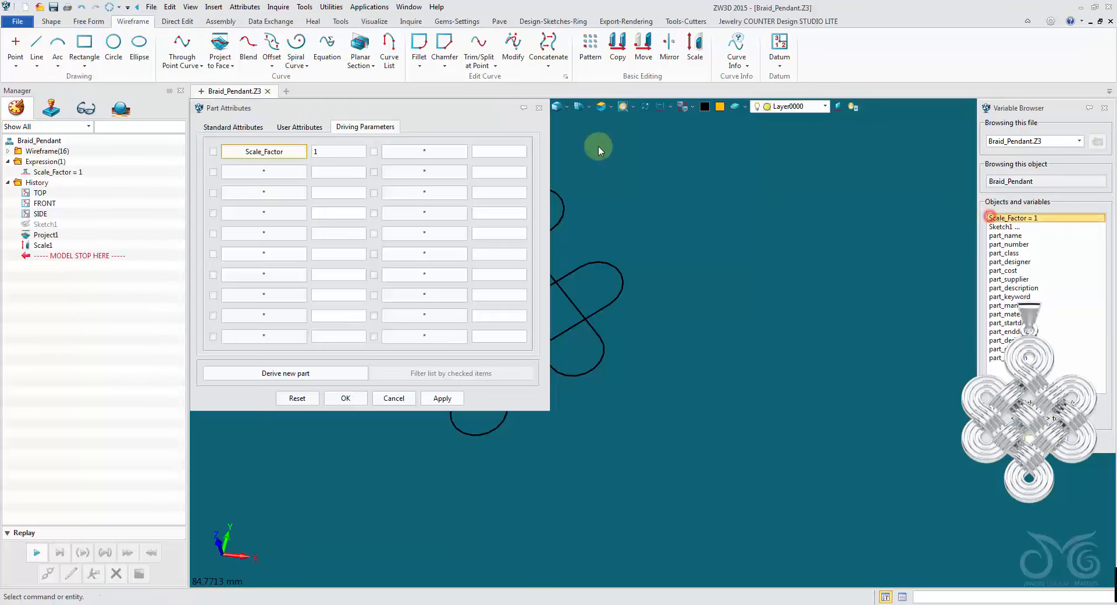
Set the Scale_Factor driving parameter to 1.5 and apply it to the part
{"action": "left_click_drag", "start_coordinate": [346, 108], "coordinate": [168, 21]}
{"action": "left_click", "coordinate": [271, 309]}
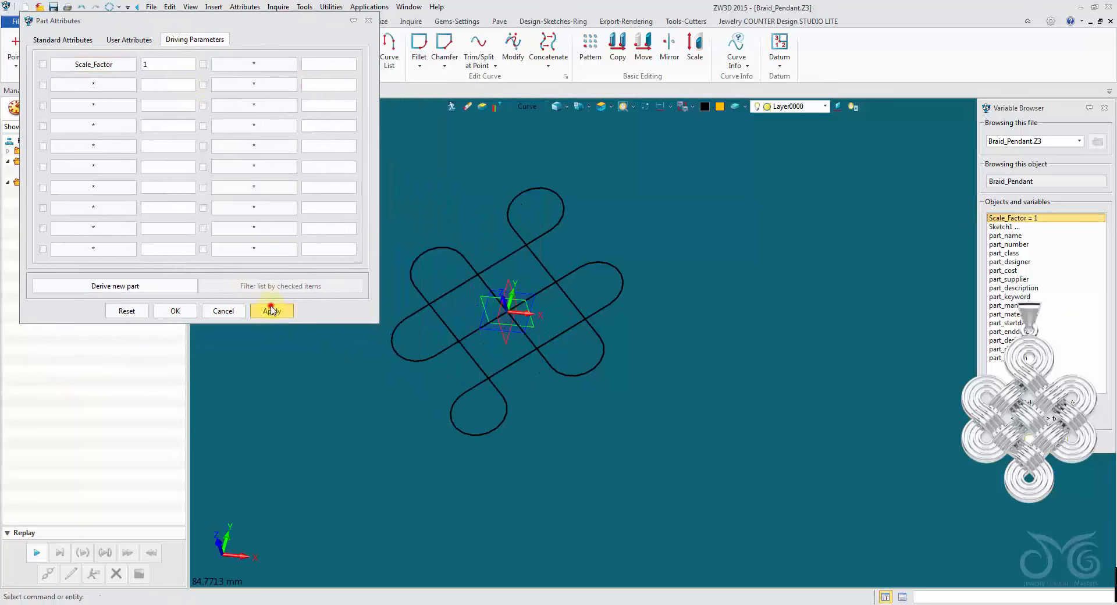
{"action": "type", "text": "1.5"}
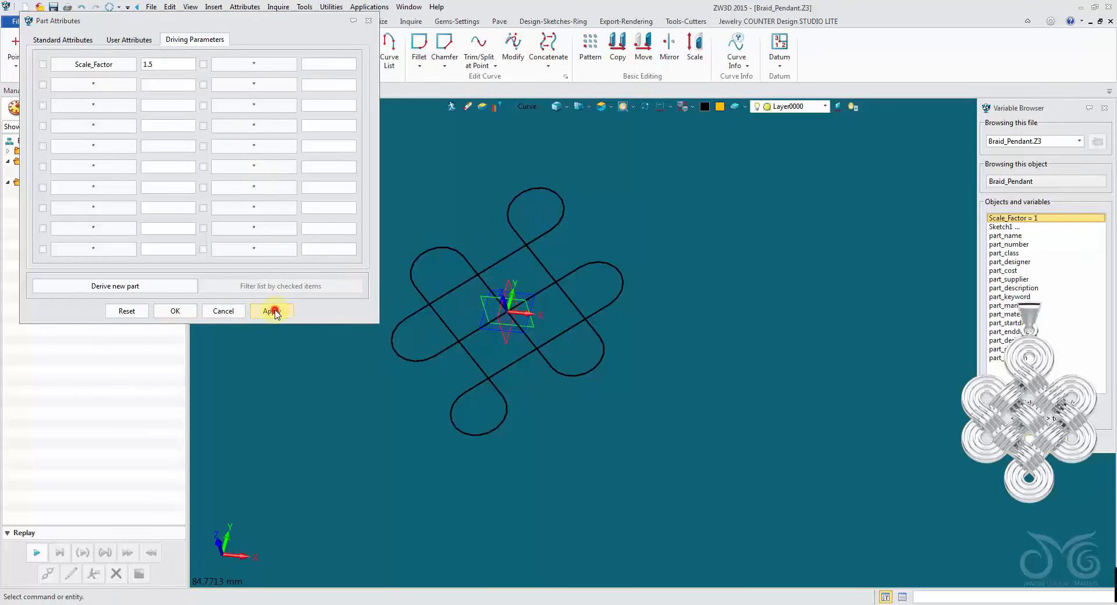
{"action": "left_click", "coordinate": [274, 311]}
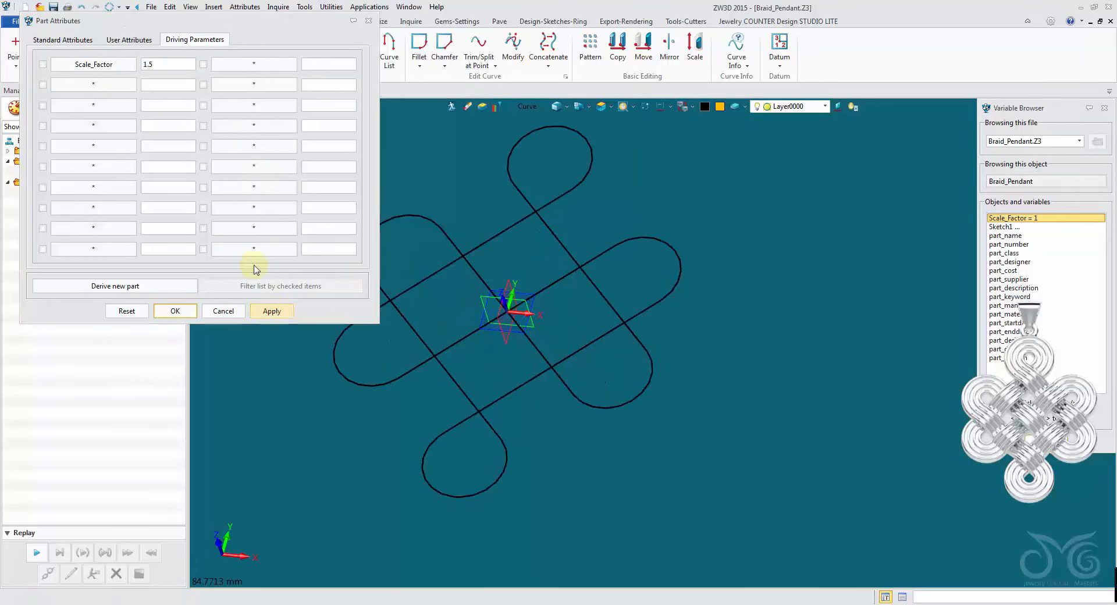
Set the Scale_Factor driving parameter to 1, apply it and close the part attributes
{"action": "left_click", "coordinate": [167, 66]}
{"action": "key", "text": "BackSpace"}
{"action": "key", "text": "BackSpace"}
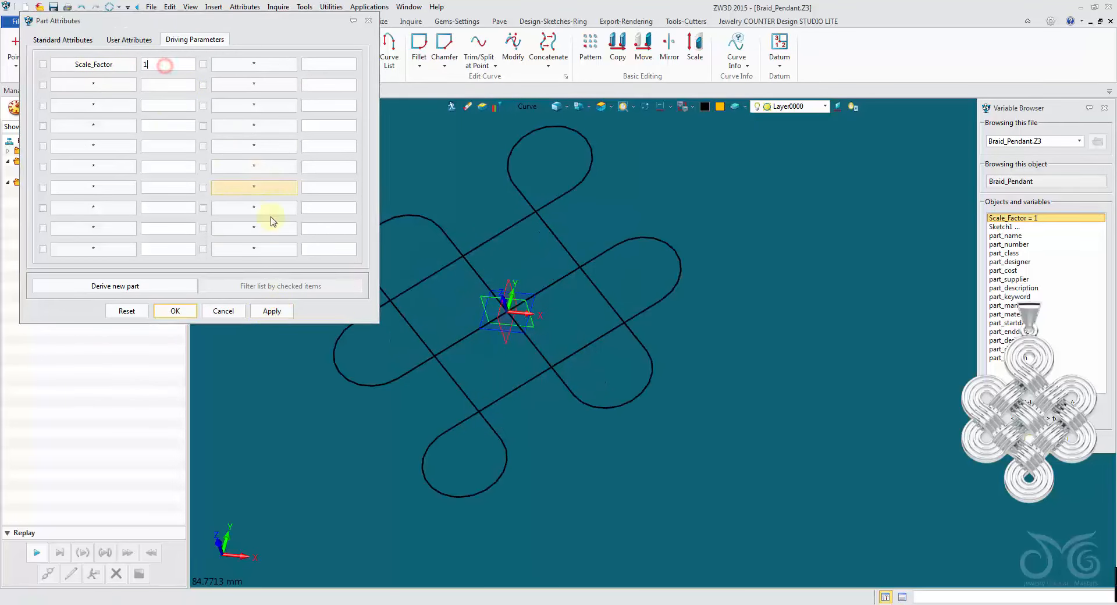
{"action": "left_click", "coordinate": [274, 311]}
{"action": "left_click", "coordinate": [175, 311]}
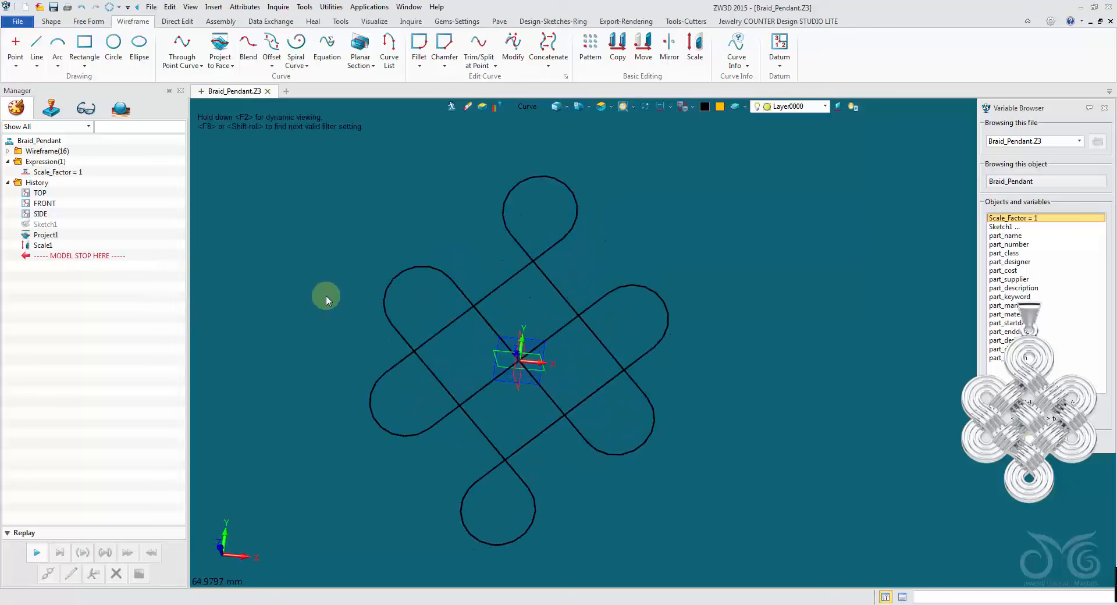
Insert a datum plane at the arc endpoint on the outer end loop of the braid, restricting picks to critical points
{"action": "right_click", "coordinate": [307, 281]}
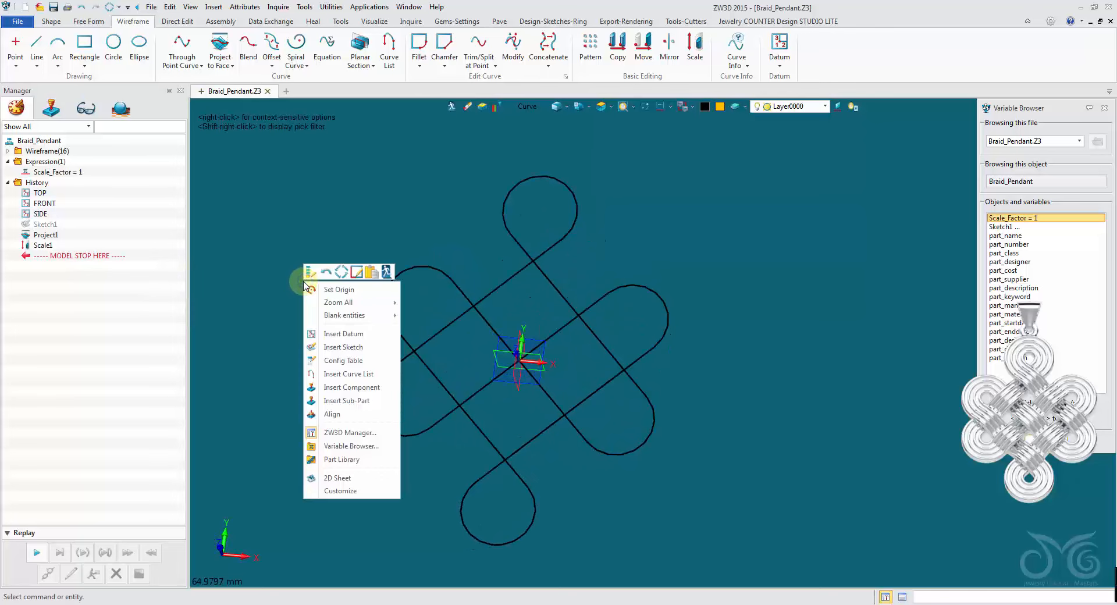
{"action": "left_click", "coordinate": [323, 332]}
{"action": "middle_click_drag", "start_coordinate": [323, 332], "coordinate": [484, 179]}
{"action": "left_click", "coordinate": [415, 395]}
{"action": "key", "text": "Delete"}
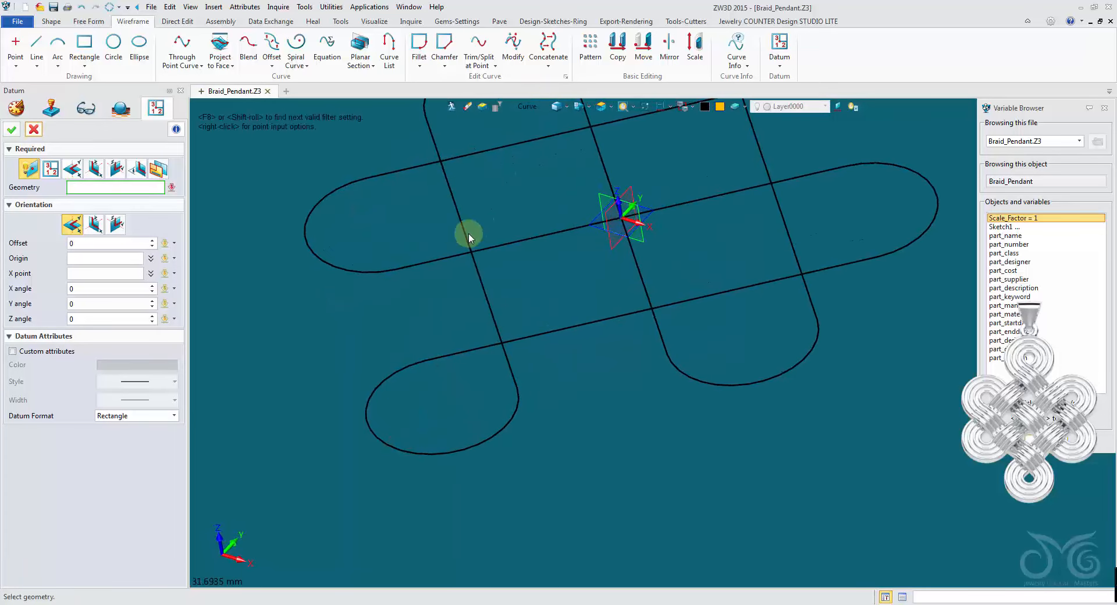
{"action": "left_click", "coordinate": [383, 441]}
{"action": "right_click", "coordinate": [423, 402]}
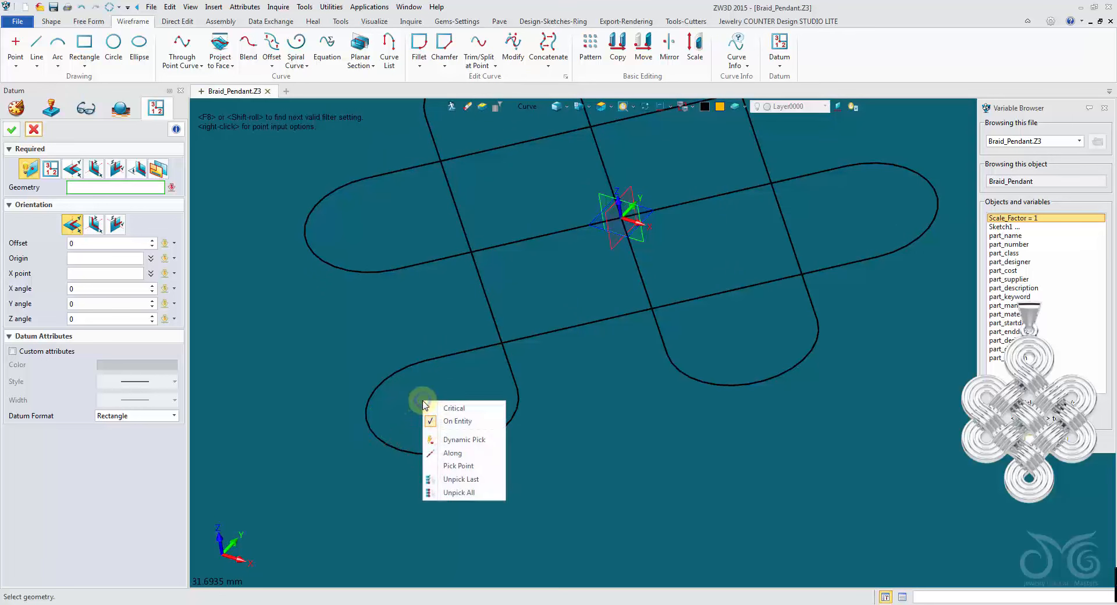
{"action": "left_click", "coordinate": [452, 408]}
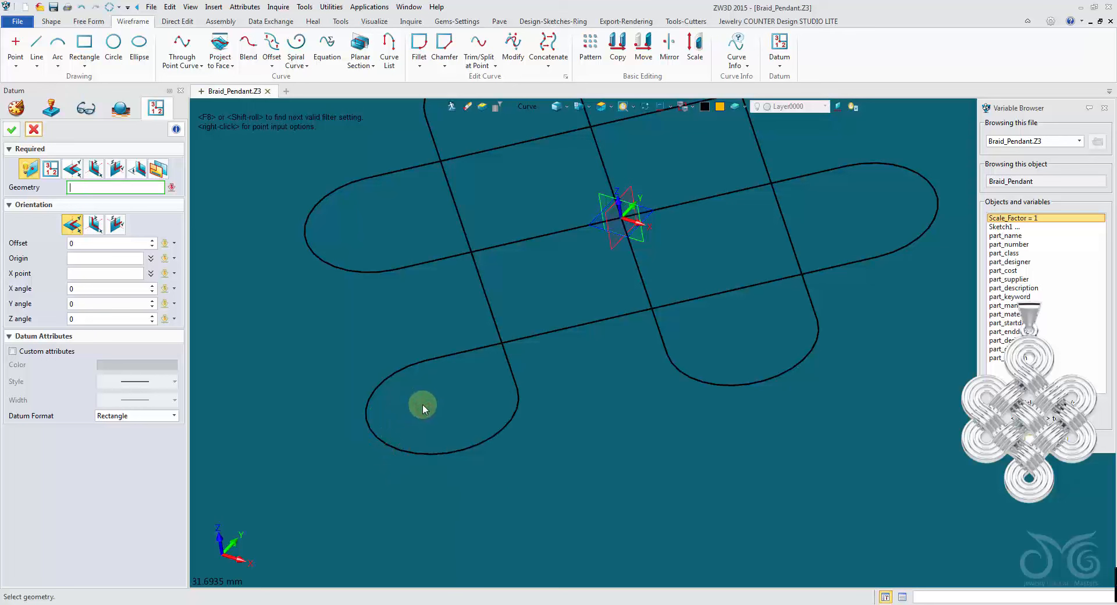
{"action": "left_click", "coordinate": [398, 451]}
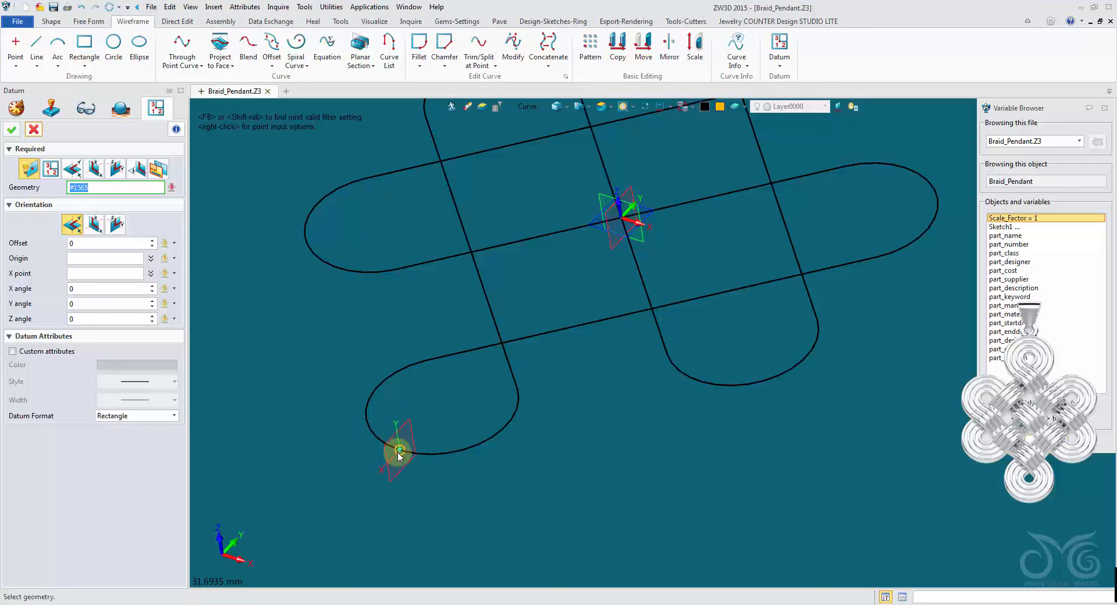
{"action": "left_click", "coordinate": [400, 453]}
Set the datum format to X-Y axes and create the plane
{"action": "left_click", "coordinate": [108, 415]}
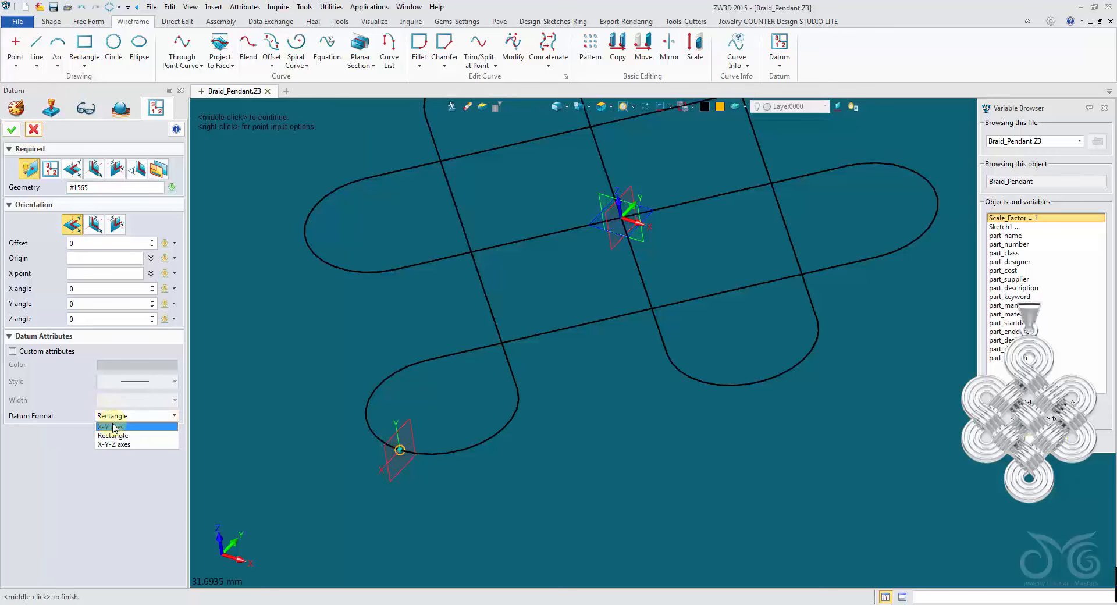
{"action": "left_click", "coordinate": [111, 427]}
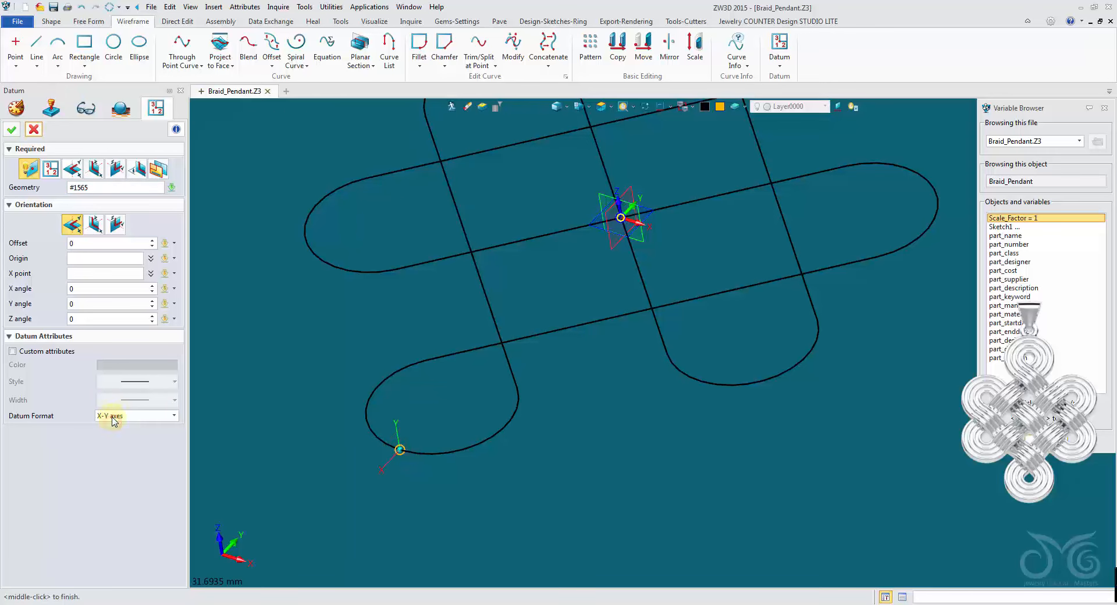
{"action": "left_click", "coordinate": [11, 130]}
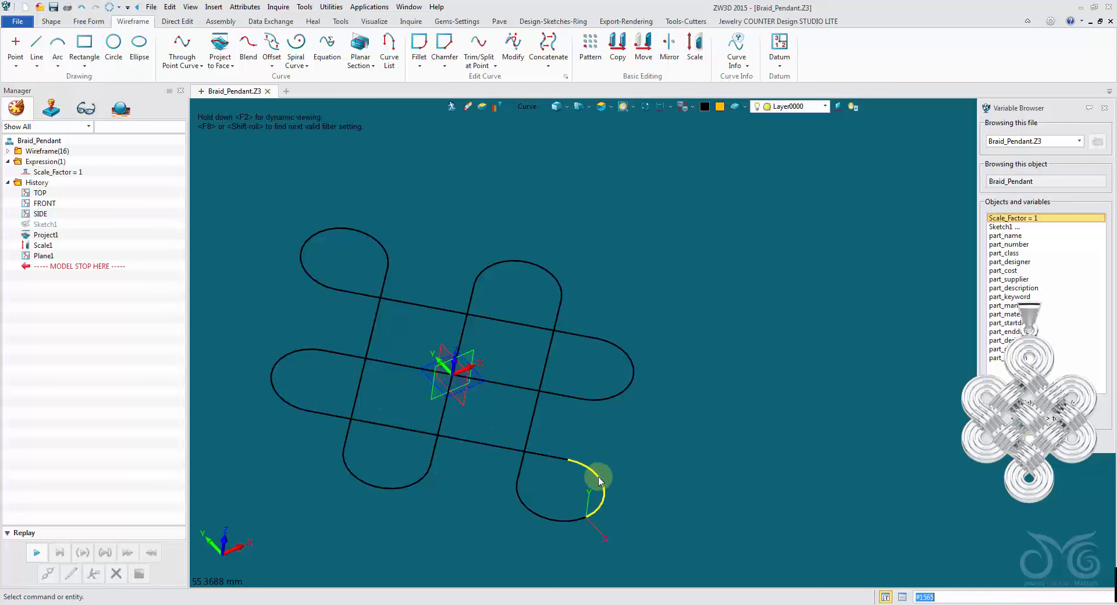
Concatenate the nine connected curves from the datum plane to the midpoint of the opposite end loop into one curve
{"action": "left_click", "coordinate": [549, 47]}
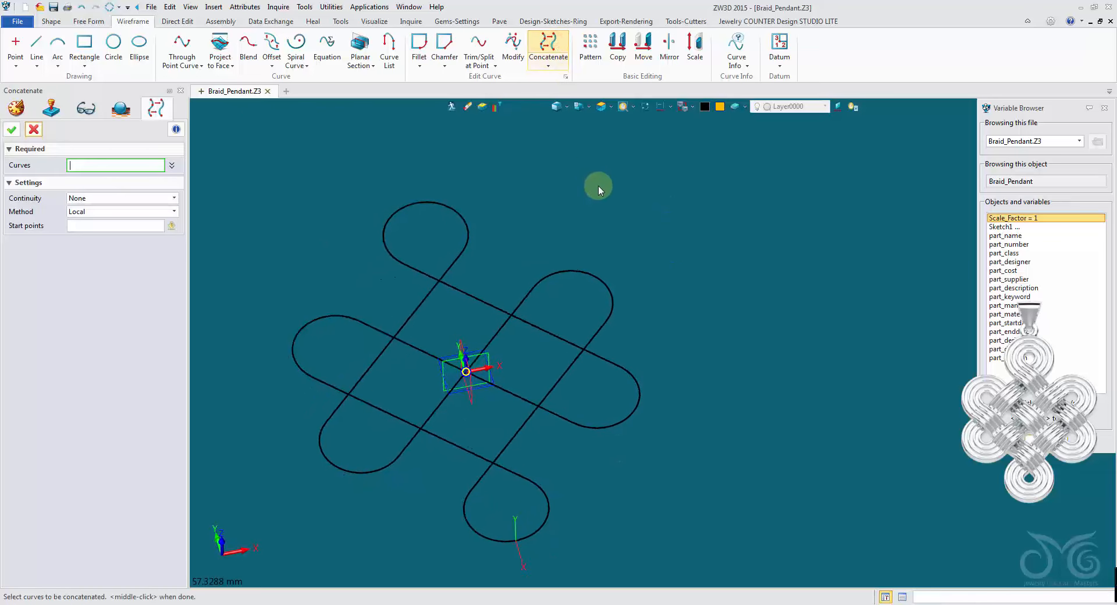
{"action": "right_click_drag", "start_coordinate": [600, 190], "coordinate": [560, 198]}
{"action": "left_click", "coordinate": [531, 542]}
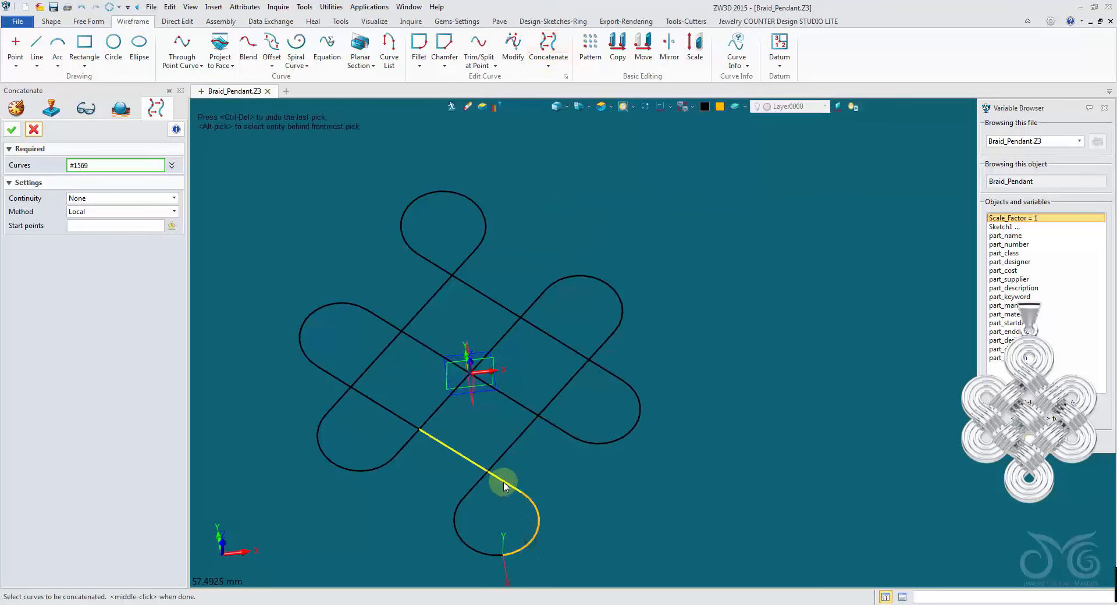
{"action": "left_click", "coordinate": [455, 451]}
{"action": "left_click", "coordinate": [390, 414]}
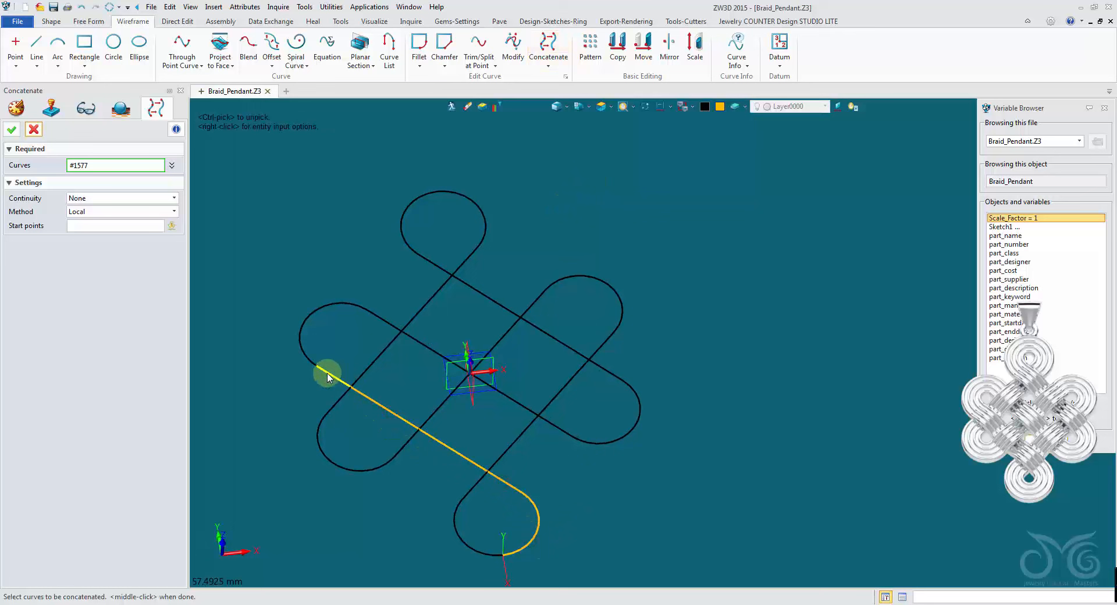
{"action": "left_click", "coordinate": [302, 348]}
{"action": "left_click", "coordinate": [417, 346]}
{"action": "left_click", "coordinate": [635, 411]}
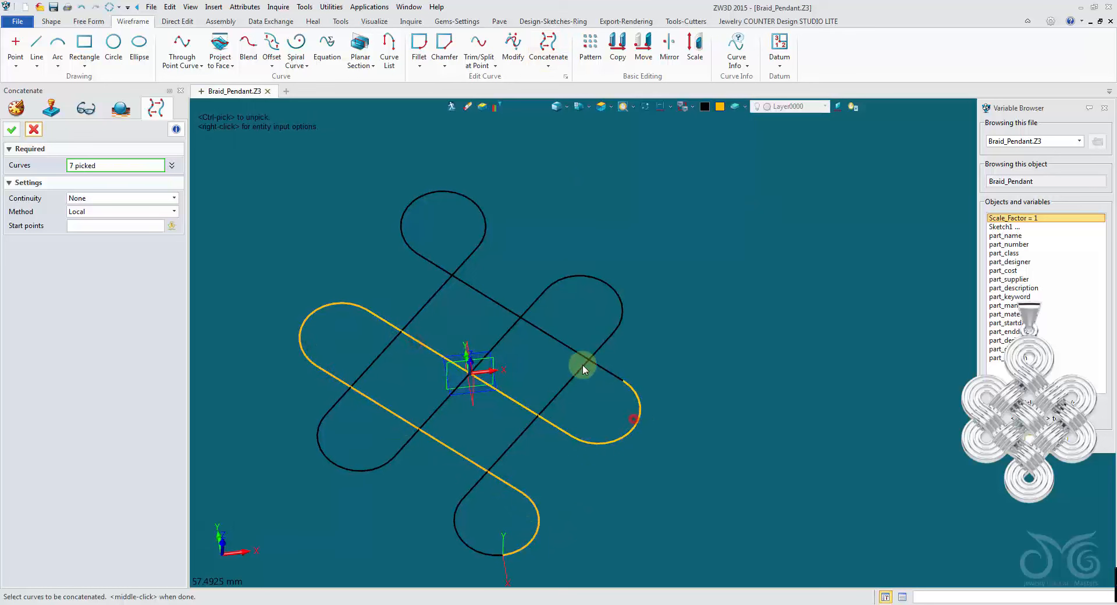
{"action": "left_click", "coordinate": [566, 350]}
{"action": "left_click", "coordinate": [403, 232]}
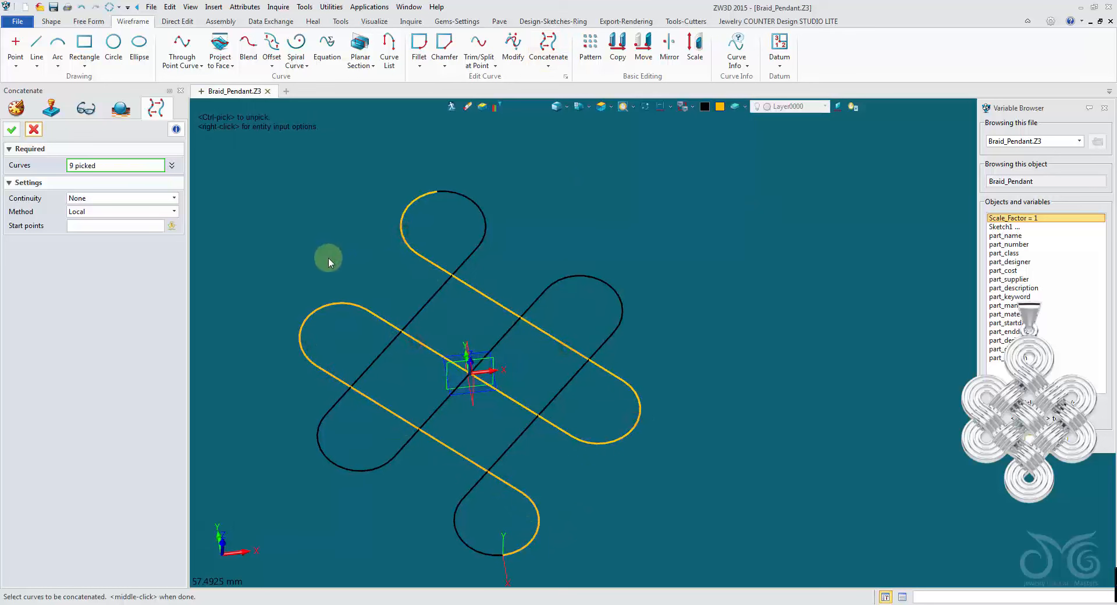
{"action": "left_click", "coordinate": [12, 130]}
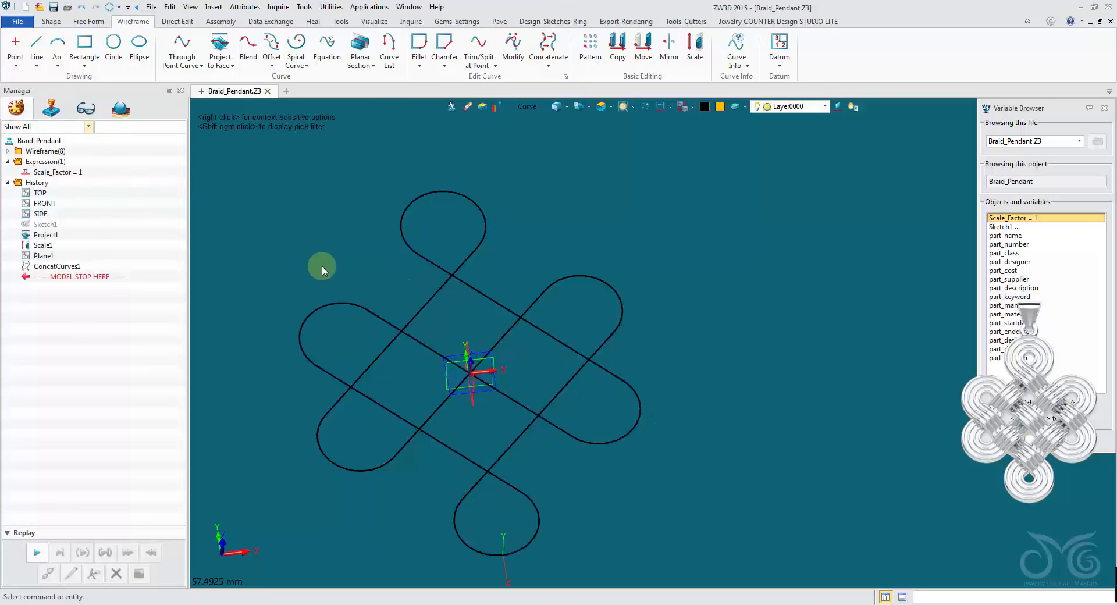
Concatenate the remaining seven curves of the braid outline into a second curve ending at the datum plane
{"action": "middle_click", "coordinate": [273, 173]}
{"action": "left_click", "coordinate": [478, 229]}
{"action": "left_click", "coordinate": [470, 259]}
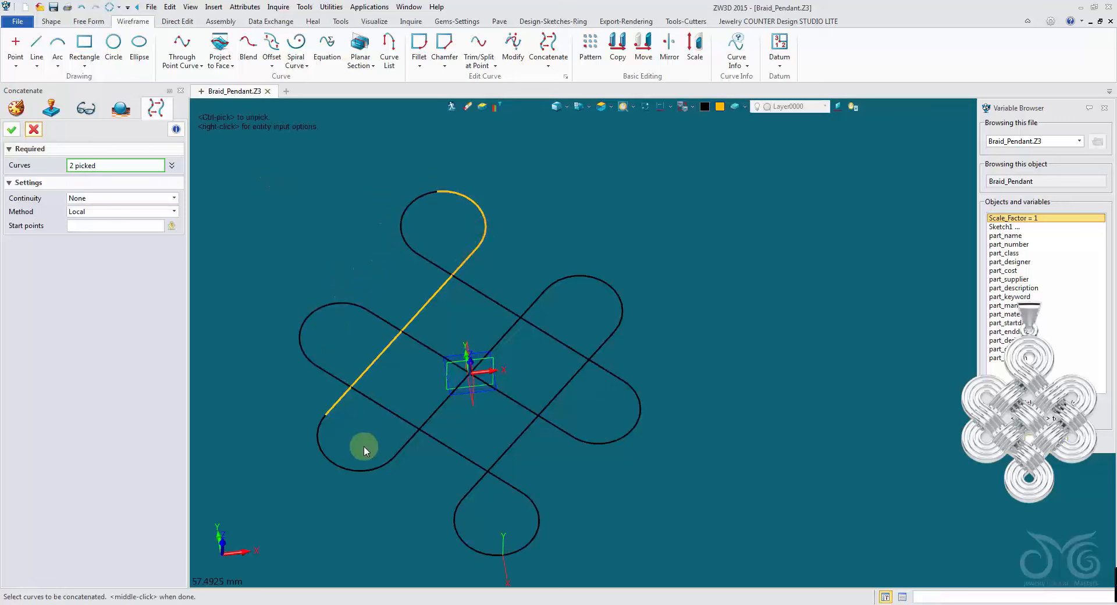
{"action": "left_click", "coordinate": [364, 463]}
{"action": "left_click", "coordinate": [438, 405]}
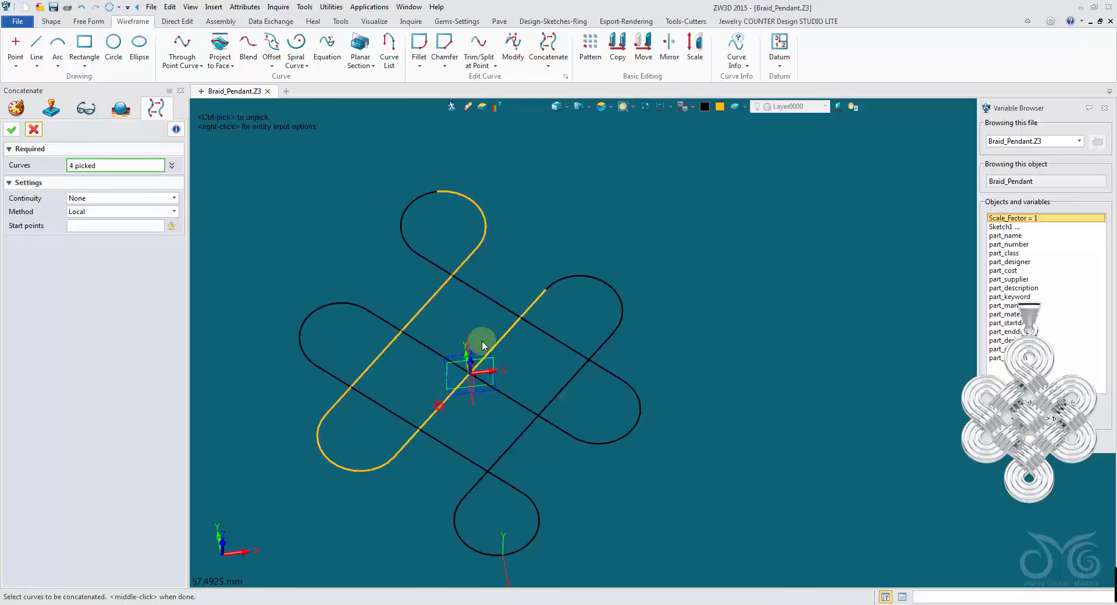
{"action": "left_click", "coordinate": [574, 380]}
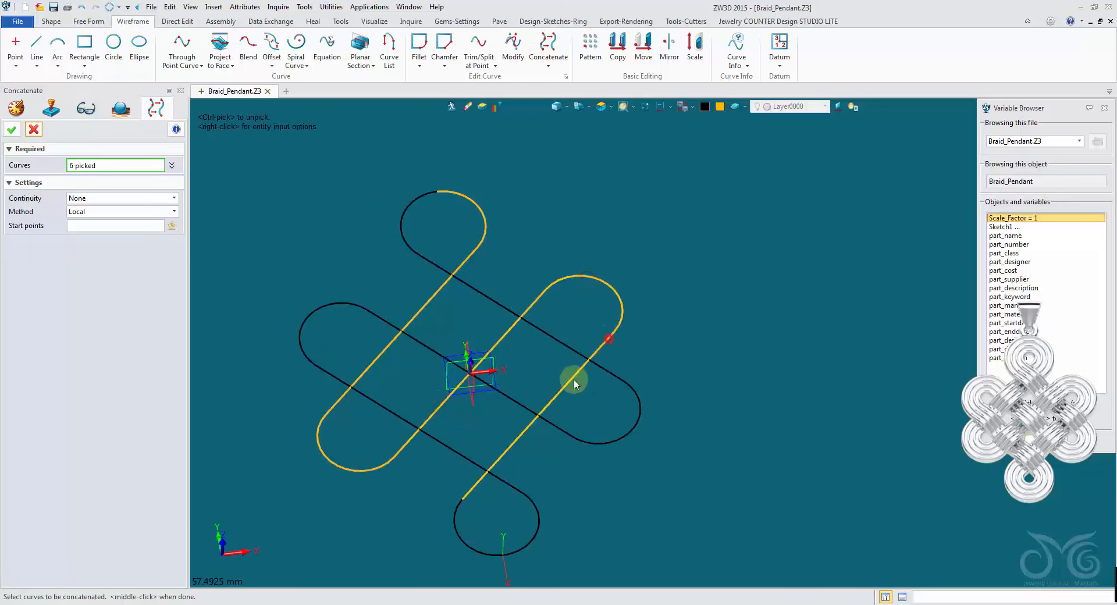
{"action": "left_click", "coordinate": [467, 536]}
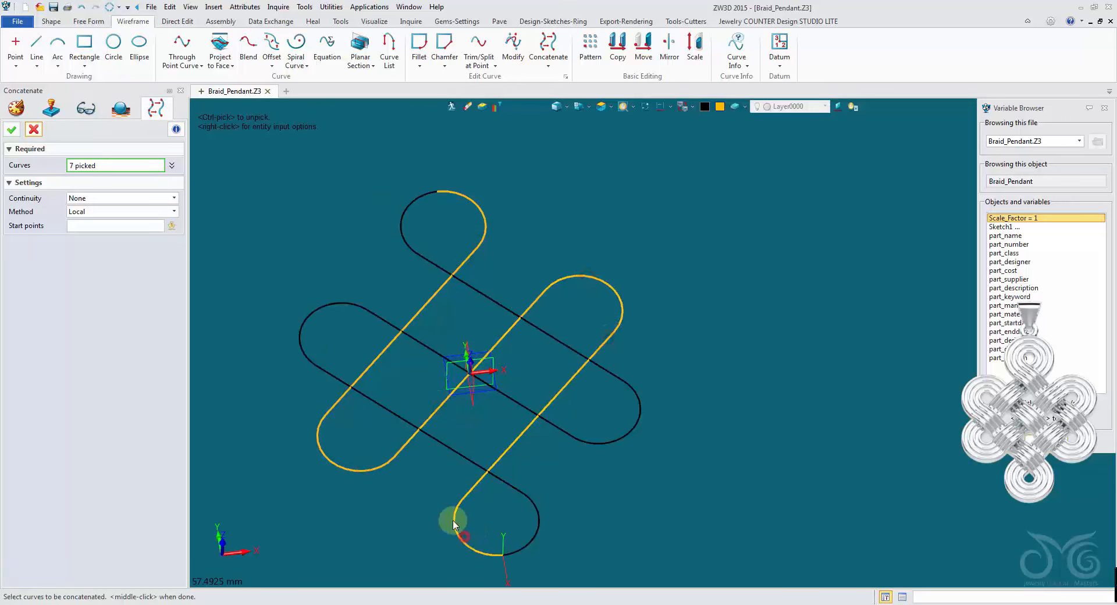
{"action": "left_click", "coordinate": [16, 134]}
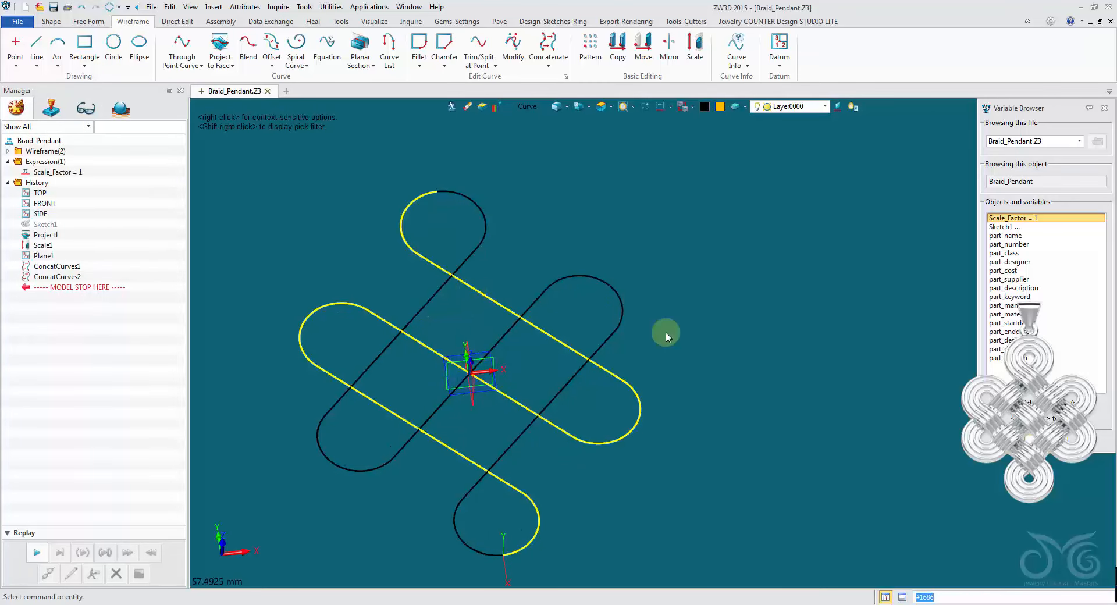
Insert a sketch on the datum plane at the end loop and hide the geometry outside the sketch
{"action": "middle_click_drag", "start_coordinate": [666, 336], "coordinate": [668, 305]}
{"action": "right_click", "coordinate": [668, 304]}
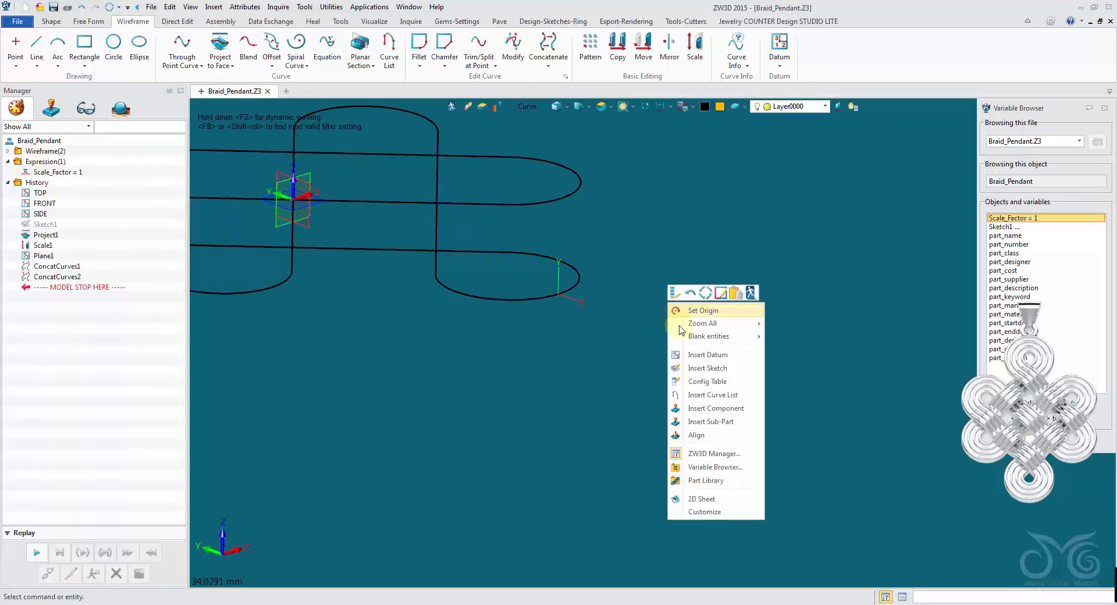
{"action": "left_click", "coordinate": [696, 365]}
{"action": "left_click", "coordinate": [585, 303]}
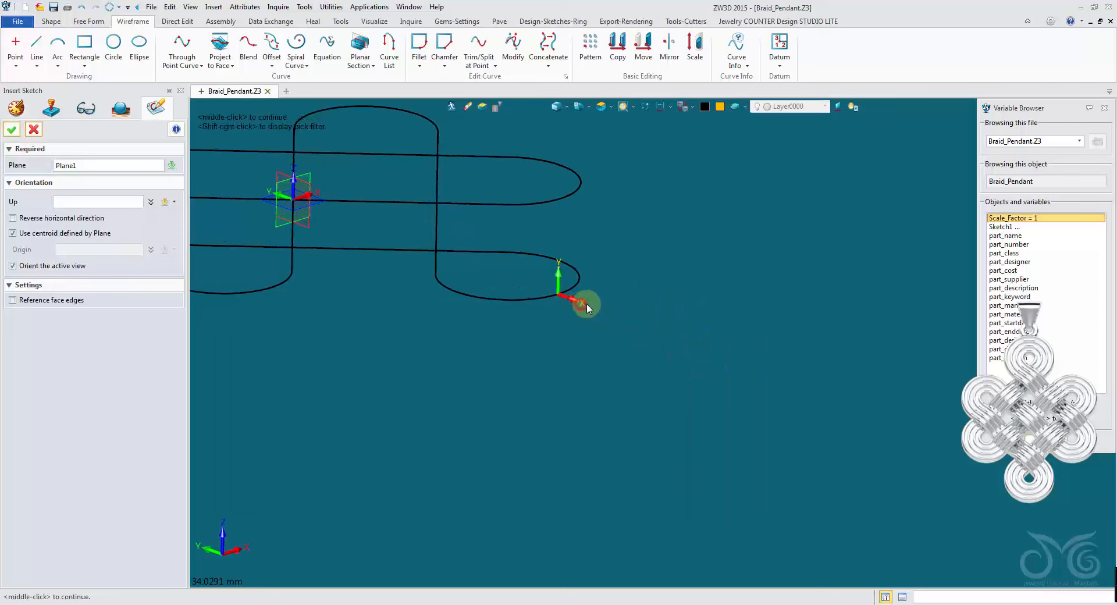
{"action": "middle_click", "coordinate": [720, 319]}
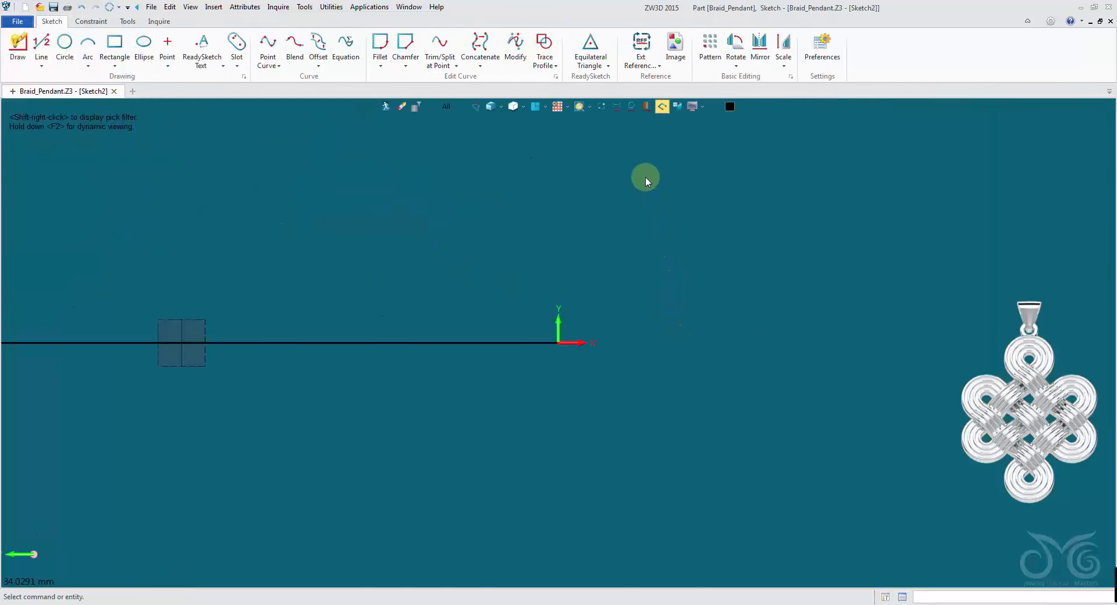
{"action": "left_click", "coordinate": [601, 107]}
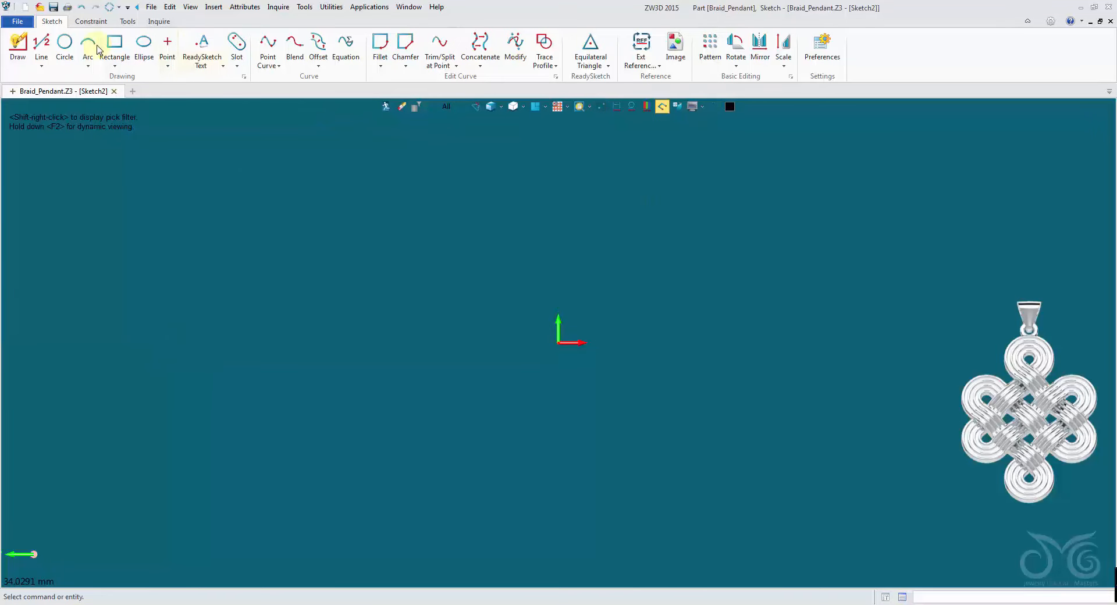
Sketch a horizontal line about 7.9 mm long, above and to the left of the origin
{"action": "left_click", "coordinate": [40, 43]}
{"action": "left_click", "coordinate": [199, 239]}
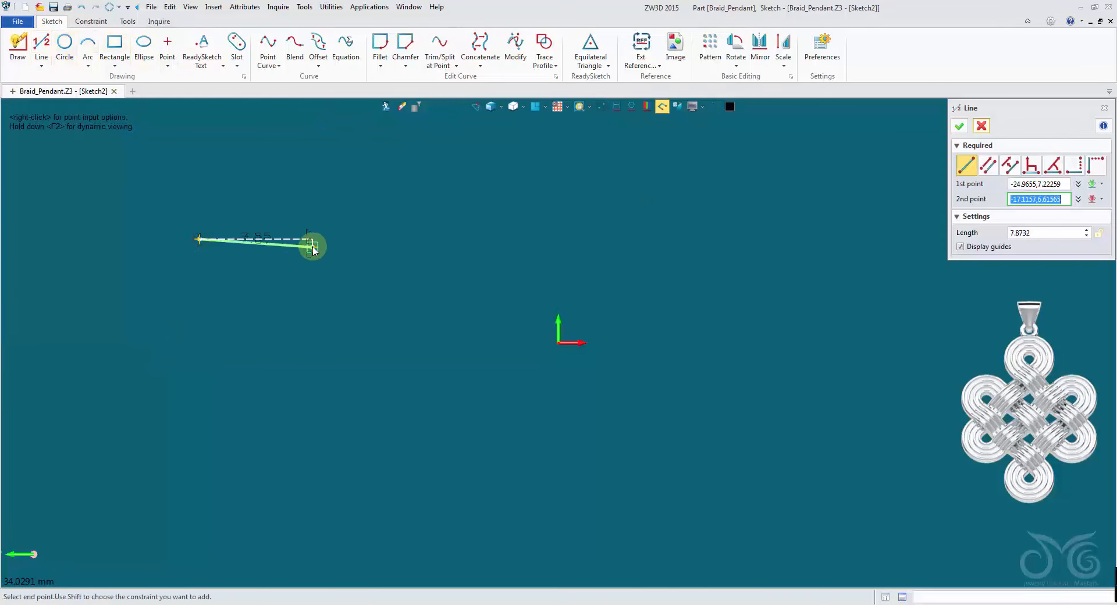
{"action": "left_click", "coordinate": [312, 239]}
{"action": "middle_click", "coordinate": [364, 205]}
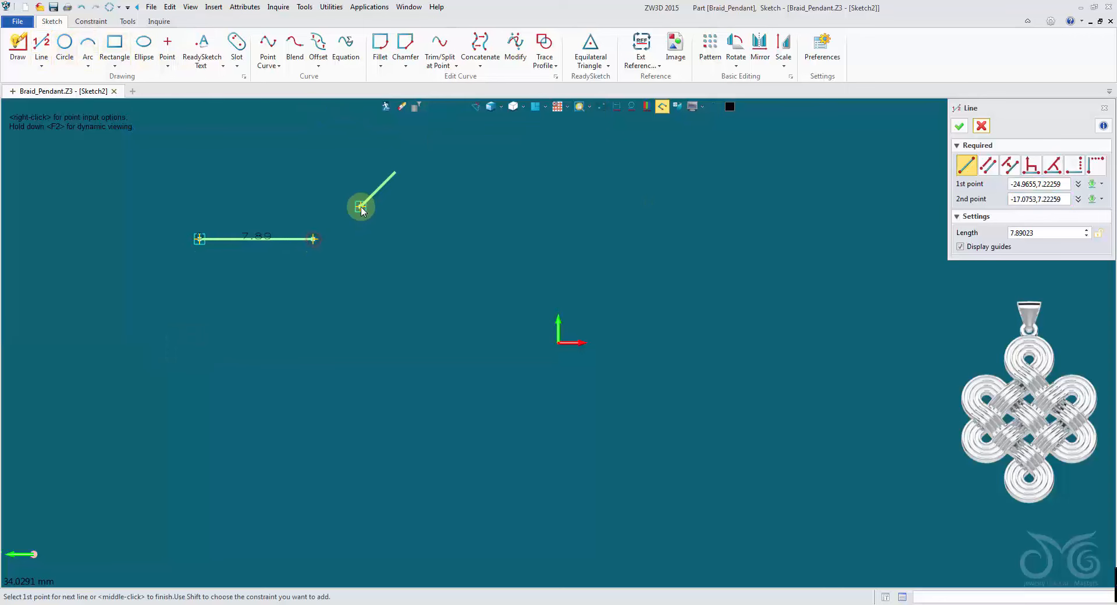
Constrain the sketch origin to be the midpoint between the line's two endpoints
{"action": "left_click", "coordinate": [92, 21]}
{"action": "left_click", "coordinate": [65, 46]}
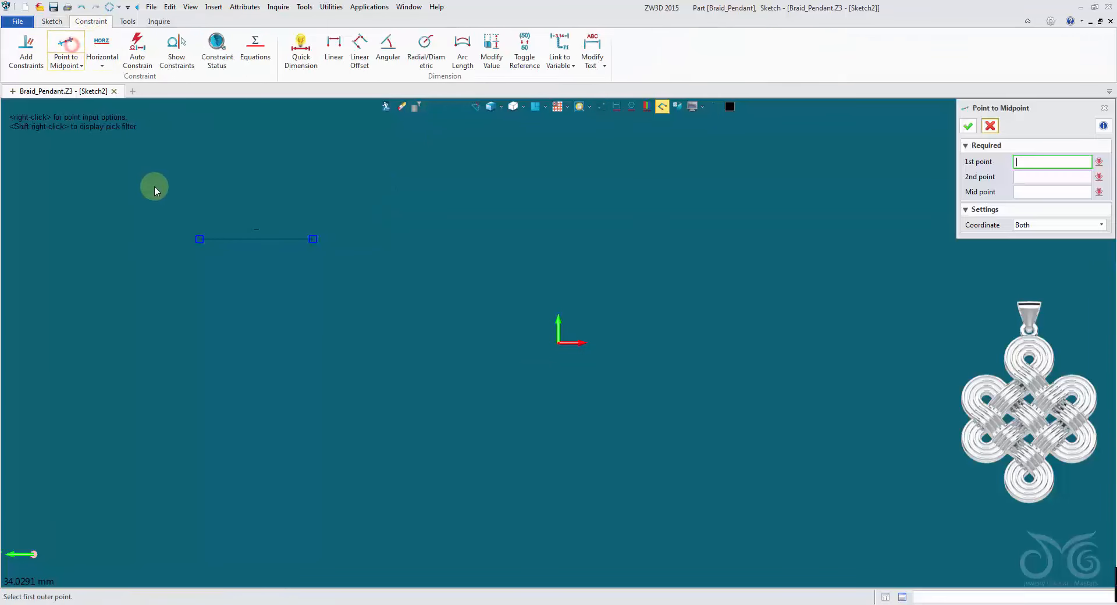
{"action": "left_click", "coordinate": [199, 239]}
{"action": "left_click", "coordinate": [313, 239]}
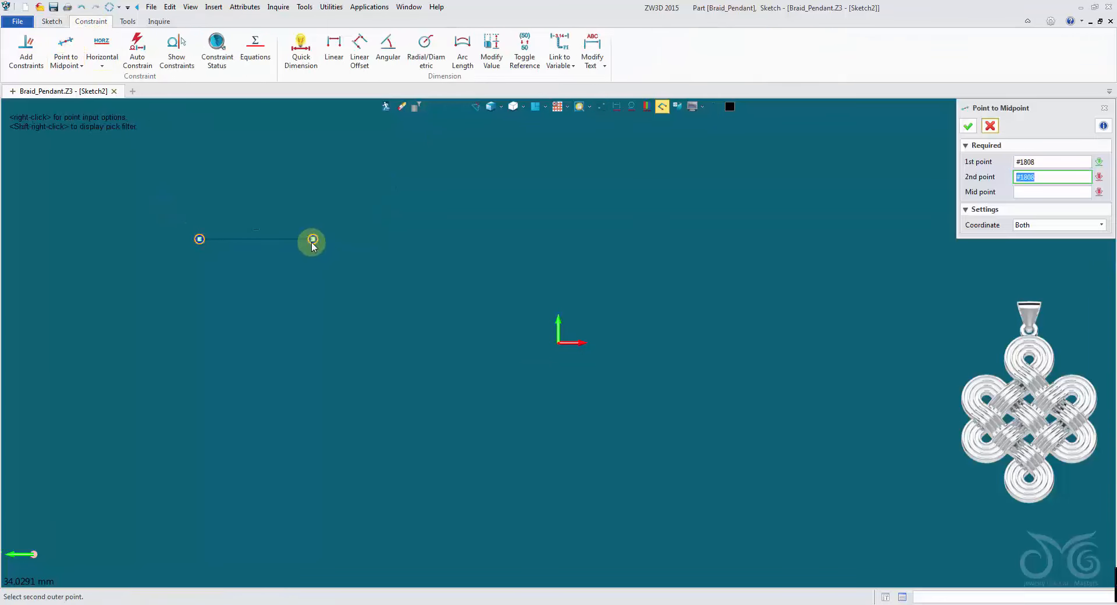
{"action": "left_click", "coordinate": [555, 345]}
{"action": "left_click", "coordinate": [990, 127]}
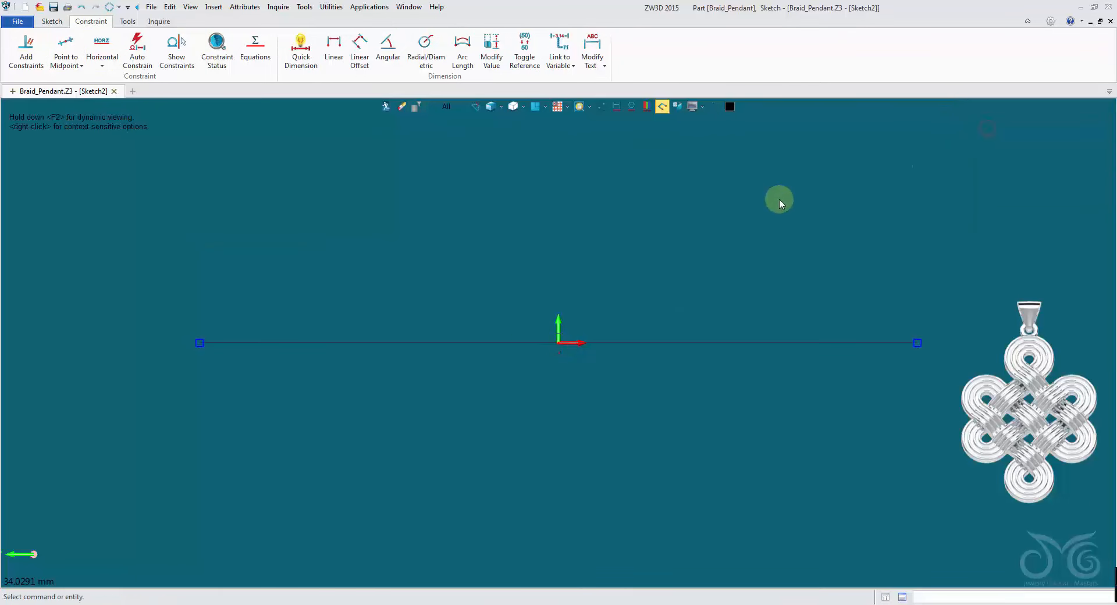
Dimension the horizontal line's length at 2.5 mm, placing the dimension below the line
{"action": "right_click", "coordinate": [671, 197]}
{"action": "left_click", "coordinate": [679, 172]}
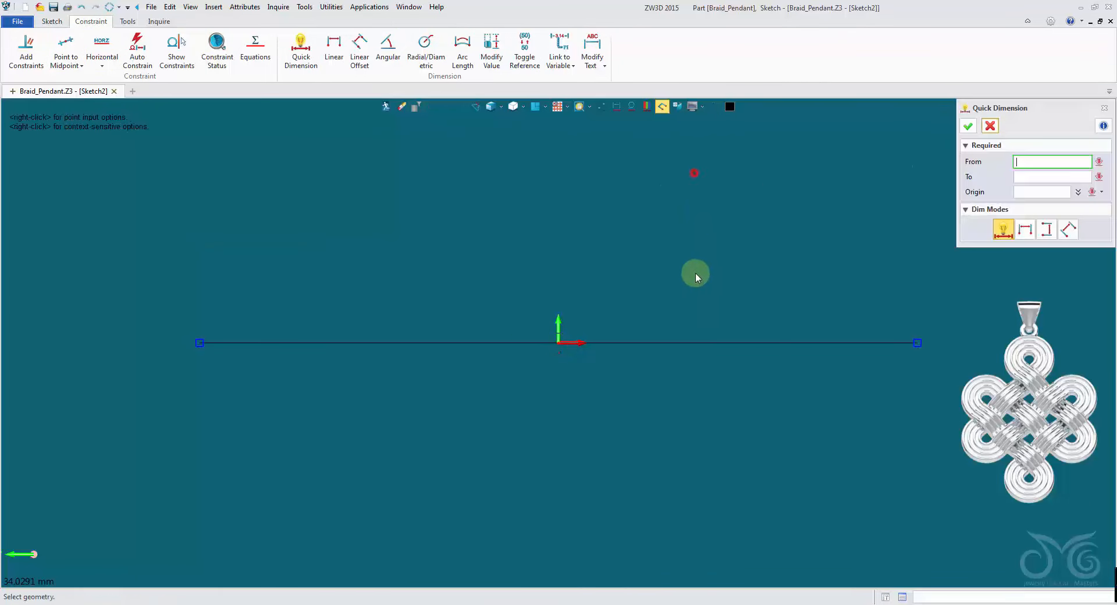
{"action": "left_click", "coordinate": [670, 346]}
{"action": "left_click", "coordinate": [662, 407]}
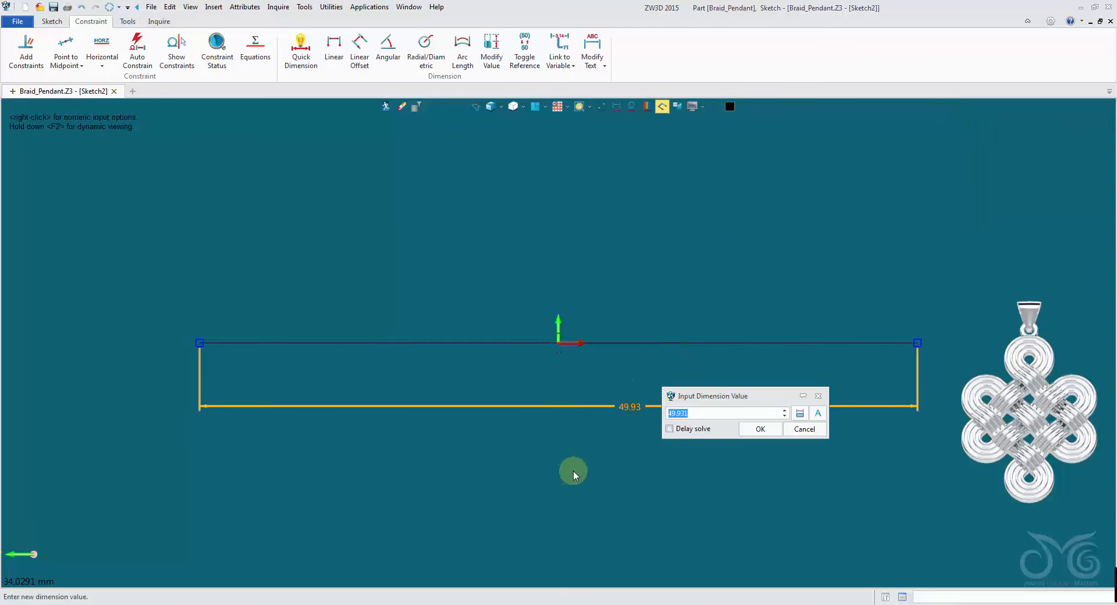
{"action": "type", "text": "2.5"}
{"action": "left_click", "coordinate": [763, 429]}
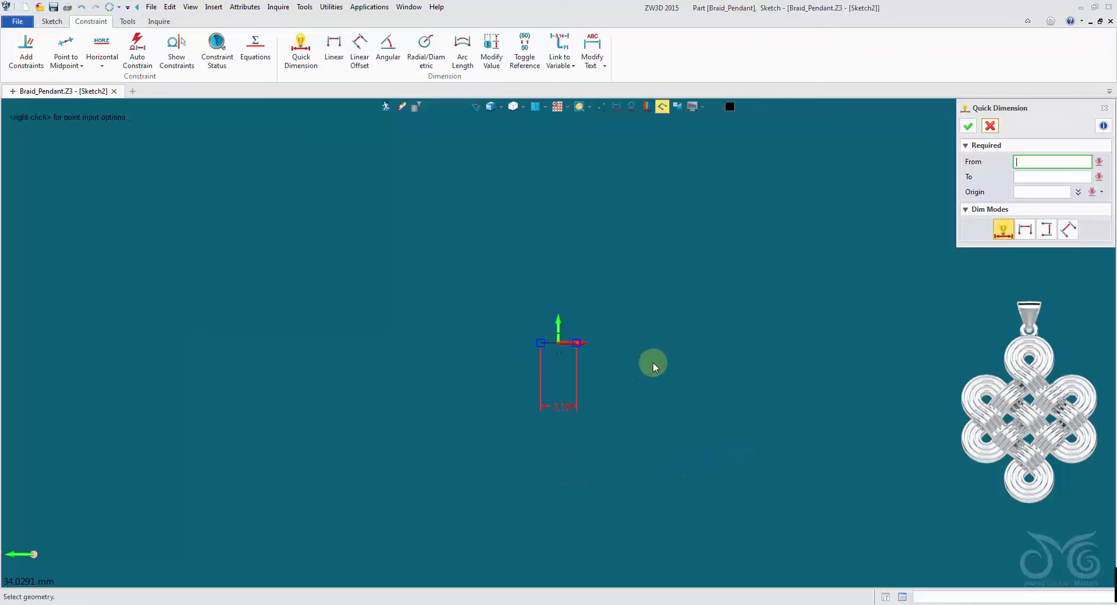
{"action": "left_click", "coordinate": [601, 107]}
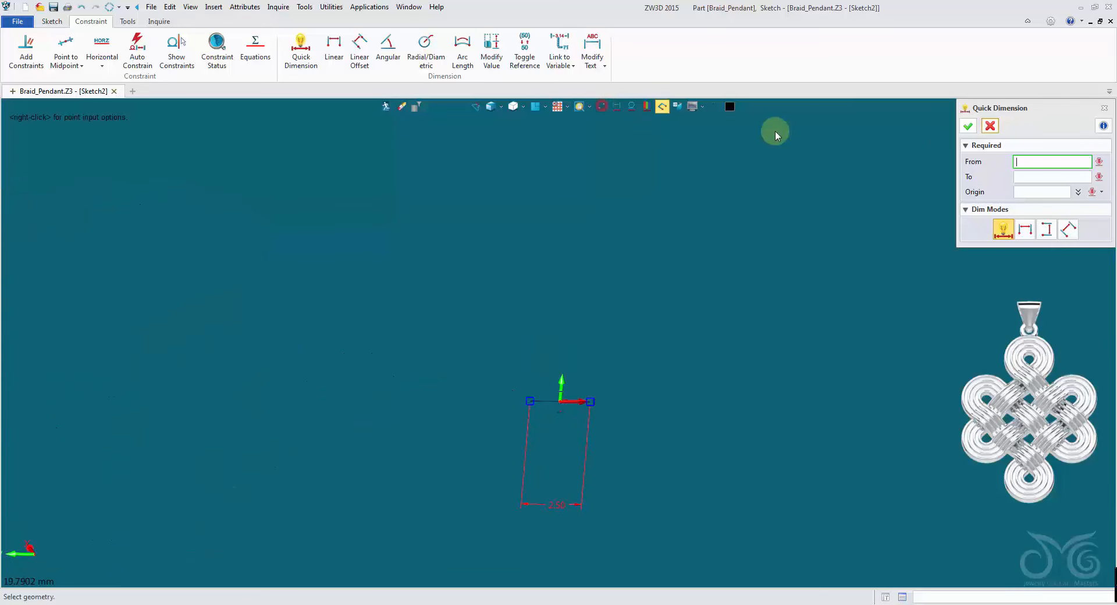
{"action": "left_click", "coordinate": [975, 128]}
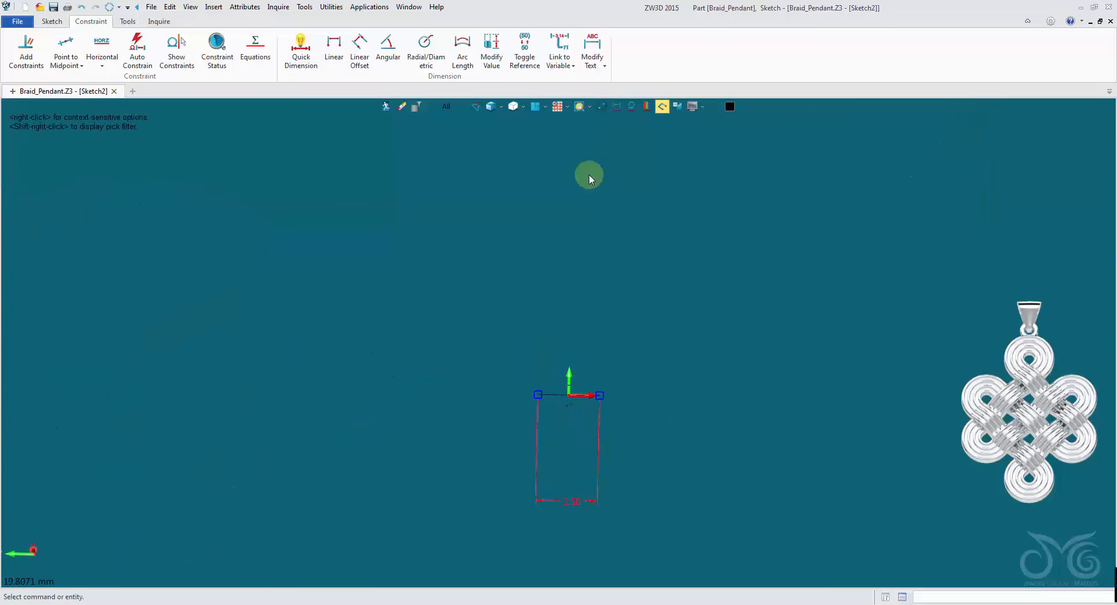
Align the view to the sketch plane and move the length dimension close beneath the line
{"action": "left_click", "coordinate": [533, 108]}
{"action": "scroll", "coordinate": [638, 276], "scroll_direction": "down", "scroll_amount": 2}
{"action": "middle_click_drag", "start_coordinate": [637, 276], "coordinate": [585, 410]}
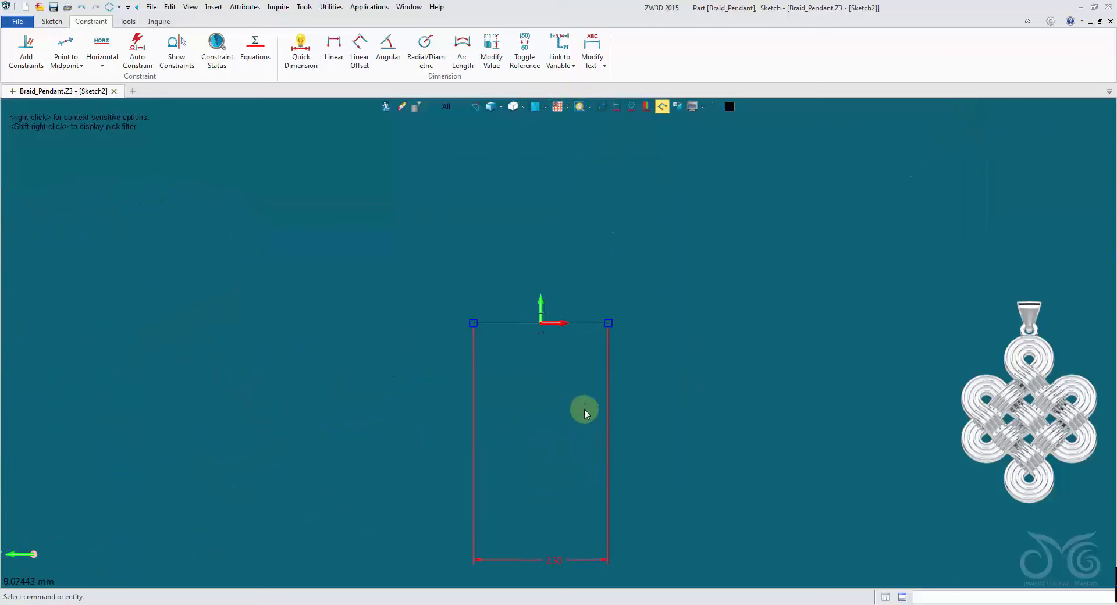
{"action": "left_click_drag", "start_coordinate": [568, 564], "coordinate": [584, 335]}
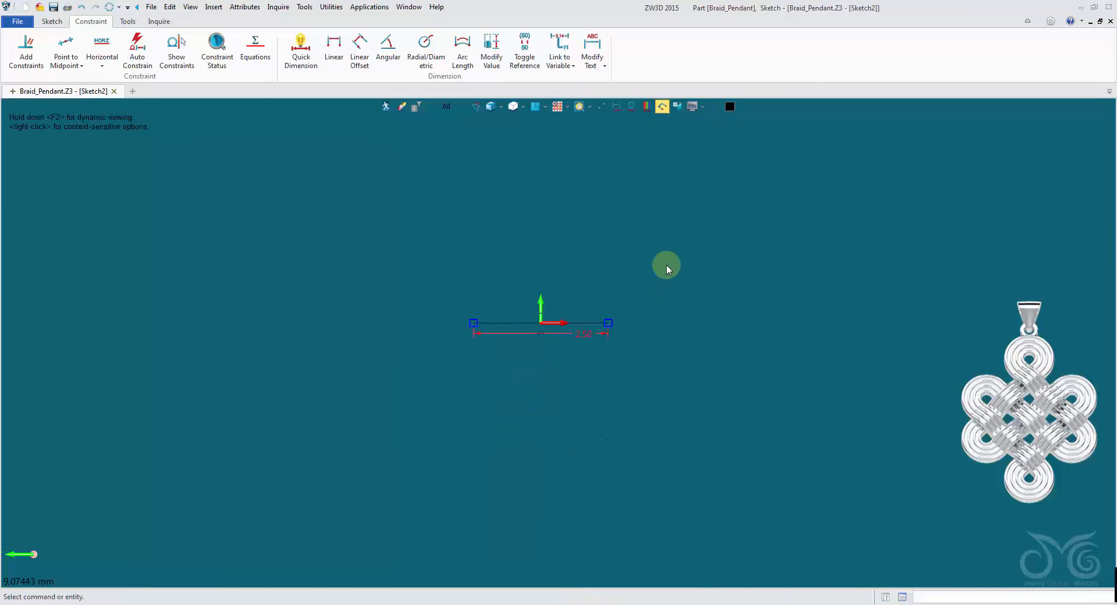
{"action": "middle_click_drag", "start_coordinate": [649, 284], "coordinate": [604, 363]}
{"action": "left_click_drag", "start_coordinate": [526, 414], "coordinate": [498, 430]}
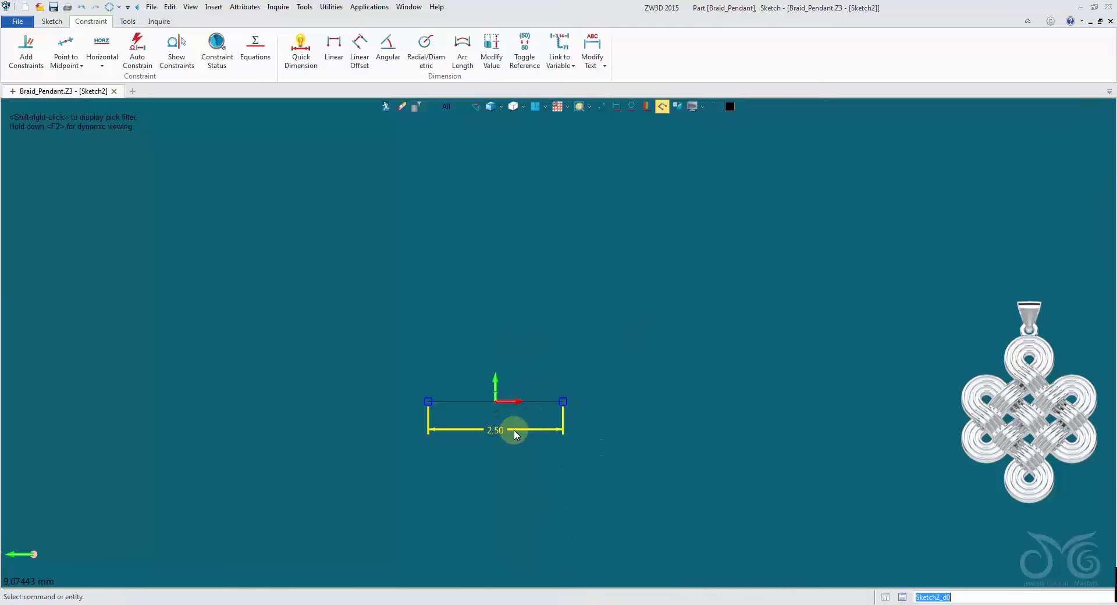
Set the horizontal line's length to 3 mm and reposition its dimension just below the line
{"action": "double_click", "coordinate": [516, 430]}
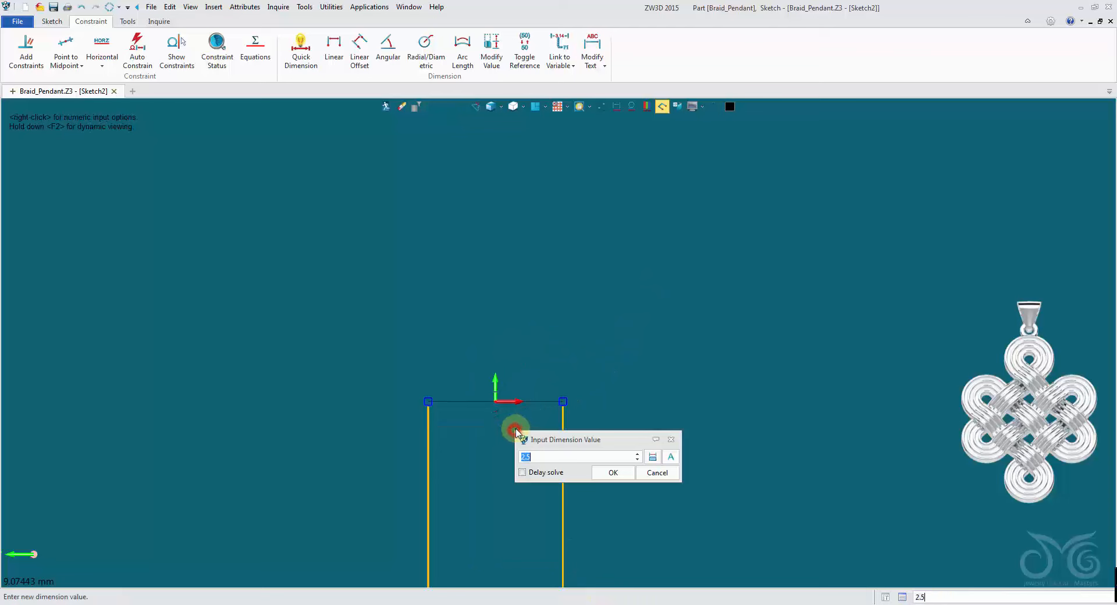
{"action": "left_click", "coordinate": [613, 474]}
{"action": "scroll", "coordinate": [605, 454], "scroll_direction": "down", "scroll_amount": 3}
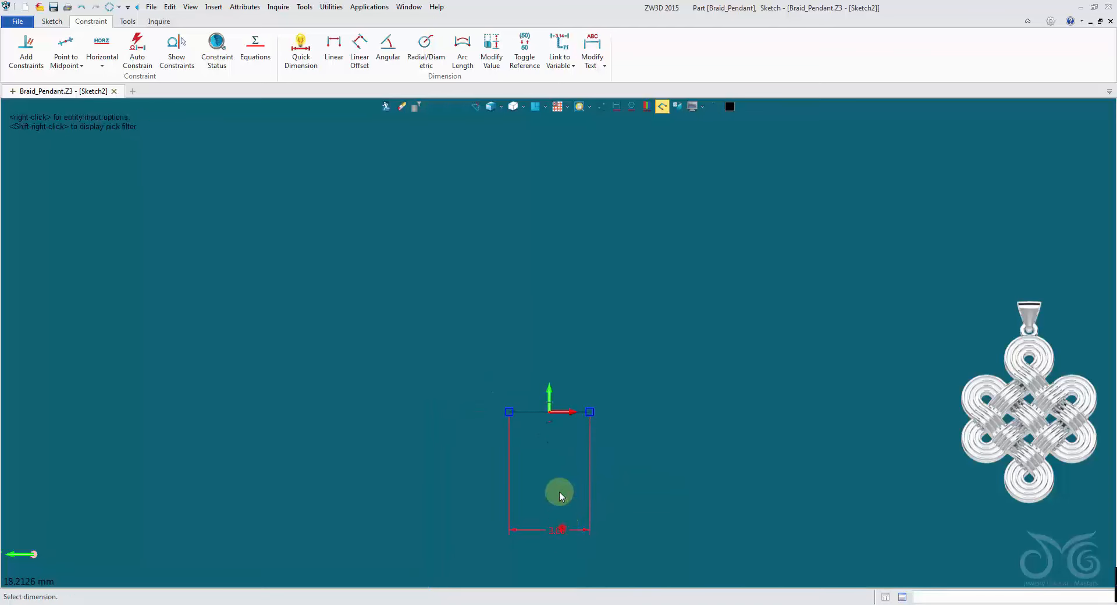
{"action": "left_click_drag", "start_coordinate": [560, 493], "coordinate": [560, 433]}
{"action": "scroll", "coordinate": [555, 376], "scroll_direction": "up", "scroll_amount": 4}
{"action": "middle_click_drag", "start_coordinate": [528, 412], "coordinate": [516, 407]}
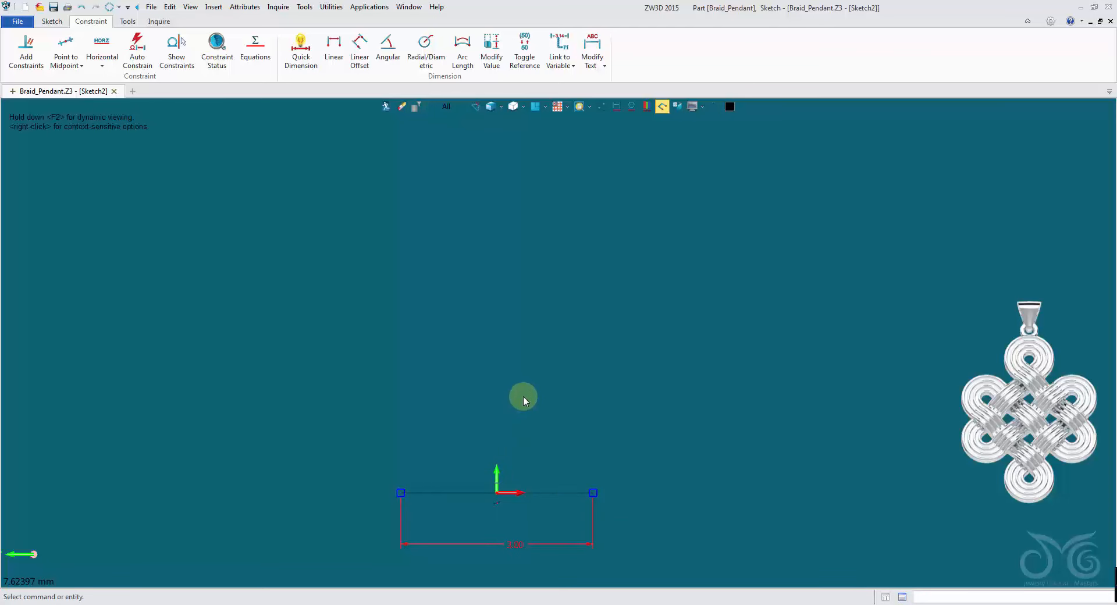
{"action": "middle_click_drag", "start_coordinate": [526, 379], "coordinate": [379, 319]}
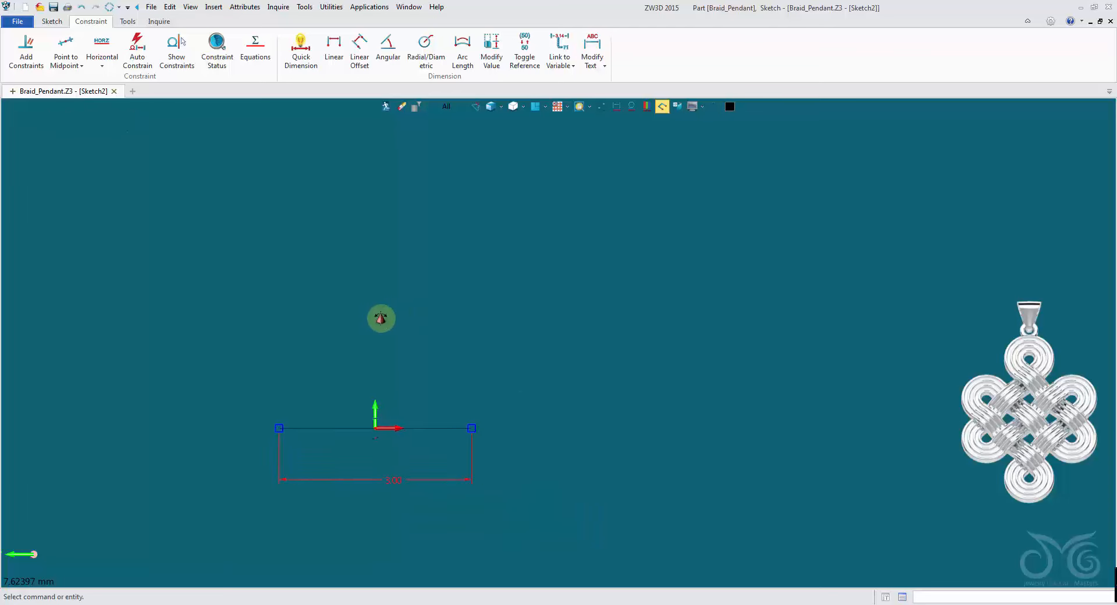
Sketch two equal vertical lines about 1.48 mm high, rising from both ends of the horizontal line
{"action": "left_click", "coordinate": [50, 23]}
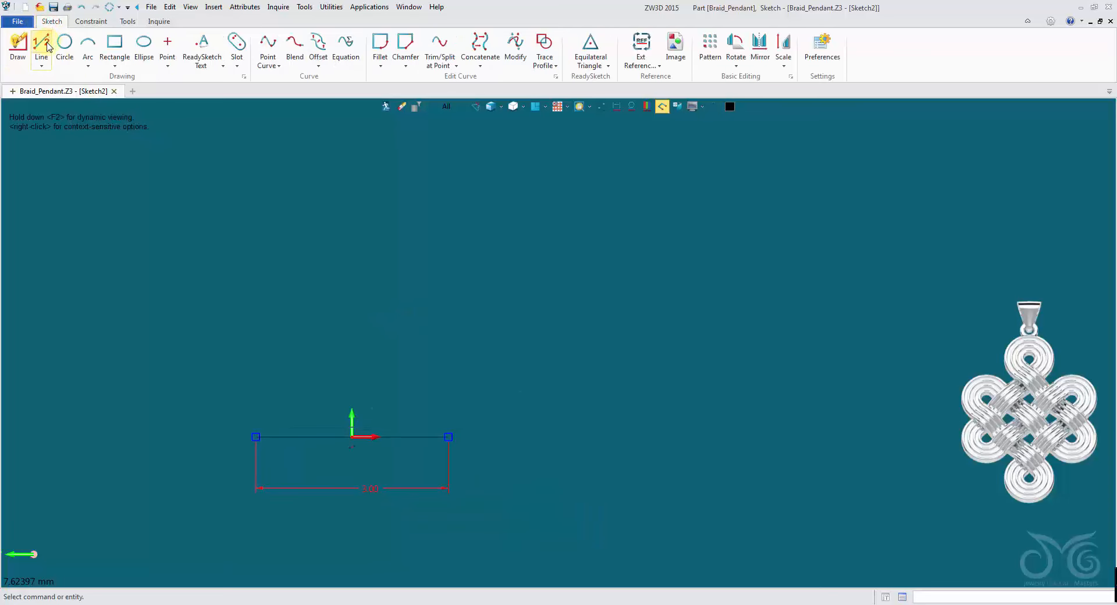
{"action": "left_click", "coordinate": [47, 45]}
{"action": "left_click", "coordinate": [256, 437]}
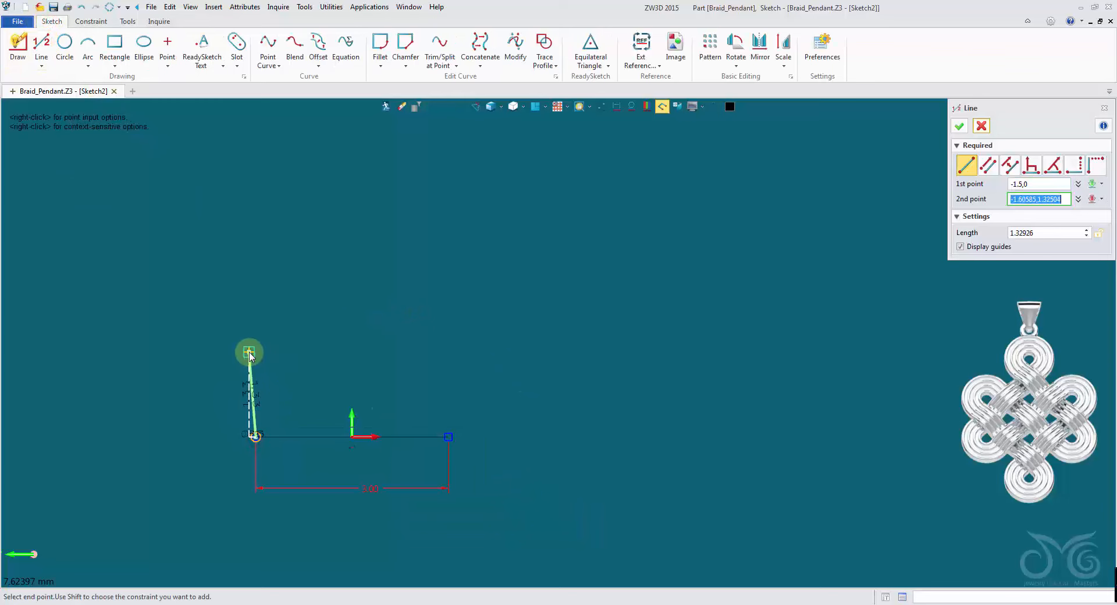
{"action": "left_click", "coordinate": [256, 343]}
{"action": "left_click", "coordinate": [448, 437]}
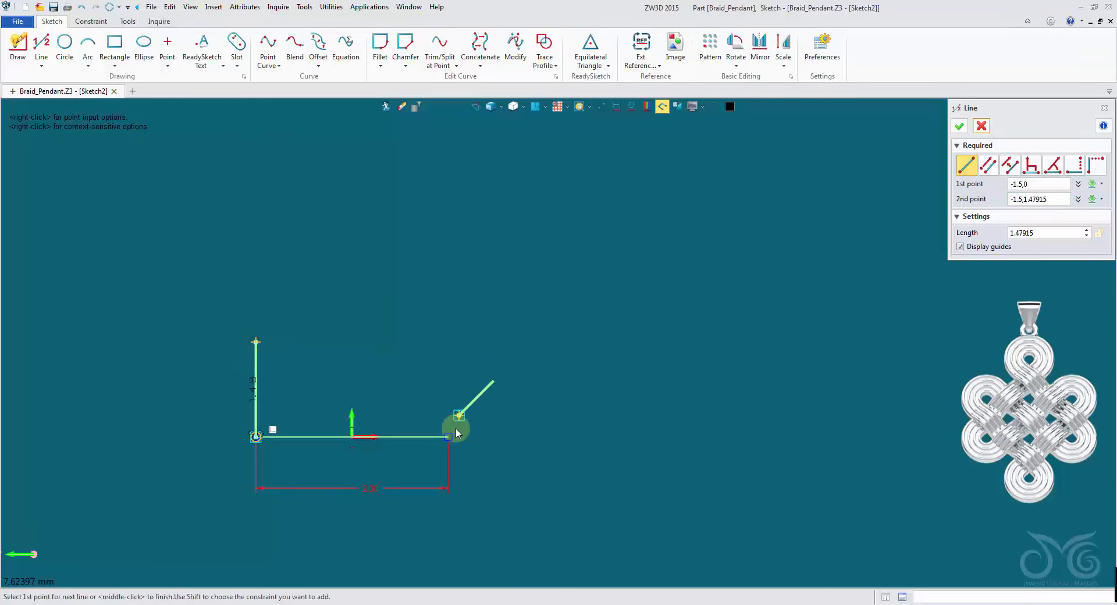
{"action": "left_click", "coordinate": [448, 342]}
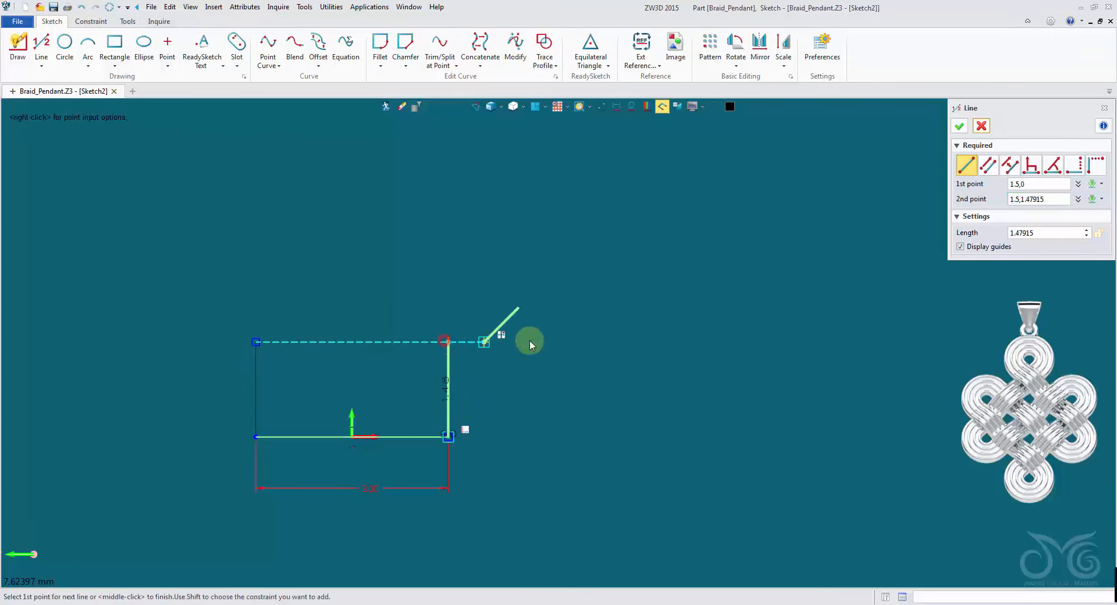
{"action": "middle_click", "coordinate": [528, 338]}
Dimension the vertical line on the positive X side at 1.5 mm
{"action": "right_click", "coordinate": [540, 340]}
{"action": "left_click", "coordinate": [556, 317]}
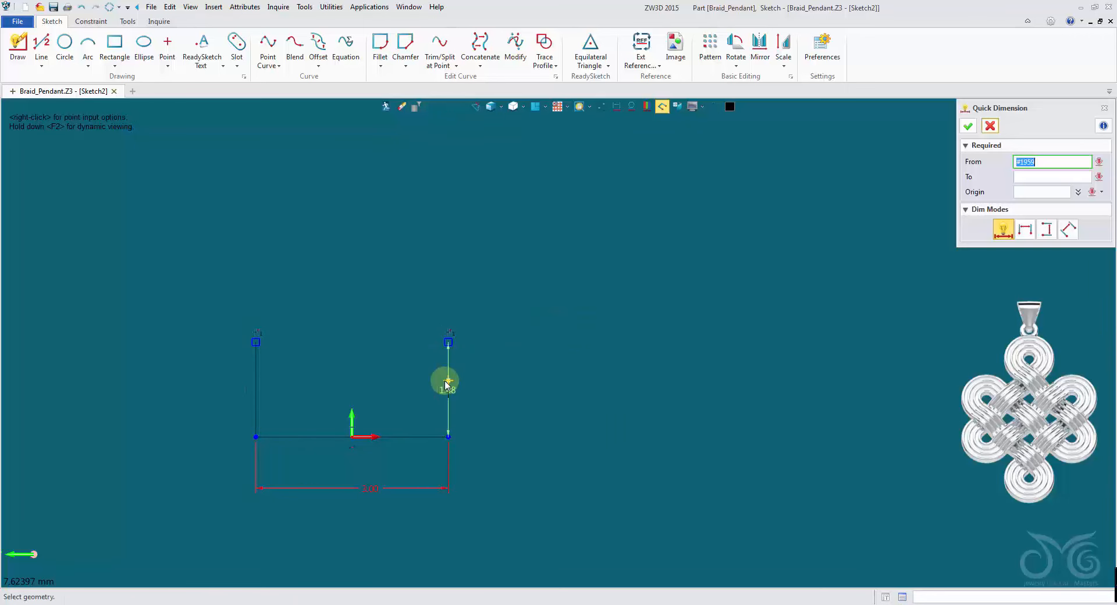
{"action": "left_click", "coordinate": [448, 382]}
{"action": "left_click", "coordinate": [511, 392]}
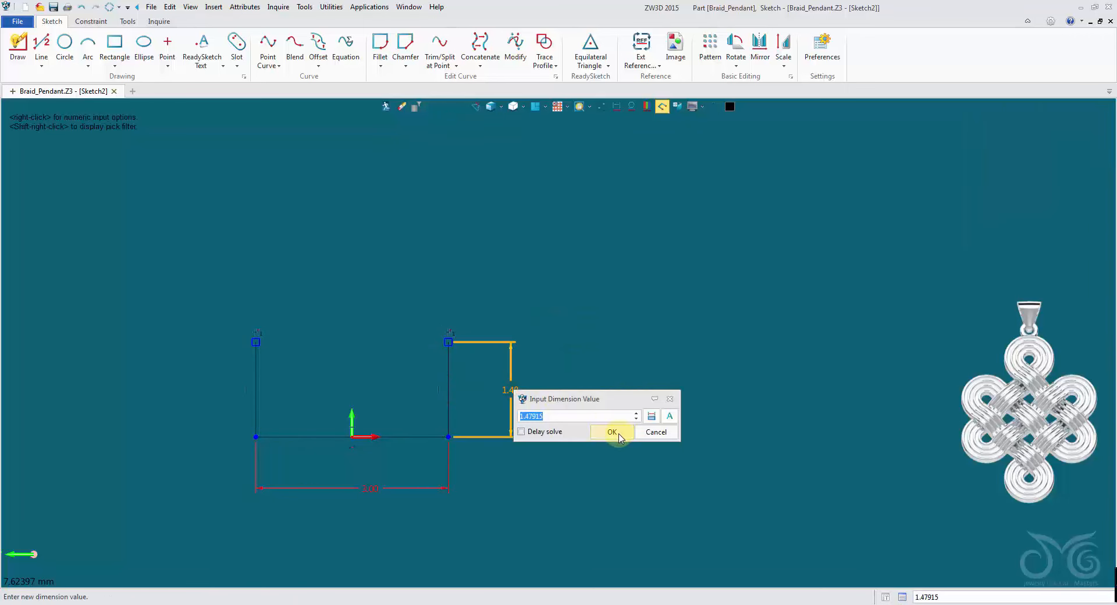
{"action": "left_click", "coordinate": [612, 432]}
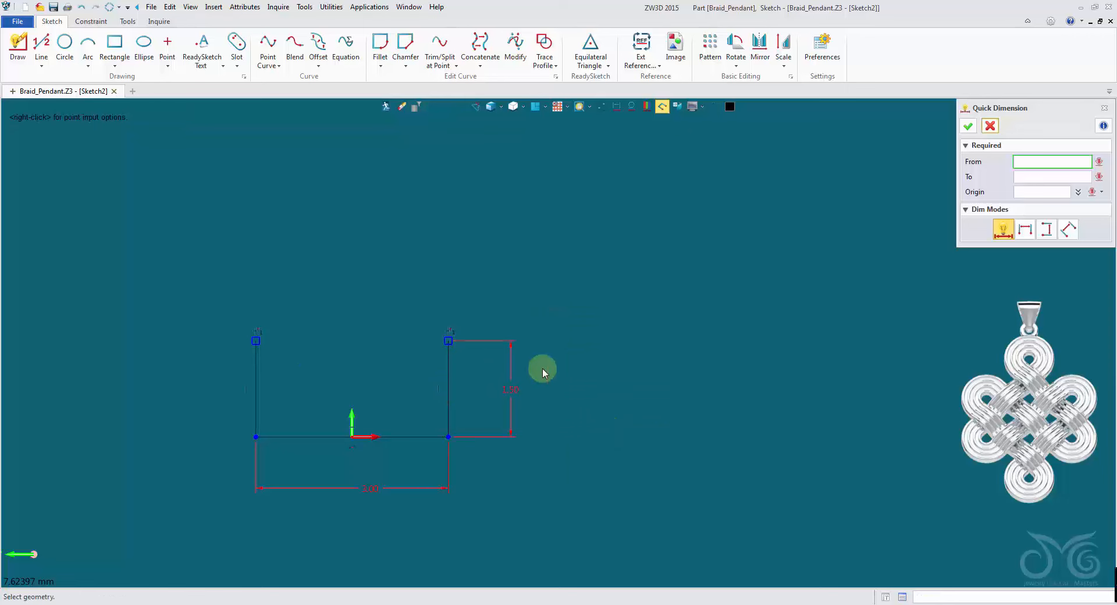
{"action": "left_click", "coordinate": [987, 126]}
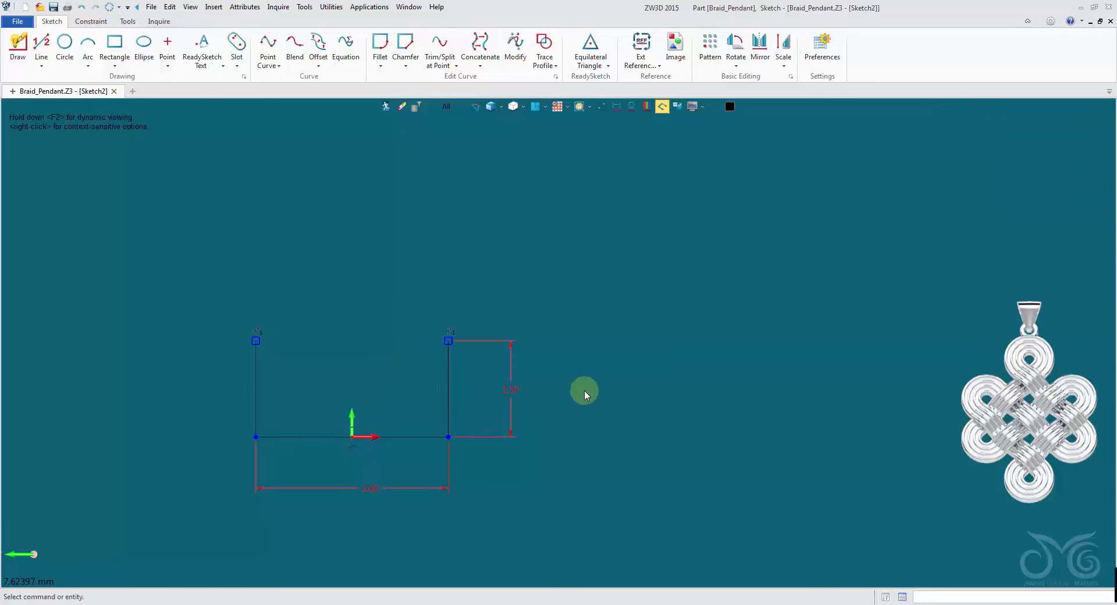
{"action": "double_click", "coordinate": [518, 388]}
{"action": "type", "text": "2.5"}
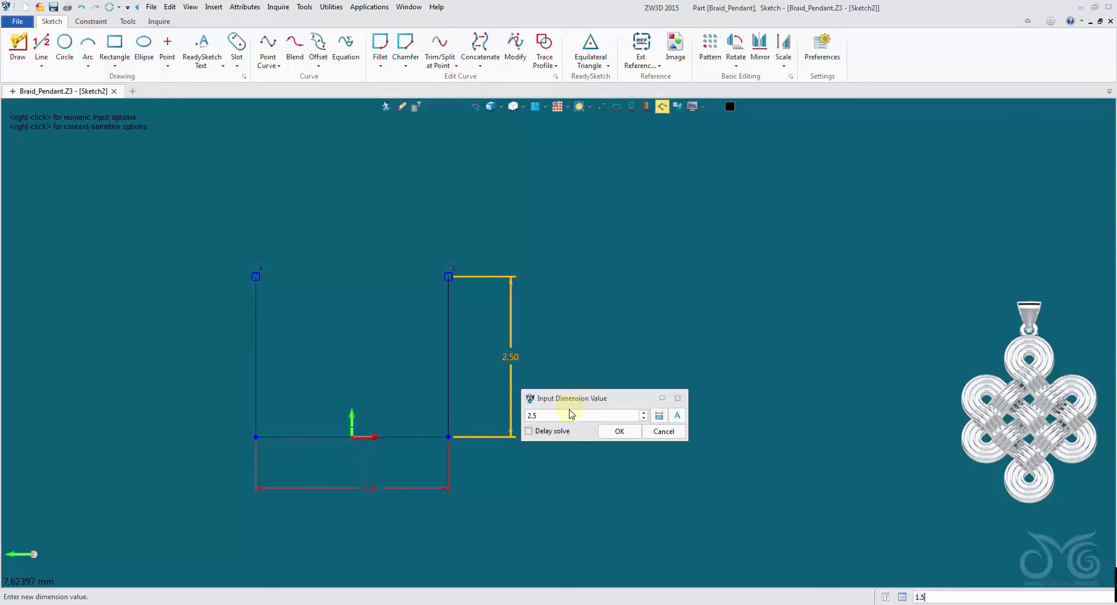
{"action": "scroll", "coordinate": [572, 415], "scroll_direction": "down", "scroll_amount": 1}
{"action": "right_click", "coordinate": [668, 312]}
{"action": "left_click", "coordinate": [686, 364]}
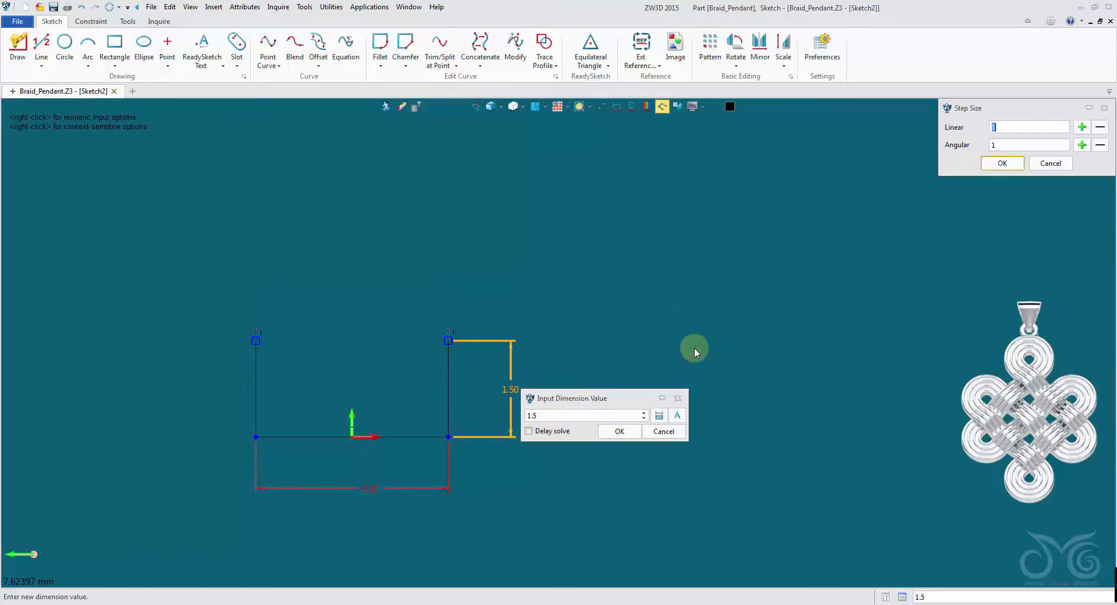
{"action": "left_click", "coordinate": [1023, 169]}
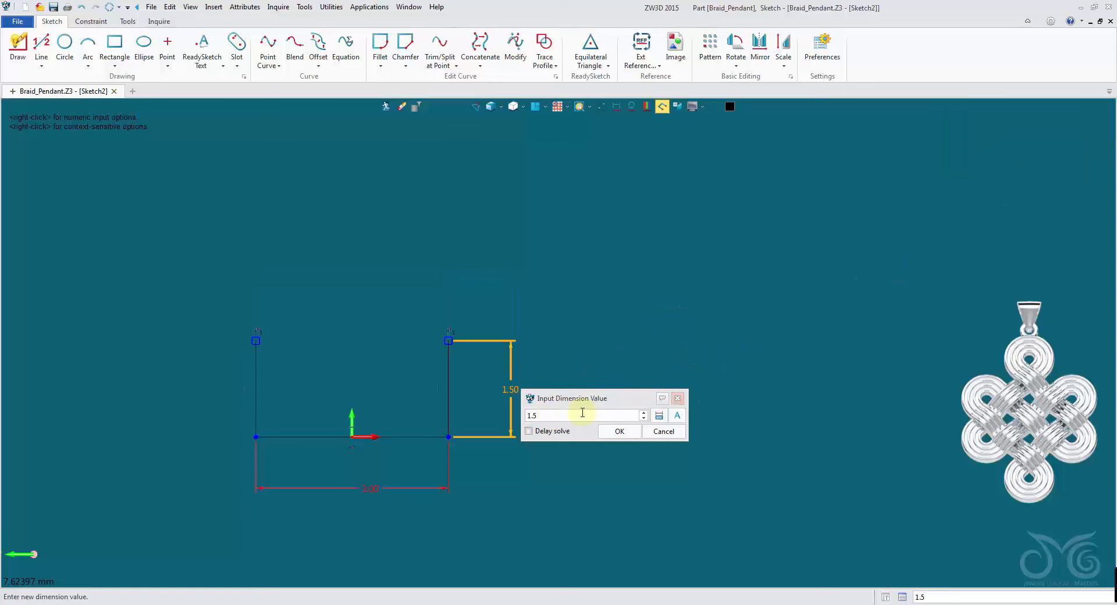
{"action": "scroll", "coordinate": [585, 419], "scroll_direction": "up", "scroll_amount": 2}
{"action": "left_click", "coordinate": [664, 433]}
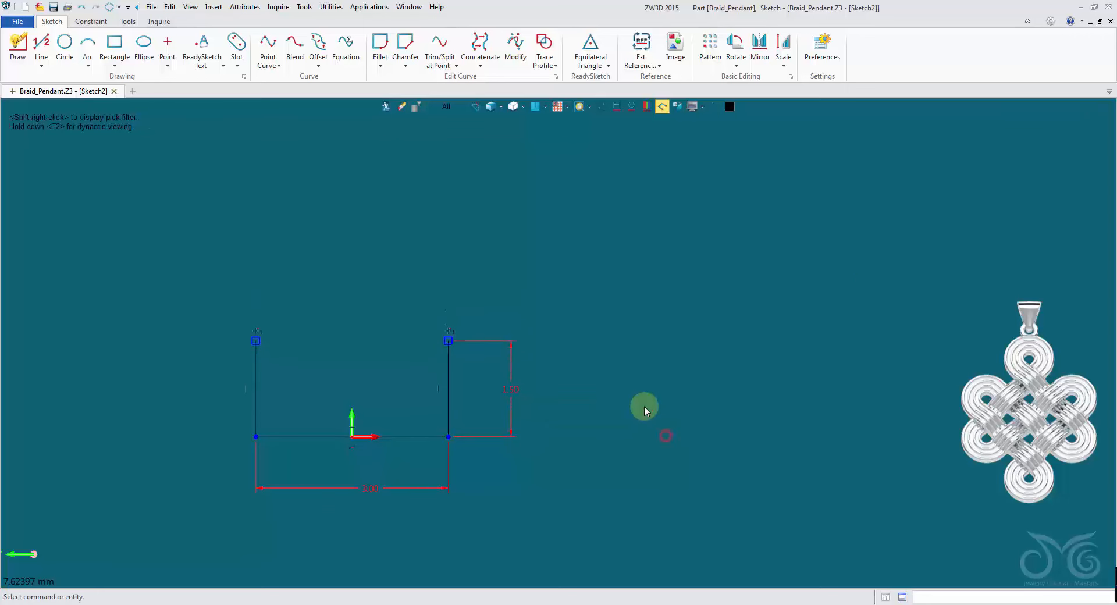
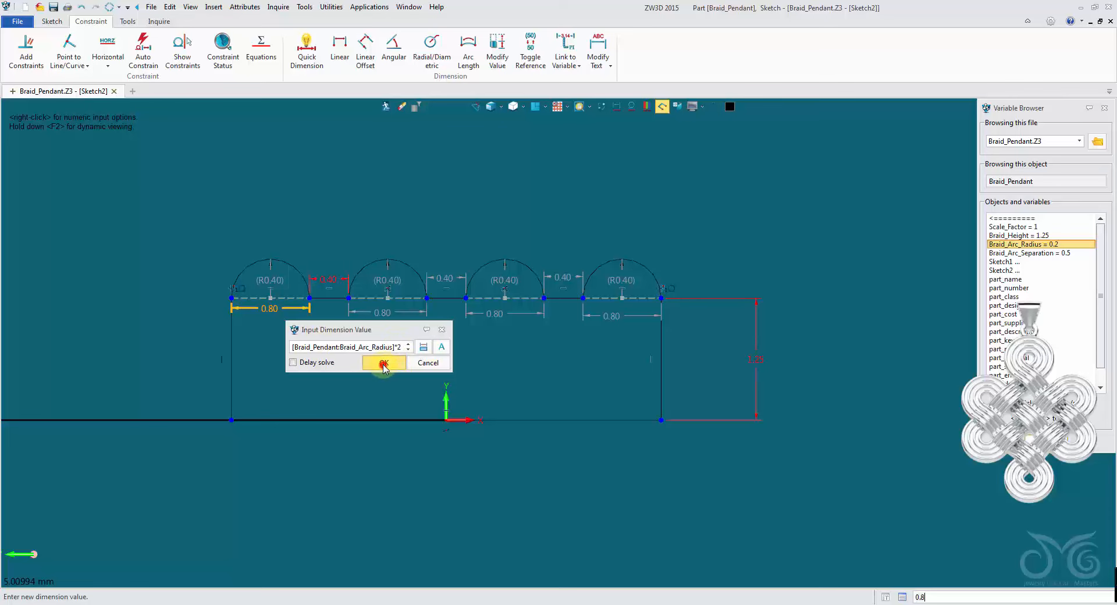
Set the first arc's width to twice Braid_Arc_Radius and link the gap beside it to Braid_Arc_Separation
{"action": "left_click", "coordinate": [384, 364]}
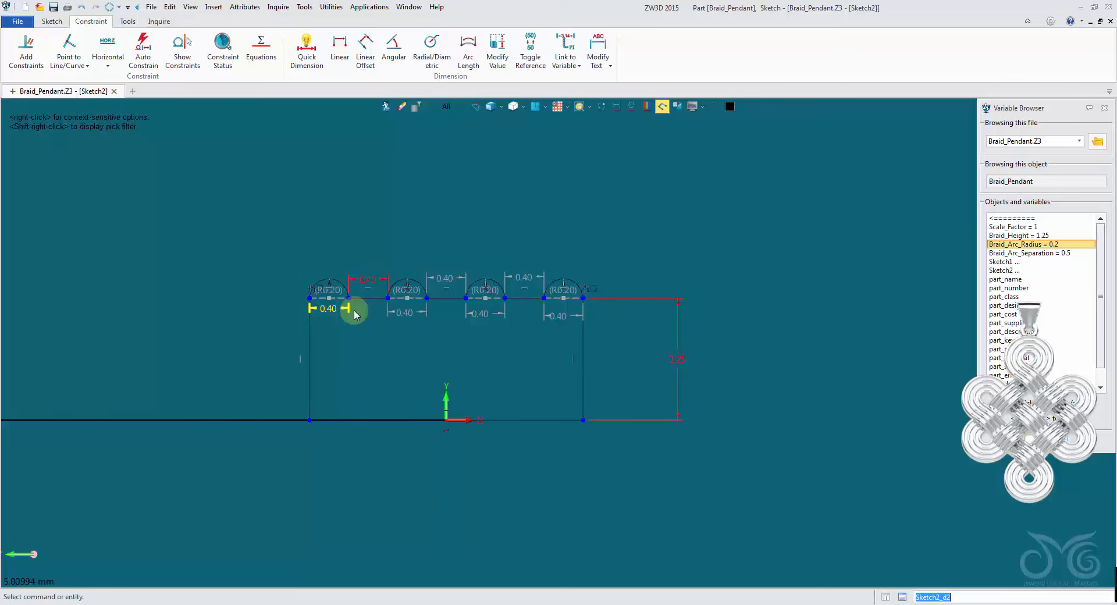
{"action": "scroll", "coordinate": [355, 311], "scroll_direction": "up", "scroll_amount": 3}
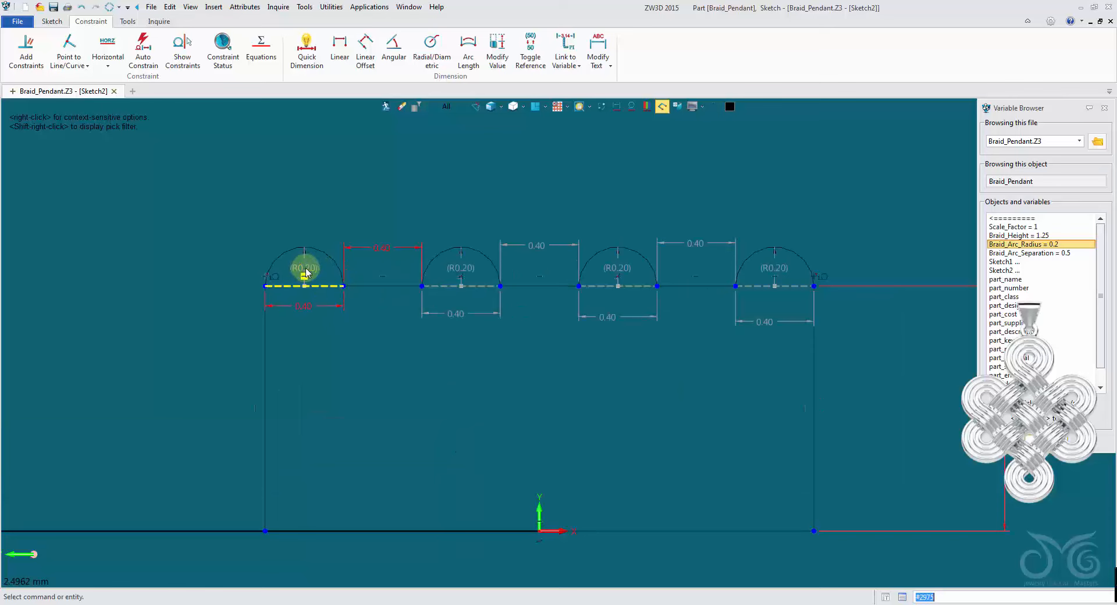
{"action": "double_click", "coordinate": [395, 249]}
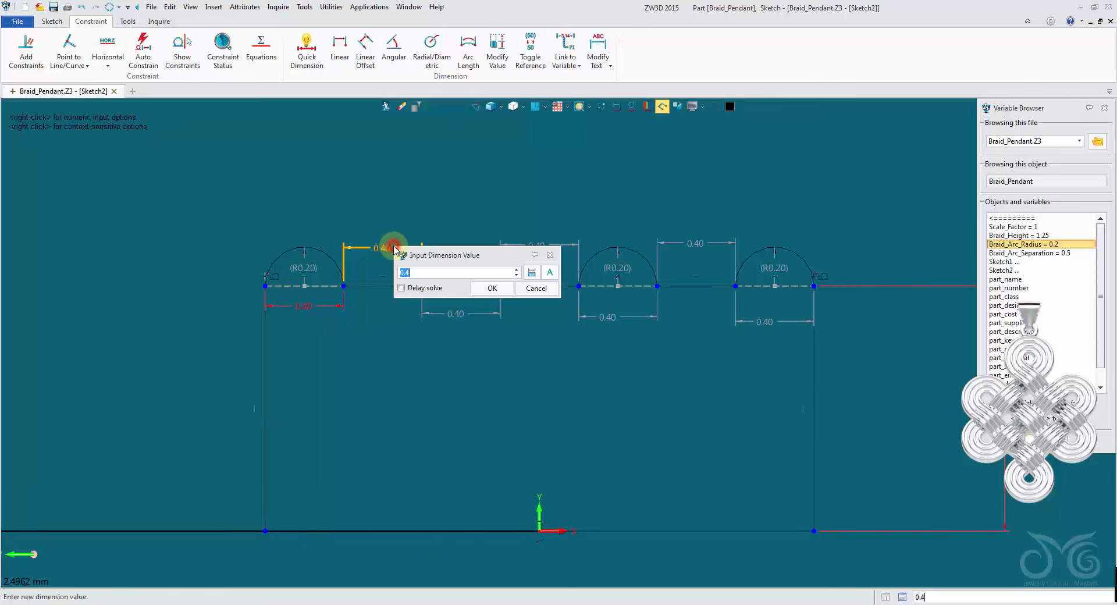
{"action": "double_click", "coordinate": [1012, 254]}
{"action": "left_click", "coordinate": [483, 289]}
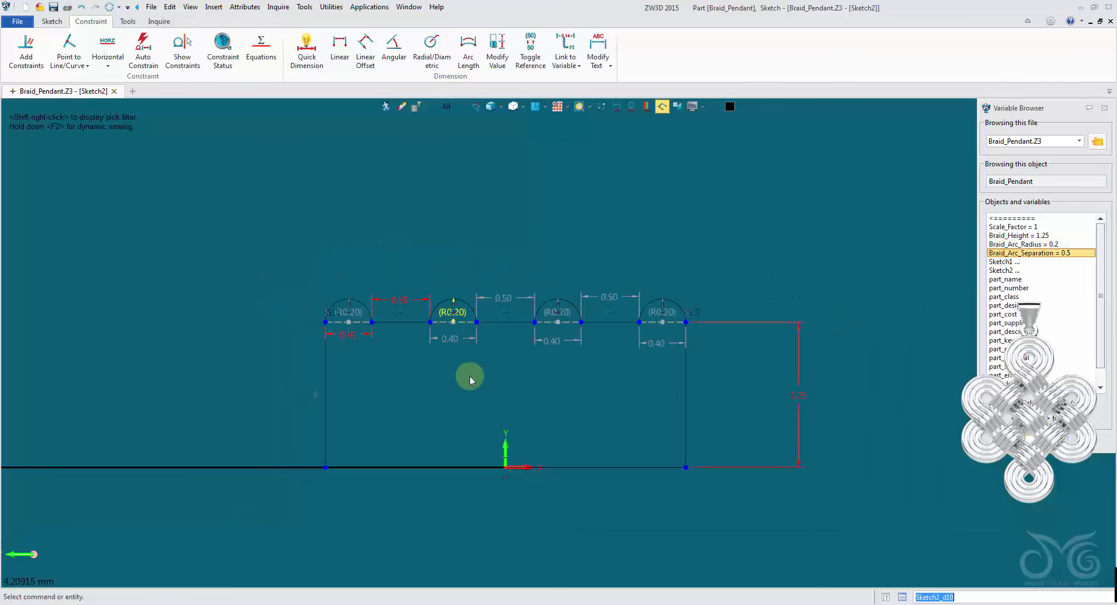
{"action": "middle_click_drag", "start_coordinate": [517, 379], "coordinate": [473, 358]}
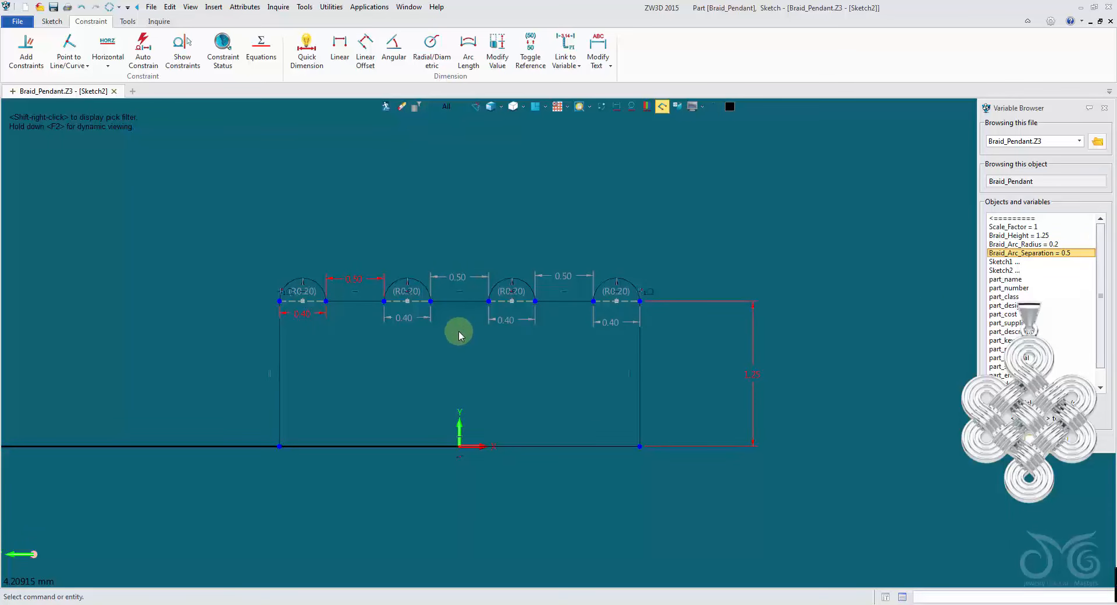
Exit the profile sketch and add Braid_Height to the part's driving parameters
{"action": "left_click", "coordinate": [386, 106]}
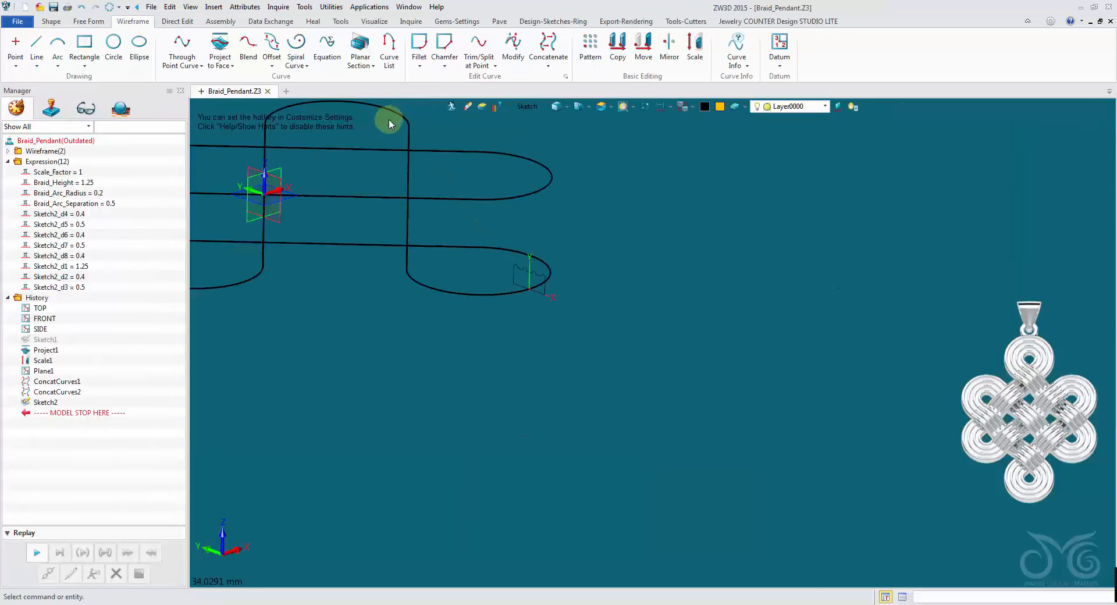
{"action": "left_click", "coordinate": [245, 7]}
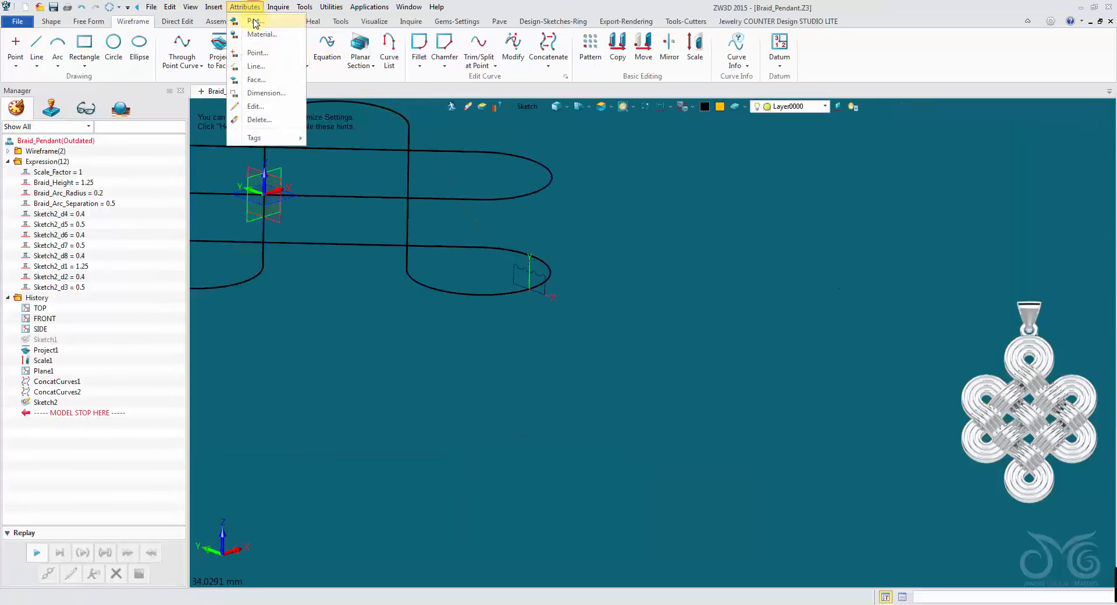
{"action": "left_click", "coordinate": [255, 22]}
{"action": "left_click", "coordinate": [364, 128]}
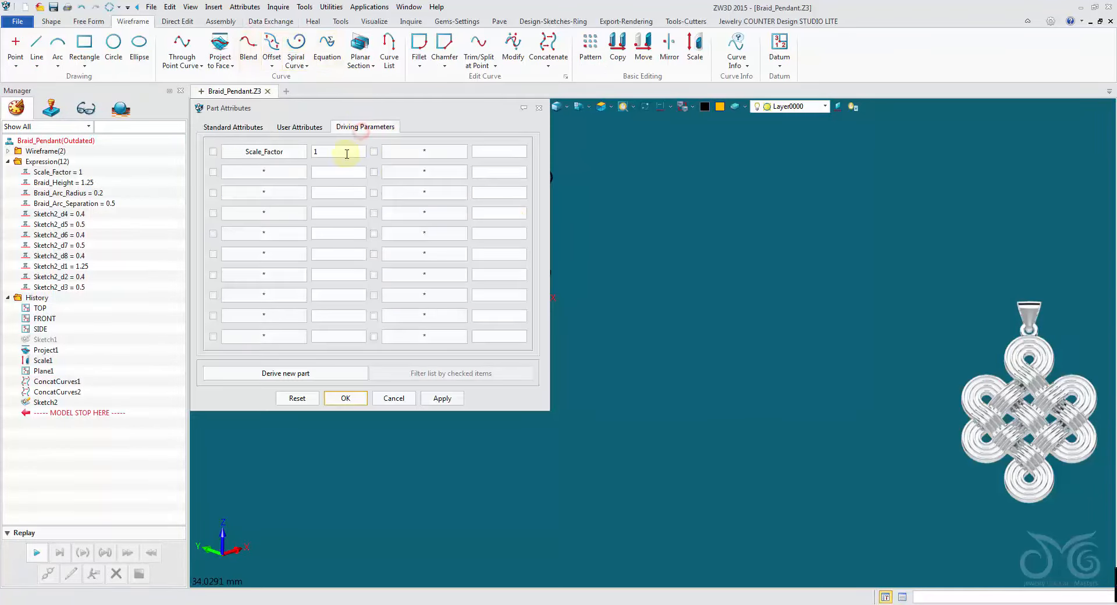
{"action": "left_click", "coordinate": [291, 177]}
{"action": "right_click", "coordinate": [350, 352]}
{"action": "left_click", "coordinate": [359, 359]}
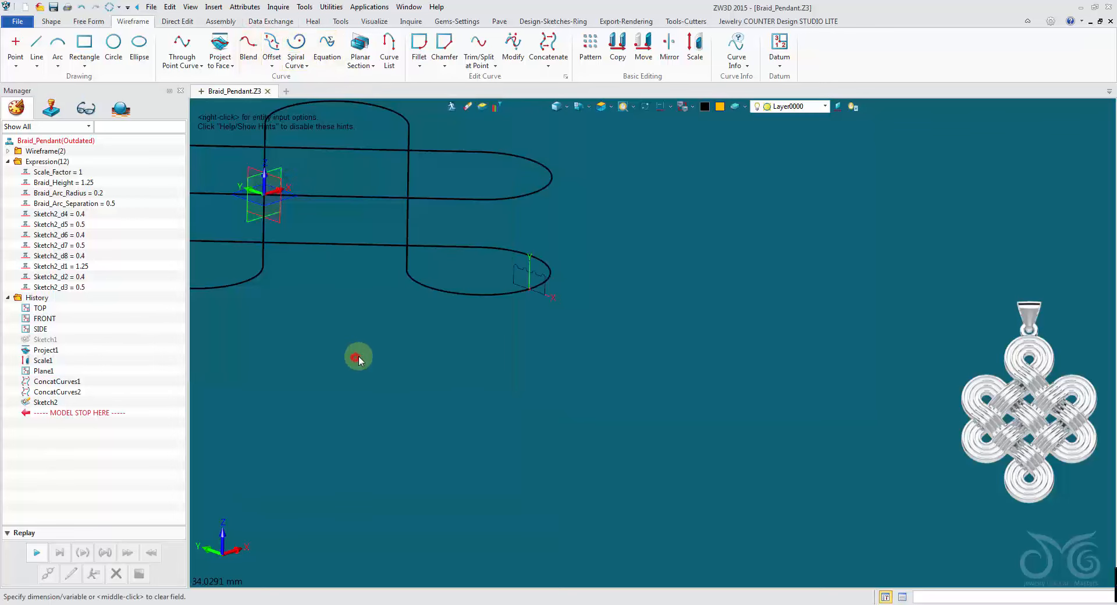
{"action": "left_click", "coordinate": [1013, 226]}
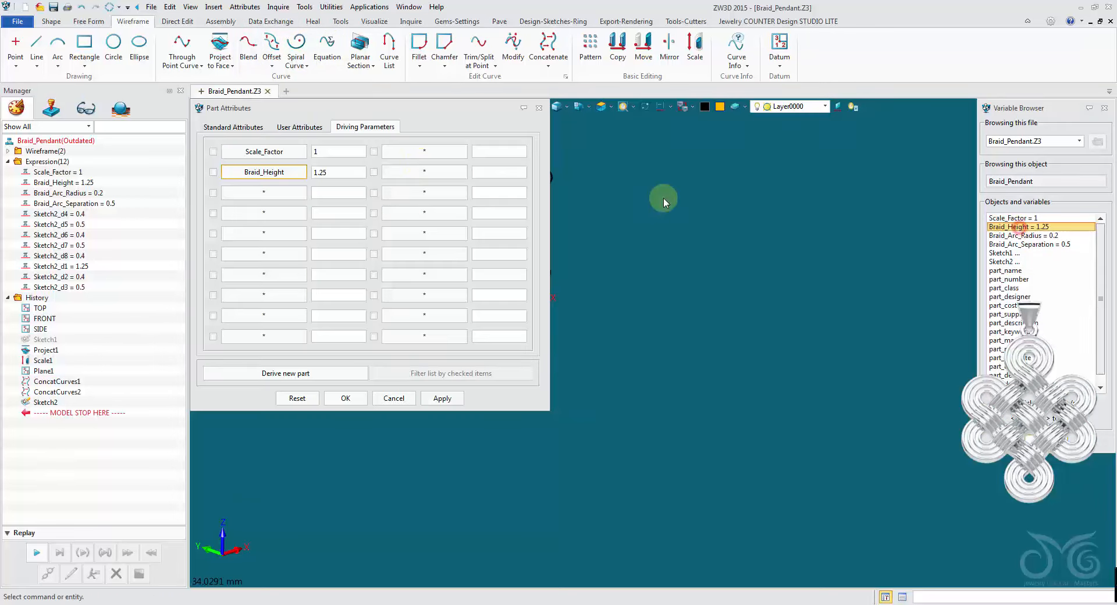
Add Braid_Arc_Radius and Braid_Arc_Separation to the part's driving parameters and accept them
{"action": "left_click", "coordinate": [411, 175]}
{"action": "left_click", "coordinate": [1013, 235]}
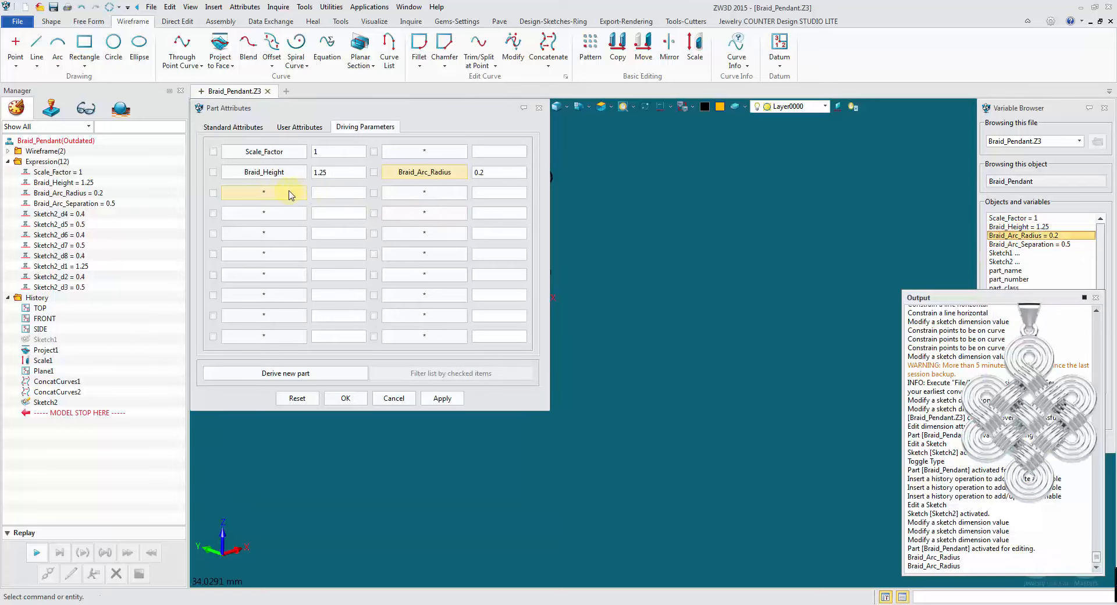
{"action": "left_click", "coordinate": [280, 194]}
{"action": "left_click", "coordinate": [1024, 243]}
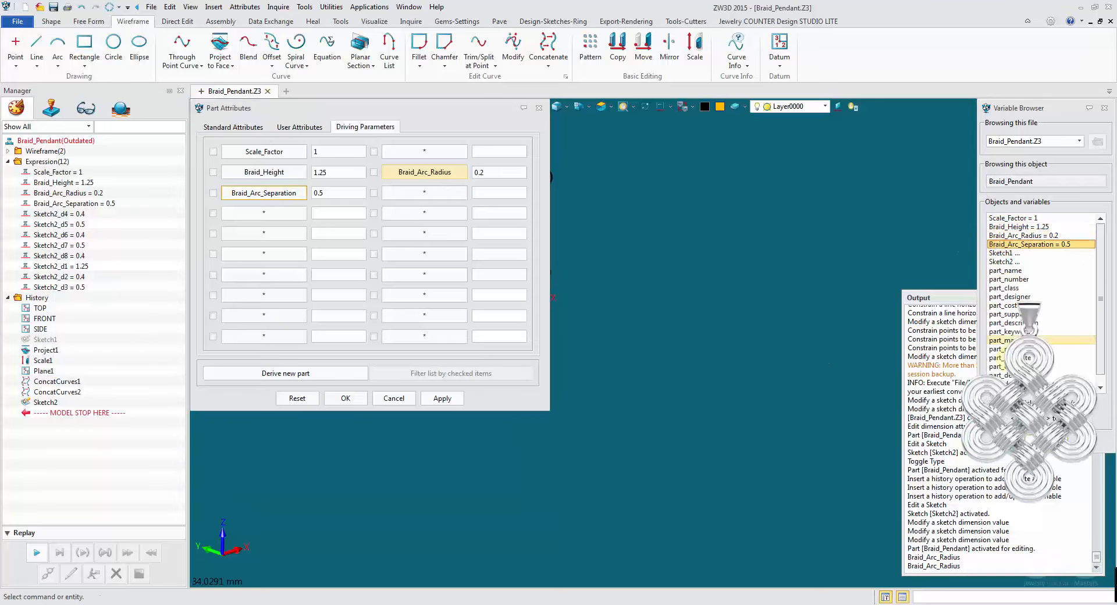
{"action": "left_click", "coordinate": [343, 399]}
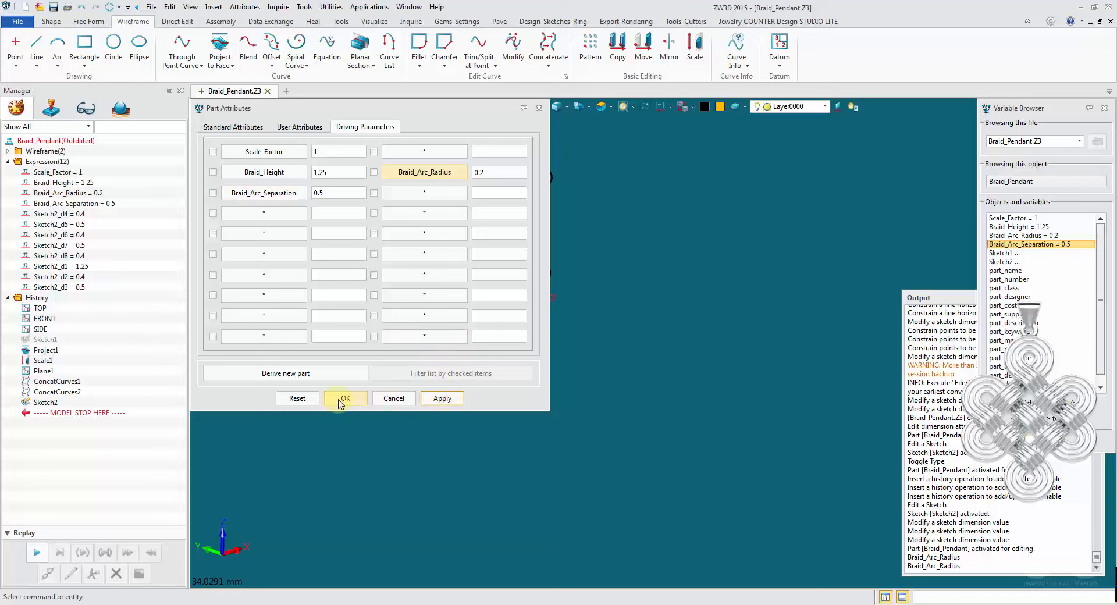
{"action": "left_click", "coordinate": [570, 438]}
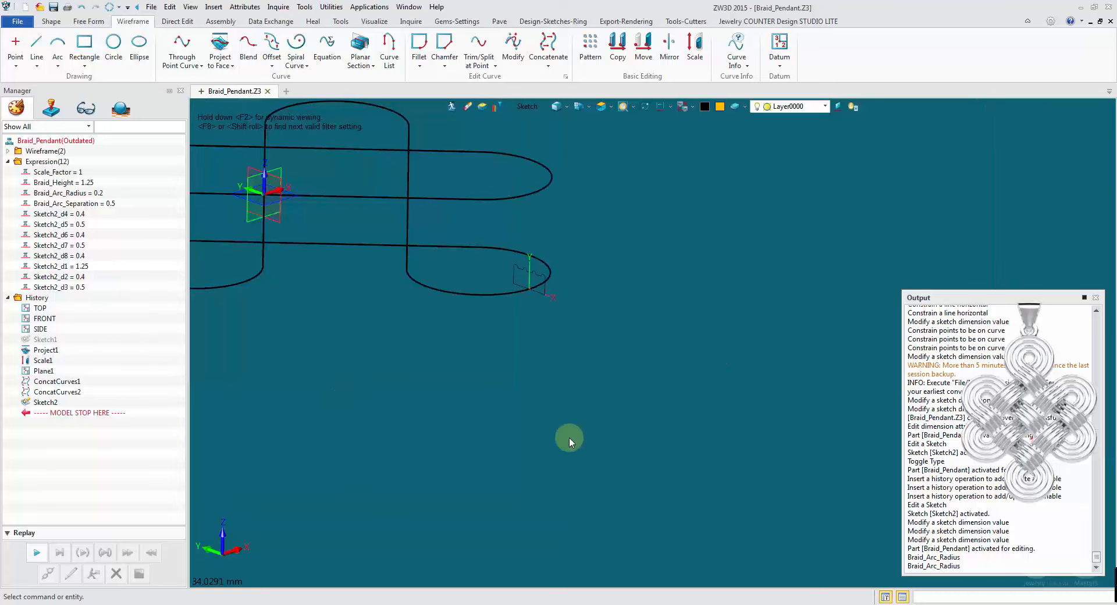
{"action": "left_click", "coordinate": [1096, 297]}
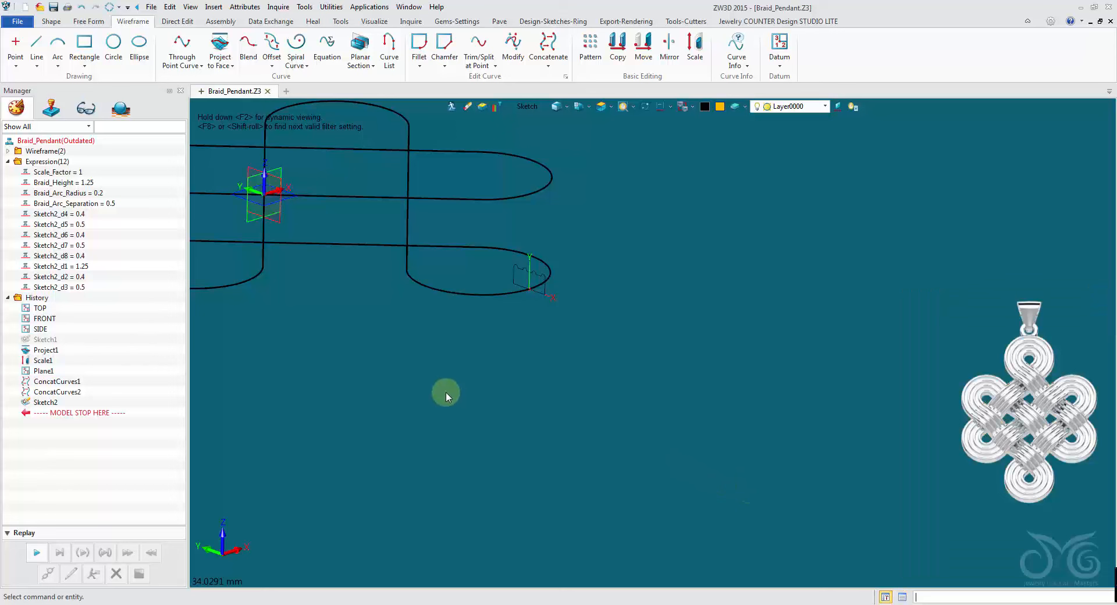
Sweep the braid profile Sketch2 along the first concatenated braid curve as a base solid, with Keep curves enabled
{"action": "left_click", "coordinate": [7, 161]}
{"action": "mouse_move", "coordinate": [443, 309]}
{"action": "middle_mouse_down"}
{"action": "mouse_move", "coordinate": [600, 323]}
{"action": "mouse_move", "coordinate": [605, 335]}
{"action": "mouse_move", "coordinate": [570, 355]}
{"action": "middle_mouse_up"}
{"action": "left_click", "coordinate": [587, 371]}
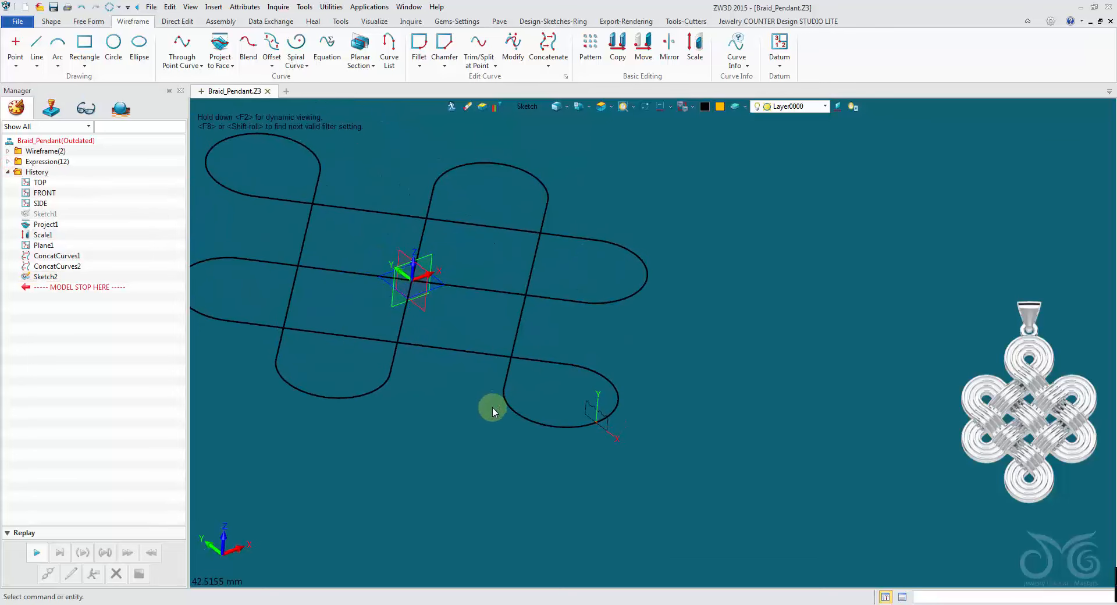
{"action": "middle_click_drag", "start_coordinate": [494, 405], "coordinate": [239, 104]}
{"action": "left_click", "coordinate": [50, 22]}
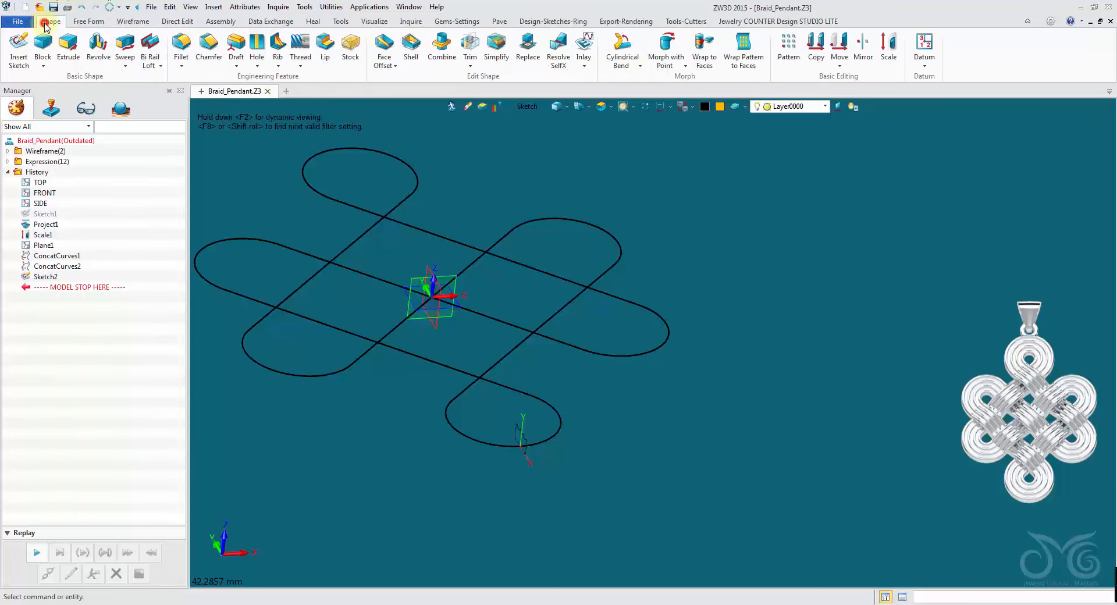
{"action": "left_click", "coordinate": [125, 48]}
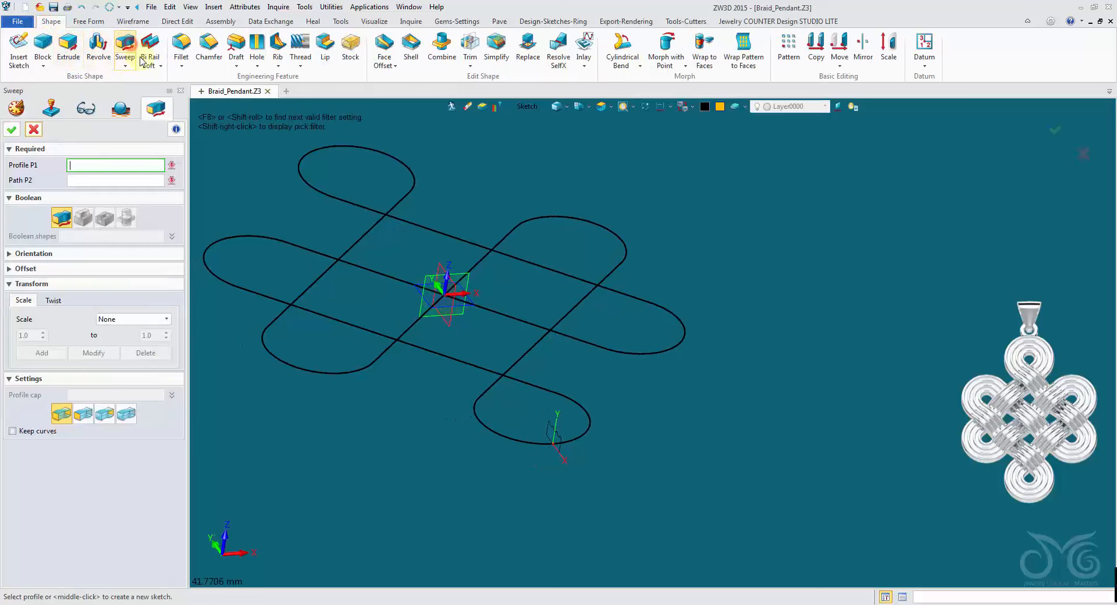
{"action": "middle_click_drag", "start_coordinate": [280, 125], "coordinate": [836, 334]}
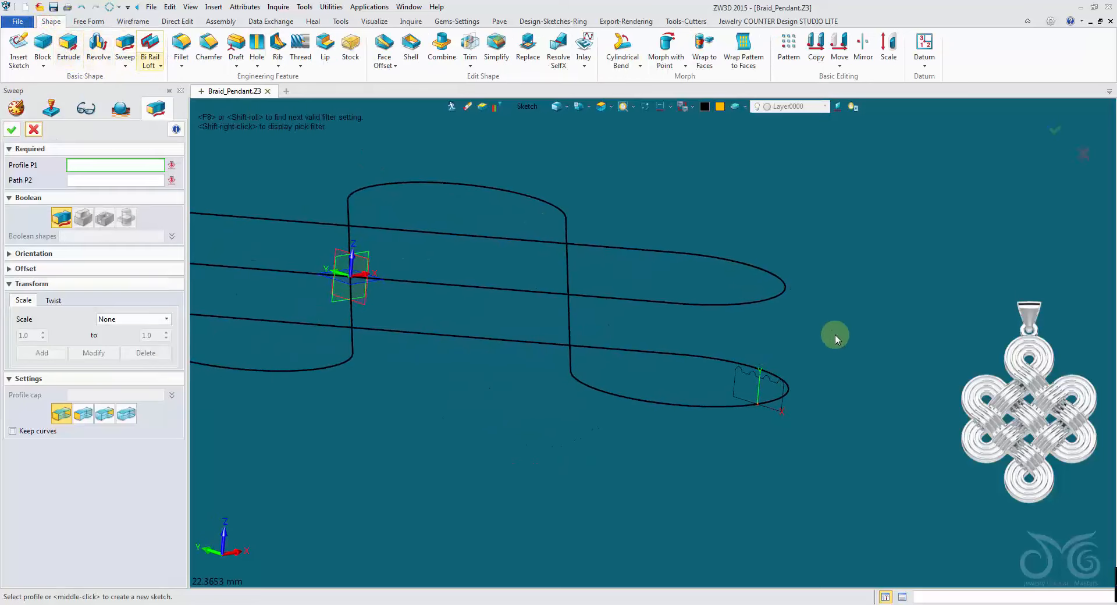
{"action": "left_click", "coordinate": [782, 391]}
{"action": "mouse_move", "coordinate": [792, 384]}
{"action": "right_mouse_down"}
{"action": "mouse_move", "coordinate": [812, 360]}
{"action": "mouse_move", "coordinate": [755, 317]}
{"action": "right_mouse_up"}
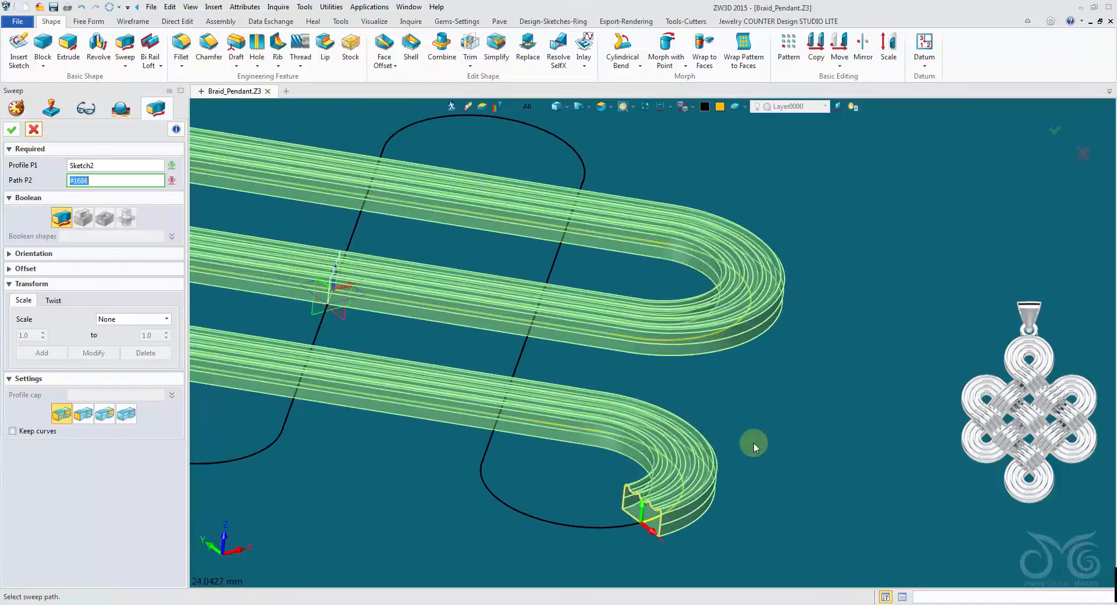
{"action": "left_click", "coordinate": [690, 476]}
{"action": "right_click_drag", "start_coordinate": [690, 476], "coordinate": [559, 477]}
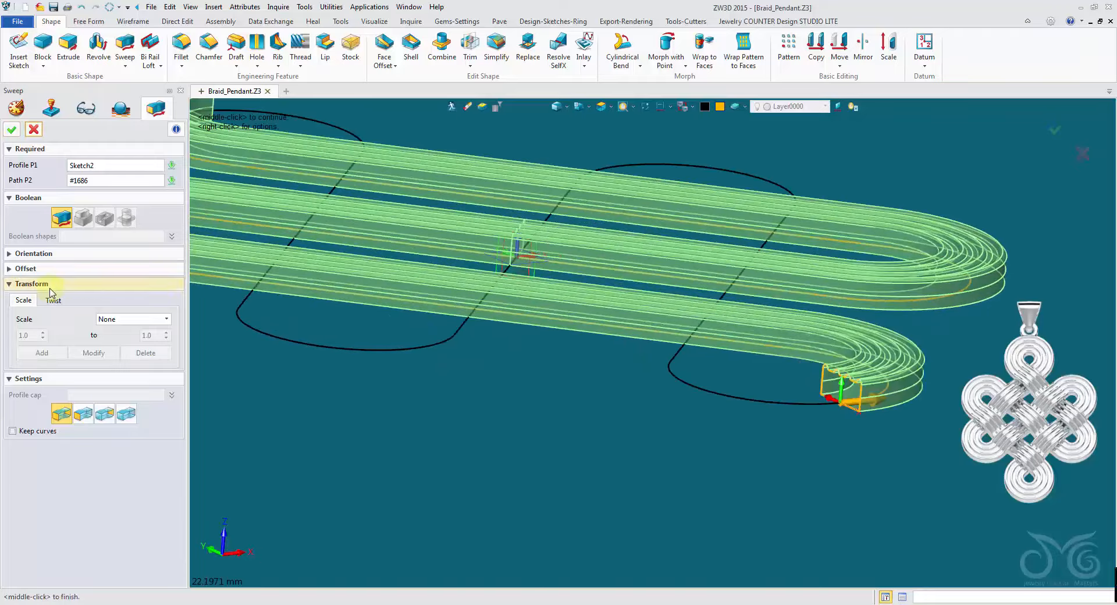
{"action": "left_click", "coordinate": [12, 432]}
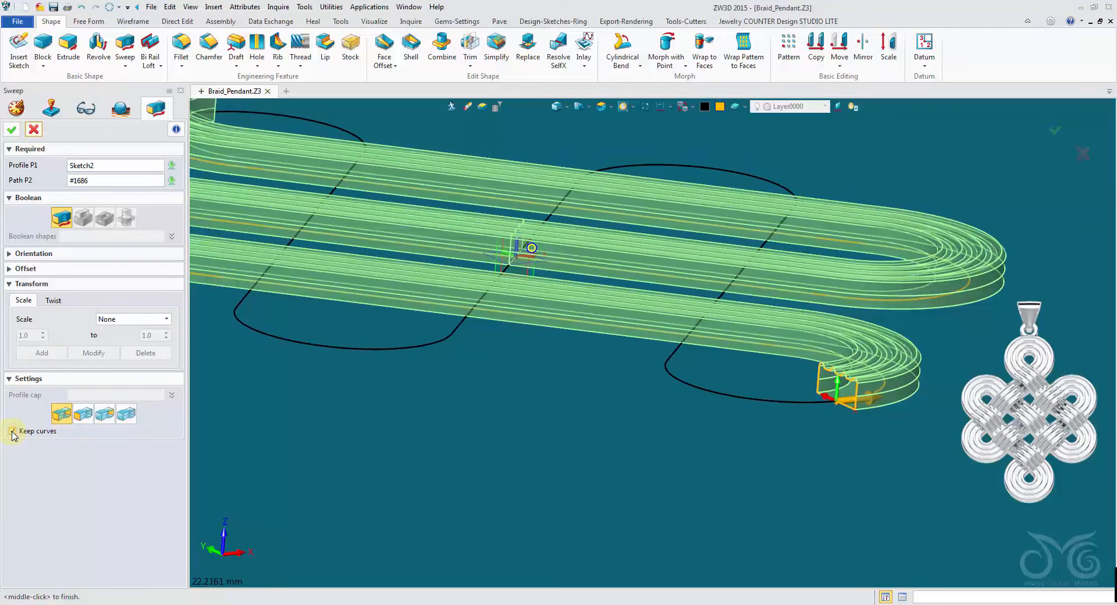
{"action": "left_click", "coordinate": [12, 129]}
Sweep Sketch2 along the other concatenated braid curve as a separate base solid, with Keep curves disabled
{"action": "key", "text": "ctrl+t"}
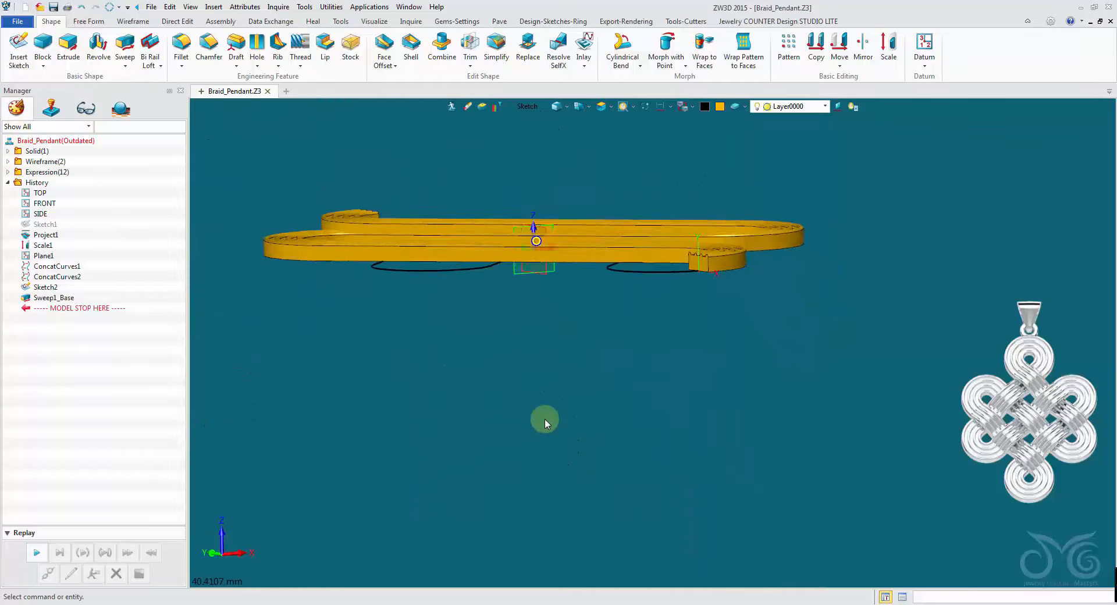
{"action": "middle_click", "coordinate": [647, 382]}
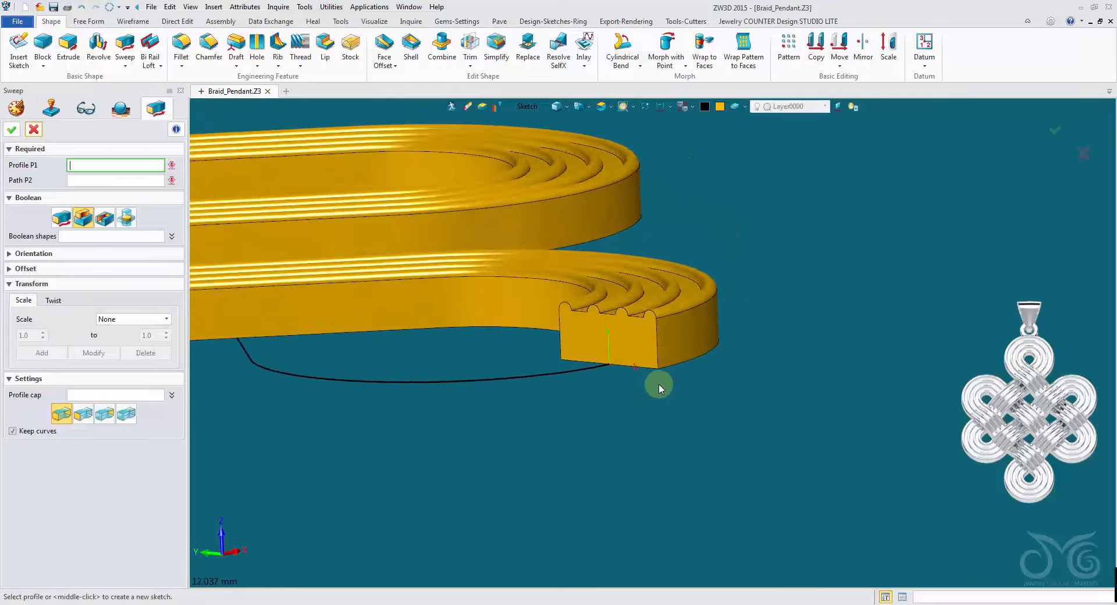
{"action": "middle_click", "coordinate": [689, 374]}
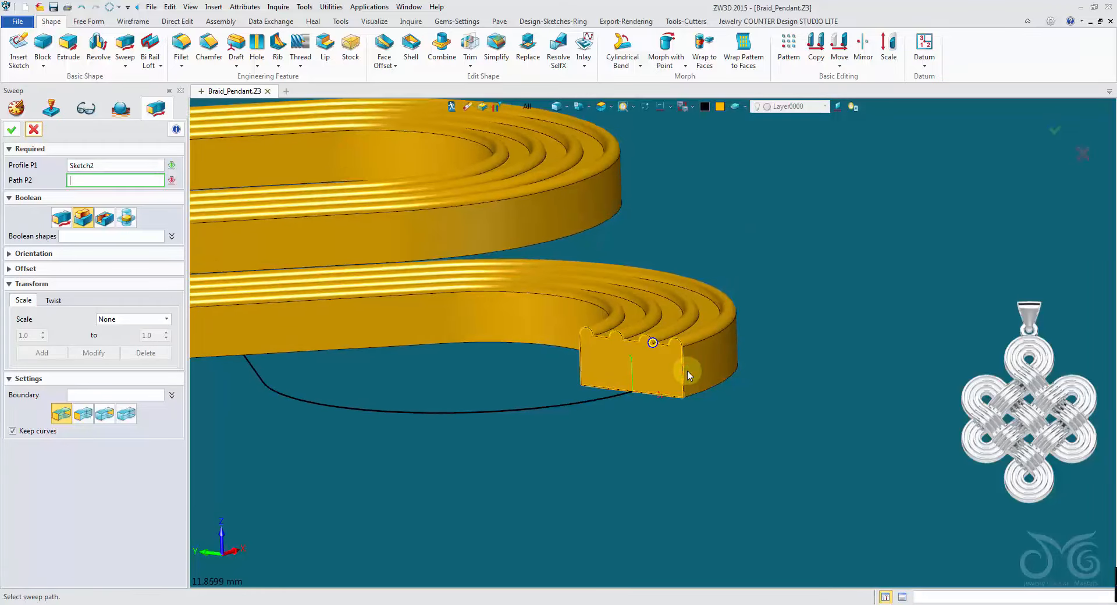
{"action": "left_click", "coordinate": [606, 405]}
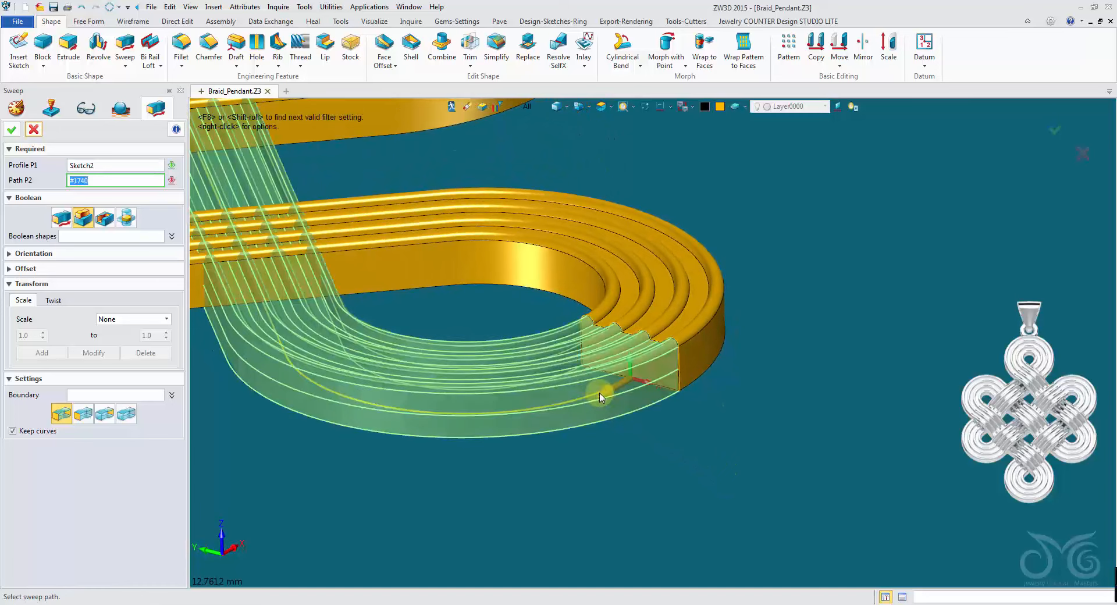
{"action": "left_click", "coordinate": [62, 218]}
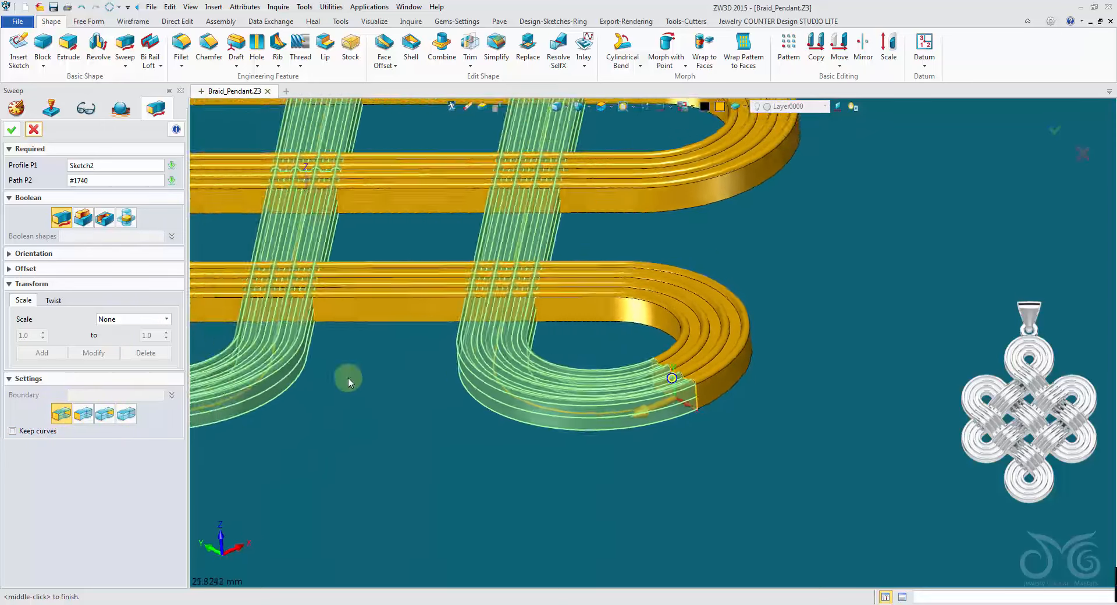
{"action": "left_click", "coordinate": [12, 130]}
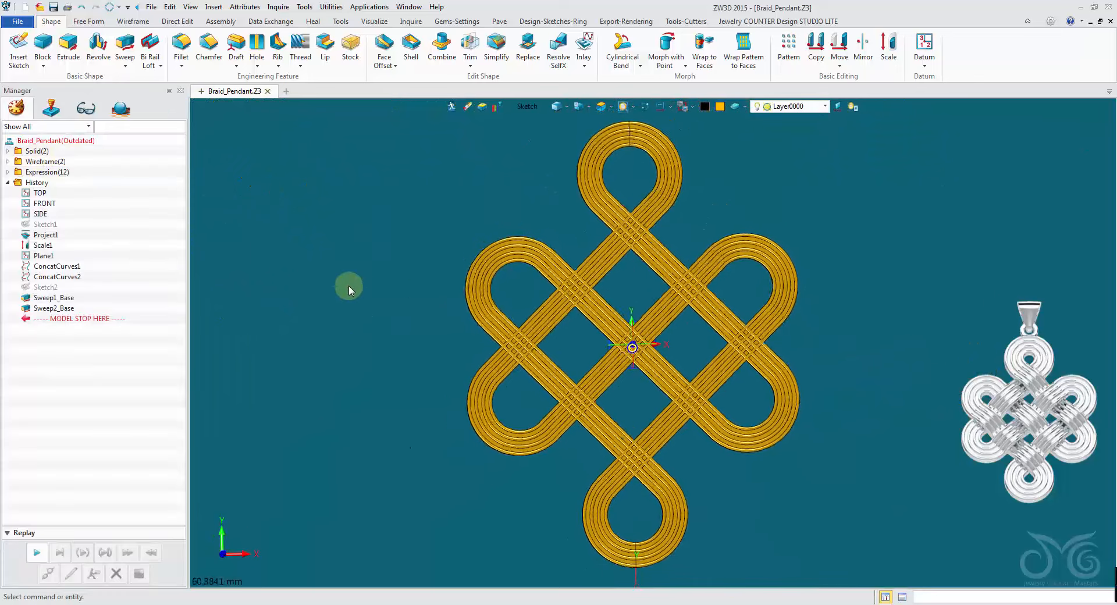
Save the model as Braid_Pendant in the JCDLITE_Designs folder
{"action": "left_click", "coordinate": [54, 7]}
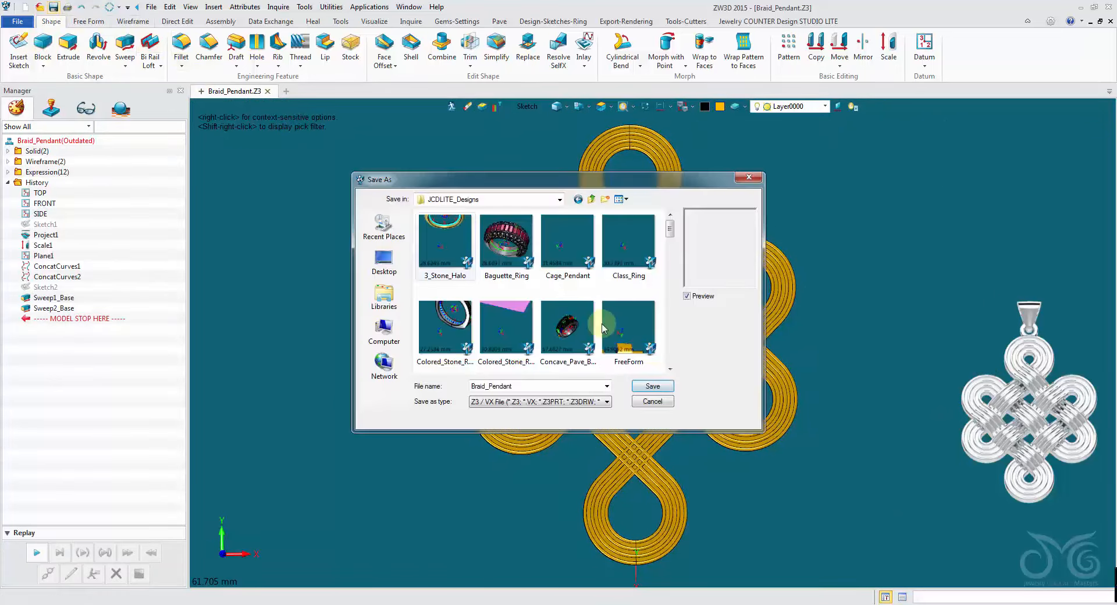
{"action": "left_click", "coordinate": [653, 386]}
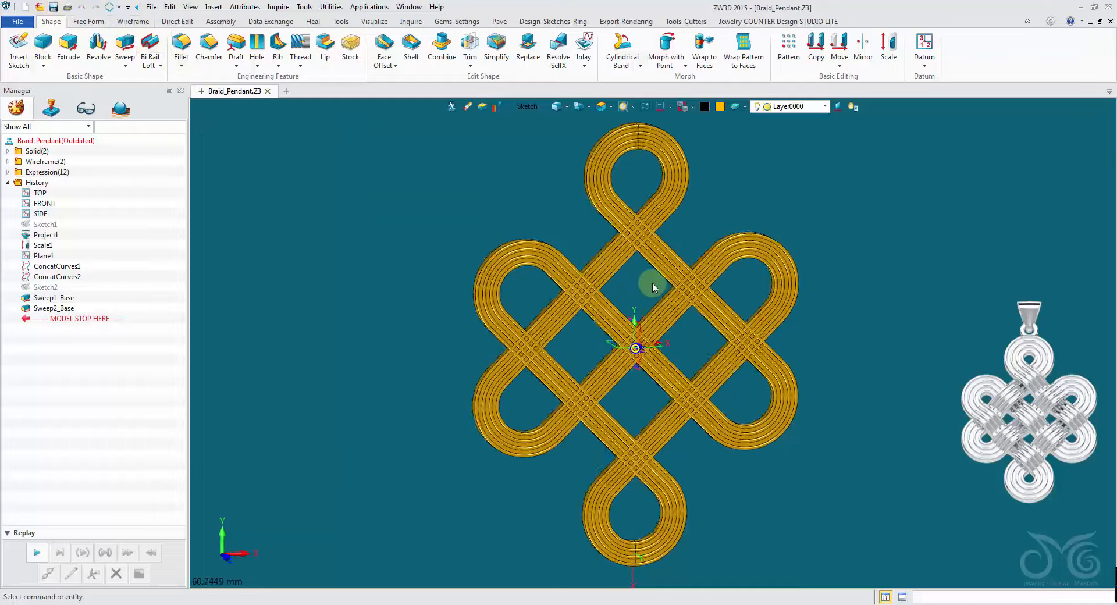
{"action": "right_click_drag", "start_coordinate": [659, 257], "coordinate": [631, 219]}
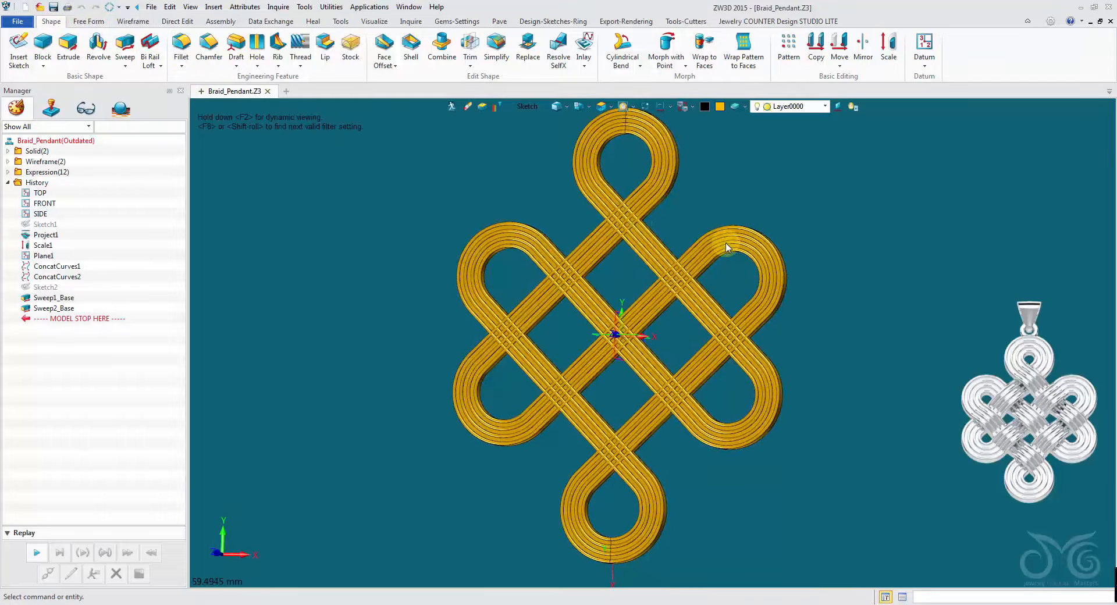
Open the part's driving parameters, set Scale_Factor to 1.5 and apply it to the pendant
{"action": "key", "text": "ctrl+Up"}
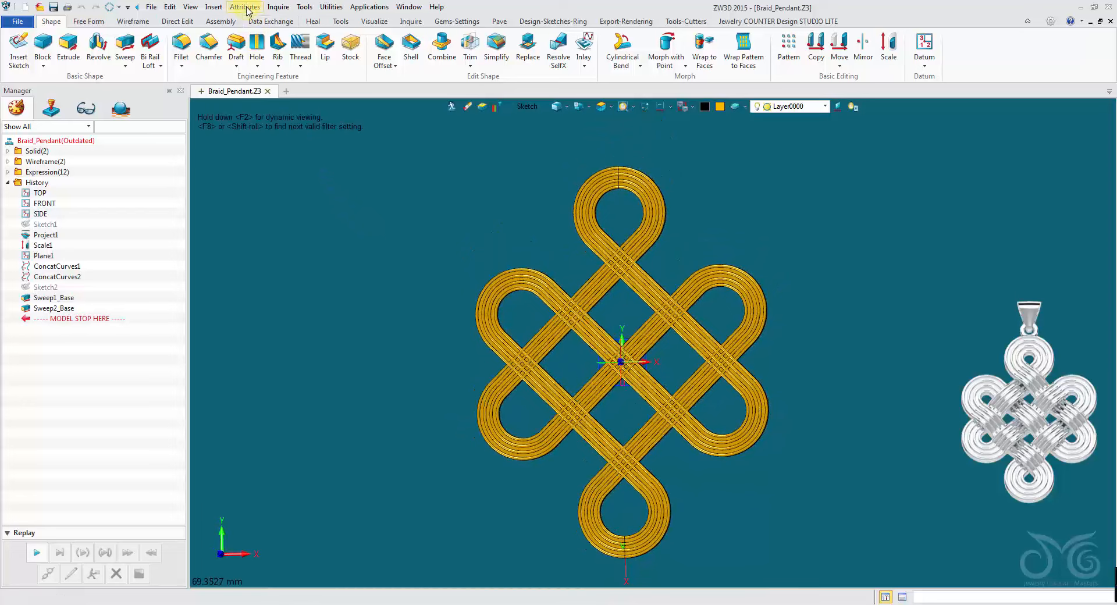
{"action": "left_click", "coordinate": [247, 11]}
{"action": "left_click", "coordinate": [251, 24]}
{"action": "left_click", "coordinate": [350, 127]}
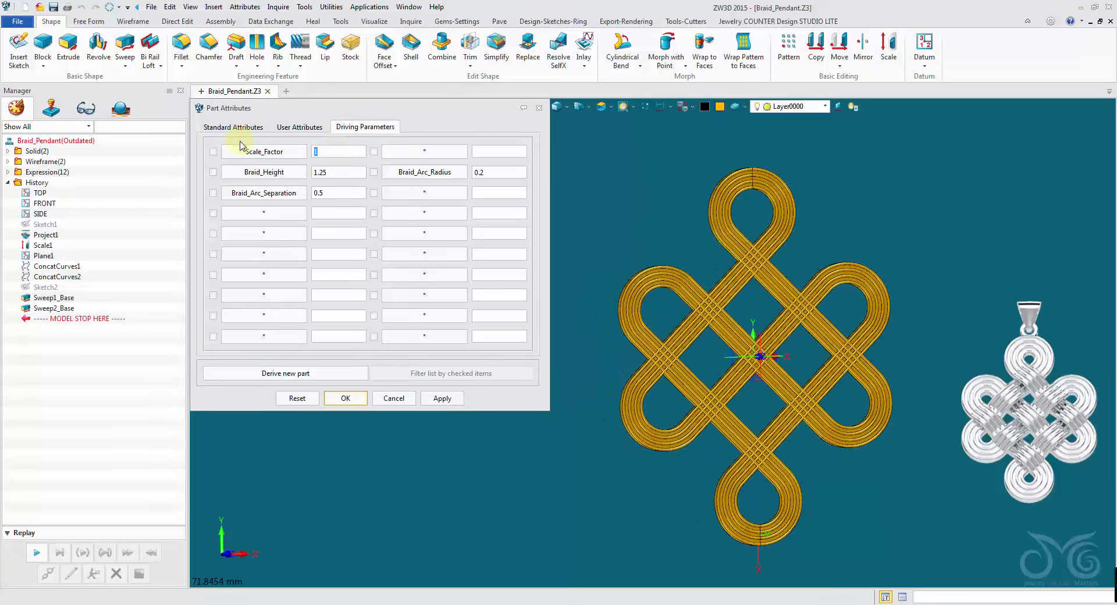
{"action": "left_click", "coordinate": [432, 399]}
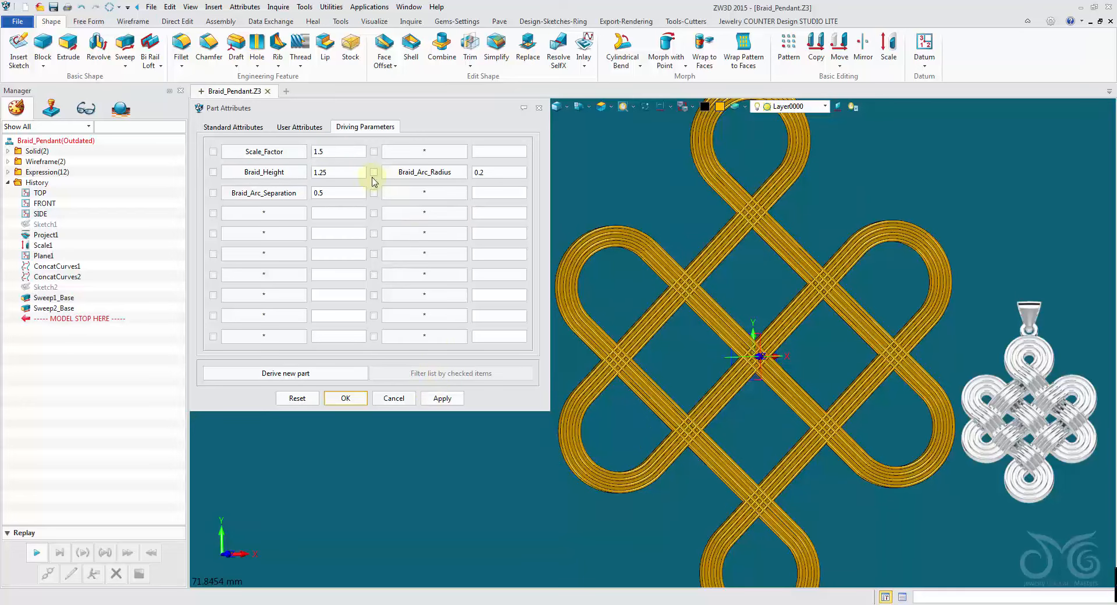
Set the Scale_Factor driving parameter back to 1 and apply it
{"action": "left_click_drag", "start_coordinate": [333, 153], "coordinate": [289, 154]}
{"action": "type", "text": "1"}
{"action": "left_click", "coordinate": [435, 402]}
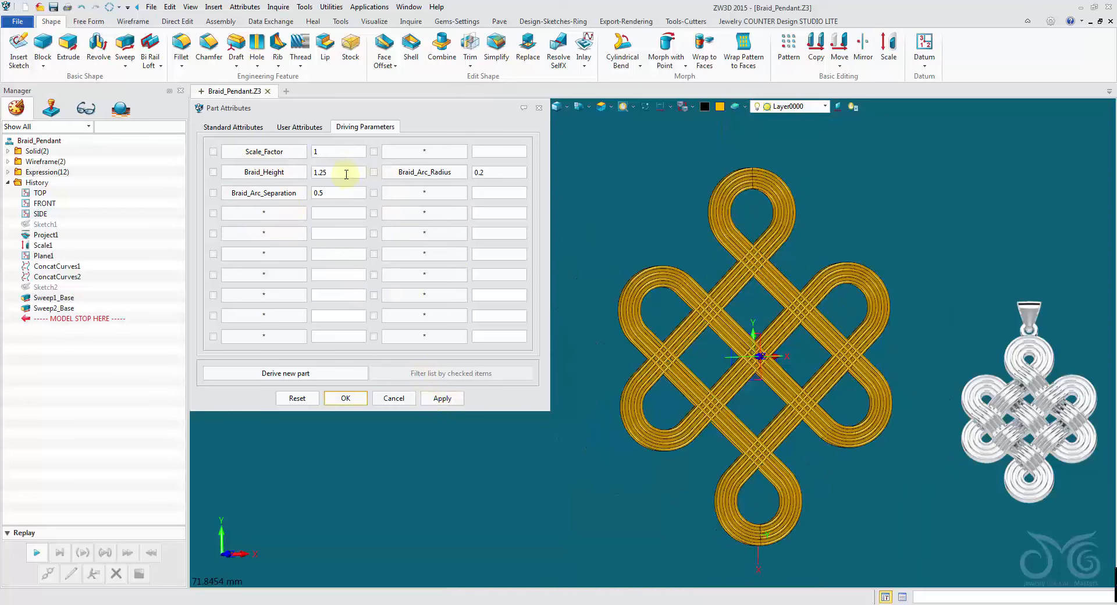
Set Braid_Arc_Radius to 0.3 and Braid_Arc_Separation to 0.4, applying the changes to the pendant
{"action": "double_click", "coordinate": [495, 173]}
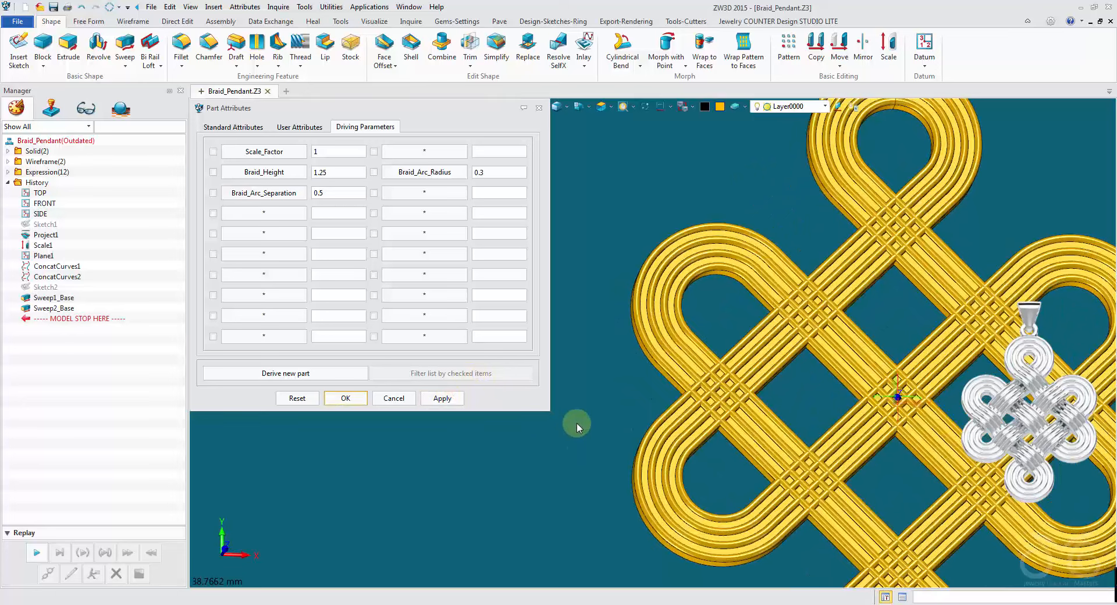
{"action": "left_click", "coordinate": [577, 422]}
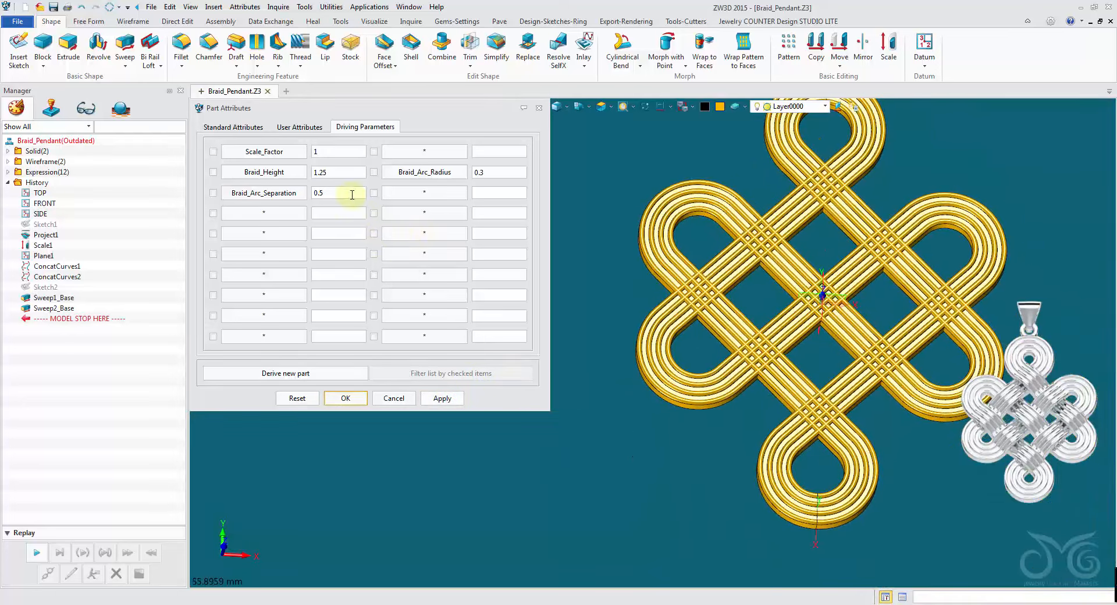
{"action": "double_click", "coordinate": [335, 192]}
{"action": "type", "text": "0.4"}
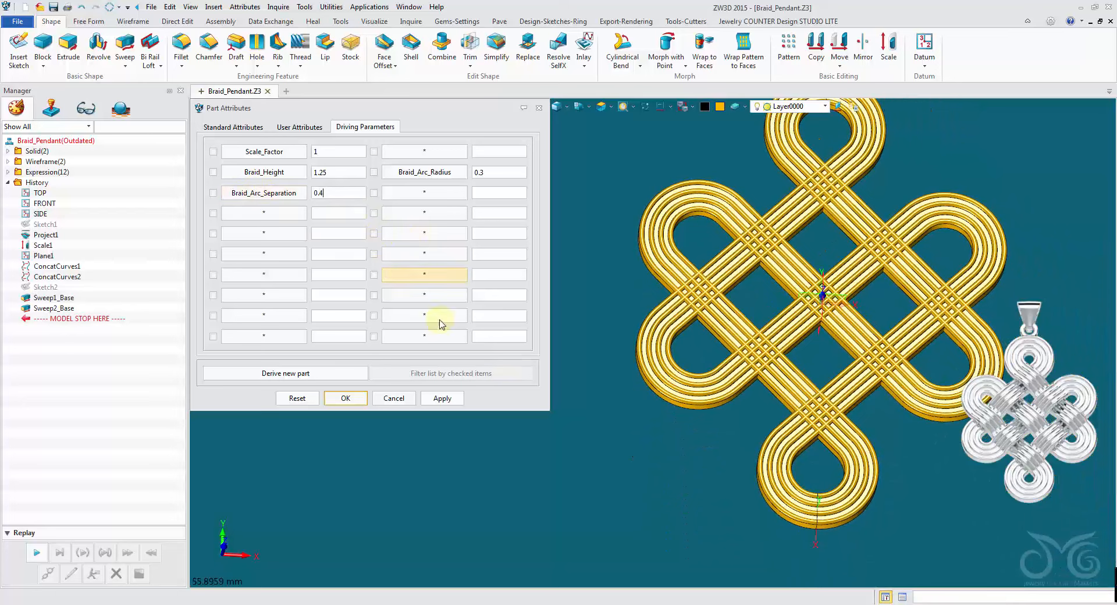
{"action": "left_click", "coordinate": [442, 399]}
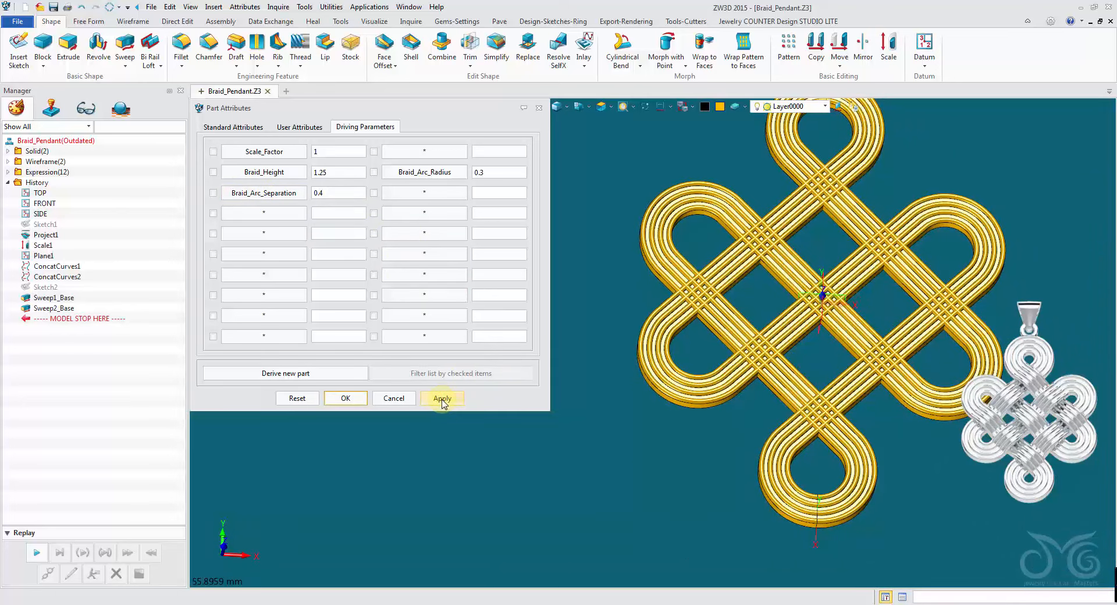
Set Braid_Arc_Separation to 0.3 and Braid_Height to 1.5, applying each change to the pendant
{"action": "left_click", "coordinate": [329, 193]}
{"action": "key", "text": "BackSpace"}
{"action": "type", "text": "3"}
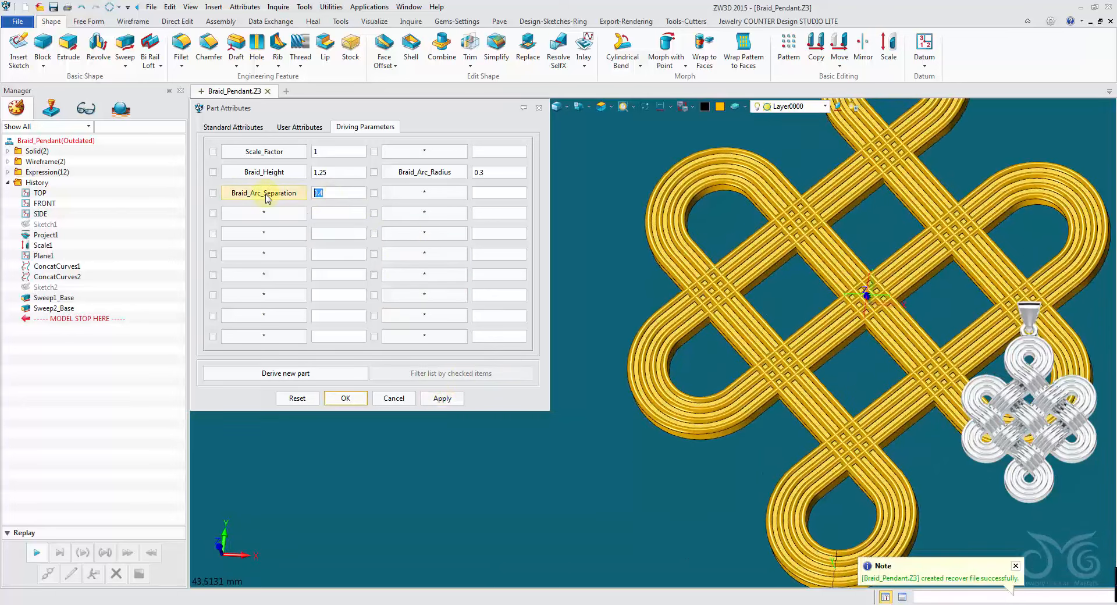
{"action": "left_click", "coordinate": [442, 399]}
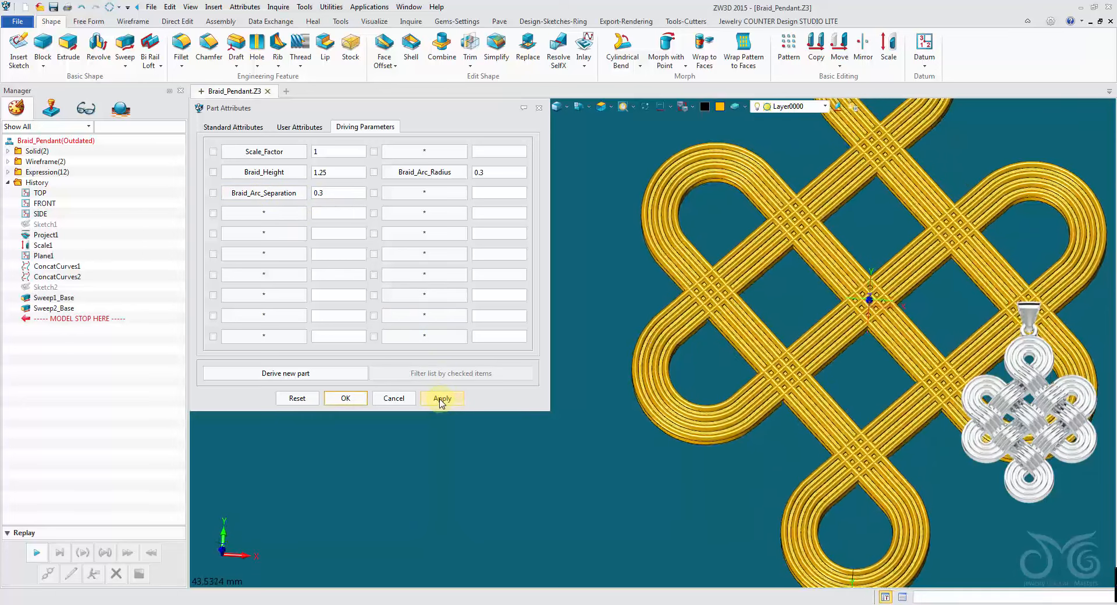
{"action": "left_click_drag", "start_coordinate": [344, 174], "coordinate": [272, 178]}
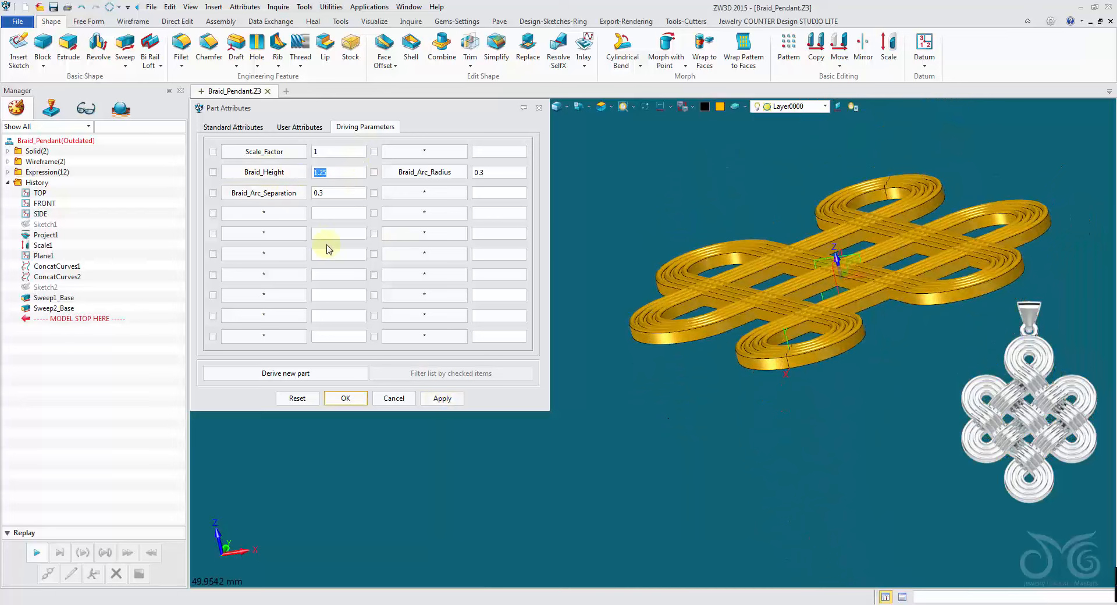
{"action": "left_click", "coordinate": [443, 399]}
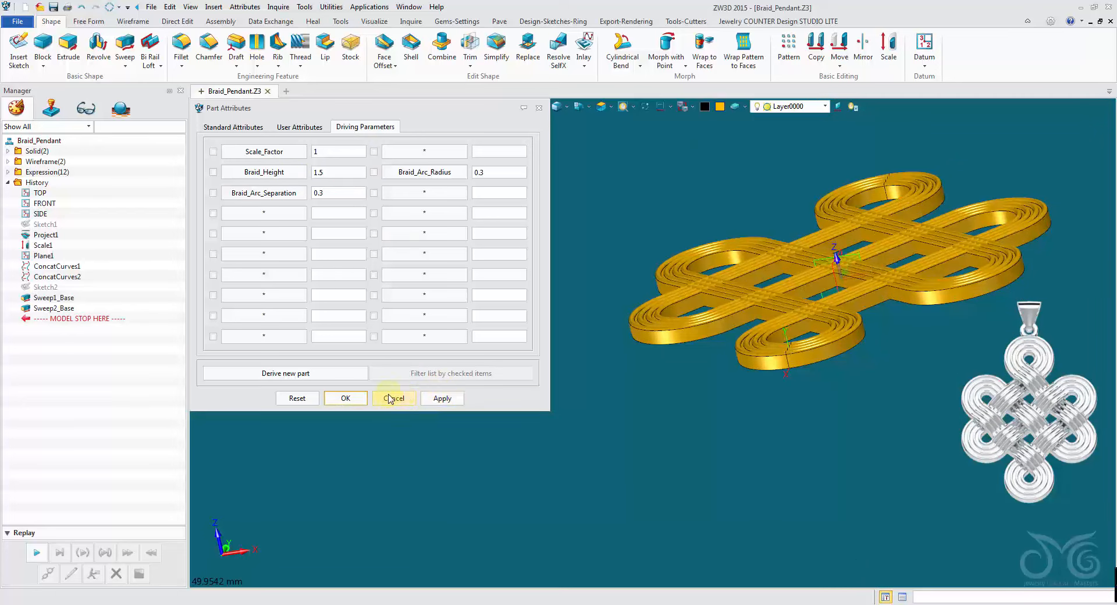
Revise the Braid_Height driving parameter, apply it and close the part attributes
{"action": "left_click_drag", "start_coordinate": [312, 172], "coordinate": [330, 174]}
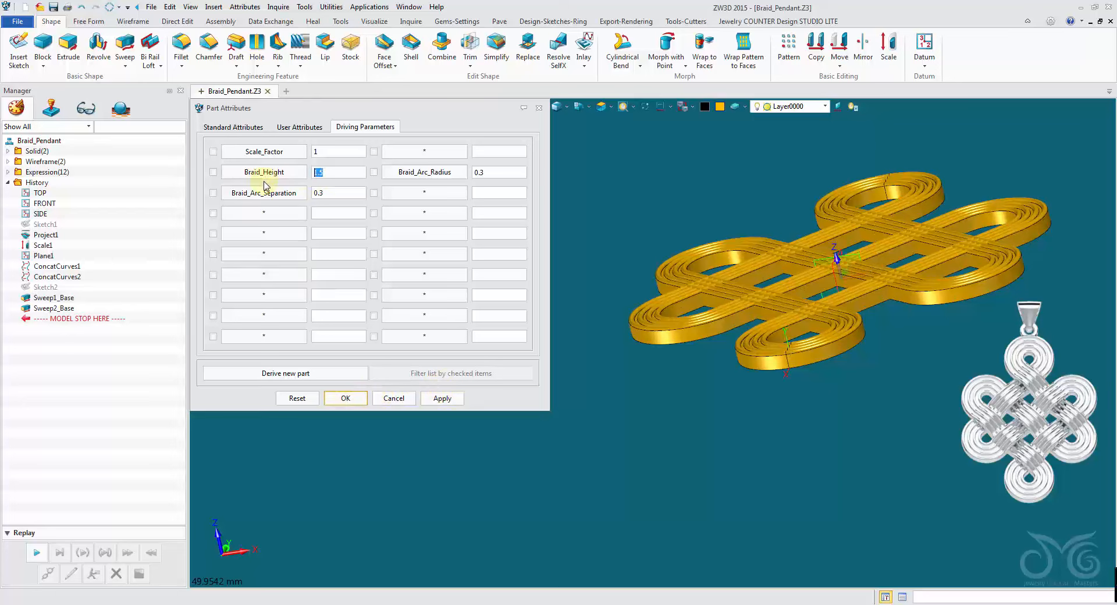
{"action": "left_click", "coordinate": [442, 399]}
{"action": "left_click", "coordinate": [346, 398]}
{"action": "scroll", "coordinate": [344, 315], "scroll_direction": "up", "scroll_amount": 5}
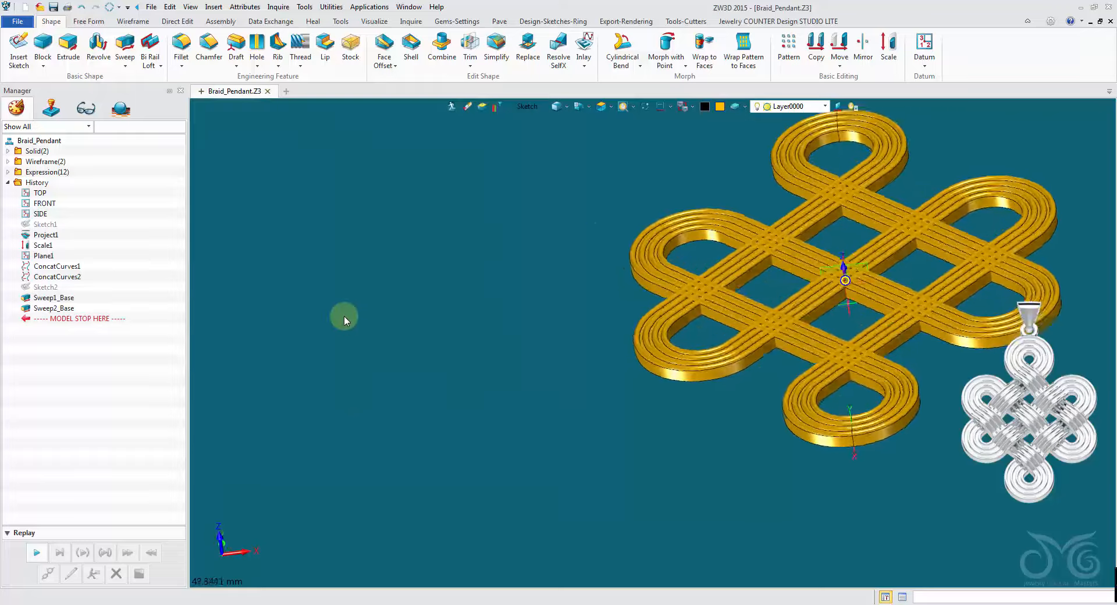
{"action": "right_click_drag", "start_coordinate": [358, 303], "coordinate": [325, 160]}
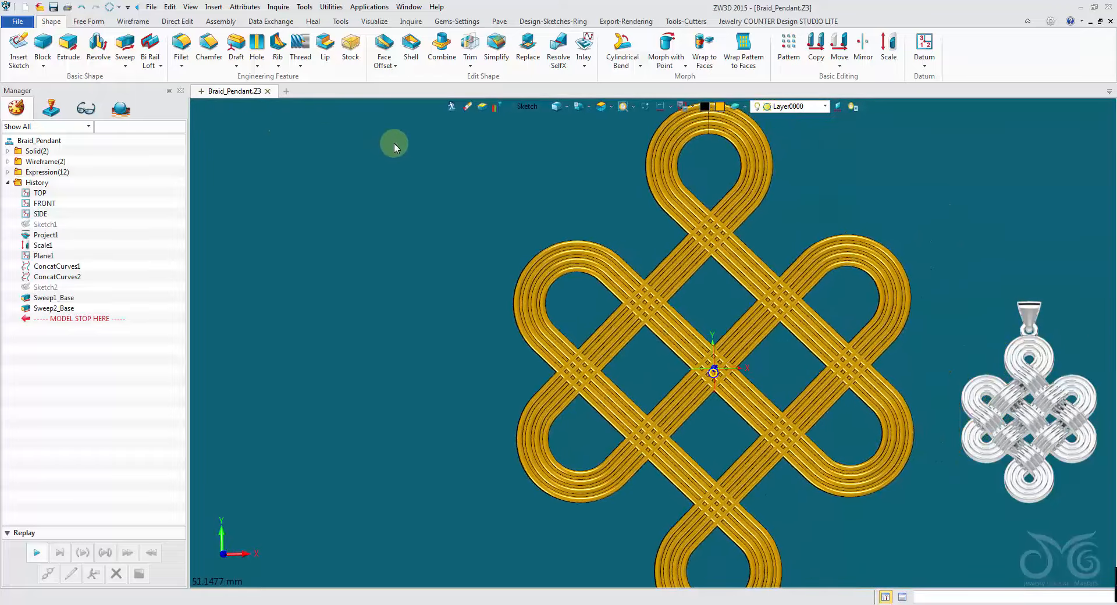
{"action": "right_click_drag", "start_coordinate": [394, 142], "coordinate": [395, 144]}
{"action": "right_click_drag", "start_coordinate": [495, 289], "coordinate": [523, 269]}
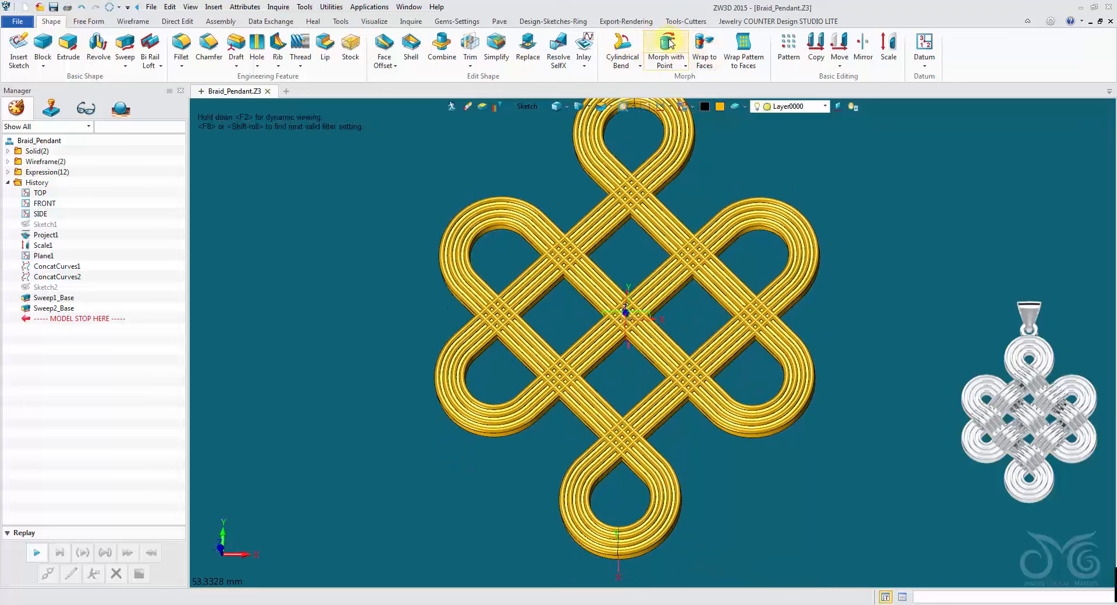
Start Morph with Point in Translate along direction mode and choose one braid sweep shape as the geometry
{"action": "left_click", "coordinate": [671, 42]}
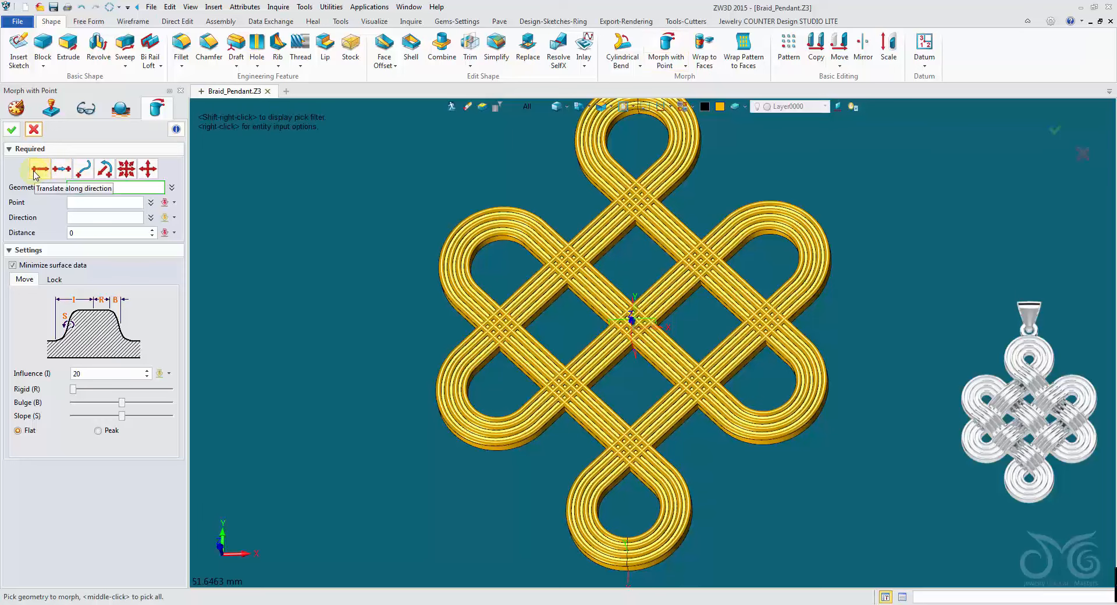
{"action": "left_click", "coordinate": [531, 104]}
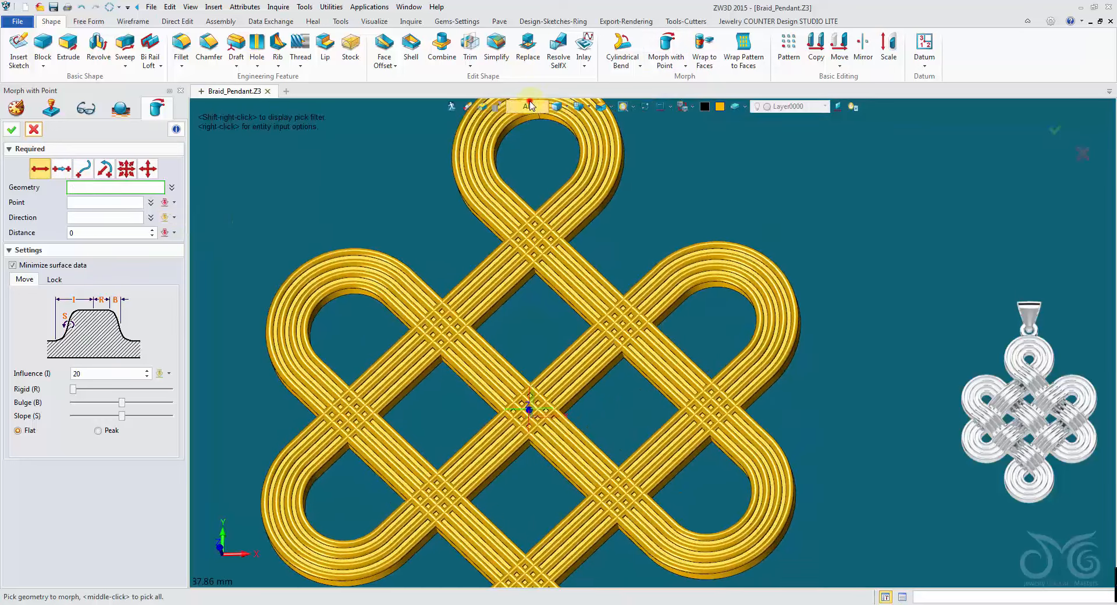
{"action": "left_click", "coordinate": [556, 147]}
{"action": "left_click", "coordinate": [589, 164]}
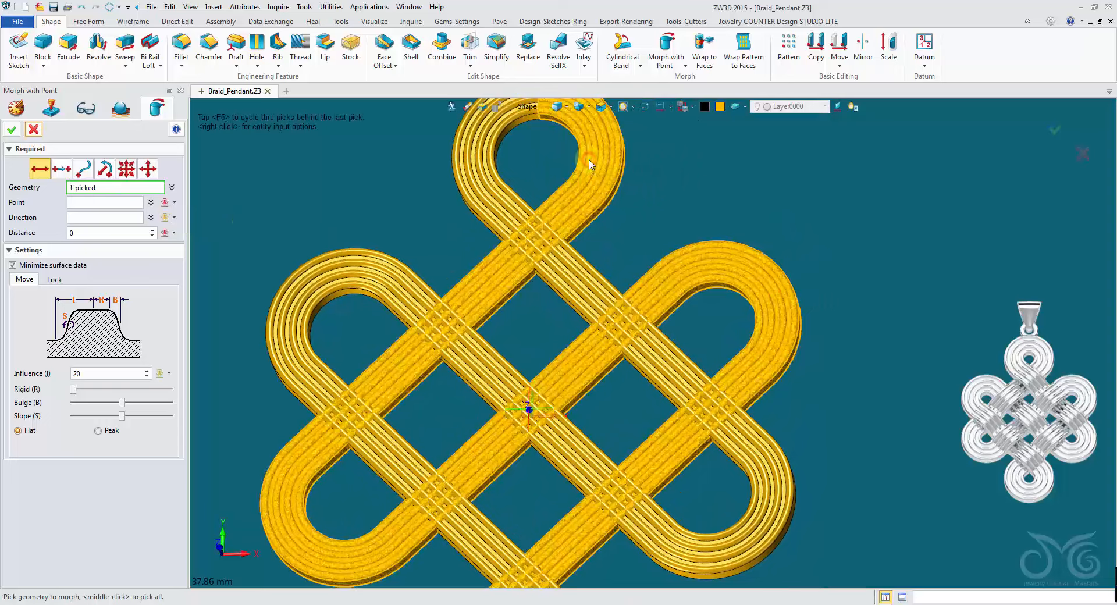
{"action": "right_click_drag", "start_coordinate": [591, 165], "coordinate": [660, 158]}
{"action": "scroll", "coordinate": [649, 160], "scroll_direction": "up", "scroll_amount": 2}
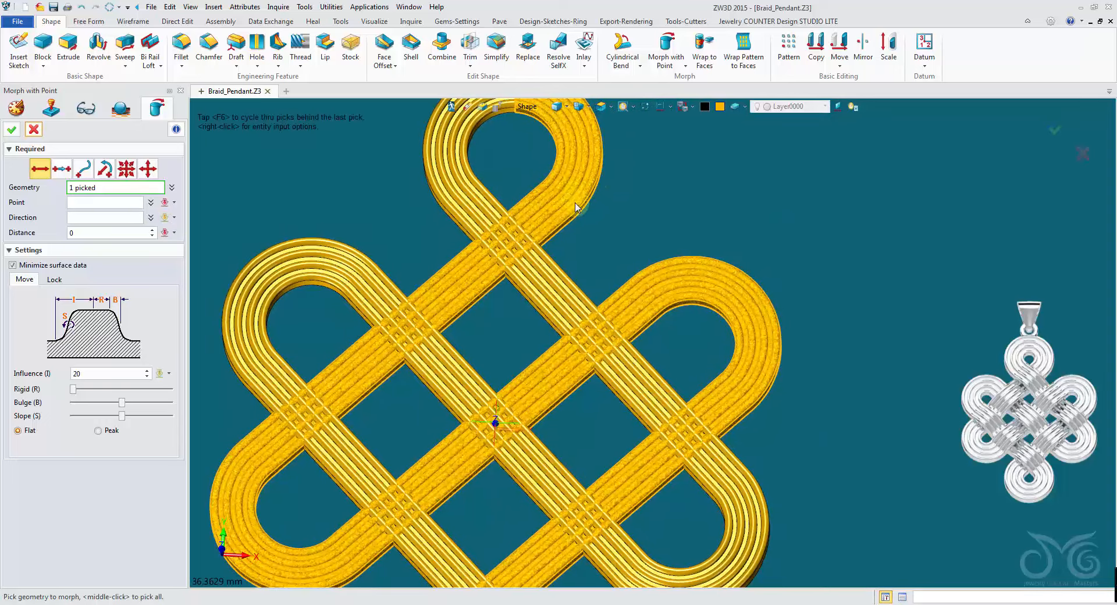
Activate the morph's point input and restrict picking to faces near the pendant's uppermost braid crossing
{"action": "left_click", "coordinate": [118, 202]}
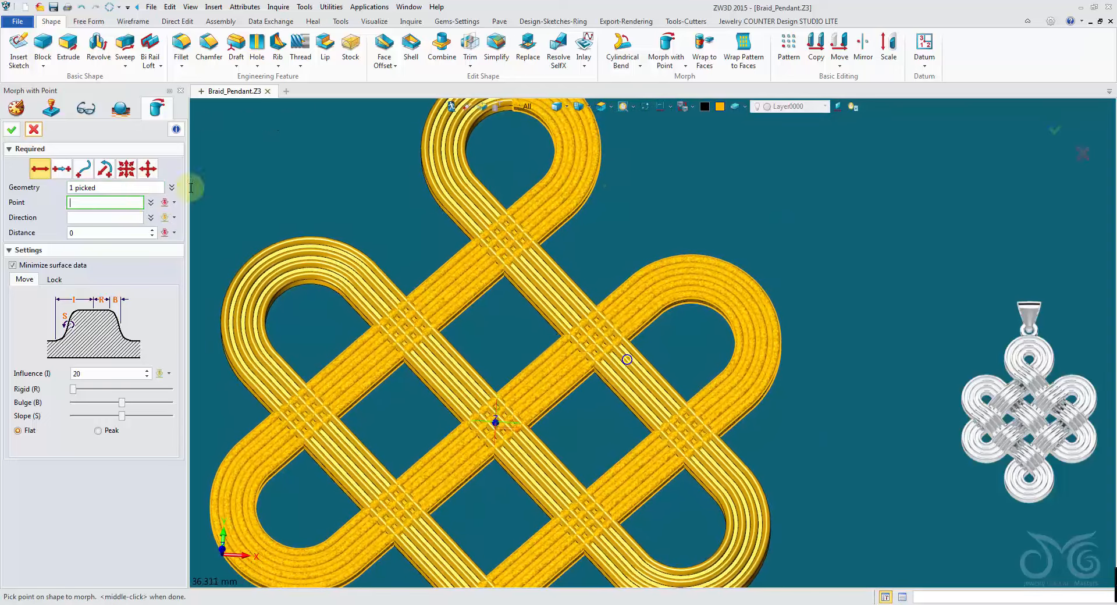
{"action": "left_click", "coordinate": [600, 108]}
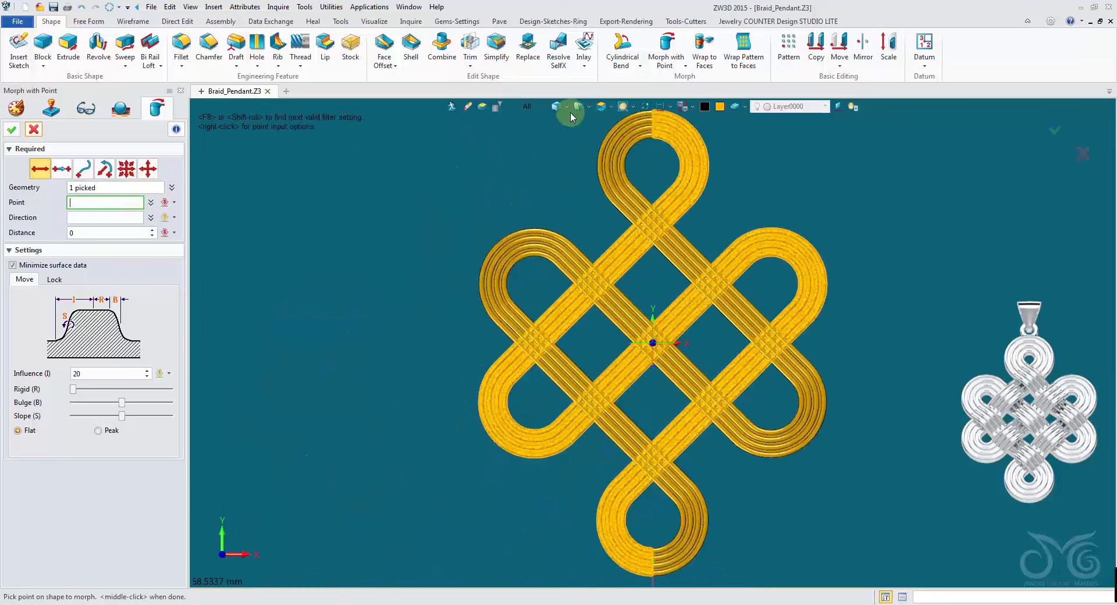
{"action": "scroll", "coordinate": [658, 211], "scroll_direction": "up", "scroll_amount": 4}
{"action": "left_click", "coordinate": [517, 107]}
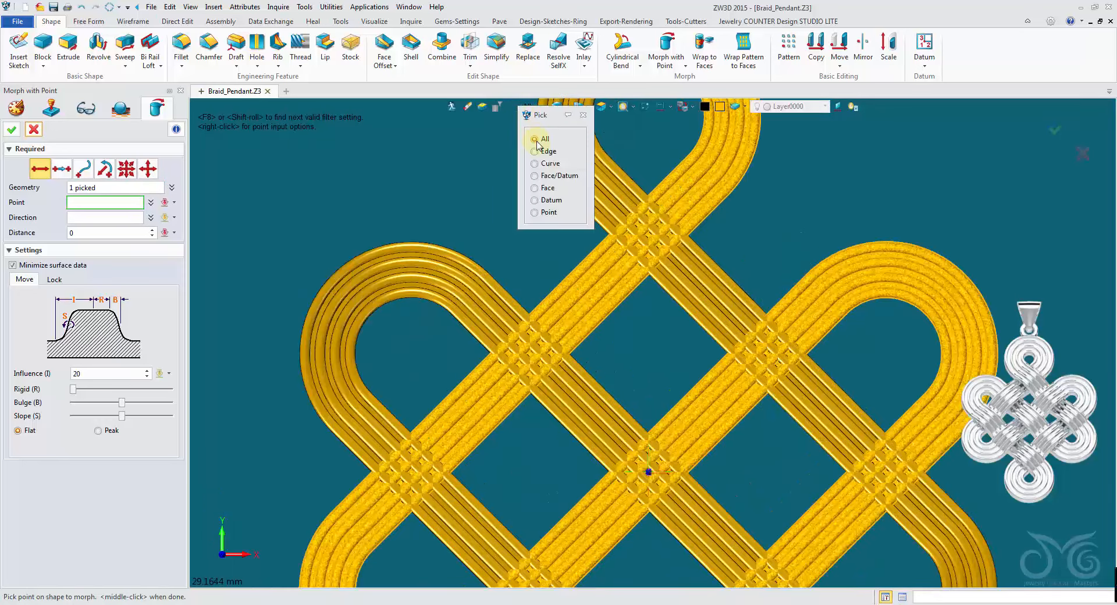
{"action": "left_click", "coordinate": [536, 188]}
{"action": "scroll", "coordinate": [719, 243], "scroll_direction": "up", "scroll_amount": 5}
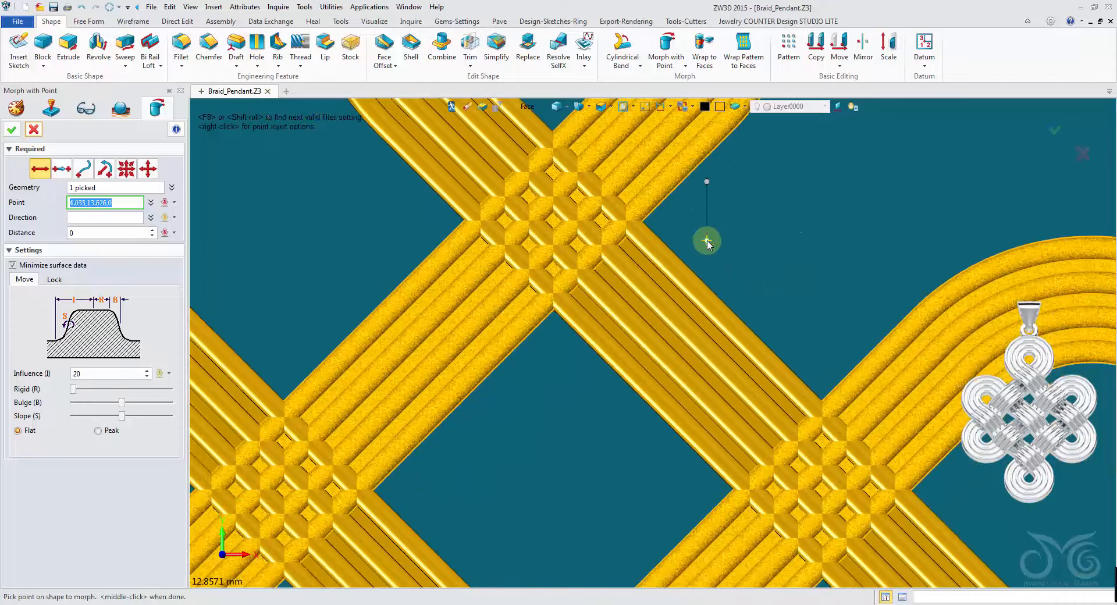
{"action": "middle_click_drag", "start_coordinate": [707, 241], "coordinate": [659, 295]}
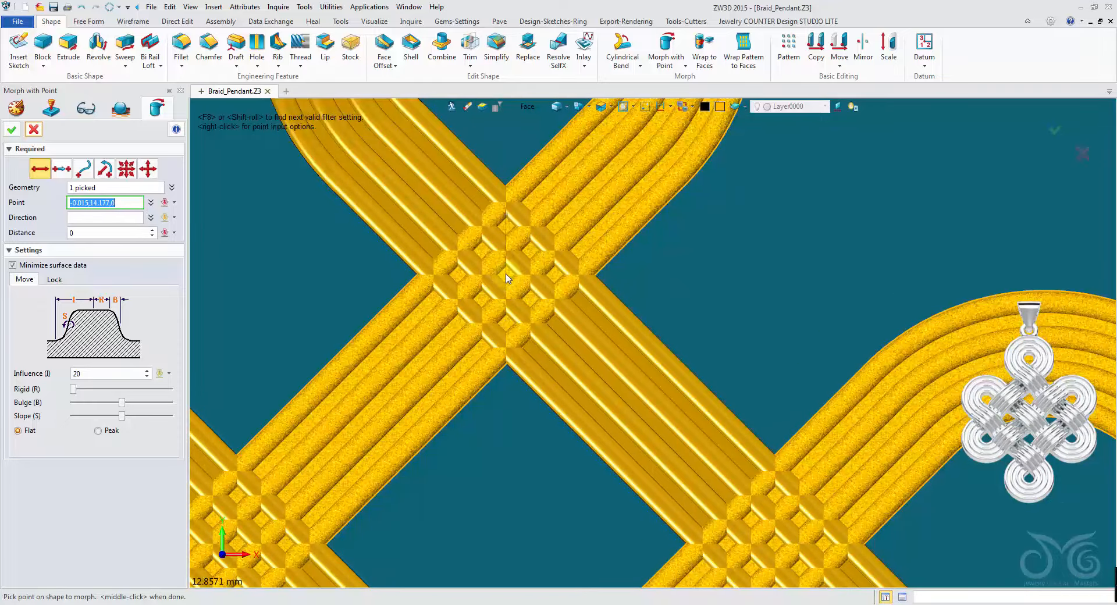
{"action": "left_click", "coordinate": [642, 226]}
{"action": "middle_click_drag", "start_coordinate": [507, 283], "coordinate": [809, 274]}
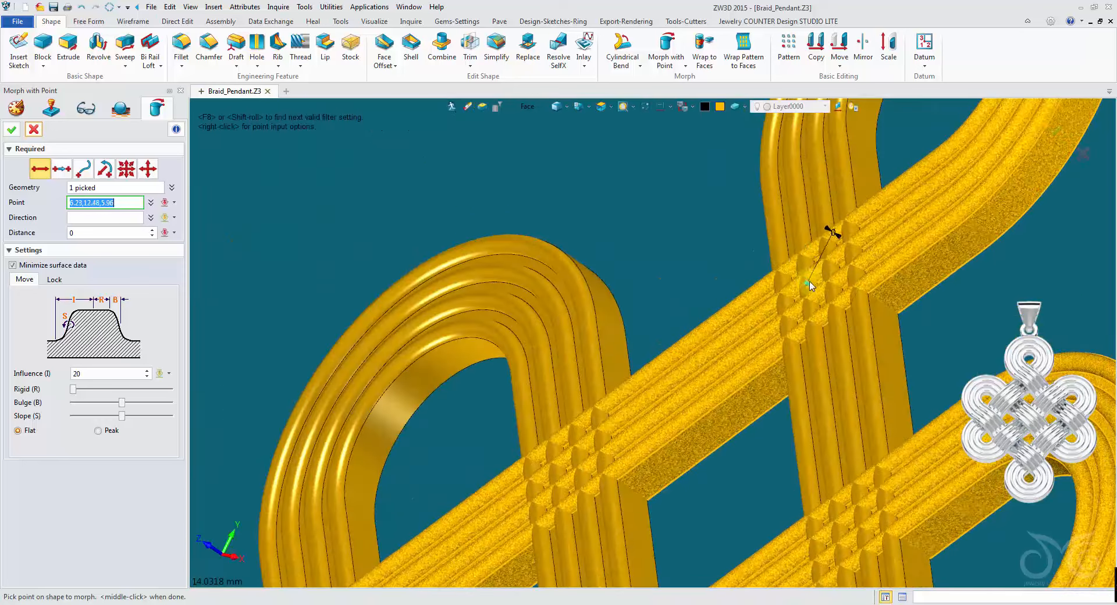
{"action": "right_click_drag", "start_coordinate": [826, 281], "coordinate": [809, 264]}
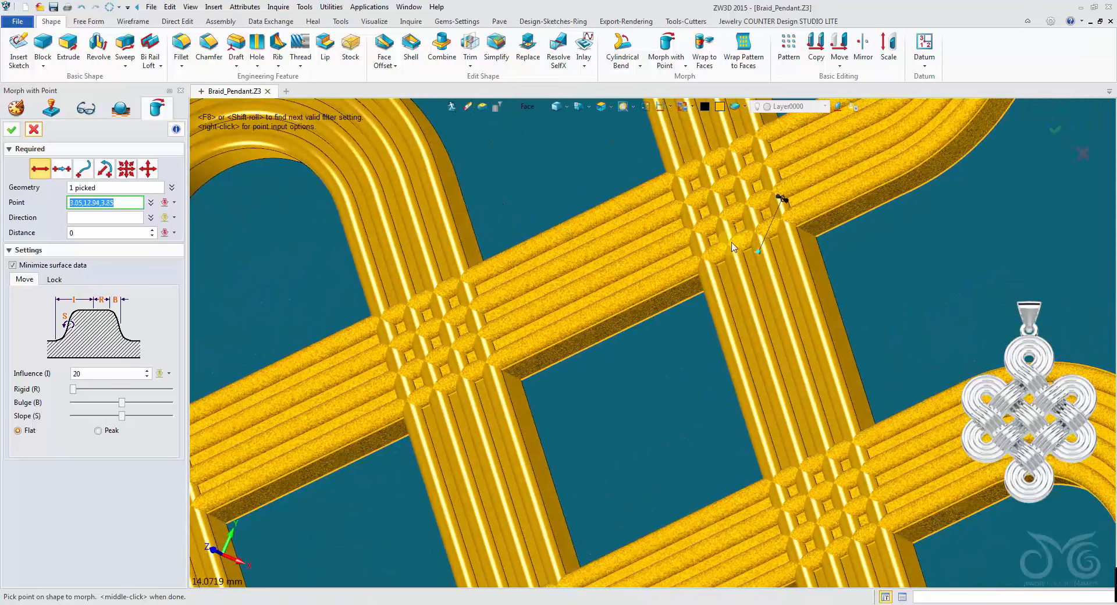
Use the On Entity point option to place the morph point on the braid face at the centre of the uppermost crossing
{"action": "right_click", "coordinate": [658, 223]}
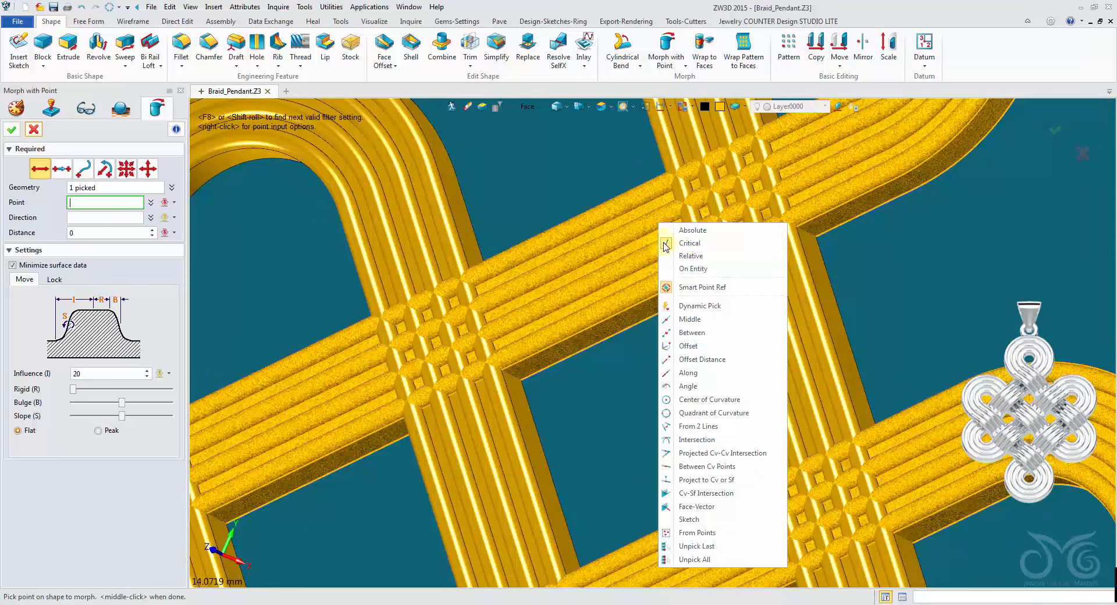
{"action": "left_click", "coordinate": [677, 270]}
{"action": "right_click_drag", "start_coordinate": [760, 153], "coordinate": [736, 143]}
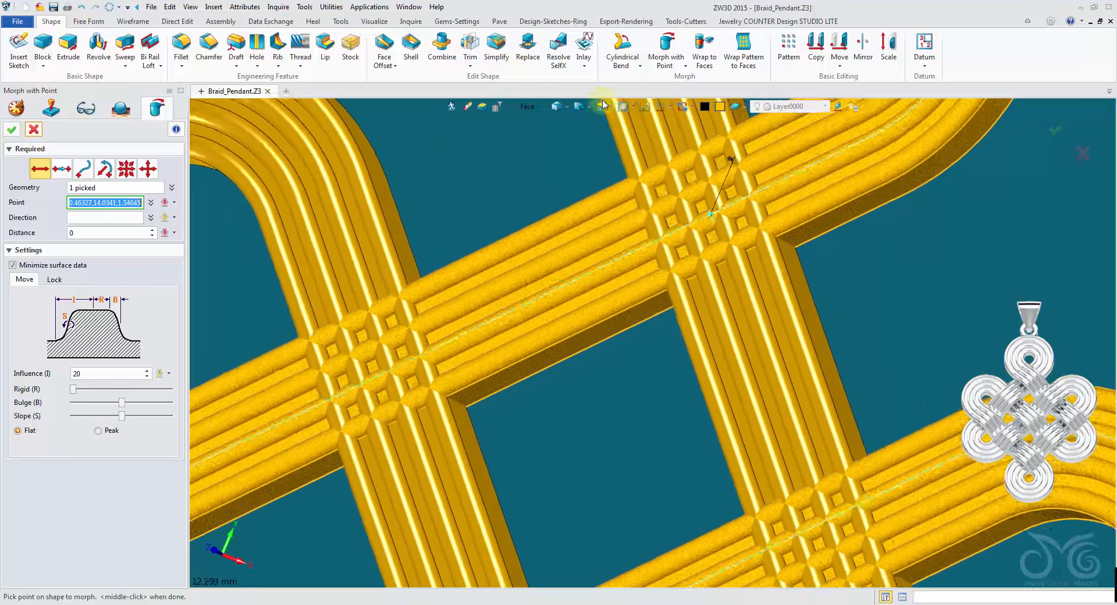
{"action": "scroll", "coordinate": [710, 131], "scroll_direction": "up", "scroll_amount": 1}
{"action": "left_click", "coordinate": [602, 107]}
{"action": "scroll", "coordinate": [628, 250], "scroll_direction": "up", "scroll_amount": 5}
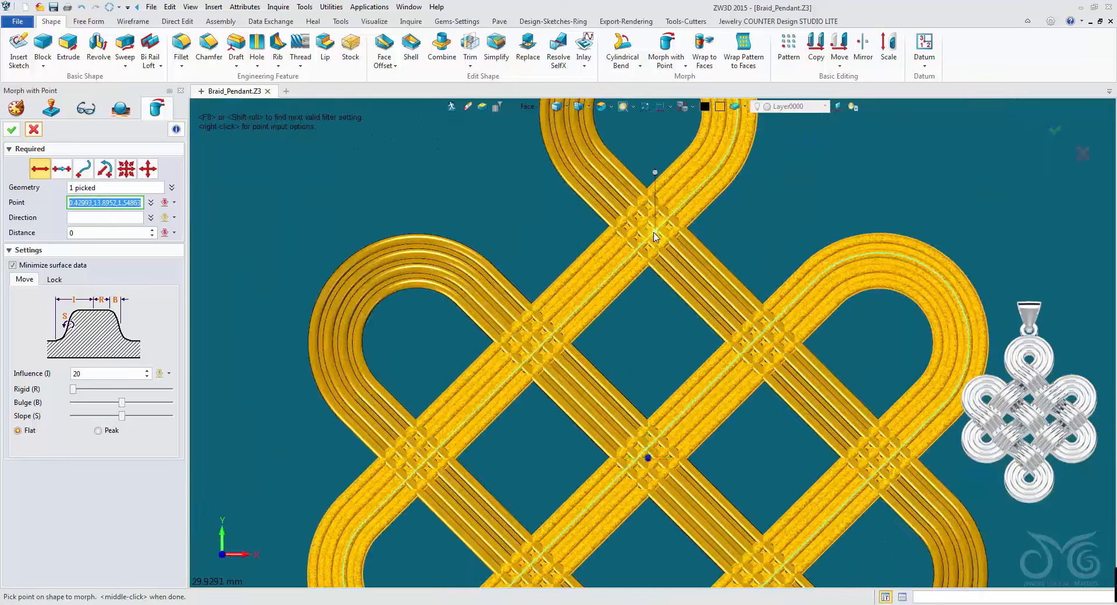
{"action": "scroll", "coordinate": [628, 250], "scroll_direction": "up", "scroll_amount": 2}
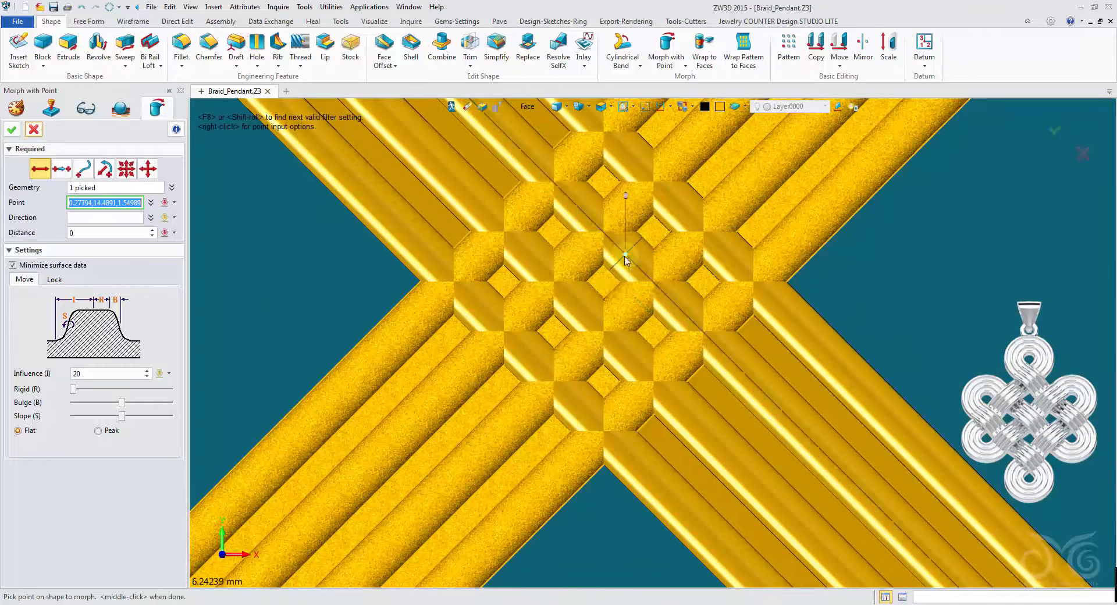
{"action": "left_click", "coordinate": [603, 282]}
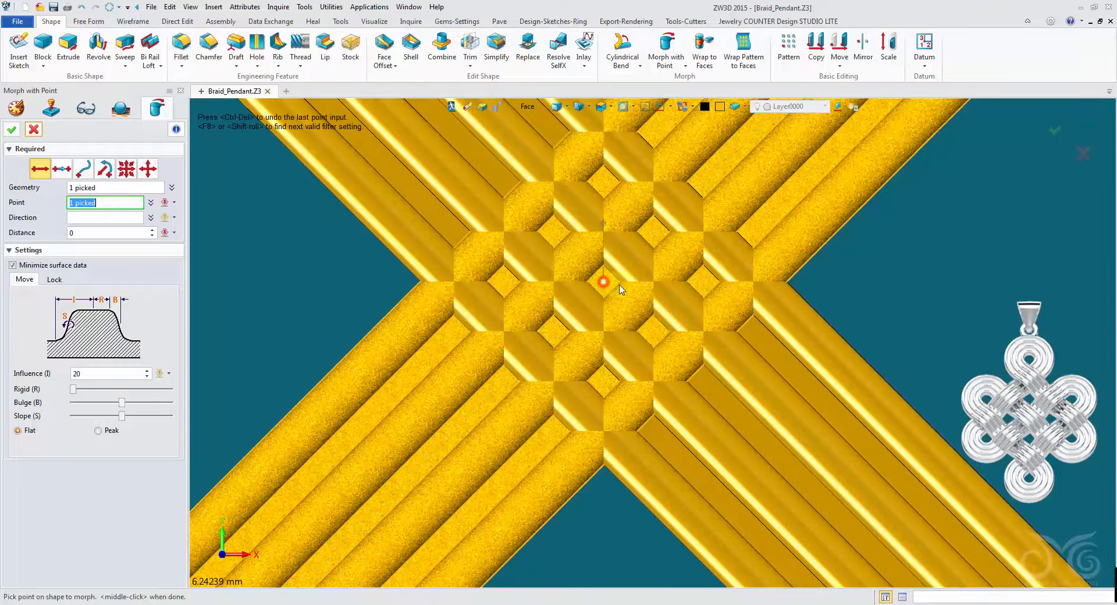
Set the morph direction to the Z axis and the distance to 1
{"action": "right_click_drag", "start_coordinate": [651, 290], "coordinate": [172, 224]}
{"action": "scroll", "coordinate": [255, 318], "scroll_direction": "down", "scroll_amount": 5}
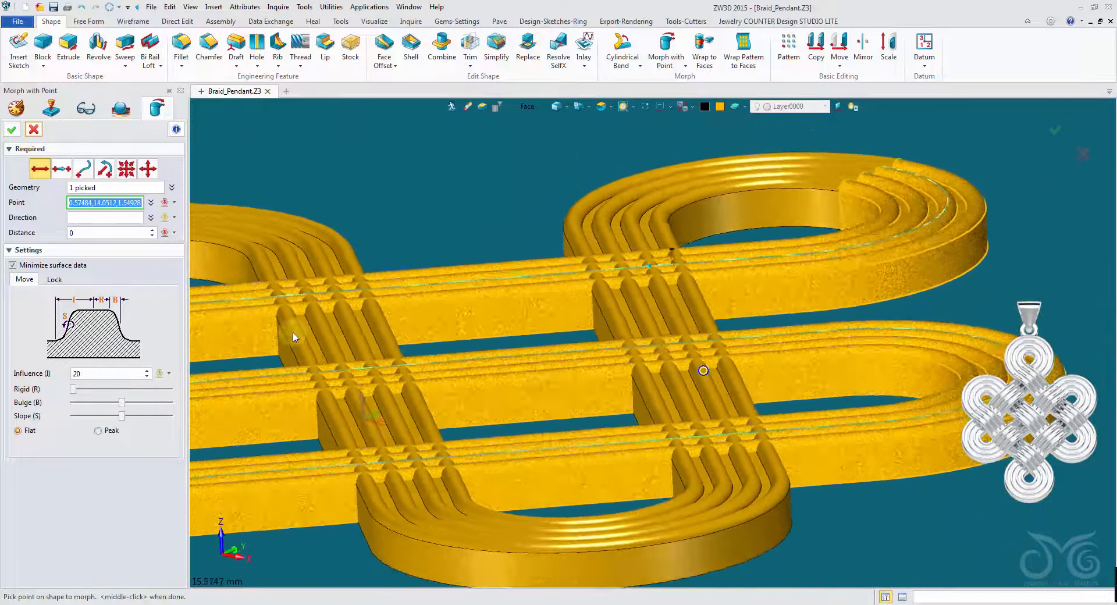
{"action": "left_click", "coordinate": [364, 220]}
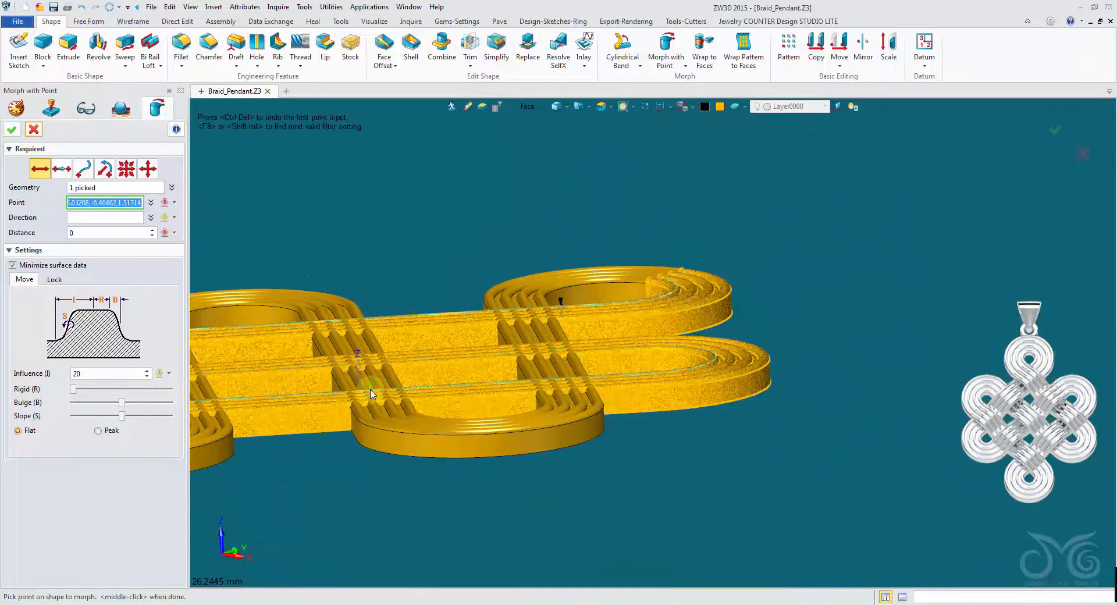
{"action": "left_click", "coordinate": [173, 218]}
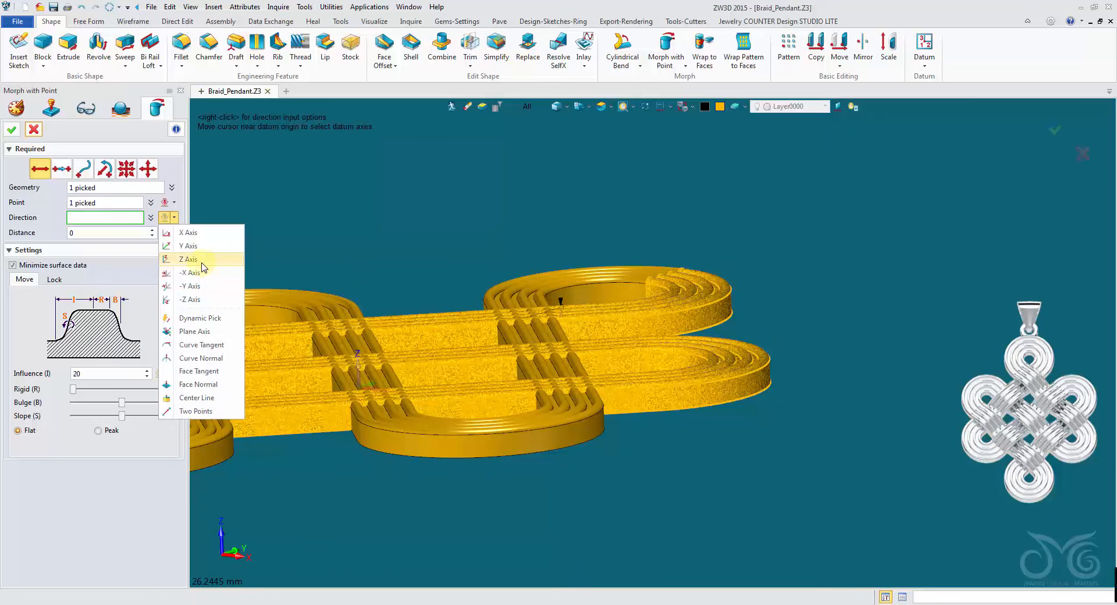
{"action": "left_click", "coordinate": [177, 256]}
{"action": "left_click", "coordinate": [124, 233]}
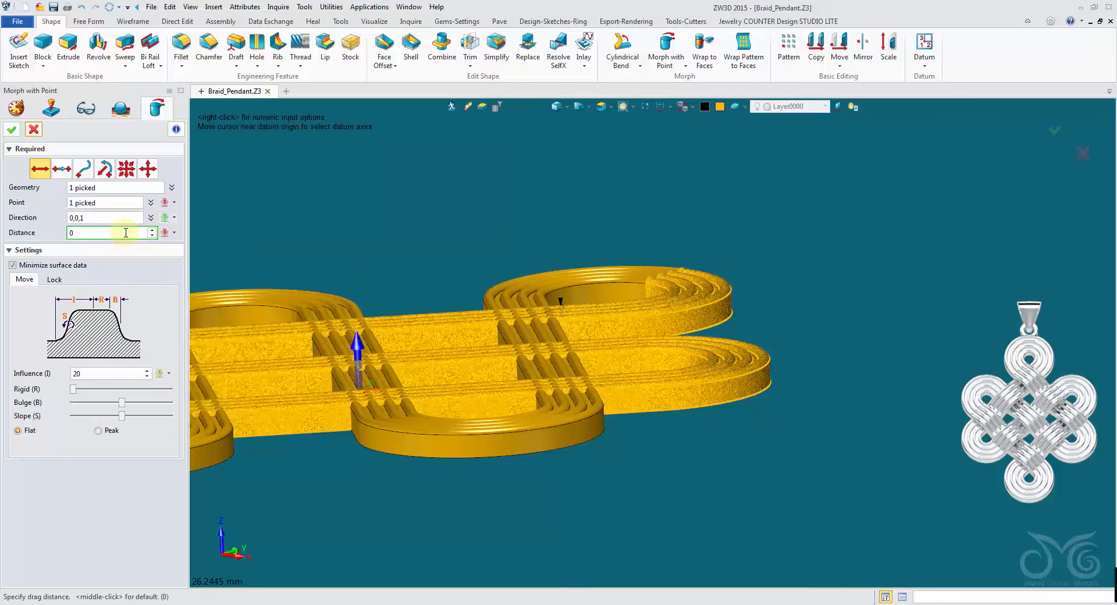
{"action": "left_click", "coordinate": [125, 233]}
{"action": "scroll", "coordinate": [126, 232], "scroll_direction": "up", "scroll_amount": 11}
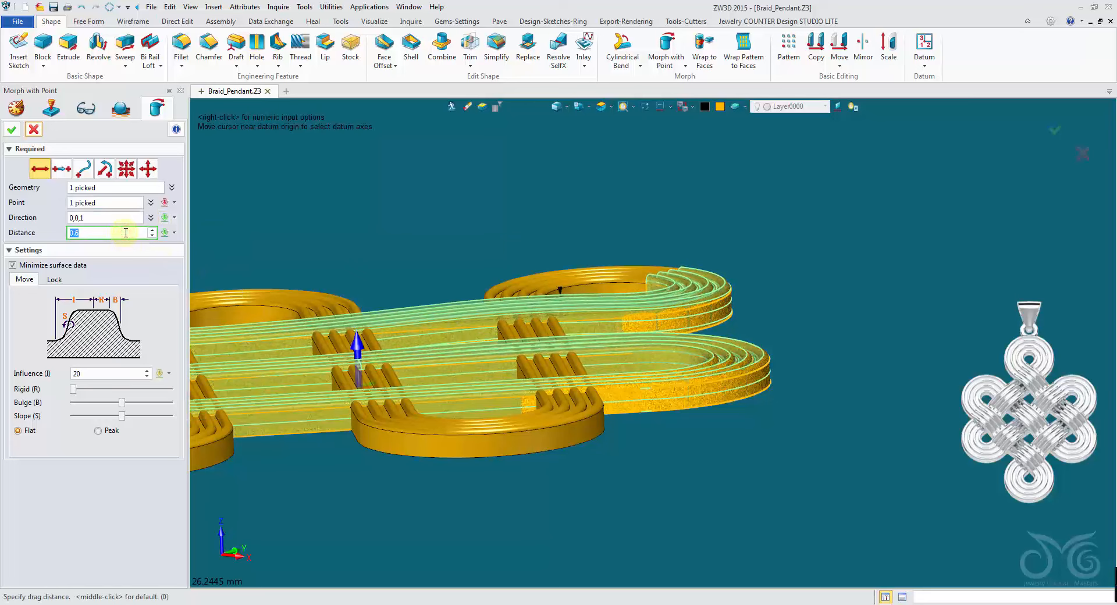
{"action": "scroll", "coordinate": [125, 233], "scroll_direction": "down", "scroll_amount": 2}
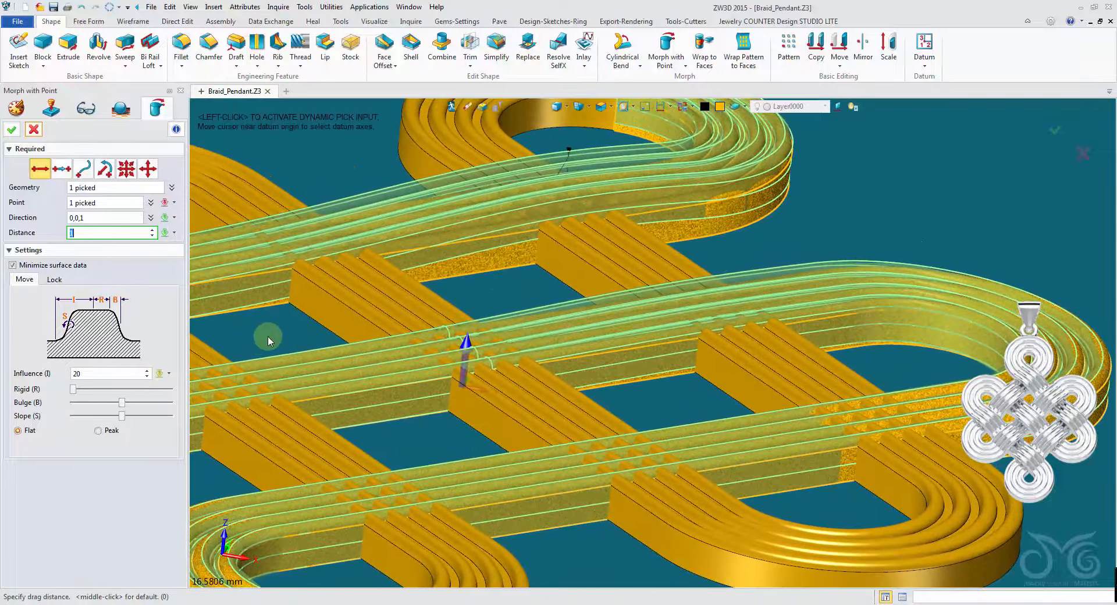
Lower the morph's radius of influence in trials from 10 down to 7, checking the bend over the crossing
{"action": "left_click", "coordinate": [96, 374]}
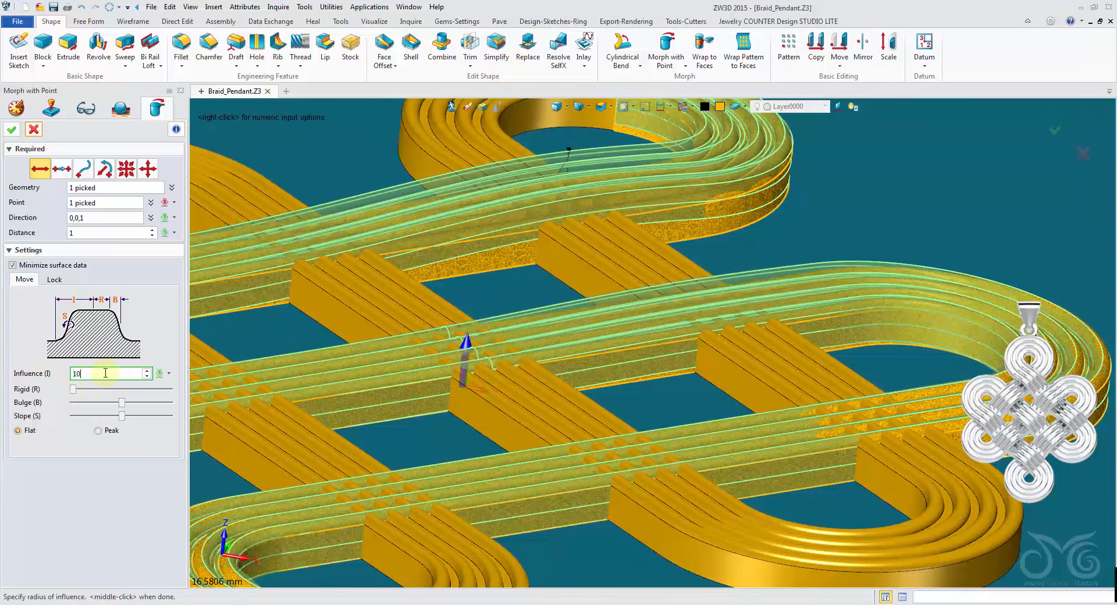
{"action": "key", "text": "Return"}
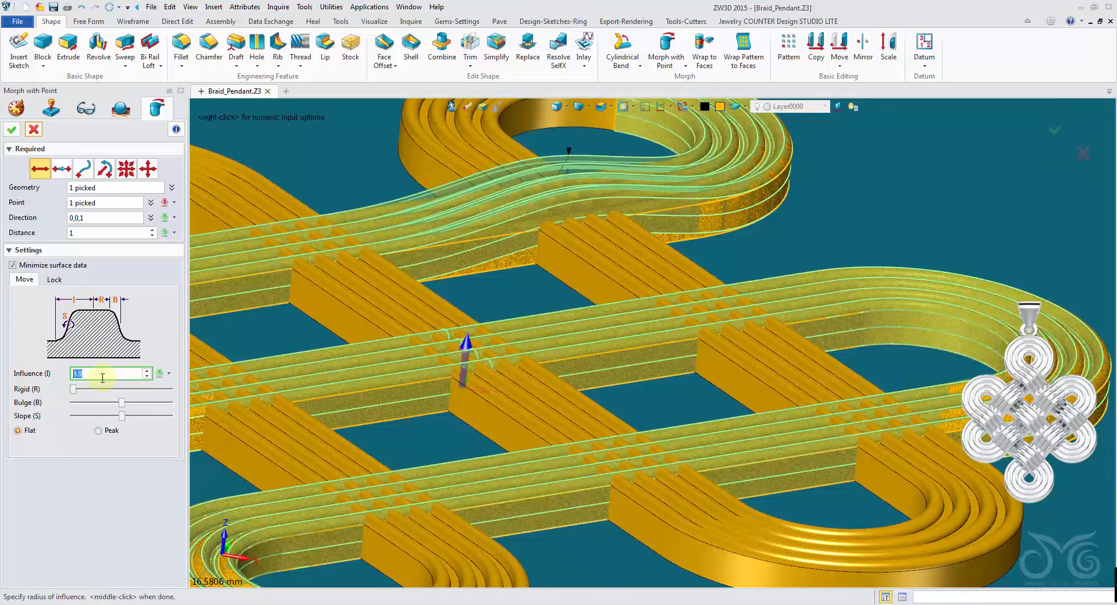
{"action": "type", "text": "8.5"}
{"action": "key", "text": "Return"}
{"action": "scroll", "coordinate": [101, 379], "scroll_direction": "down", "scroll_amount": 3}
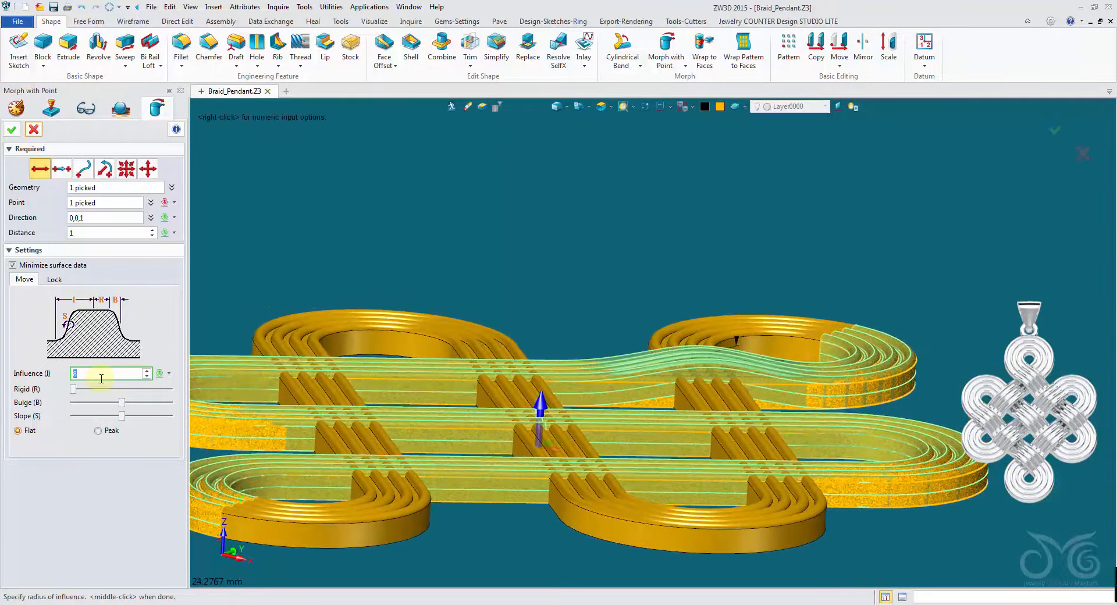
{"action": "scroll", "coordinate": [101, 379], "scroll_direction": "down", "scroll_amount": 1}
{"action": "scroll", "coordinate": [101, 378], "scroll_direction": "down", "scroll_amount": 6}
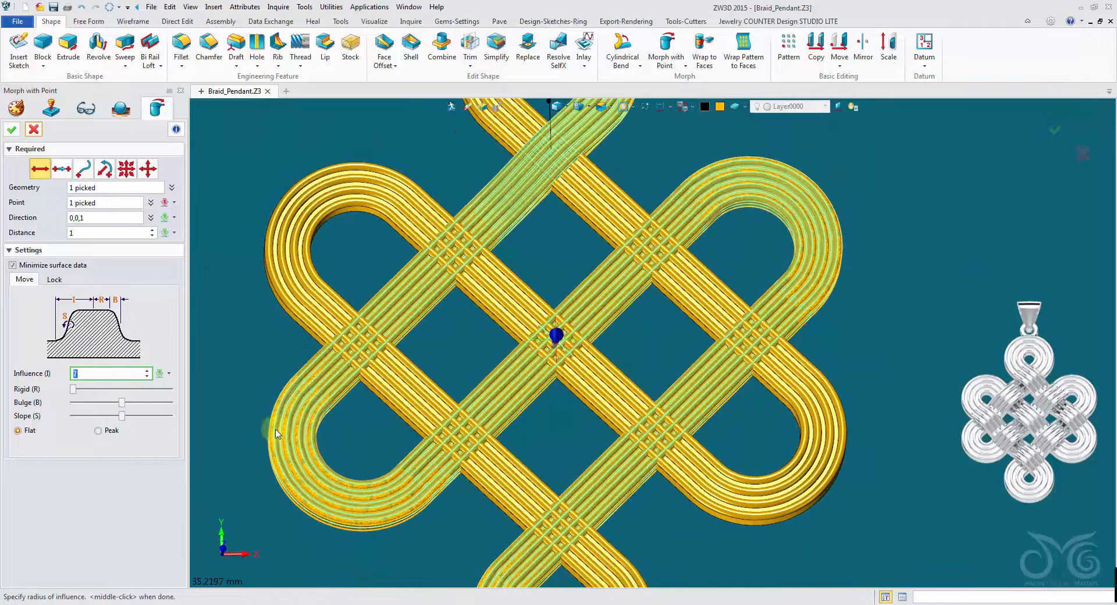
Add another morph point on the braid face at the centre of the pendant's left-hand crossing where the morphed strand must rise
{"action": "left_click", "coordinate": [114, 202]}
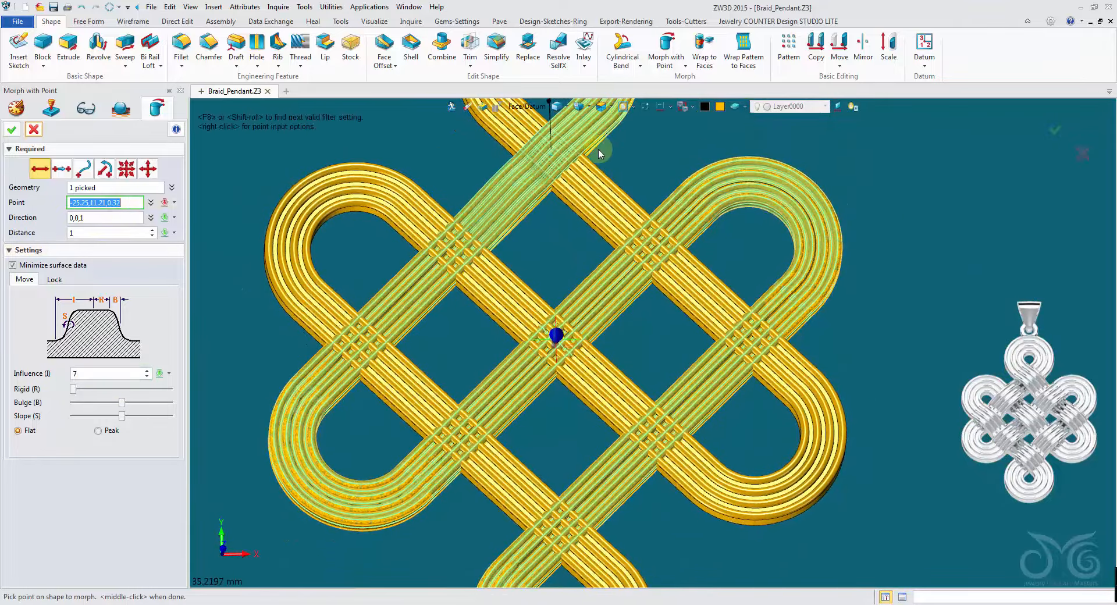
{"action": "left_click", "coordinate": [602, 109]}
{"action": "scroll", "coordinate": [687, 201], "scroll_direction": "up", "scroll_amount": 3}
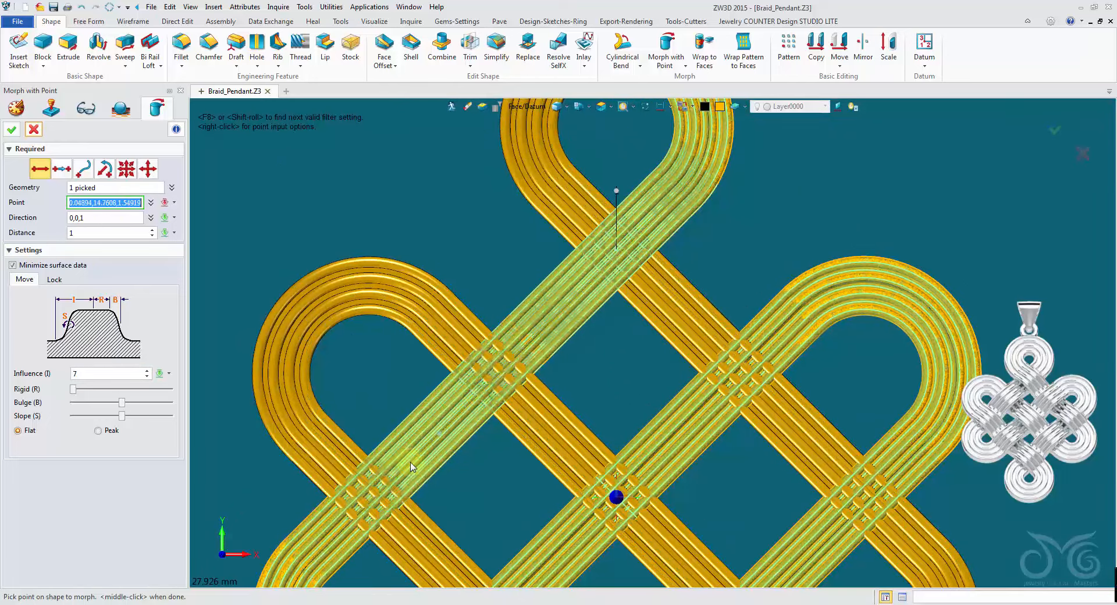
{"action": "scroll", "coordinate": [376, 497], "scroll_direction": "up", "scroll_amount": 3}
{"action": "scroll", "coordinate": [376, 498], "scroll_direction": "up", "scroll_amount": 2}
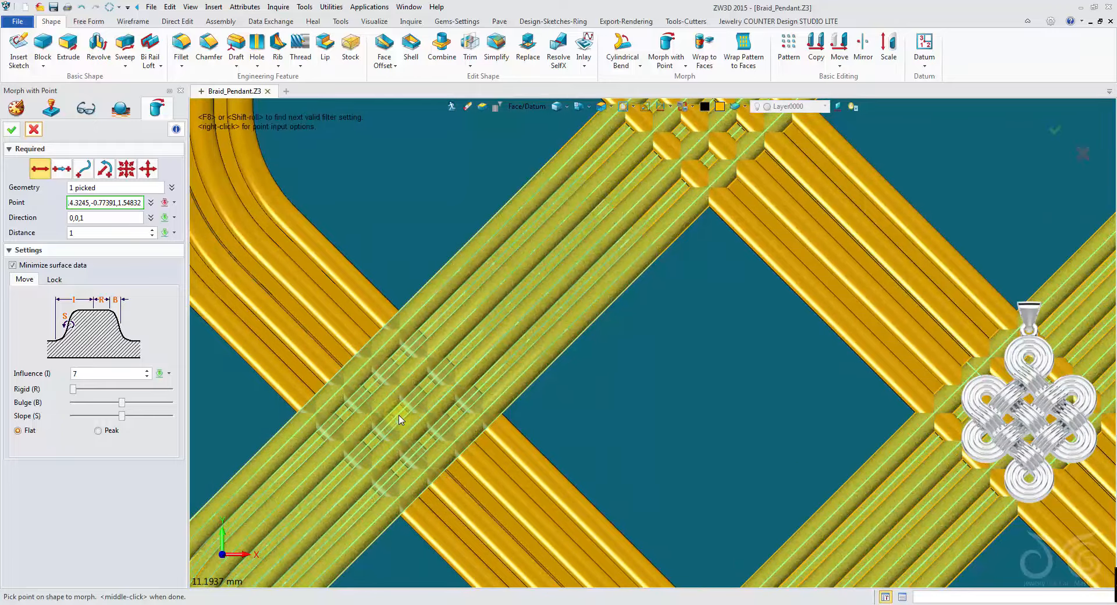
{"action": "left_click", "coordinate": [395, 425]}
Add a morph point on the same strand at the pendant's central crossing
{"action": "scroll", "coordinate": [398, 415], "scroll_direction": "down", "scroll_amount": 4}
{"action": "middle_click_drag", "start_coordinate": [398, 394], "coordinate": [341, 186]}
{"action": "left_click", "coordinate": [508, 348]}
{"action": "scroll", "coordinate": [686, 186], "scroll_direction": "up", "scroll_amount": 4}
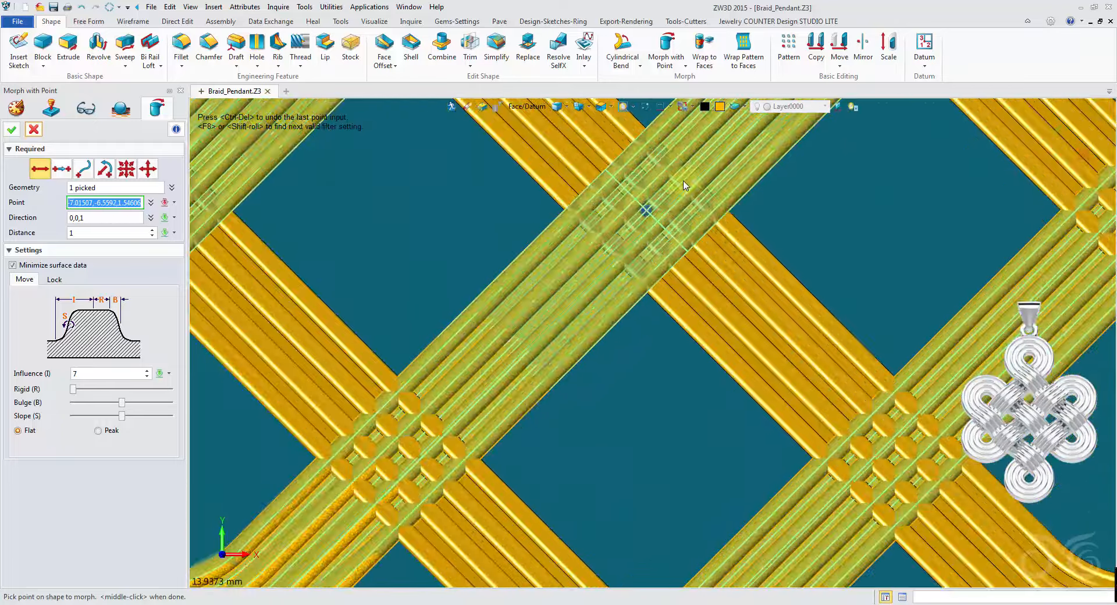
{"action": "left_click", "coordinate": [628, 225]}
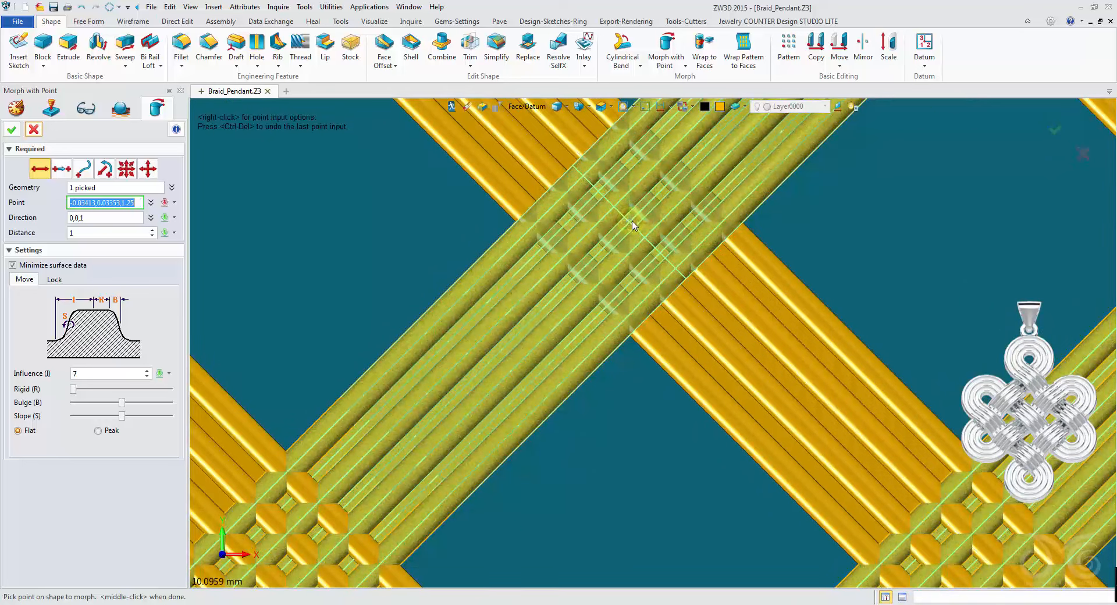
Add the remaining morph points on the strand at the right-hand crossing and the lowermost crossing
{"action": "scroll", "coordinate": [629, 225], "scroll_direction": "down", "scroll_amount": 7}
{"action": "middle_click_drag", "start_coordinate": [726, 226], "coordinate": [585, 264]}
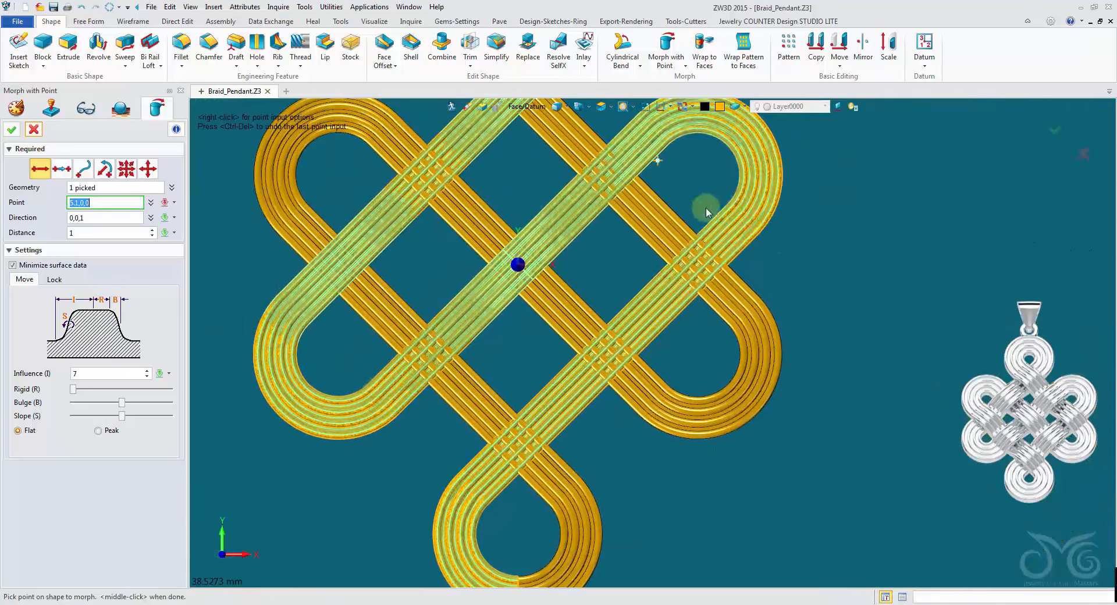
{"action": "scroll", "coordinate": [722, 259], "scroll_direction": "up", "scroll_amount": 4}
{"action": "left_click", "coordinate": [668, 272]}
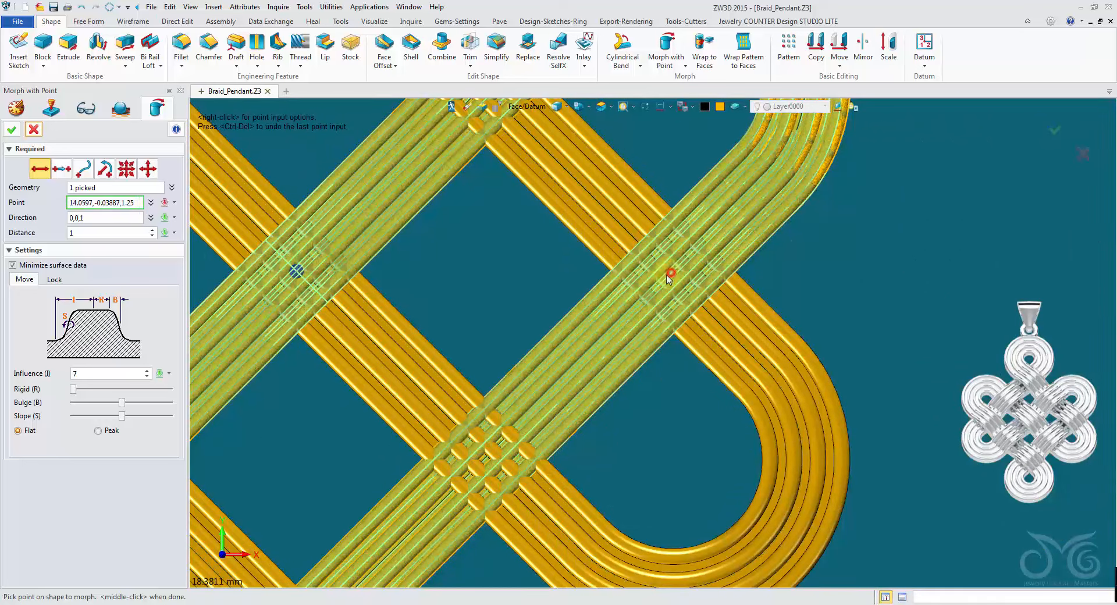
{"action": "scroll", "coordinate": [616, 308], "scroll_direction": "down", "scroll_amount": 3}
{"action": "middle_click_drag", "start_coordinate": [583, 329], "coordinate": [647, 230]}
{"action": "scroll", "coordinate": [509, 384], "scroll_direction": "up", "scroll_amount": 5}
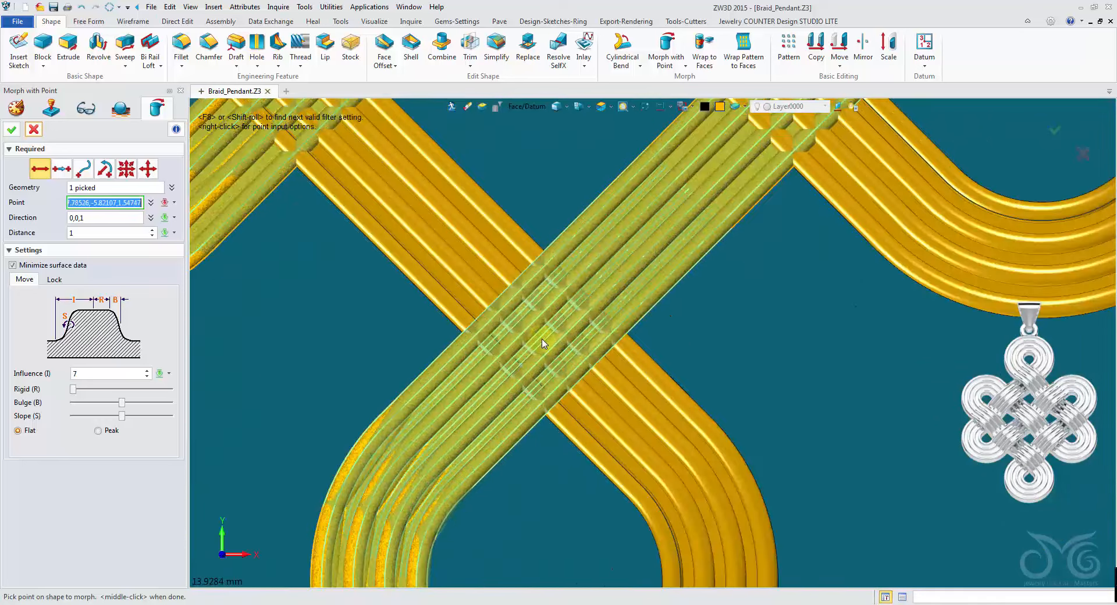
{"action": "left_click", "coordinate": [543, 335]}
{"action": "scroll", "coordinate": [722, 399], "scroll_direction": "down", "scroll_amount": 5}
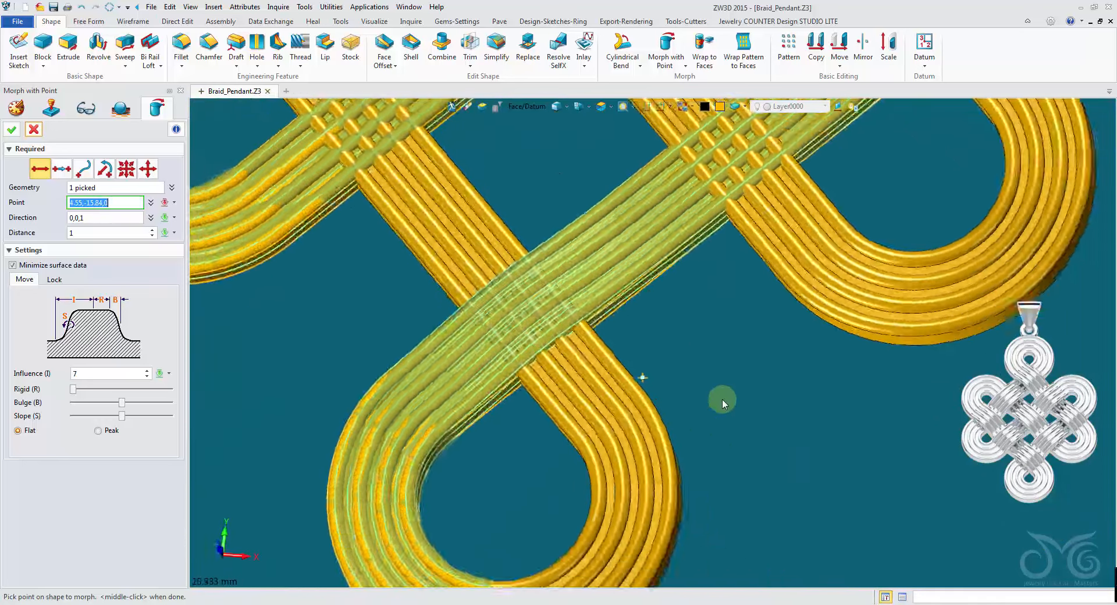
Try slightly larger morph distances such as 1.2 while checking the bends from the side, then set the distance to 1 and apply the morph
{"action": "right_click_drag", "start_coordinate": [723, 399], "coordinate": [110, 249]}
{"action": "left_click", "coordinate": [104, 234]}
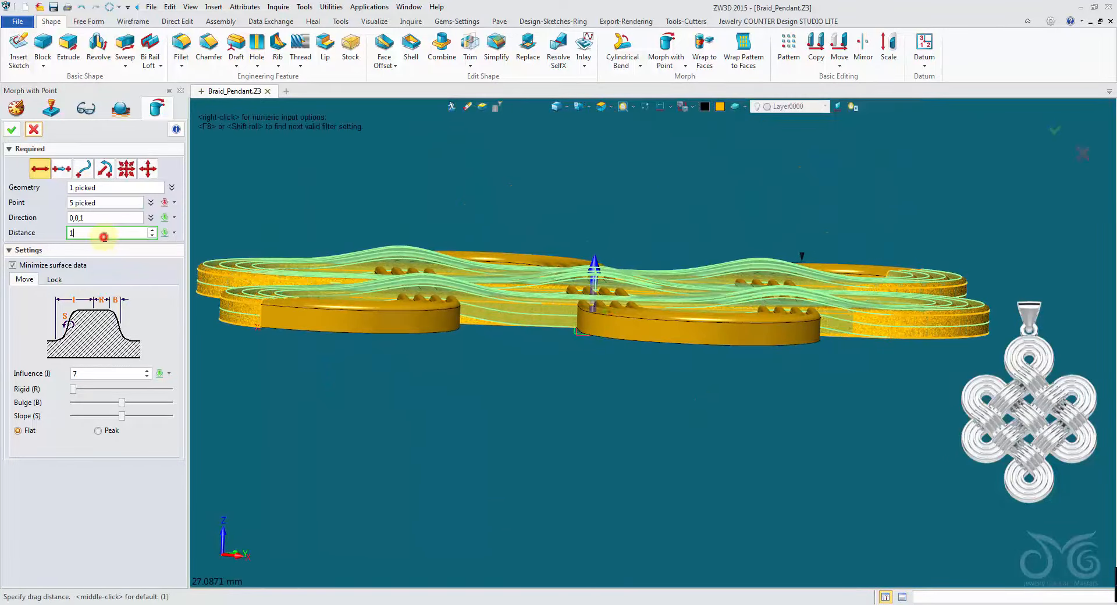
{"action": "scroll", "coordinate": [104, 238], "scroll_direction": "up", "scroll_amount": 3}
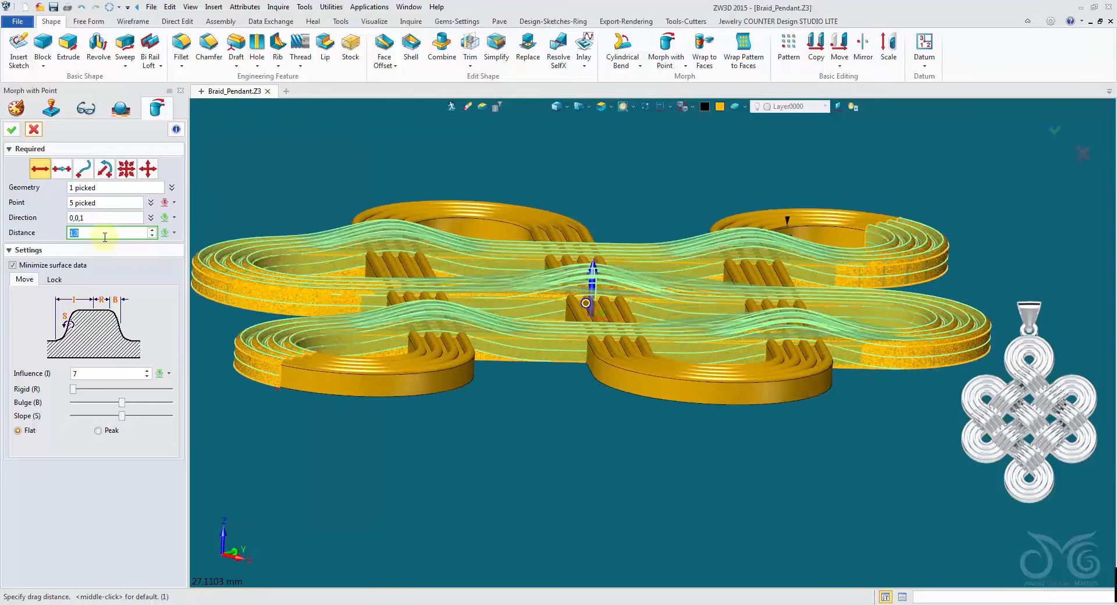
{"action": "scroll", "coordinate": [105, 237], "scroll_direction": "down", "scroll_amount": 1}
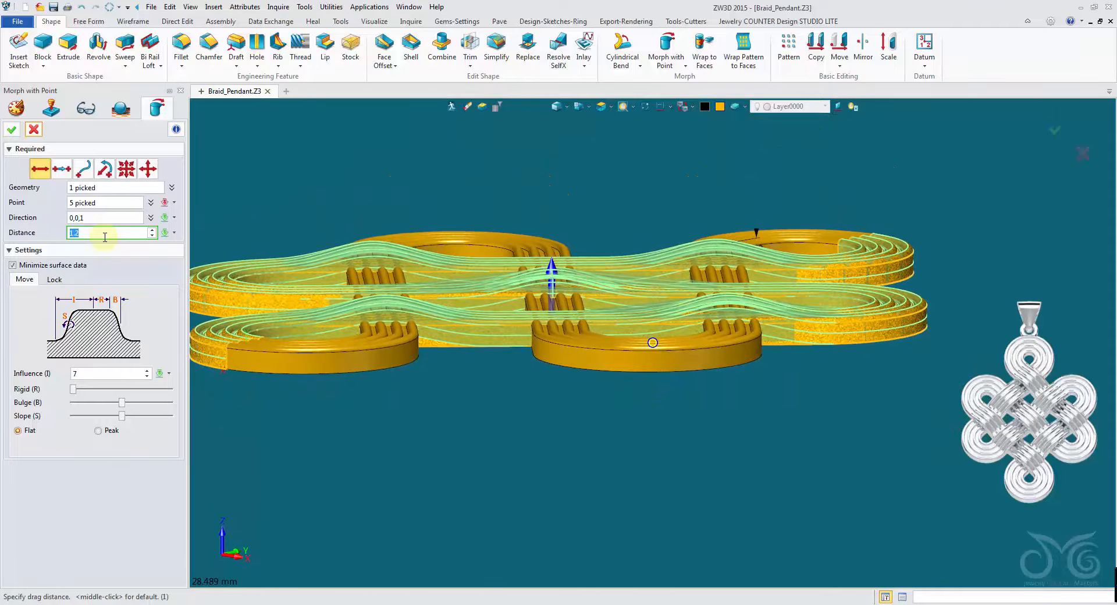
{"action": "scroll", "coordinate": [105, 238], "scroll_direction": "down", "scroll_amount": 2}
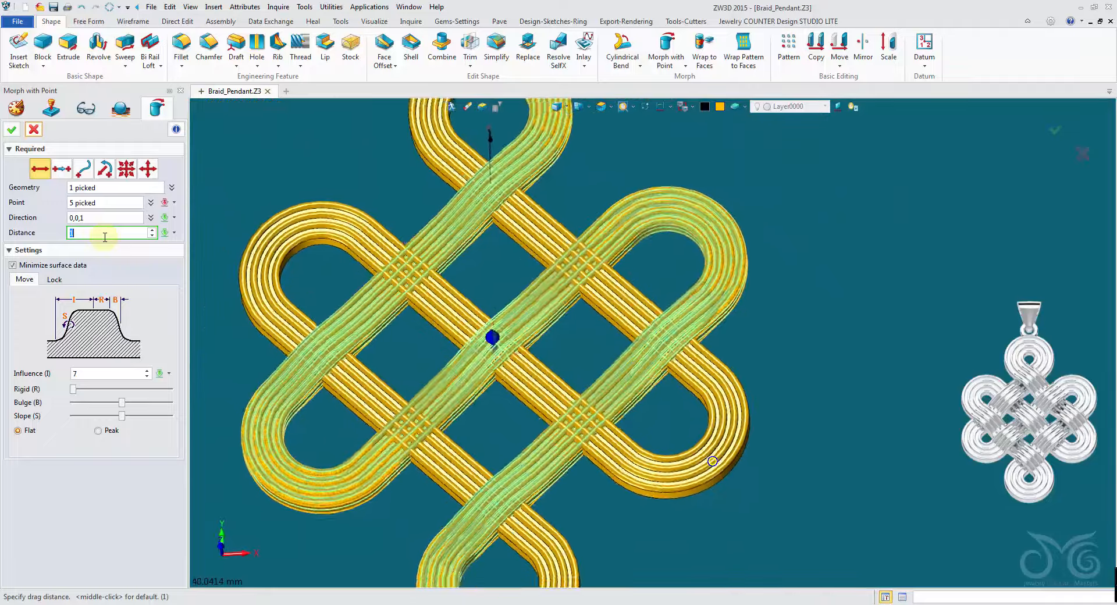
{"action": "left_click", "coordinate": [11, 130]}
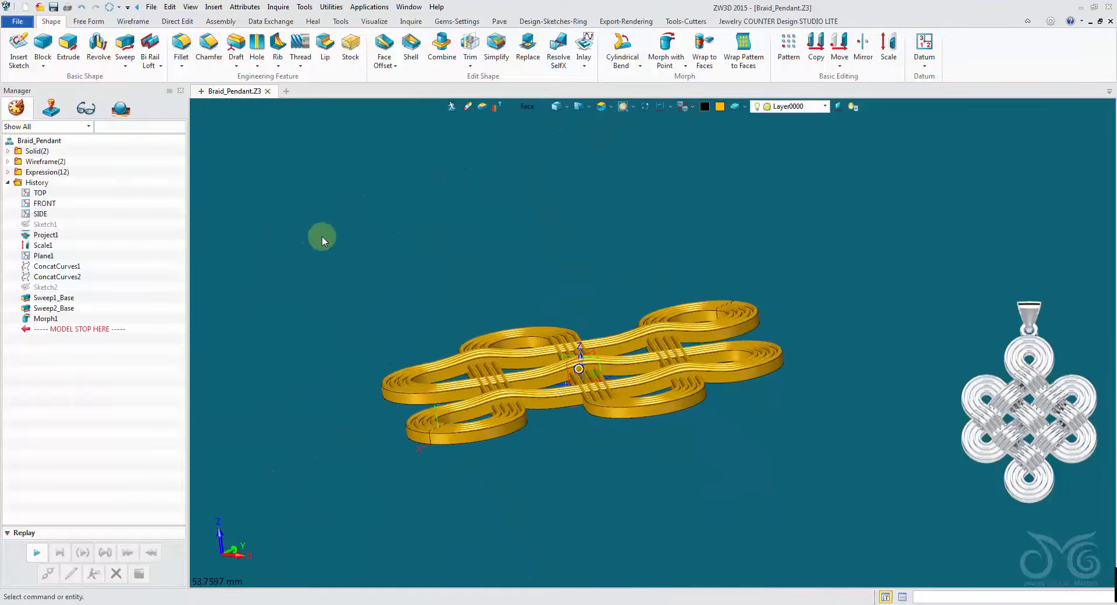
Create the variables Overlap_Offset with the expression 1 and Overlap_Influence with the expression 7
{"action": "left_click", "coordinate": [211, 8]}
{"action": "left_click", "coordinate": [232, 99]}
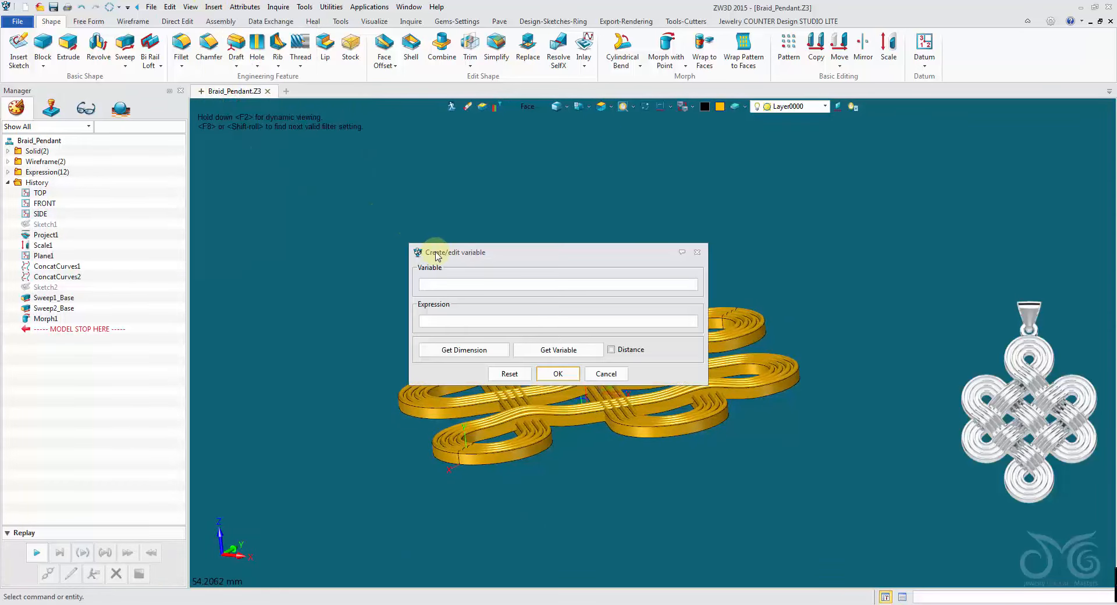
{"action": "left_click_drag", "start_coordinate": [438, 256], "coordinate": [273, 155]}
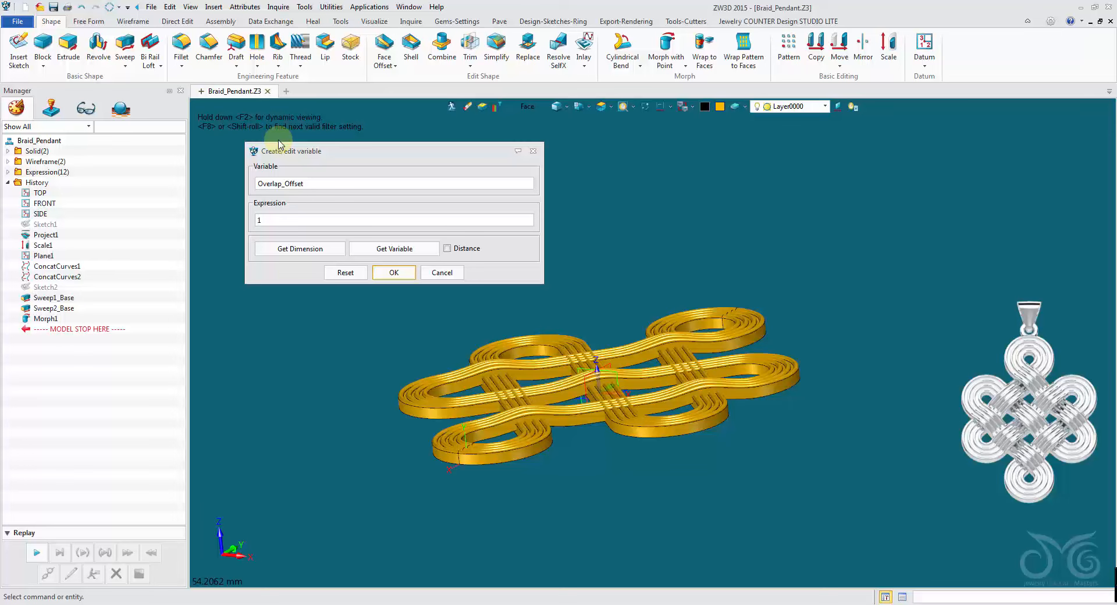
{"action": "left_click", "coordinate": [387, 278]}
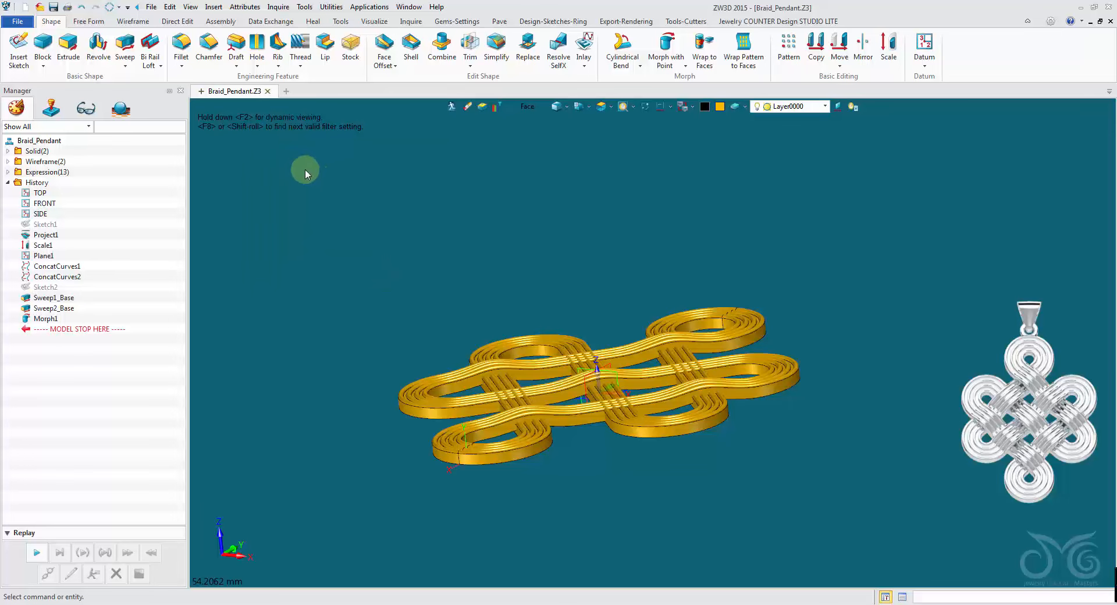
{"action": "left_click_drag", "start_coordinate": [481, 256], "coordinate": [305, 165]}
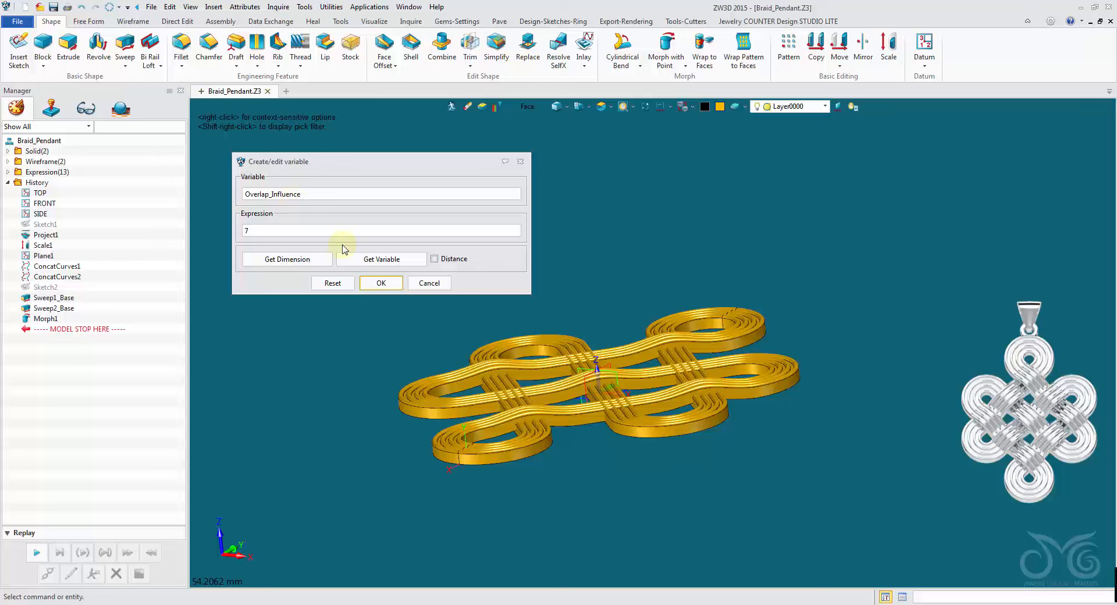
{"action": "left_click", "coordinate": [382, 284]}
Redefine Morph1, accepting the history replay, and link its distance to the Overlap_Offset variable through an expression
{"action": "right_click", "coordinate": [251, 235]}
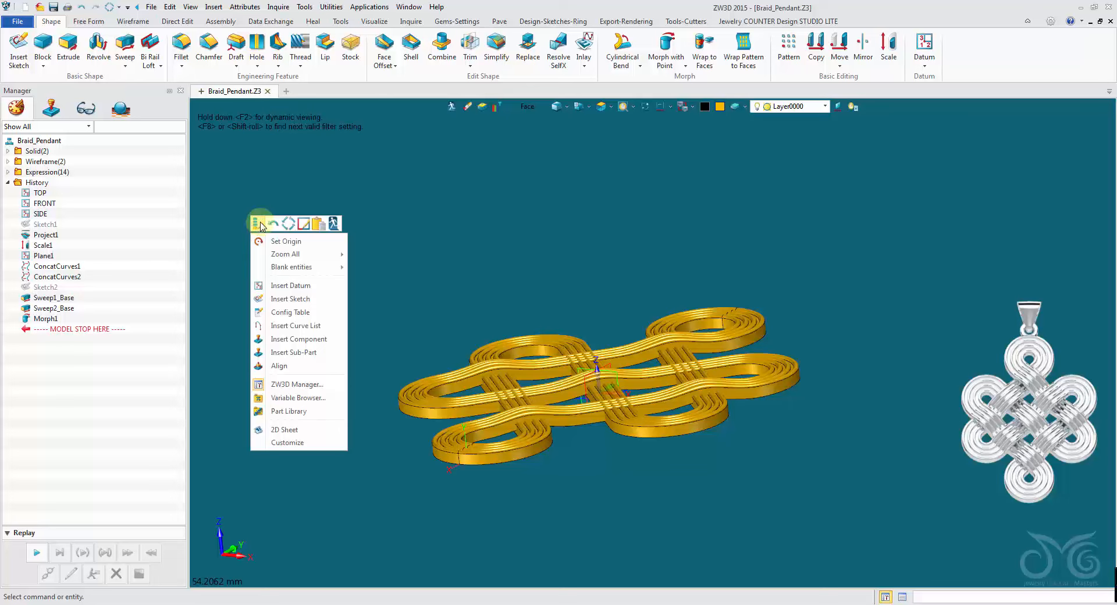
{"action": "left_click", "coordinate": [260, 224]}
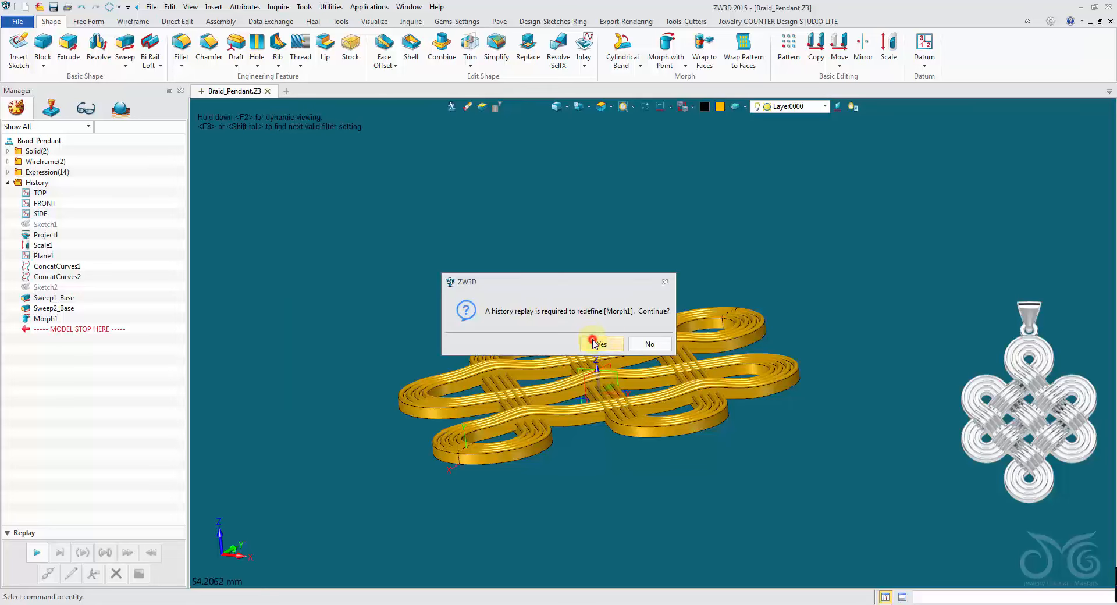
{"action": "left_click", "coordinate": [596, 343]}
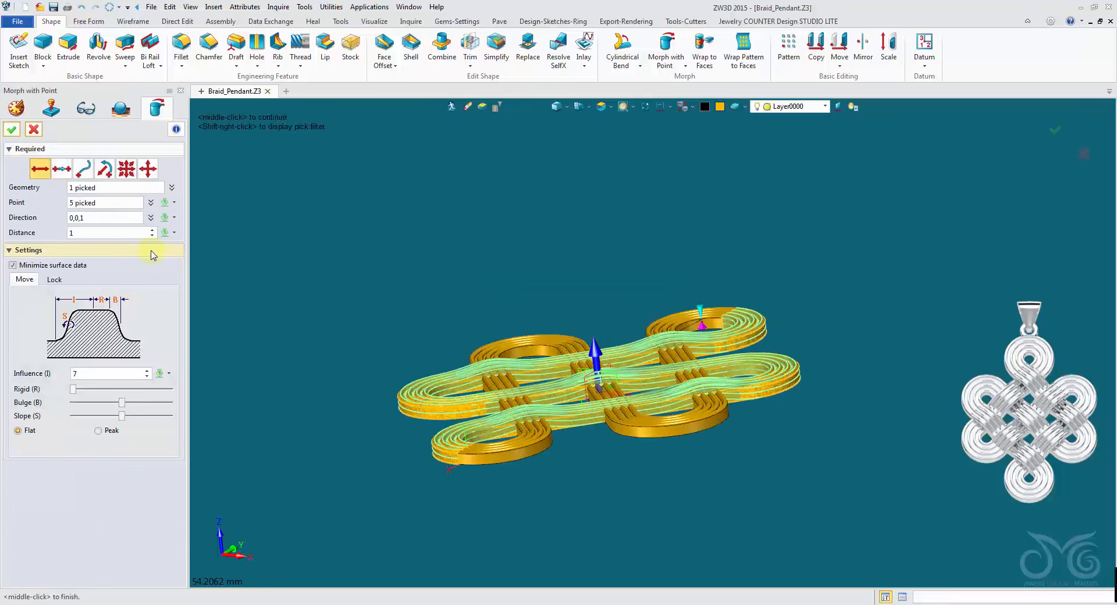
{"action": "left_click", "coordinate": [173, 232]}
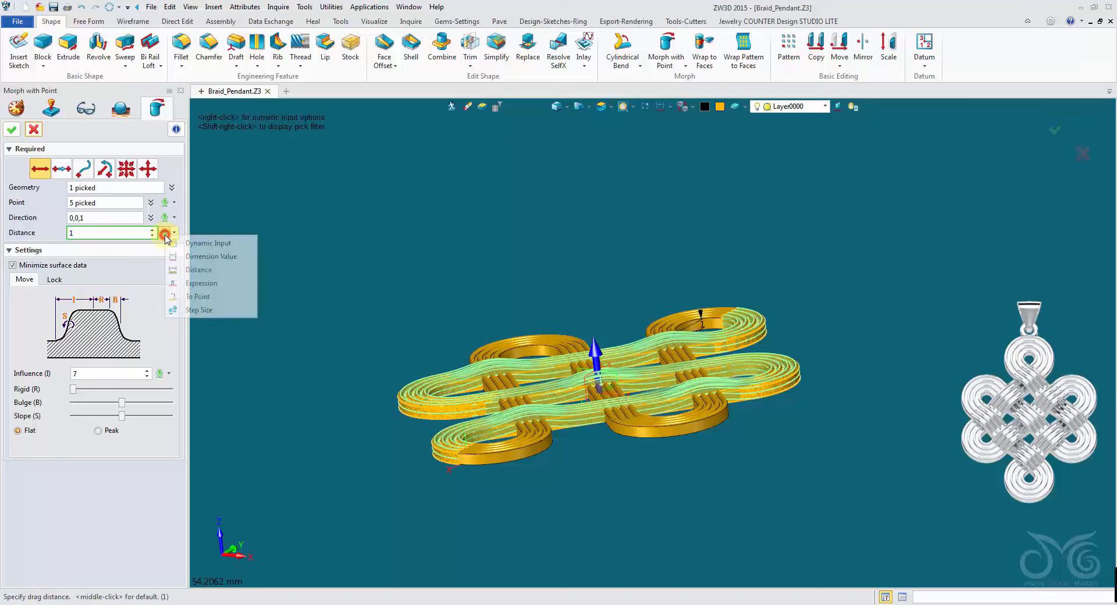
{"action": "left_click", "coordinate": [192, 283]}
{"action": "left_click", "coordinate": [237, 199]}
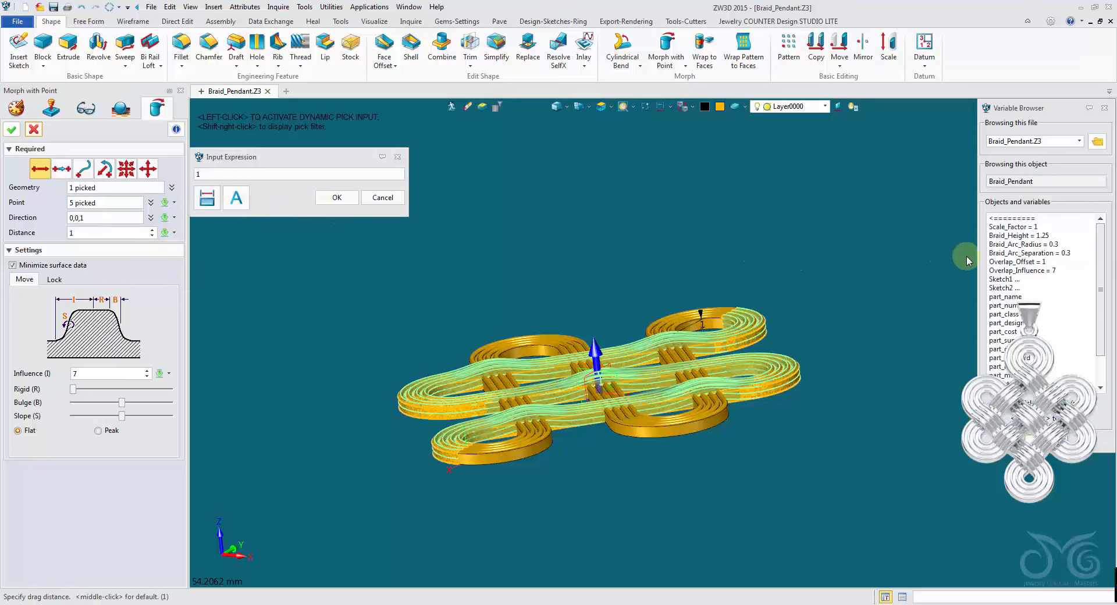
{"action": "left_click", "coordinate": [347, 198]}
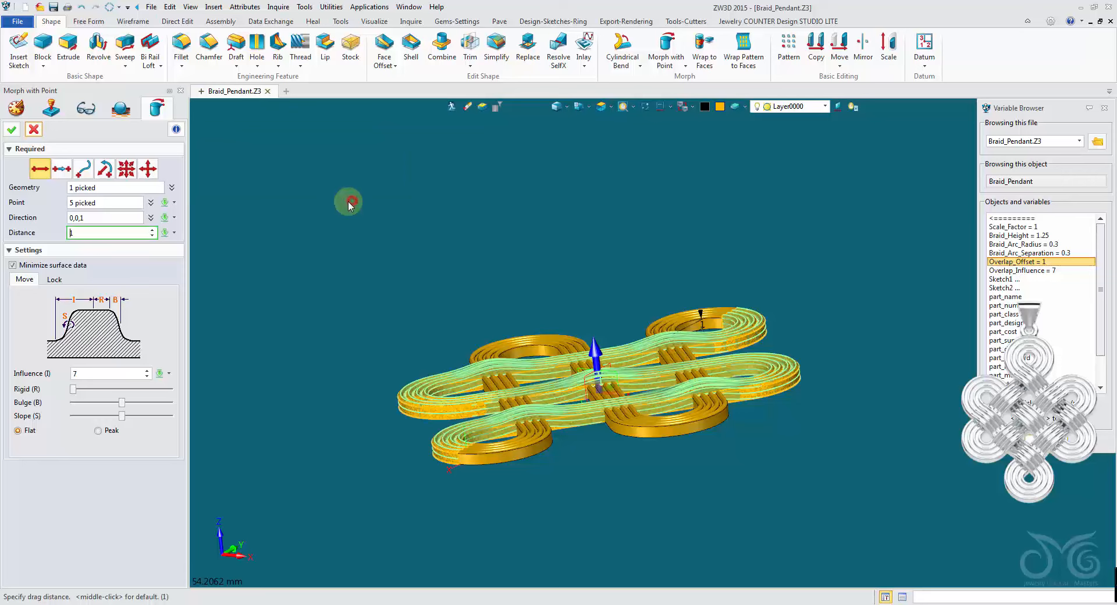
Link the morph's radius of influence to the Overlap_Influence variable and apply the redefined morph
{"action": "left_click", "coordinate": [168, 373]}
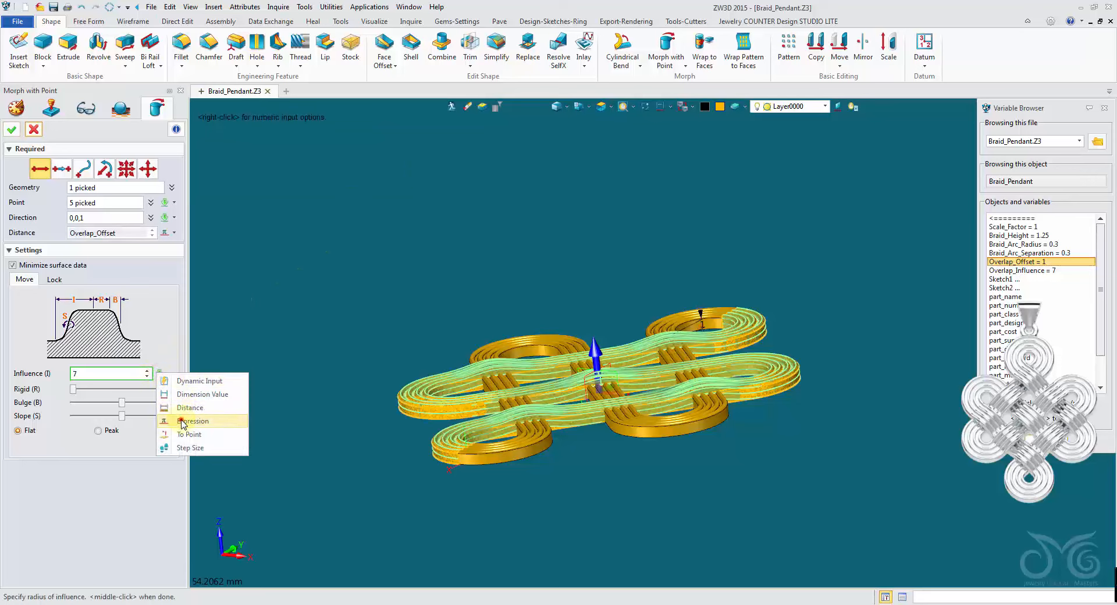
{"action": "left_click", "coordinate": [189, 422]}
{"action": "double_click", "coordinate": [1024, 270]}
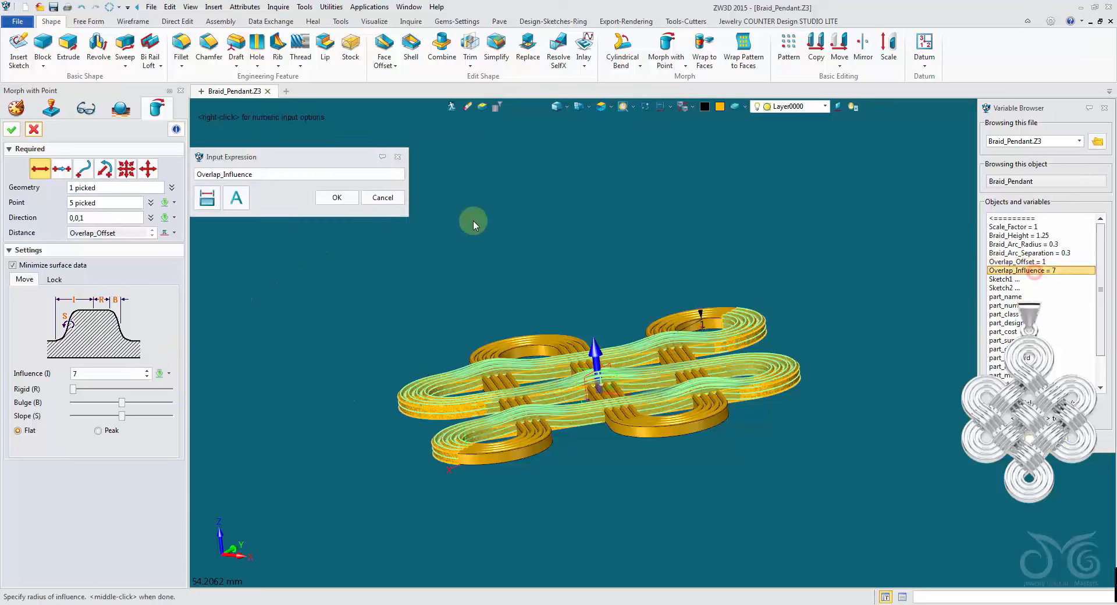
{"action": "left_click", "coordinate": [336, 199]}
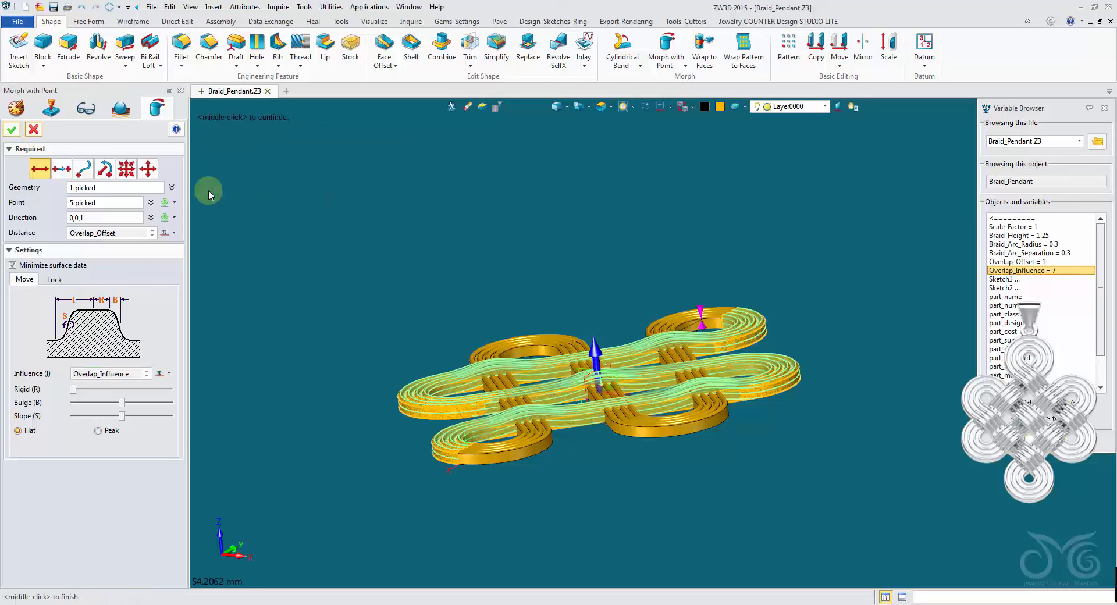
{"action": "left_click", "coordinate": [12, 129]}
Add Overlap_Offset and Overlap_Influence to the driving parameters in the part attributes
{"action": "left_click", "coordinate": [244, 7]}
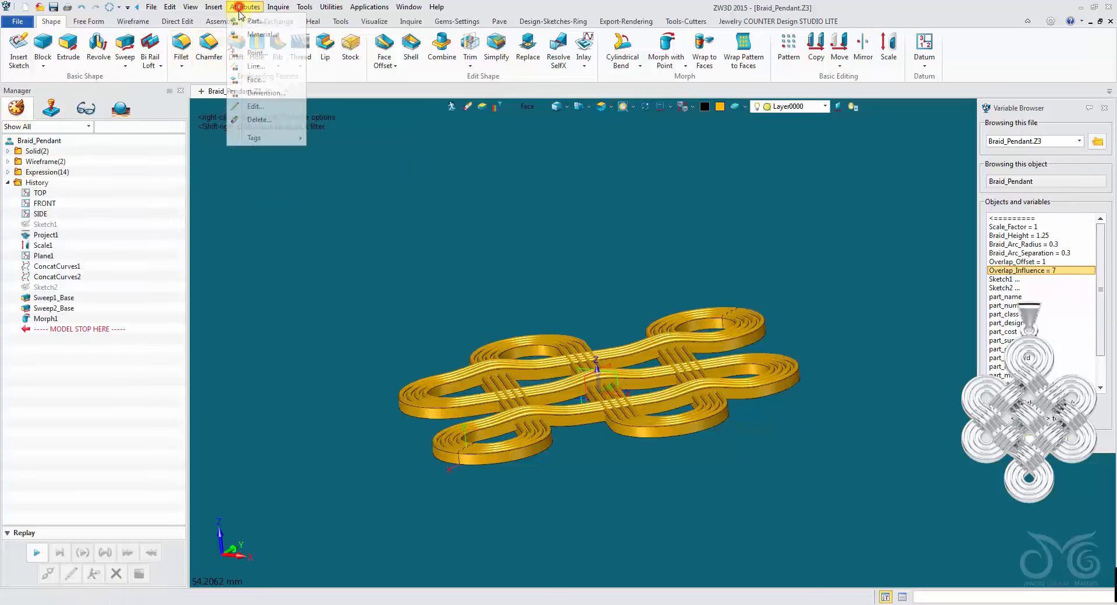
{"action": "left_click", "coordinate": [244, 22]}
{"action": "left_click", "coordinate": [361, 126]}
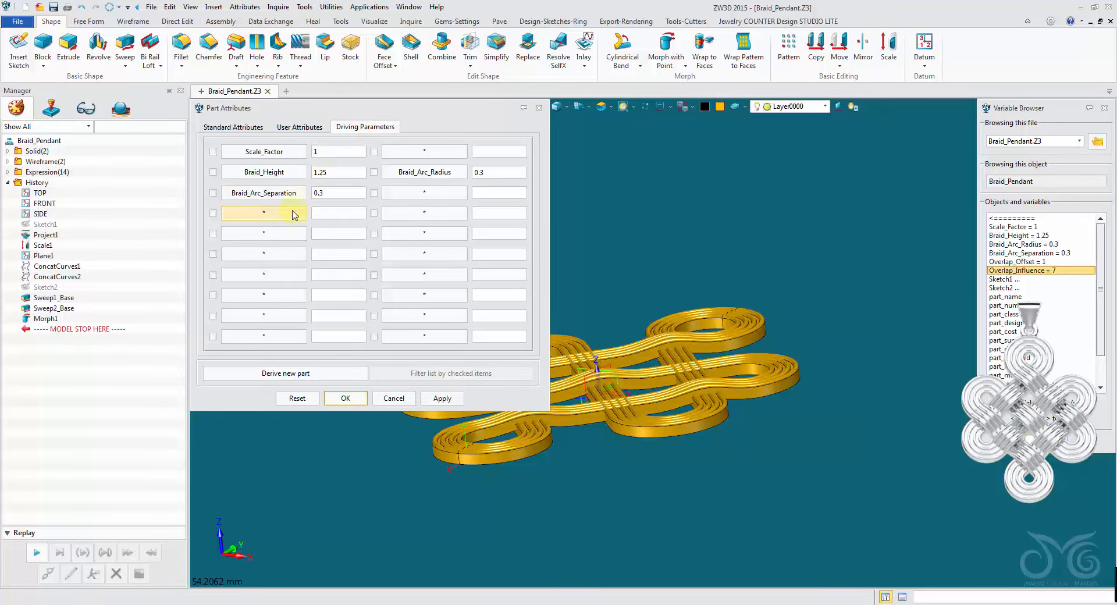
{"action": "left_click", "coordinate": [271, 234]}
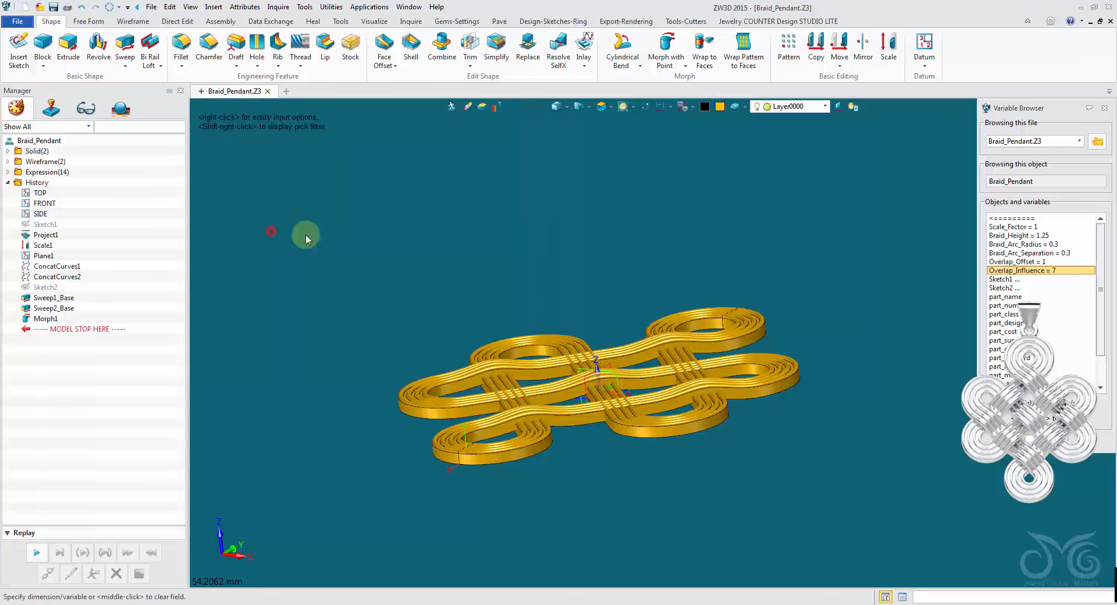
{"action": "left_click", "coordinate": [1051, 262]}
{"action": "left_click", "coordinate": [432, 227]}
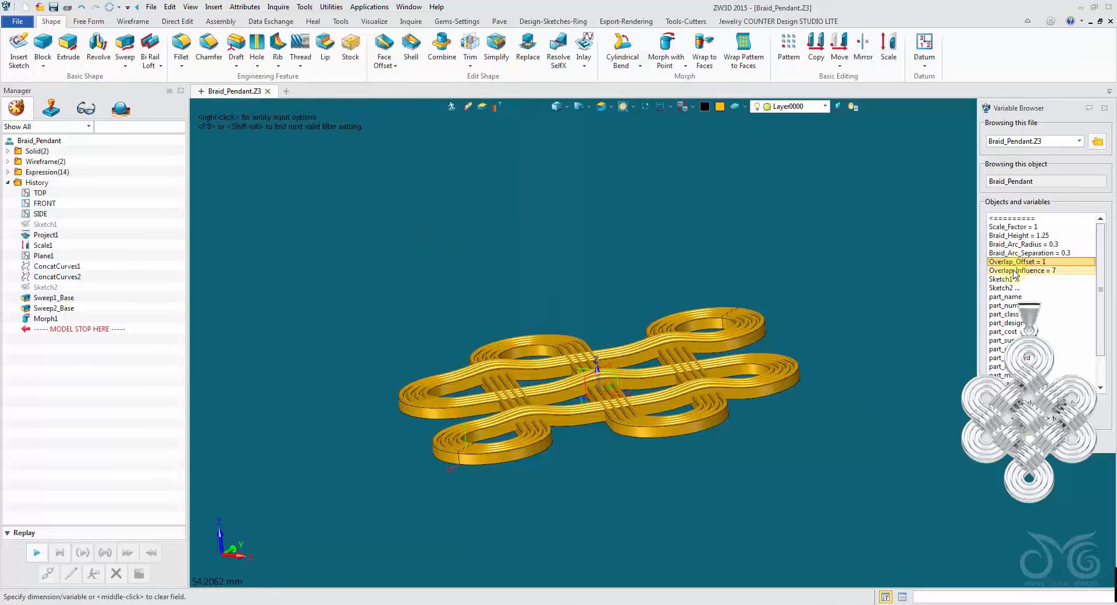
{"action": "left_click", "coordinate": [1014, 271]}
{"action": "left_click", "coordinate": [345, 399]}
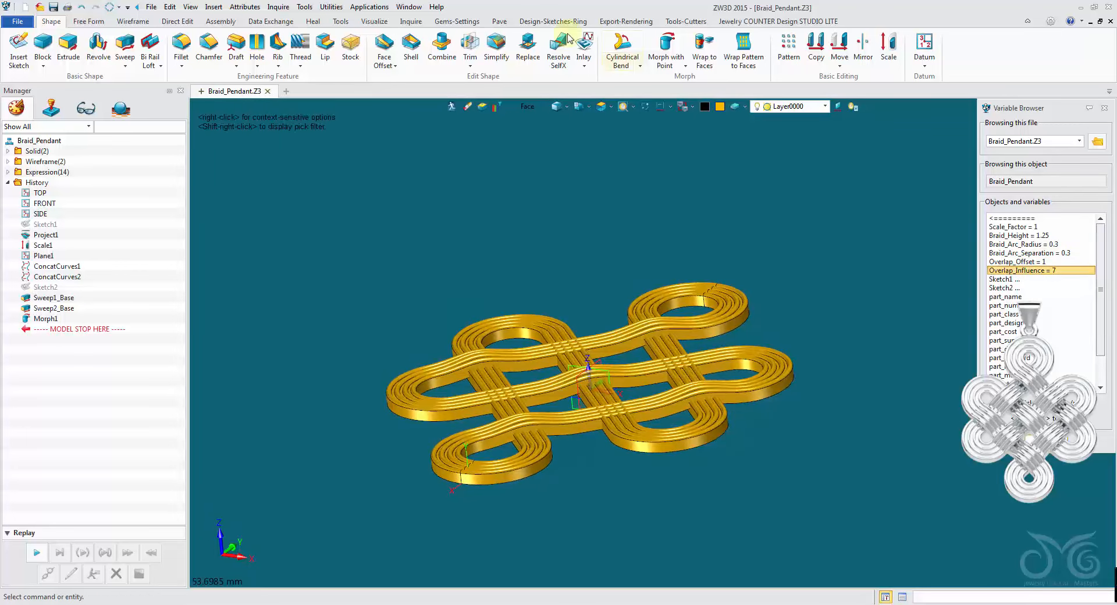
Start a new Morph with Point and, with picking restricted to shapes, select the already raised strand as its geometry
{"action": "left_click", "coordinate": [663, 46]}
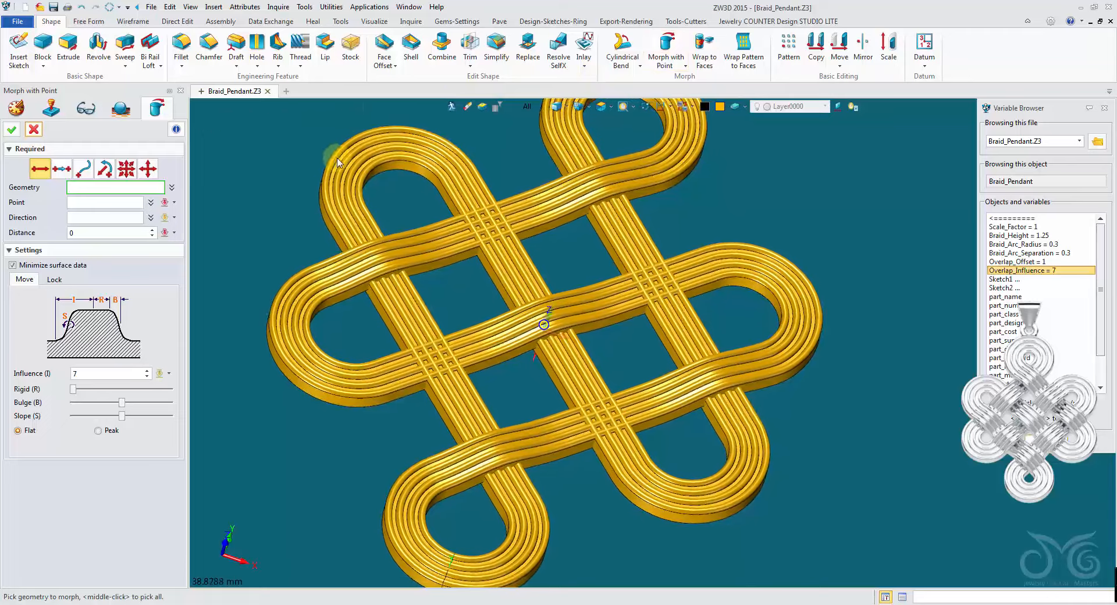
{"action": "right_click_drag", "start_coordinate": [339, 163], "coordinate": [621, 171]}
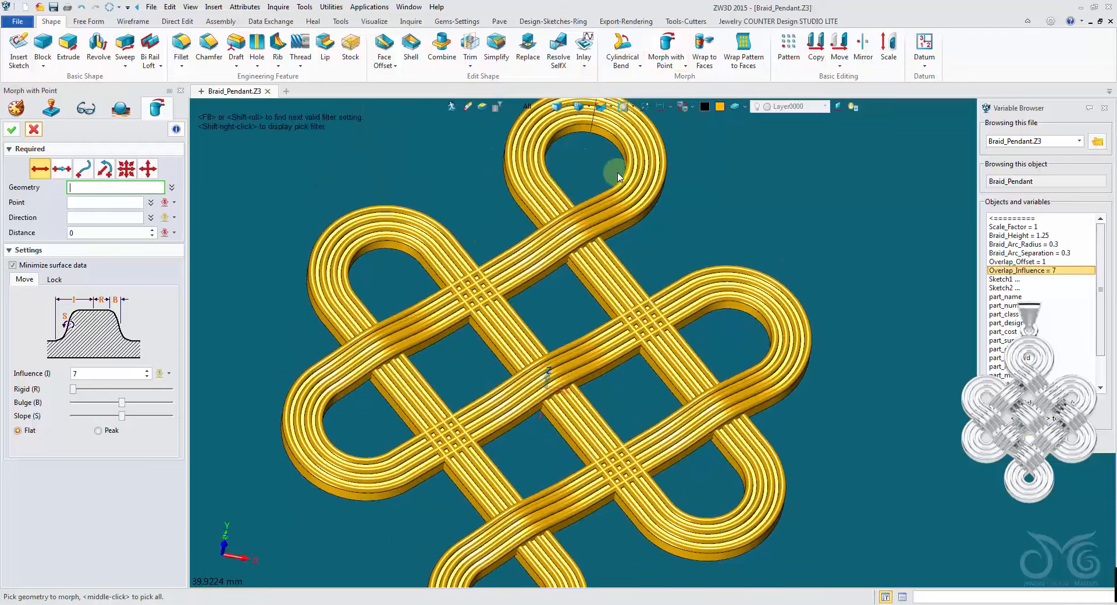
{"action": "left_click", "coordinate": [530, 105]}
{"action": "left_click", "coordinate": [561, 148]}
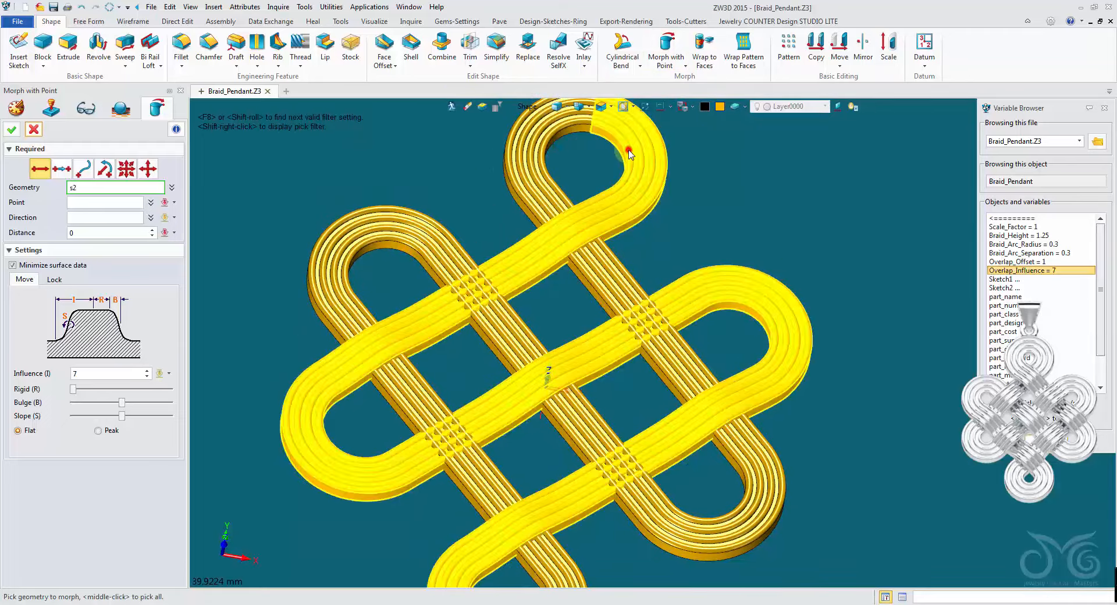
Pick the raised strand as the morph geometry and place the morph point at the center of the pendant's upper-left crossing
{"action": "left_click", "coordinate": [655, 137]}
{"action": "right_click_drag", "start_coordinate": [655, 136], "coordinate": [631, 156]}
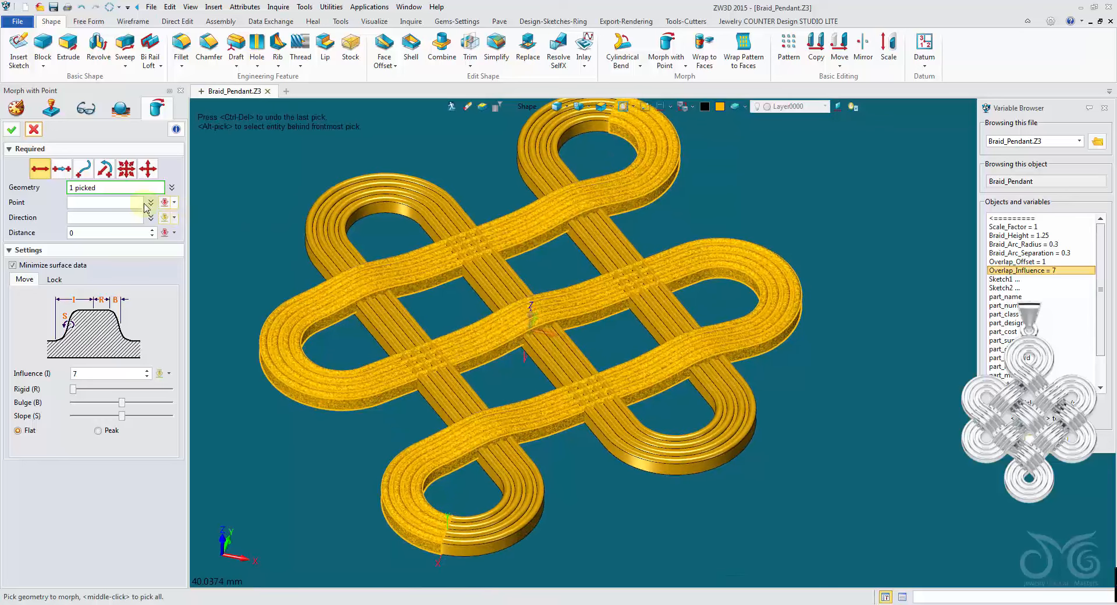
{"action": "left_click", "coordinate": [108, 201]}
{"action": "left_click", "coordinate": [601, 107]}
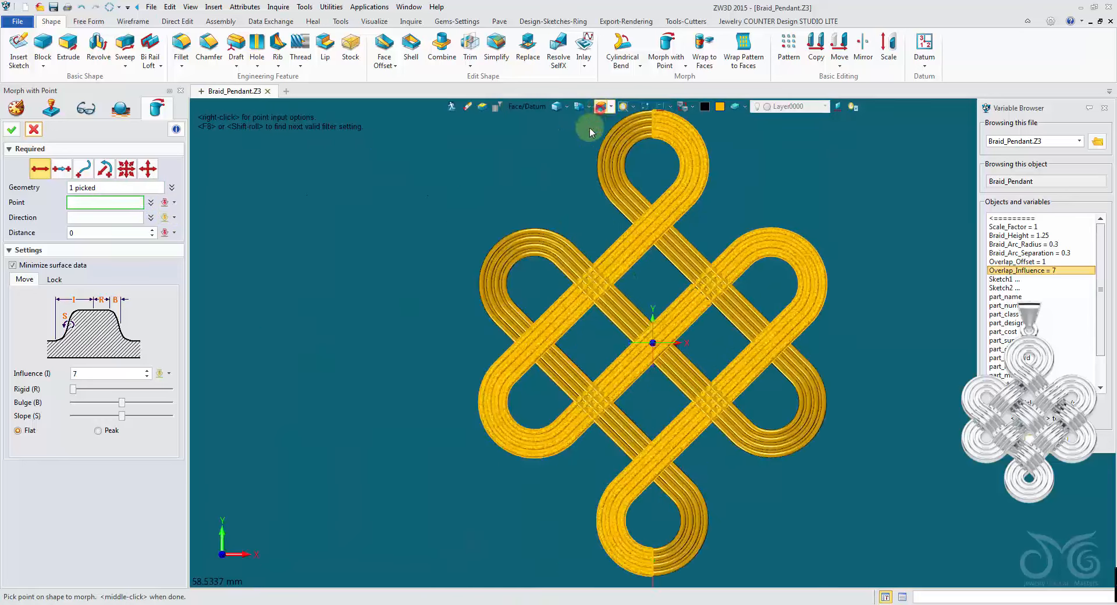
{"action": "scroll", "coordinate": [652, 344], "scroll_direction": "up", "scroll_amount": 5}
{"action": "left_click", "coordinate": [524, 279]}
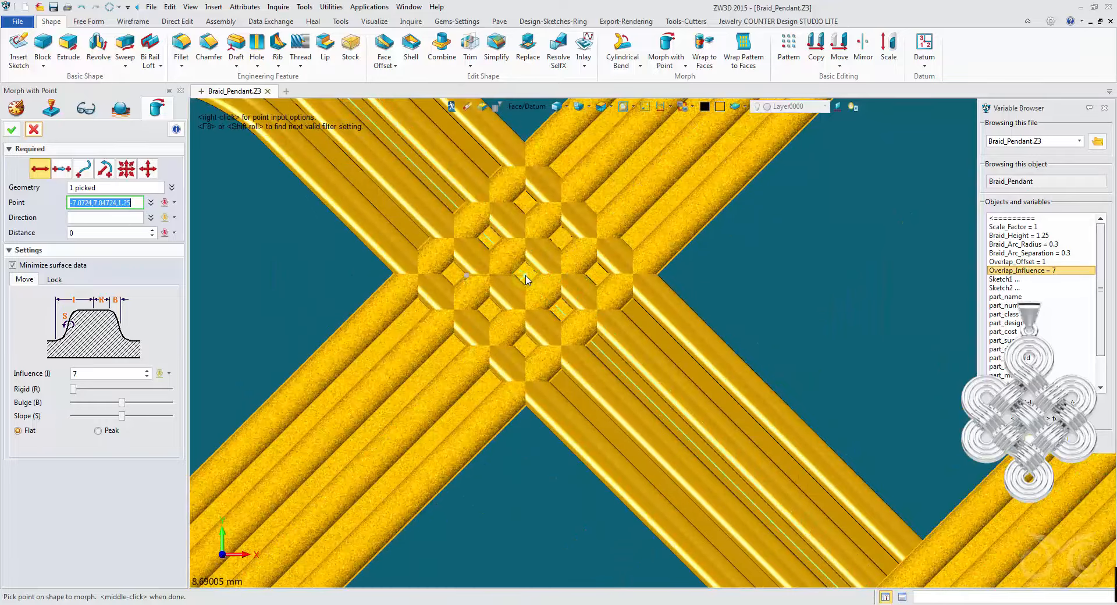
{"action": "left_click", "coordinate": [526, 276]}
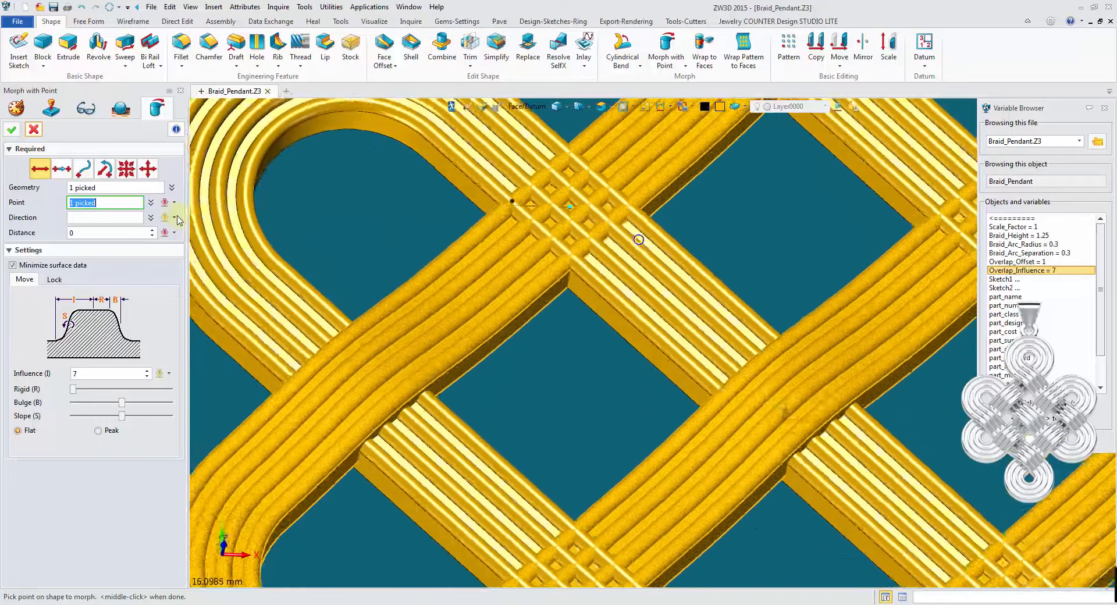
Set the morph direction to the -Z axis and link its distance to the Overlap_Offset variable through an expression
{"action": "left_click", "coordinate": [174, 218]}
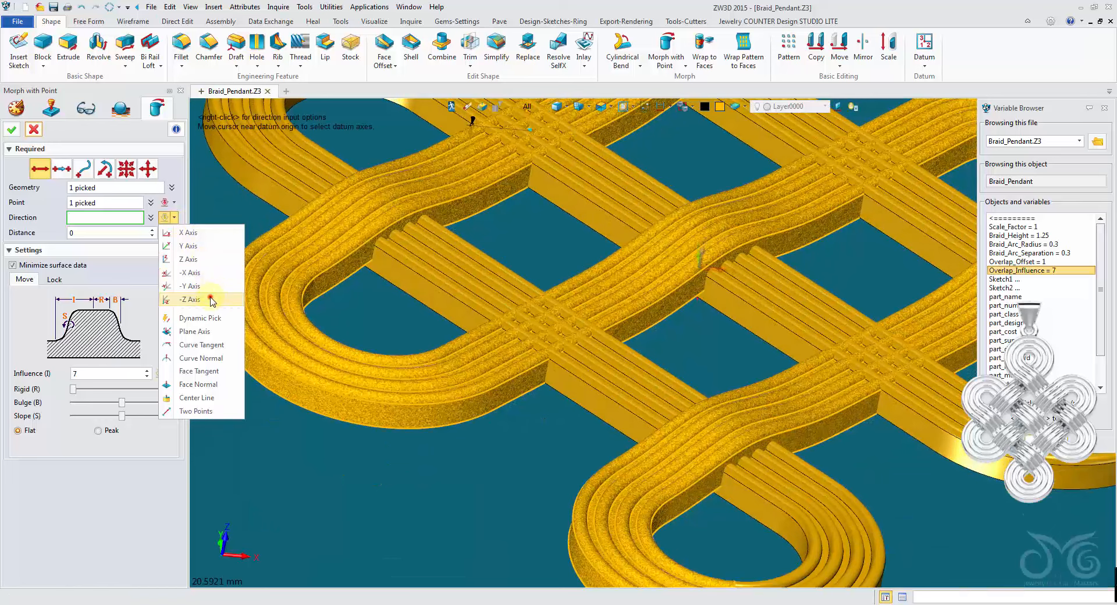
{"action": "left_click", "coordinate": [210, 300]}
{"action": "left_click", "coordinate": [166, 233]}
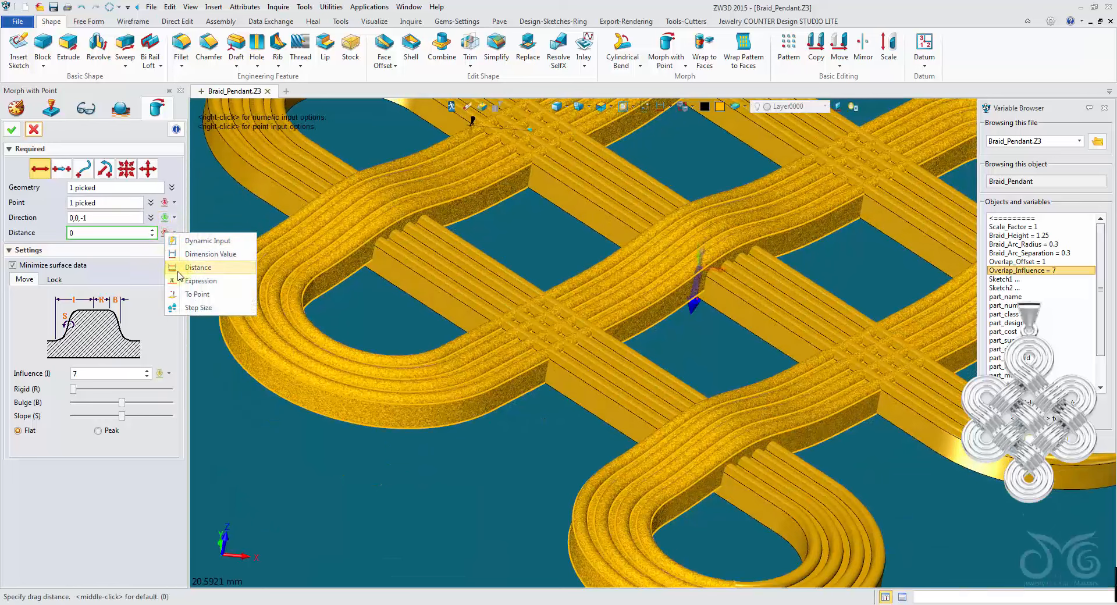
{"action": "left_click", "coordinate": [181, 280]}
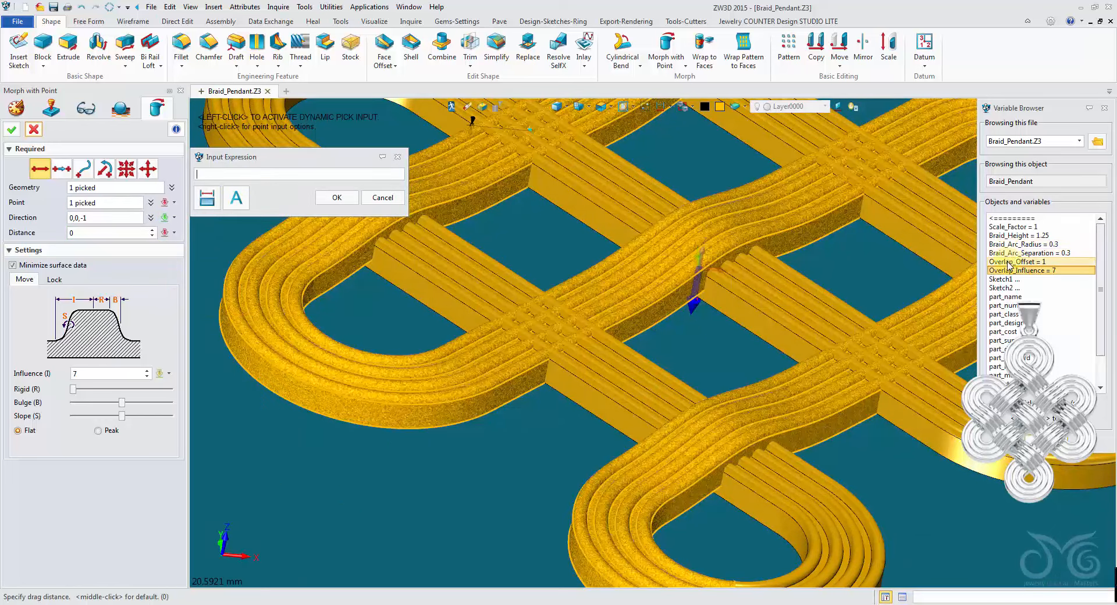
{"action": "left_click_drag", "start_coordinate": [1009, 263], "coordinate": [298, 178]}
{"action": "left_click", "coordinate": [338, 199]}
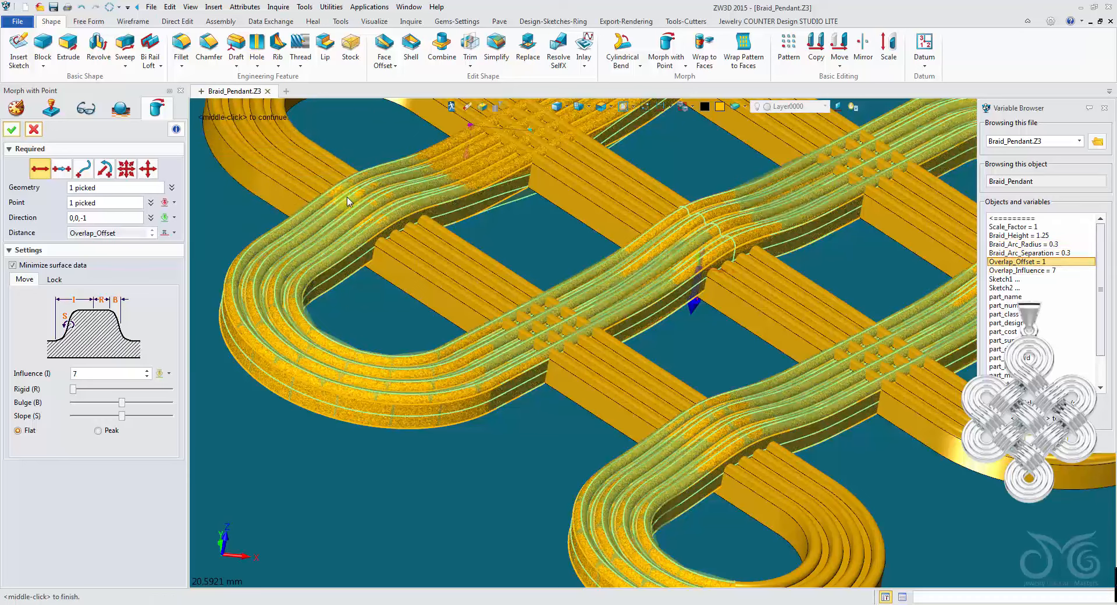
Link the downward morph's radius of influence to the Overlap_Influence variable through an expression
{"action": "left_click", "coordinate": [169, 374]}
{"action": "left_click", "coordinate": [199, 420]}
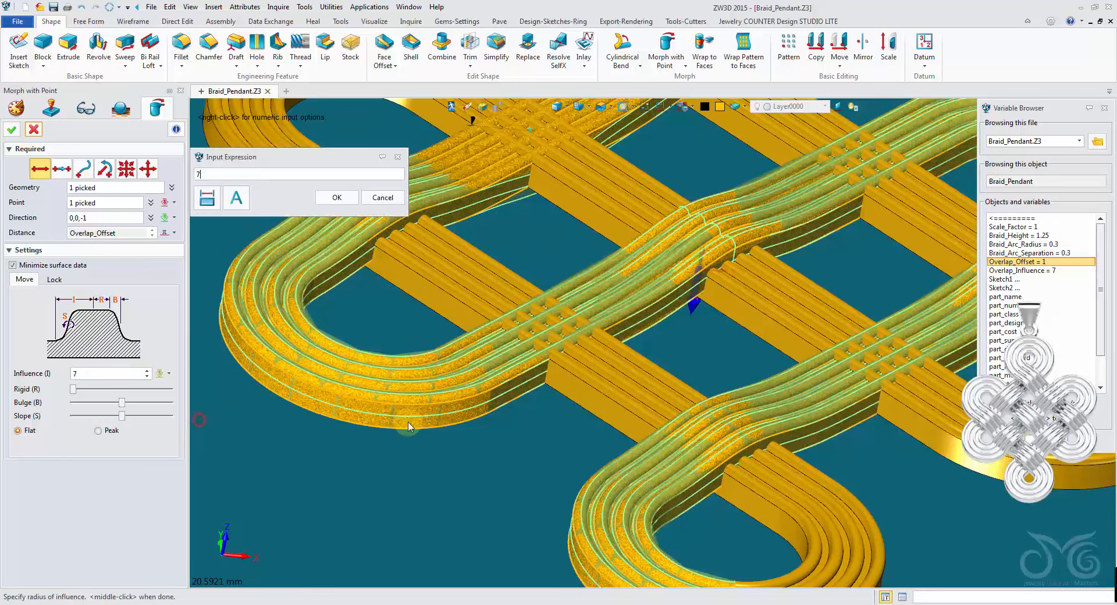
{"action": "double_click", "coordinate": [1010, 270]}
{"action": "left_click_drag", "start_coordinate": [343, 176], "coordinate": [269, 178]}
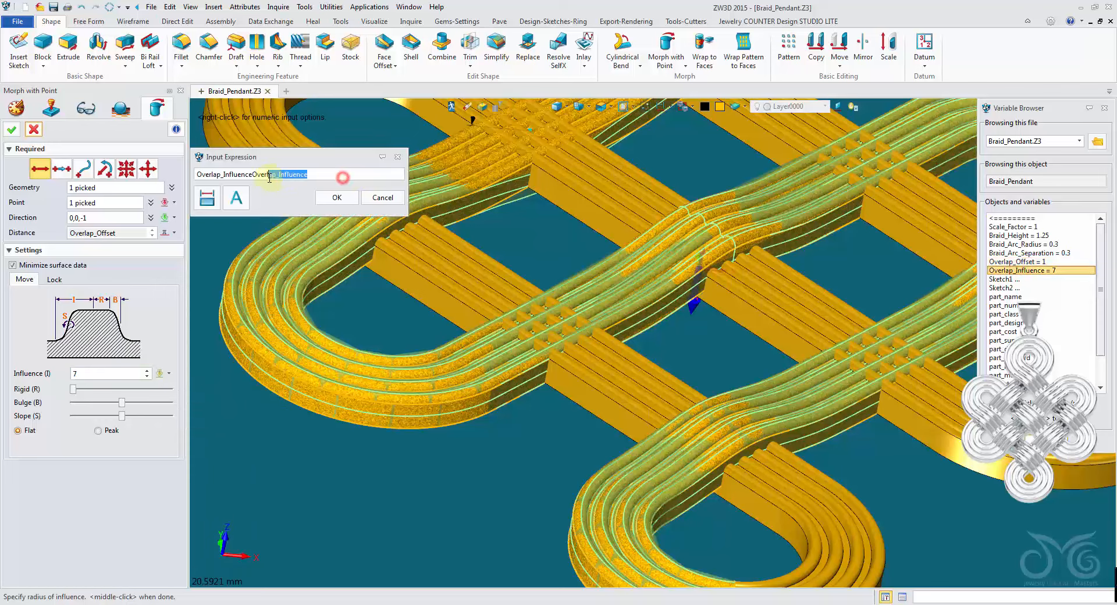
{"action": "left_click", "coordinate": [336, 200]}
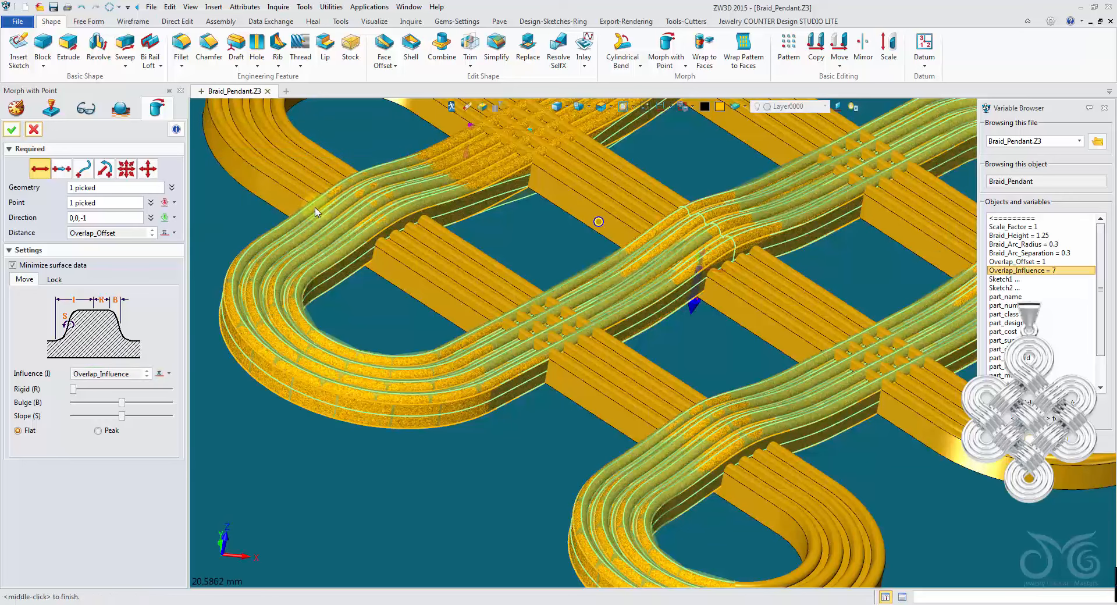
Add morph points at the lower-left, upper-right and lower-right crossings of the same strand and apply the downward morph
{"action": "right_click_drag", "start_coordinate": [315, 212], "coordinate": [309, 224]}
{"action": "left_click", "coordinate": [107, 202]}
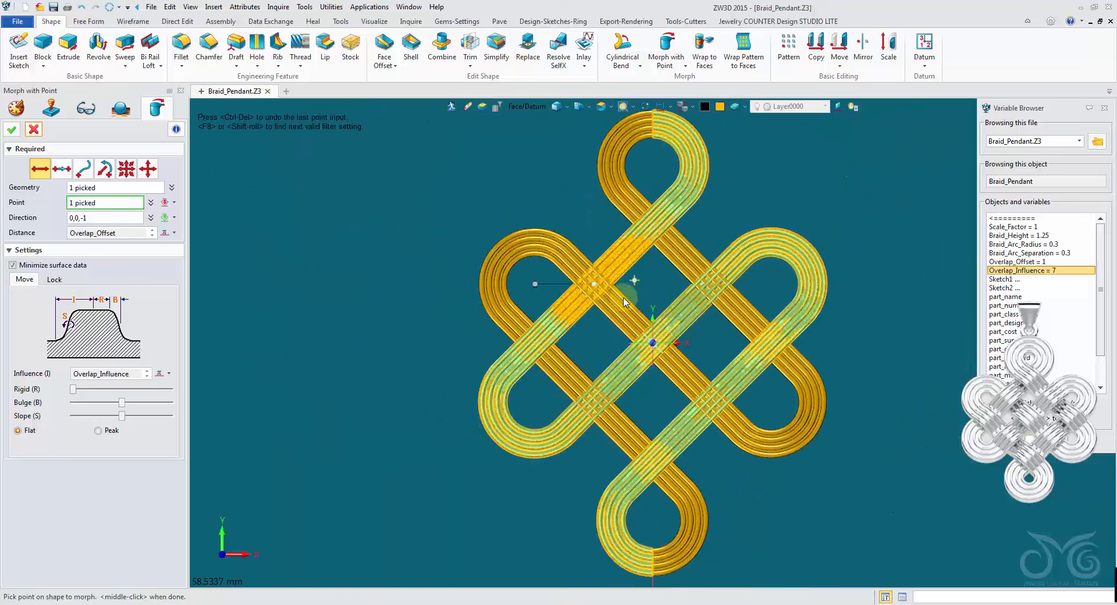
{"action": "scroll", "coordinate": [623, 301], "scroll_direction": "up", "scroll_amount": 3}
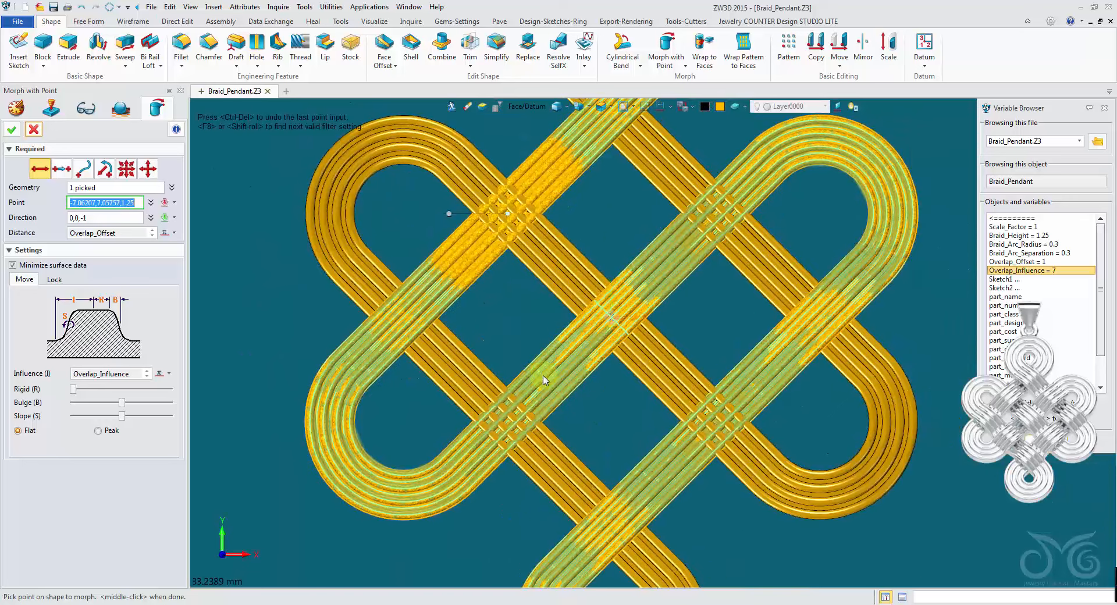
{"action": "scroll", "coordinate": [675, 516], "scroll_direction": "up", "scroll_amount": 3}
{"action": "left_click", "coordinate": [483, 454]}
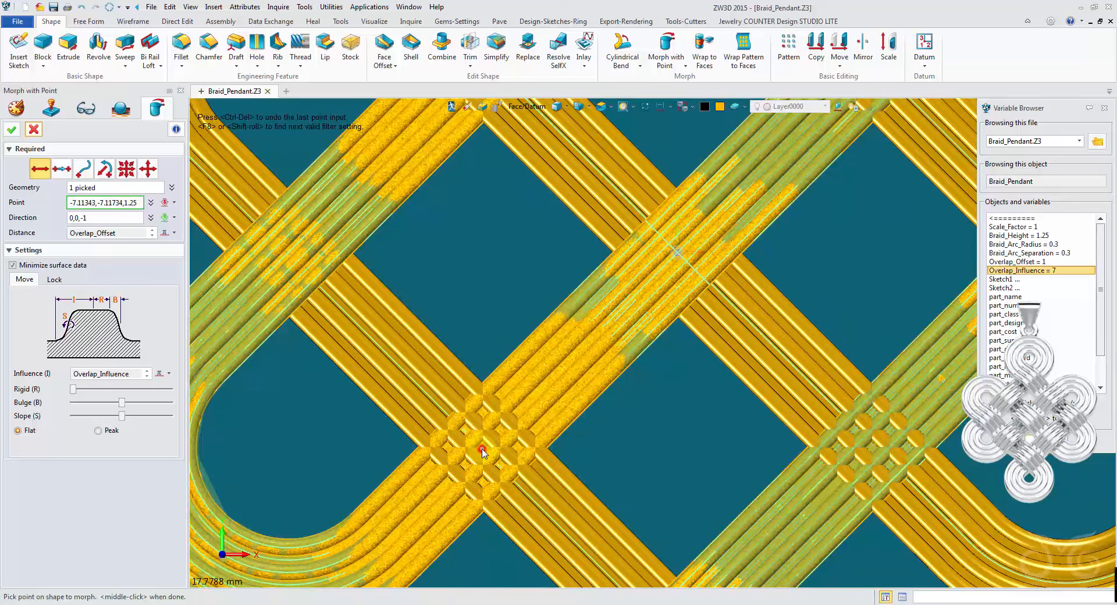
{"action": "middle_click_drag", "start_coordinate": [777, 207], "coordinate": [553, 359]}
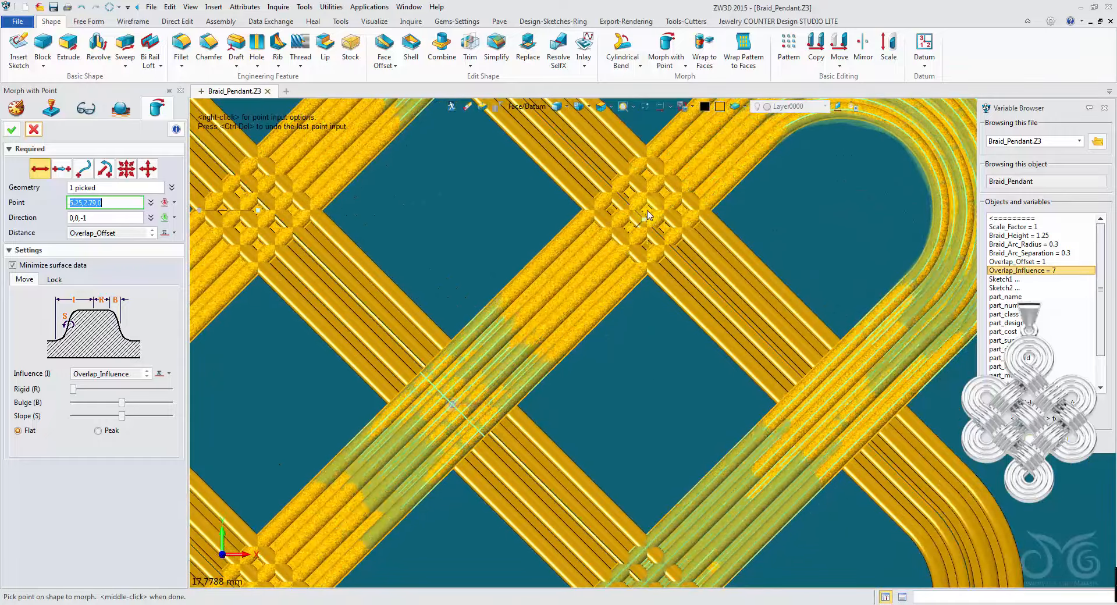
{"action": "scroll", "coordinate": [648, 216], "scroll_direction": "down", "scroll_amount": 3}
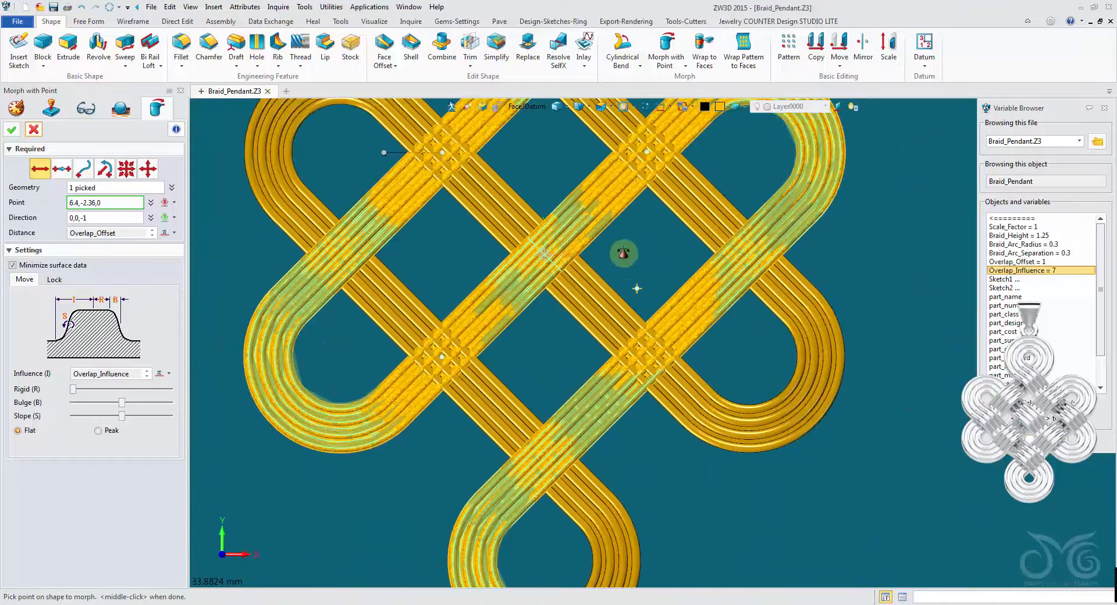
{"action": "scroll", "coordinate": [604, 315], "scroll_direction": "up", "scroll_amount": 3}
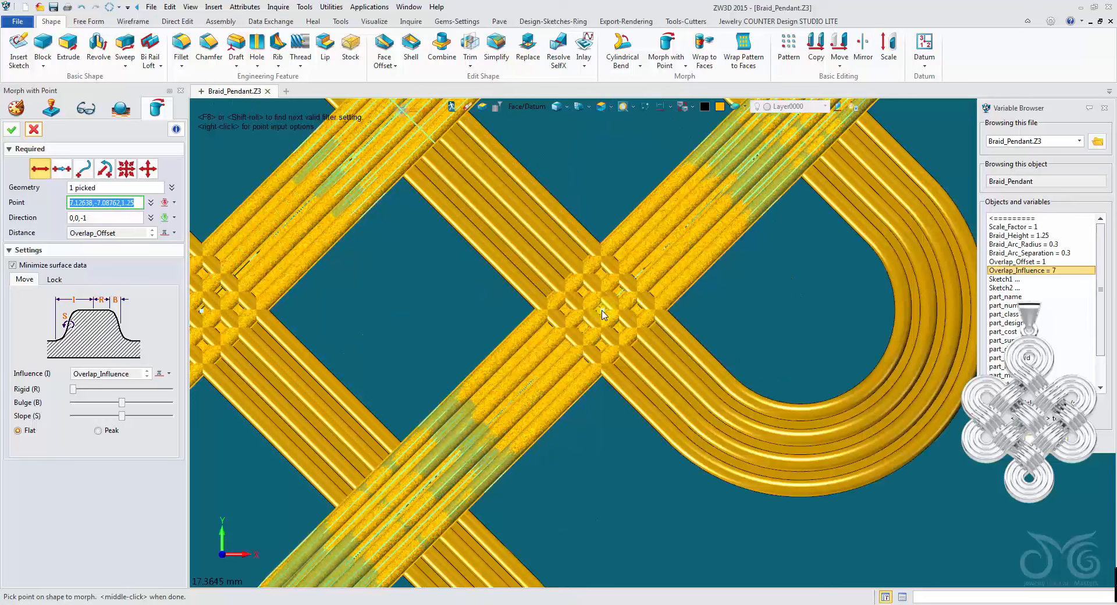
{"action": "left_click", "coordinate": [602, 311]}
{"action": "scroll", "coordinate": [602, 311], "scroll_direction": "down", "scroll_amount": 2}
{"action": "right_click_drag", "start_coordinate": [478, 343], "coordinate": [332, 189]}
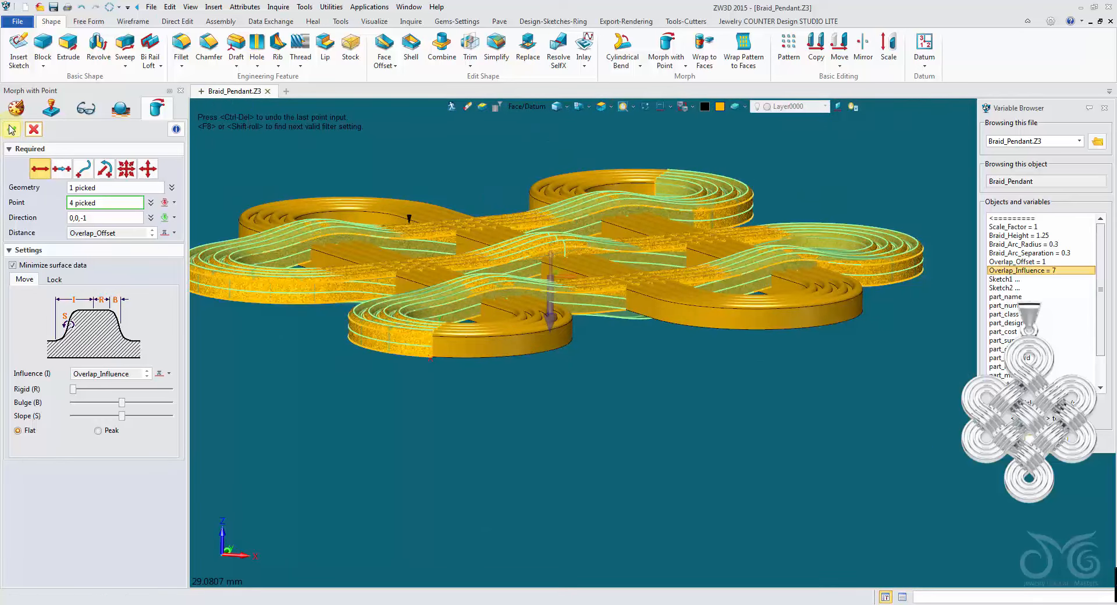
{"action": "left_click", "coordinate": [11, 129]}
{"action": "key", "text": "Home"}
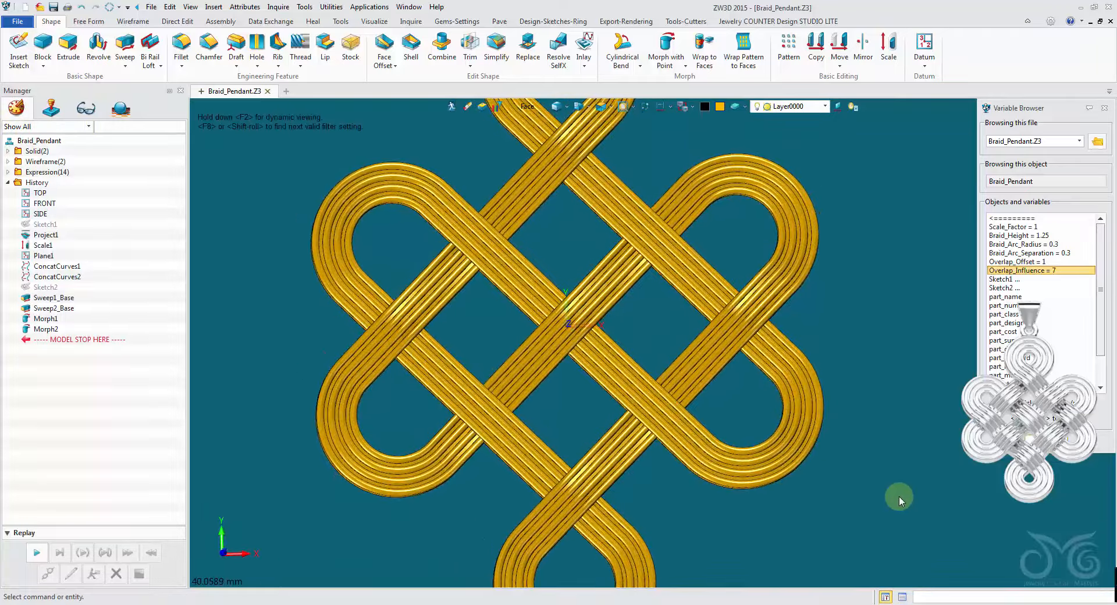
{"action": "key", "text": "ctrl+Home"}
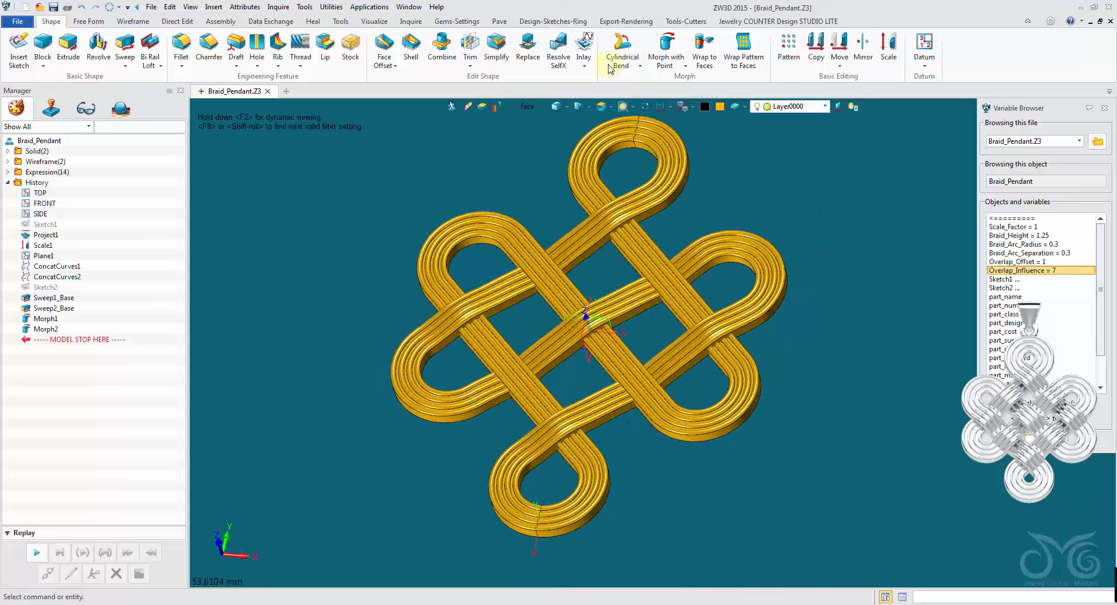
Start another Morph with Point and, with picking restricted to shapes, select the second, unmorphed strand as its geometry
{"action": "left_click", "coordinate": [664, 42]}
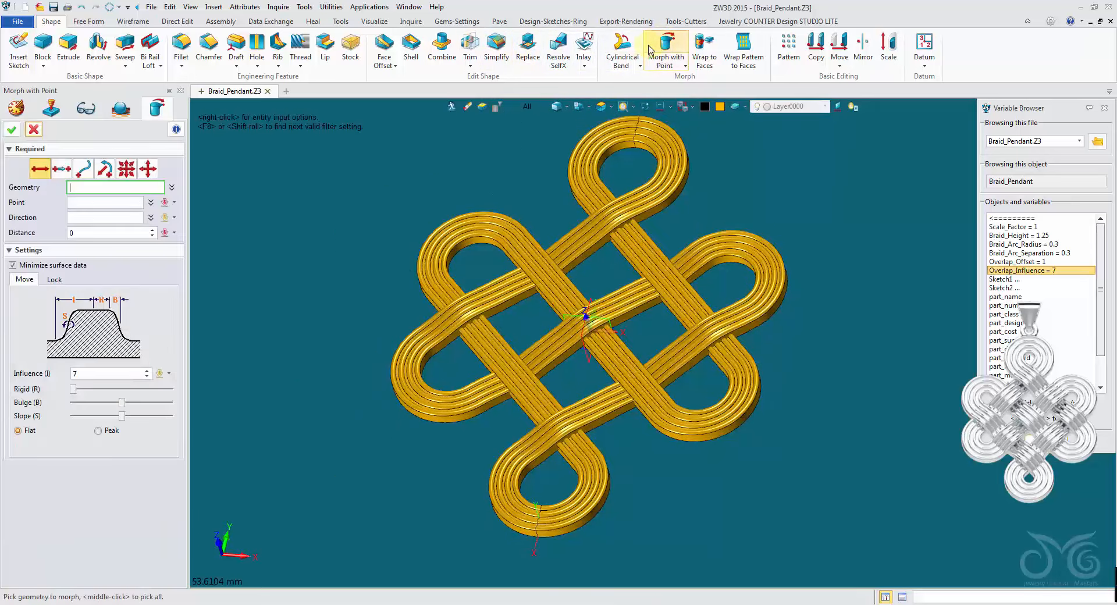
{"action": "left_click", "coordinate": [537, 112]}
{"action": "left_click", "coordinate": [548, 150]}
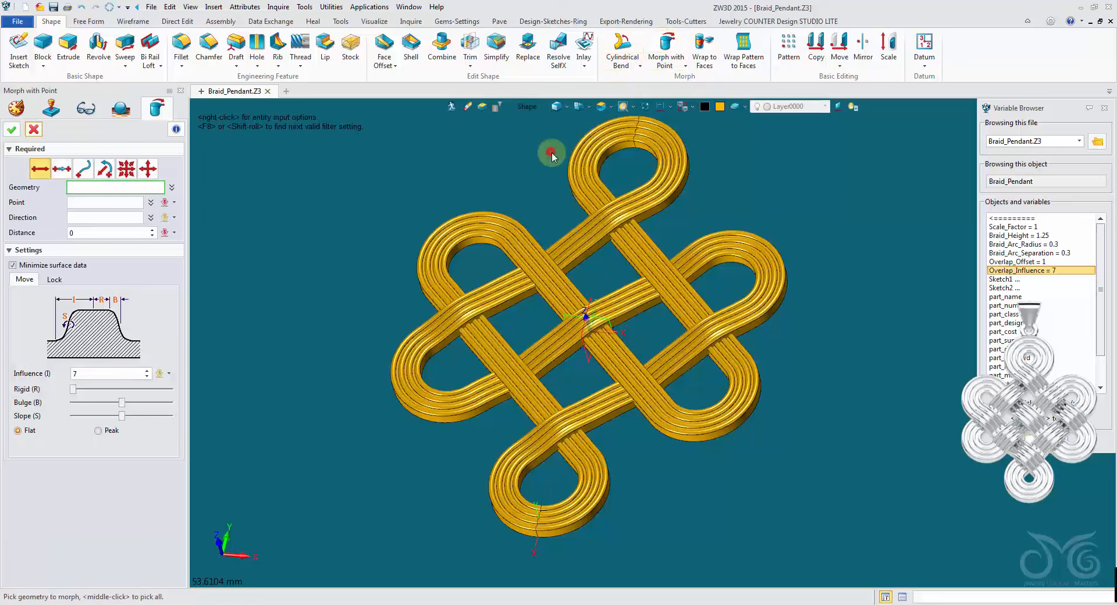
{"action": "left_click", "coordinate": [577, 159]}
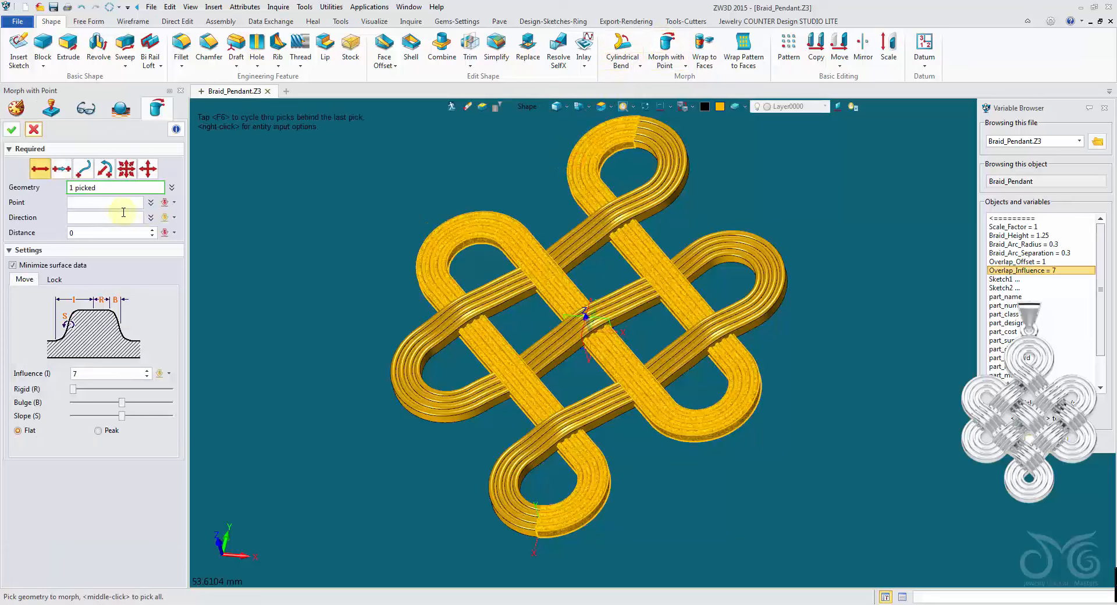
Set the second strand's morph direction to the Z axis and link its distance to Overlap_Offset through an expression
{"action": "left_click", "coordinate": [174, 218]}
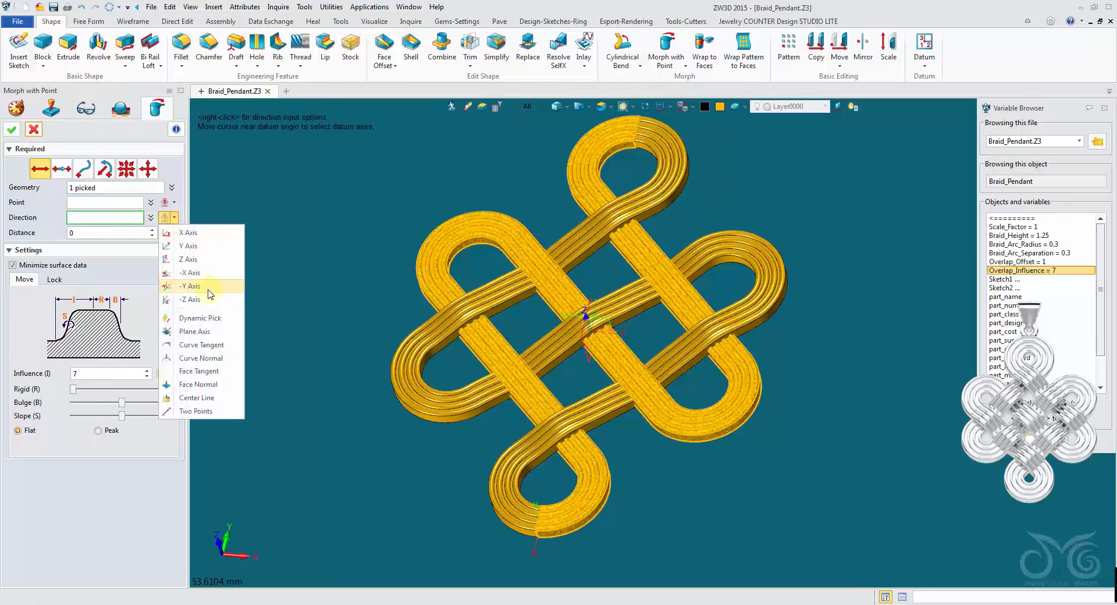
{"action": "left_click", "coordinate": [210, 262]}
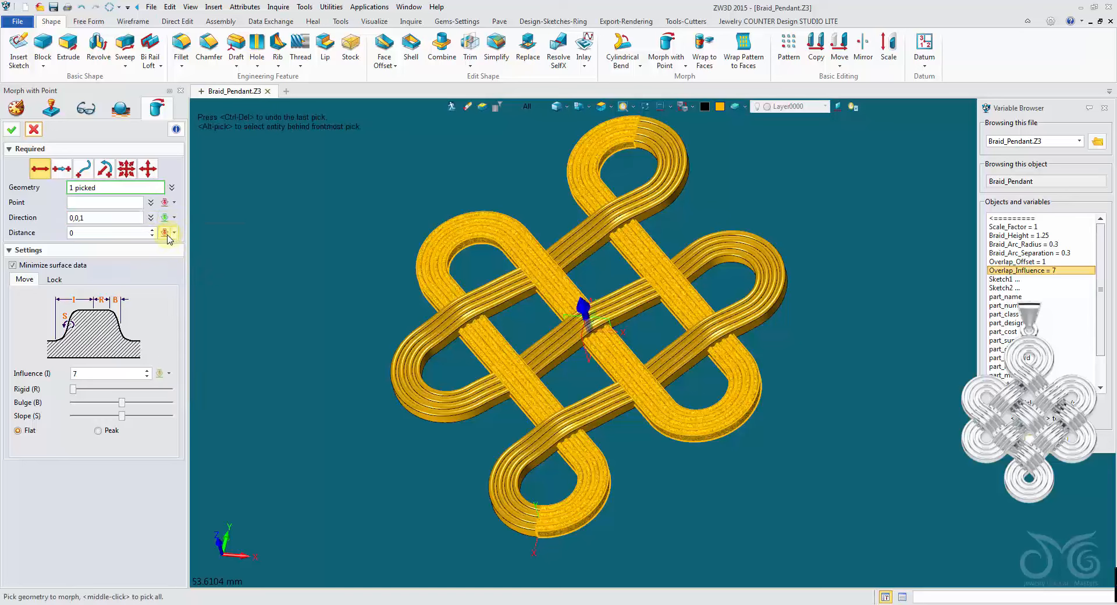
{"action": "left_click", "coordinate": [167, 233]}
{"action": "left_click", "coordinate": [191, 284]}
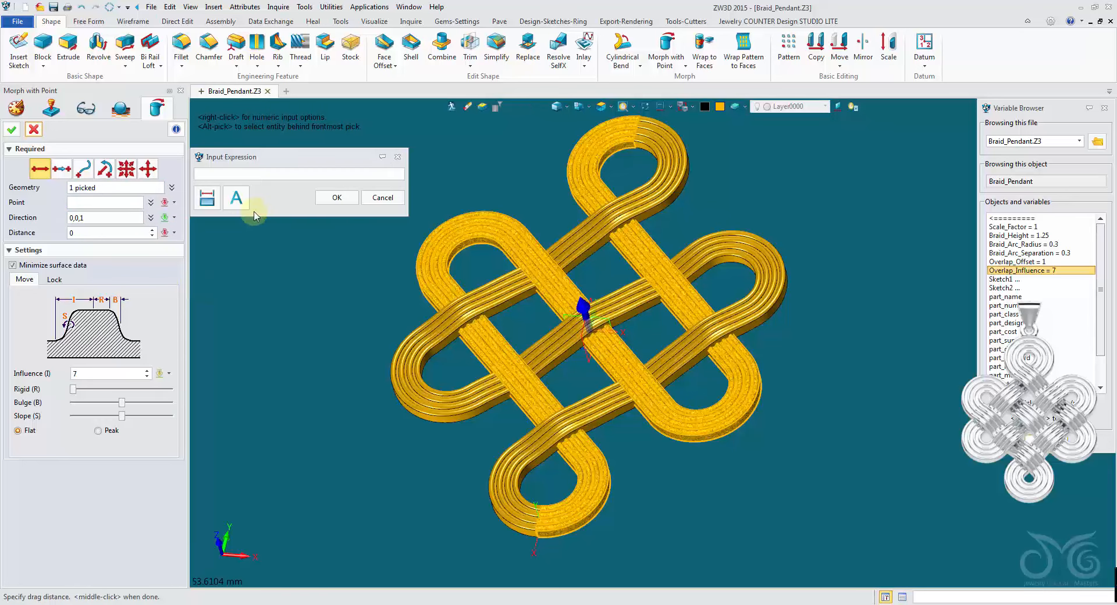
{"action": "double_click", "coordinate": [1062, 261]}
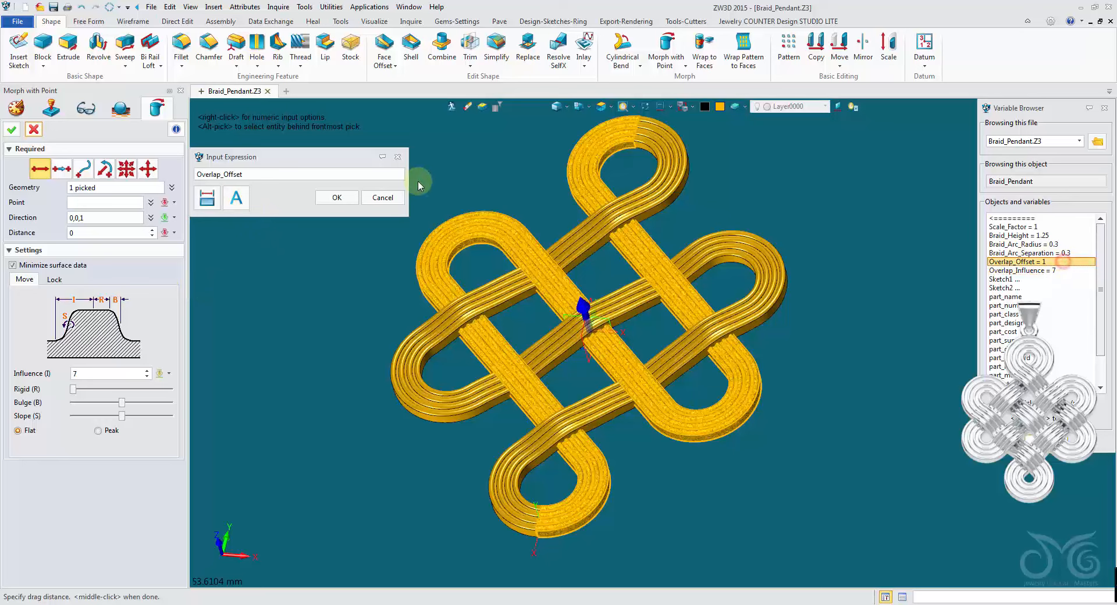
{"action": "left_click", "coordinate": [337, 199]}
Link the second strand's morph radius of influence to the Overlap_Influence variable
{"action": "left_click", "coordinate": [160, 374]}
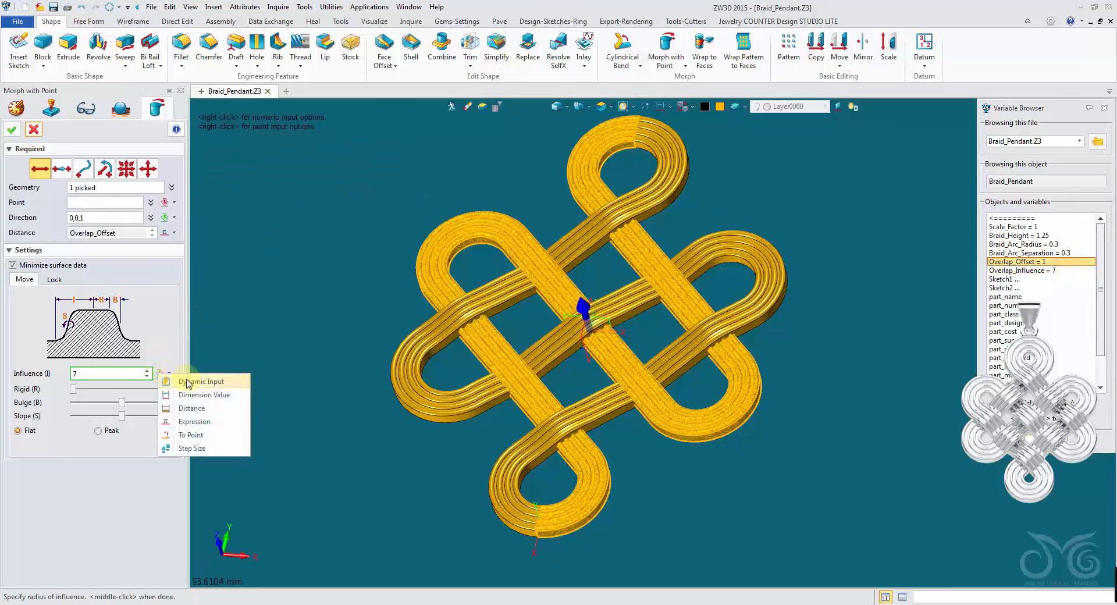
{"action": "left_click", "coordinate": [201, 422]}
{"action": "double_click", "coordinate": [1033, 271]}
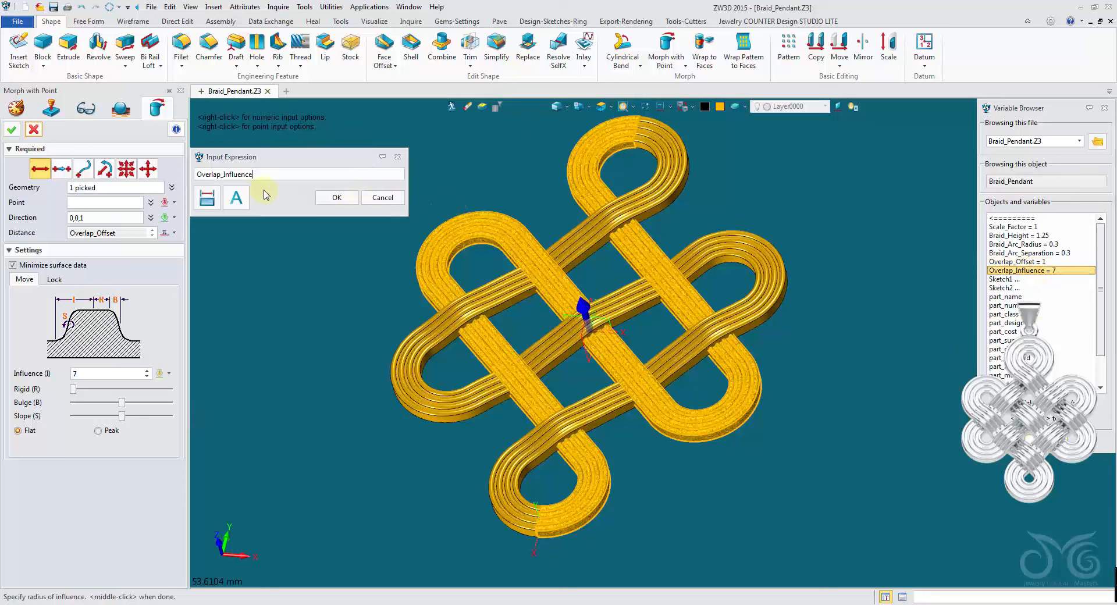
{"action": "left_click", "coordinate": [338, 200]}
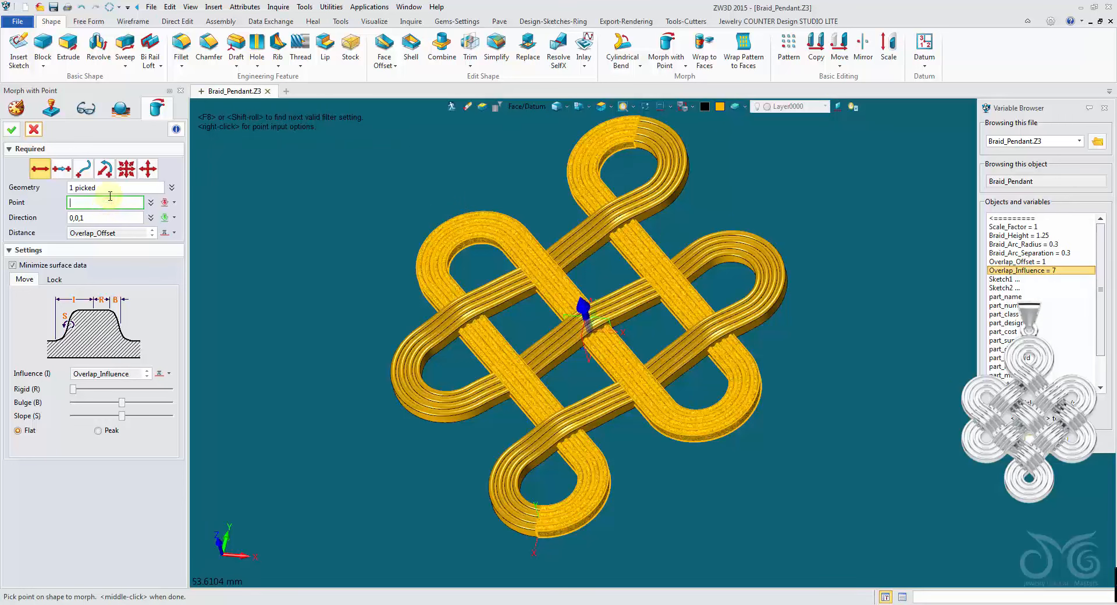
Restrict picking to faces and place the first upward morph point on the second strand at the pendant's upper-left crossing
{"action": "left_click", "coordinate": [601, 109]}
{"action": "left_click", "coordinate": [540, 107]}
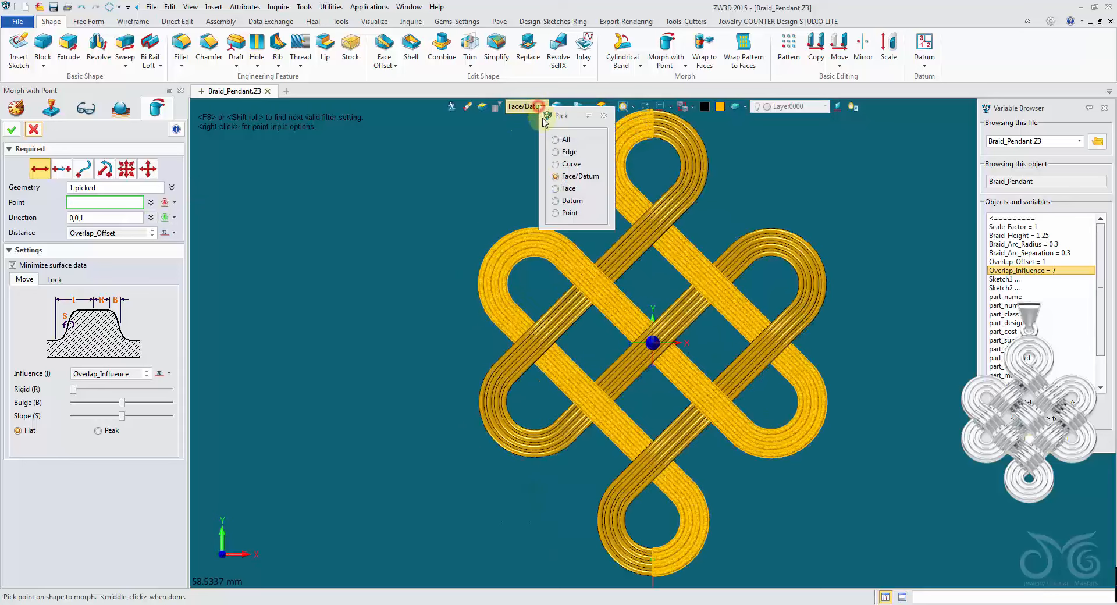
{"action": "left_click", "coordinate": [560, 189]}
{"action": "scroll", "coordinate": [561, 198], "scroll_direction": "up", "scroll_amount": 5}
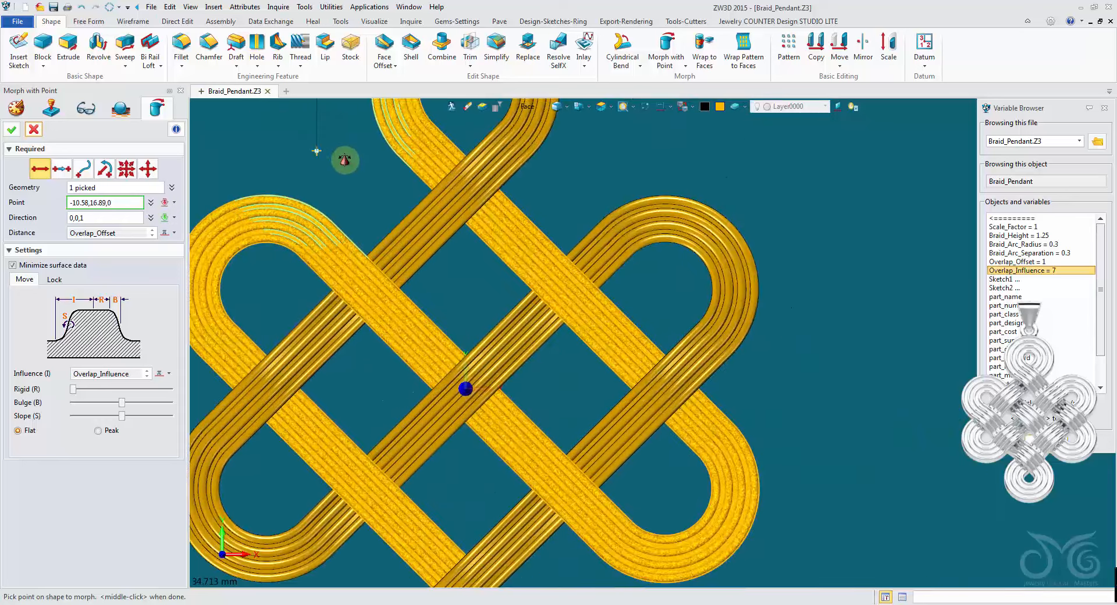
{"action": "middle_click_drag", "start_coordinate": [344, 160], "coordinate": [588, 273]}
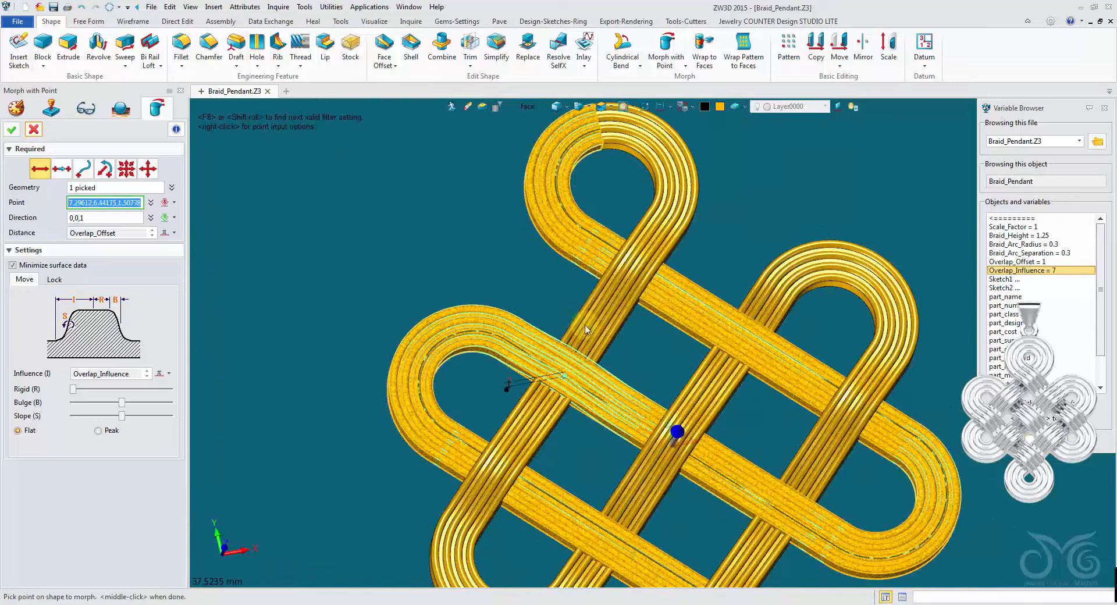
{"action": "left_click", "coordinate": [601, 107]}
{"action": "scroll", "coordinate": [591, 275], "scroll_direction": "up", "scroll_amount": 5}
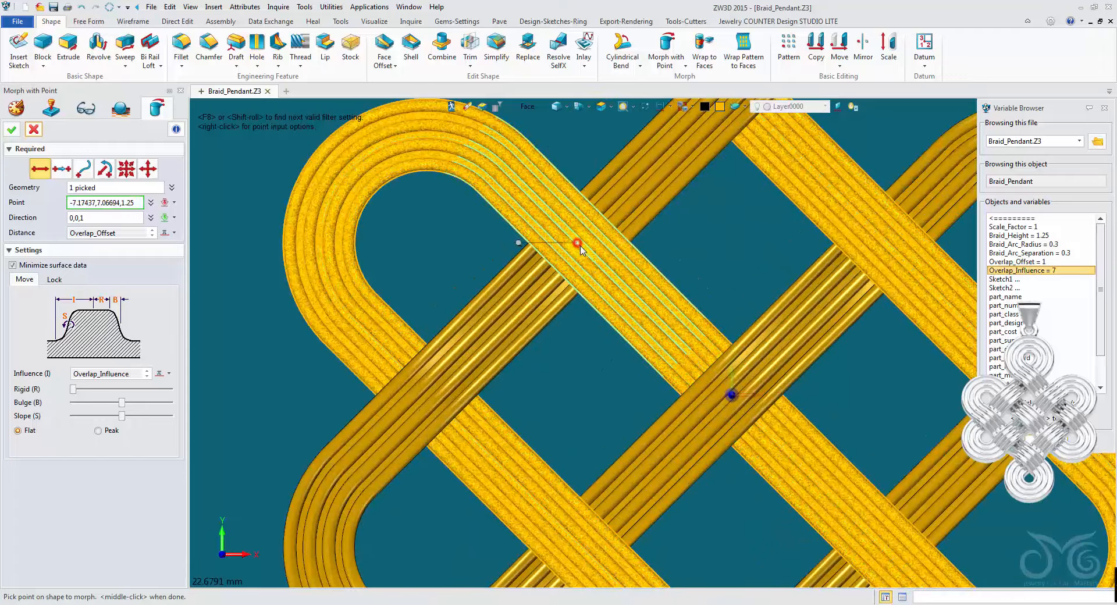
{"action": "left_click", "coordinate": [581, 246]}
{"action": "scroll", "coordinate": [584, 251], "scroll_direction": "down", "scroll_amount": 3}
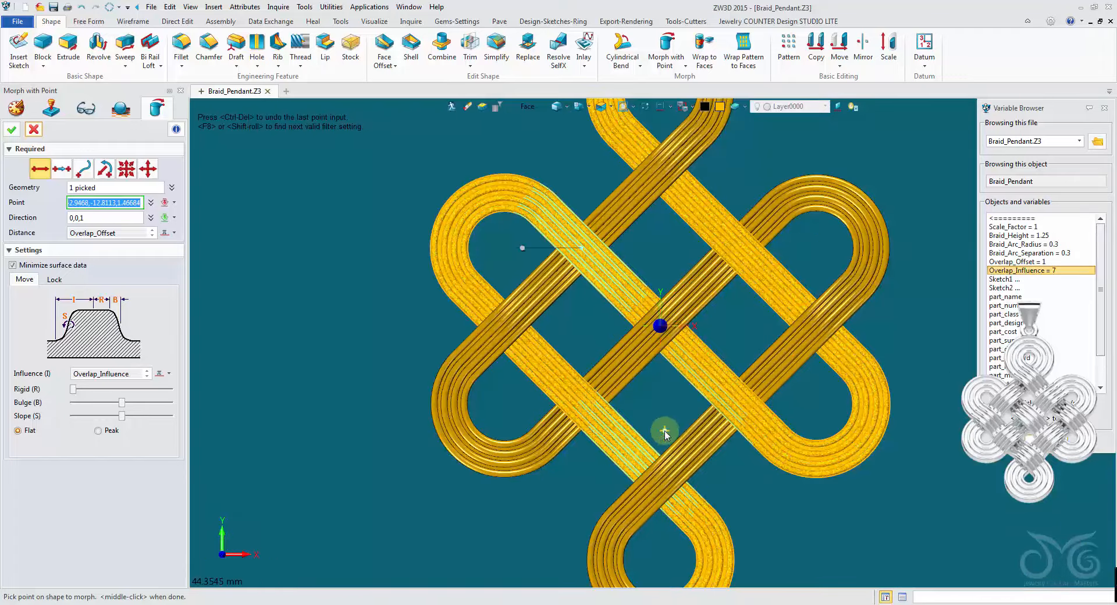
Place the second upward morph point on the second strand at the pendant's lower-right crossing
{"action": "scroll", "coordinate": [698, 408], "scroll_direction": "up", "scroll_amount": 4}
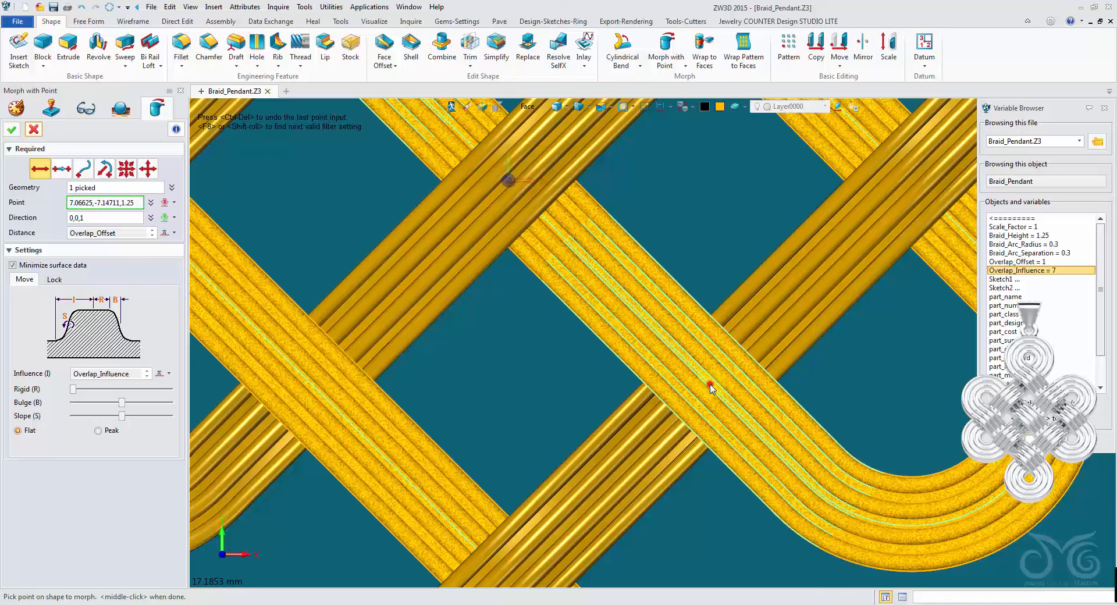
{"action": "scroll", "coordinate": [711, 389], "scroll_direction": "down", "scroll_amount": 4}
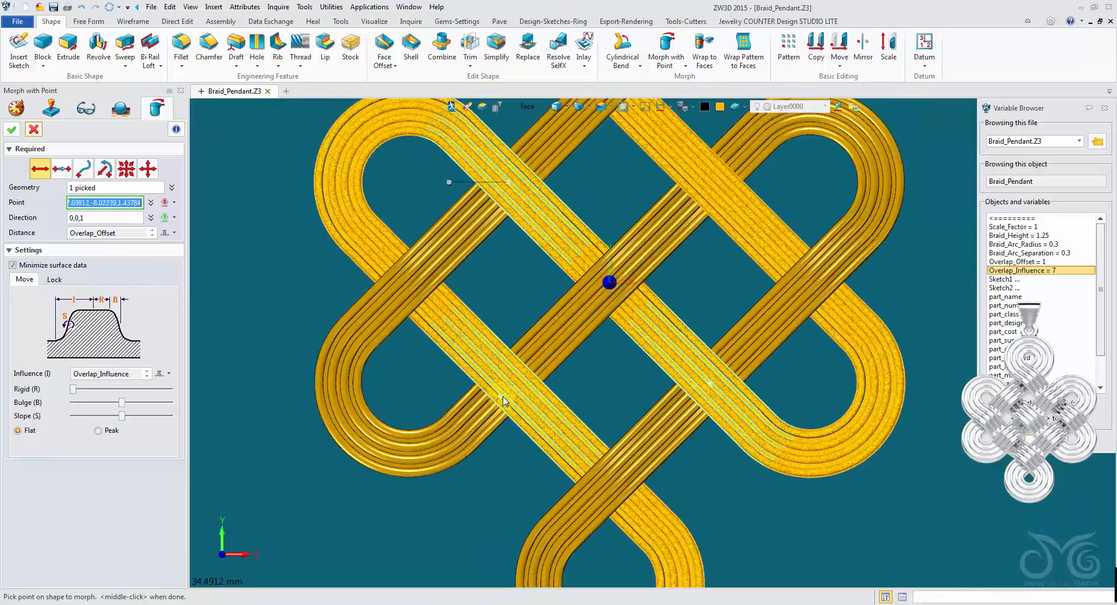
{"action": "right_click_drag", "start_coordinate": [504, 400], "coordinate": [625, 181]}
{"action": "left_click", "coordinate": [624, 181]}
{"action": "left_click", "coordinate": [603, 107]}
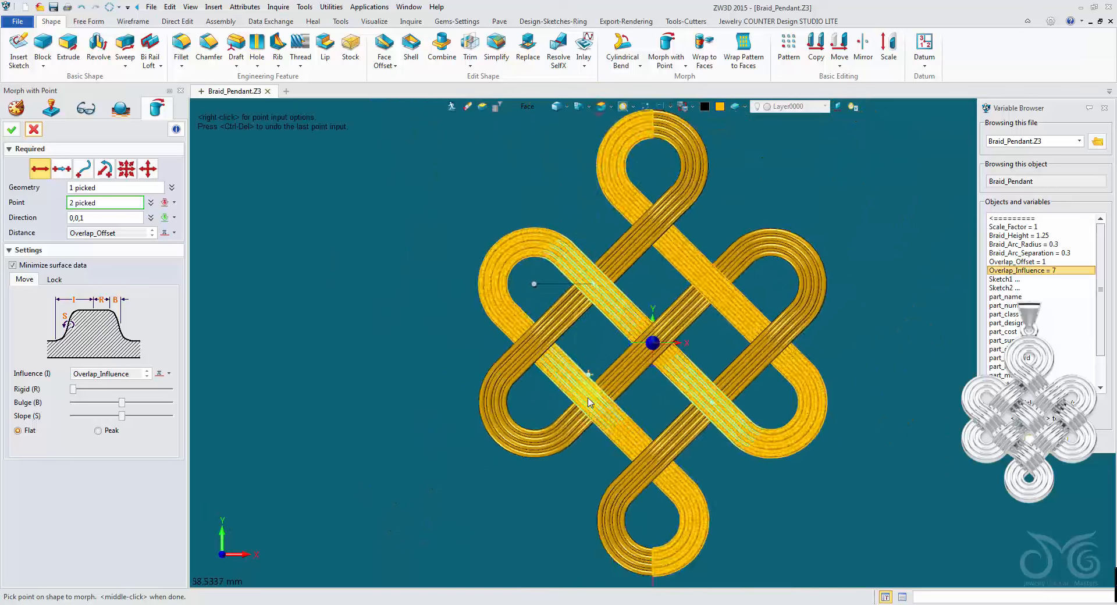
Place the remaining upward morph points on the second strand at the lower-left and upper-right crossings
{"action": "scroll", "coordinate": [596, 405], "scroll_direction": "up", "scroll_amount": 3}
{"action": "scroll", "coordinate": [602, 407], "scroll_direction": "up", "scroll_amount": 2}
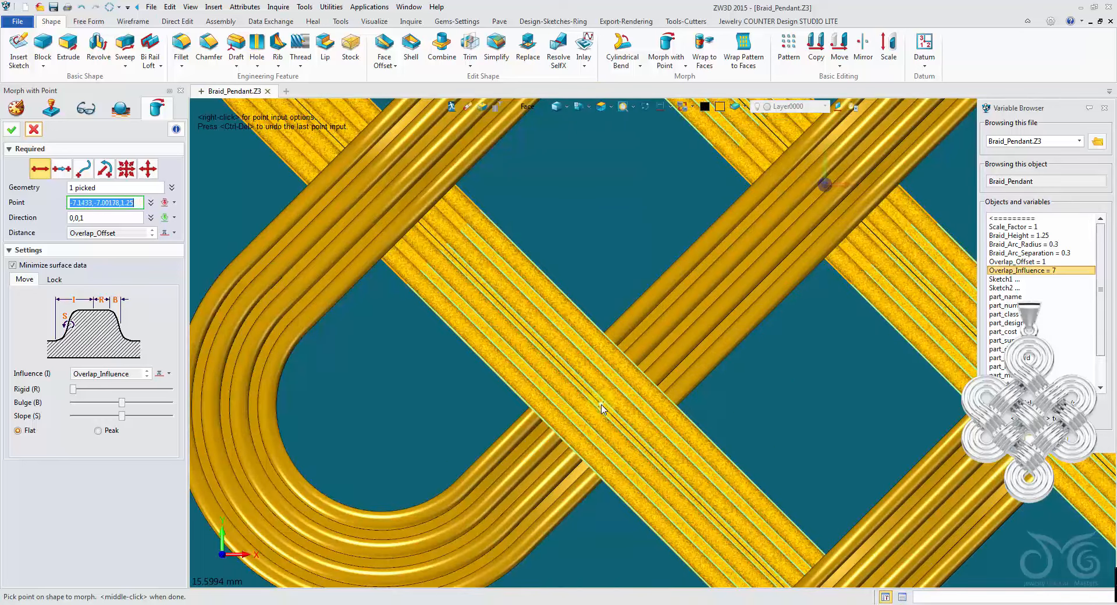
{"action": "scroll", "coordinate": [602, 408], "scroll_direction": "down", "scroll_amount": 5}
{"action": "scroll", "coordinate": [833, 204], "scroll_direction": "up", "scroll_amount": 4}
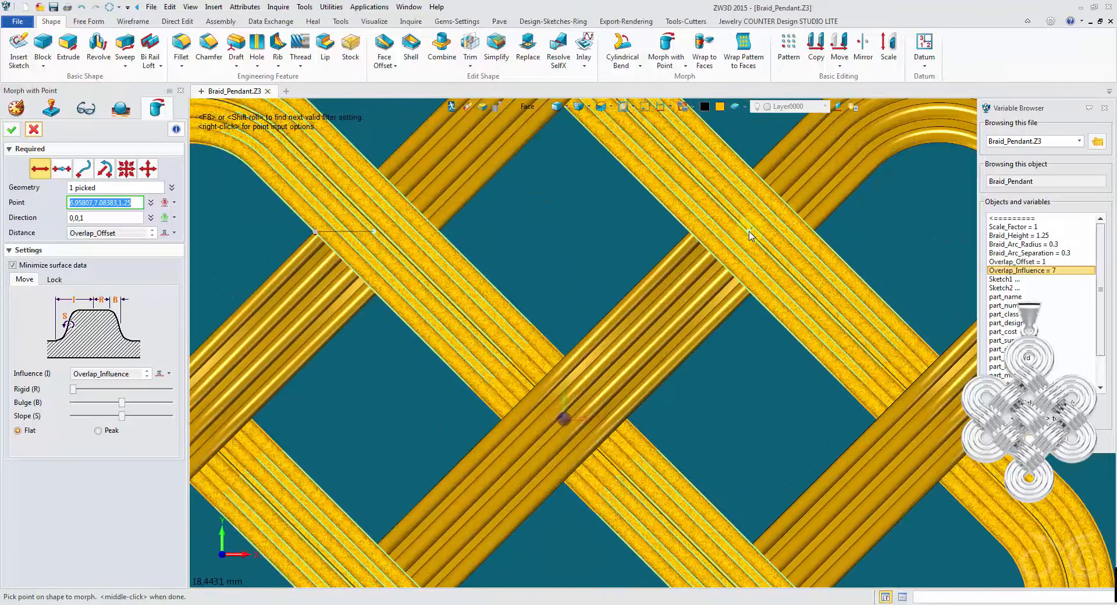
{"action": "left_click", "coordinate": [749, 231]}
Check the raised crossings from the side and accept the second strand's upward morph
{"action": "right_click_drag", "start_coordinate": [749, 232], "coordinate": [810, 481]}
{"action": "scroll", "coordinate": [774, 523], "scroll_direction": "up", "scroll_amount": 2}
{"action": "scroll", "coordinate": [776, 519], "scroll_direction": "up", "scroll_amount": 2}
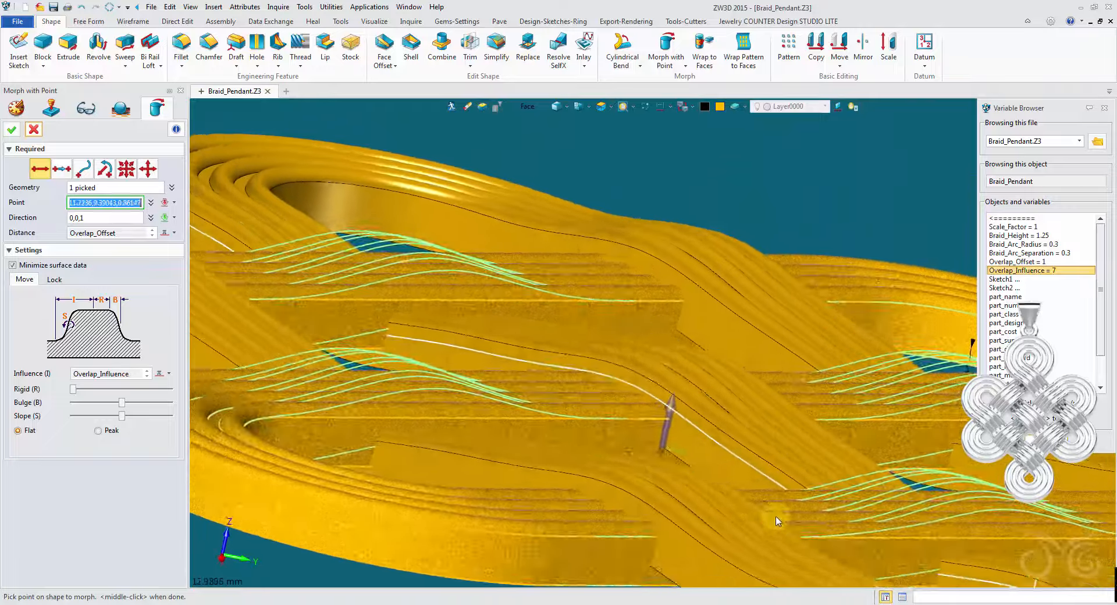
{"action": "scroll", "coordinate": [776, 521], "scroll_direction": "down", "scroll_amount": 4}
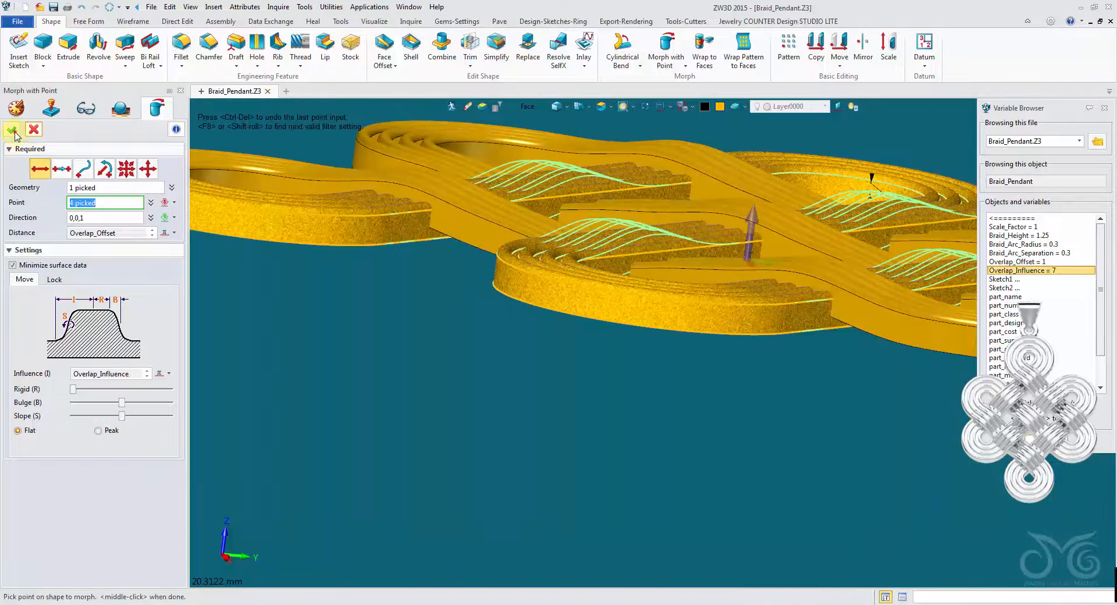
{"action": "left_click", "coordinate": [16, 137]}
Start a fourth Morph with Point and, with picking restricted to shapes, select the second strand again as its geometry
{"action": "right_click_drag", "start_coordinate": [350, 355], "coordinate": [413, 182]}
{"action": "scroll", "coordinate": [721, 386], "scroll_direction": "down", "scroll_amount": 3}
{"action": "scroll", "coordinate": [596, 301], "scroll_direction": "down", "scroll_amount": 2}
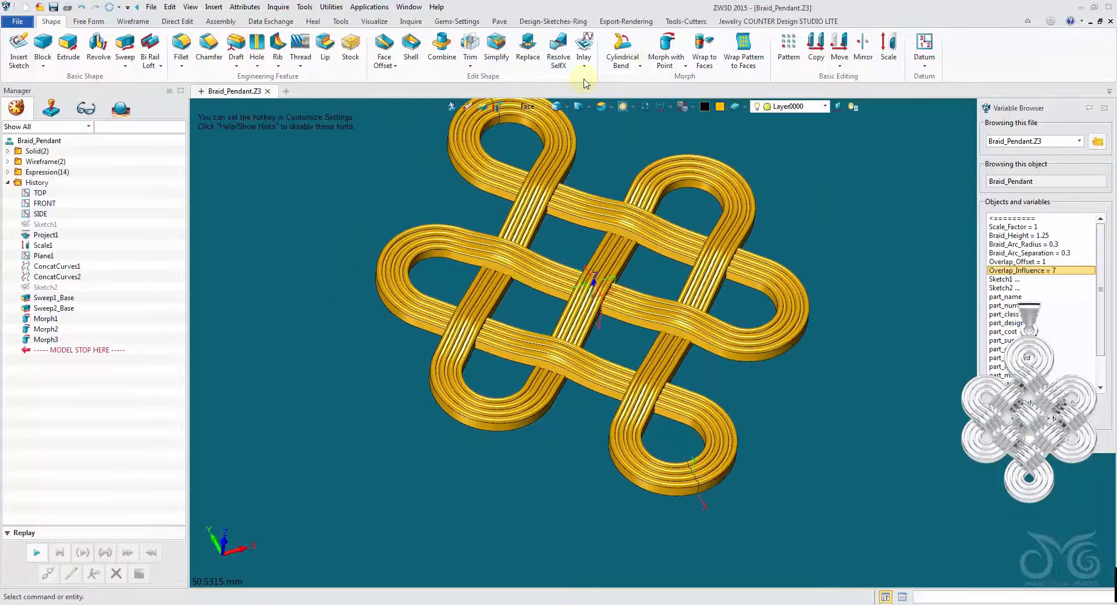
{"action": "middle_click", "coordinate": [308, 207]}
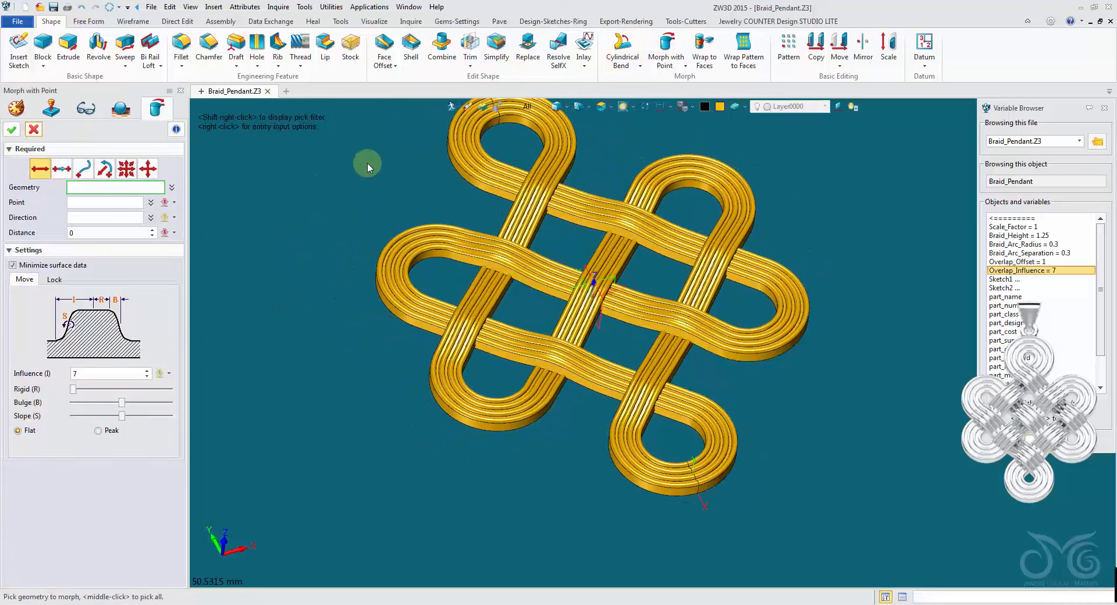
{"action": "right_click_drag", "start_coordinate": [367, 164], "coordinate": [472, 134]}
{"action": "left_click", "coordinate": [532, 110]}
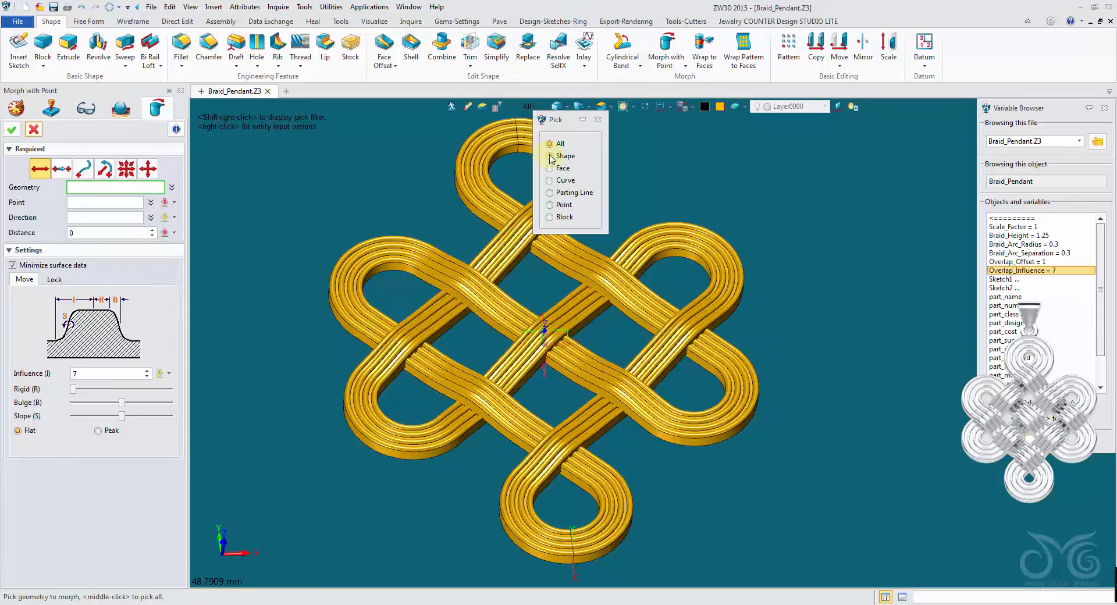
{"action": "left_click", "coordinate": [550, 156]}
{"action": "left_click", "coordinate": [488, 162]}
{"action": "left_click", "coordinate": [488, 161]}
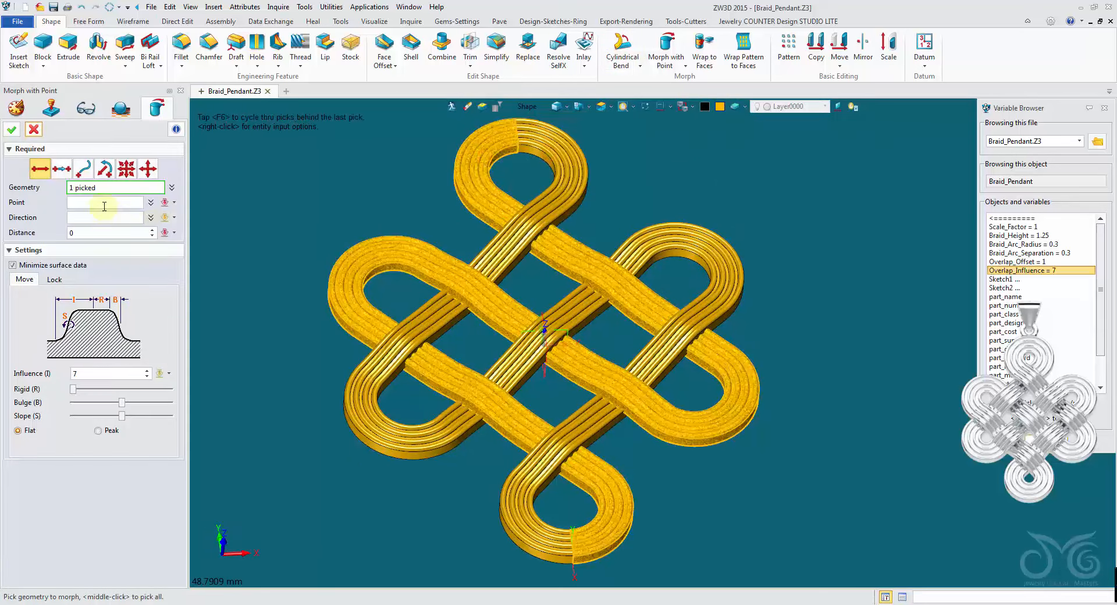
Set the morph direction to the -Z axis and link its distance and influence to Overlap_Offset and Overlap_Influence
{"action": "left_click", "coordinate": [174, 218]}
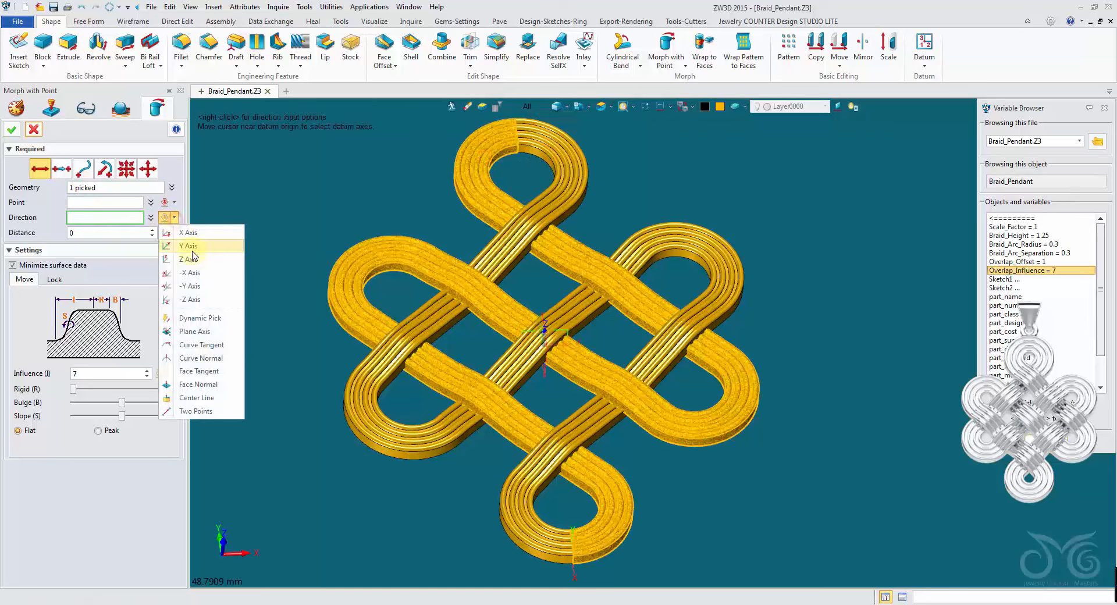
{"action": "left_click", "coordinate": [196, 299]}
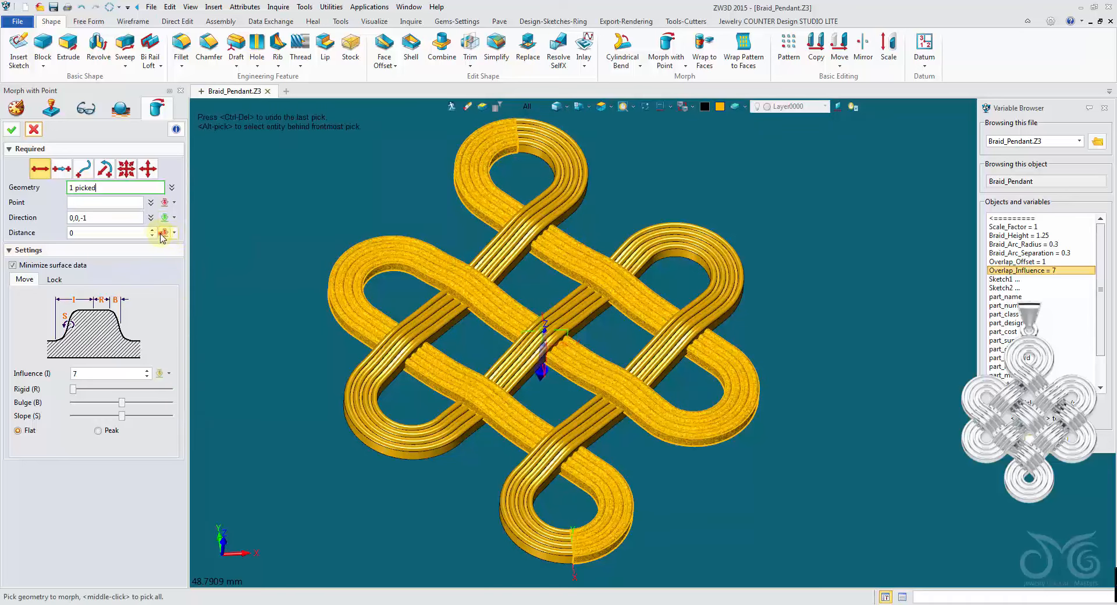
{"action": "left_click", "coordinate": [161, 233]}
{"action": "left_click", "coordinate": [185, 282]}
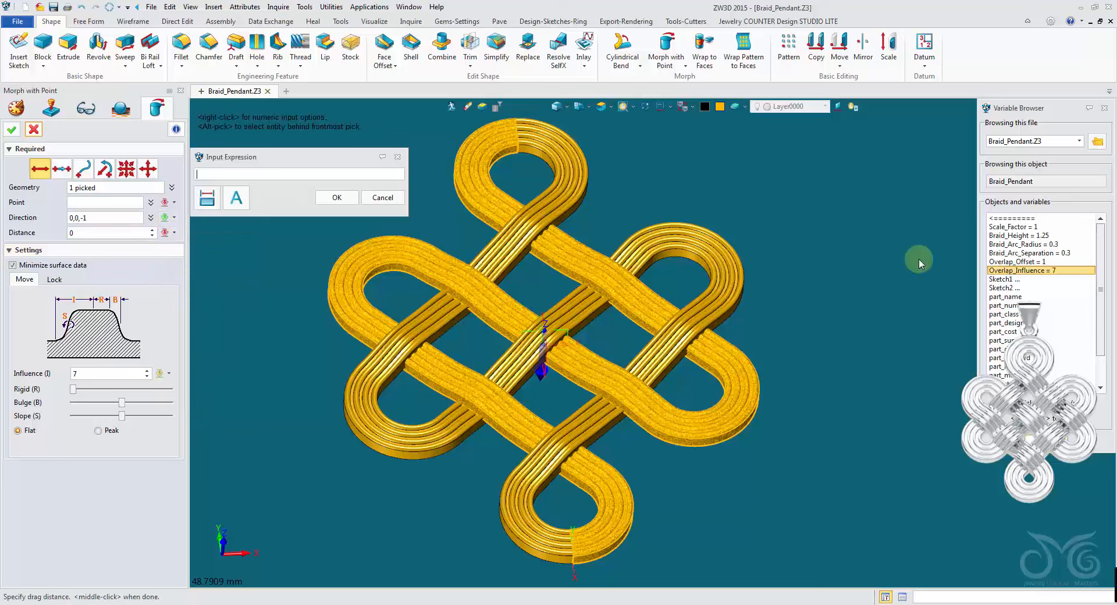
{"action": "double_click", "coordinate": [1000, 261]}
{"action": "left_click", "coordinate": [339, 198]}
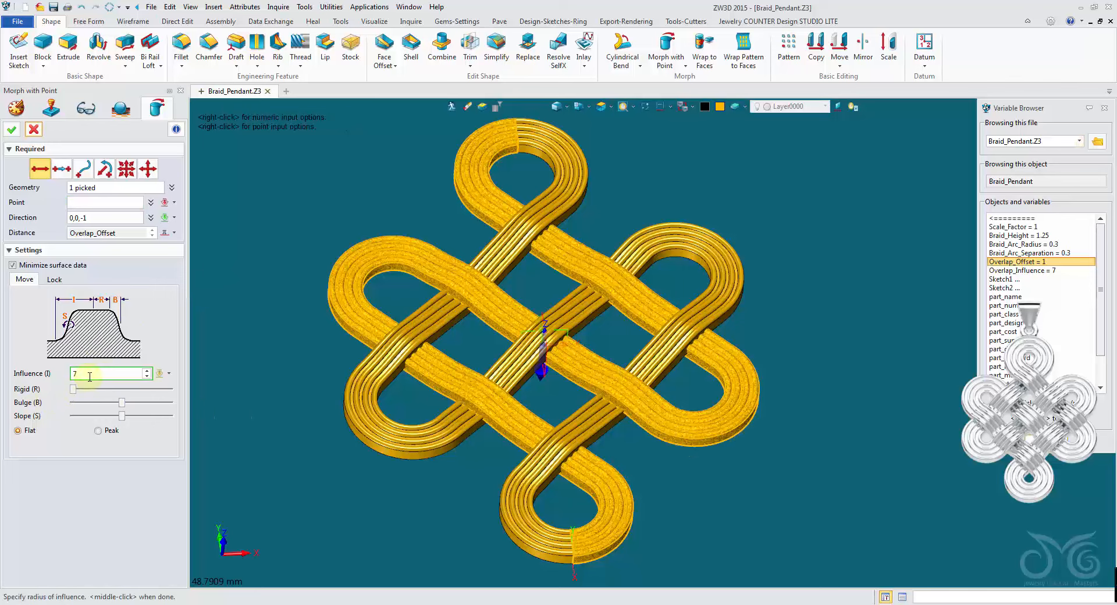
{"action": "double_click", "coordinate": [1023, 271]}
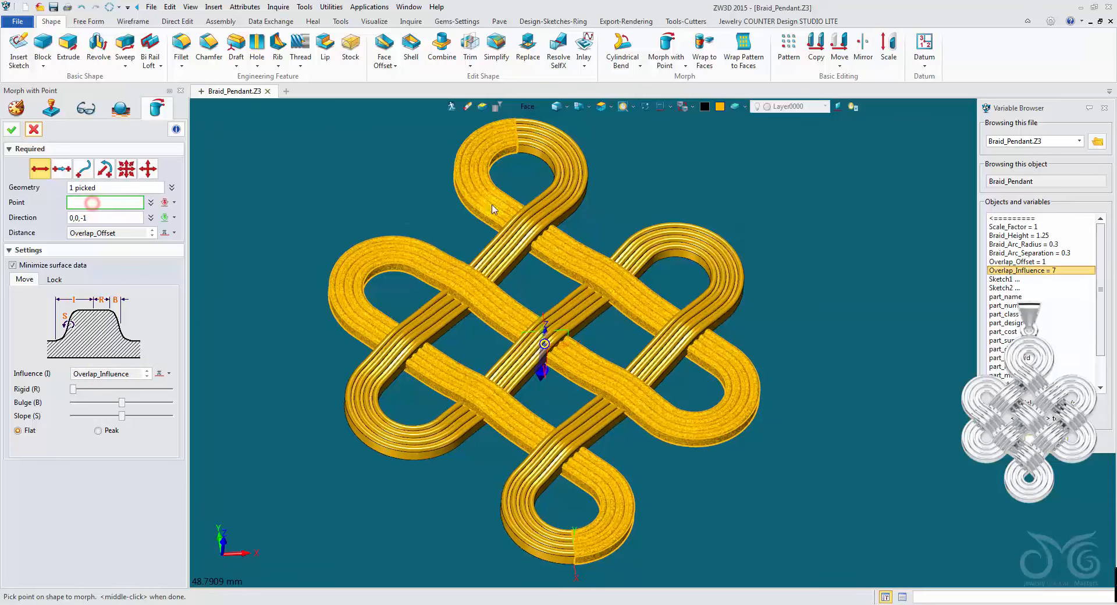
From the bottom view, place downward morph points on the second strand at the leftmost crossing and the central crossing
{"action": "left_click", "coordinate": [605, 111]}
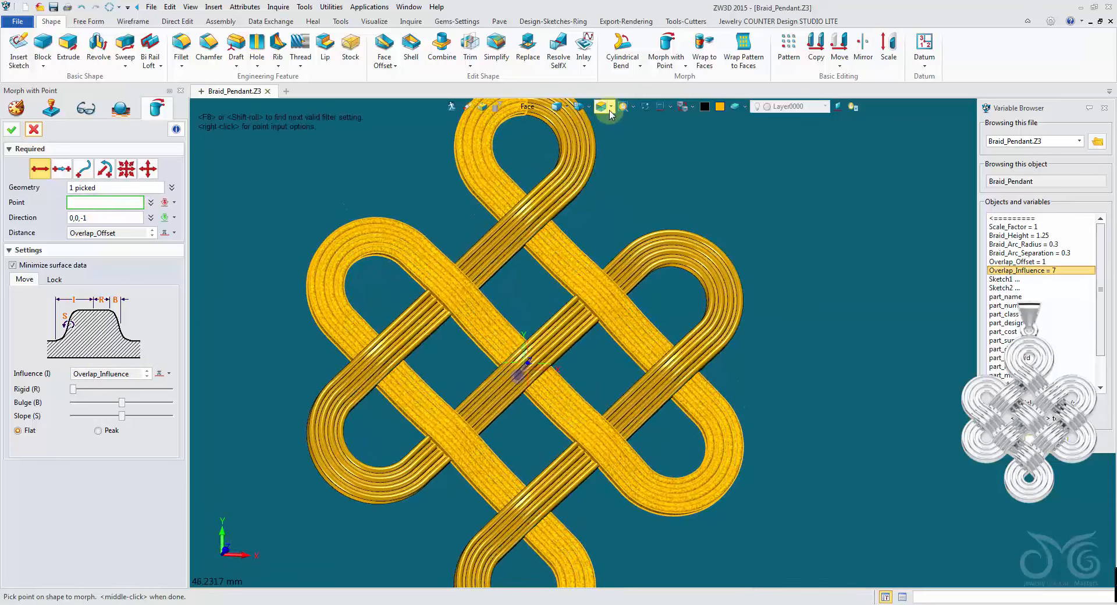
{"action": "left_click", "coordinate": [610, 108]}
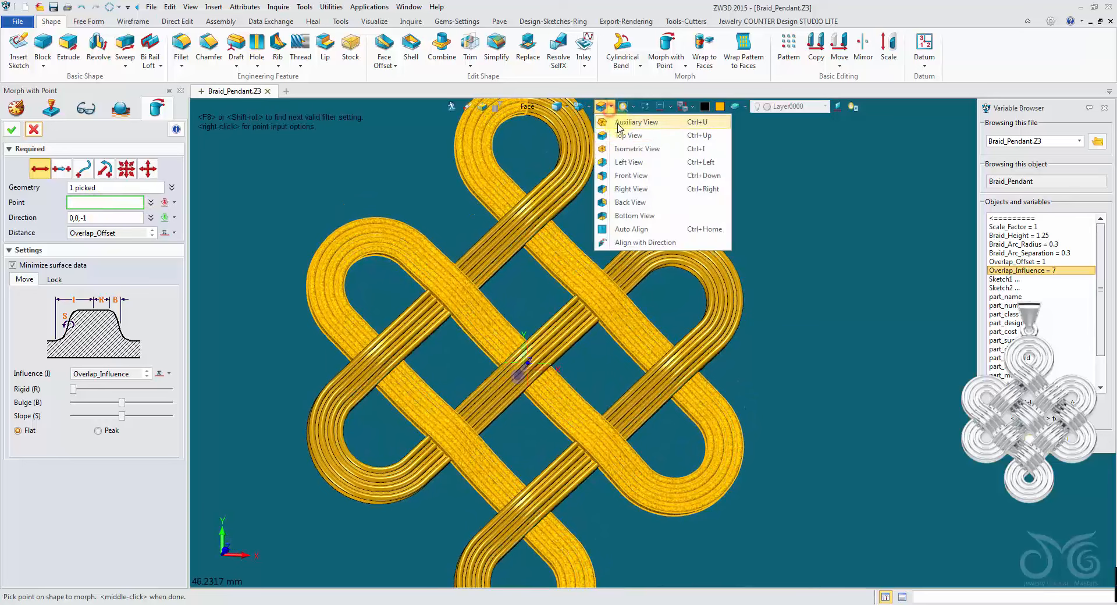
{"action": "left_click", "coordinate": [634, 215]}
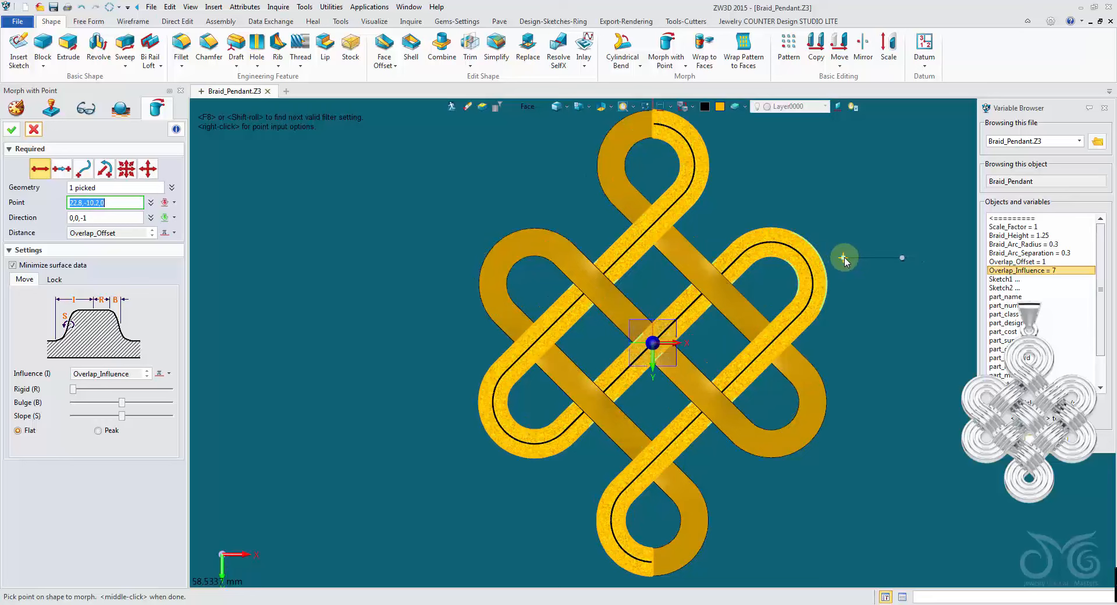
{"action": "right_click_drag", "start_coordinate": [841, 263], "coordinate": [581, 338]}
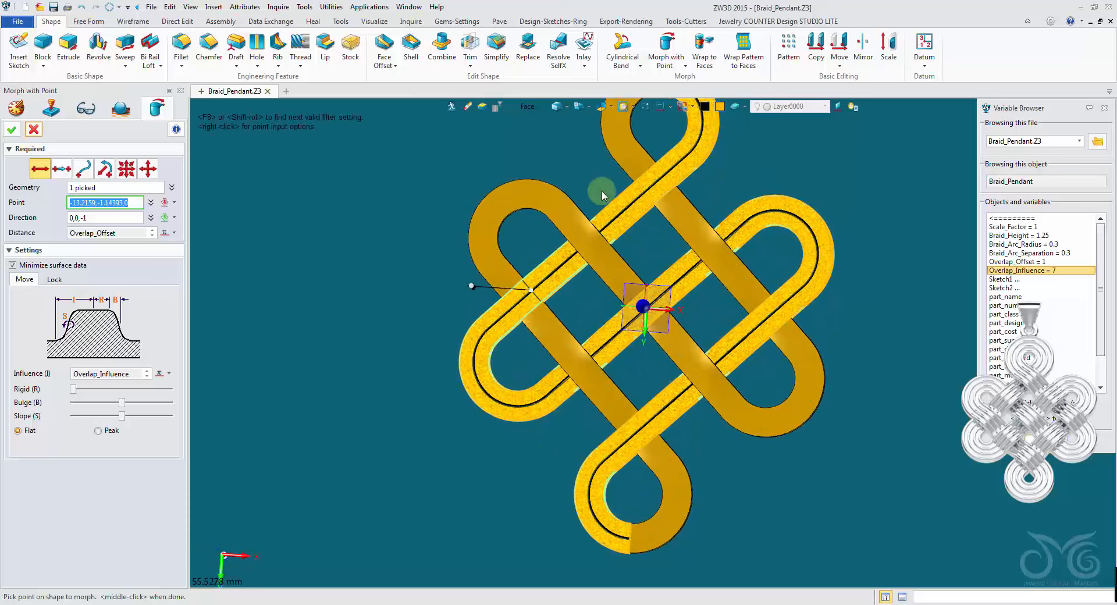
{"action": "left_click", "coordinate": [600, 111]}
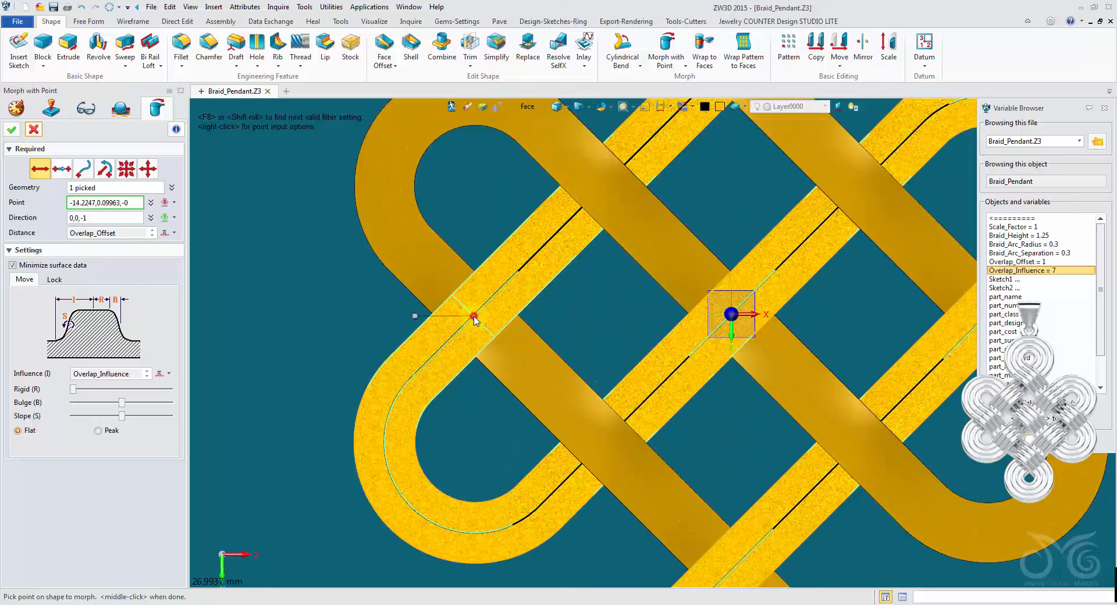
{"action": "left_click", "coordinate": [732, 314]}
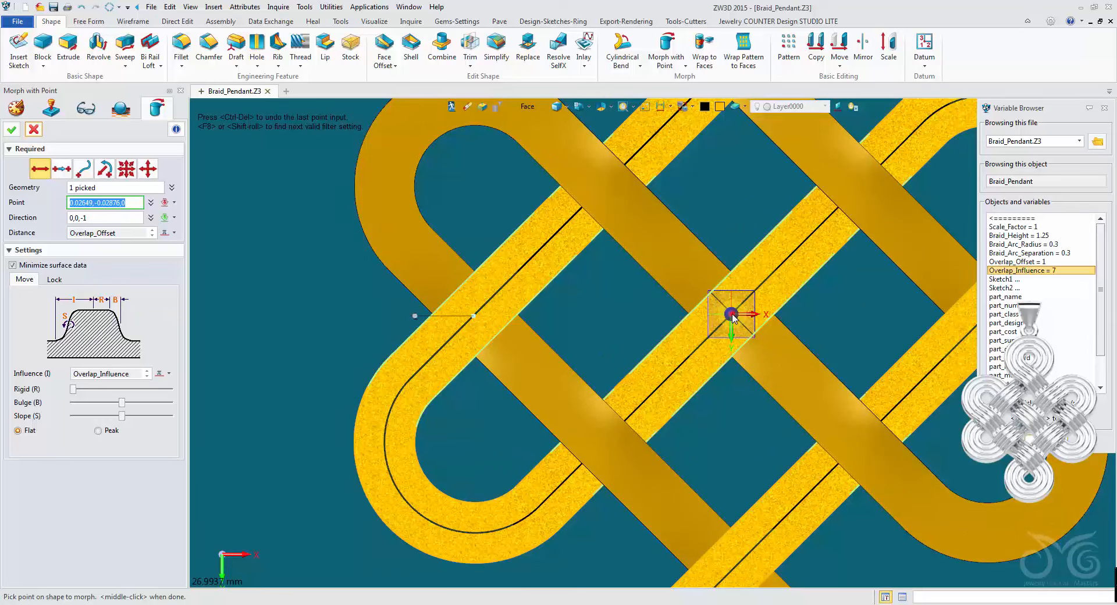
{"action": "left_click", "coordinate": [822, 364]}
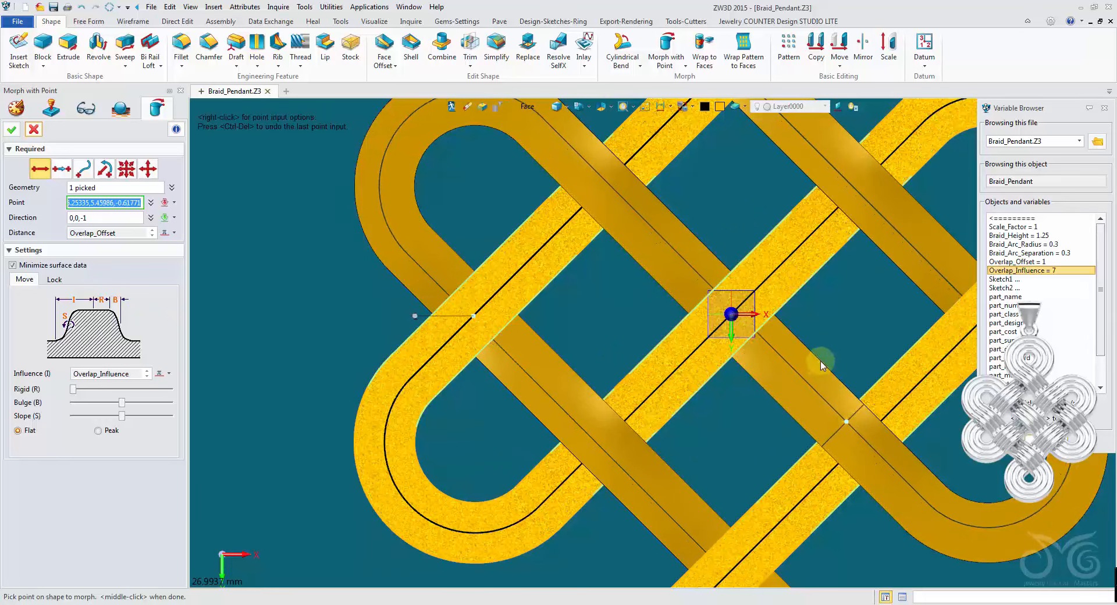
Place downward morph points on the second strand at the uppermost, rightmost and lowermost crossings of the bottom view
{"action": "right_click_drag", "start_coordinate": [822, 365], "coordinate": [650, 420]}
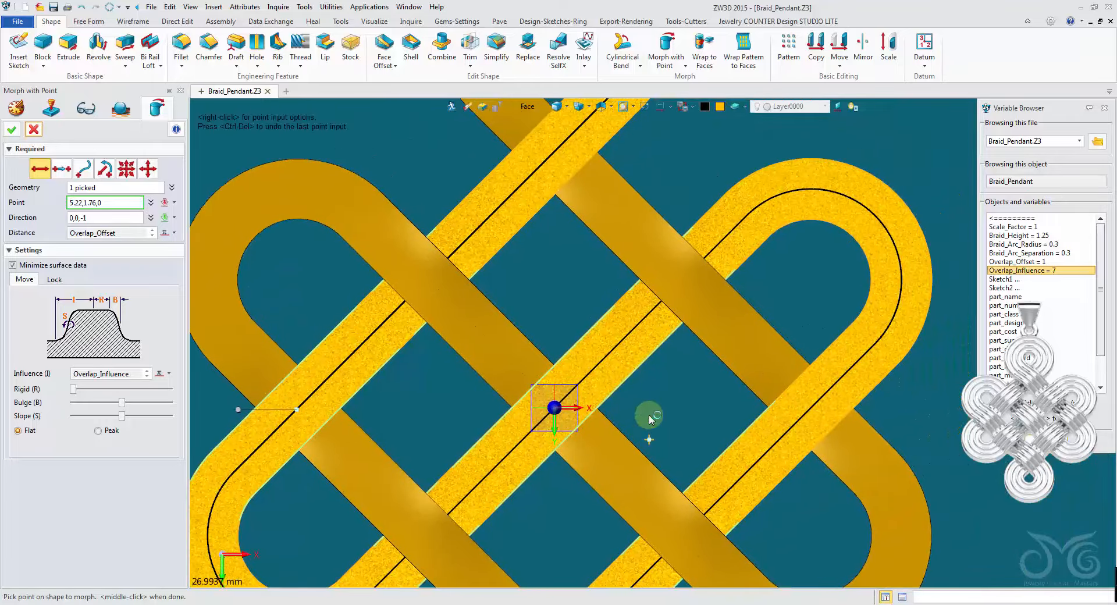
{"action": "left_click", "coordinate": [558, 152]}
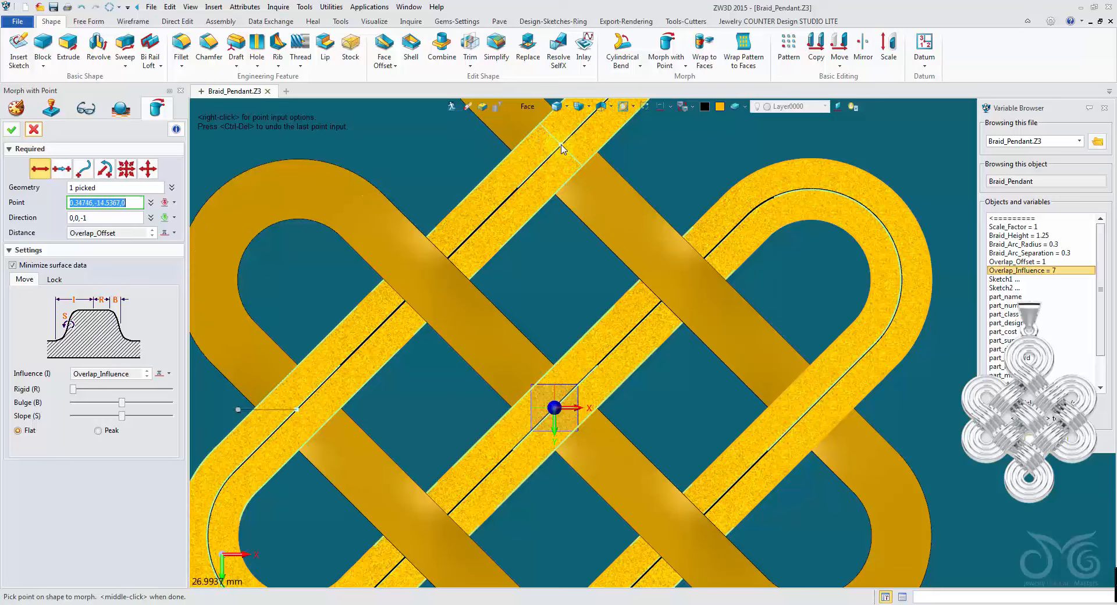
{"action": "left_click", "coordinate": [562, 147]}
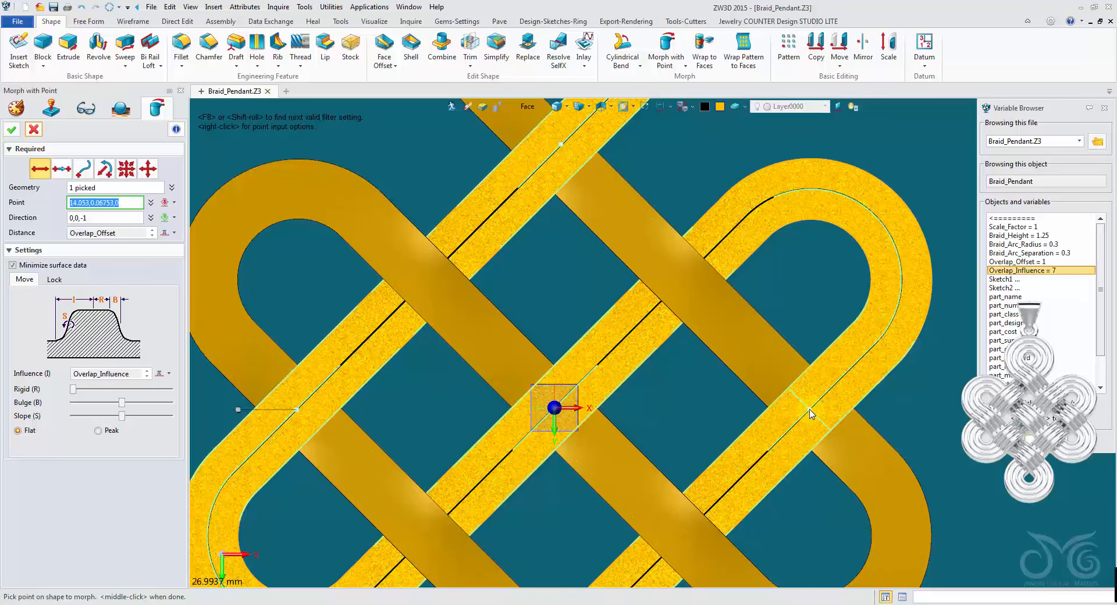
{"action": "left_click", "coordinate": [813, 414]}
{"action": "scroll", "coordinate": [813, 414], "scroll_direction": "down", "scroll_amount": 3}
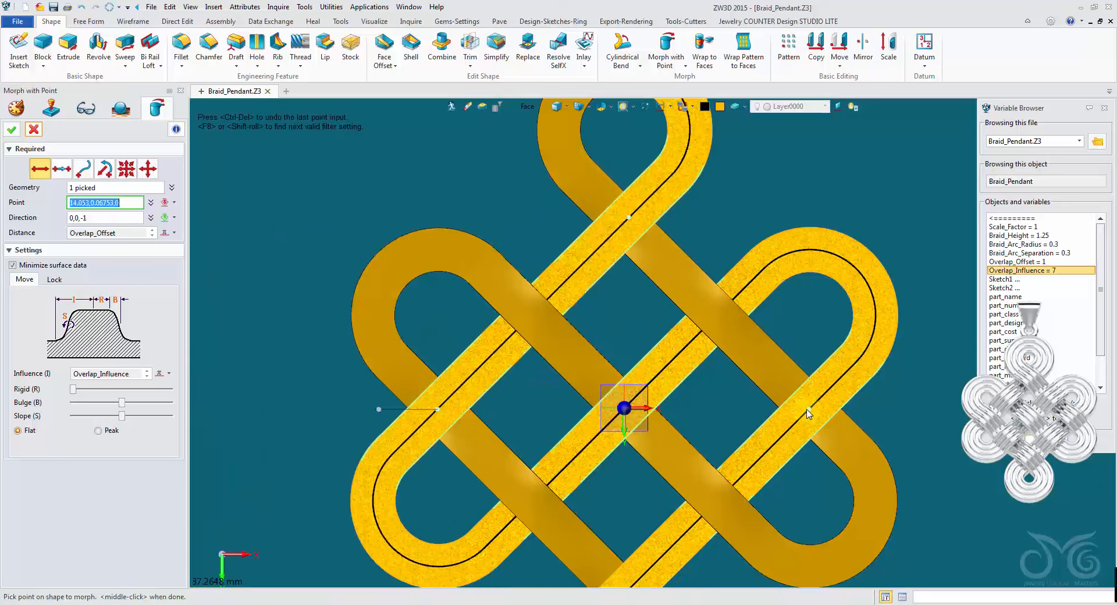
{"action": "scroll", "coordinate": [668, 453], "scroll_direction": "up", "scroll_amount": 2}
{"action": "scroll", "coordinate": [668, 452], "scroll_direction": "up", "scroll_amount": 2}
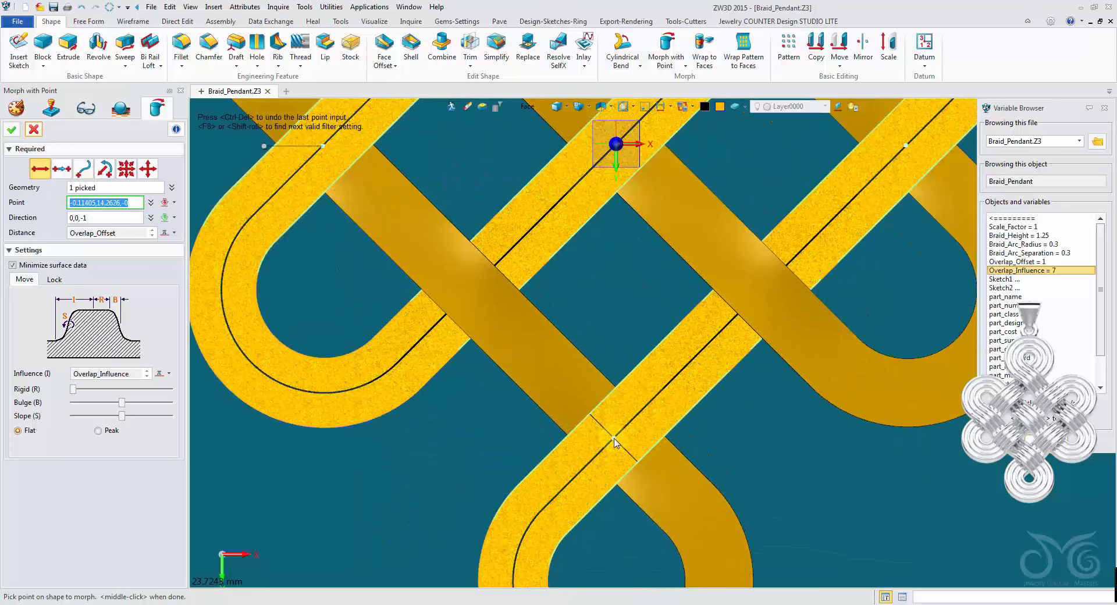
{"action": "left_click", "coordinate": [614, 438]}
Accept the second strand's downward morph and save the pendant file
{"action": "scroll", "coordinate": [614, 440], "scroll_direction": "down", "scroll_amount": 4}
{"action": "right_click_drag", "start_coordinate": [731, 455], "coordinate": [693, 432]}
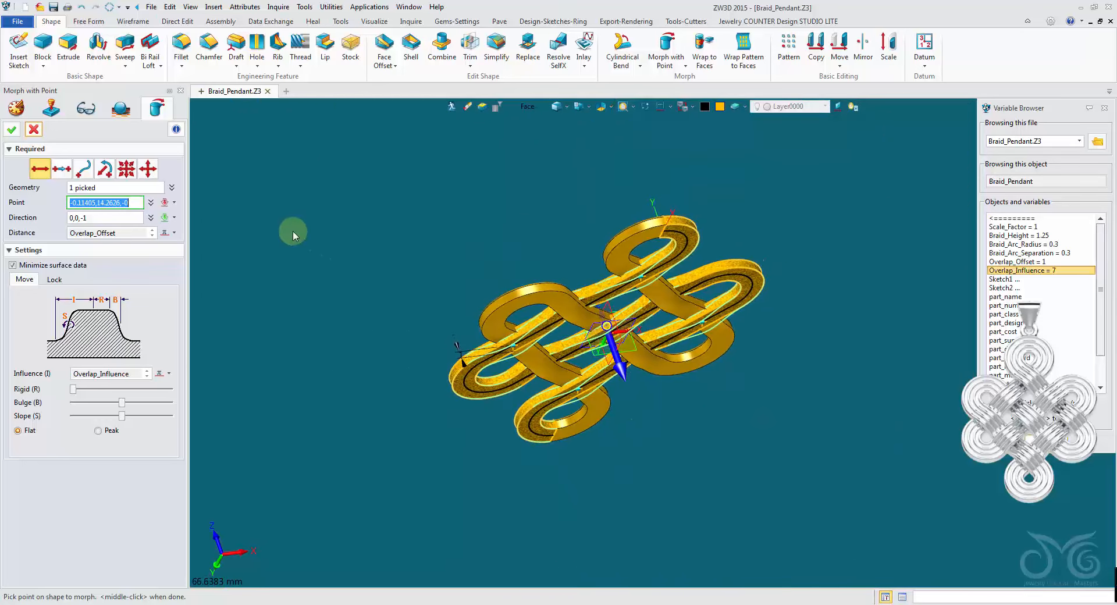
{"action": "left_click", "coordinate": [12, 130]}
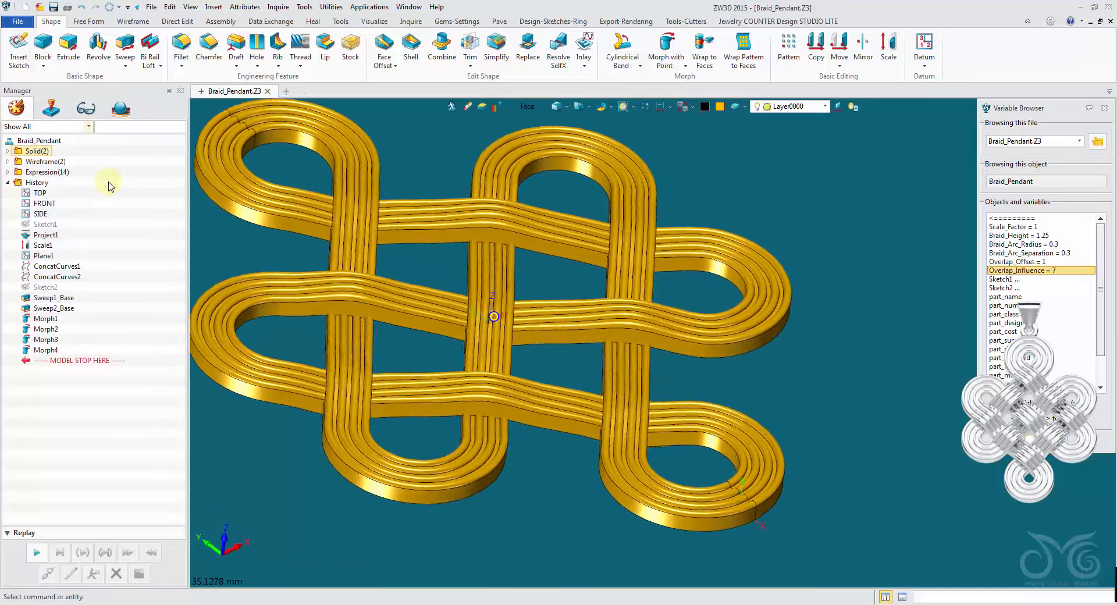
{"action": "left_click", "coordinate": [53, 7]}
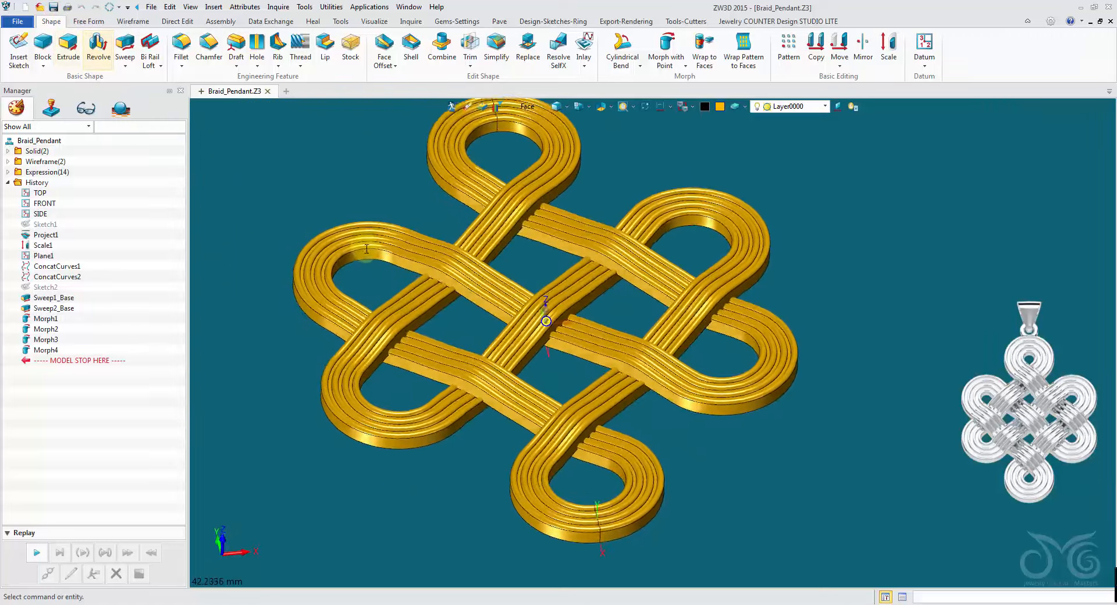
Set the Overlap_Offset driving parameter to 1.25 in the part attributes and apply it to the pendant
{"action": "left_click", "coordinate": [253, 7]}
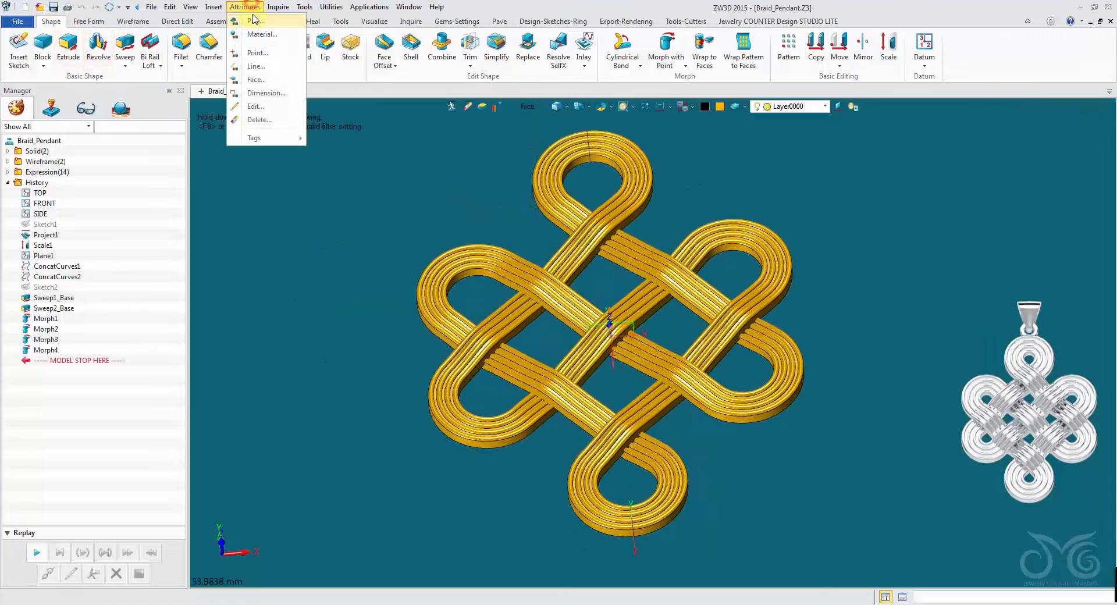
{"action": "left_click", "coordinate": [254, 22]}
{"action": "left_click", "coordinate": [367, 124]}
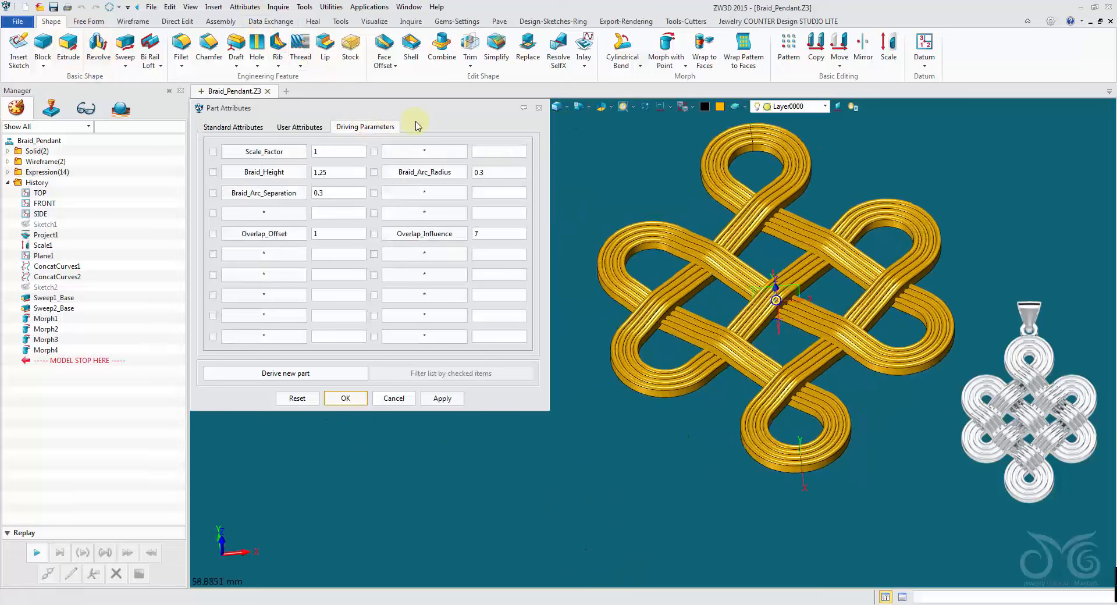
{"action": "left_click_drag", "start_coordinate": [389, 104], "coordinate": [313, 78]}
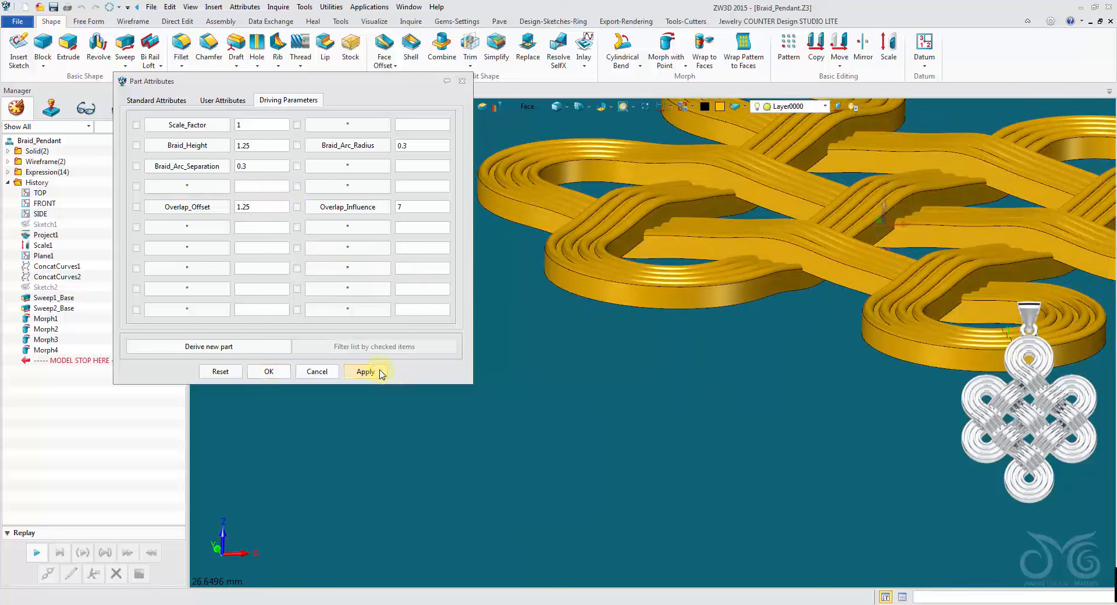
{"action": "left_click", "coordinate": [381, 373]}
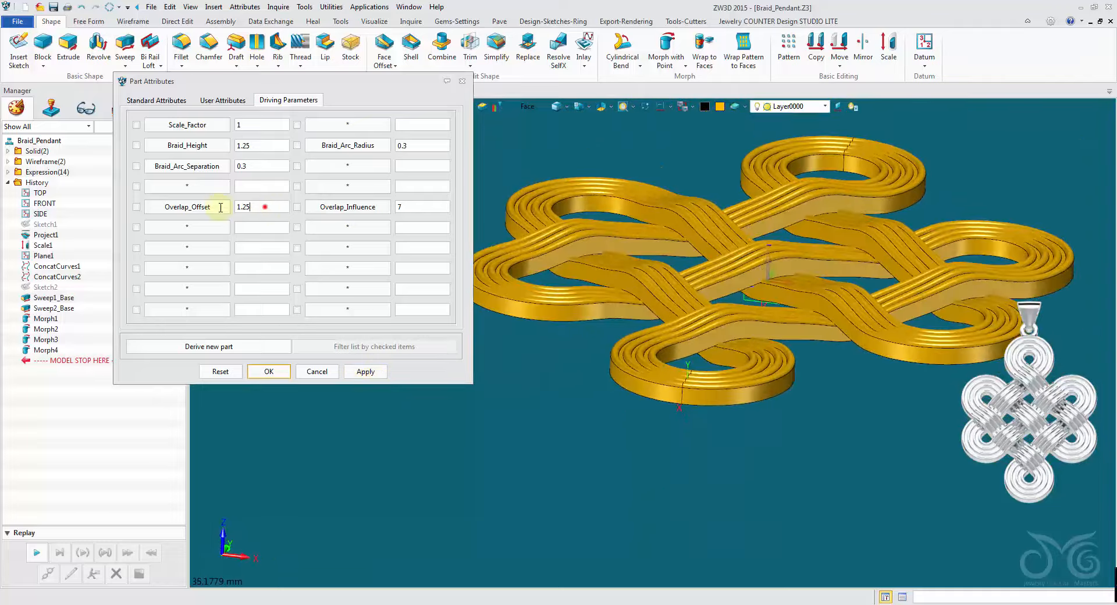
Try an Overlap_Offset of 1.5, and settle on an Overlap_Offset of 1.3 with an Overlap_Influence of 8 for the pendant
{"action": "double_click", "coordinate": [265, 207]}
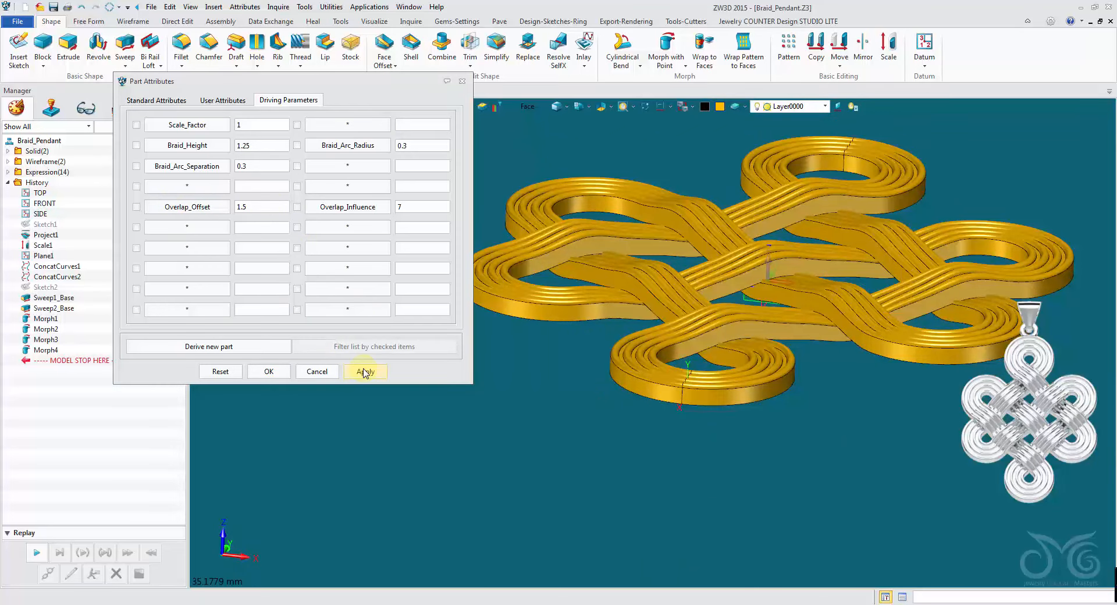
{"action": "left_click", "coordinate": [364, 373]}
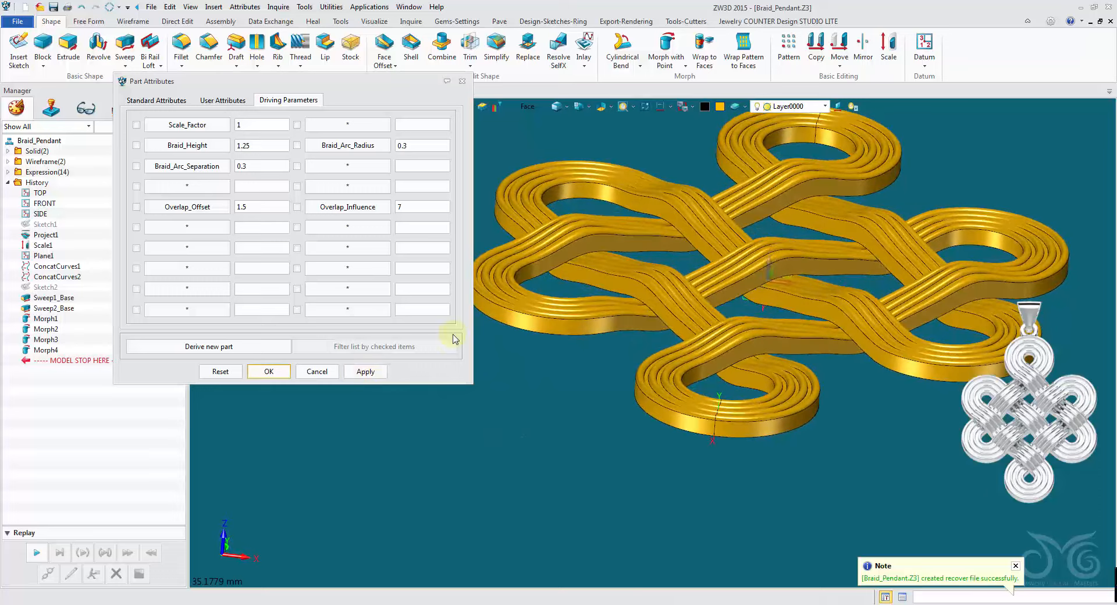
{"action": "double_click", "coordinate": [419, 206]}
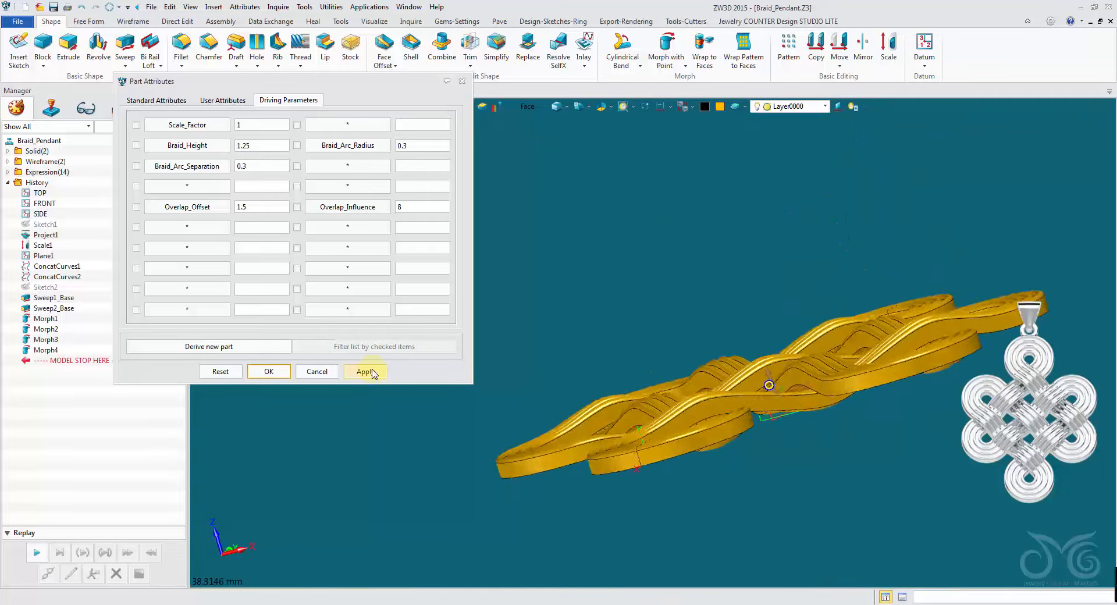
{"action": "double_click", "coordinate": [242, 206]}
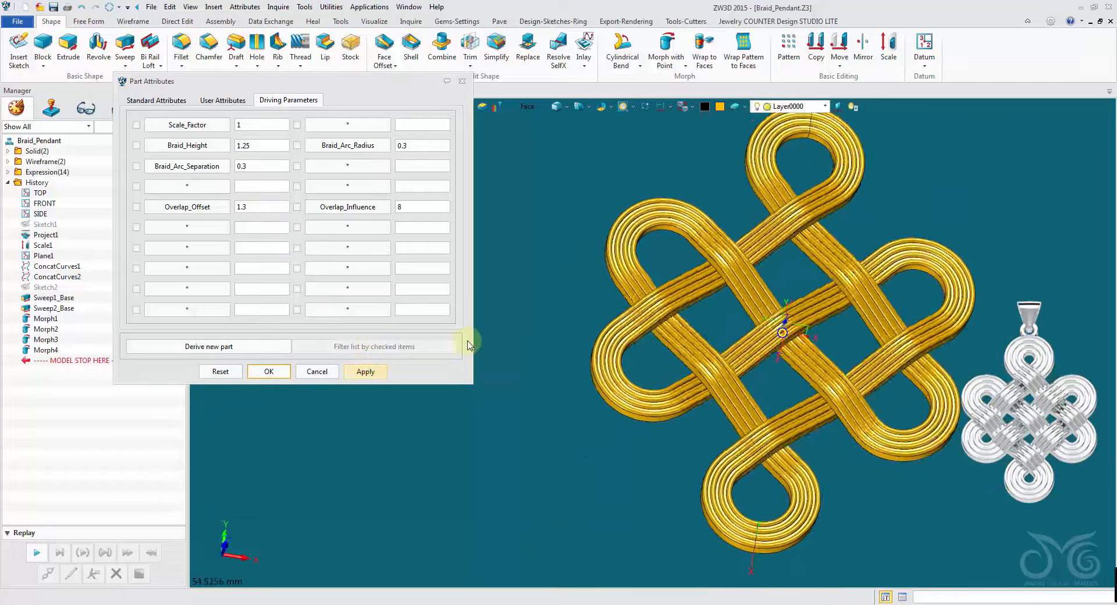
Test the pendant at Scale_Factor values of 1.5 and 0.5, applying each in the driving parameters
{"action": "left_click", "coordinate": [261, 126]}
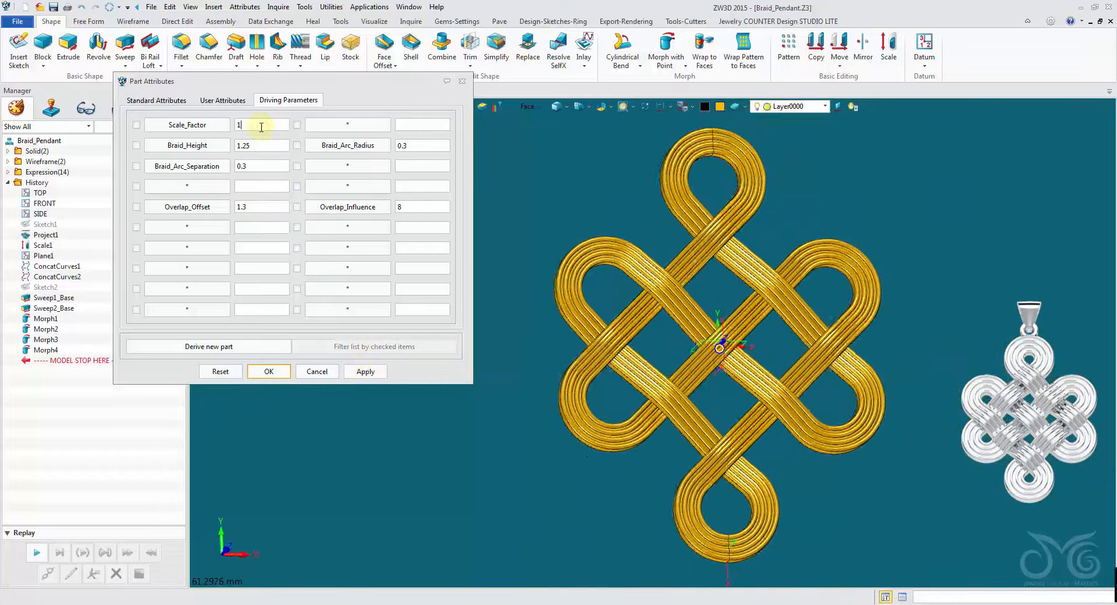
{"action": "type", "text": "."}
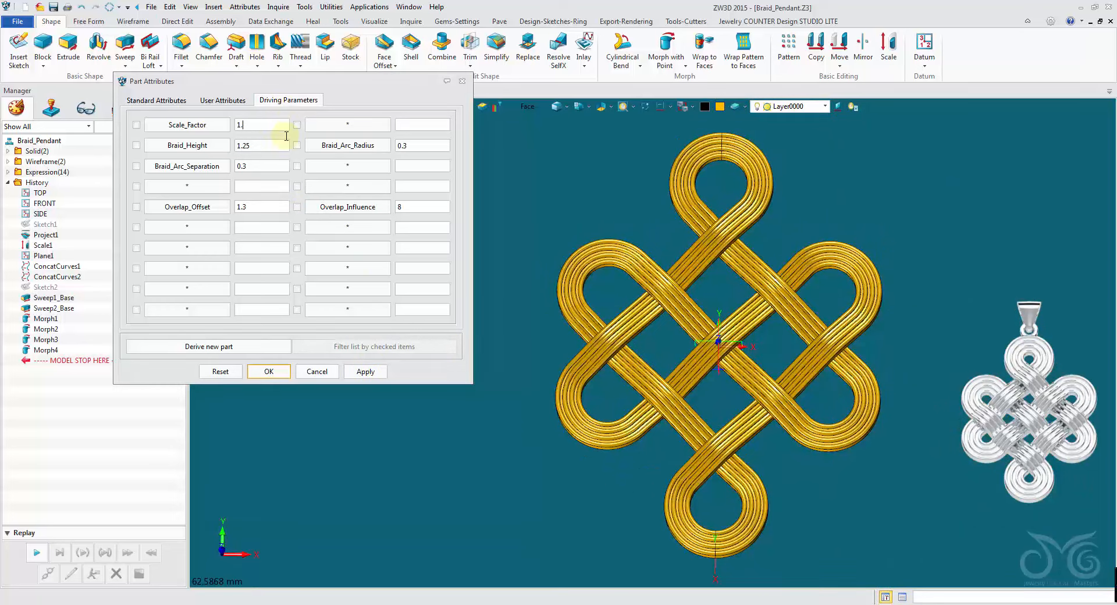
{"action": "type", "text": "5"}
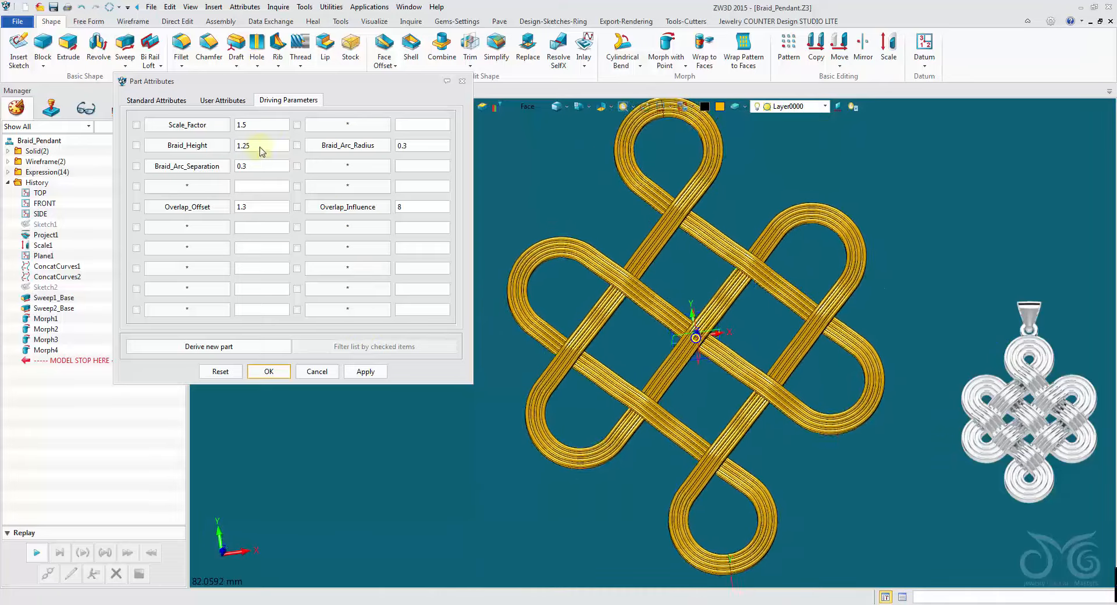
{"action": "left_click", "coordinate": [267, 124]}
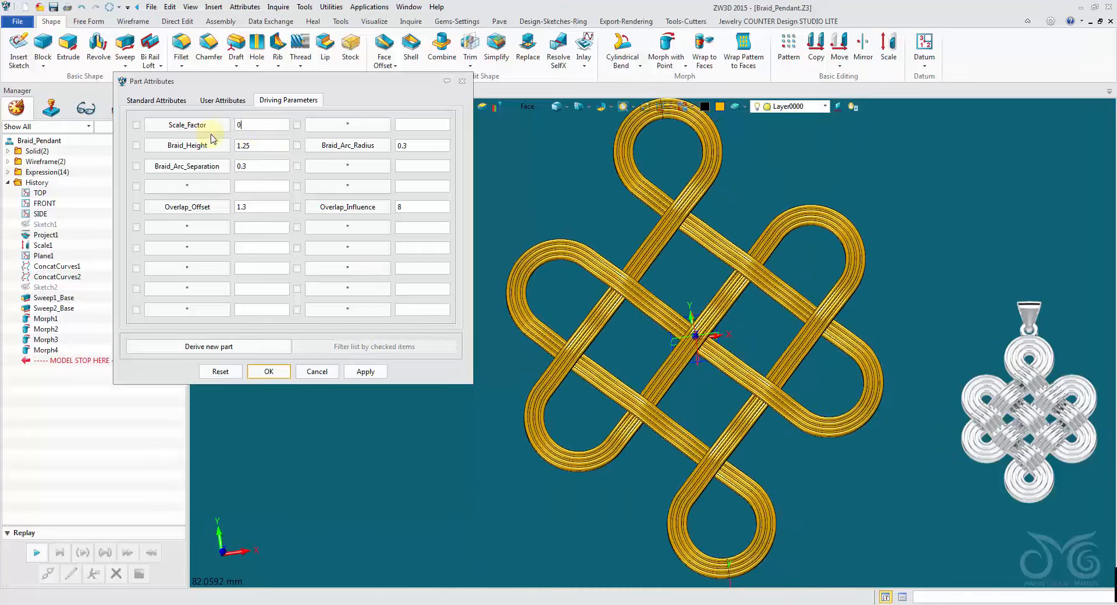
{"action": "left_click", "coordinate": [354, 374]}
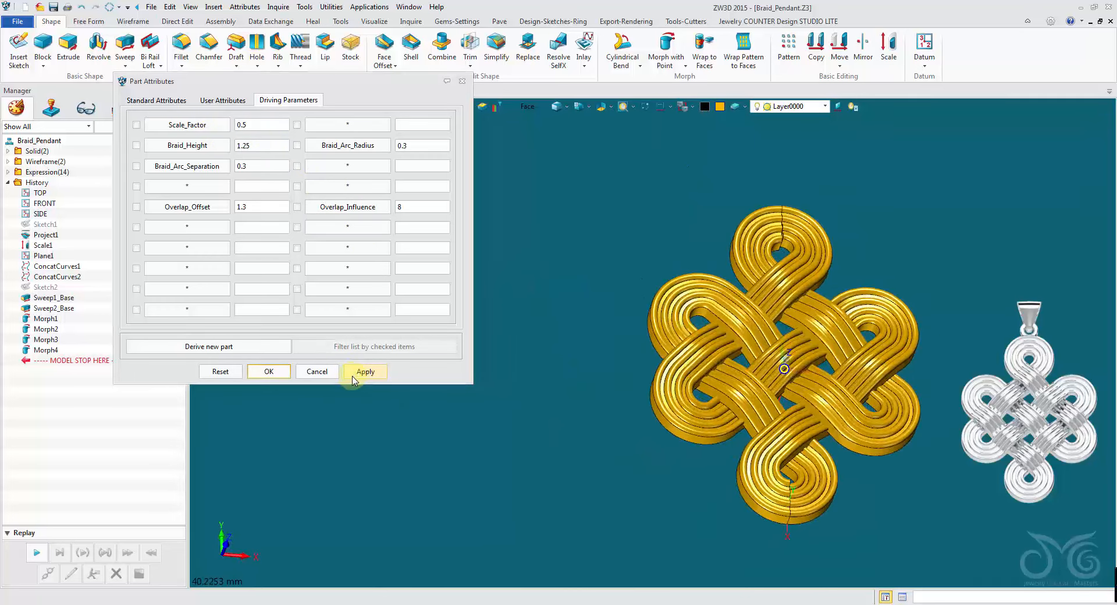
Restore the pendant's Scale_Factor to 1, apply it and accept the part attributes
{"action": "left_click", "coordinate": [278, 125]}
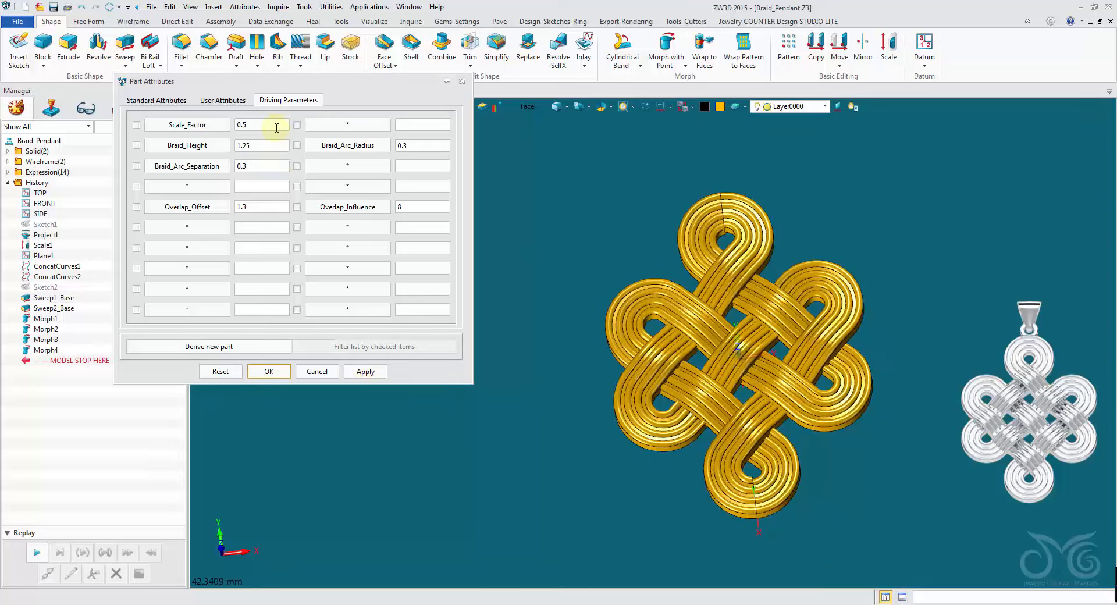
{"action": "type", "text": "1"}
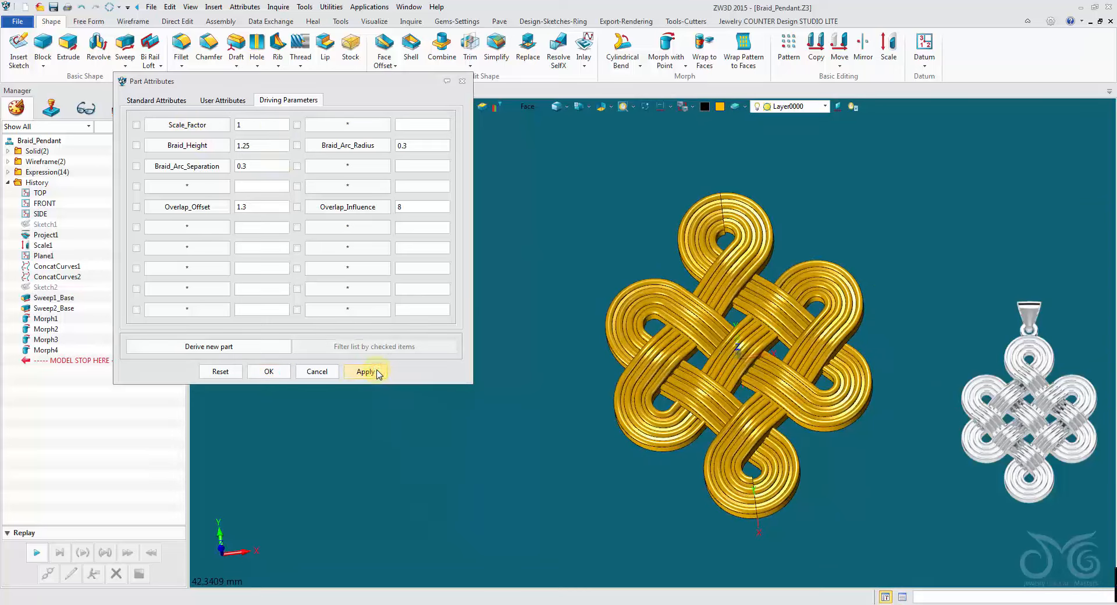
{"action": "left_click", "coordinate": [377, 371]}
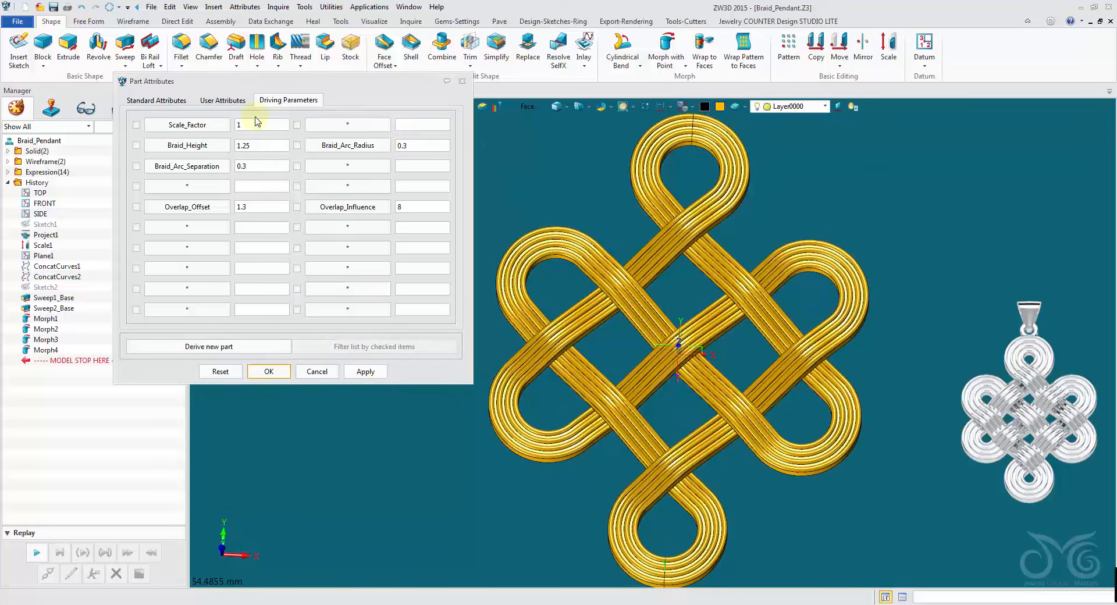
{"action": "left_click", "coordinate": [277, 370]}
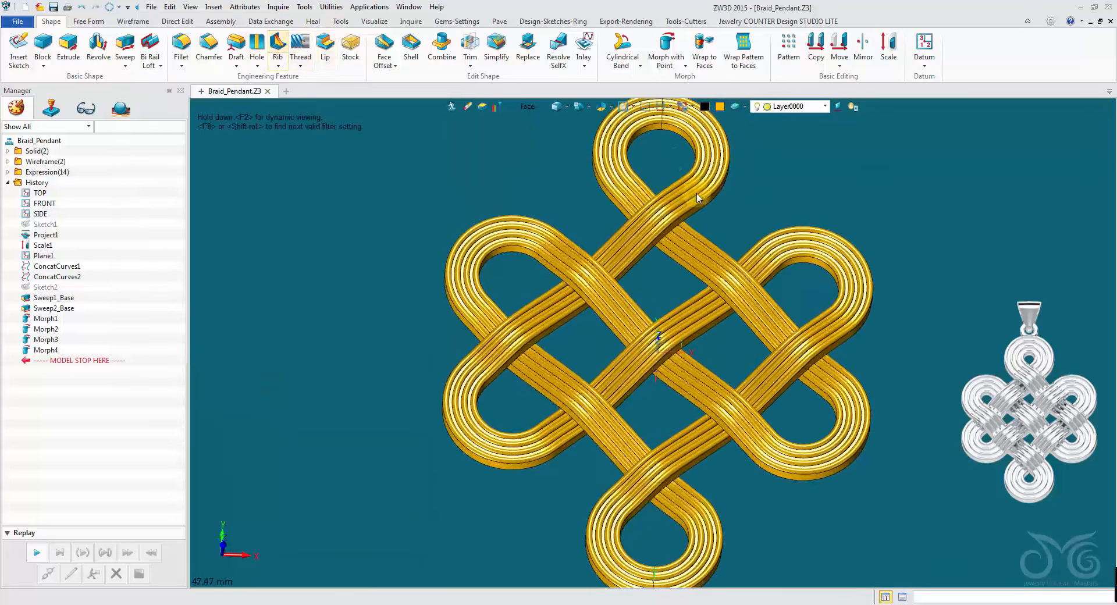
Limit picking to shapes and combine the two braid strands into one solid with an Add operation, without a boundary
{"action": "left_click", "coordinate": [527, 106]}
{"action": "left_click", "coordinate": [560, 212]}
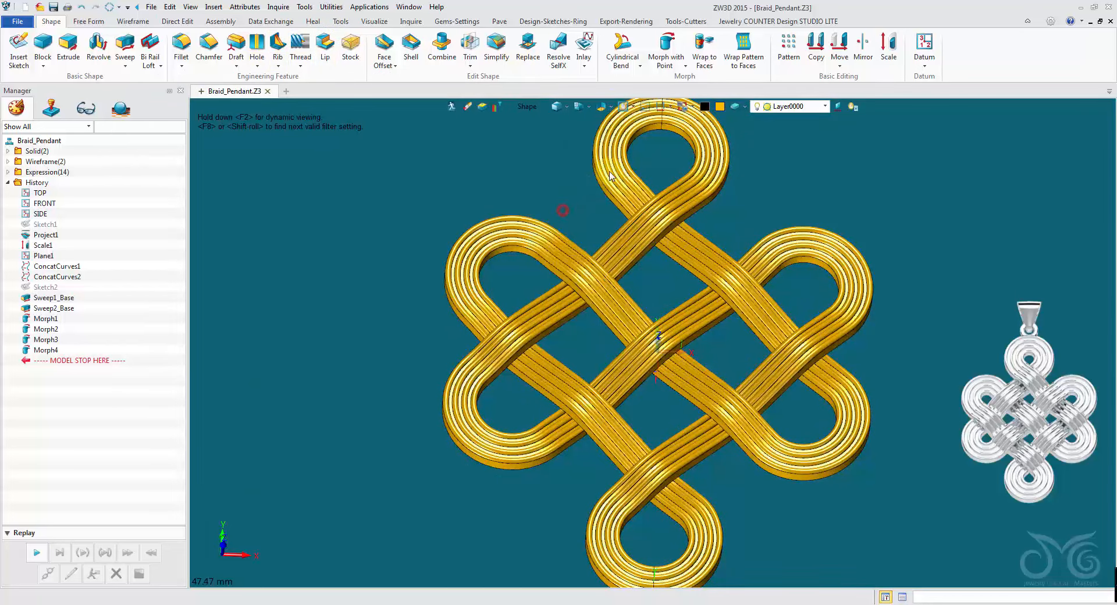
{"action": "scroll", "coordinate": [603, 165], "scroll_direction": "down", "scroll_amount": 2}
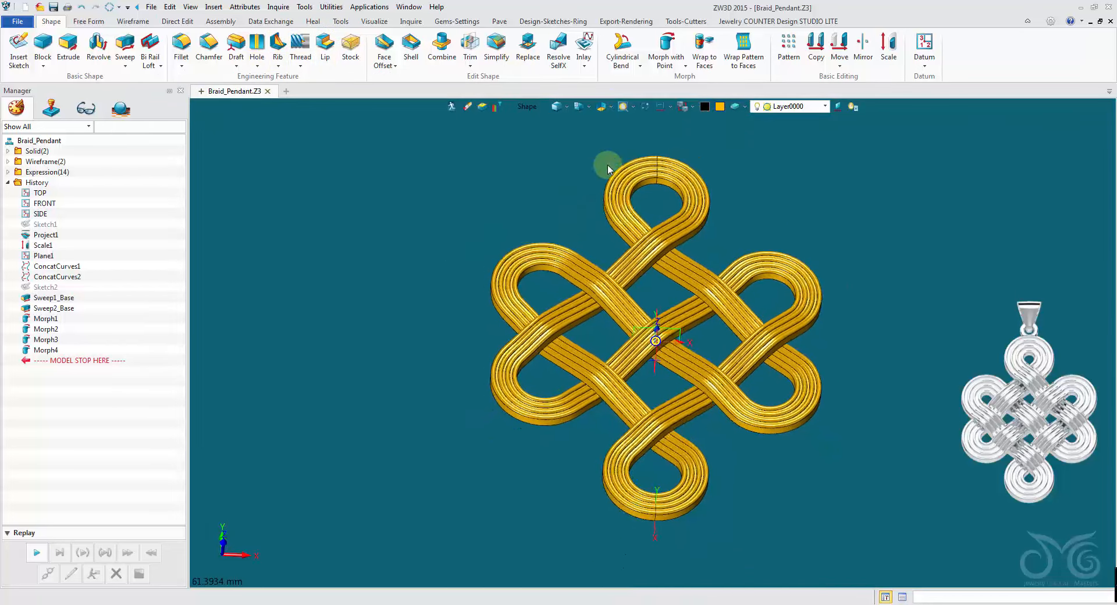
{"action": "left_click", "coordinate": [332, 7]}
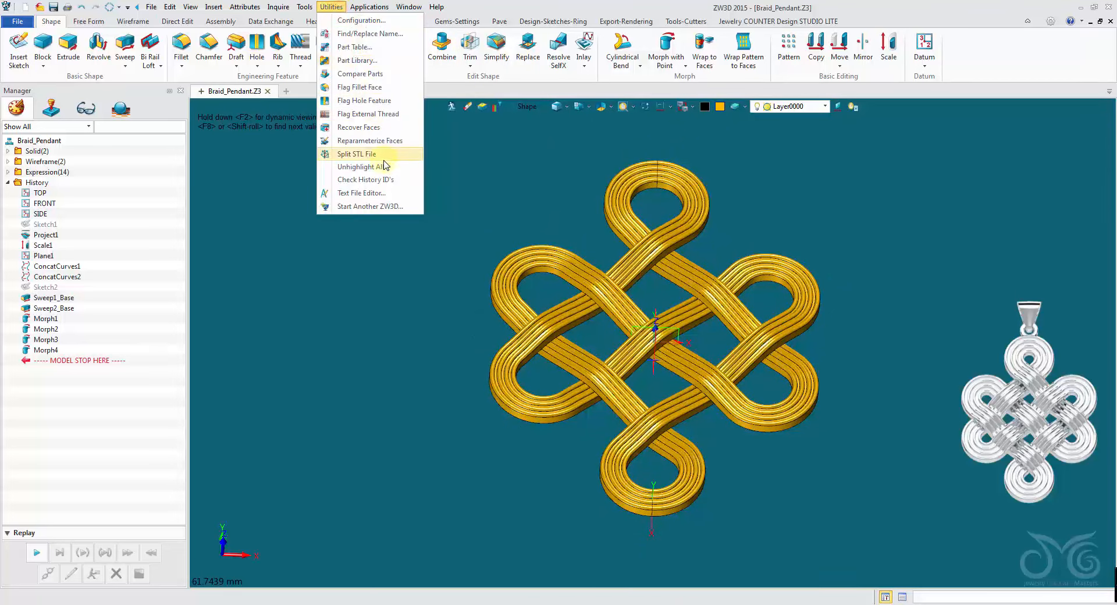
{"action": "left_click", "coordinate": [476, 167]}
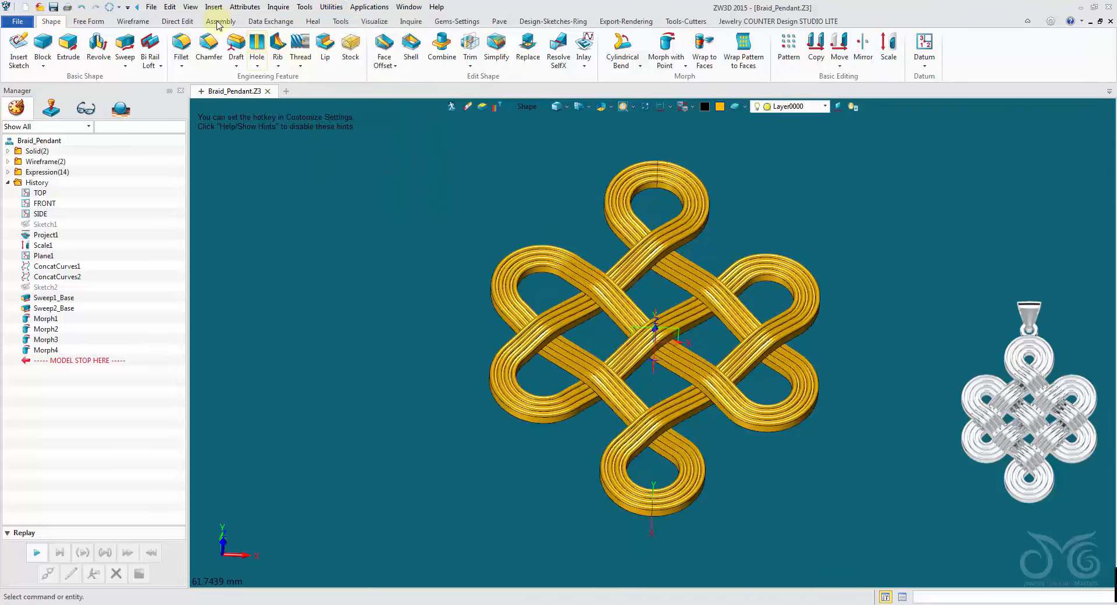
{"action": "left_click", "coordinate": [445, 51]}
{"action": "left_click", "coordinate": [620, 183]}
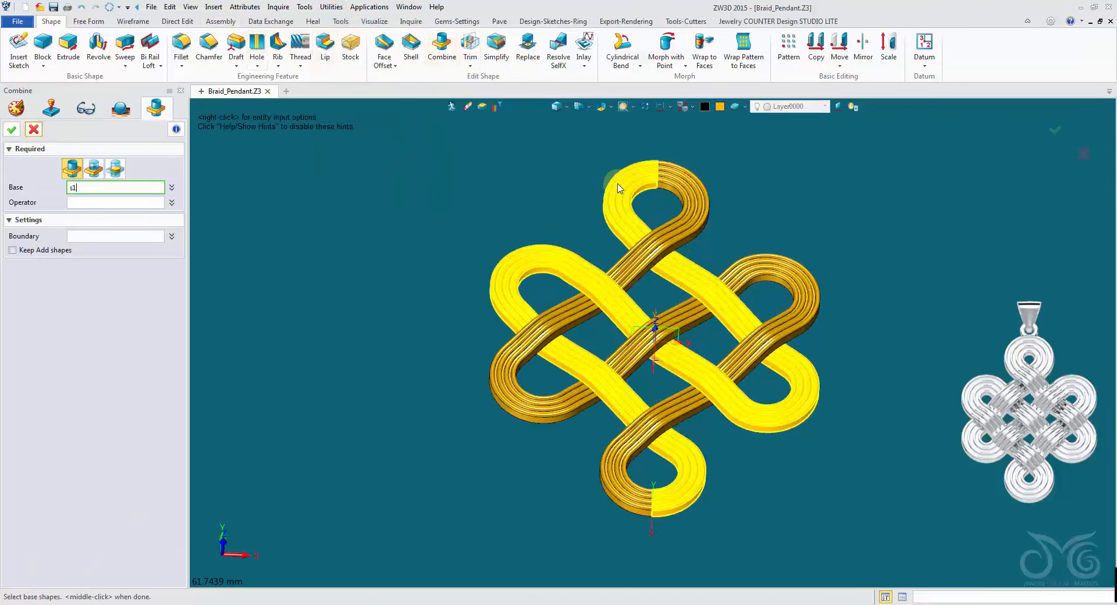
{"action": "left_click", "coordinate": [690, 177]}
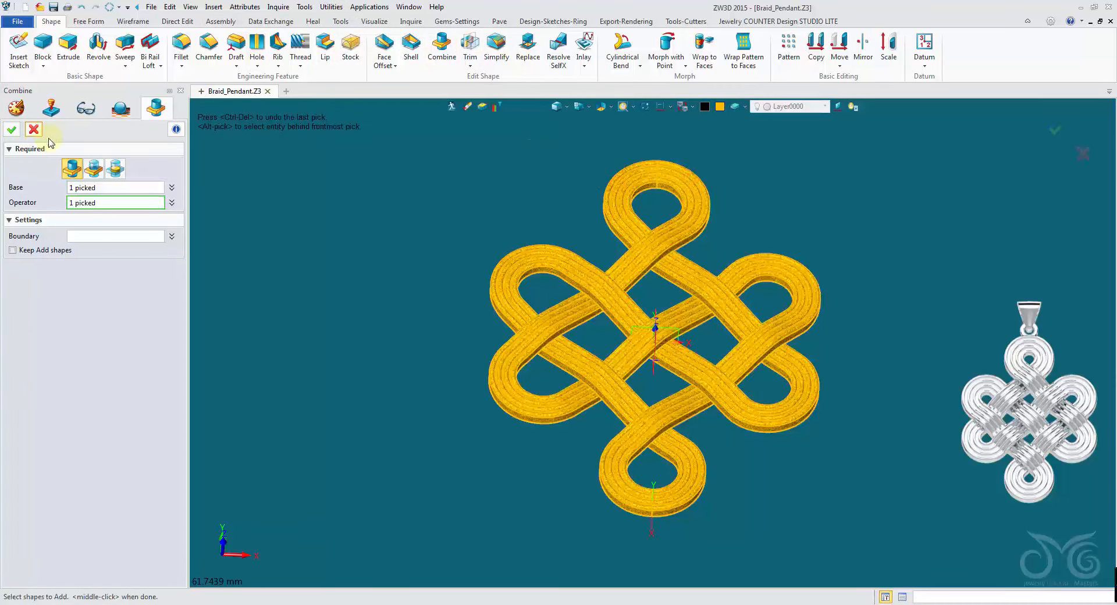
{"action": "left_click", "coordinate": [12, 129]}
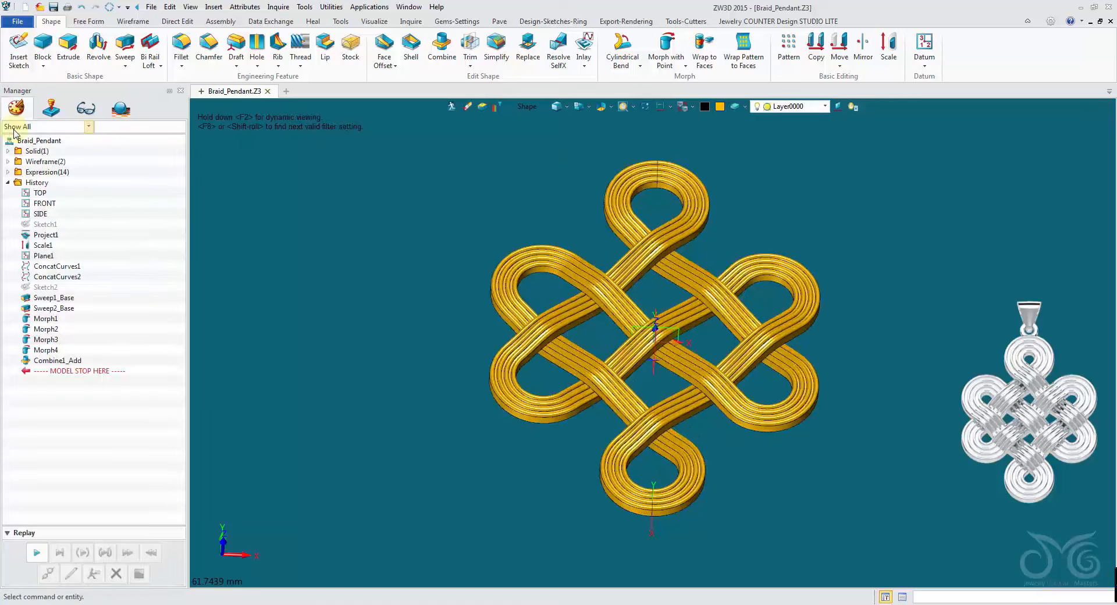
Check the combined braid from several angles and roll the model history back to just after Plane1, before ConcatCurves1
{"action": "left_click", "coordinate": [588, 203]}
{"action": "right_click_drag", "start_coordinate": [428, 170], "coordinate": [611, 229]}
{"action": "left_click", "coordinate": [462, 238]}
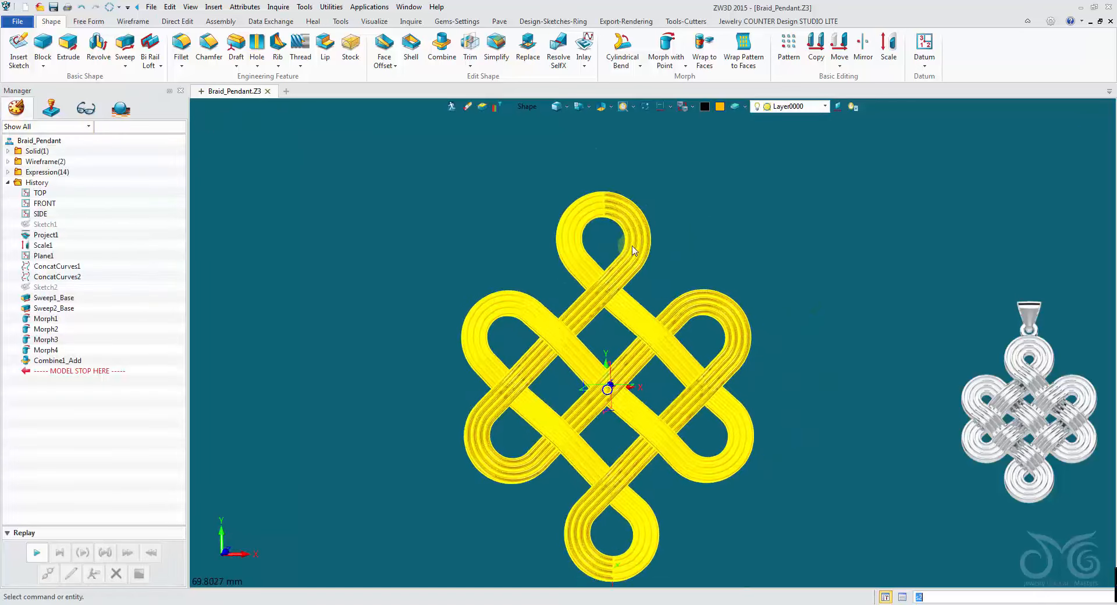
{"action": "scroll", "coordinate": [632, 245], "scroll_direction": "down", "scroll_amount": 2}
{"action": "right_click_drag", "start_coordinate": [714, 228], "coordinate": [715, 231]}
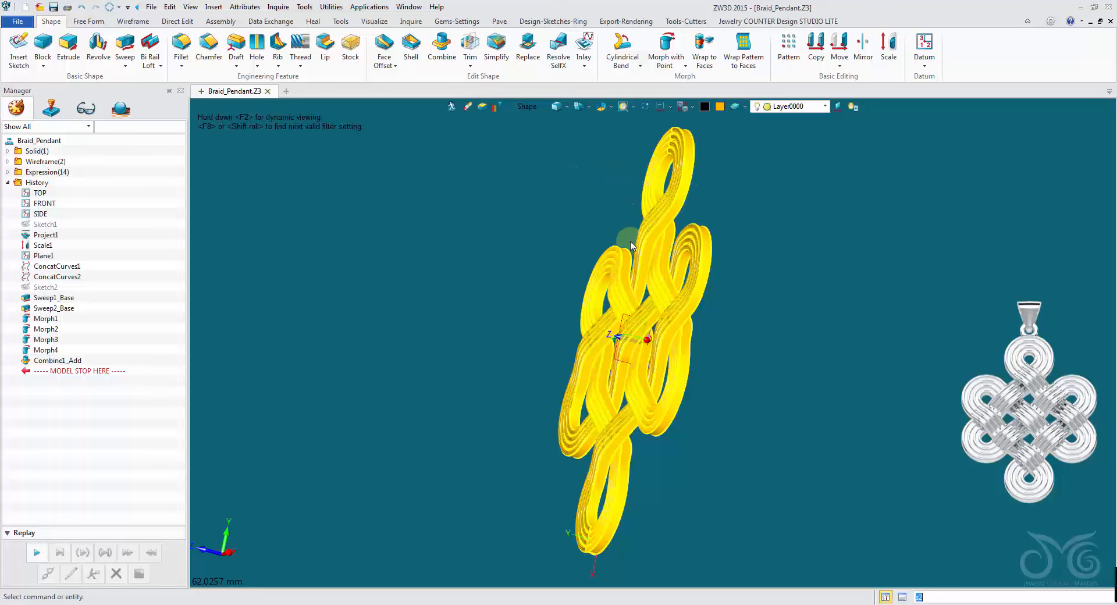
{"action": "right_click_drag", "start_coordinate": [559, 373], "coordinate": [522, 288]}
{"action": "left_click_drag", "start_coordinate": [84, 373], "coordinate": [105, 300]}
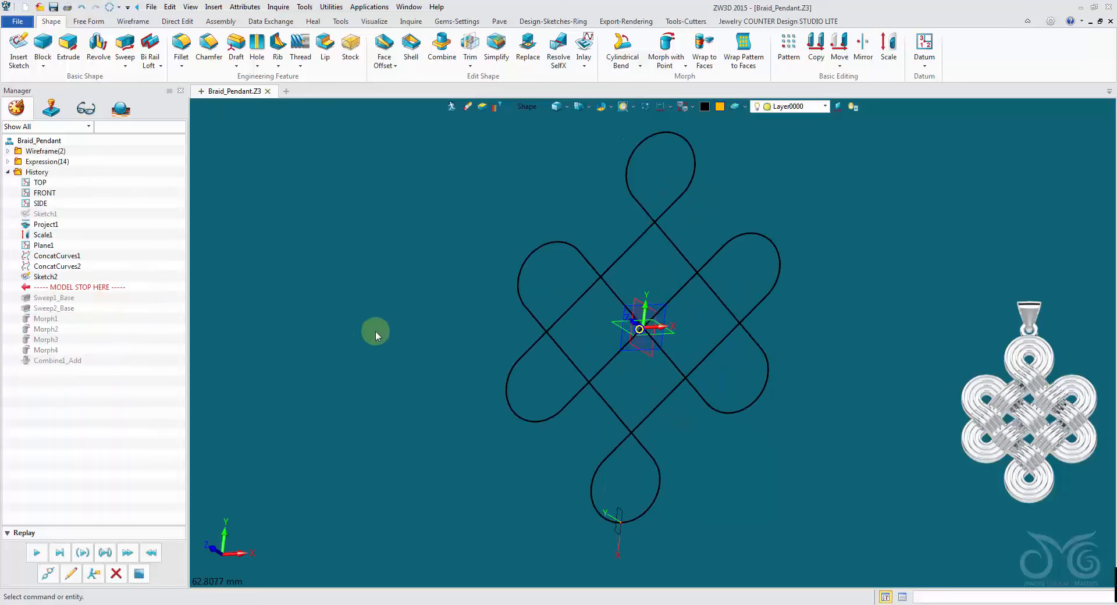
{"action": "right_click_drag", "start_coordinate": [606, 290], "coordinate": [633, 235]}
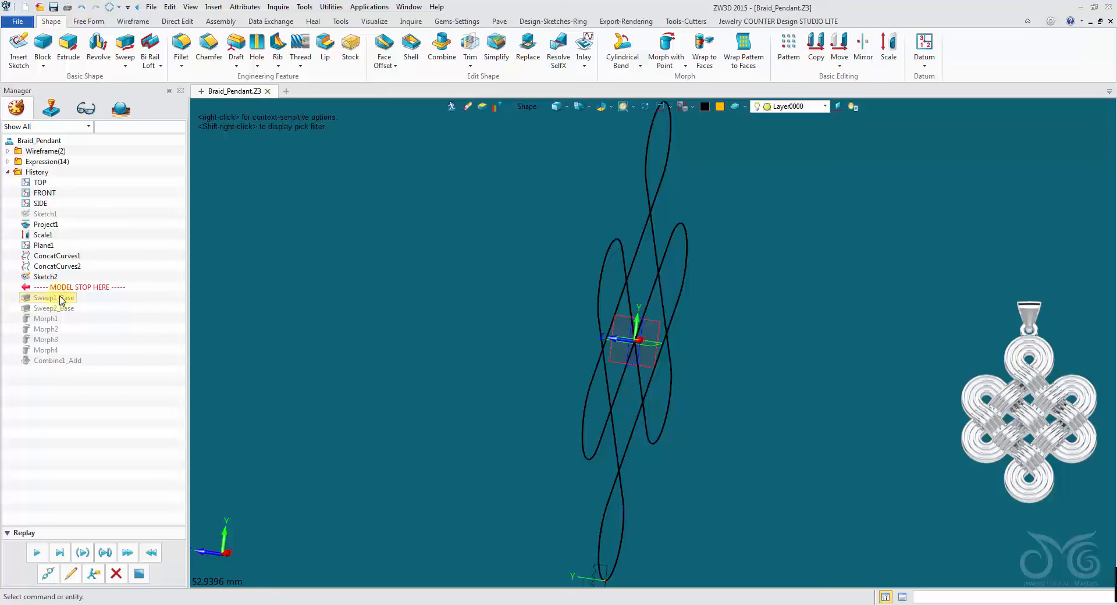
{"action": "left_click_drag", "start_coordinate": [68, 294], "coordinate": [75, 272]}
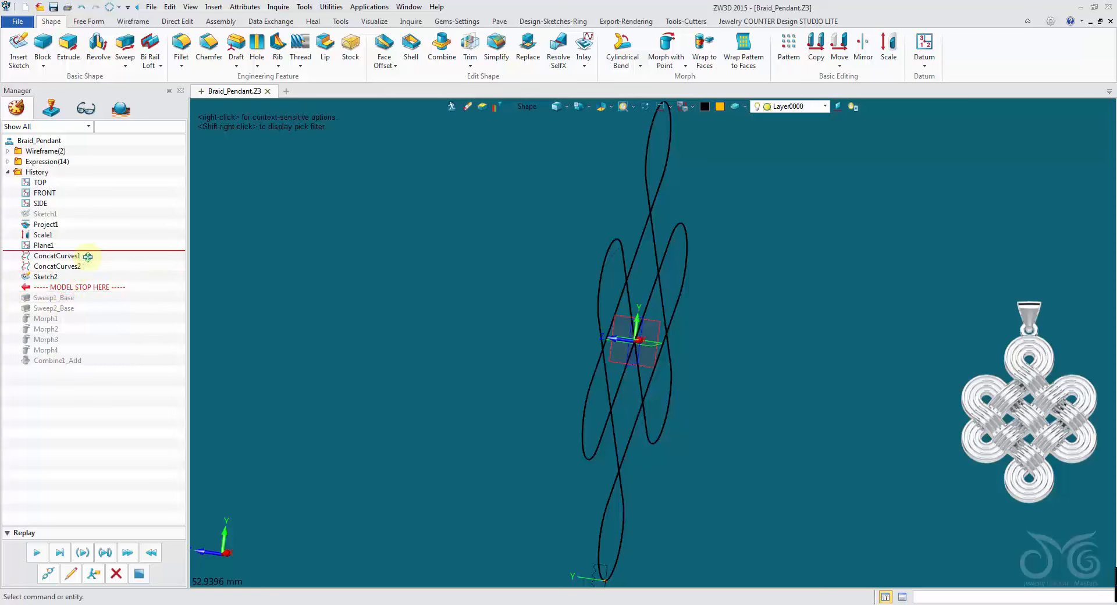
{"action": "left_click_drag", "start_coordinate": [87, 256], "coordinate": [88, 257]}
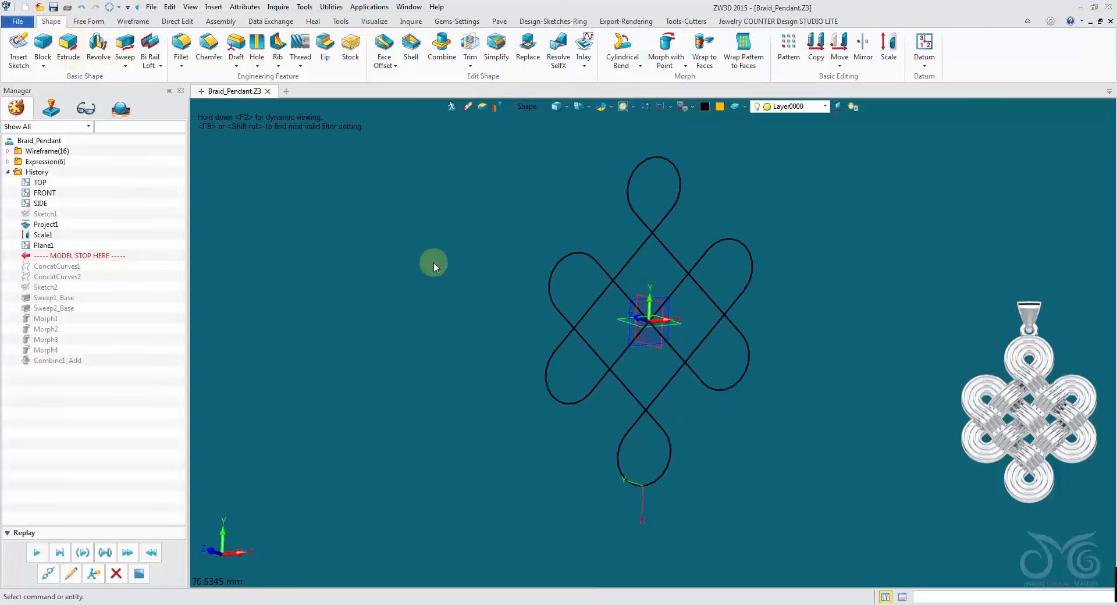
Limit picking to curves and examine the individual curve segments of the braid path
{"action": "right_click_drag", "start_coordinate": [390, 297], "coordinate": [644, 259]}
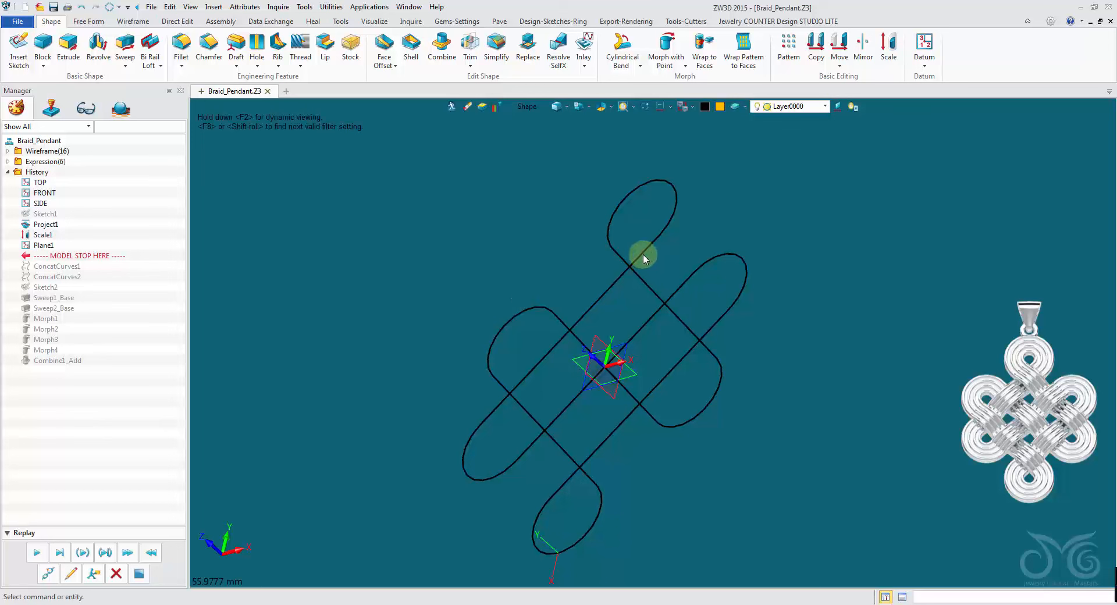
{"action": "left_click", "coordinate": [527, 106]}
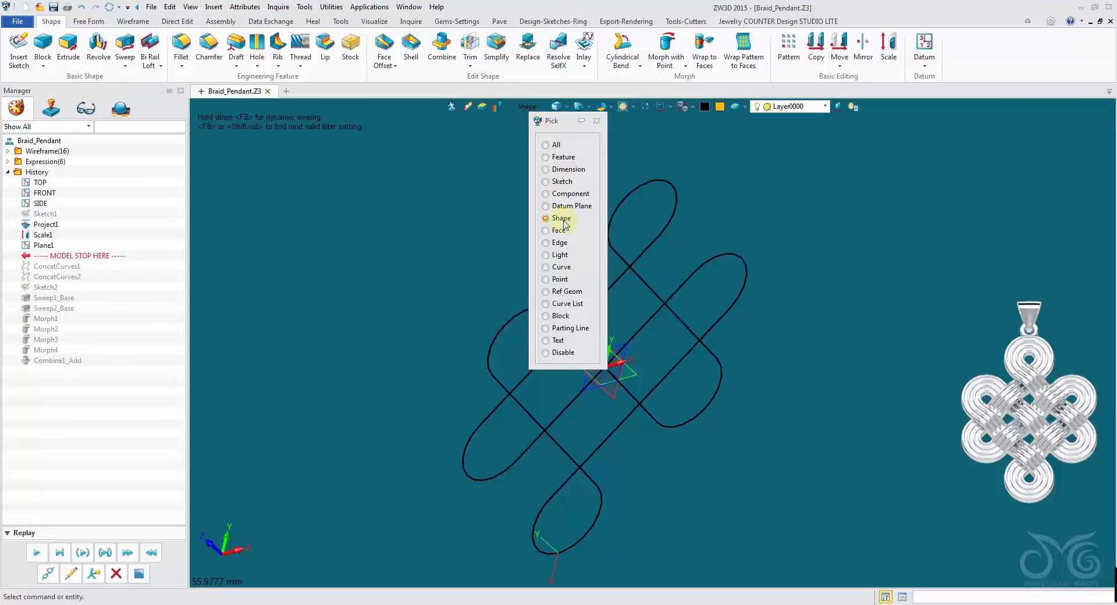
{"action": "left_click", "coordinate": [557, 267]}
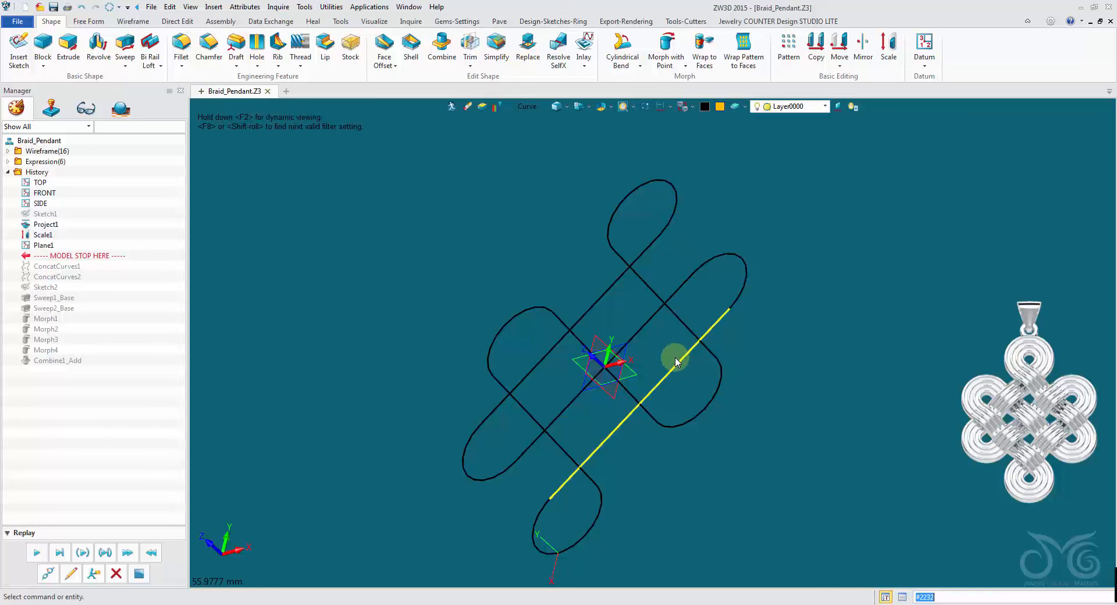
{"action": "right_click_drag", "start_coordinate": [392, 335], "coordinate": [402, 245]}
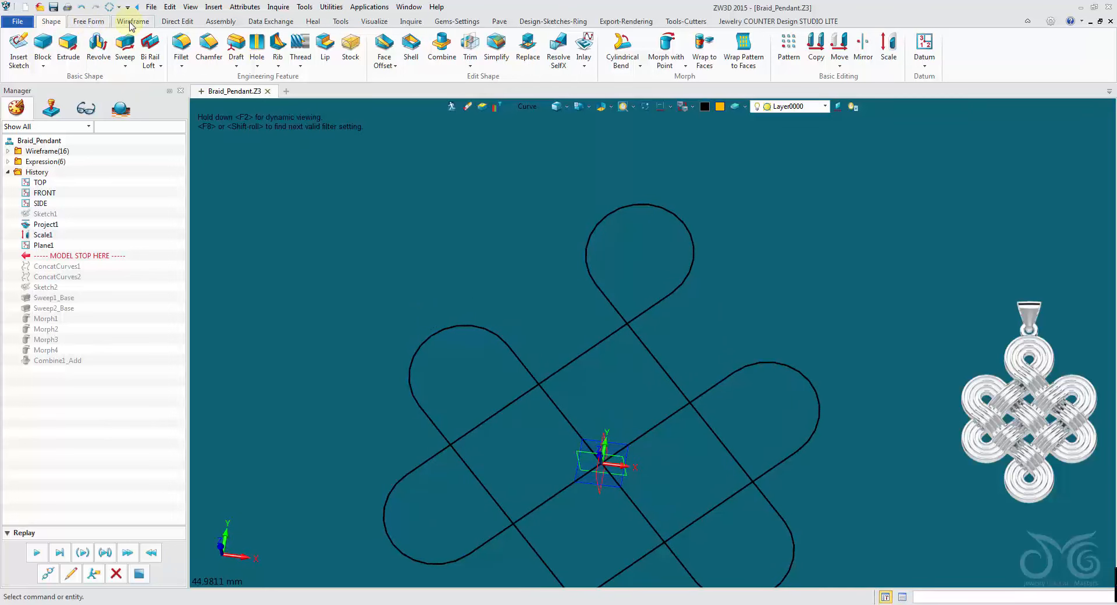
Start a two-point line with curve-only picking and place its first point at the curve intersection just below the topmost loop
{"action": "left_click", "coordinate": [132, 23]}
{"action": "left_click", "coordinate": [46, 47]}
{"action": "right_click_drag", "start_coordinate": [226, 227], "coordinate": [598, 414]}
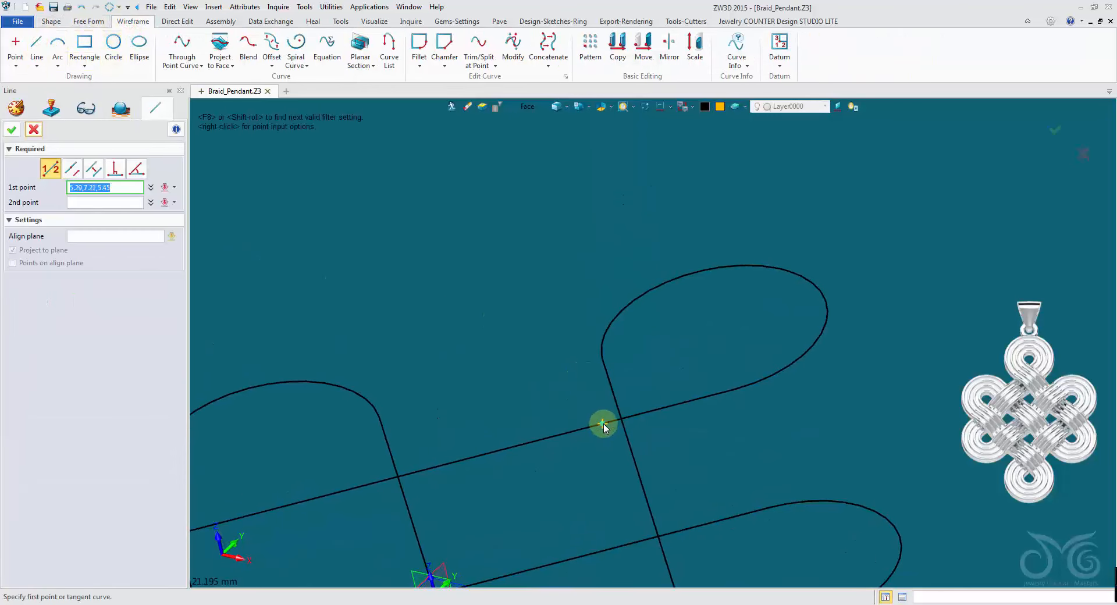
{"action": "right_click_drag", "start_coordinate": [367, 299], "coordinate": [374, 294]}
{"action": "left_click", "coordinate": [532, 106]}
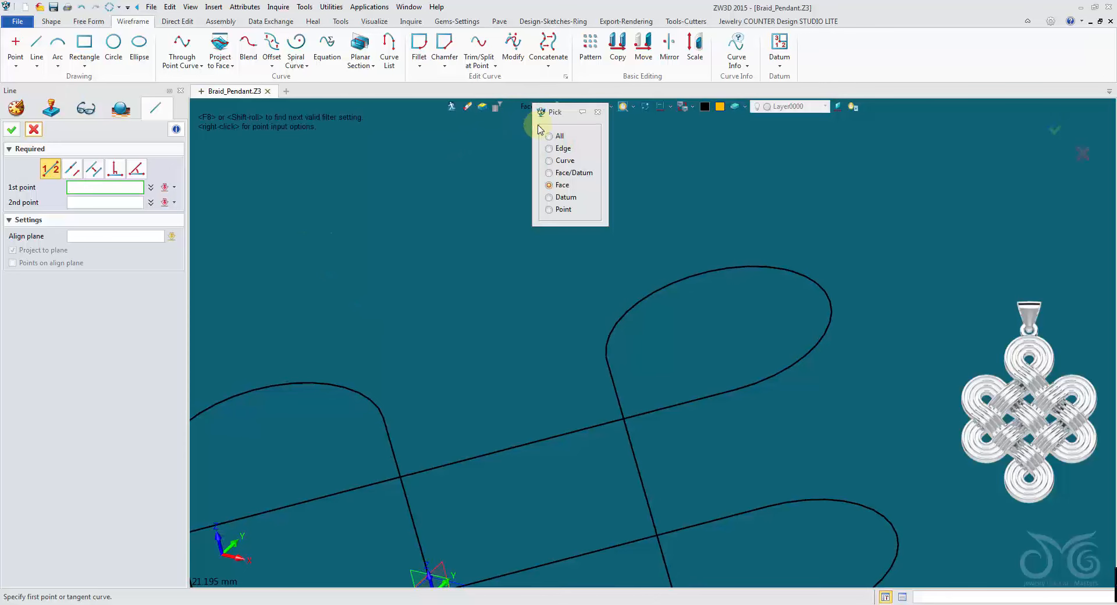
{"action": "left_click", "coordinate": [549, 162]}
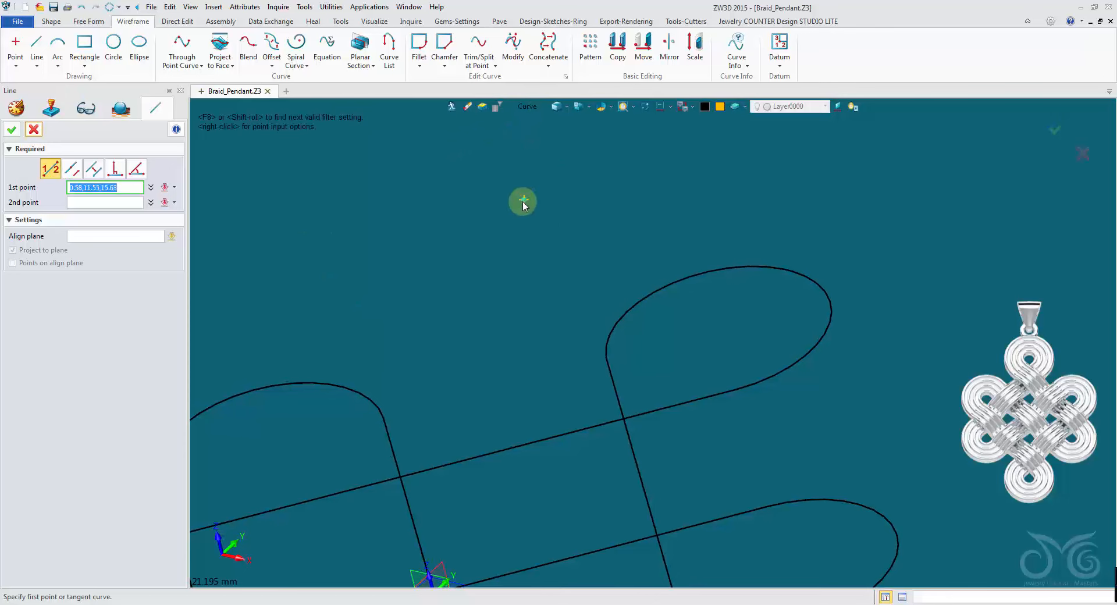
{"action": "right_click", "coordinate": [389, 168]}
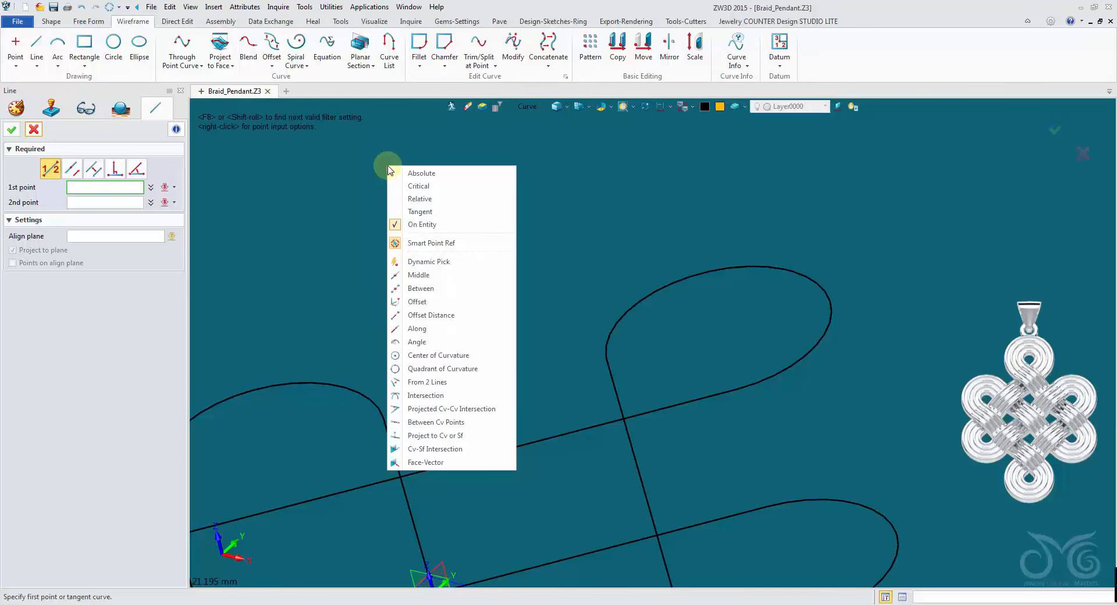
{"action": "left_click", "coordinate": [456, 396]}
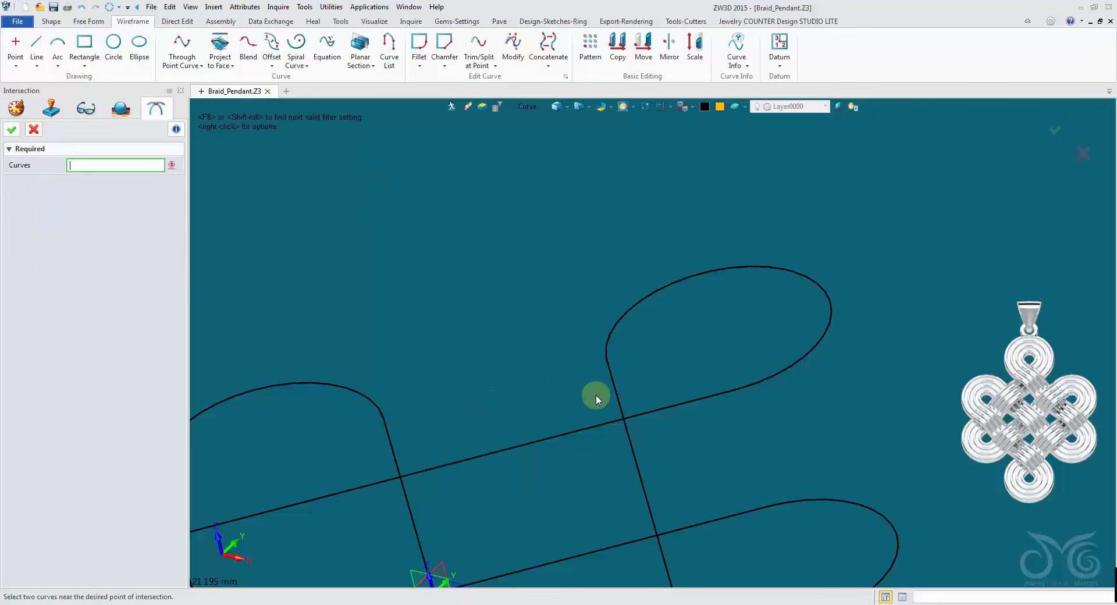
{"action": "left_click", "coordinate": [643, 410]}
{"action": "middle_click_drag", "start_coordinate": [648, 411], "coordinate": [476, 347]}
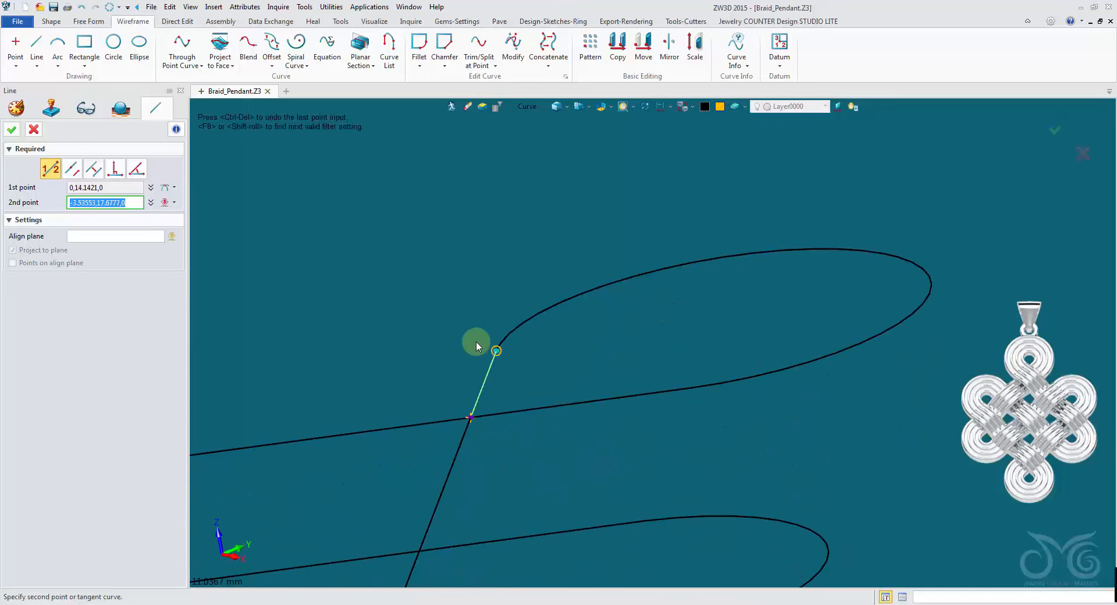
Define the line's second point by Offset Distance, using the intersection of the same two curves as the reference point
{"action": "right_click", "coordinate": [340, 181]}
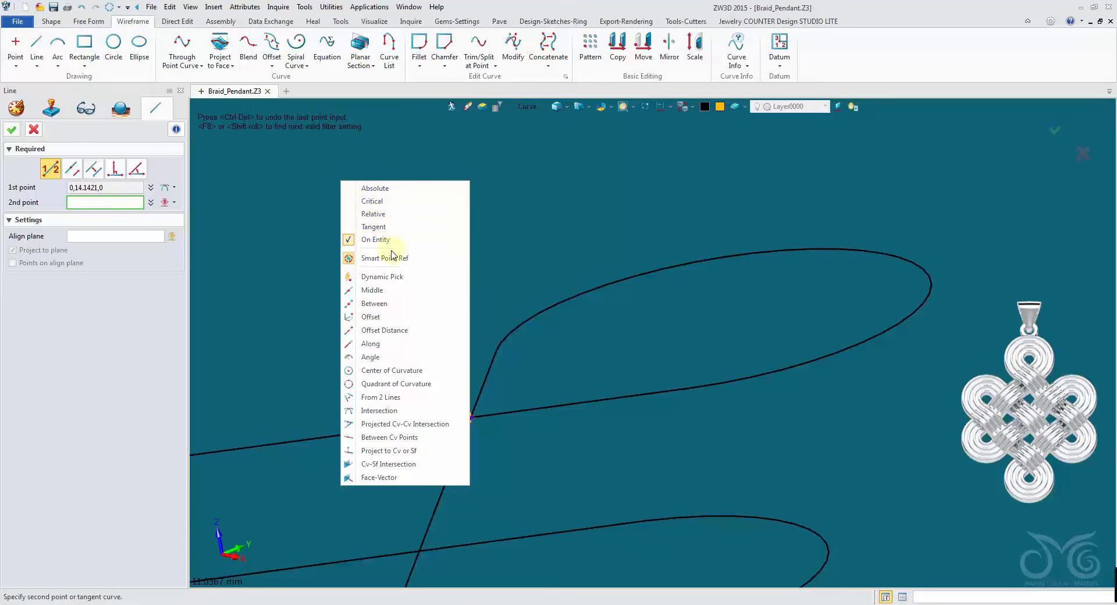
{"action": "left_click", "coordinate": [403, 329]}
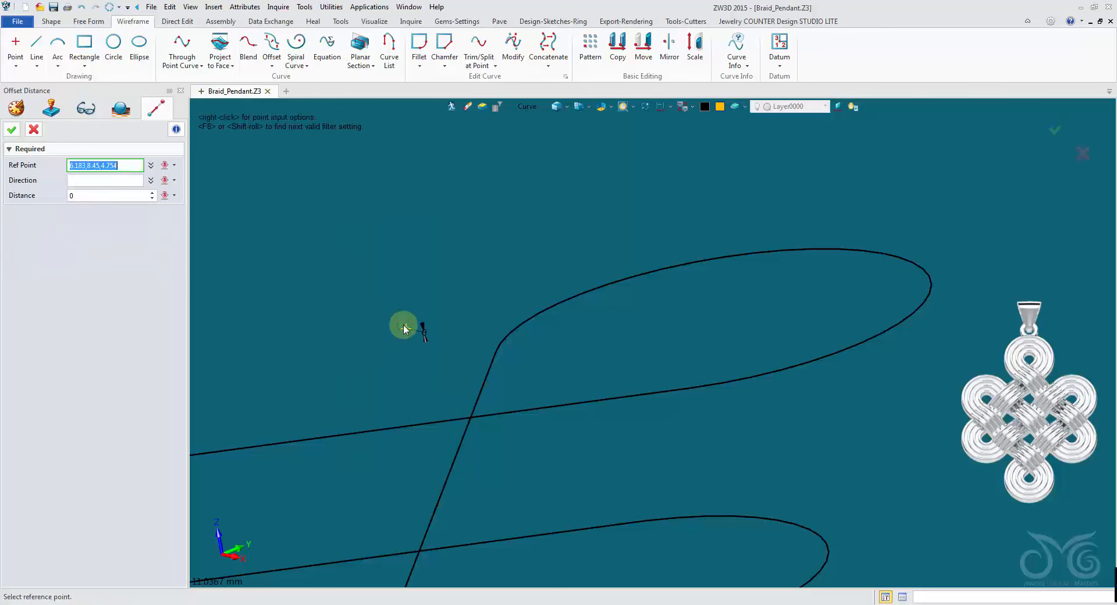
{"action": "left_click", "coordinate": [396, 235]}
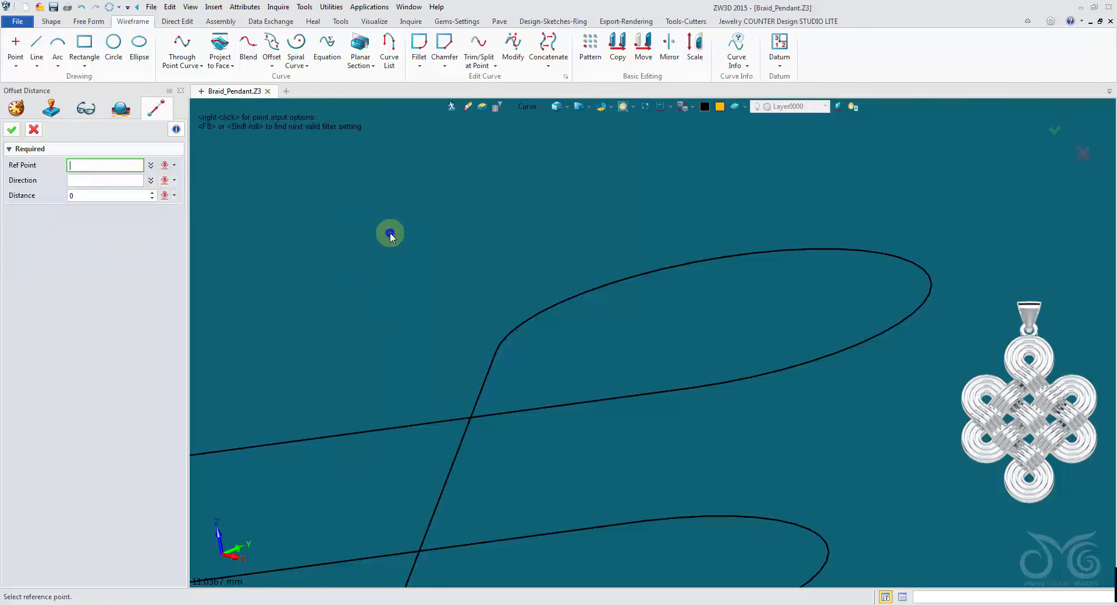
{"action": "right_click", "coordinate": [390, 234]}
{"action": "left_click", "coordinate": [440, 446]}
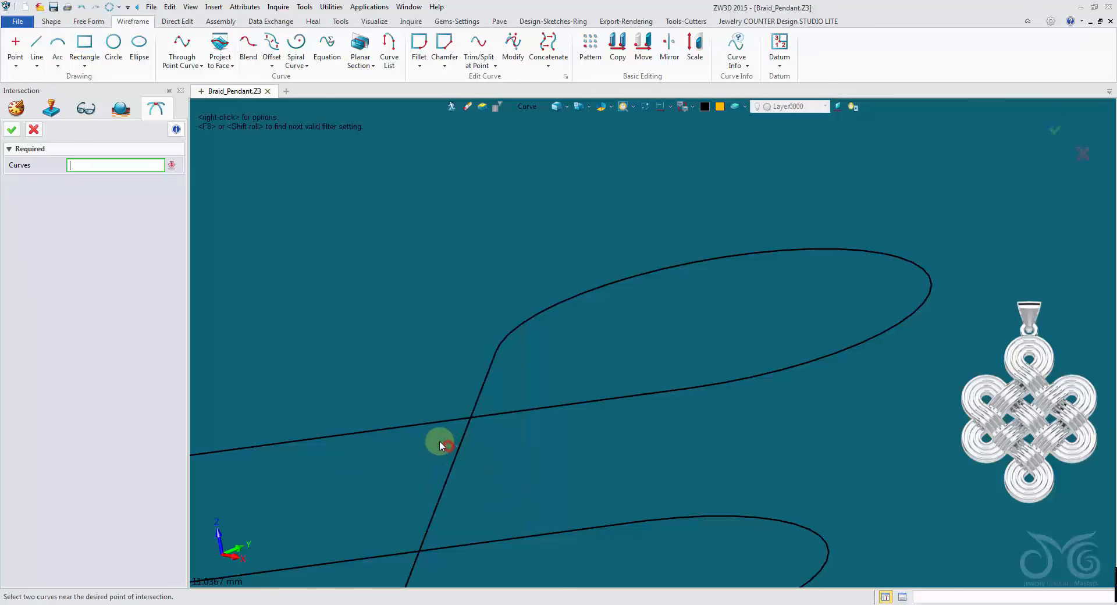
{"action": "left_click", "coordinate": [435, 425]}
{"action": "left_click", "coordinate": [473, 398]}
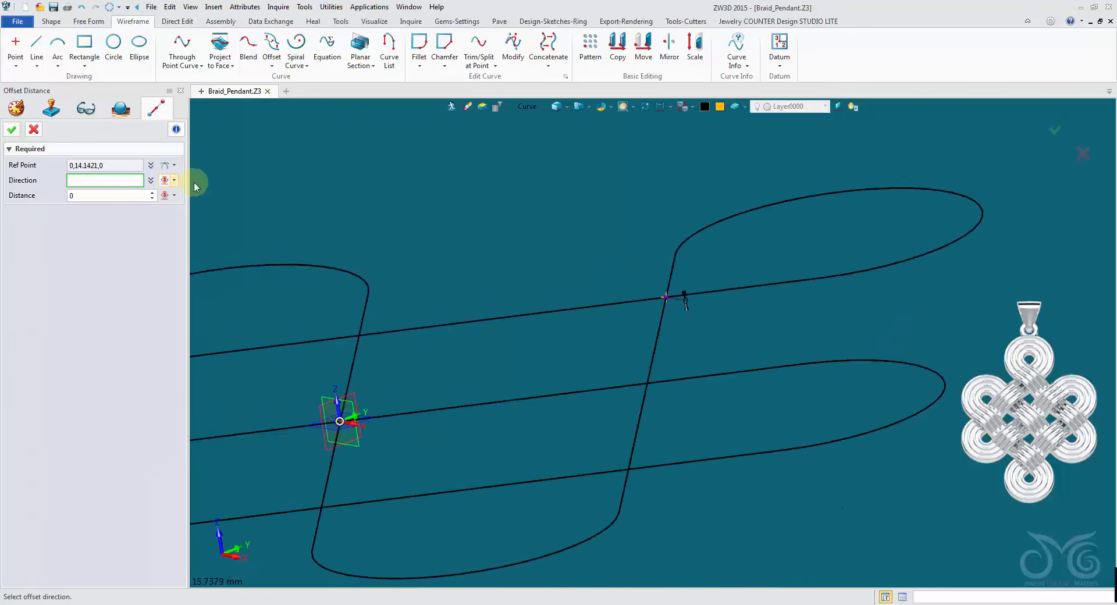
Offset the second point along the Z axis by the Overlap_Offset variable and create the line
{"action": "left_click", "coordinate": [175, 180]}
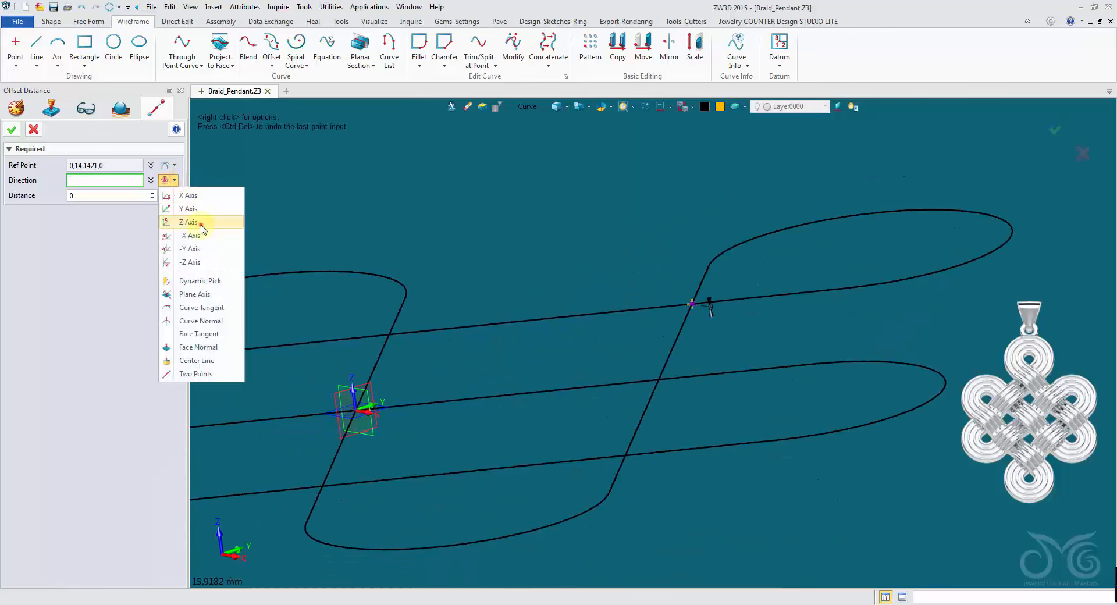
{"action": "left_click", "coordinate": [200, 224]}
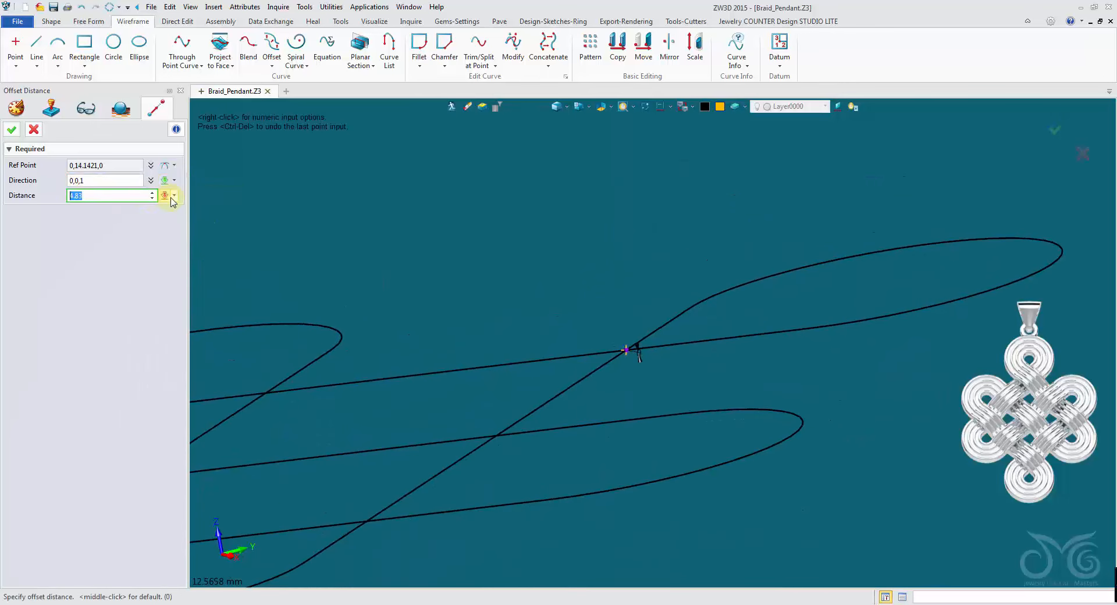
{"action": "left_click", "coordinate": [165, 195]}
{"action": "left_click", "coordinate": [197, 242]}
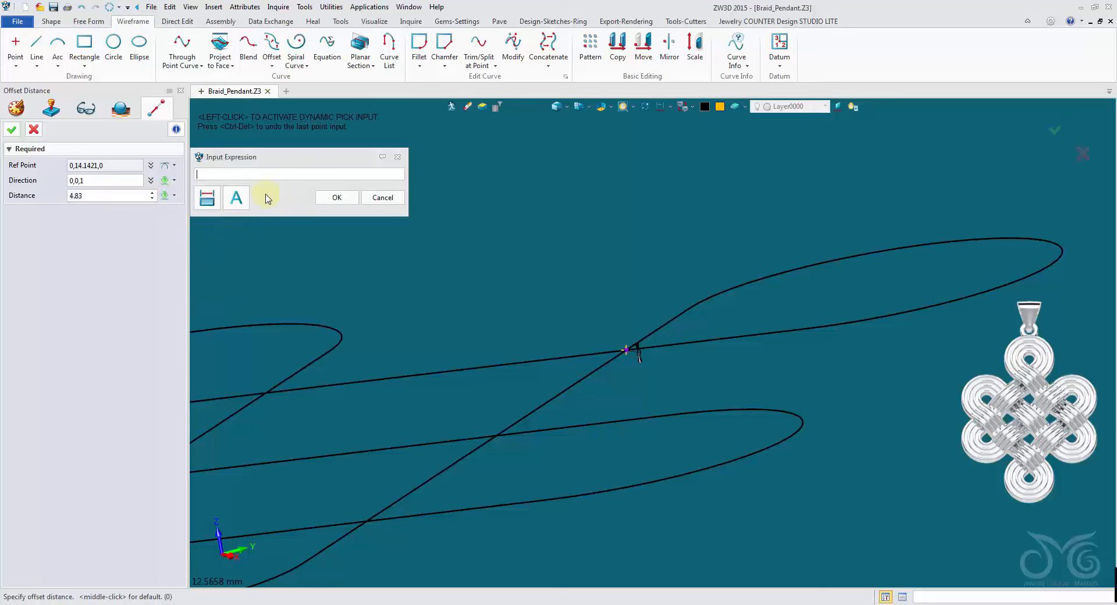
{"action": "left_click", "coordinate": [242, 199]}
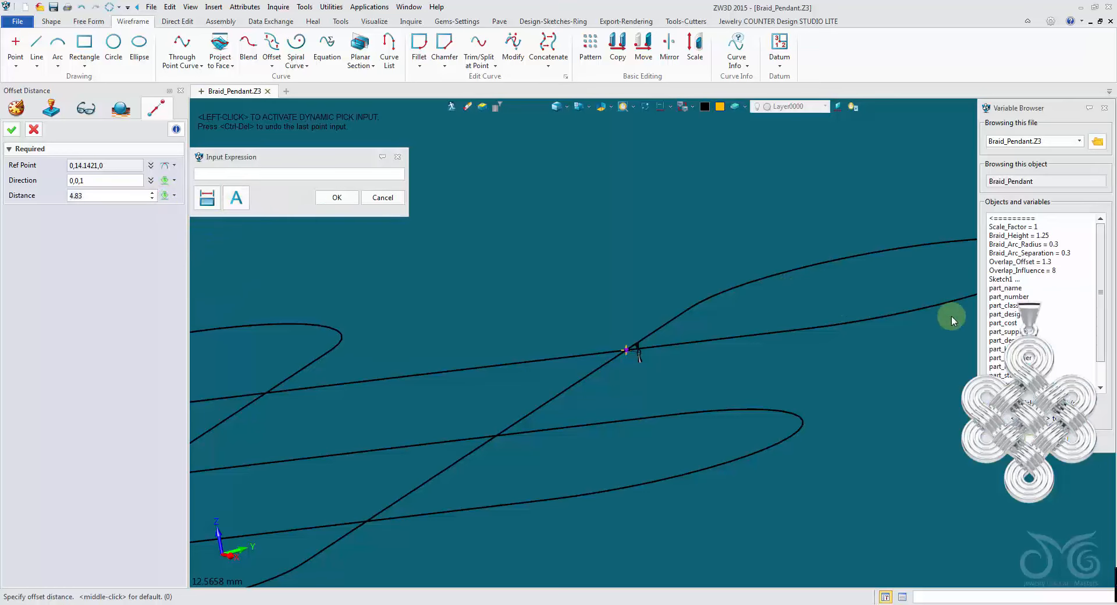
{"action": "double_click", "coordinate": [1081, 264]}
{"action": "left_click", "coordinate": [337, 198]}
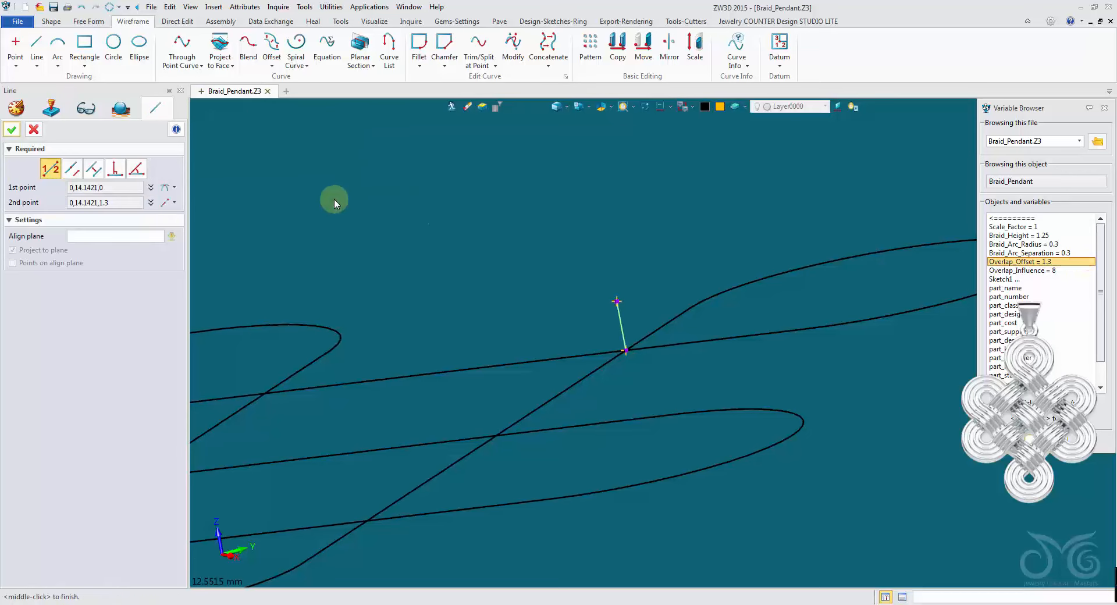
{"action": "left_click", "coordinate": [17, 130]}
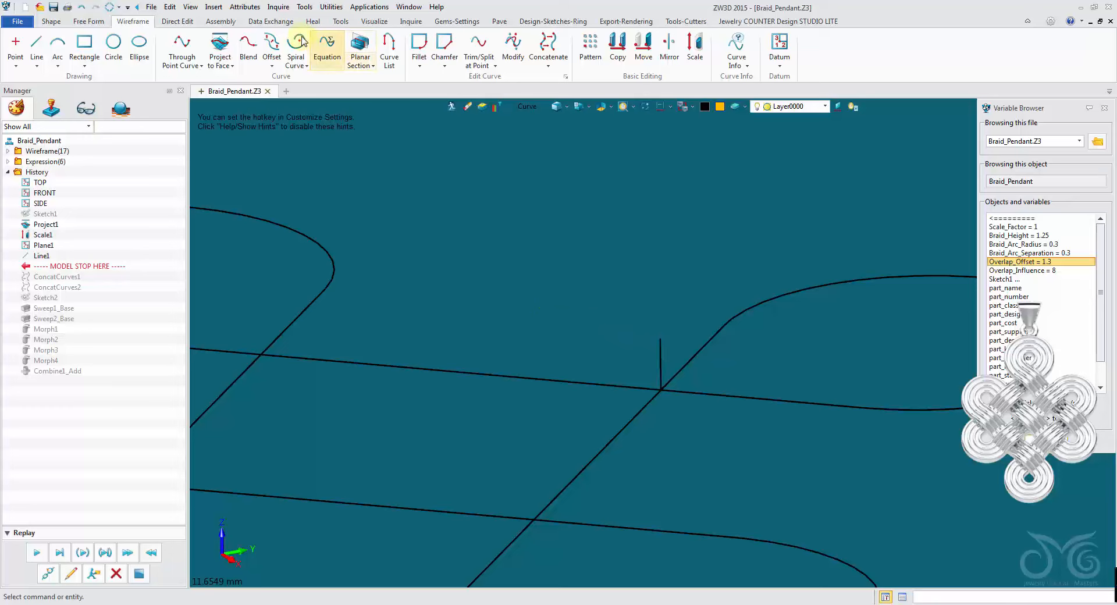
Set the Overlap_Offset driving parameter to 1.5 in the part attributes, apply it and accept
{"action": "left_click", "coordinate": [244, 6]}
{"action": "left_click", "coordinate": [291, 79]}
{"action": "left_click", "coordinate": [366, 127]}
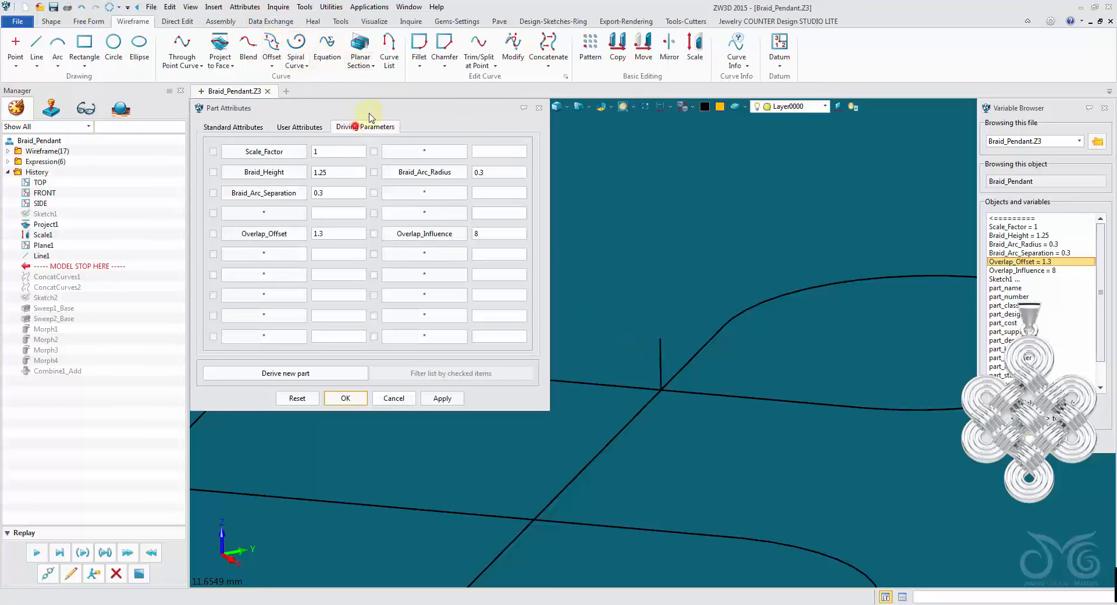
{"action": "left_click_drag", "start_coordinate": [372, 109], "coordinate": [243, 63]}
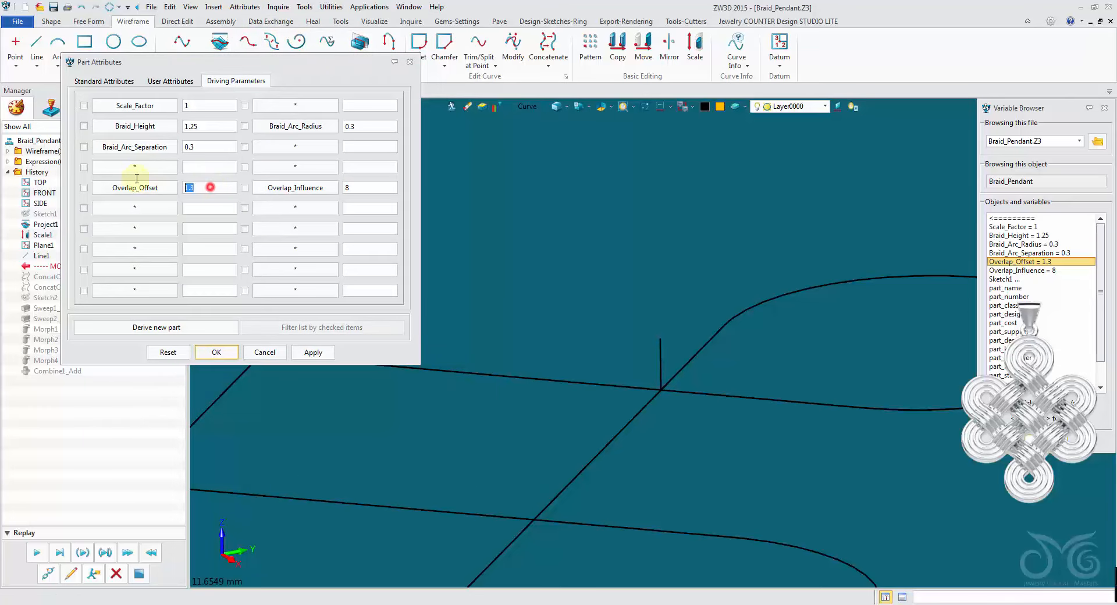
{"action": "left_click", "coordinate": [309, 351]}
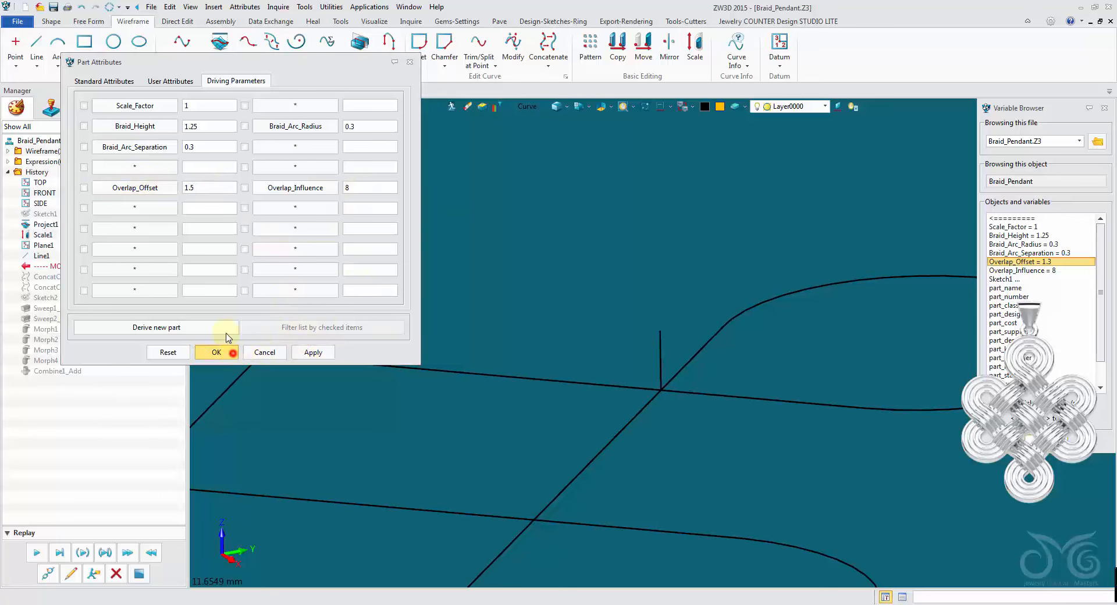
{"action": "left_click", "coordinate": [216, 352]}
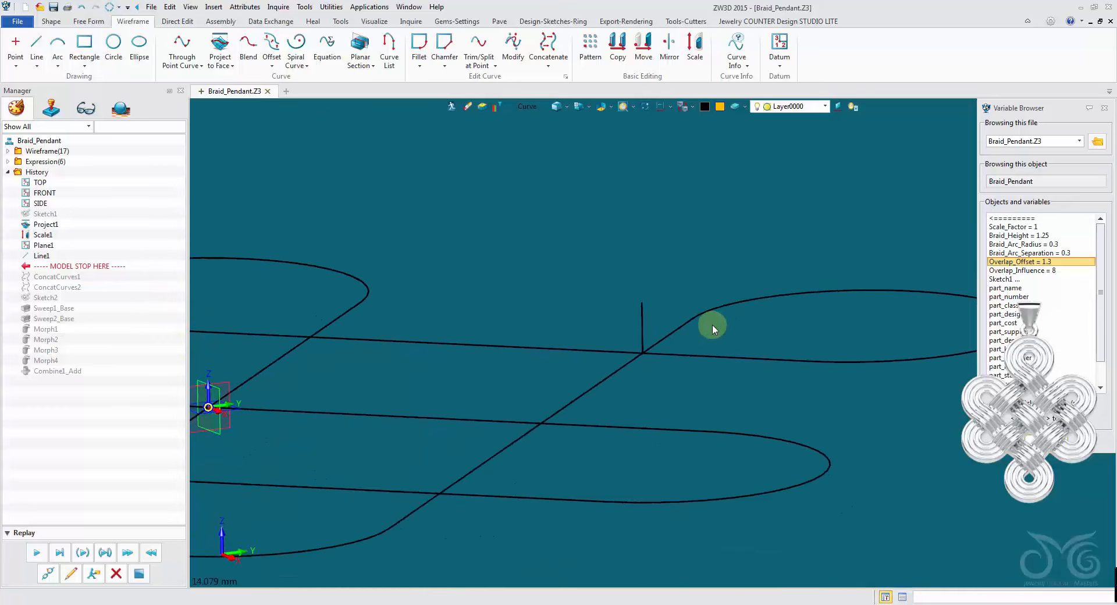
Mirror the vertical line about the TOP datum plane as a copy
{"action": "left_click", "coordinate": [672, 51]}
{"action": "left_click", "coordinate": [634, 314]}
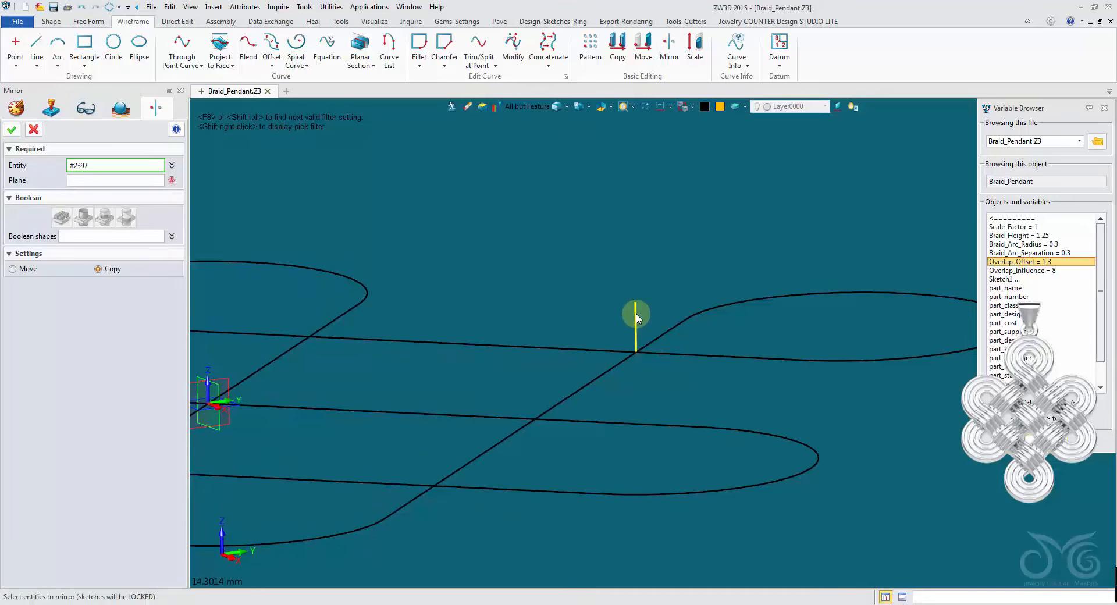
{"action": "left_click", "coordinate": [105, 181]}
{"action": "scroll", "coordinate": [248, 375], "scroll_direction": "down", "scroll_amount": 2}
{"action": "middle_click_drag", "start_coordinate": [247, 375], "coordinate": [331, 317]}
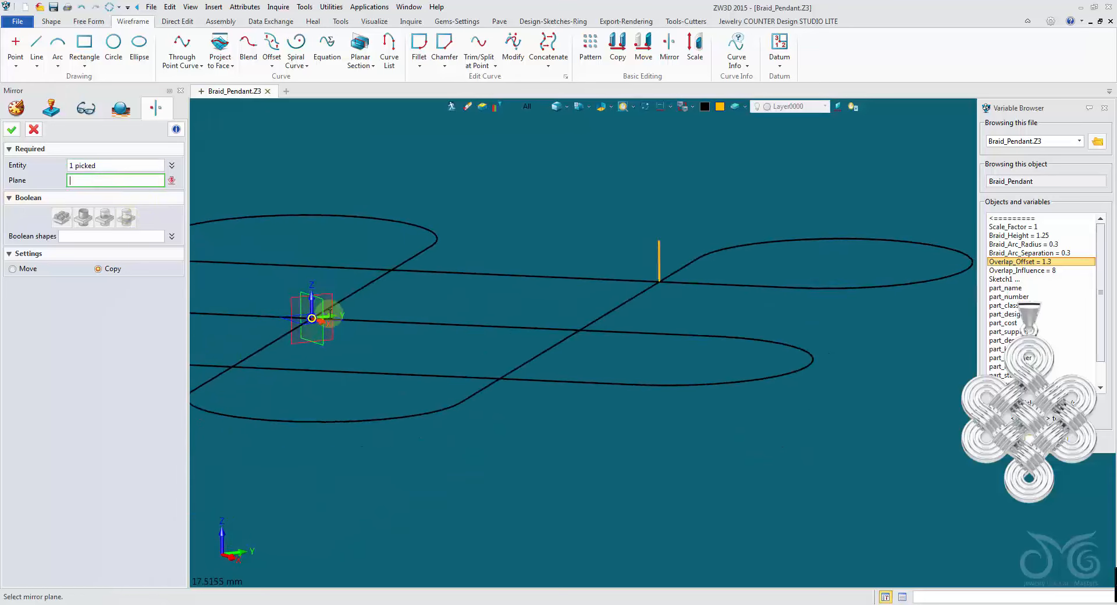
{"action": "right_click_drag", "start_coordinate": [332, 317], "coordinate": [342, 359]}
{"action": "left_click", "coordinate": [328, 320]}
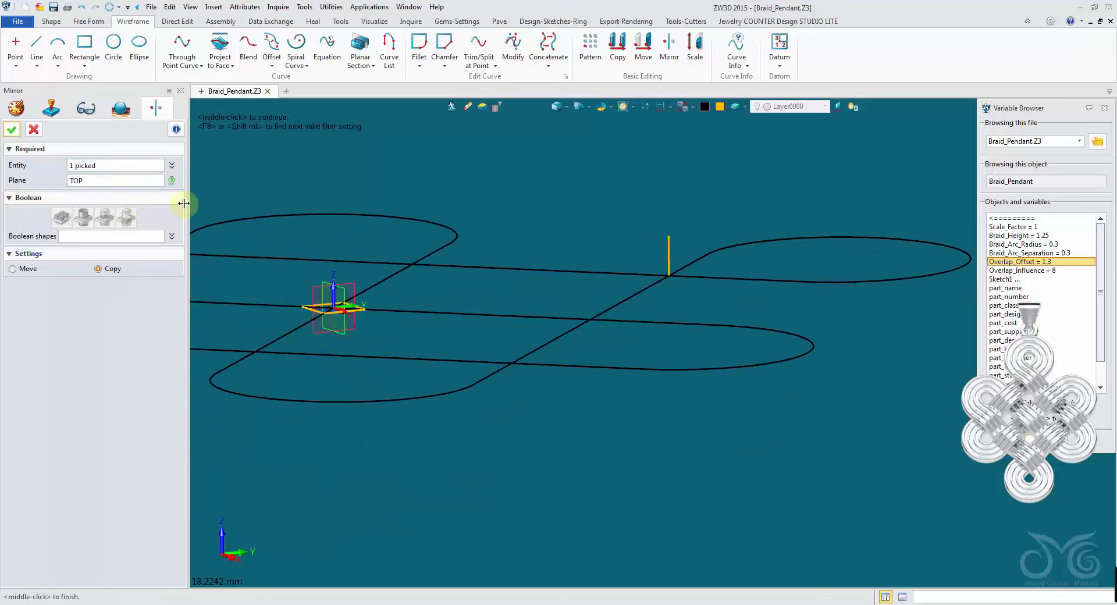
{"action": "left_click", "coordinate": [13, 132]}
Set up a point-to-point copy of the vertical line and its mirrored copy, with their shared curve intersection as the from point
{"action": "right_click_drag", "start_coordinate": [611, 224], "coordinate": [715, 111]}
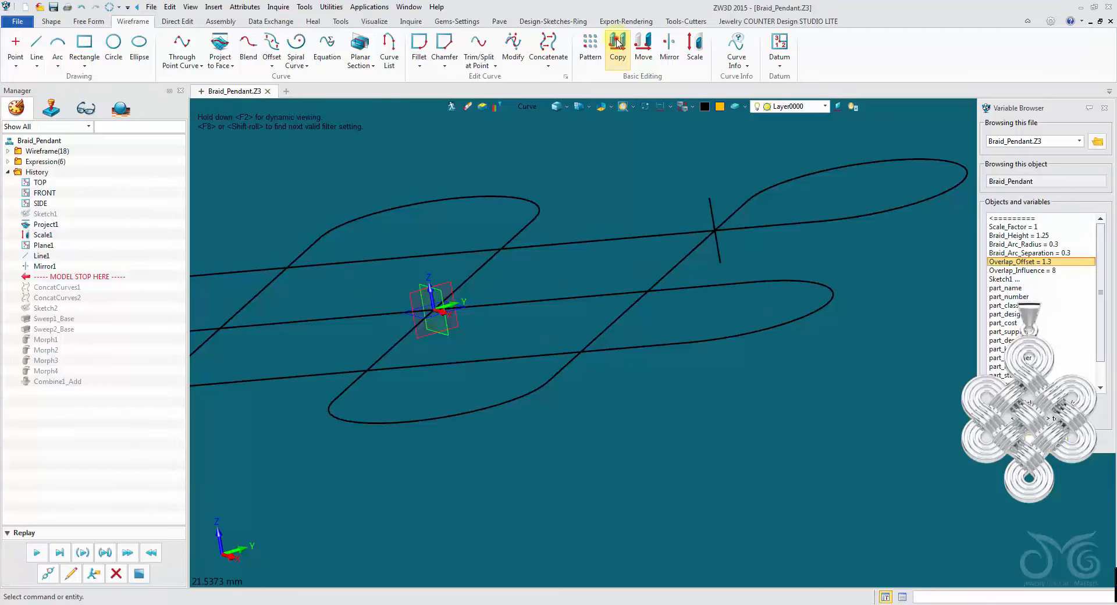
{"action": "left_click", "coordinate": [618, 43]}
{"action": "left_click", "coordinate": [61, 170]}
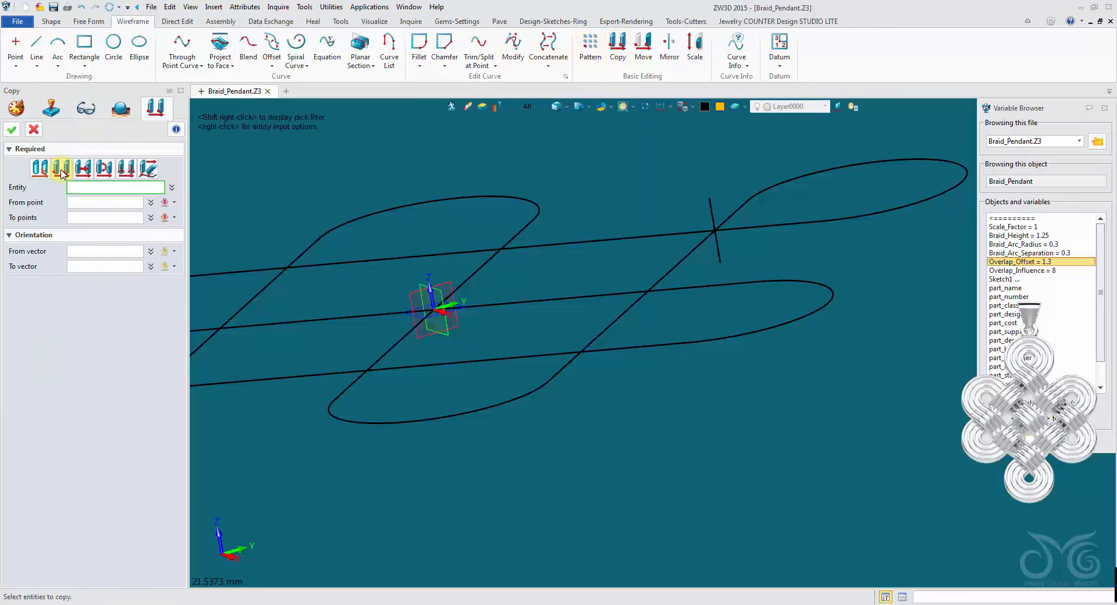
{"action": "left_click", "coordinate": [703, 272]}
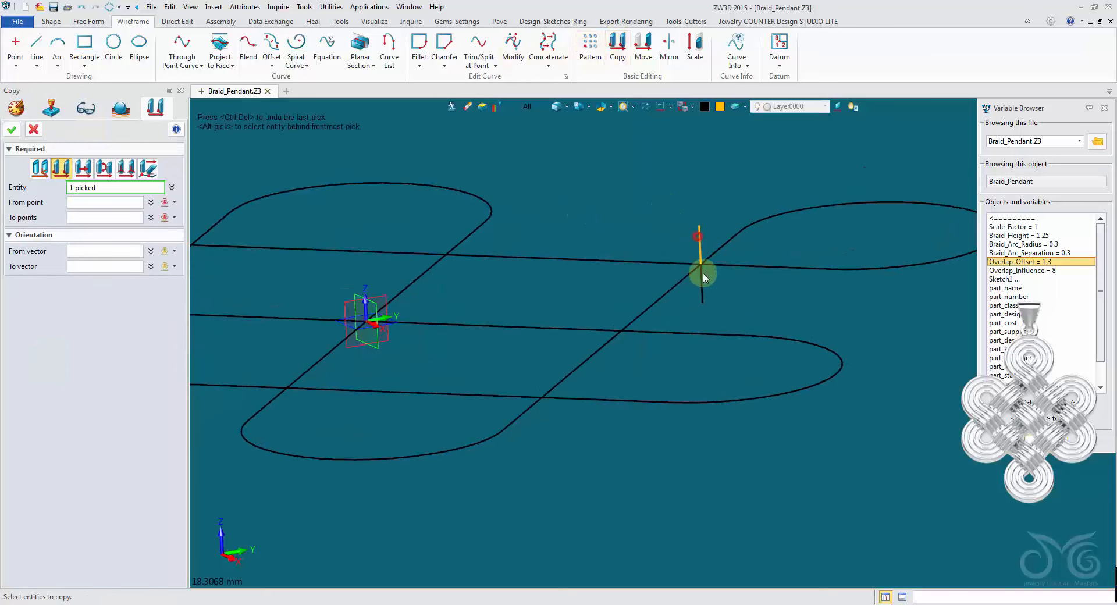
{"action": "left_click", "coordinate": [704, 289]}
{"action": "left_click", "coordinate": [102, 200]}
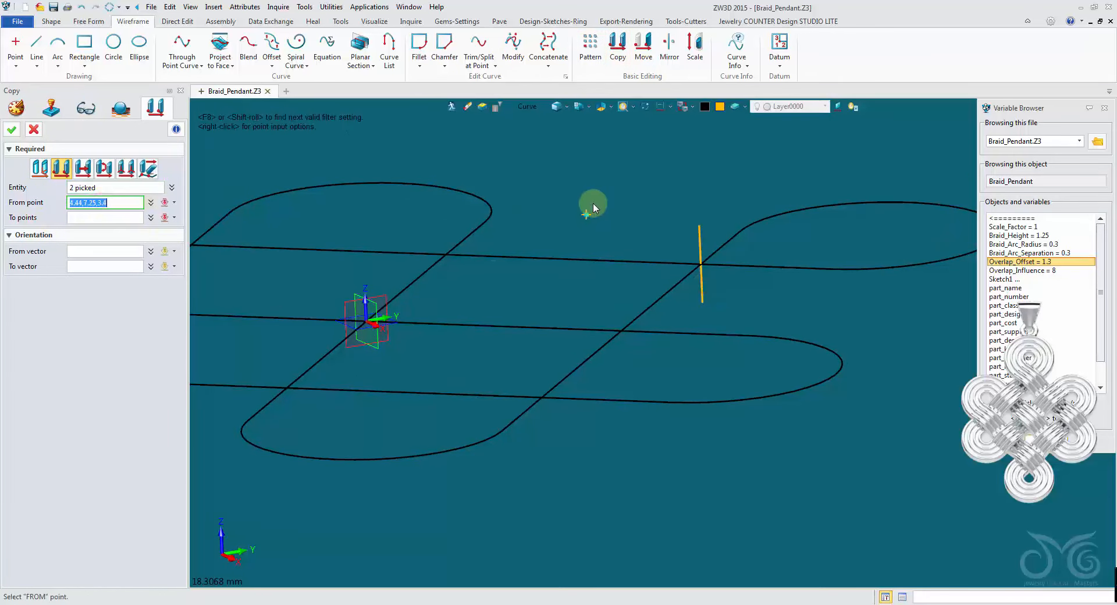
{"action": "middle_click_drag", "start_coordinate": [592, 202], "coordinate": [609, 187]}
{"action": "right_click", "coordinate": [610, 187]}
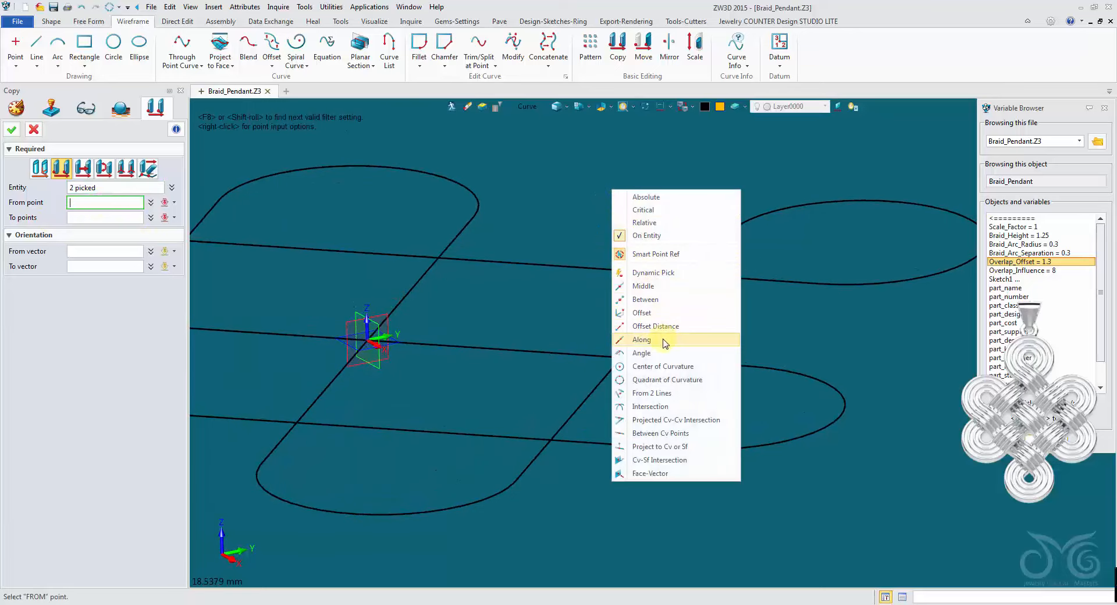
{"action": "left_click", "coordinate": [675, 406]}
{"action": "left_click", "coordinate": [663, 270]}
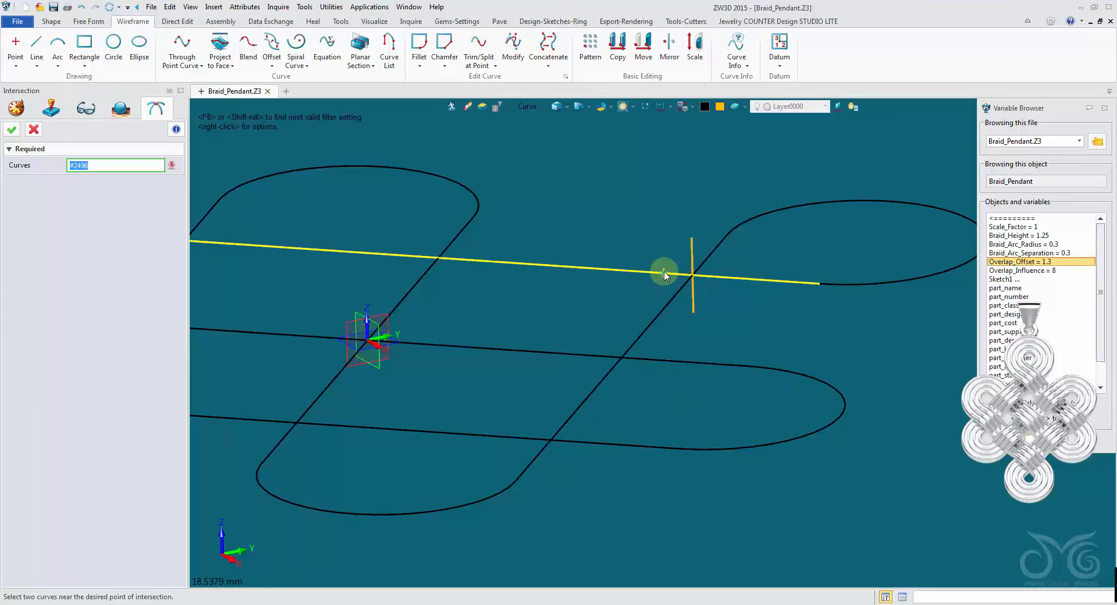
{"action": "left_click", "coordinate": [669, 295]}
Add the next two curve intersections along the same straight path segment as copy targets for the vertical lines
{"action": "middle_click_drag", "start_coordinate": [659, 282], "coordinate": [582, 250]}
{"action": "left_click", "coordinate": [461, 216]}
{"action": "middle_click_drag", "start_coordinate": [301, 231], "coordinate": [293, 191]}
{"action": "right_click", "coordinate": [599, 185]}
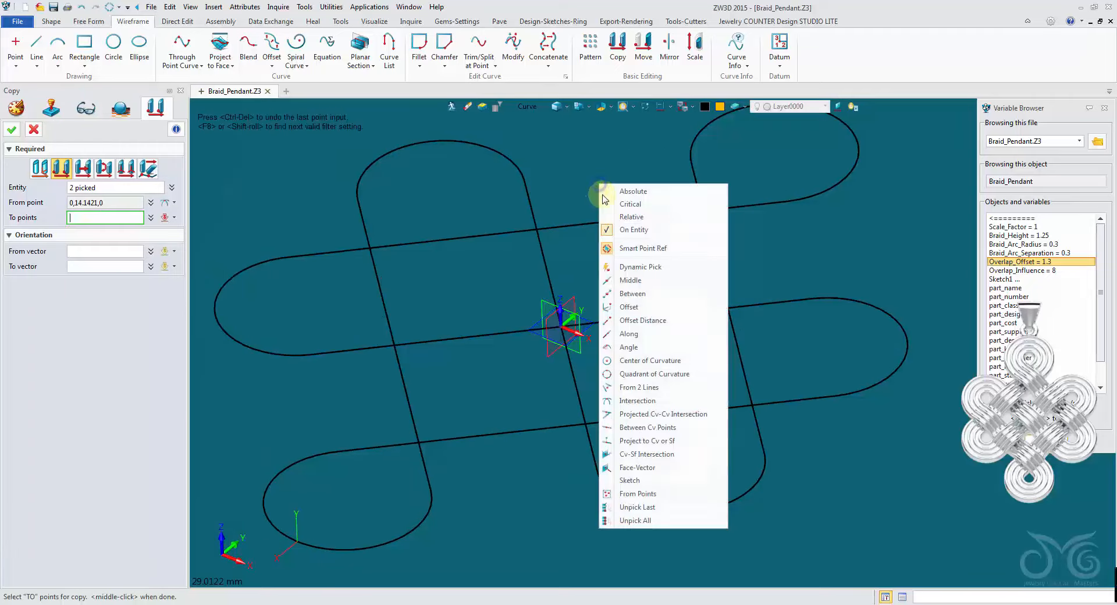
{"action": "left_click", "coordinate": [678, 403]}
{"action": "scroll", "coordinate": [571, 205], "scroll_direction": "up", "scroll_amount": 2}
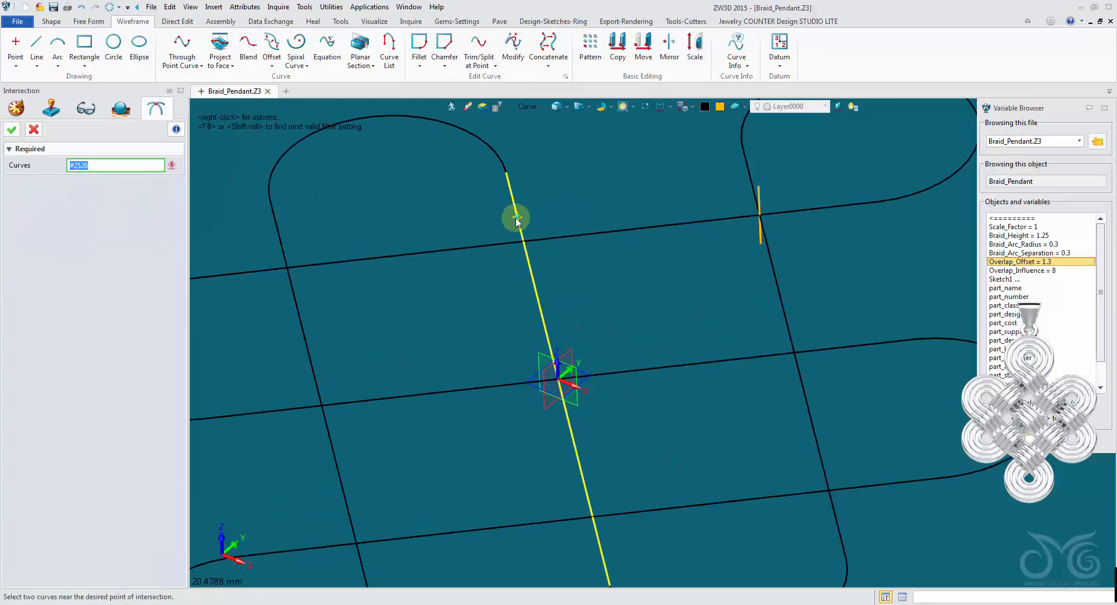
{"action": "left_click", "coordinate": [507, 242]}
{"action": "right_click", "coordinate": [401, 208]}
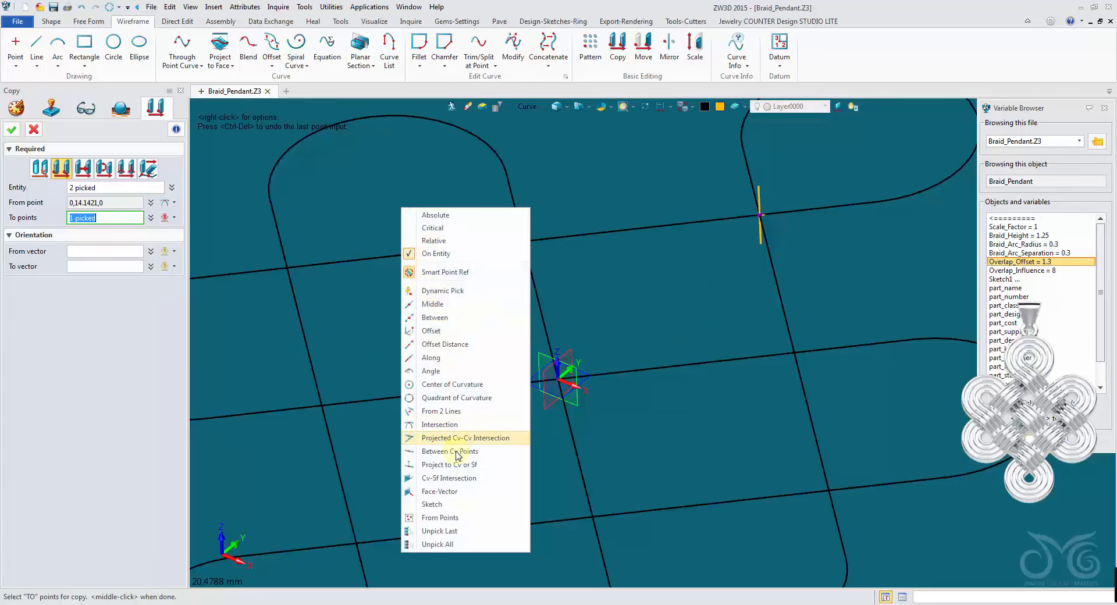
{"action": "left_click", "coordinate": [456, 425]}
{"action": "left_click", "coordinate": [272, 271]}
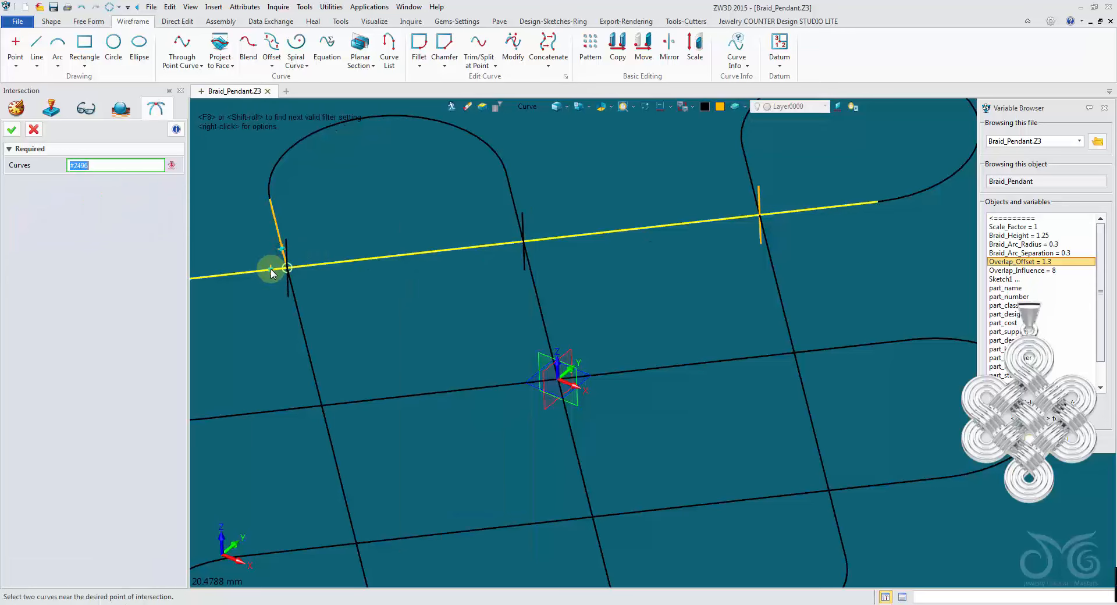
Add the two remaining curve intersections down the outer crossing strand as copy targets for the vertical lines
{"action": "right_click_drag", "start_coordinate": [273, 275], "coordinate": [314, 271]}
{"action": "scroll", "coordinate": [316, 268], "scroll_direction": "down", "scroll_amount": 1}
{"action": "right_click", "coordinate": [316, 267]}
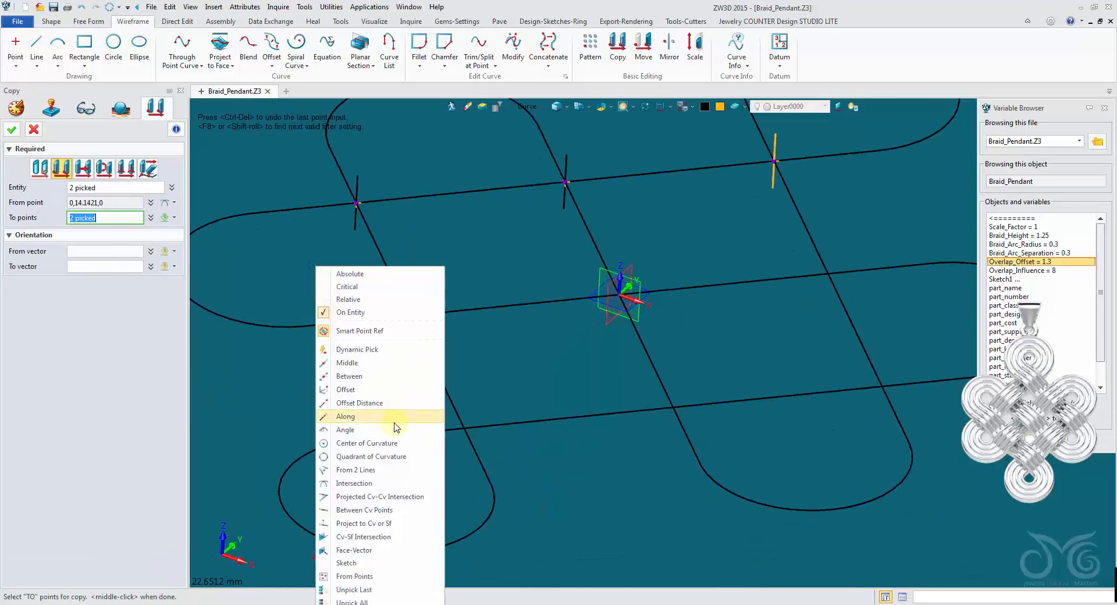
{"action": "left_click", "coordinate": [379, 483]}
{"action": "left_click", "coordinate": [386, 319]}
{"action": "left_click", "coordinate": [400, 307]}
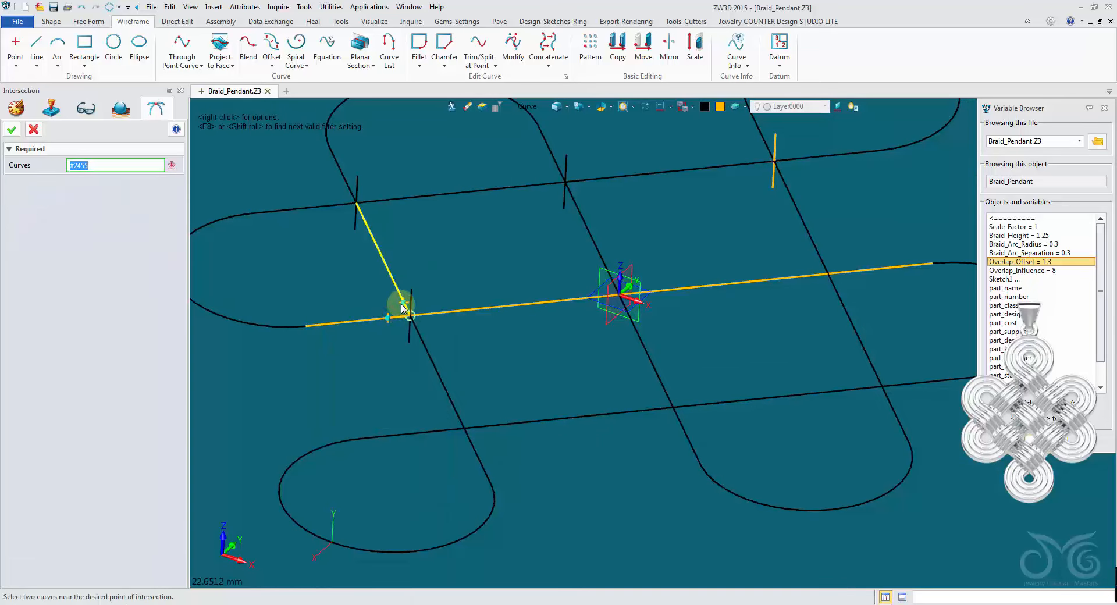
{"action": "right_click", "coordinate": [509, 350]}
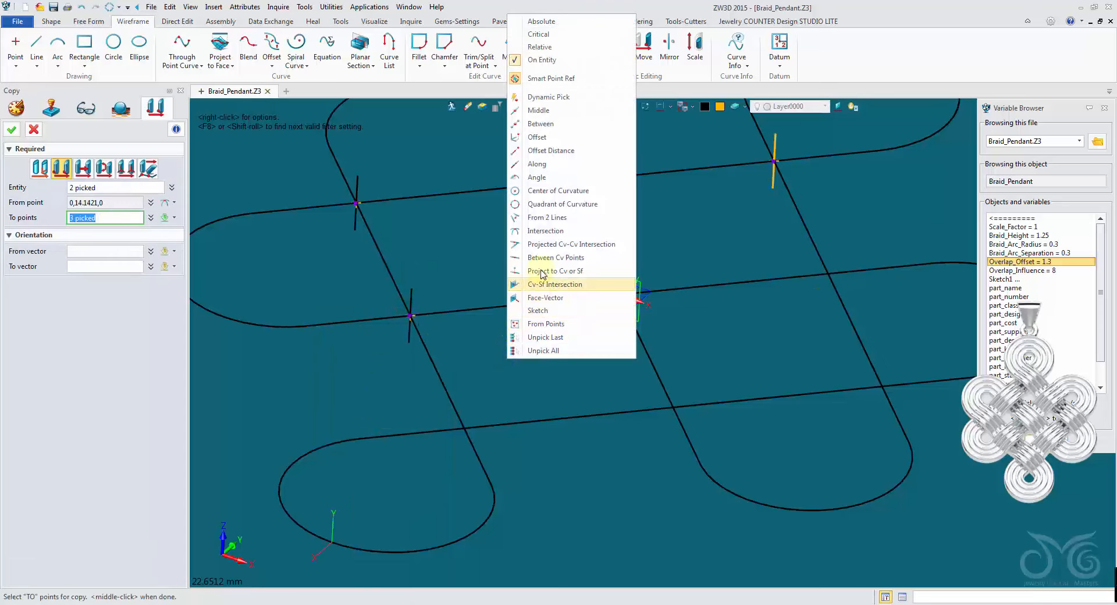
{"action": "left_click", "coordinate": [541, 234]}
{"action": "left_click", "coordinate": [459, 420]}
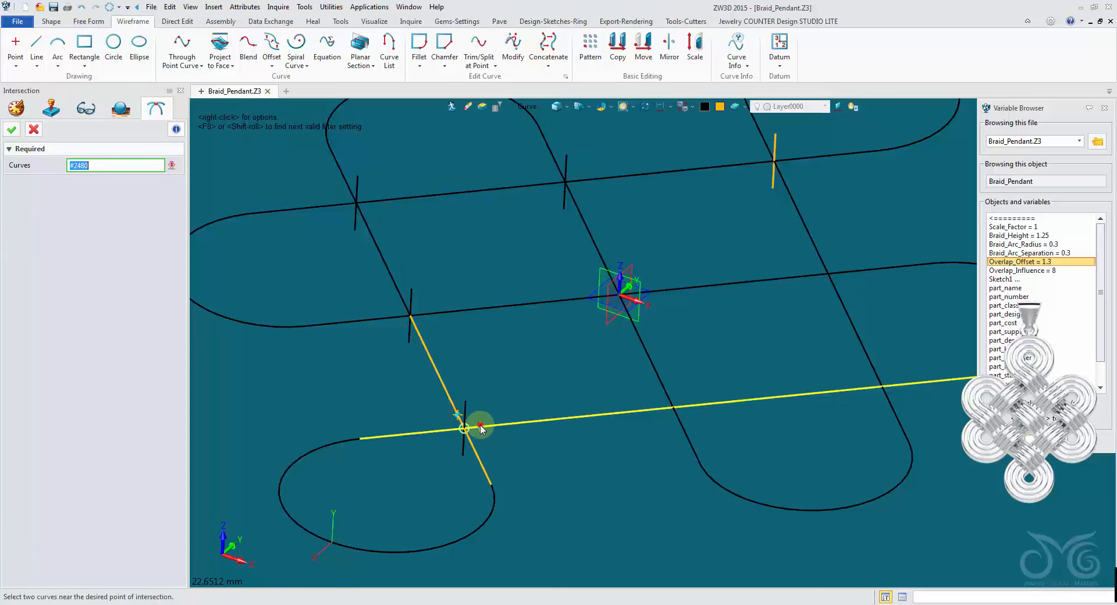
Add the intersection of the strand through the origin with the lower straight path segment as another copy target
{"action": "right_click", "coordinate": [550, 389]}
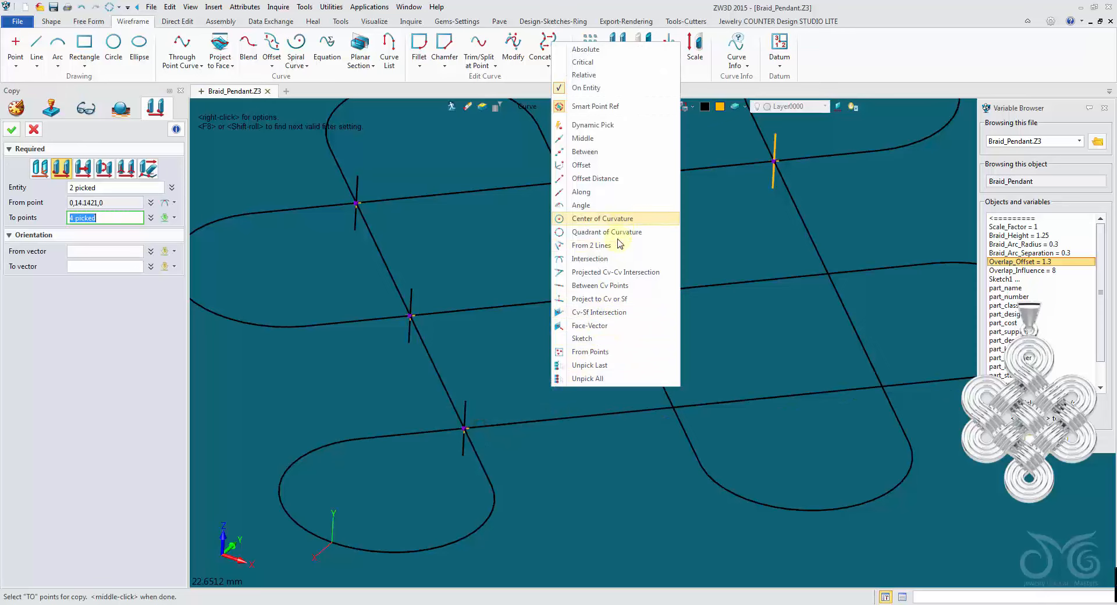
{"action": "left_click", "coordinate": [589, 259]}
{"action": "left_click", "coordinate": [667, 393]}
{"action": "left_click", "coordinate": [683, 401]}
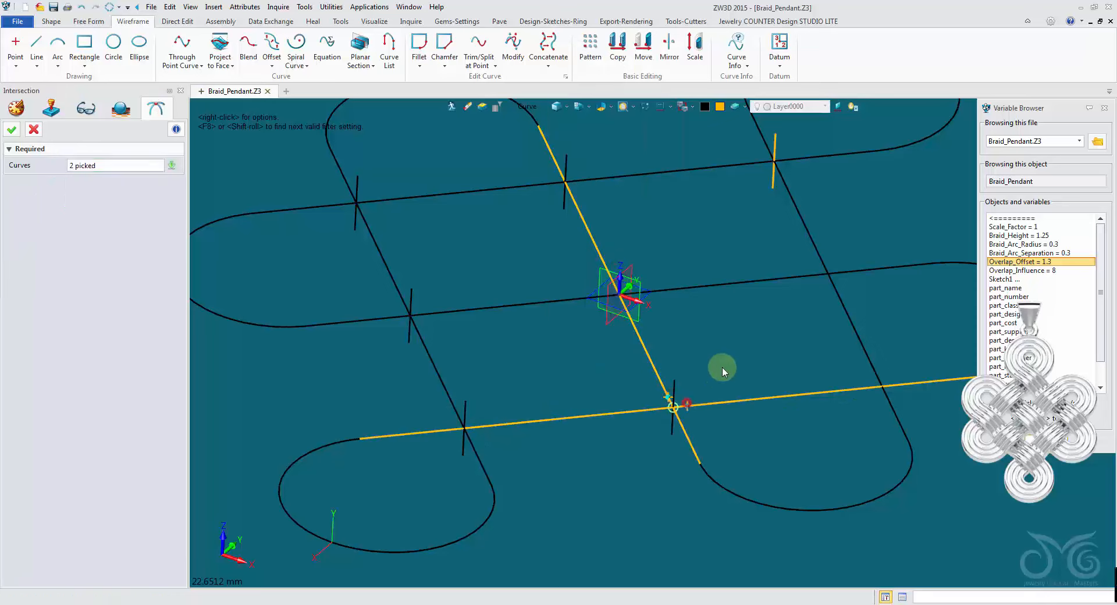
Add copy destinations for the two vertical lines at the middle and lower intersections along the knot's outermost diagonal strand
{"action": "right_click", "coordinate": [747, 343]}
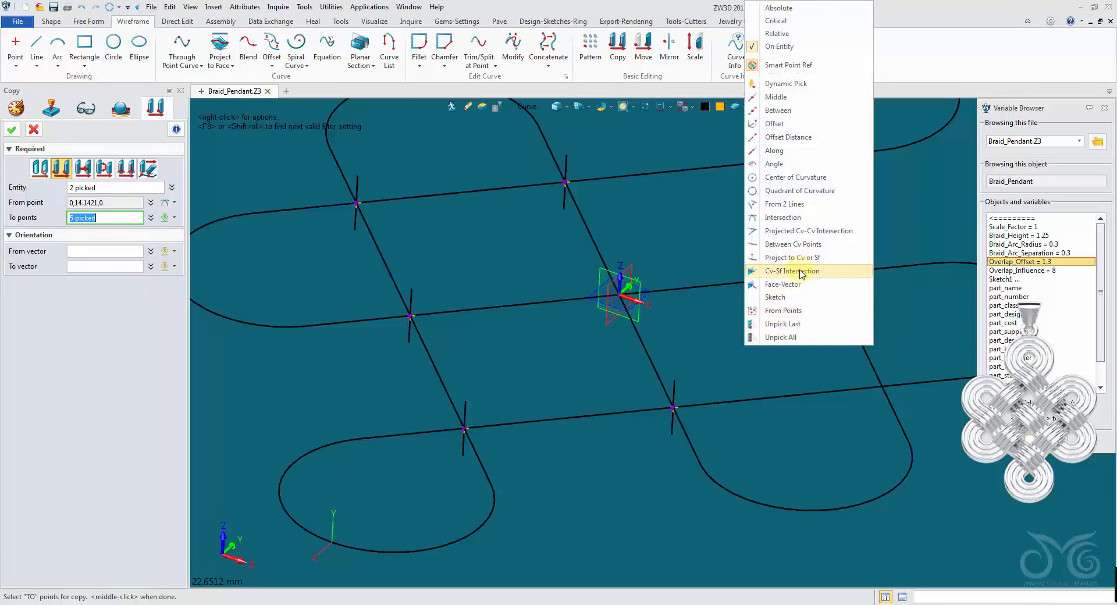
{"action": "left_click", "coordinate": [803, 217]}
{"action": "left_click", "coordinate": [838, 270]}
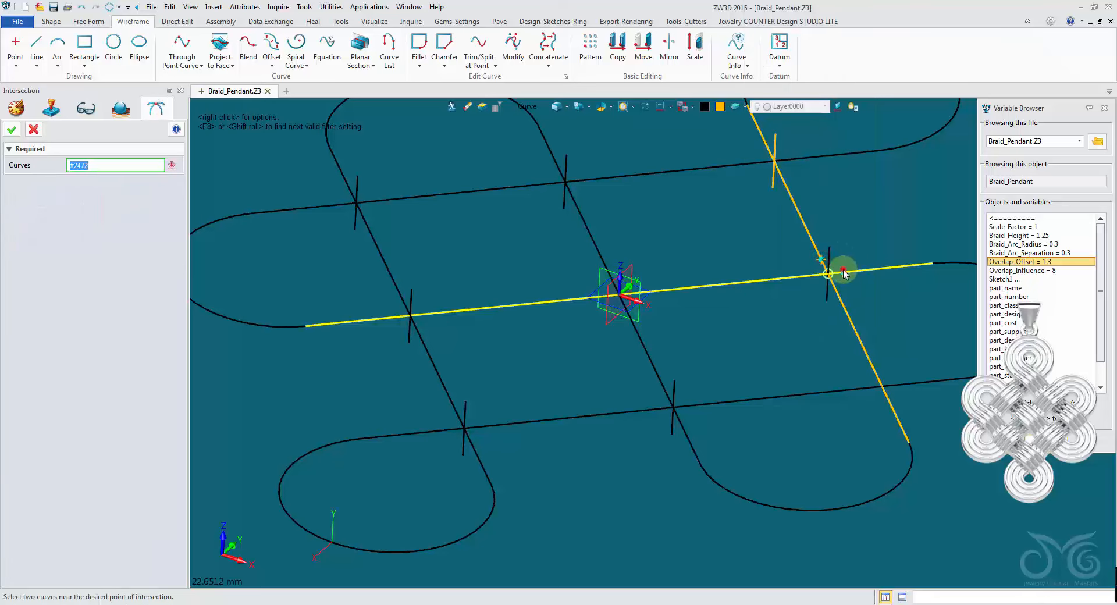
{"action": "right_click", "coordinate": [807, 335]}
{"action": "left_click", "coordinate": [877, 220]}
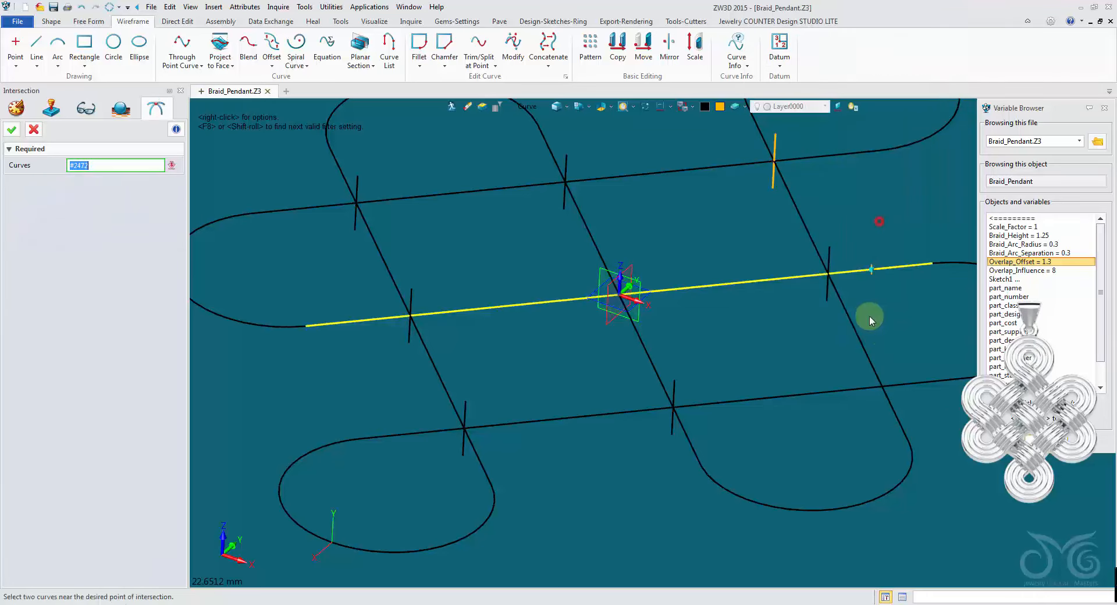
{"action": "left_click", "coordinate": [894, 386]}
{"action": "left_click", "coordinate": [878, 376]}
Add the central curve intersection at the origin as the final copy destination and complete the copy
{"action": "right_click", "coordinate": [780, 343]}
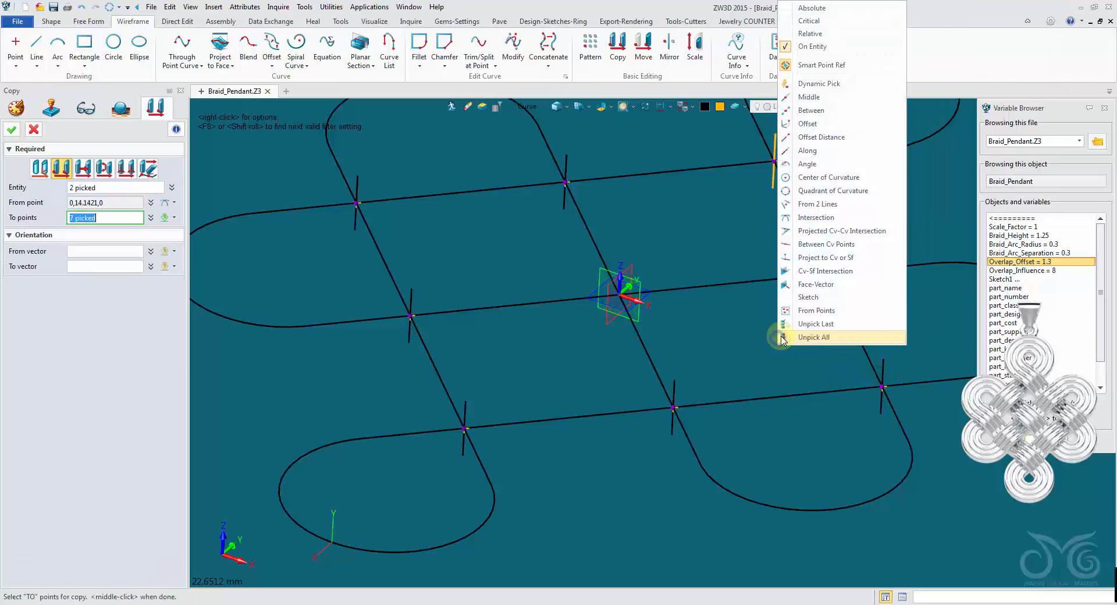
{"action": "left_click", "coordinate": [815, 217]}
{"action": "scroll", "coordinate": [601, 317], "scroll_direction": "up", "scroll_amount": 2}
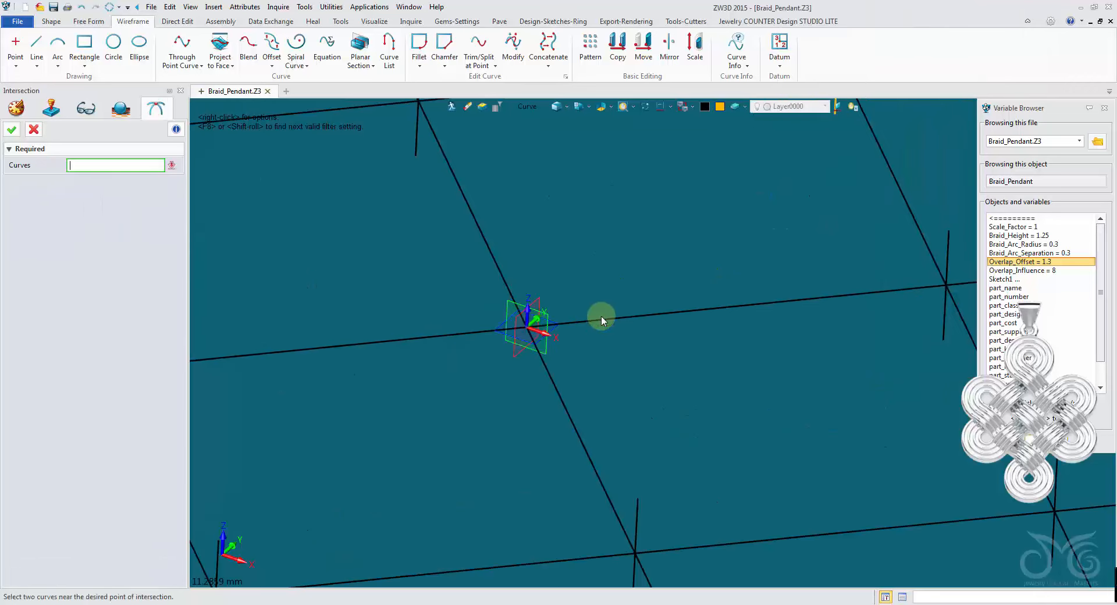
{"action": "left_click", "coordinate": [573, 319]}
{"action": "left_click", "coordinate": [512, 302]}
{"action": "scroll", "coordinate": [602, 320], "scroll_direction": "down", "scroll_amount": 4}
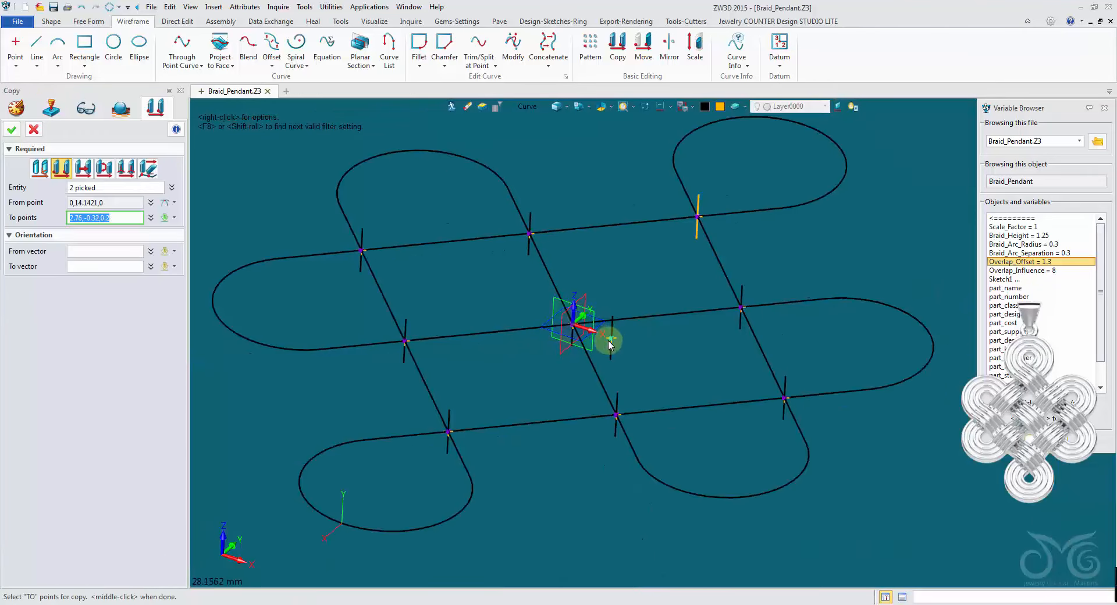
{"action": "left_click", "coordinate": [12, 130]}
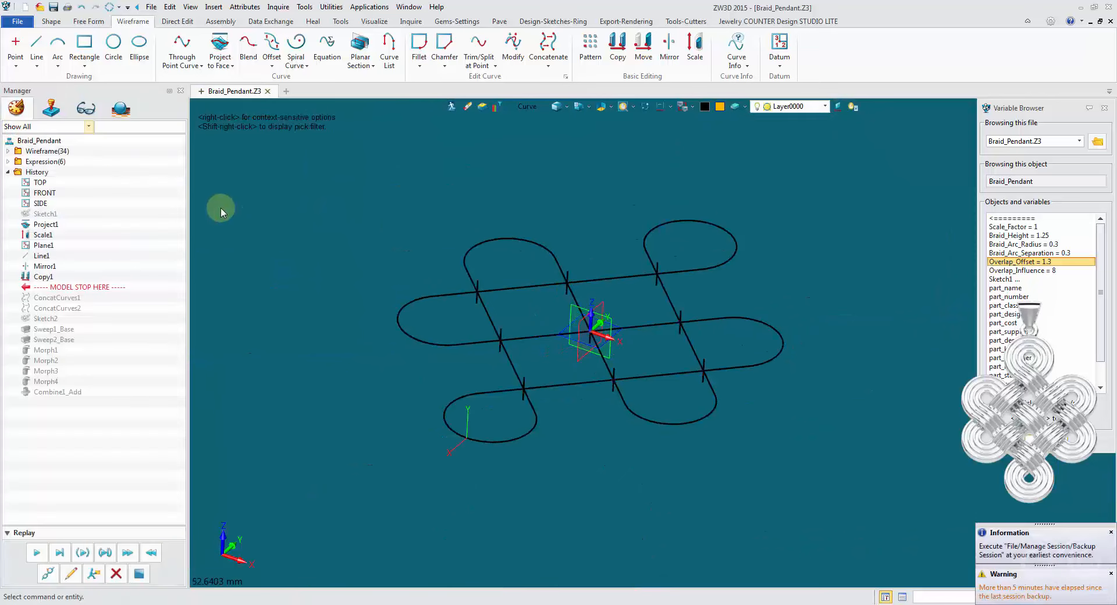
Set the part's Overlap_Offset driving parameter to 2 and apply it
{"action": "scroll", "coordinate": [221, 205], "scroll_direction": "up", "scroll_amount": 2}
{"action": "left_click", "coordinate": [245, 7]}
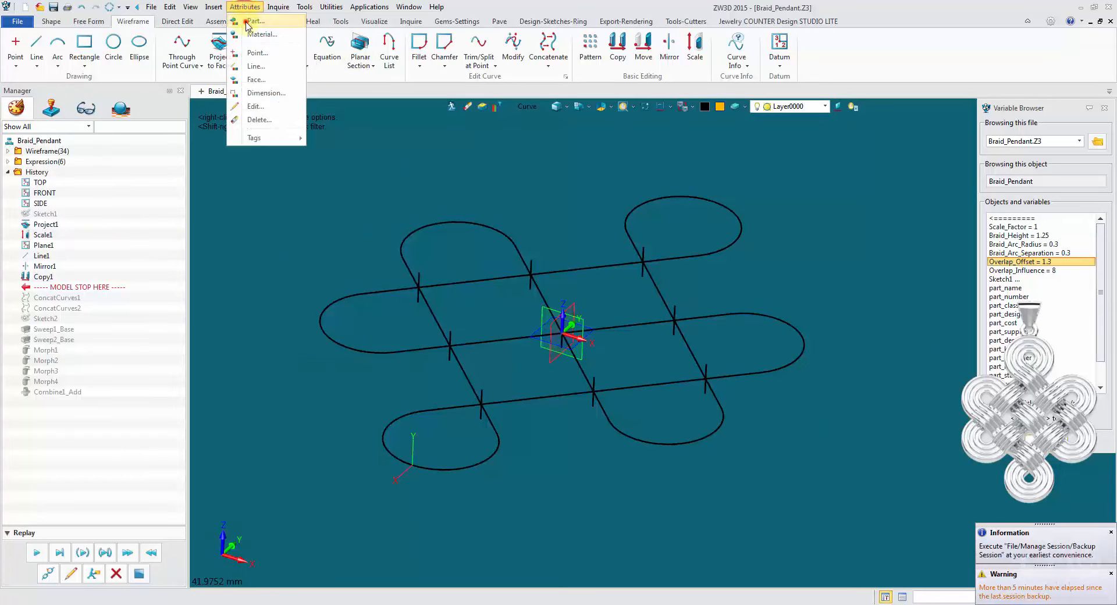
{"action": "left_click", "coordinate": [255, 21]}
{"action": "left_click", "coordinate": [358, 126]}
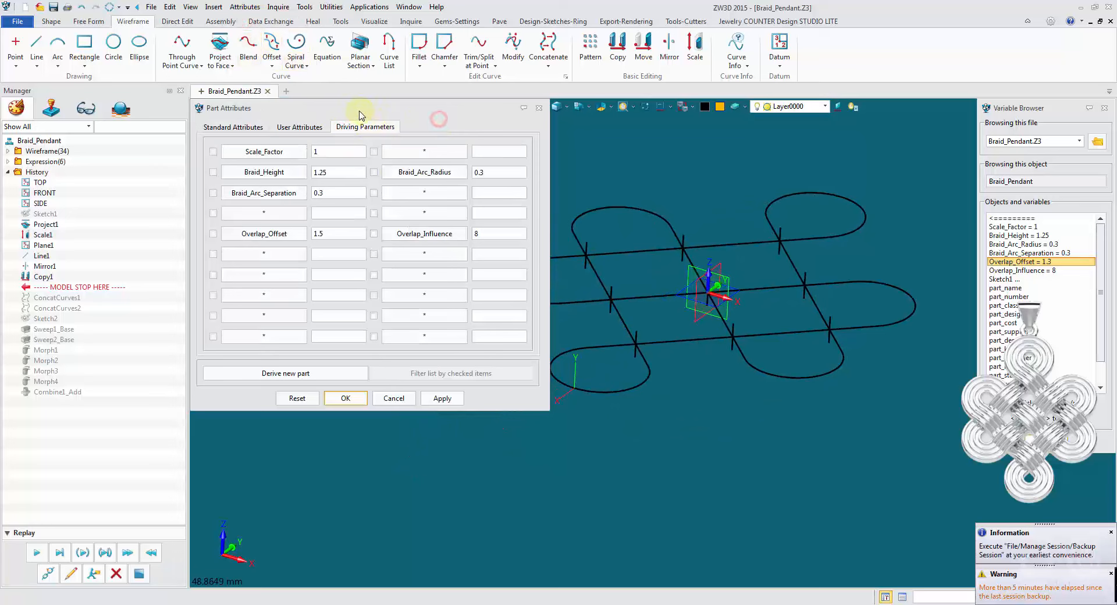
{"action": "left_click_drag", "start_coordinate": [419, 121], "coordinate": [337, 88]}
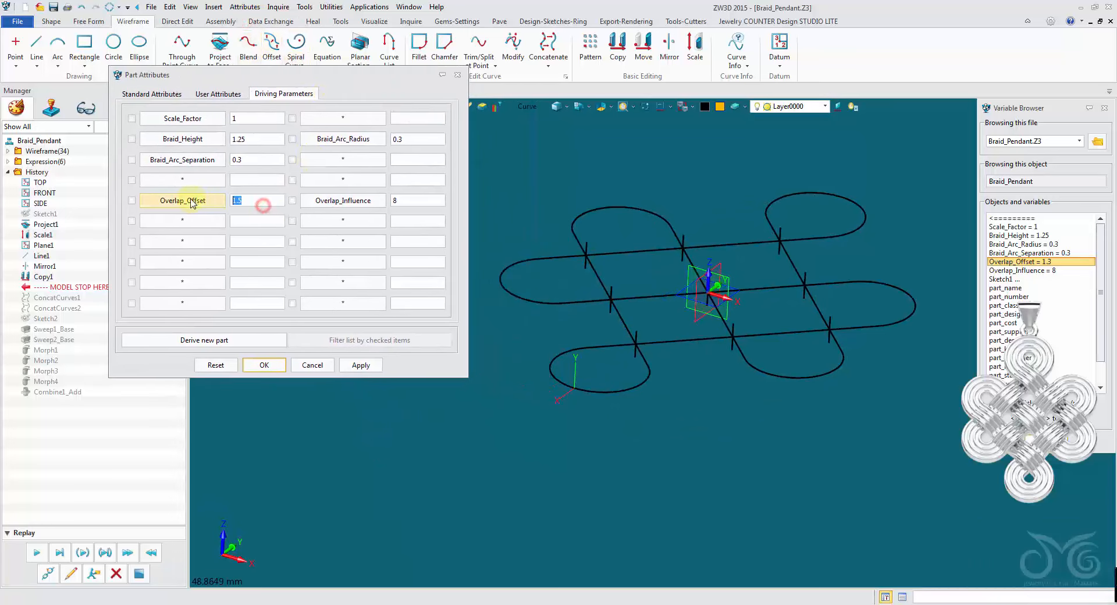
{"action": "left_click", "coordinate": [359, 366]}
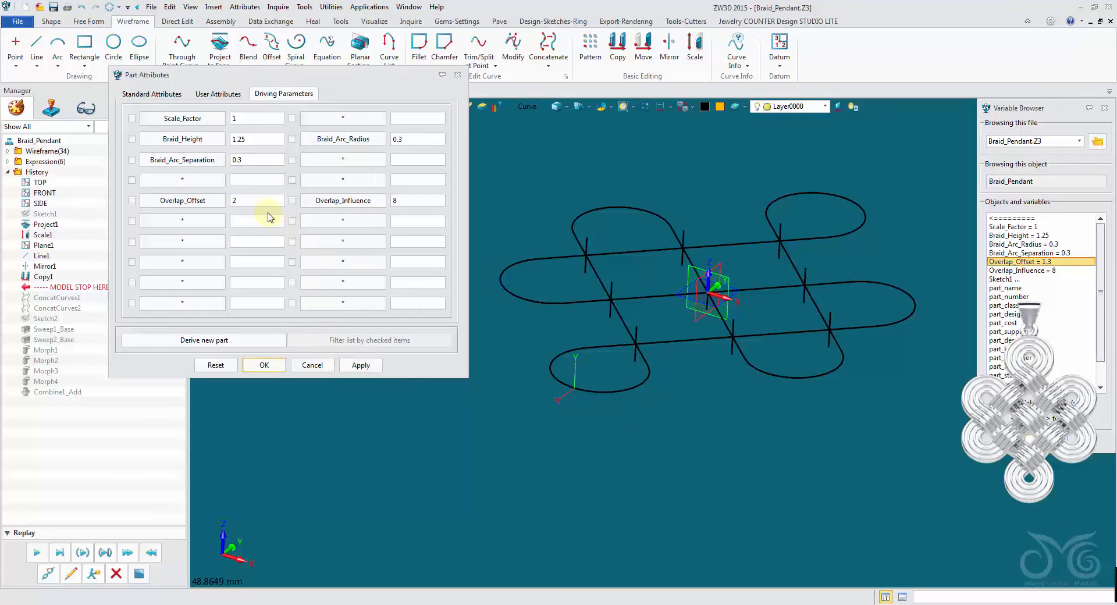
Set the Overlap_Offset driving parameter to 1.5, apply it and close the part attributes
{"action": "left_click", "coordinate": [174, 201]}
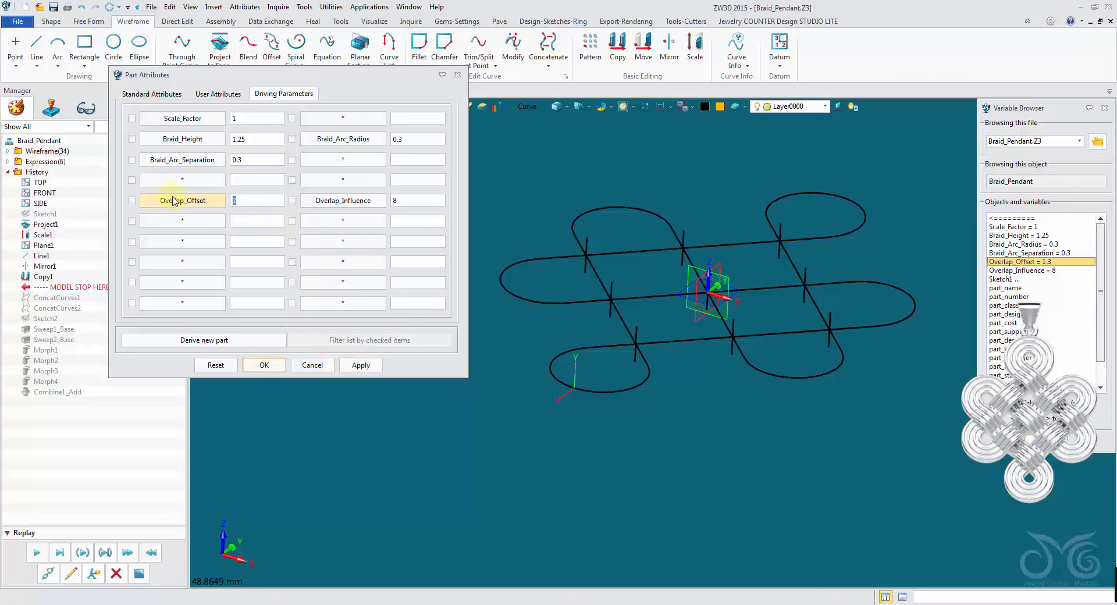
{"action": "left_click", "coordinate": [360, 365]}
{"action": "left_click", "coordinate": [264, 365]}
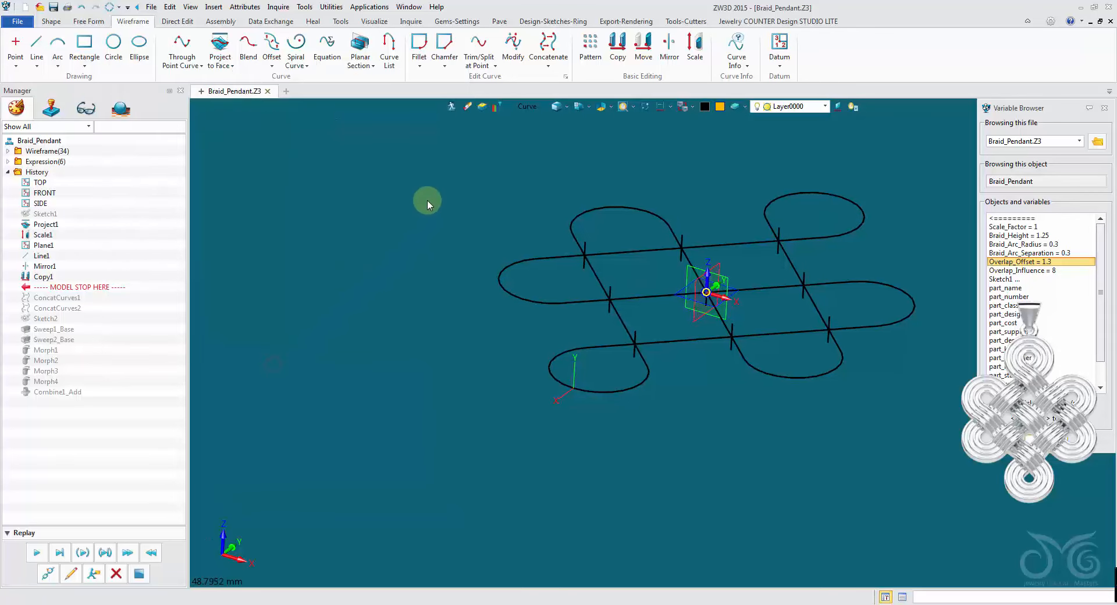
Erase the long straight strands crossing the knot, except the two upper segments of the leftmost diagonal, keeping the loop arcs and short vertical lines
{"action": "key", "text": "Delete"}
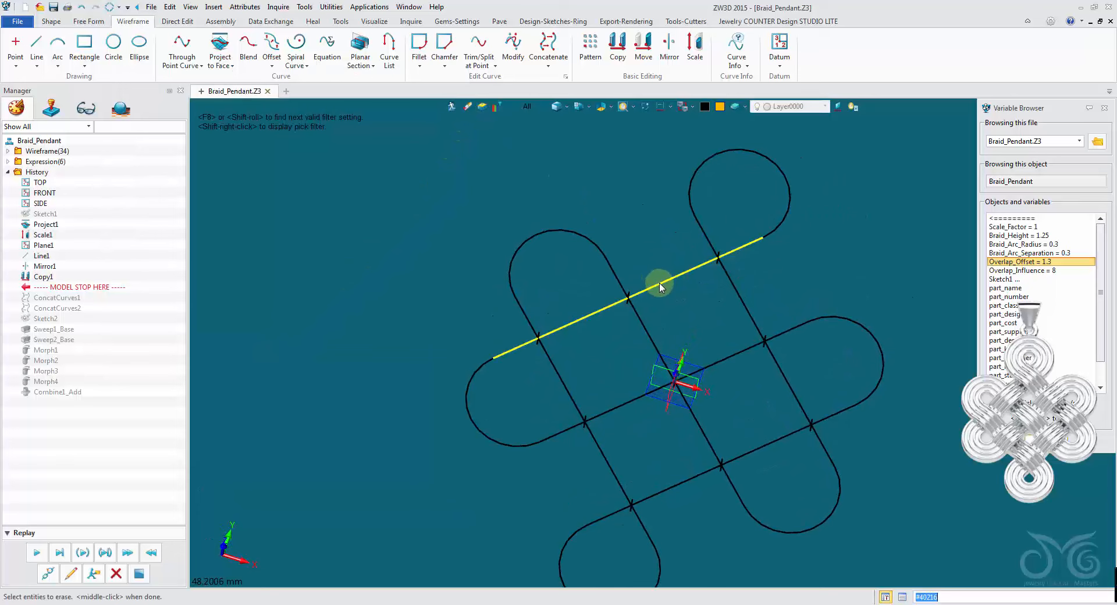
{"action": "left_click", "coordinate": [642, 312]}
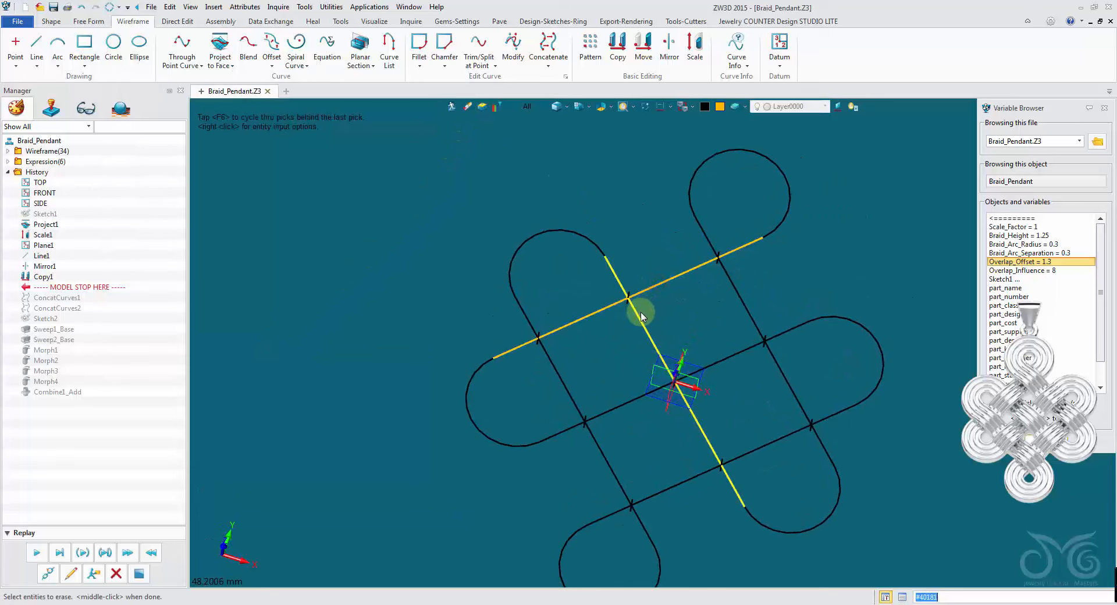
{"action": "left_click", "coordinate": [736, 294]}
{"action": "left_click", "coordinate": [736, 355]}
{"action": "left_click", "coordinate": [779, 443]}
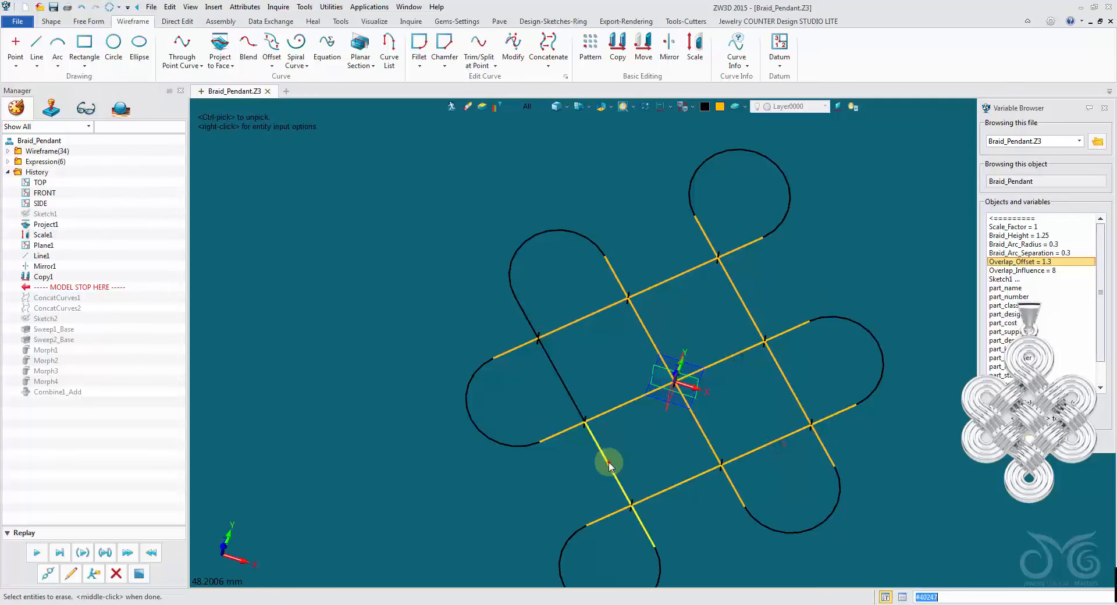
{"action": "middle_click", "coordinate": [396, 190]}
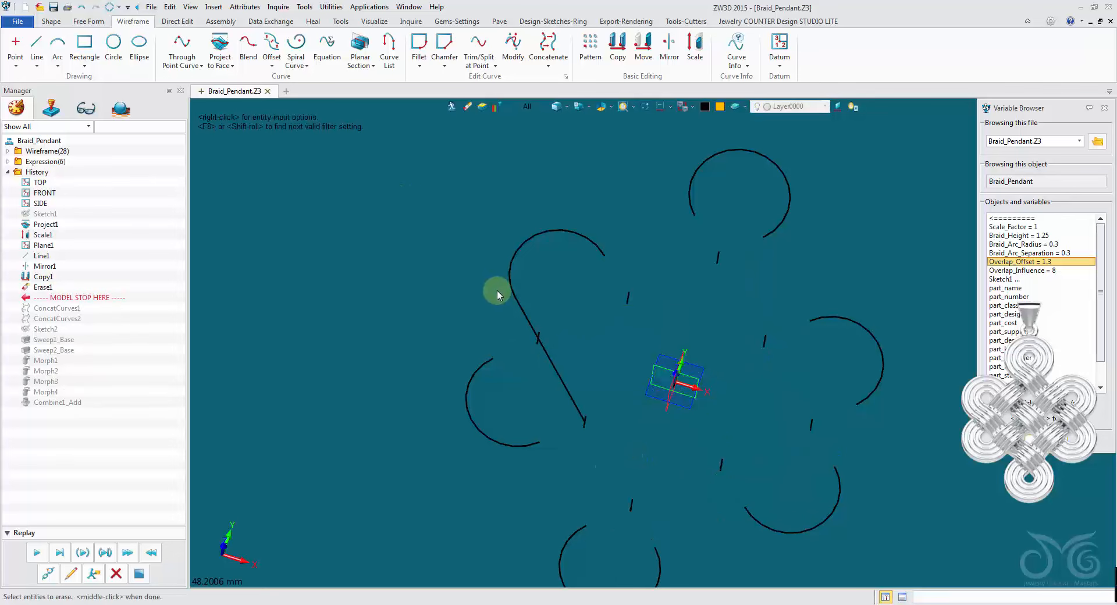
Erase the two leftover straight segments running down from the upper-left loop arc
{"action": "left_click", "coordinate": [554, 357]}
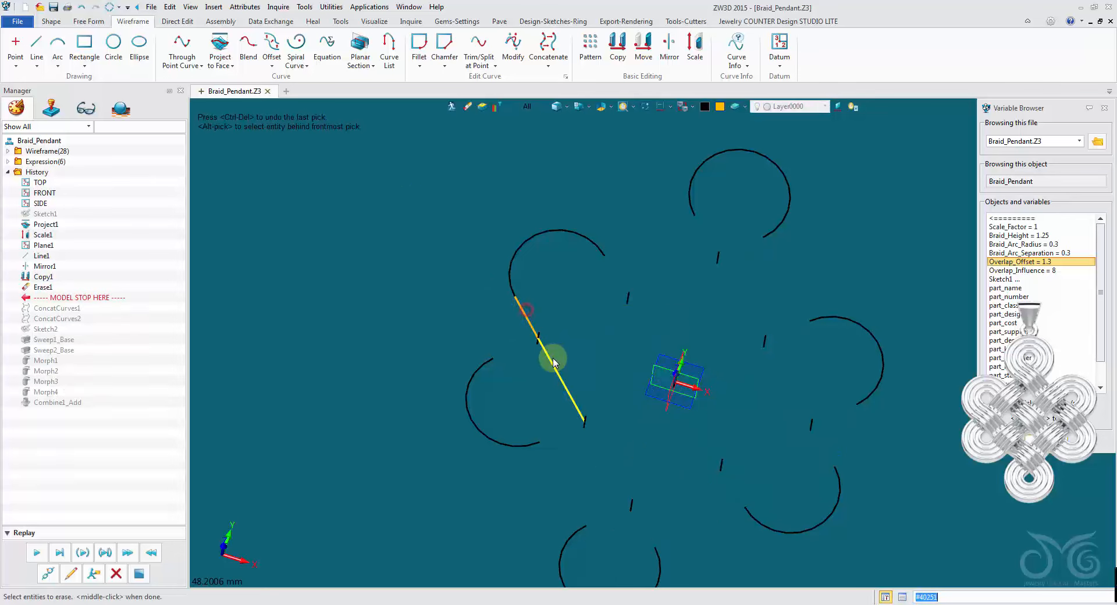
{"action": "middle_click", "coordinate": [439, 277]}
{"action": "key", "text": "ctrl+Up"}
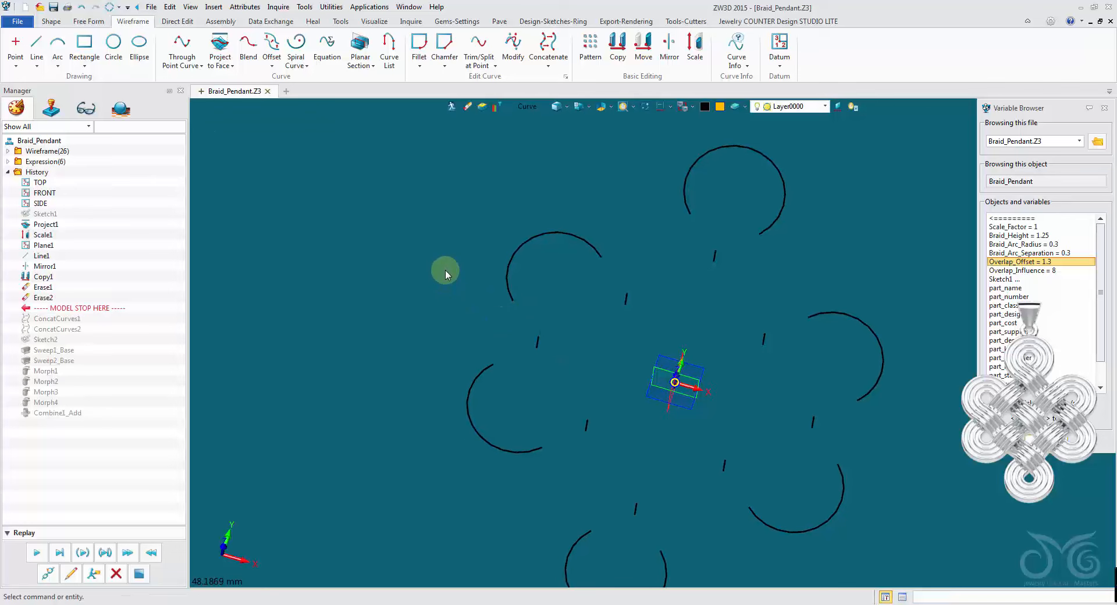
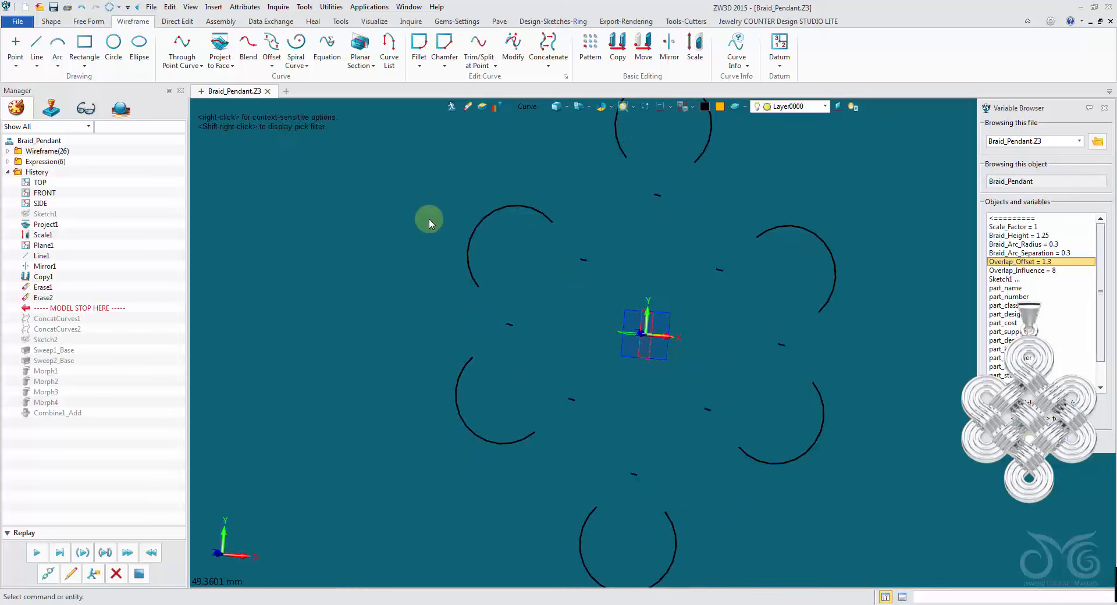
Start a Through Point Curve at the upper end of the left loop arc, with its G1 tangent reversed to point away from the arc
{"action": "left_click", "coordinate": [185, 45]}
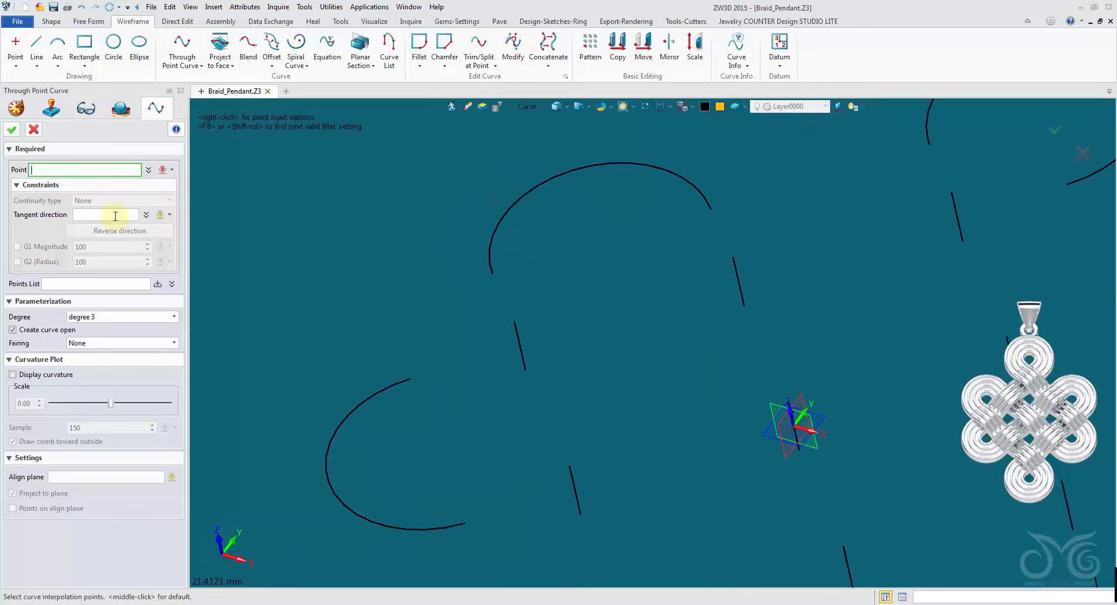
{"action": "left_click", "coordinate": [115, 215]}
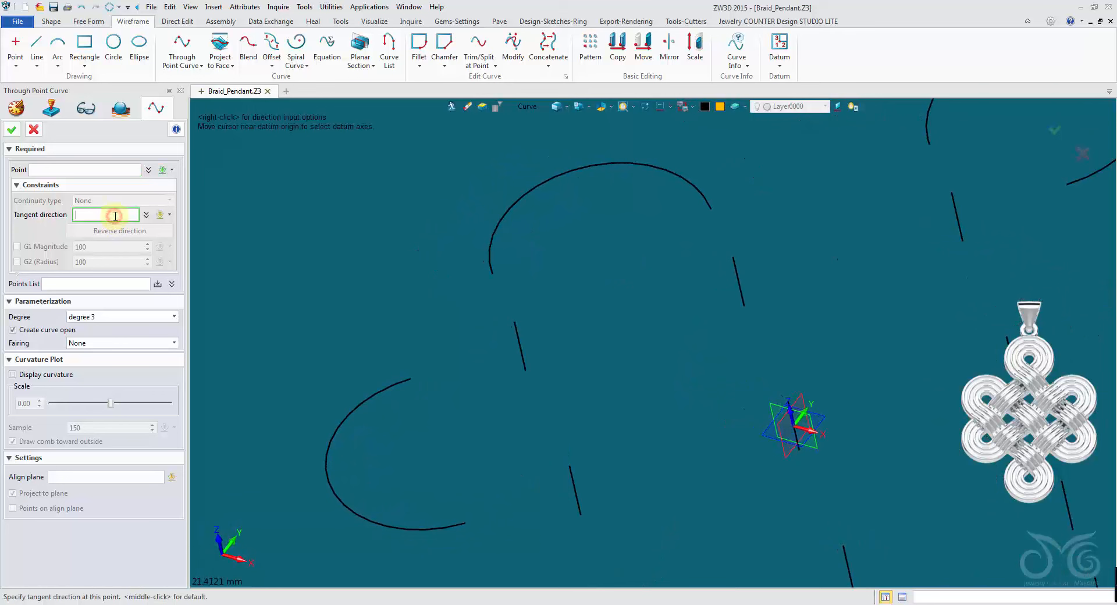
{"action": "left_click", "coordinate": [411, 381]}
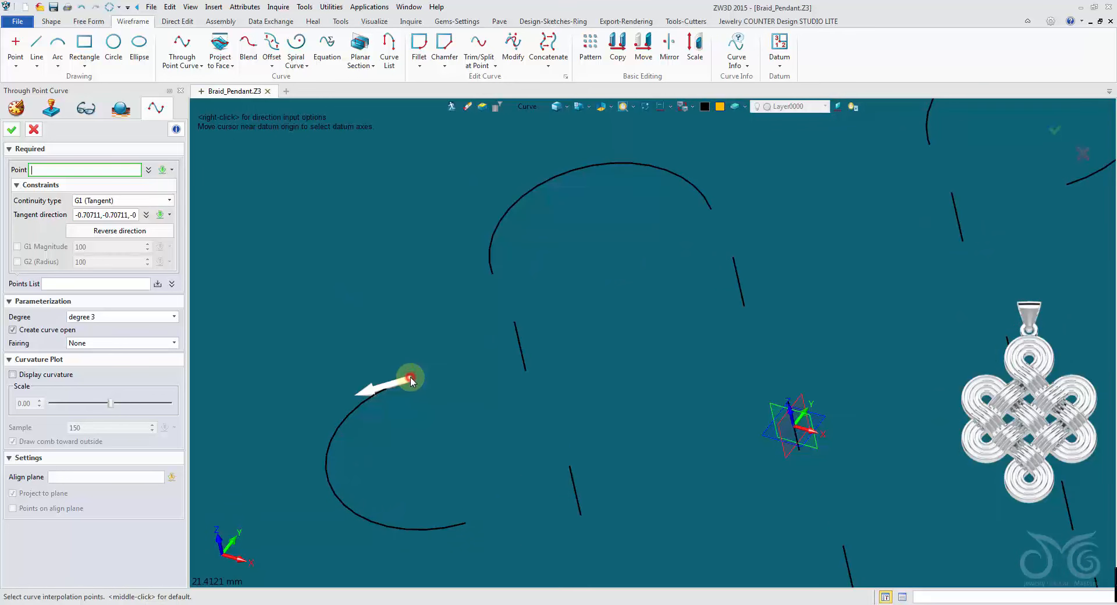
{"action": "left_click", "coordinate": [171, 234]}
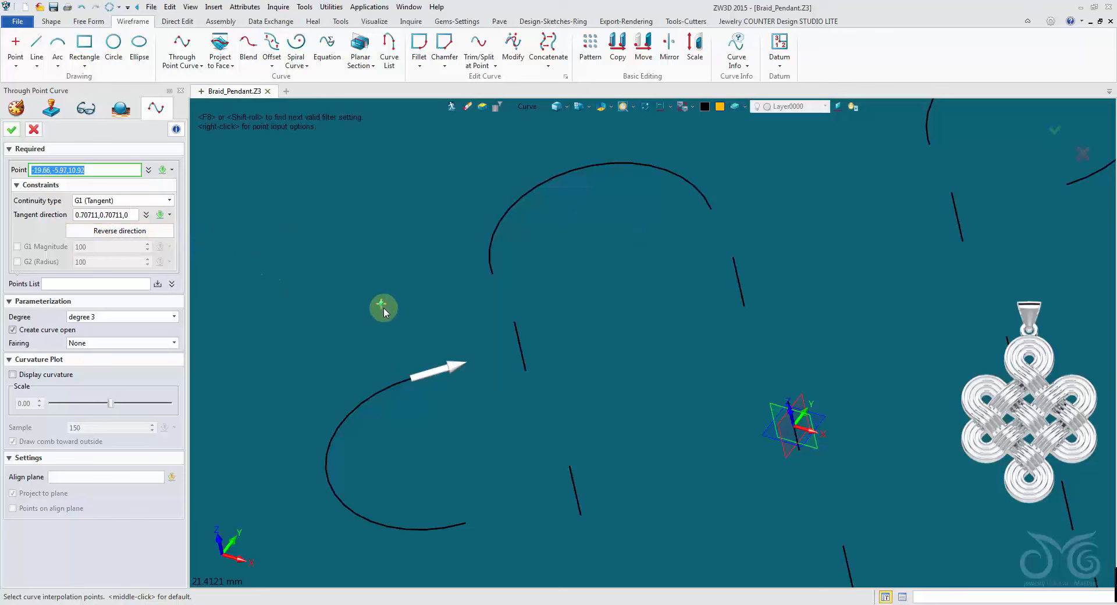
{"action": "scroll", "coordinate": [399, 352], "scroll_direction": "up", "scroll_amount": 3}
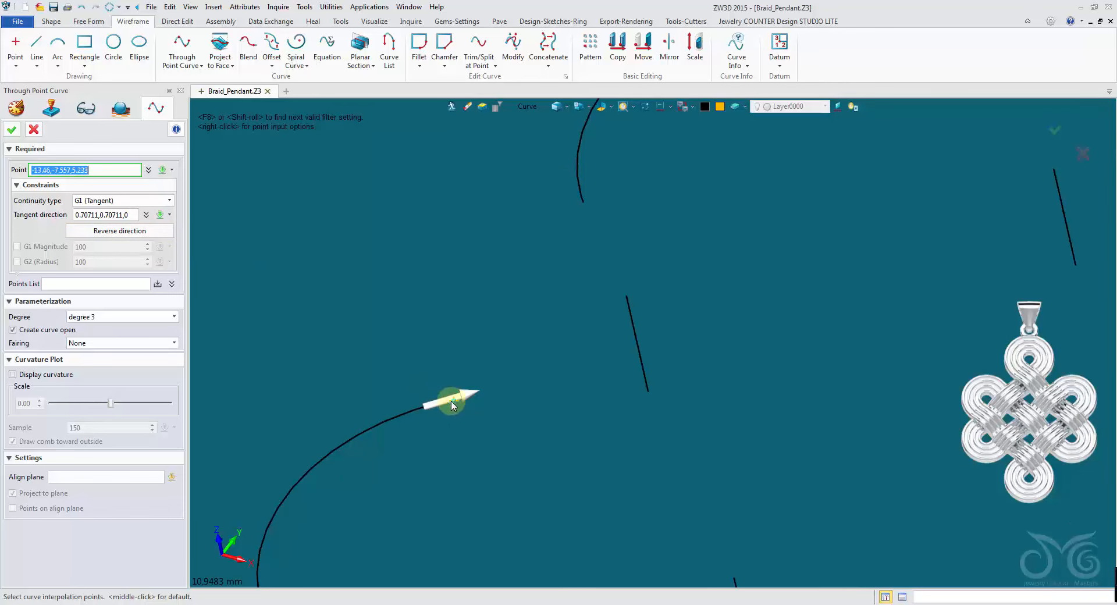
{"action": "right_click", "coordinate": [388, 252]}
{"action": "left_click", "coordinate": [401, 264]}
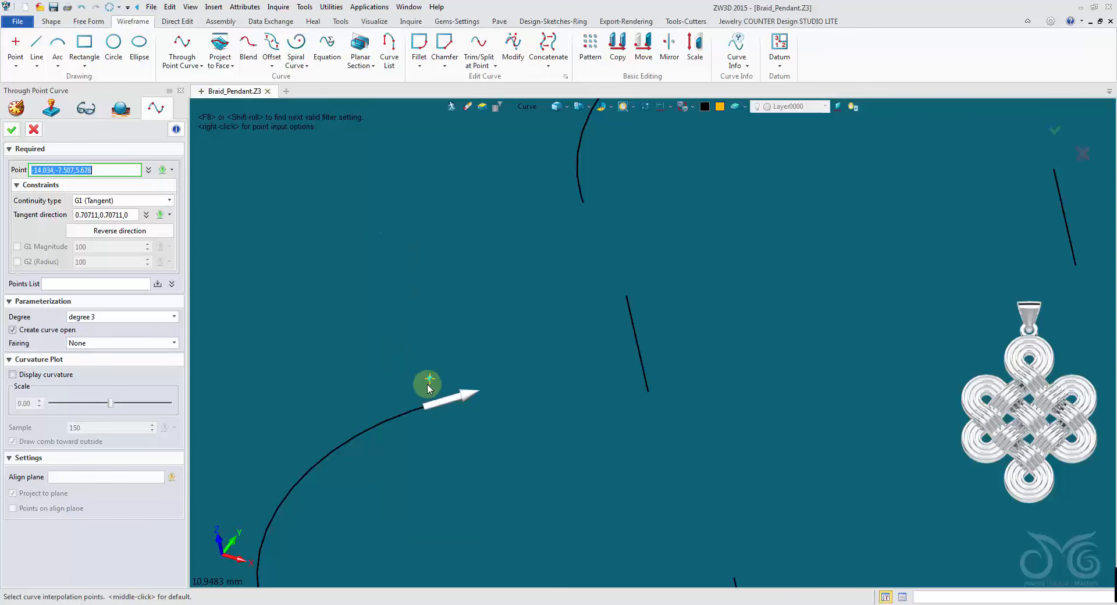
{"action": "left_click", "coordinate": [424, 407]}
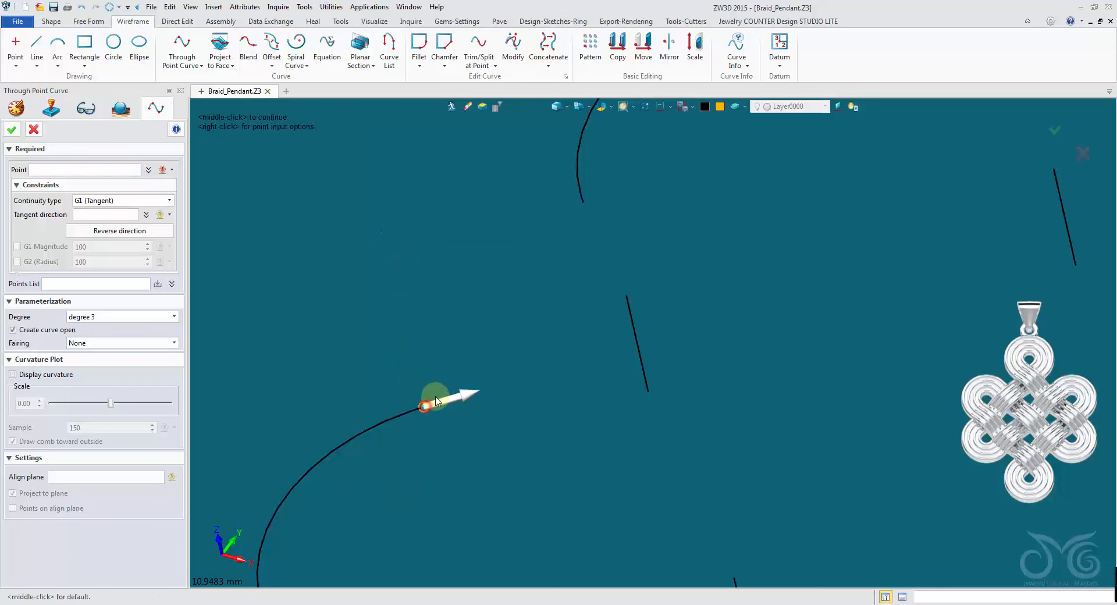
Route the curve through the bottom, top and bottom endpoints of the next three vertical lines in sequence
{"action": "scroll", "coordinate": [465, 308], "scroll_direction": "down", "scroll_amount": 3}
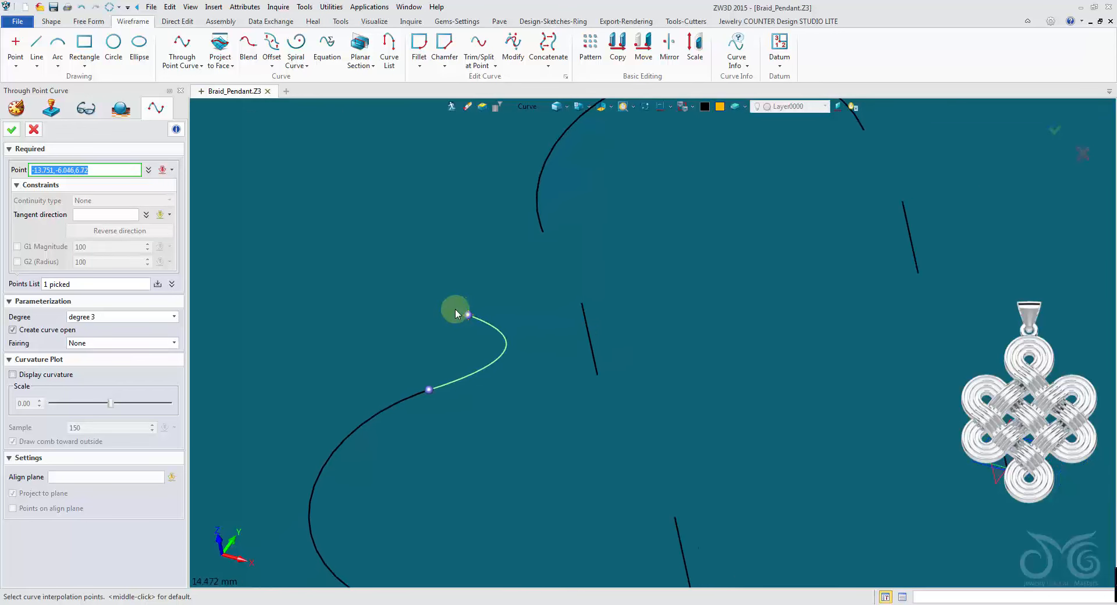
{"action": "scroll", "coordinate": [503, 335], "scroll_direction": "up", "scroll_amount": 2}
{"action": "right_click_drag", "start_coordinate": [502, 334], "coordinate": [470, 377]}
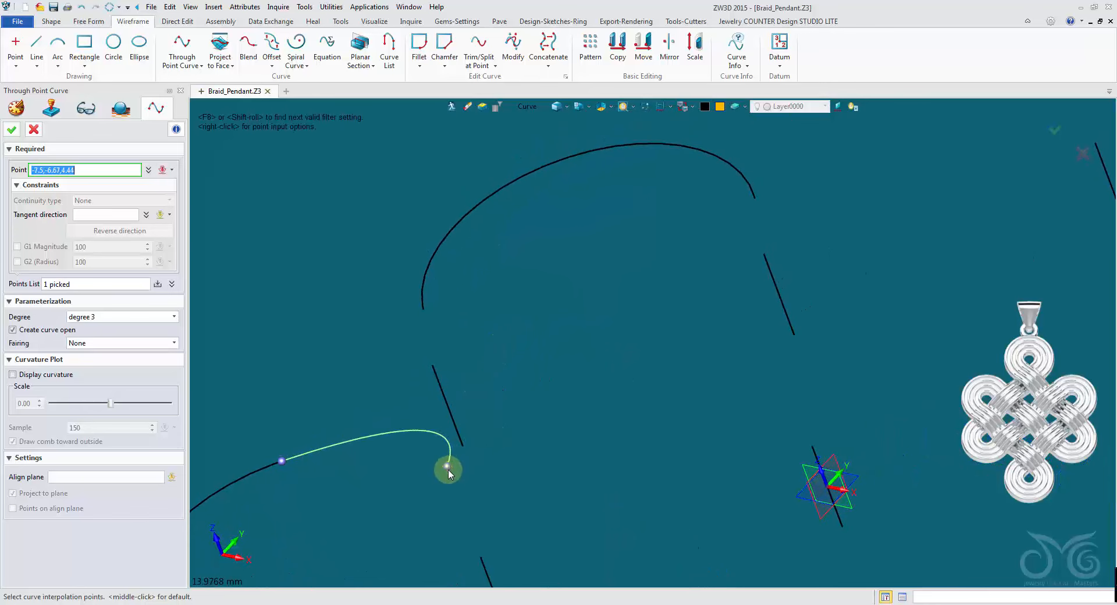
{"action": "right_click_drag", "start_coordinate": [470, 449], "coordinate": [451, 345]}
{"action": "scroll", "coordinate": [475, 448], "scroll_direction": "down", "scroll_amount": 2}
{"action": "left_click", "coordinate": [450, 345]}
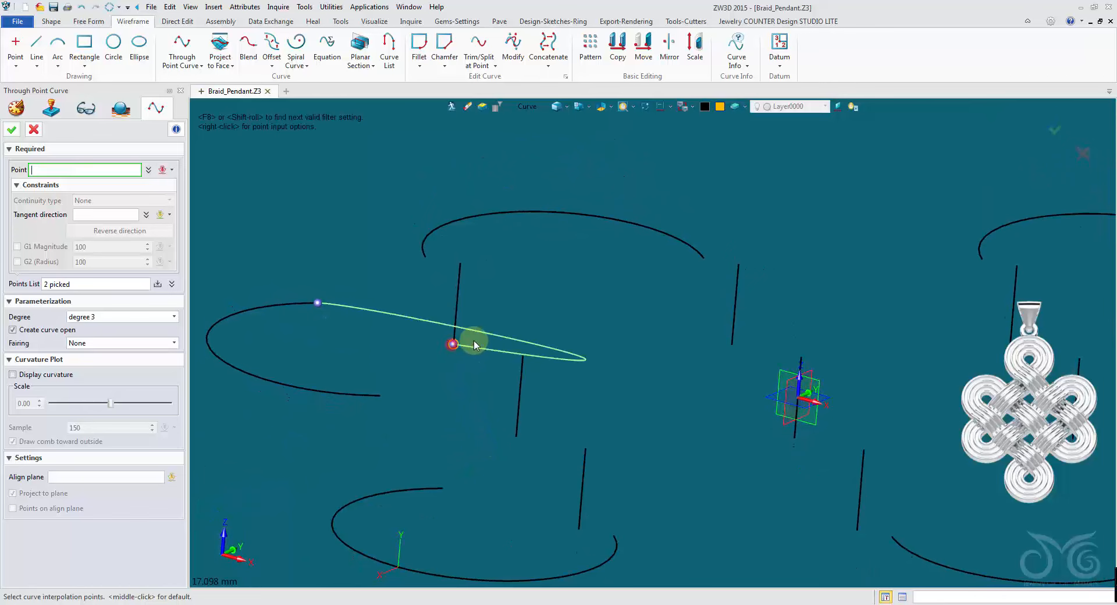
{"action": "right_click_drag", "start_coordinate": [520, 324], "coordinate": [621, 252]}
{"action": "left_click", "coordinate": [703, 234]}
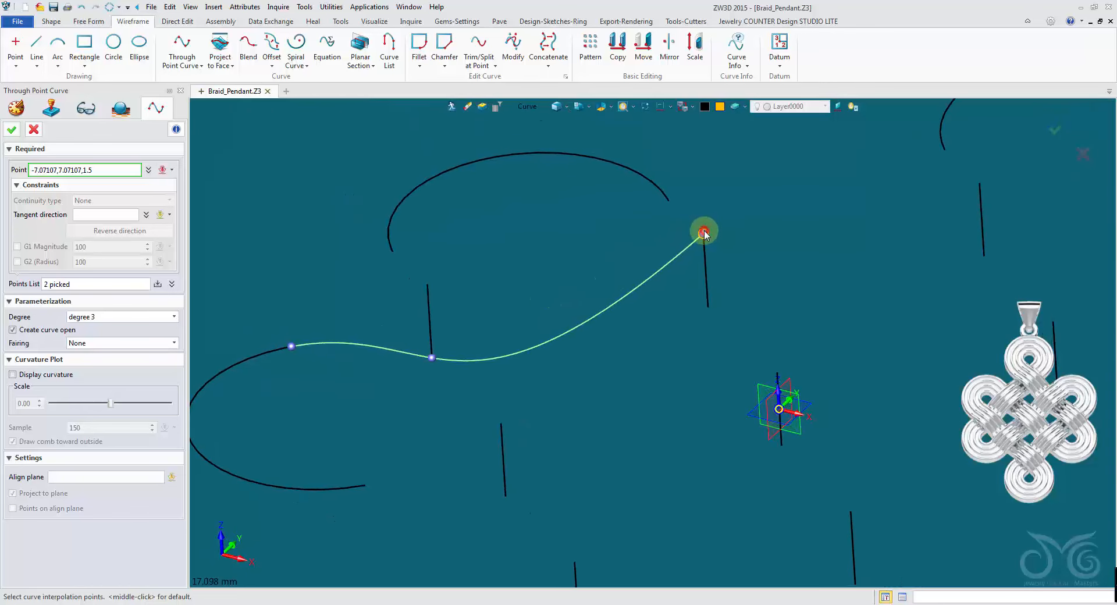
{"action": "right_click_drag", "start_coordinate": [704, 232], "coordinate": [788, 313]}
{"action": "left_click", "coordinate": [842, 318]}
Place the curve's last point at the near end of the far loop arc, with a G1 tangent direction following that arc
{"action": "scroll", "coordinate": [884, 325], "scroll_direction": "up", "scroll_amount": 4}
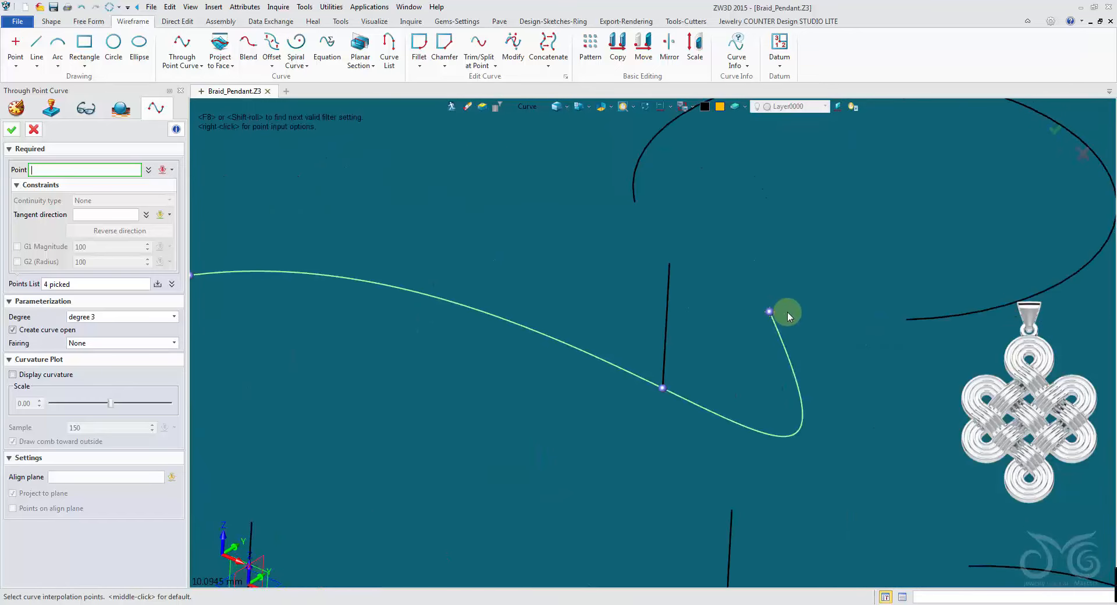
{"action": "left_click", "coordinate": [93, 214]}
{"action": "left_click", "coordinate": [932, 322]}
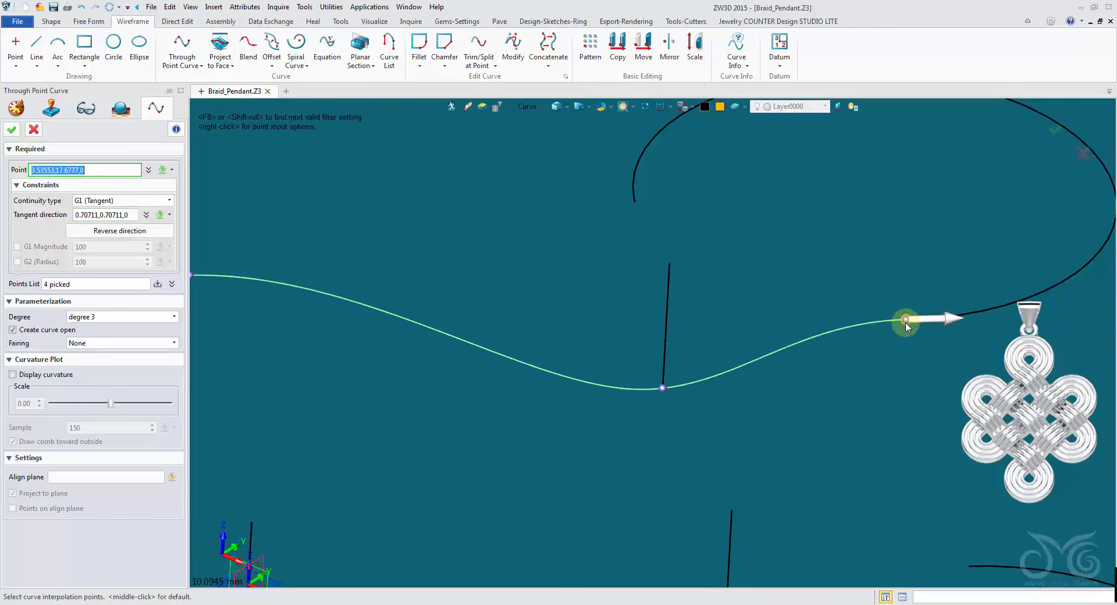
{"action": "left_click", "coordinate": [907, 321]}
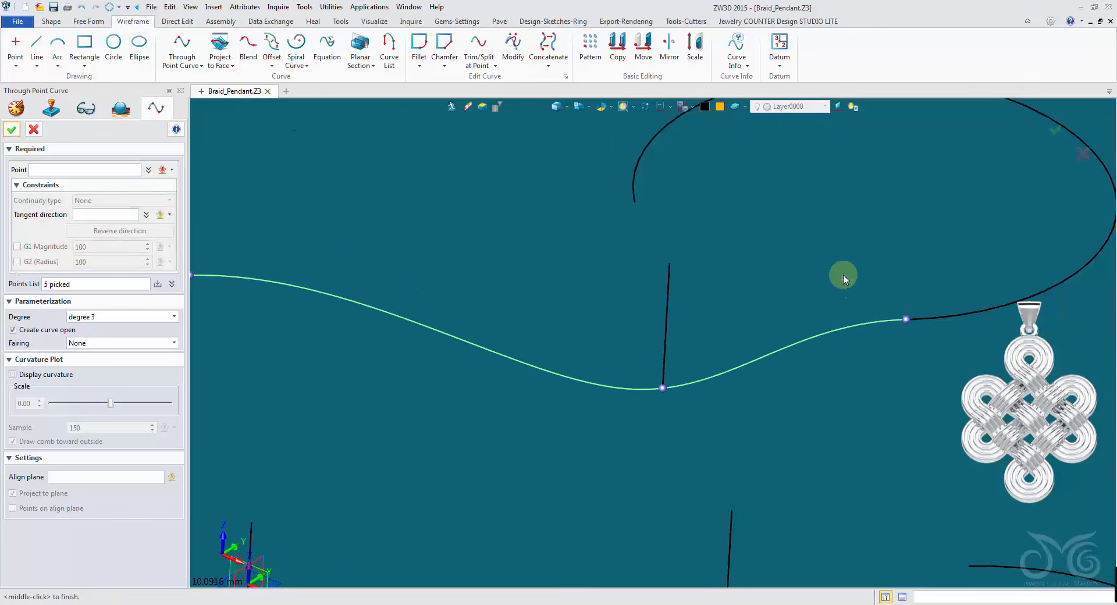
{"action": "scroll", "coordinate": [841, 275], "scroll_direction": "down", "scroll_amount": 2}
{"action": "scroll", "coordinate": [831, 272], "scroll_direction": "down", "scroll_amount": 2}
{"action": "right_click_drag", "start_coordinate": [570, 314], "coordinate": [491, 320]}
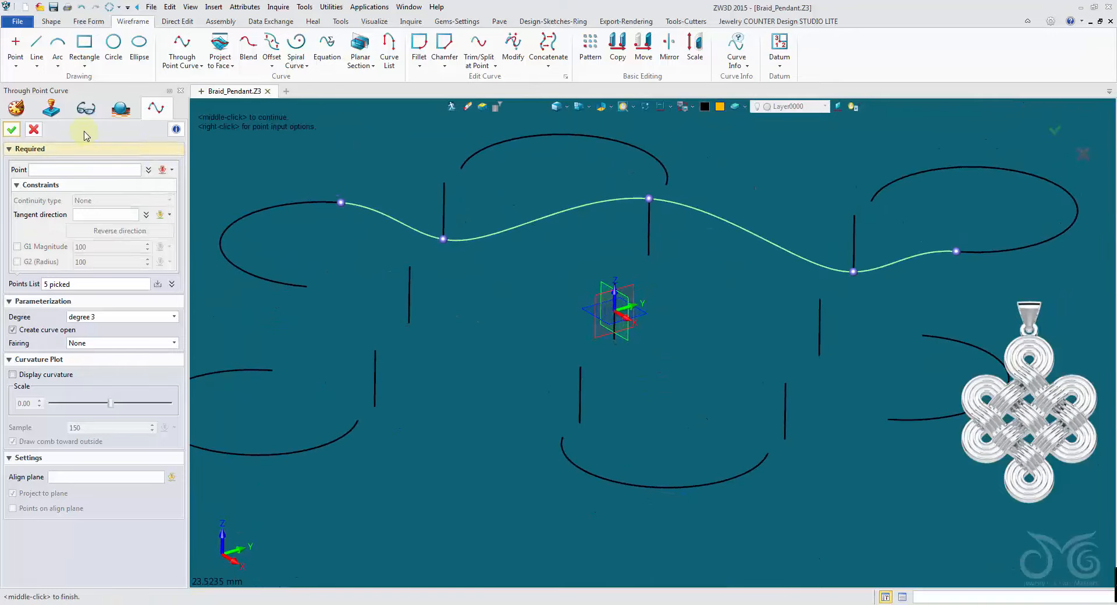
Accept the first curve and start another Through Point Curve at the left loop arc's lower free end, with its G1 tangent reversed away from the arc
{"action": "left_click", "coordinate": [11, 130]}
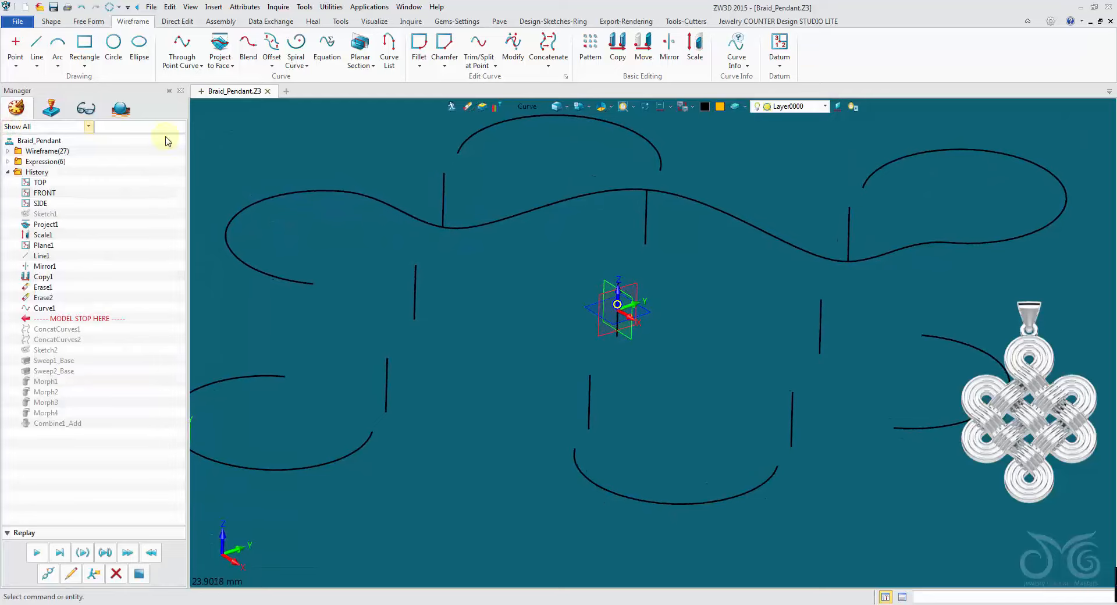
{"action": "right_click_drag", "start_coordinate": [349, 166], "coordinate": [406, 265]}
{"action": "middle_click", "coordinate": [441, 268]}
{"action": "left_click", "coordinate": [80, 215]}
{"action": "right_click_drag", "start_coordinate": [442, 326], "coordinate": [475, 375]}
{"action": "left_click", "coordinate": [474, 377]}
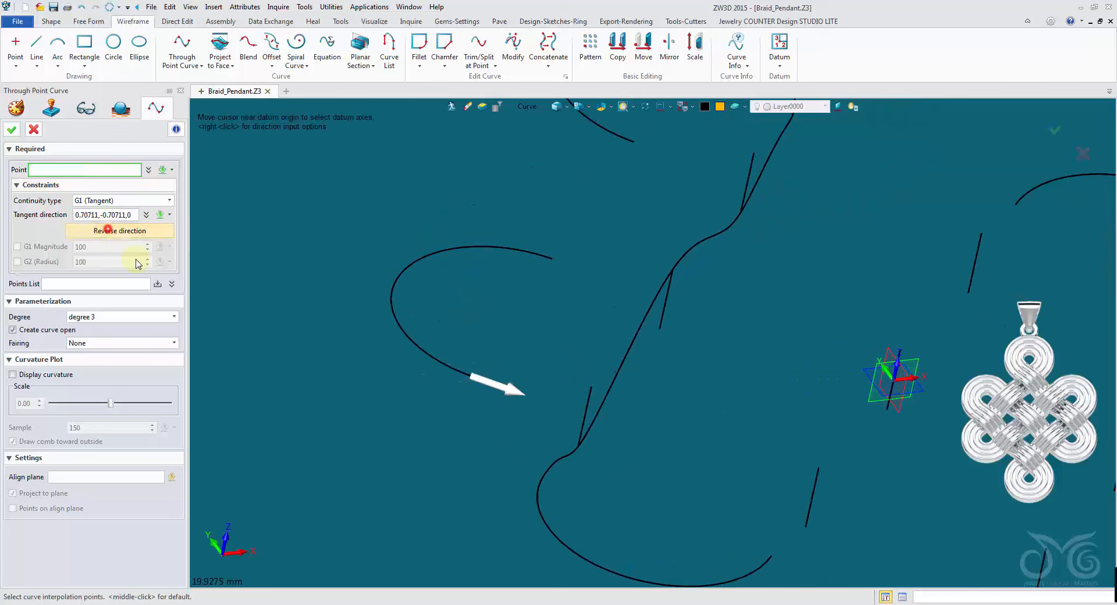
{"action": "left_click", "coordinate": [474, 383]}
Route the second curve through the top, bottom and top endpoints of the next three vertical overlap lines
{"action": "right_click_drag", "start_coordinate": [473, 383], "coordinate": [412, 337]}
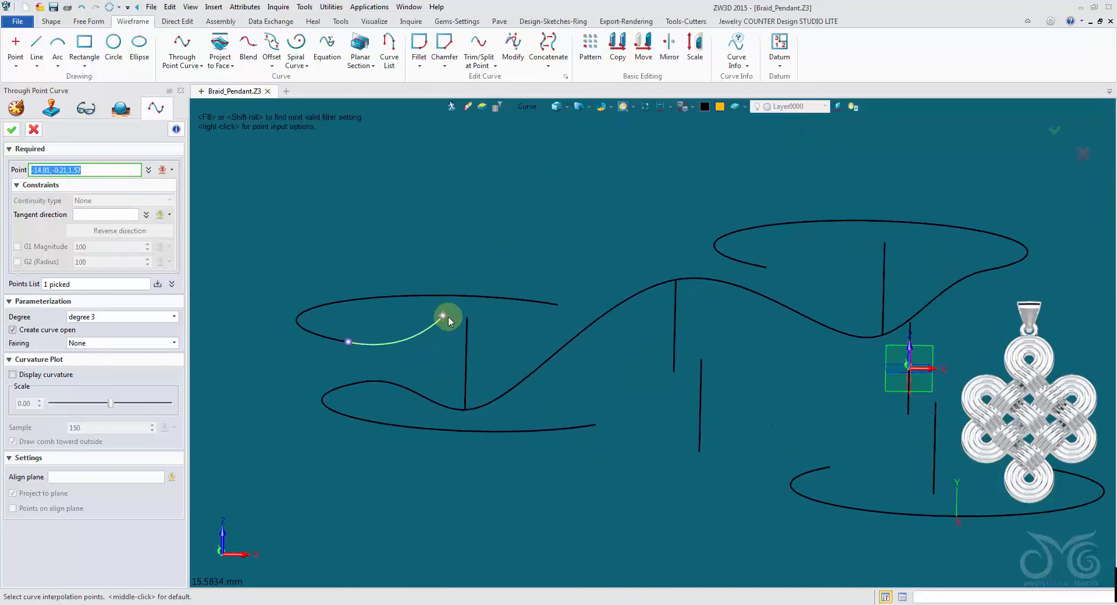
{"action": "left_click", "coordinate": [466, 319]}
{"action": "right_click_drag", "start_coordinate": [486, 374], "coordinate": [620, 421]}
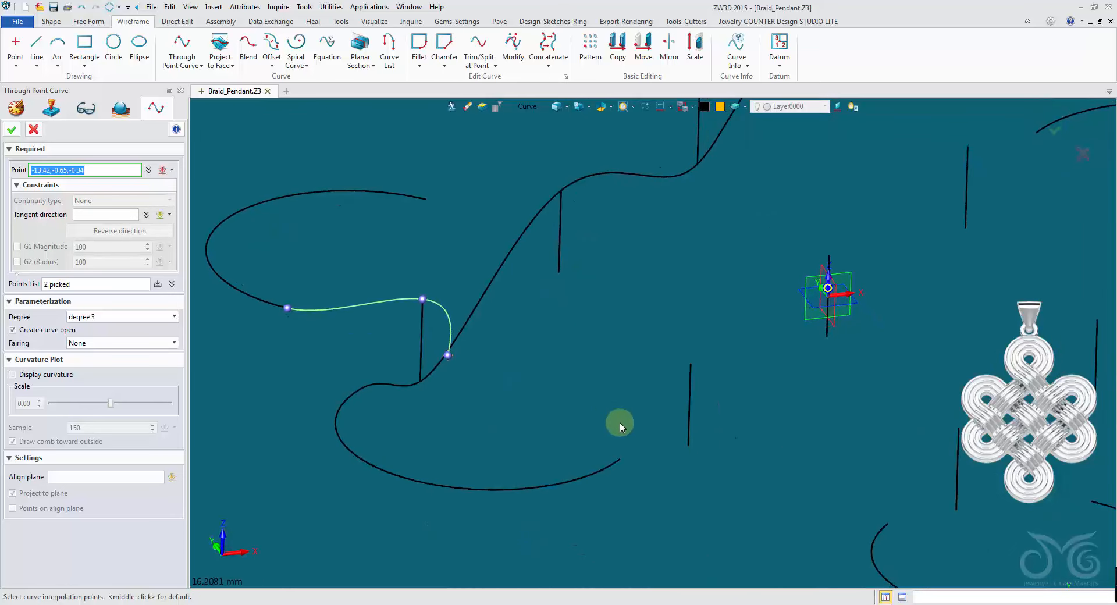
{"action": "left_click", "coordinate": [688, 447]}
{"action": "right_click_drag", "start_coordinate": [688, 446], "coordinate": [741, 369]}
{"action": "left_click", "coordinate": [883, 408]}
{"action": "right_click", "coordinate": [732, 373]}
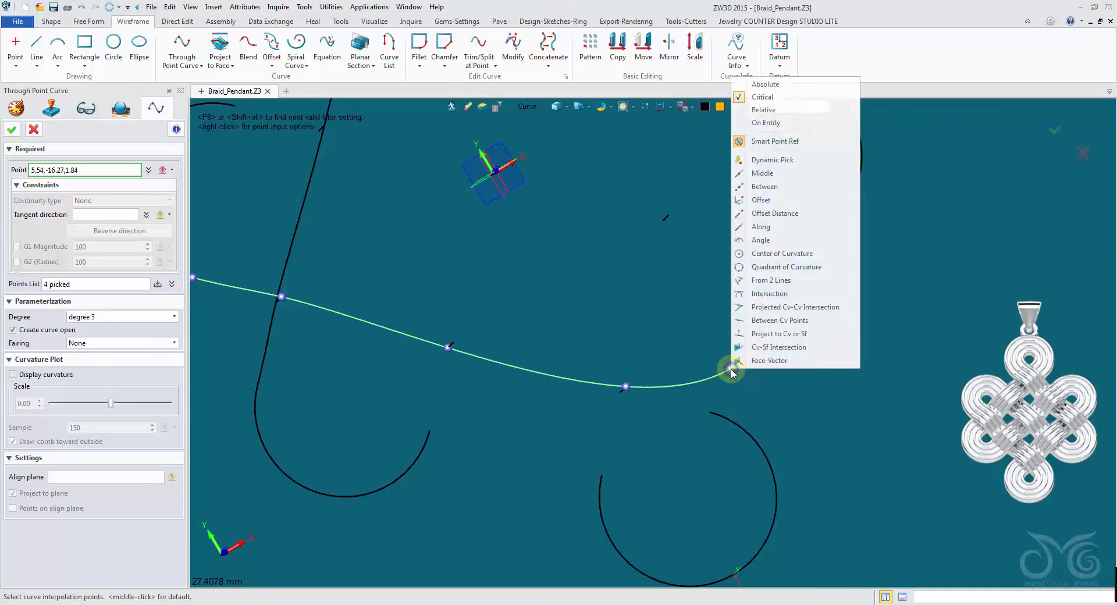
End the second curve at the near end of the far loop arc with a G1 tangent following that arc, and accept it
{"action": "left_click", "coordinate": [99, 215]}
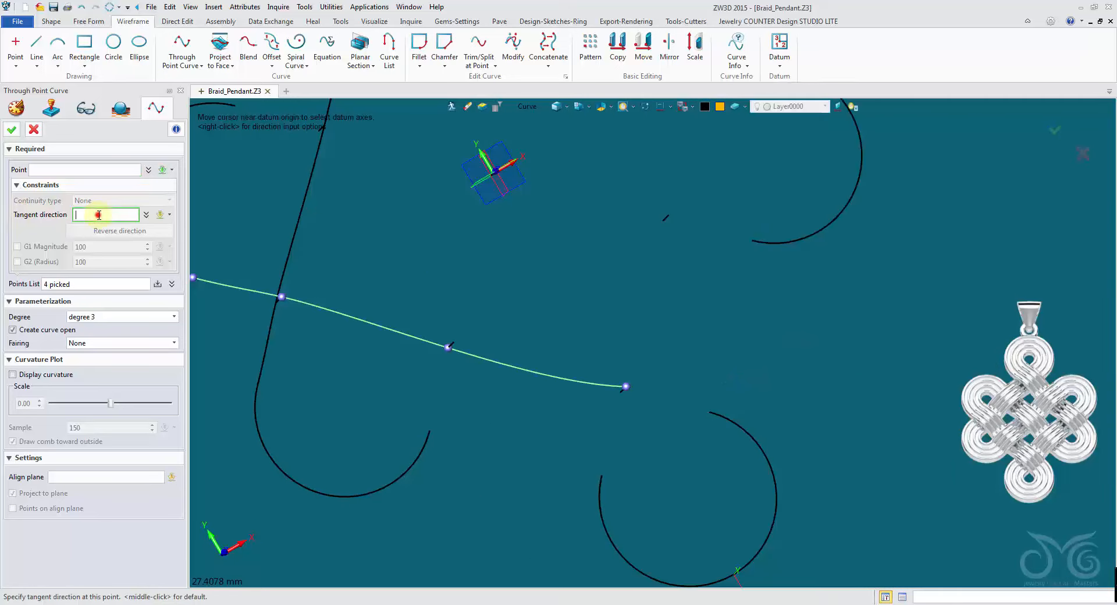
{"action": "left_click", "coordinate": [727, 417]}
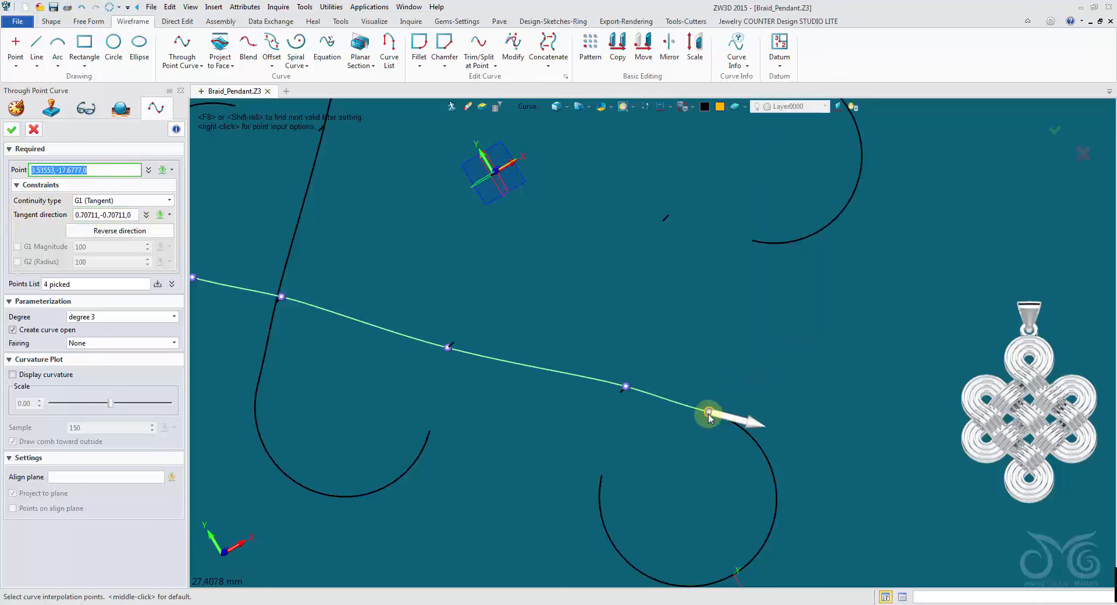
{"action": "left_click", "coordinate": [709, 415]}
{"action": "right_click_drag", "start_coordinate": [711, 412], "coordinate": [389, 251]}
{"action": "middle_click", "coordinate": [553, 362]}
Start a third curve at the free end of the left loop arc the first curve joins, with a G1 tangent pointing away from the arc
{"action": "middle_click", "coordinate": [544, 357]}
{"action": "scroll", "coordinate": [361, 245], "scroll_direction": "up", "scroll_amount": 3}
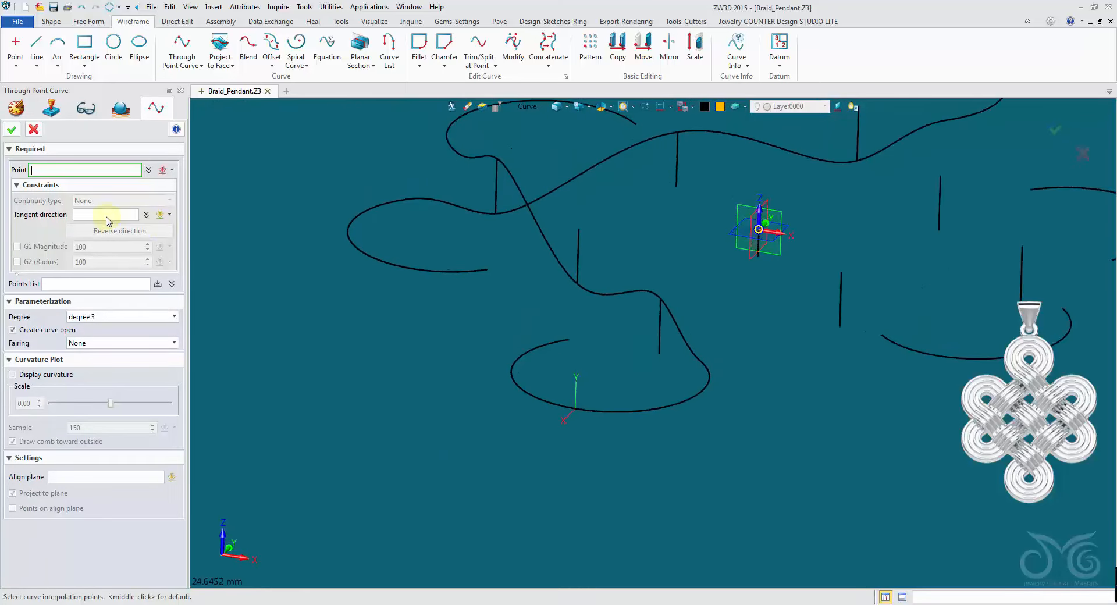
{"action": "left_click", "coordinate": [105, 215]}
{"action": "left_click", "coordinate": [473, 296]}
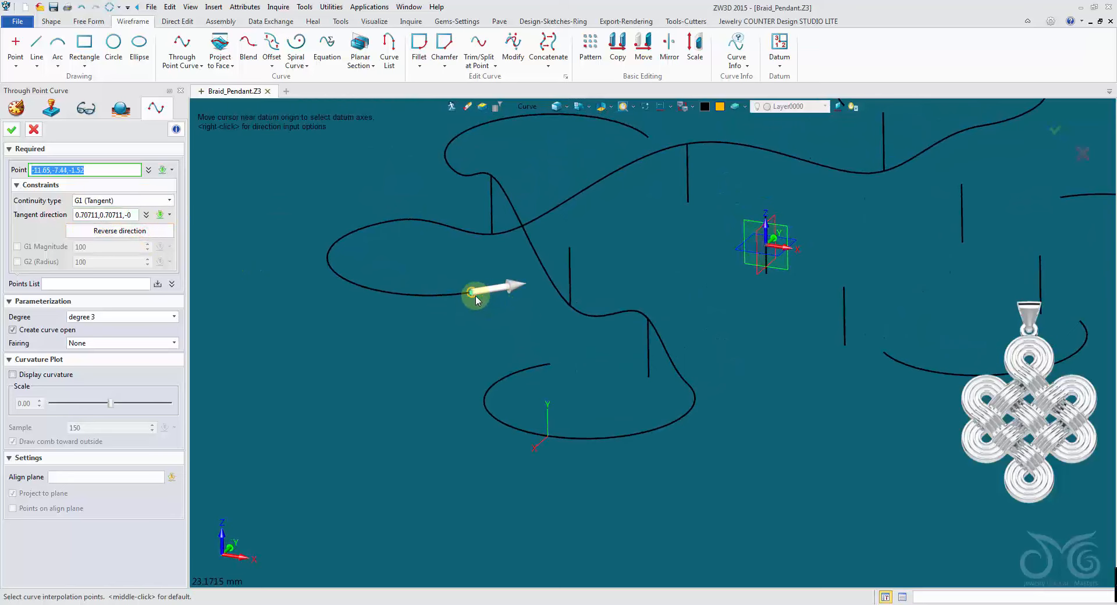
{"action": "left_click", "coordinate": [570, 305]}
Route the third curve over the first vertical line's top, under the centre line's bottom and over the following line's top
{"action": "right_click_drag", "start_coordinate": [570, 303], "coordinate": [549, 230]}
{"action": "left_click", "coordinate": [569, 230]}
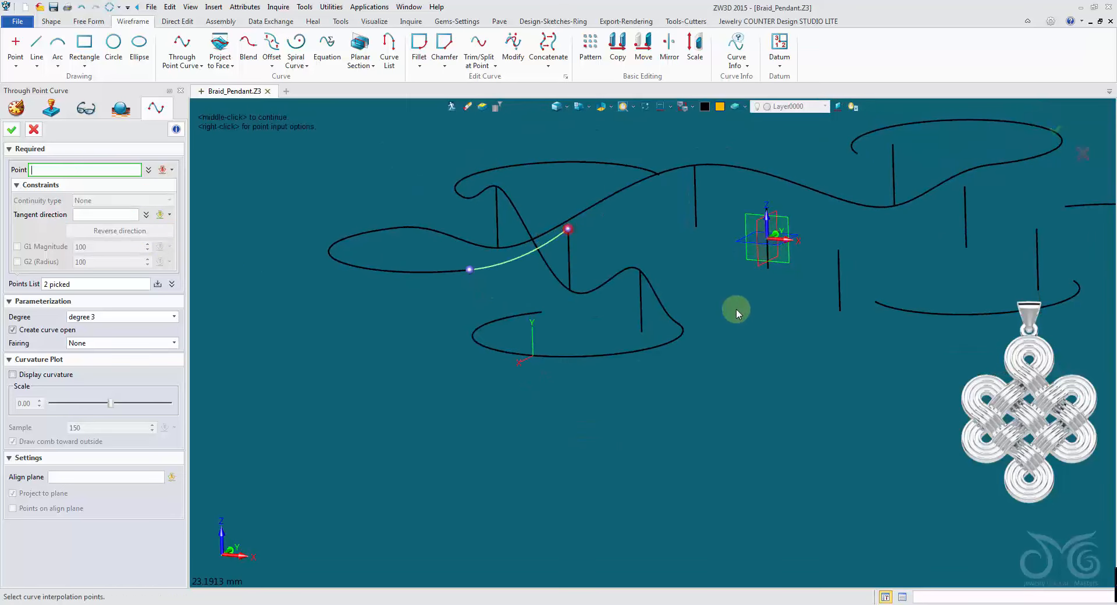
{"action": "right_click_drag", "start_coordinate": [749, 312], "coordinate": [768, 334]}
{"action": "scroll", "coordinate": [768, 334], "scroll_direction": "up", "scroll_amount": 3}
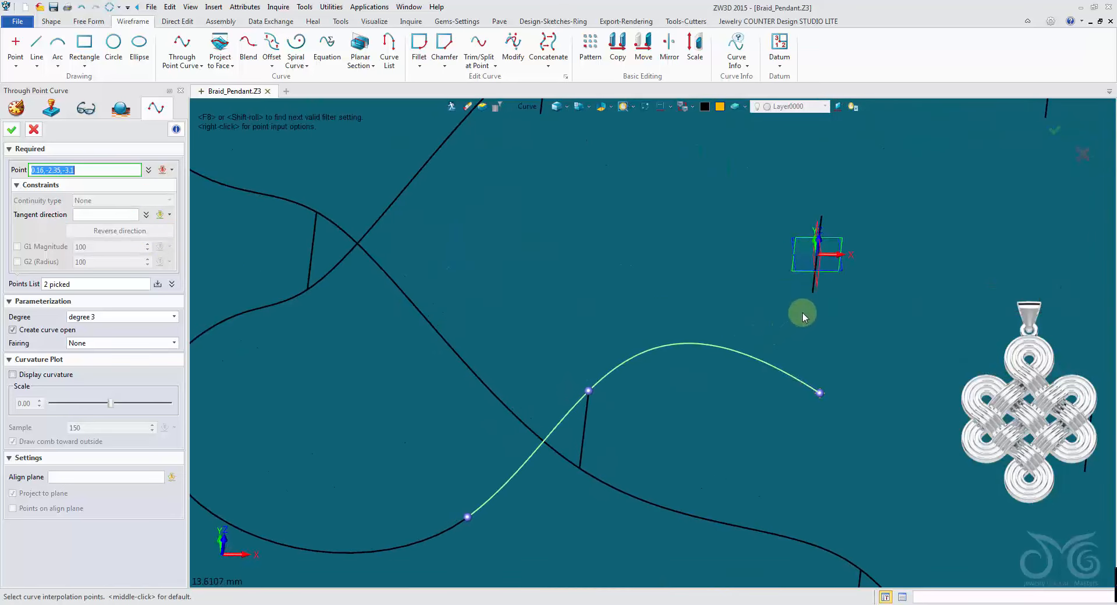
{"action": "left_click", "coordinate": [810, 295]}
{"action": "right_click_drag", "start_coordinate": [811, 294], "coordinate": [741, 302]}
{"action": "left_click", "coordinate": [825, 297]}
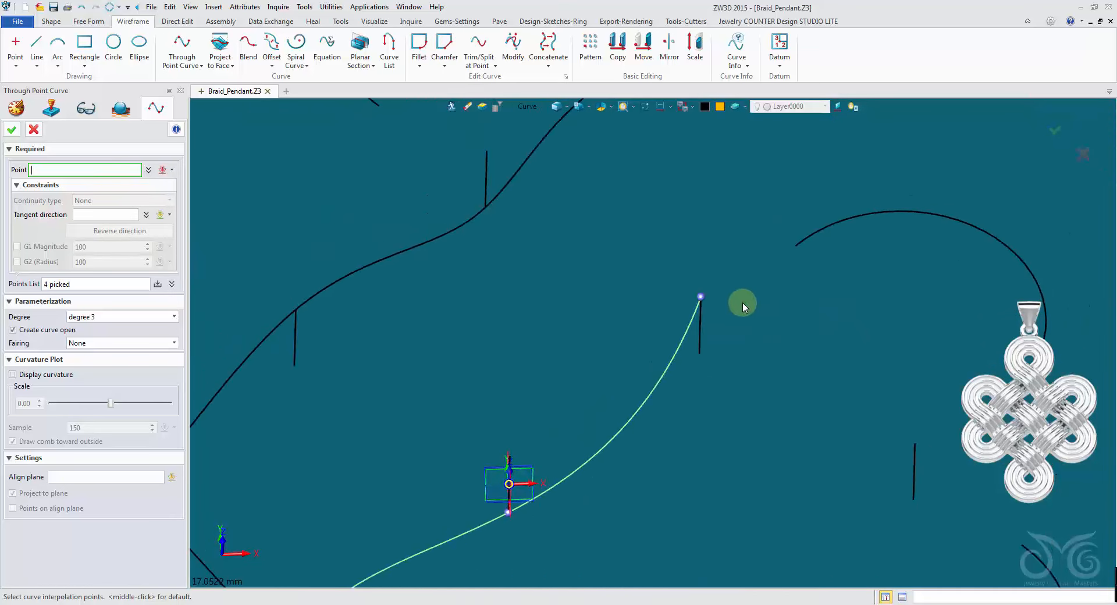
Finish the third curve at the near end of the opposite loop arc, using a G1 tangent direction along that arc
{"action": "left_click", "coordinate": [94, 215]}
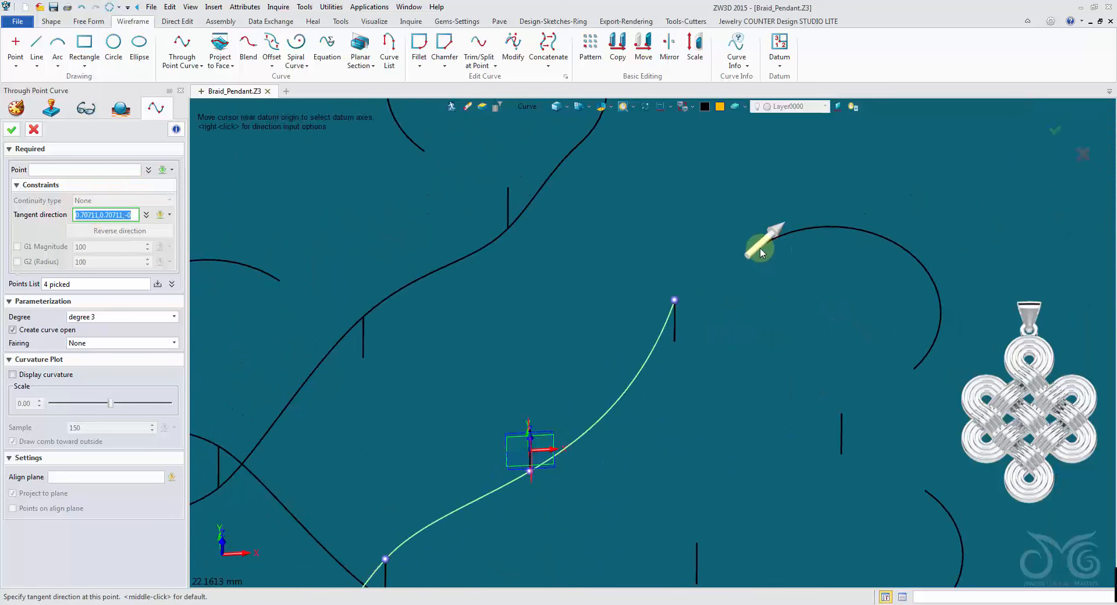
{"action": "left_click", "coordinate": [760, 250]}
{"action": "left_click", "coordinate": [749, 255]}
{"action": "middle_click", "coordinate": [796, 288]}
{"action": "middle_click", "coordinate": [805, 295]}
{"action": "scroll", "coordinate": [774, 282], "scroll_direction": "down", "scroll_amount": 1}
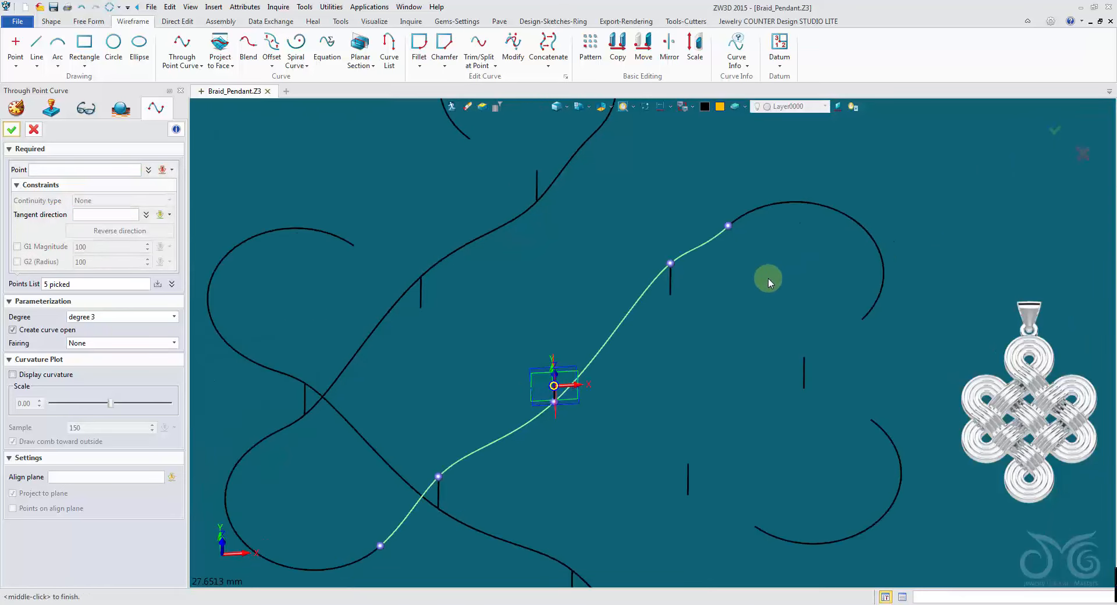
{"action": "scroll", "coordinate": [766, 278], "scroll_direction": "down", "scroll_amount": 1}
{"action": "middle_click", "coordinate": [759, 279]}
Start a fourth curve at the lower free end of the upper loop arc, with its G1 tangent reversed to leave the arc
{"action": "middle_click", "coordinate": [749, 286]}
{"action": "right_click_drag", "start_coordinate": [750, 287], "coordinate": [582, 301]}
{"action": "scroll", "coordinate": [580, 301], "scroll_direction": "up", "scroll_amount": 1}
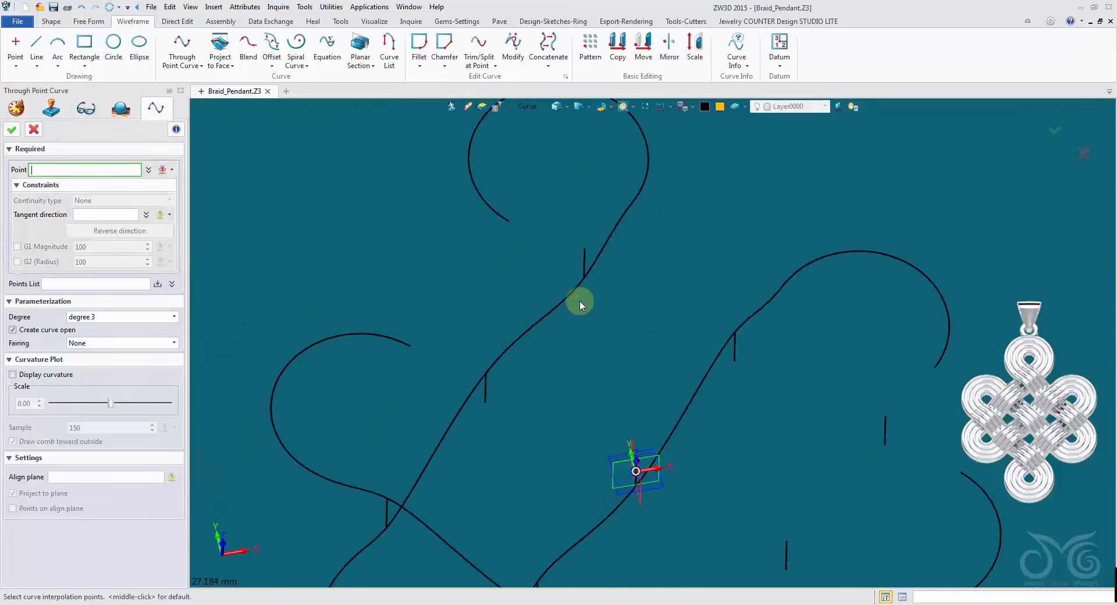
{"action": "scroll", "coordinate": [464, 292], "scroll_direction": "up", "scroll_amount": 3}
{"action": "left_click", "coordinate": [115, 215]}
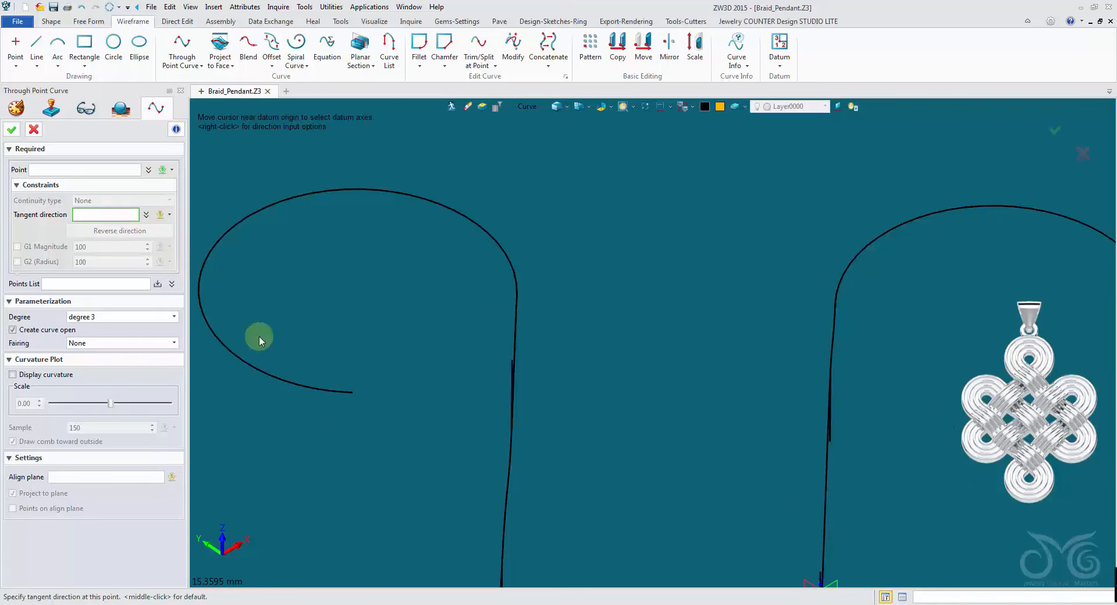
{"action": "left_click", "coordinate": [336, 398]}
{"action": "left_click", "coordinate": [99, 231]}
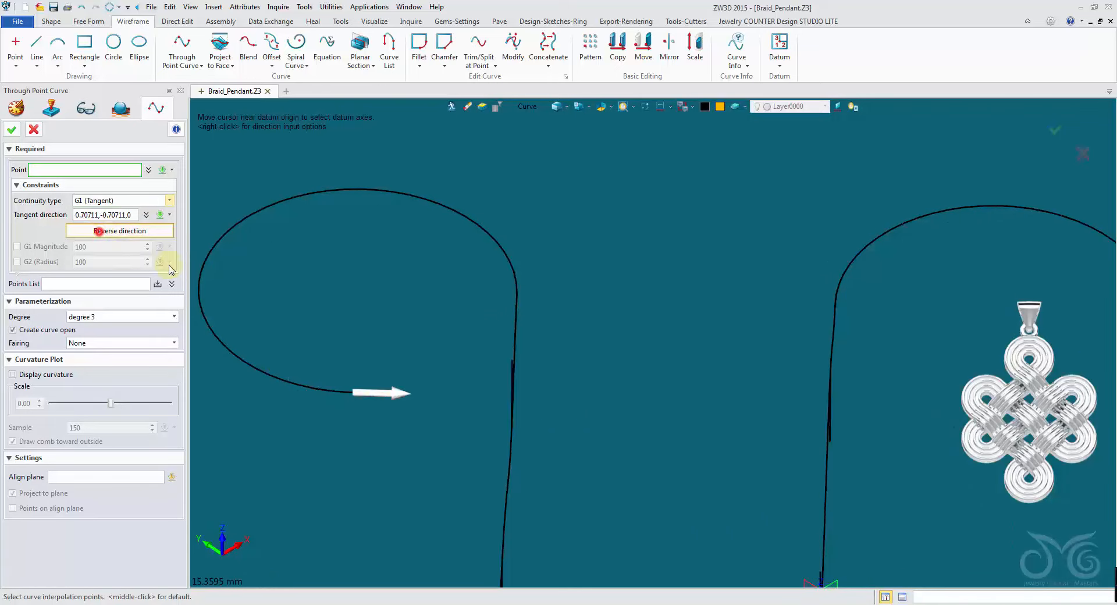
{"action": "left_click", "coordinate": [356, 394]}
Route the fourth curve through the top, bottom and top endpoints of the three vertical lines along its path
{"action": "right_click_drag", "start_coordinate": [358, 394], "coordinate": [455, 367]}
{"action": "left_click", "coordinate": [465, 350]}
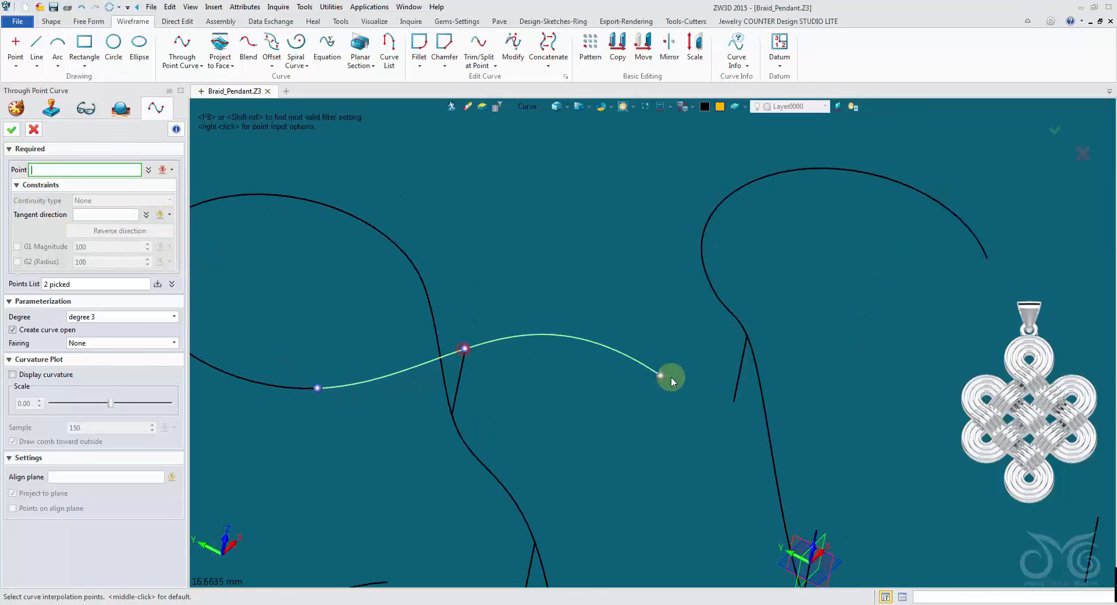
{"action": "right_click_drag", "start_coordinate": [732, 401], "coordinate": [661, 331]}
{"action": "left_click", "coordinate": [670, 297]}
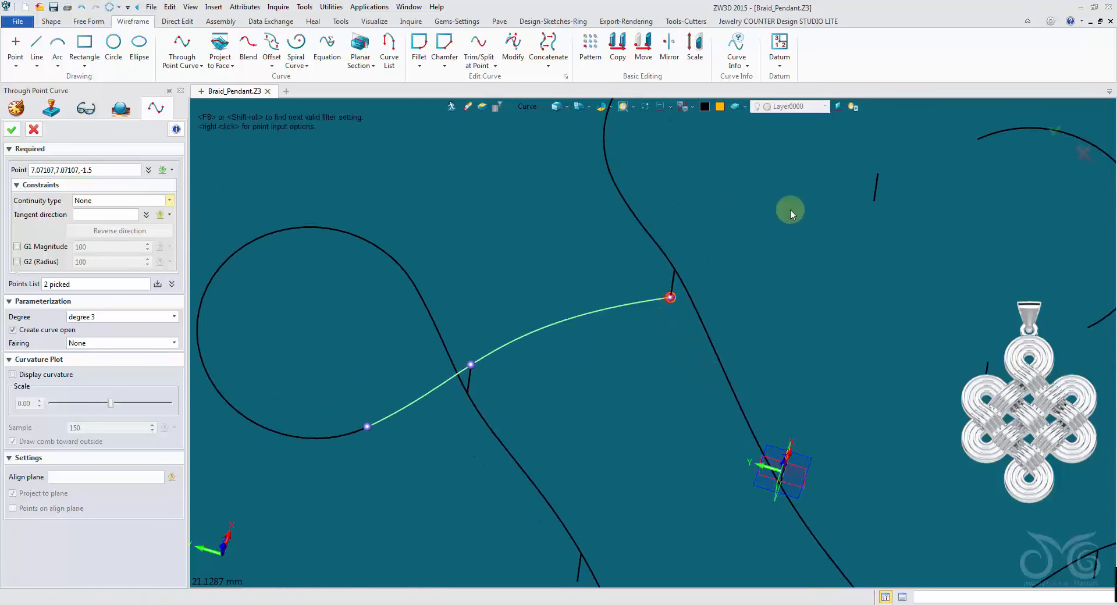
{"action": "left_click", "coordinate": [877, 173]}
Place the fourth curve's last point at the next loop arc's near end with a G1 tangent following the arc, and accept the curve
{"action": "right_click_drag", "start_coordinate": [877, 173], "coordinate": [125, 217]}
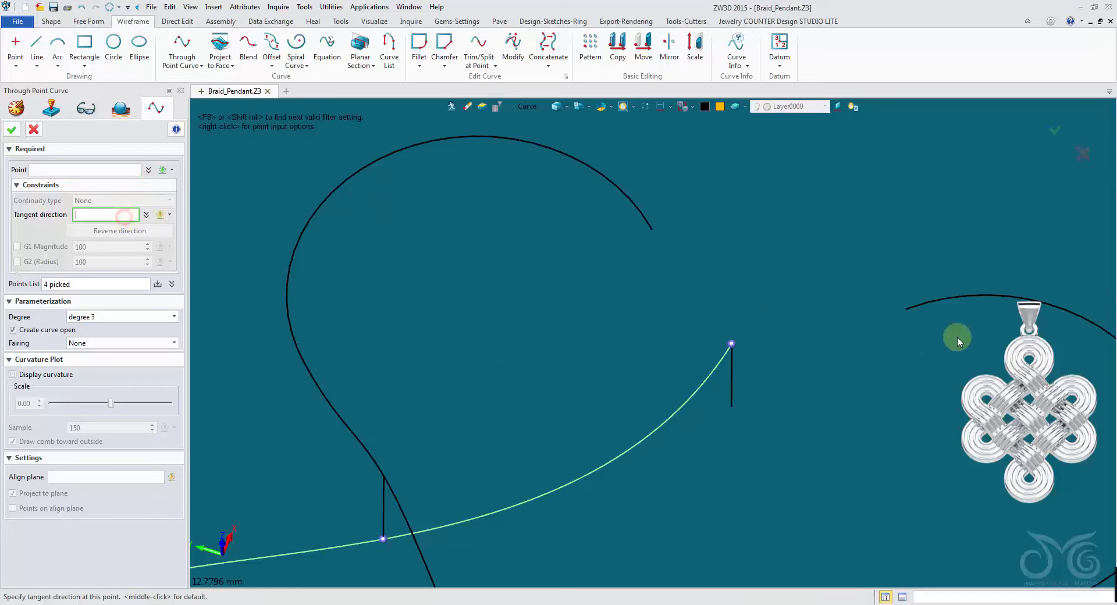
{"action": "left_click", "coordinate": [909, 309]}
{"action": "middle_click", "coordinate": [857, 267]}
{"action": "middle_click", "coordinate": [858, 267]}
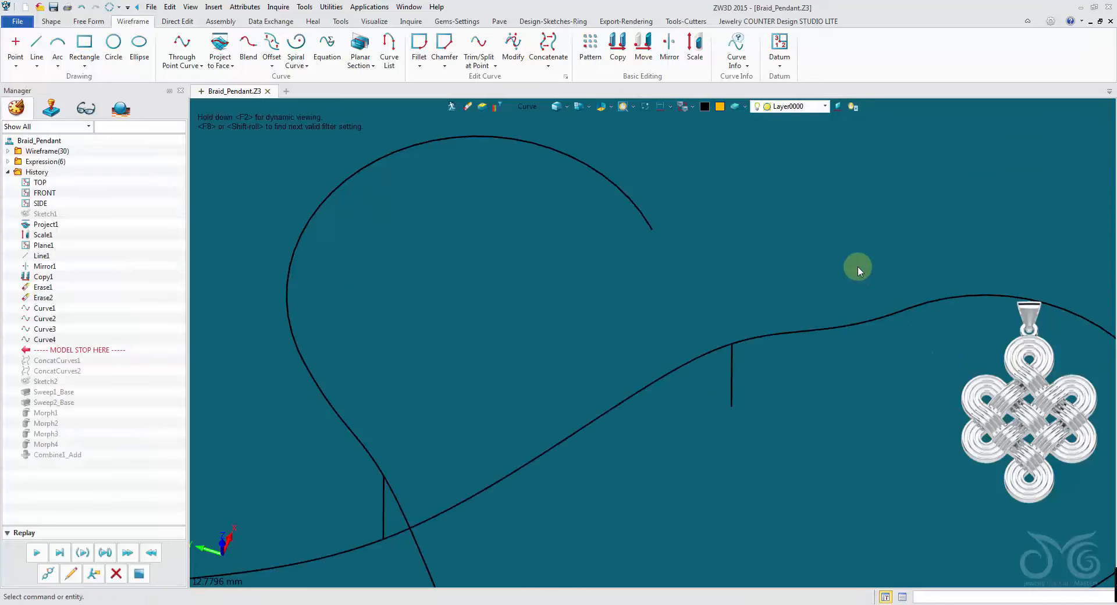
Start a fifth curve at the free end of the neighbouring open loop arc, with its G1 tangent reversed to point away from the arc
{"action": "middle_click", "coordinate": [858, 267]}
{"action": "right_click_drag", "start_coordinate": [858, 267], "coordinate": [112, 220]}
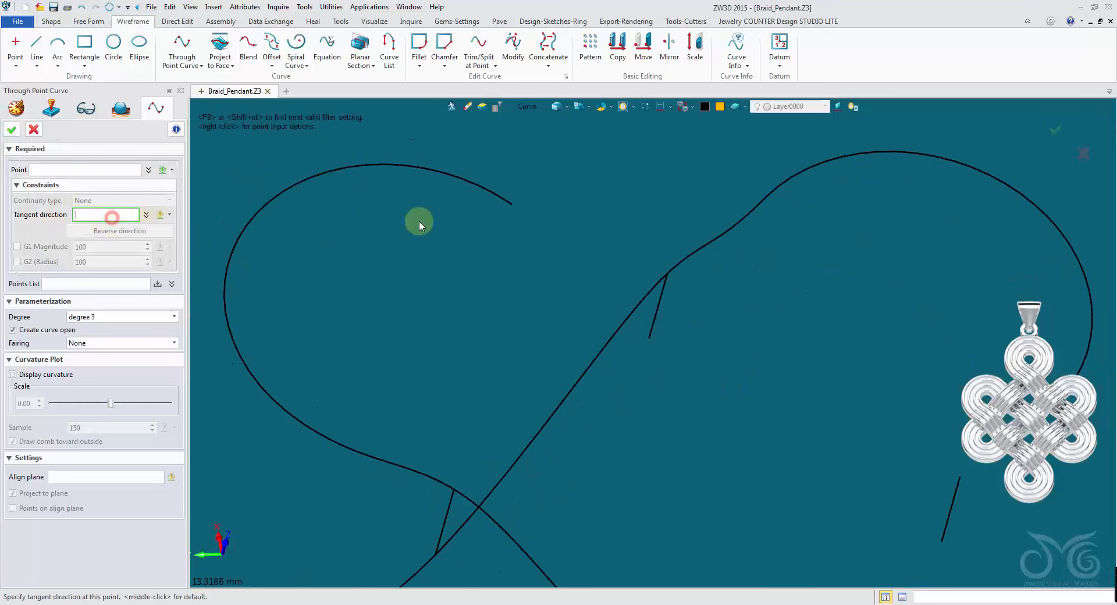
{"action": "middle_click", "coordinate": [474, 222]}
{"action": "left_click", "coordinate": [145, 230]}
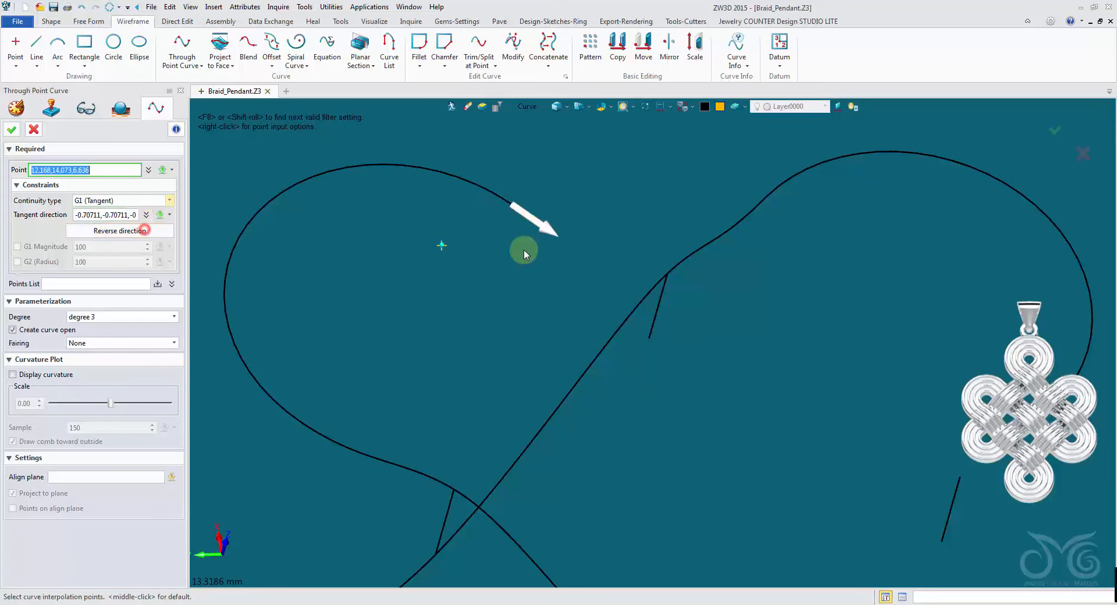
{"action": "left_click", "coordinate": [514, 206]}
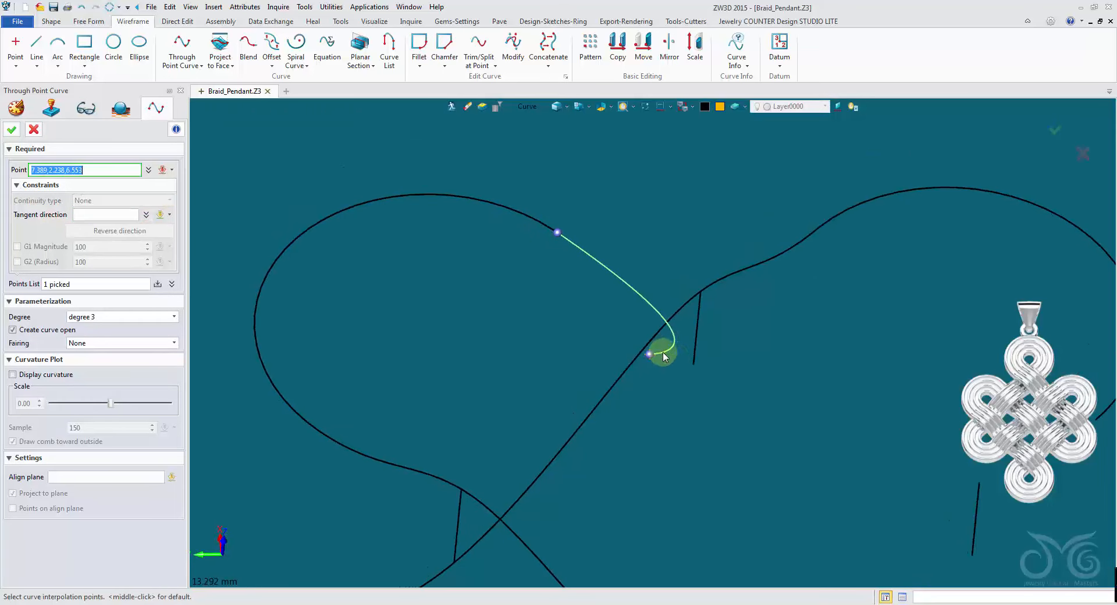
{"action": "left_click", "coordinate": [699, 365]}
{"action": "right_click_drag", "start_coordinate": [714, 351], "coordinate": [612, 313]}
{"action": "scroll", "coordinate": [612, 312], "scroll_direction": "down", "scroll_amount": 3}
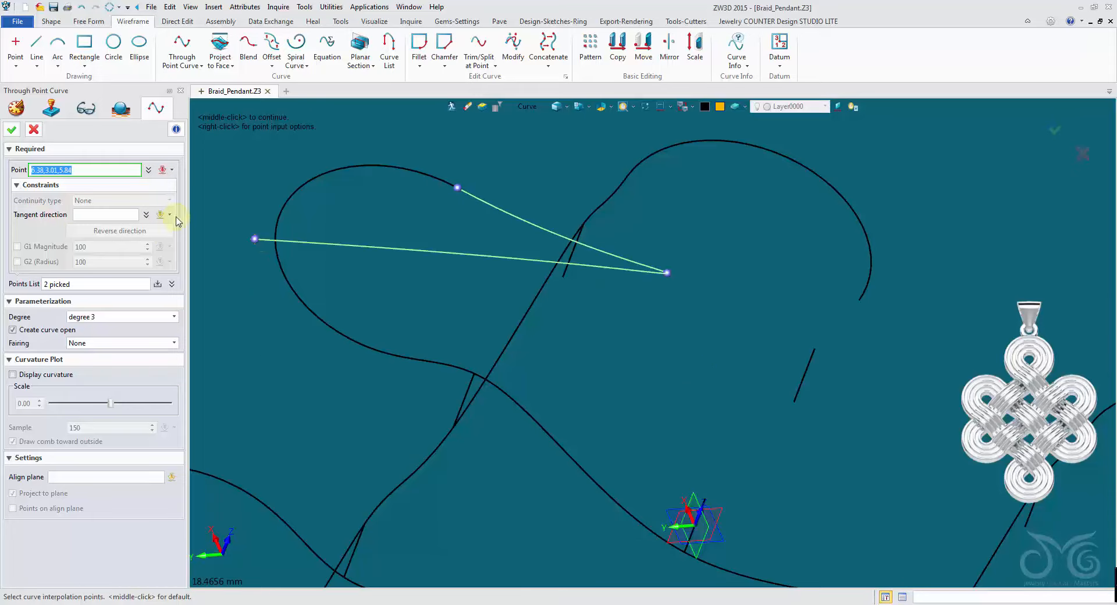
{"action": "left_click", "coordinate": [172, 285]}
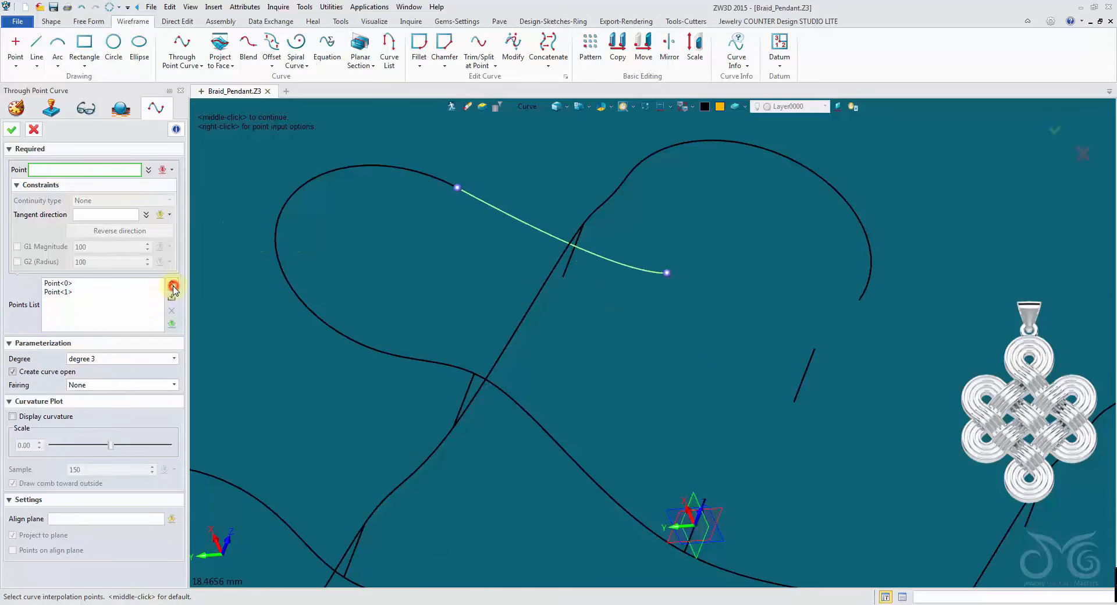
{"action": "left_click", "coordinate": [170, 324]}
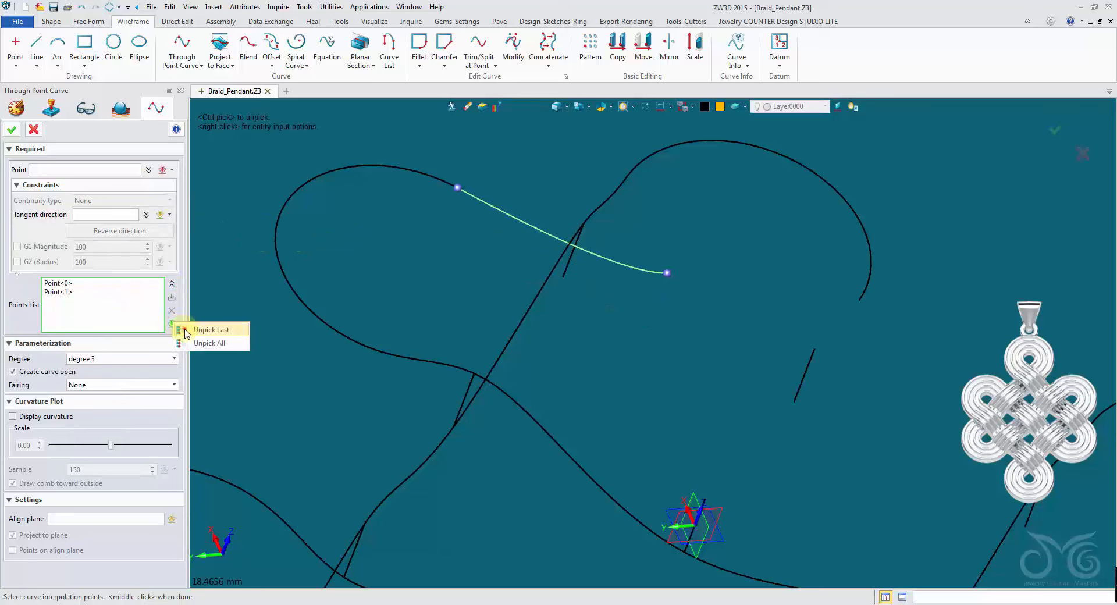
{"action": "left_click", "coordinate": [185, 332]}
Route the fifth curve through the bottom, top and bottom endpoints of the next three vertical overlap lines
{"action": "right_click_drag", "start_coordinate": [445, 294], "coordinate": [486, 308]}
{"action": "scroll", "coordinate": [486, 309], "scroll_direction": "up", "scroll_amount": 3}
{"action": "left_click", "coordinate": [49, 170]}
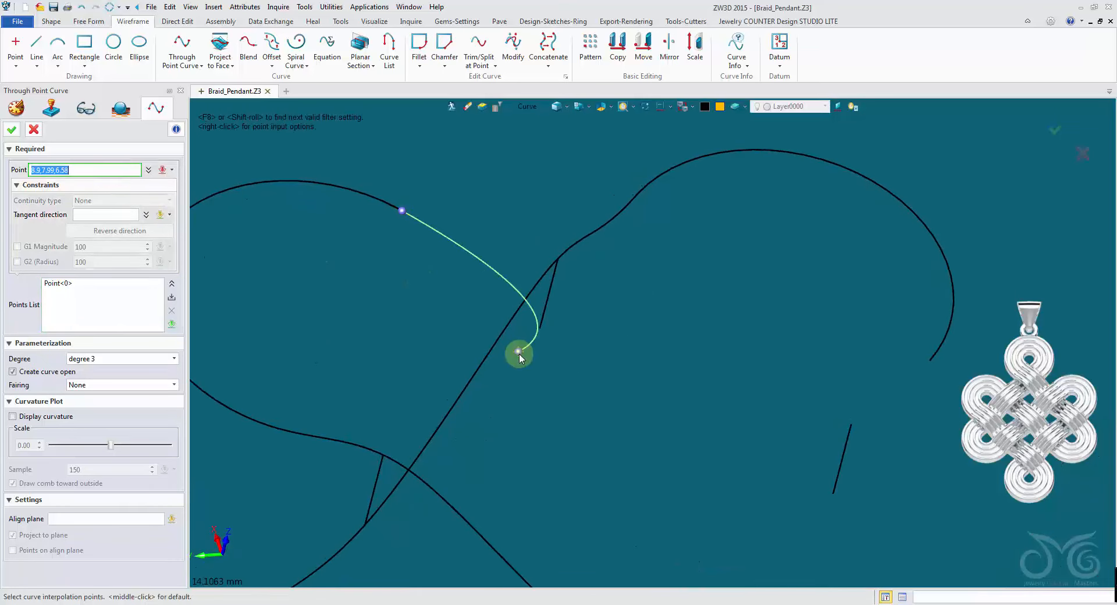
{"action": "left_click", "coordinate": [539, 330]}
{"action": "right_click_drag", "start_coordinate": [638, 355], "coordinate": [691, 358]}
{"action": "scroll", "coordinate": [691, 357], "scroll_direction": "down", "scroll_amount": 1}
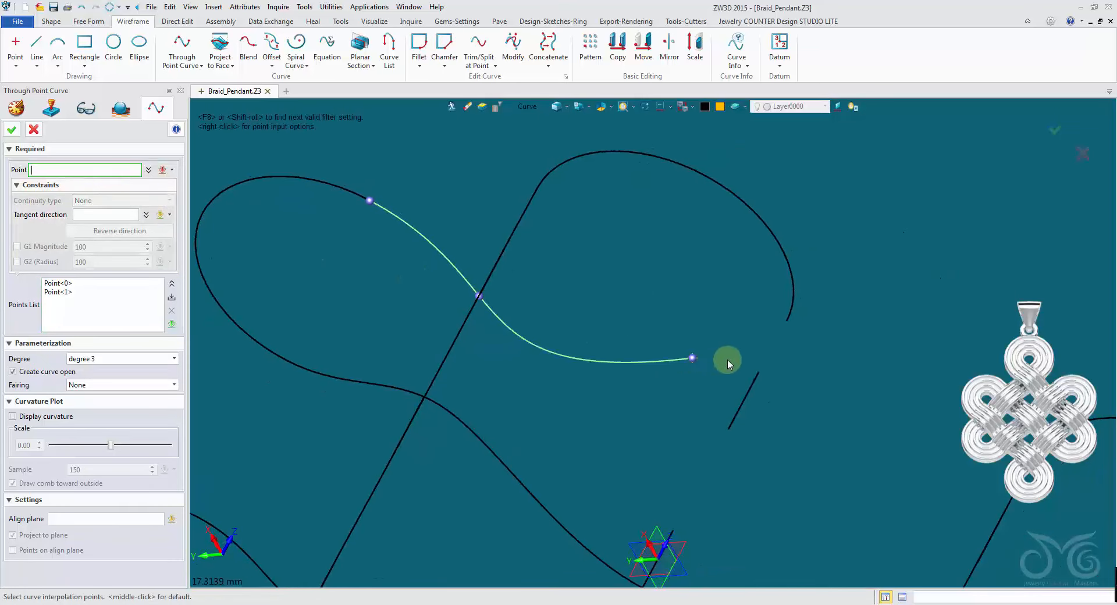
{"action": "left_click", "coordinate": [760, 371]}
{"action": "scroll", "coordinate": [760, 371], "scroll_direction": "down", "scroll_amount": 3}
{"action": "right_click_drag", "start_coordinate": [760, 372], "coordinate": [851, 390]}
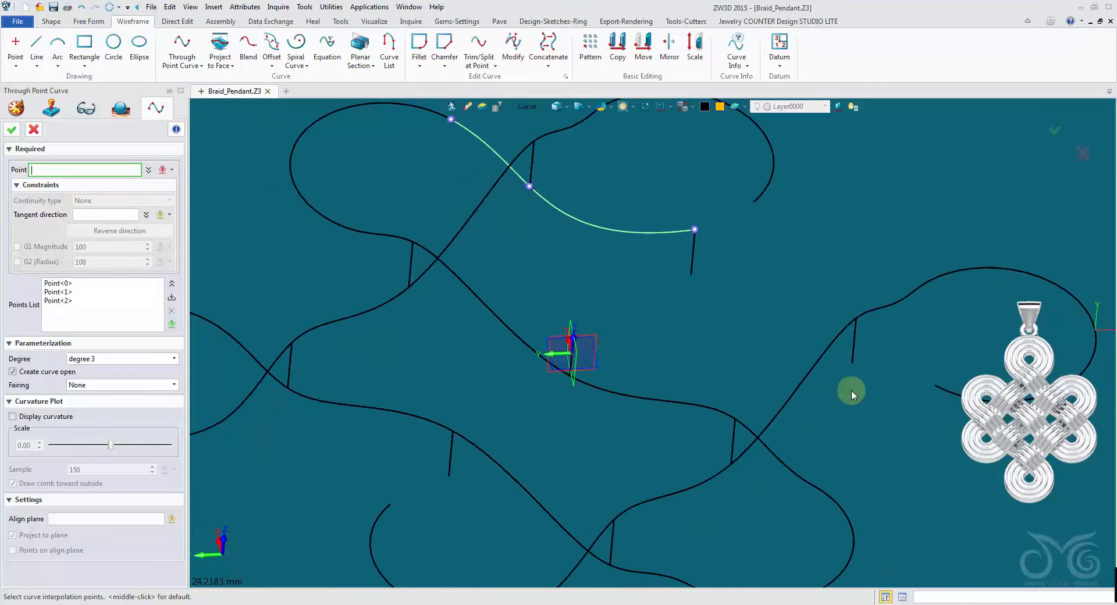
{"action": "left_click", "coordinate": [853, 365]}
{"action": "scroll", "coordinate": [756, 397], "scroll_direction": "up", "scroll_amount": 3}
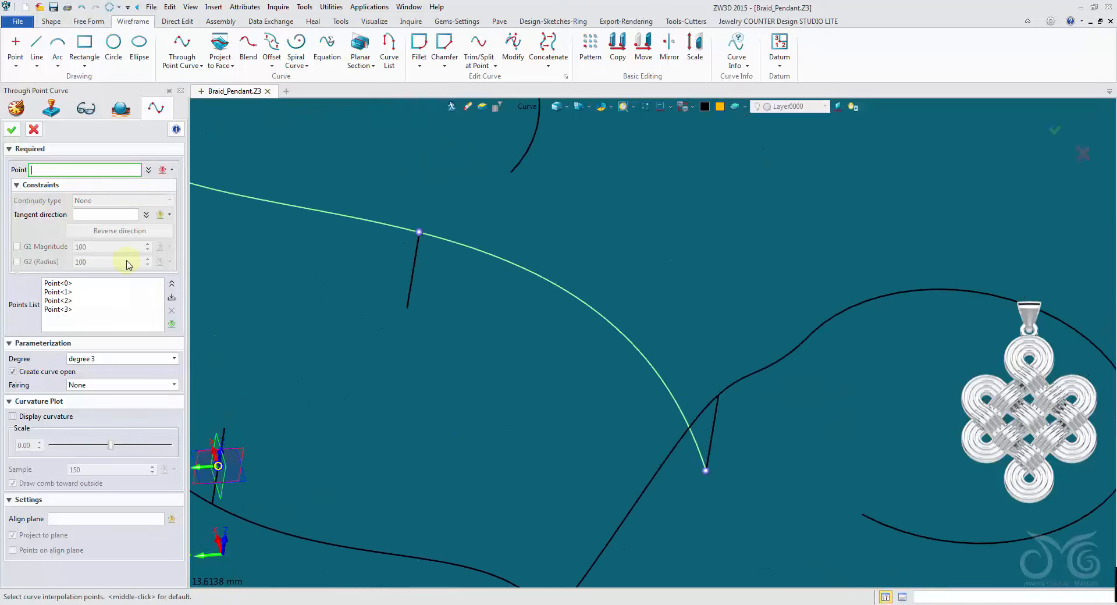
Complete the fifth curve at the near end of the far loop arc, with a G1 tangent direction following that arc
{"action": "left_click", "coordinate": [115, 216]}
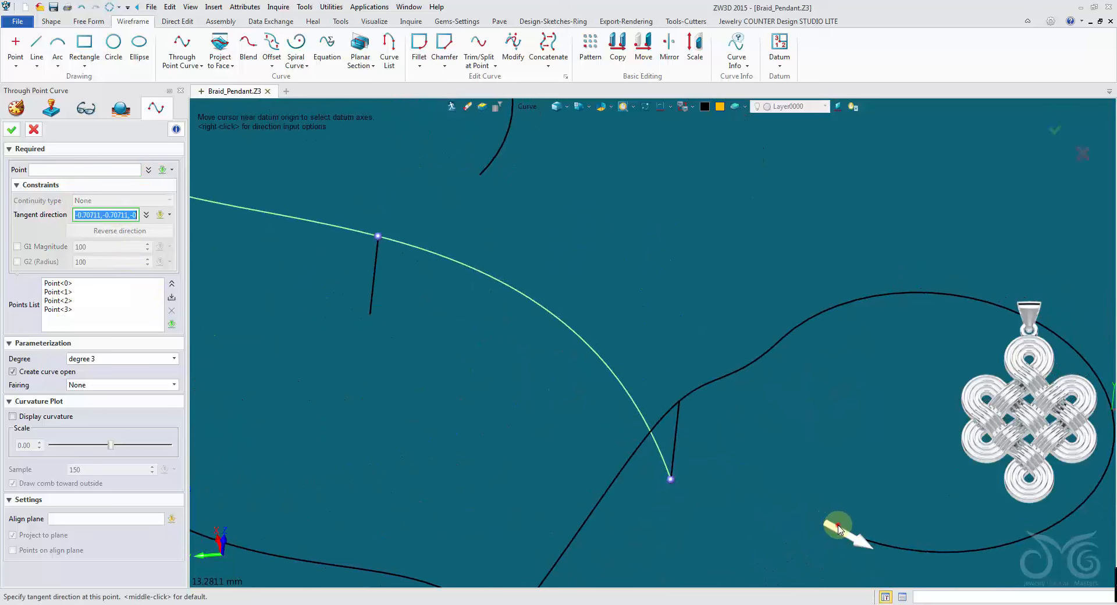
{"action": "left_click", "coordinate": [838, 526]}
{"action": "middle_click", "coordinate": [832, 472]}
Accept the fifth curve and start a sixth at the next open loop arc's free end, with its G1 tangent reversed to point away from the arc
{"action": "right_click_drag", "start_coordinate": [818, 462], "coordinate": [586, 281]}
{"action": "middle_click", "coordinate": [586, 281]}
{"action": "left_click", "coordinate": [111, 217]}
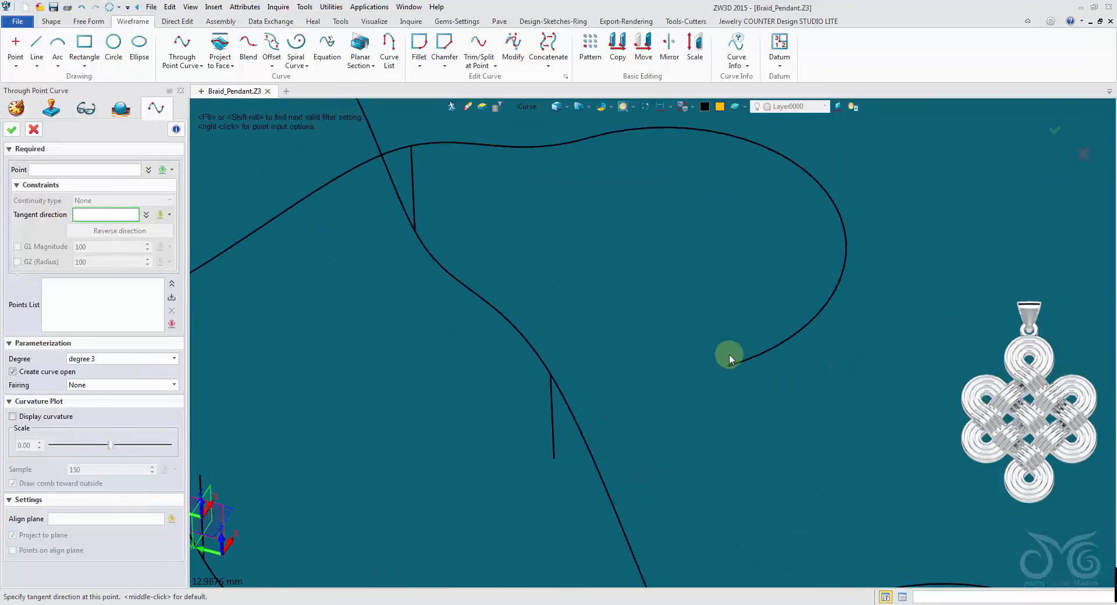
{"action": "middle_click", "coordinate": [711, 360]}
{"action": "left_click", "coordinate": [86, 231]}
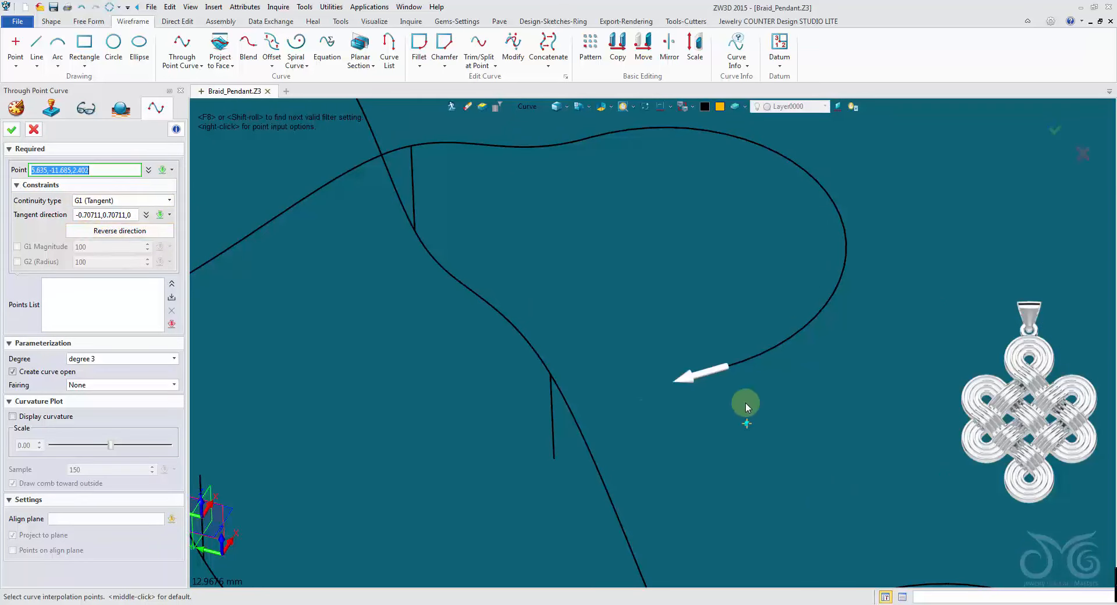
{"action": "left_click", "coordinate": [732, 371]}
Route the sixth curve through the bottom, top and bottom endpoints of the next three vertical overlap lines
{"action": "left_click", "coordinate": [554, 457]}
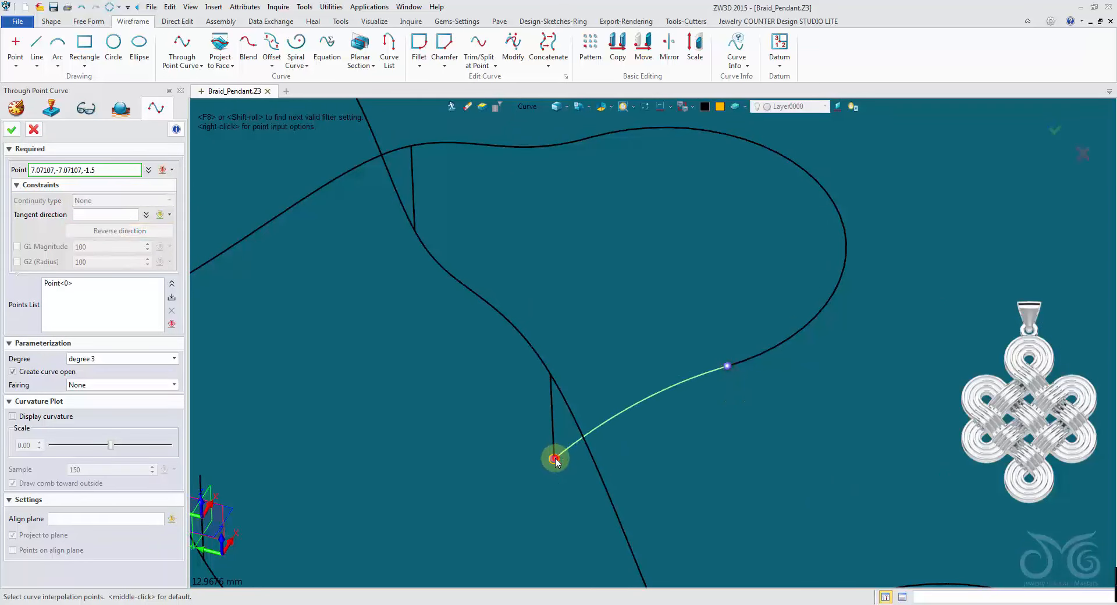
{"action": "right_click_drag", "start_coordinate": [554, 456], "coordinate": [413, 344]}
{"action": "left_click", "coordinate": [429, 338]}
{"action": "left_click", "coordinate": [415, 329]}
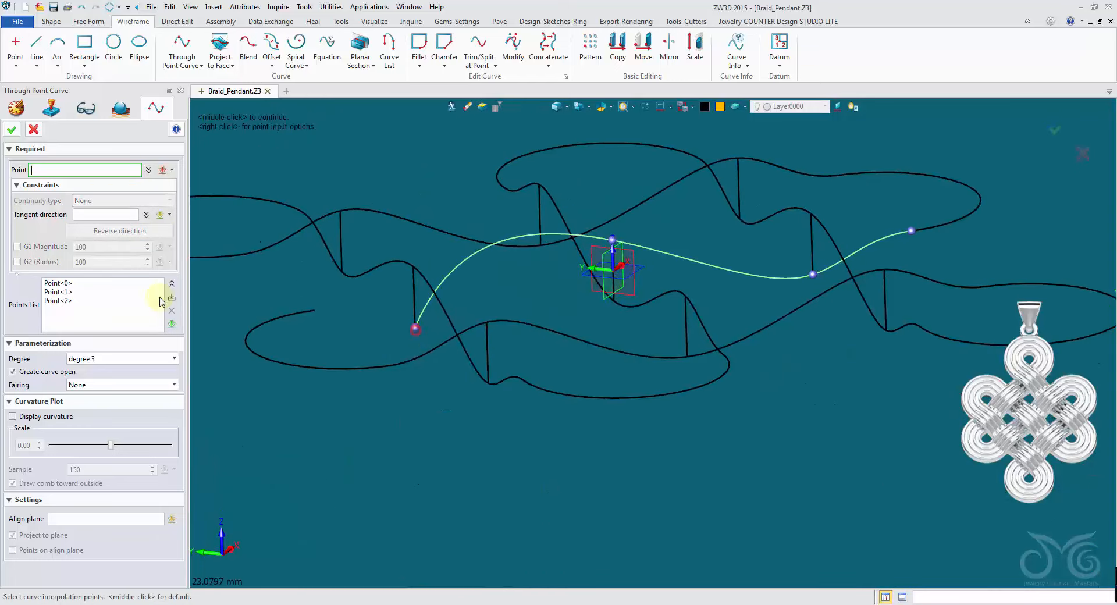
End the sixth curve at the near end of the last open loop arc with a G1 tangent following it, and accept the curve
{"action": "left_click", "coordinate": [314, 310]}
{"action": "middle_click", "coordinate": [362, 335]}
{"action": "middle_click", "coordinate": [362, 335]}
Open the part attributes' driving parameters and enter 2 for Overlap_Offset
{"action": "mouse_move", "coordinate": [362, 335]}
{"action": "right_mouse_down"}
{"action": "mouse_move", "coordinate": [359, 348]}
{"action": "mouse_move", "coordinate": [356, 317]}
{"action": "mouse_move", "coordinate": [408, 250]}
{"action": "mouse_move", "coordinate": [349, 163]}
{"action": "right_mouse_up"}
{"action": "left_click", "coordinate": [245, 6]}
{"action": "left_click", "coordinate": [256, 142]}
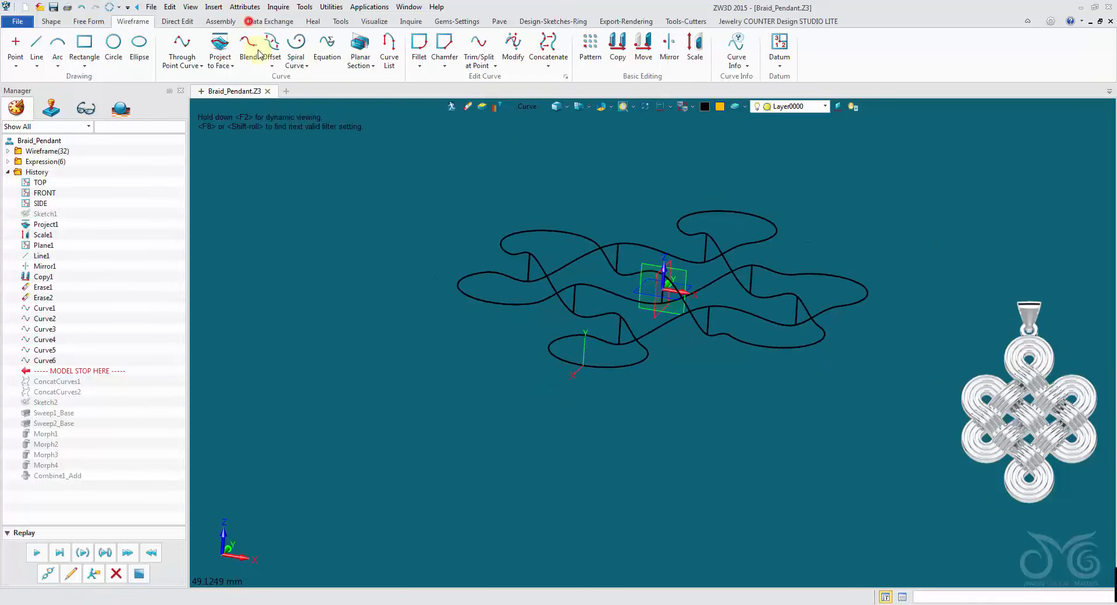
{"action": "left_click", "coordinate": [373, 127]}
{"action": "left_click_drag", "start_coordinate": [456, 108], "coordinate": [303, 91]}
{"action": "double_click", "coordinate": [195, 217]}
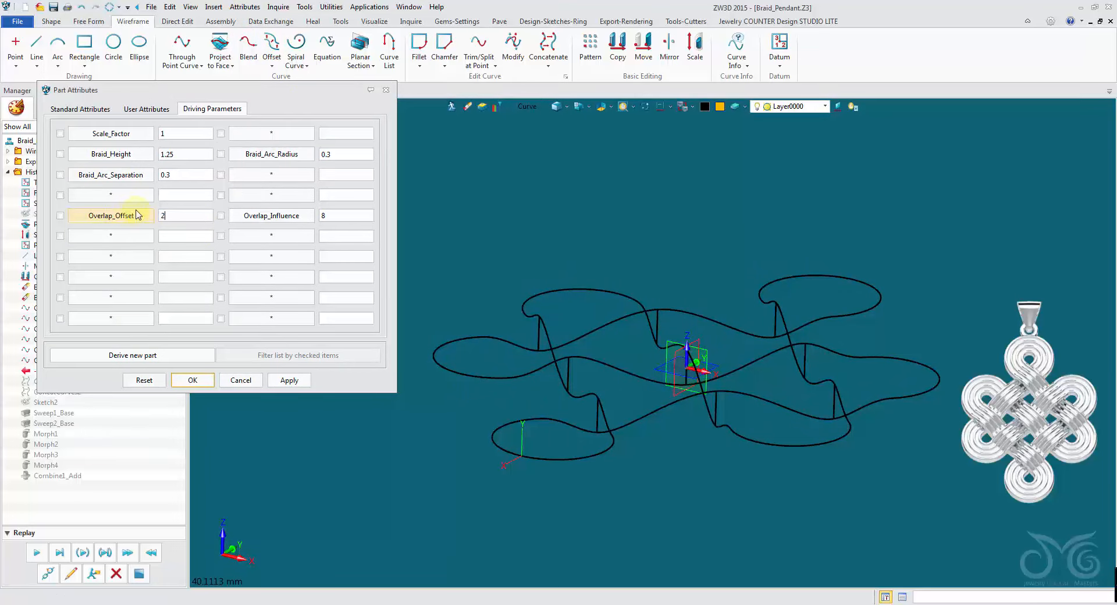
Set Overlap_Offset to 1 and apply it to the wireframe
{"action": "double_click", "coordinate": [174, 216]}
{"action": "type", "text": "1"}
{"action": "left_click", "coordinate": [290, 381]}
{"action": "right_click_drag", "start_coordinate": [364, 440], "coordinate": [351, 462]}
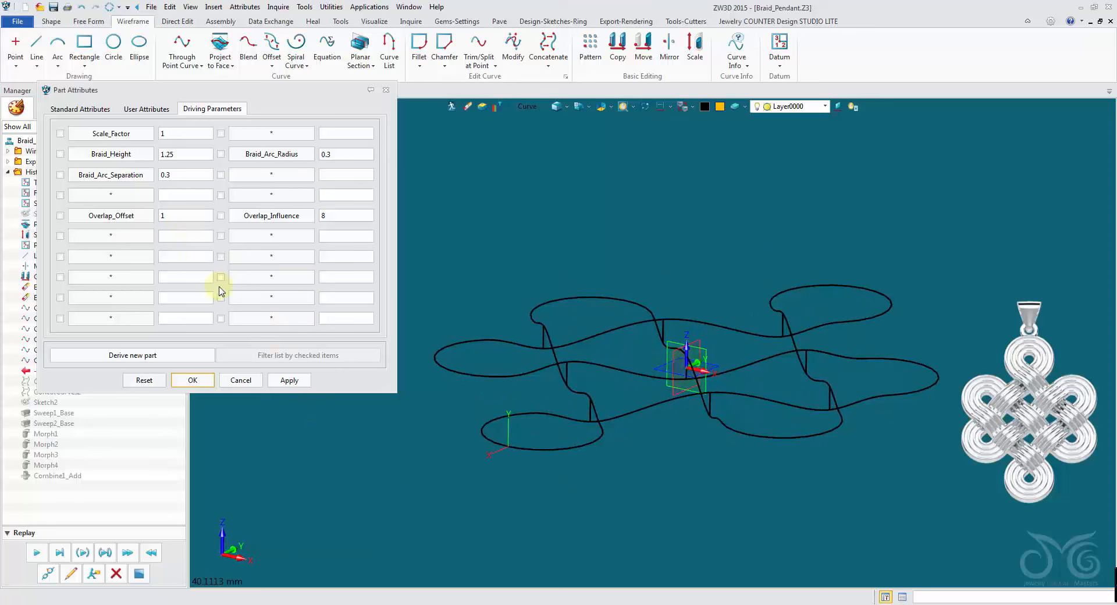
Try a Scale_Factor of 1.5 on the wireframe, set it back to 1, and close the driving parameters
{"action": "double_click", "coordinate": [198, 136]}
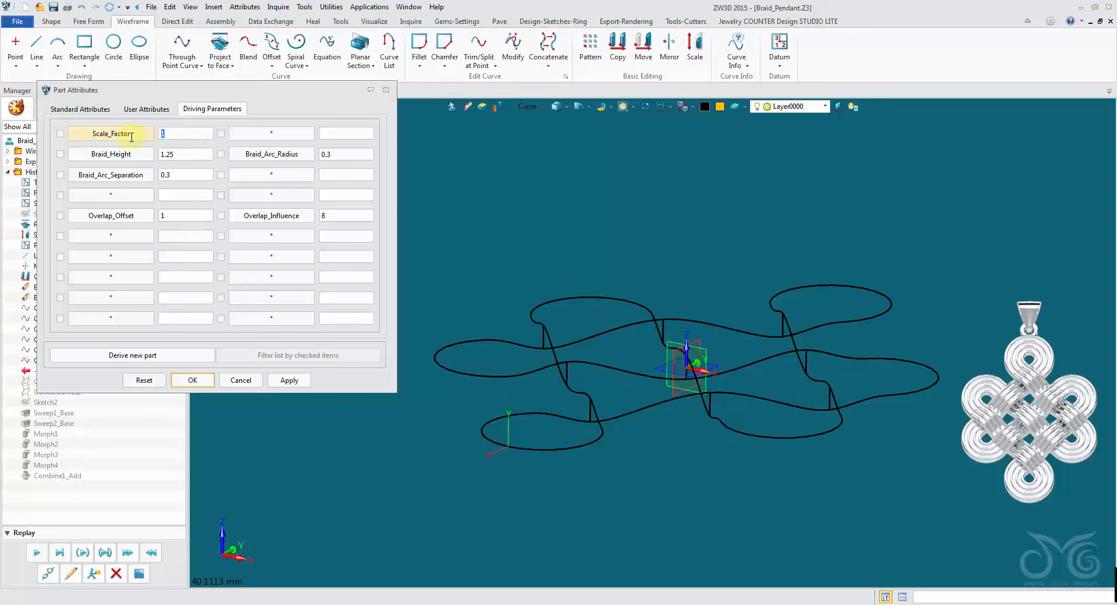
{"action": "left_click", "coordinate": [271, 383]}
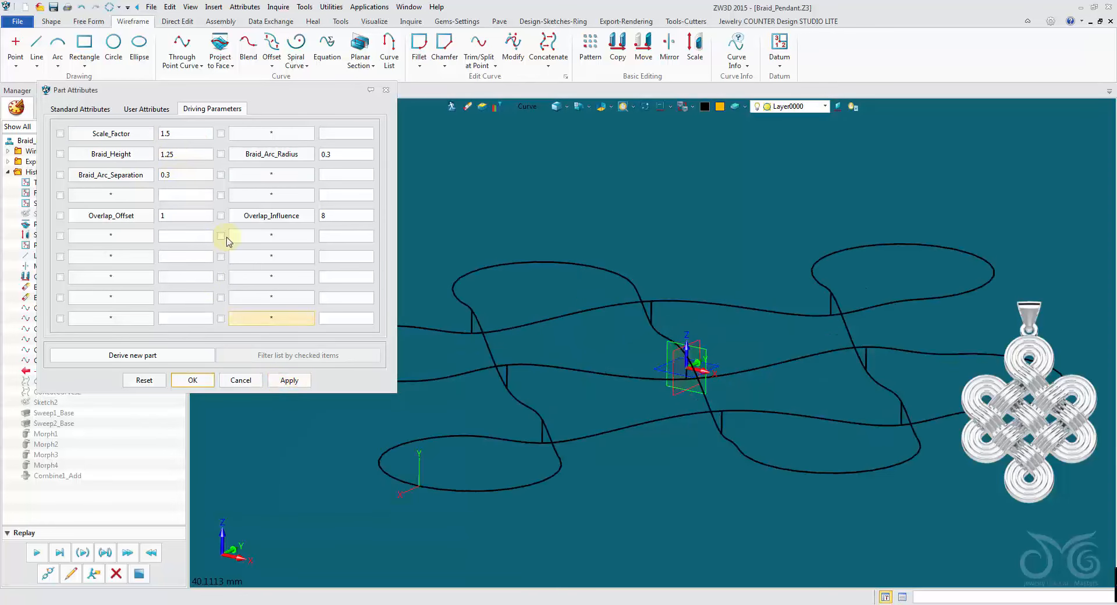
{"action": "double_click", "coordinate": [175, 134]}
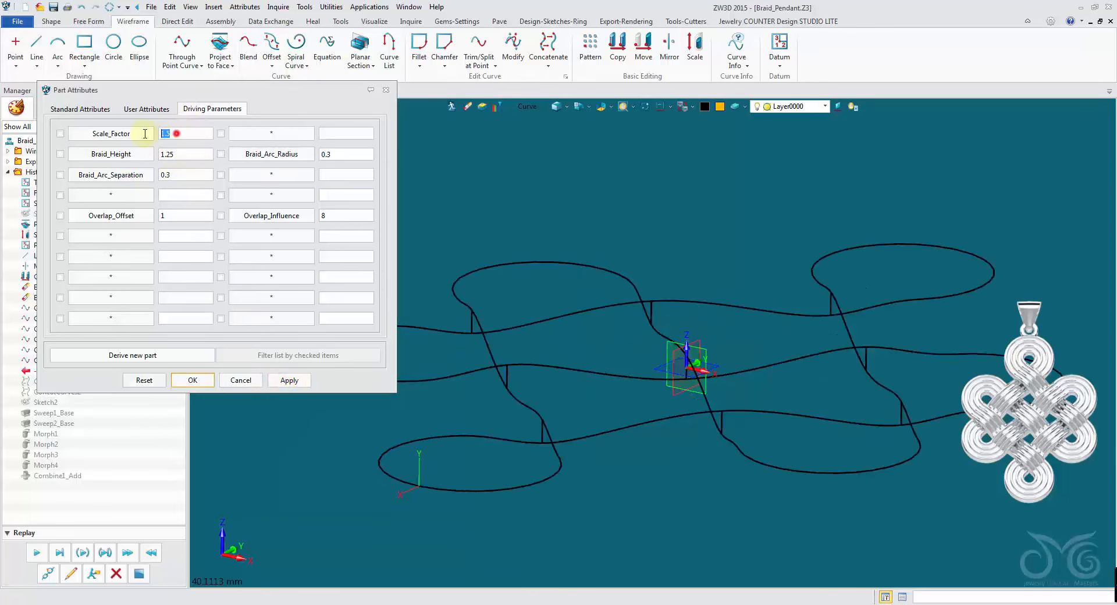
{"action": "type", "text": "1"}
{"action": "left_click", "coordinate": [290, 381]}
{"action": "left_click", "coordinate": [193, 380]}
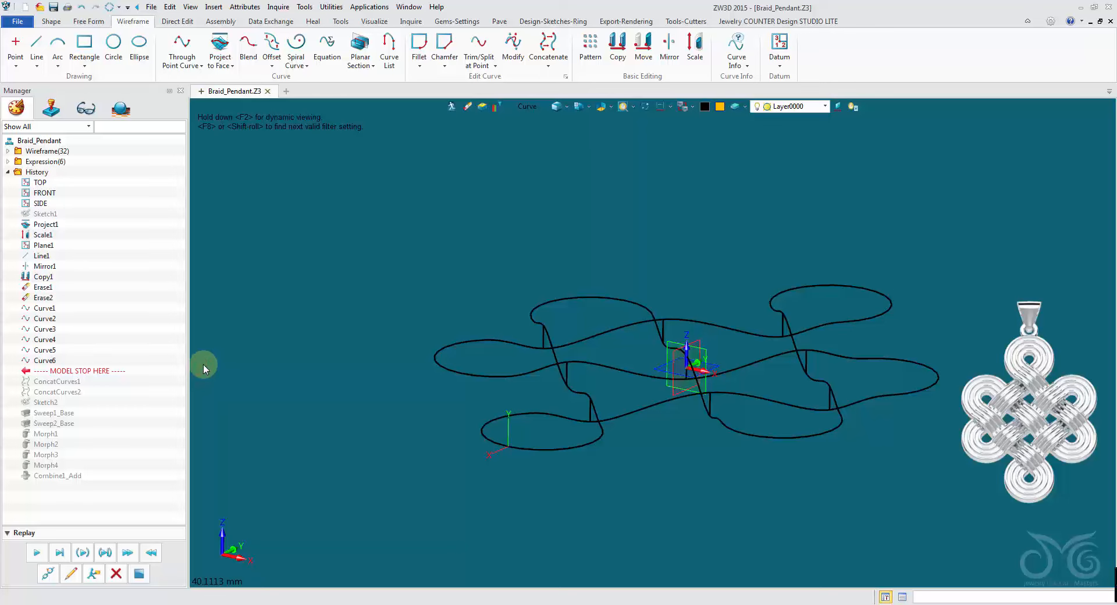
Redefine the suspended ConcatCurves1 history feature and clear all its curve picks
{"action": "right_click_drag", "start_coordinate": [203, 364], "coordinate": [191, 451]}
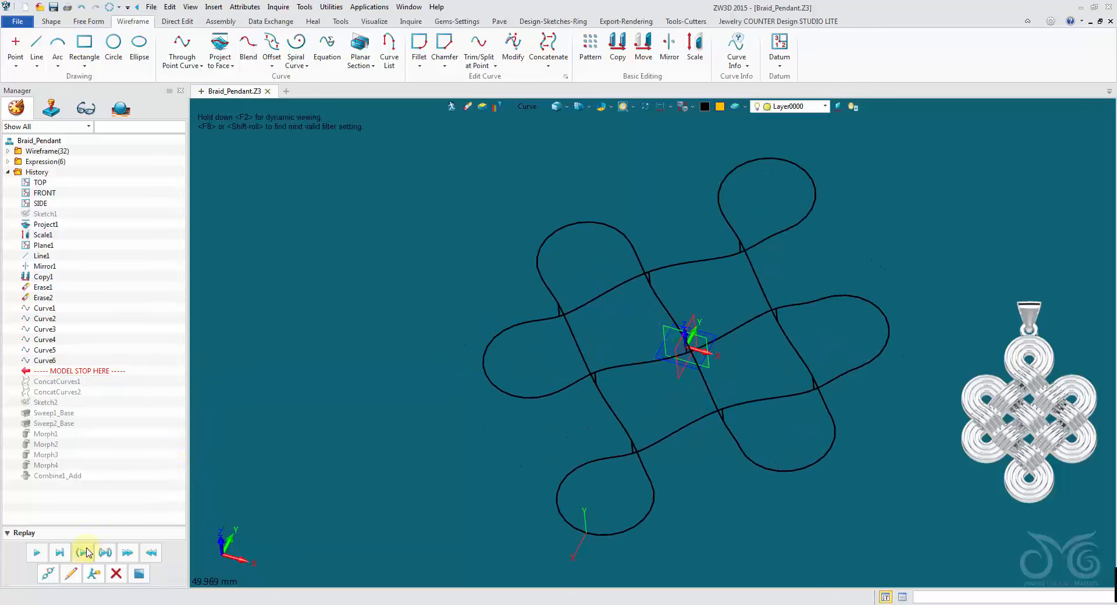
{"action": "left_click", "coordinate": [72, 574]}
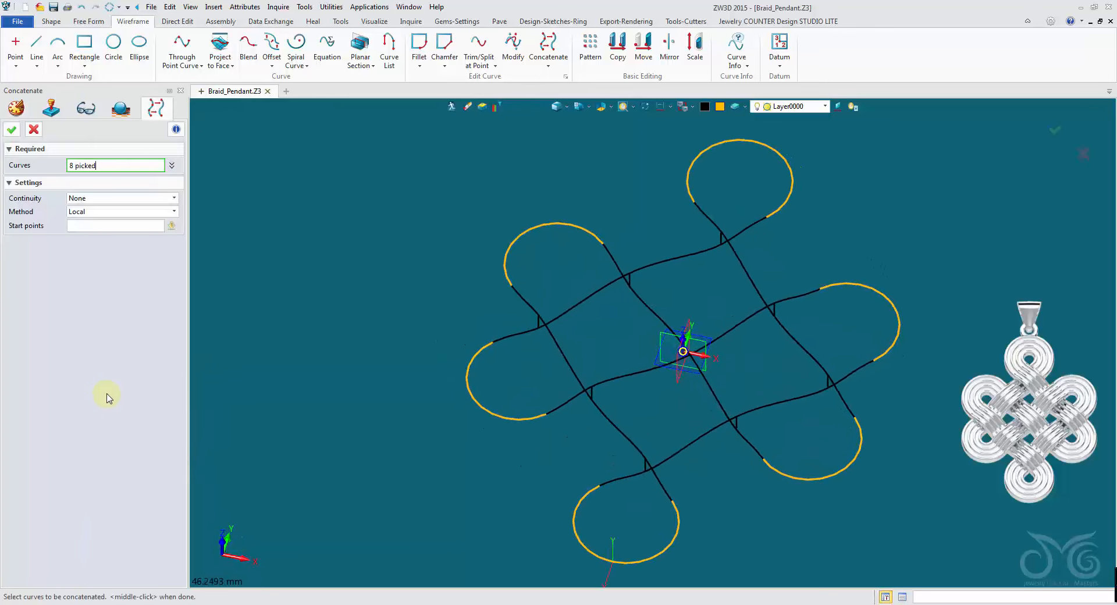
{"action": "left_click", "coordinate": [171, 165]}
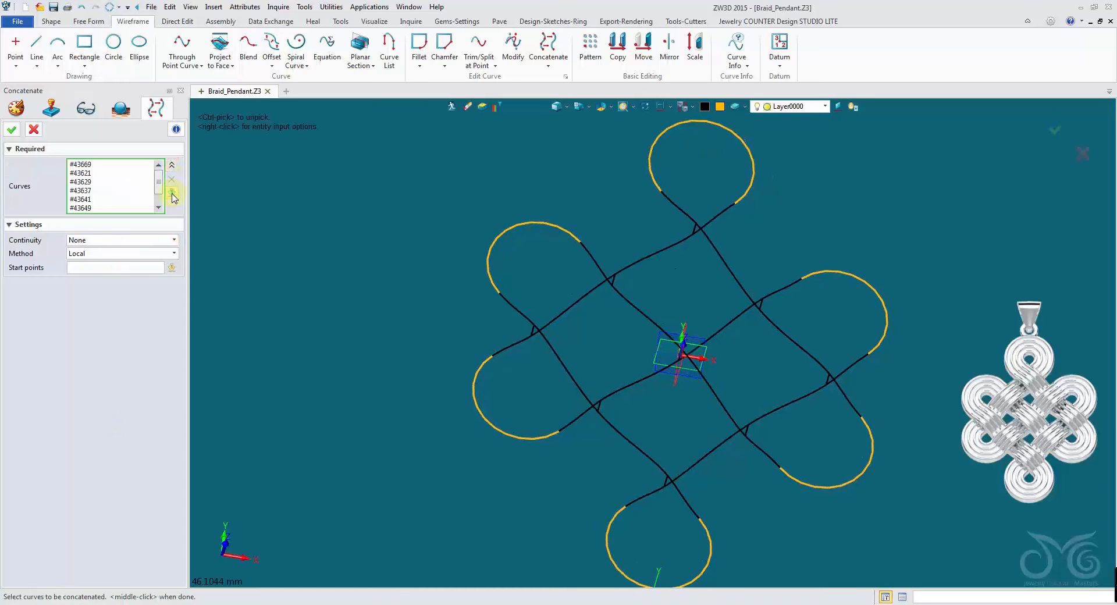
{"action": "left_click", "coordinate": [171, 192]}
{"action": "left_click", "coordinate": [194, 292]}
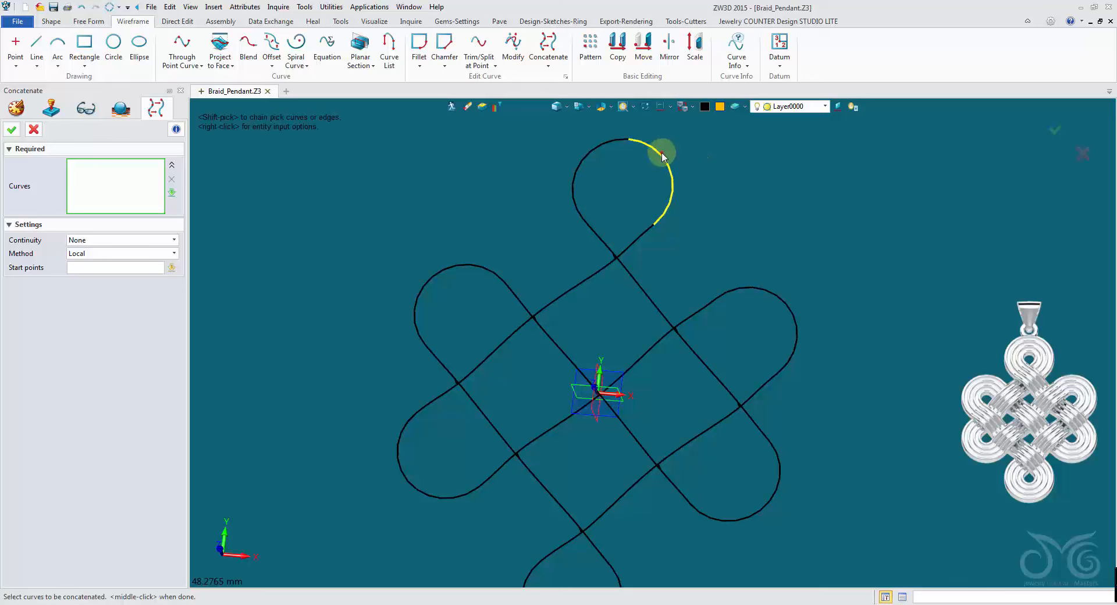
Concatenate the first strand by picking its loop arcs and connecting curves in order, from the upper loop's half arc to the lower loop's half arc
{"action": "left_click", "coordinate": [663, 156]}
{"action": "left_click", "coordinate": [636, 242]}
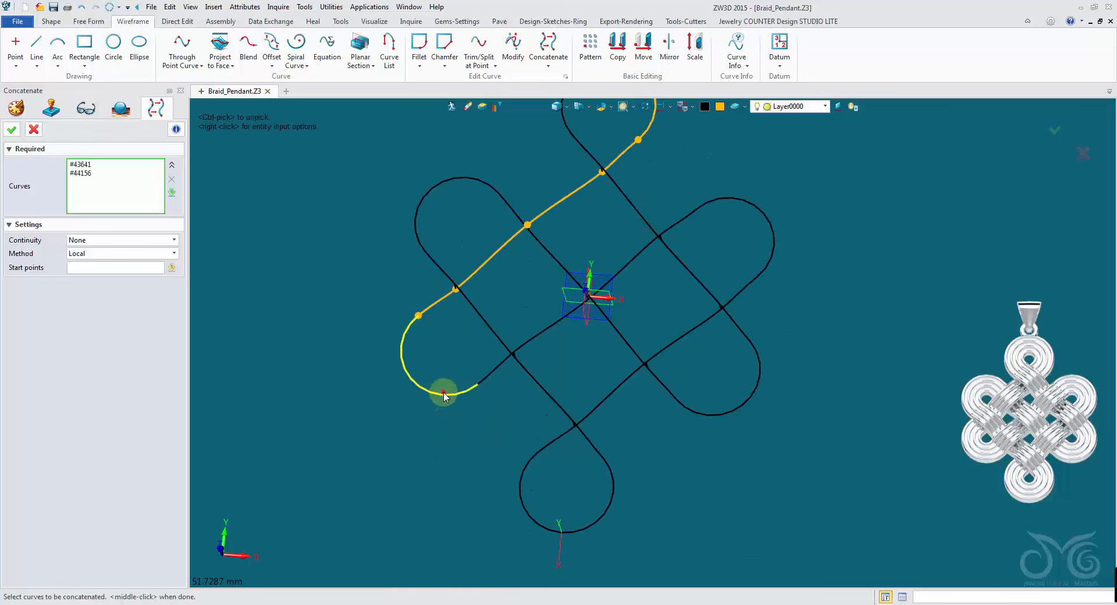
{"action": "left_click", "coordinate": [552, 332]}
{"action": "left_click", "coordinate": [776, 227]}
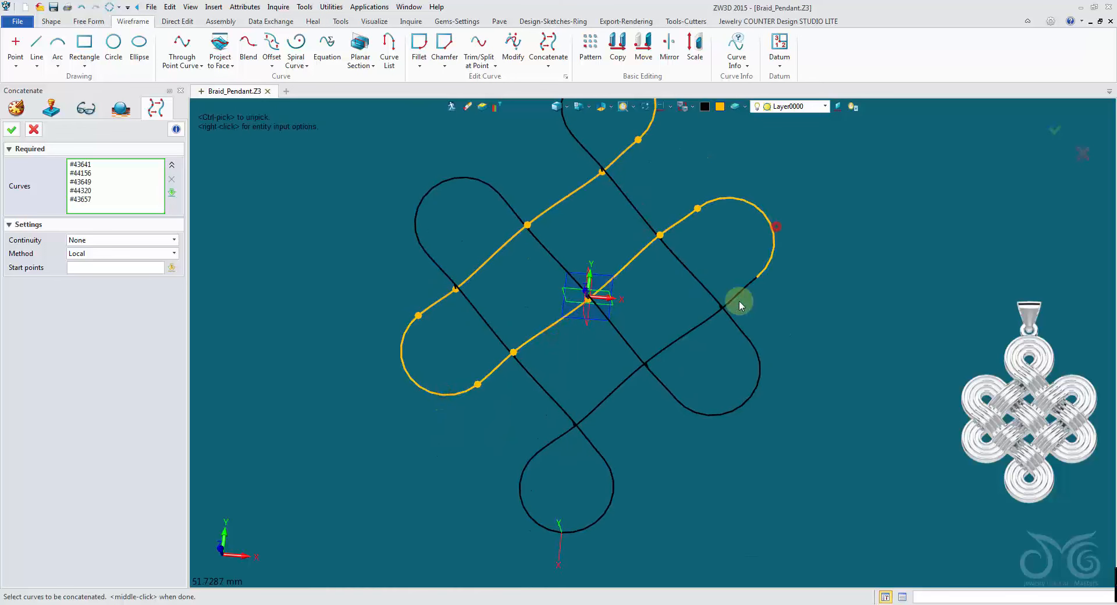
{"action": "left_click", "coordinate": [691, 330]}
{"action": "left_click", "coordinate": [520, 497]}
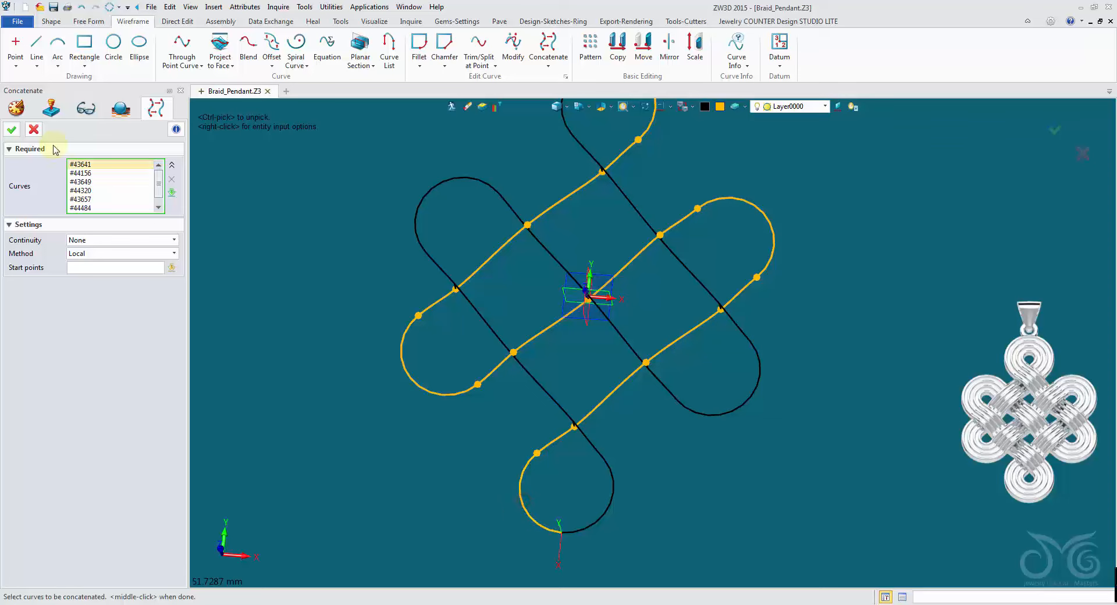
{"action": "left_click", "coordinate": [12, 129]}
Redefine the suspended ConcatCurves2 history feature and clear its old curve picks
{"action": "left_click", "coordinate": [71, 574]}
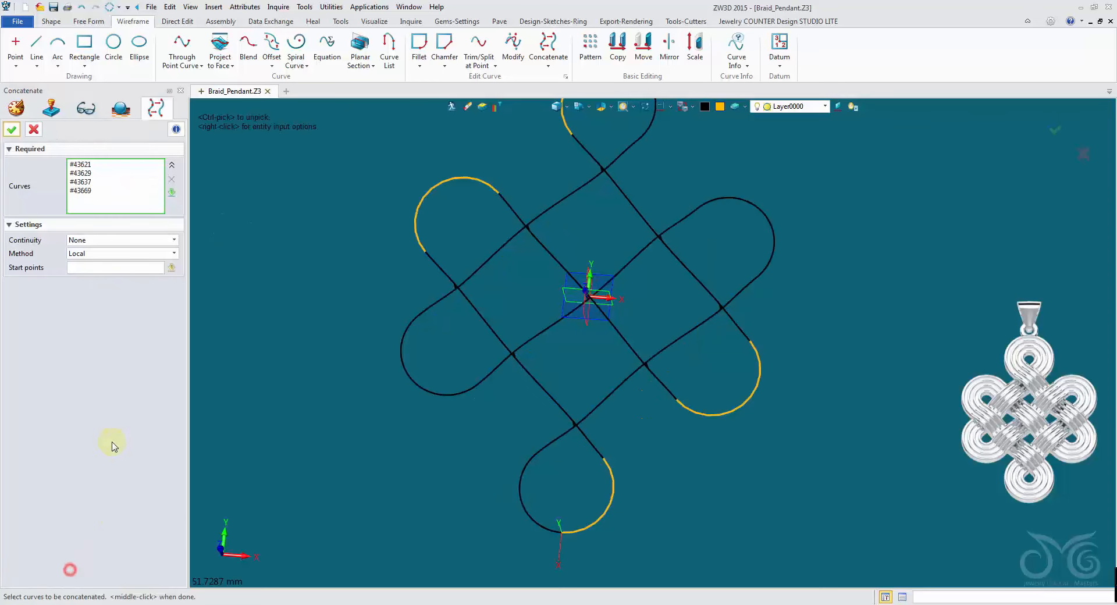
{"action": "left_click", "coordinate": [172, 194]}
{"action": "left_click", "coordinate": [208, 289]}
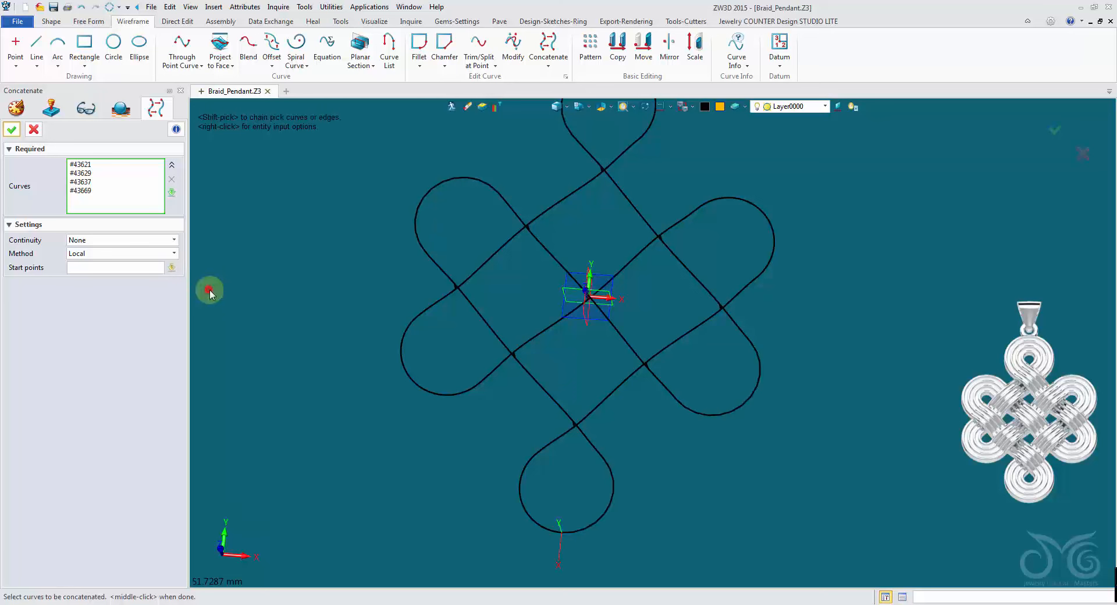
Concatenate the second strand by picking its remaining loop arcs and connecting curves in order, from the lower loop up to the upper loop
{"action": "left_click", "coordinate": [616, 491]}
{"action": "left_click", "coordinate": [536, 392]}
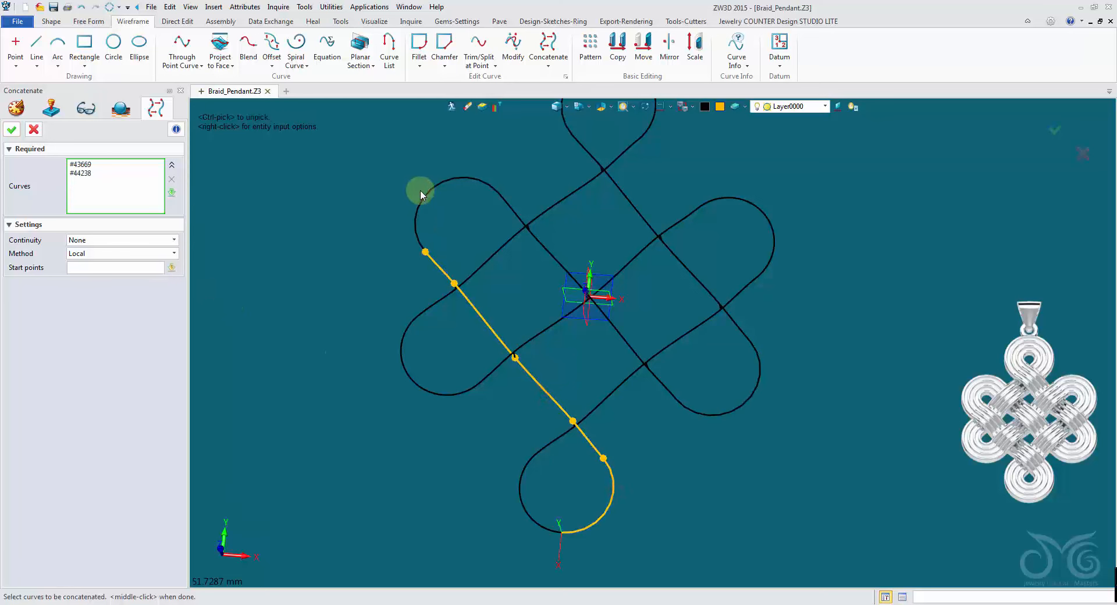
{"action": "left_click", "coordinate": [426, 193]}
{"action": "left_click", "coordinate": [557, 257]}
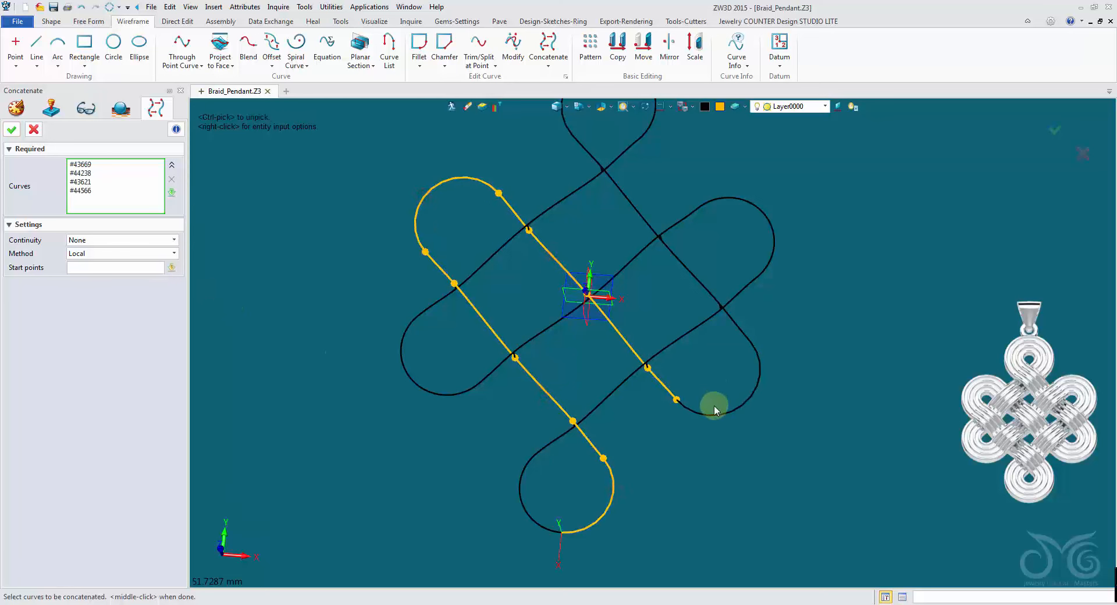
{"action": "left_click", "coordinate": [701, 277]}
{"action": "middle_click_drag", "start_coordinate": [568, 159], "coordinate": [618, 226]}
{"action": "scroll", "coordinate": [618, 226], "scroll_direction": "down", "scroll_amount": 1}
{"action": "left_click", "coordinate": [617, 166]}
{"action": "left_click", "coordinate": [12, 129]}
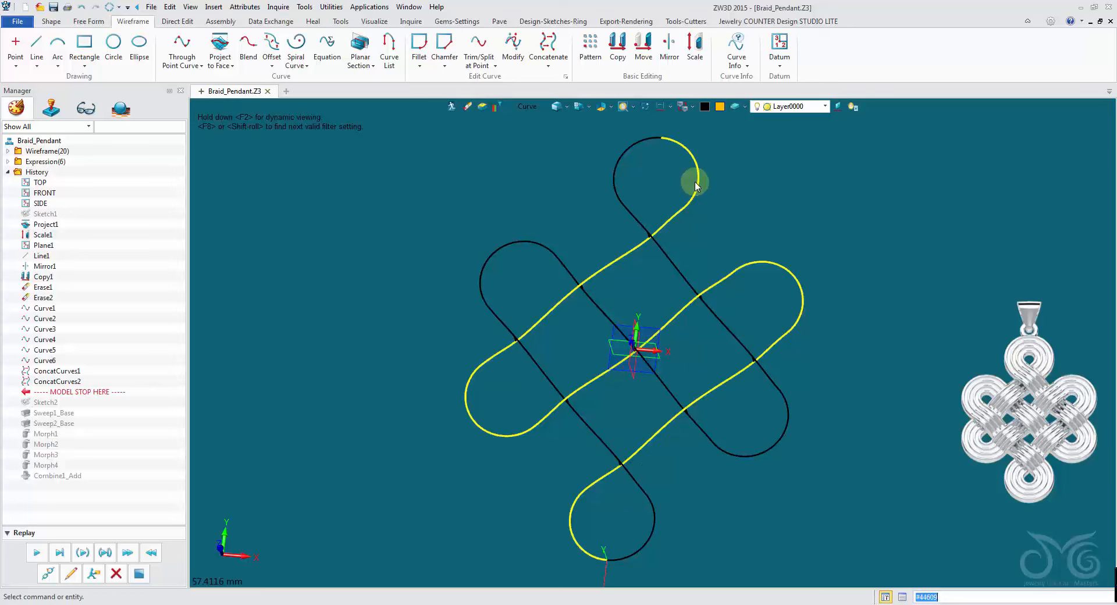
{"action": "mouse_move", "coordinate": [696, 180]}
{"action": "right_mouse_down"}
{"action": "mouse_move", "coordinate": [462, 290]}
{"action": "mouse_move", "coordinate": [479, 462]}
{"action": "mouse_move", "coordinate": [204, 456]}
{"action": "right_mouse_up"}
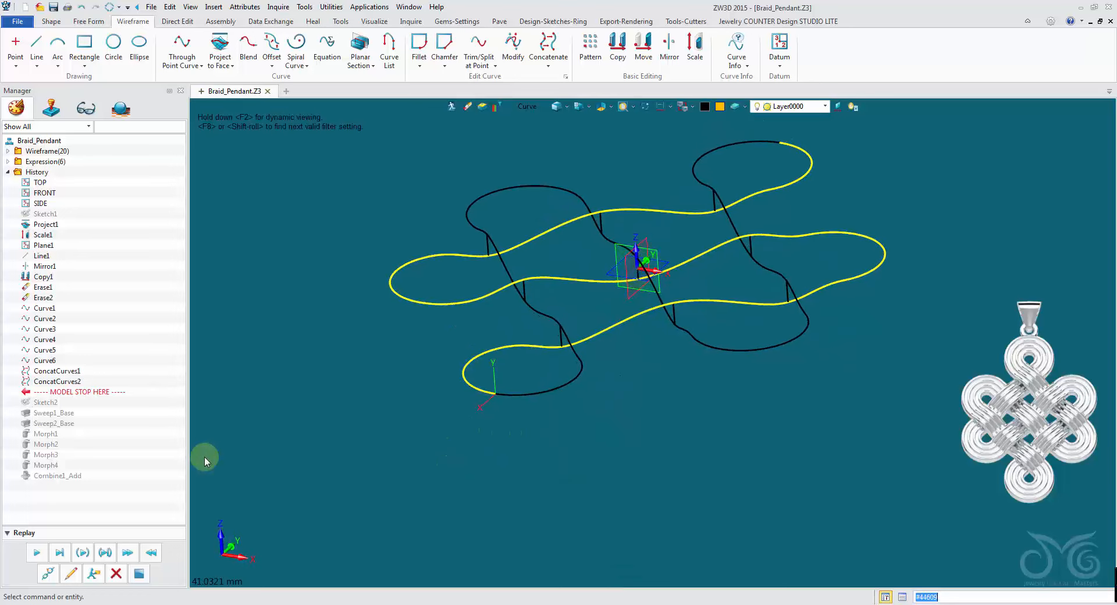
Replay Sketch2 and redefine Sweep1_Base to sweep it along the first concatenated strand, with open ends and curves kept
{"action": "left_click", "coordinate": [40, 554]}
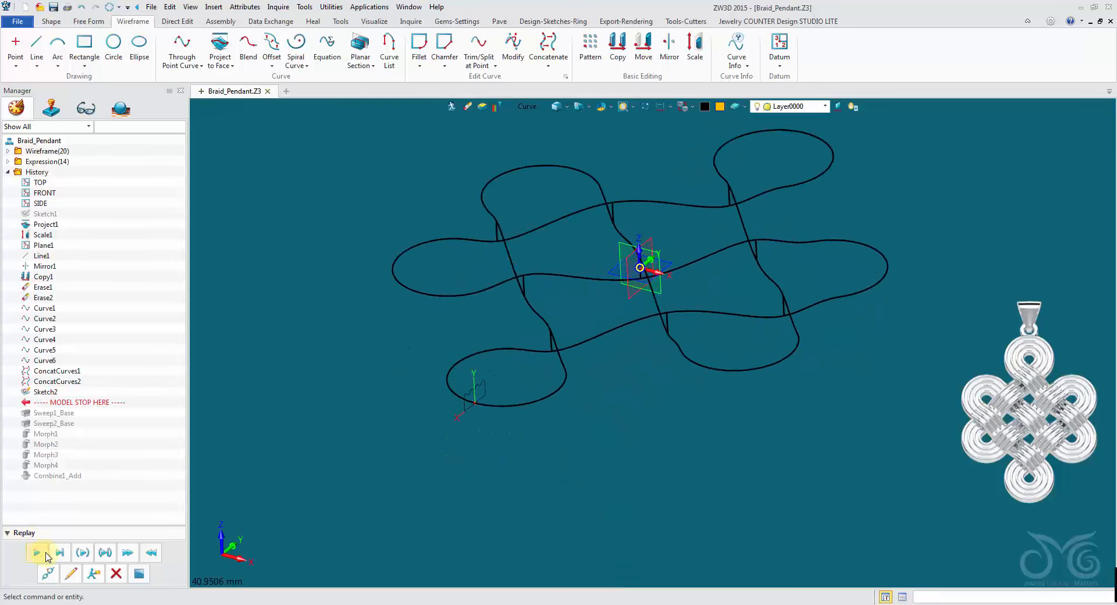
{"action": "left_click", "coordinate": [68, 575]}
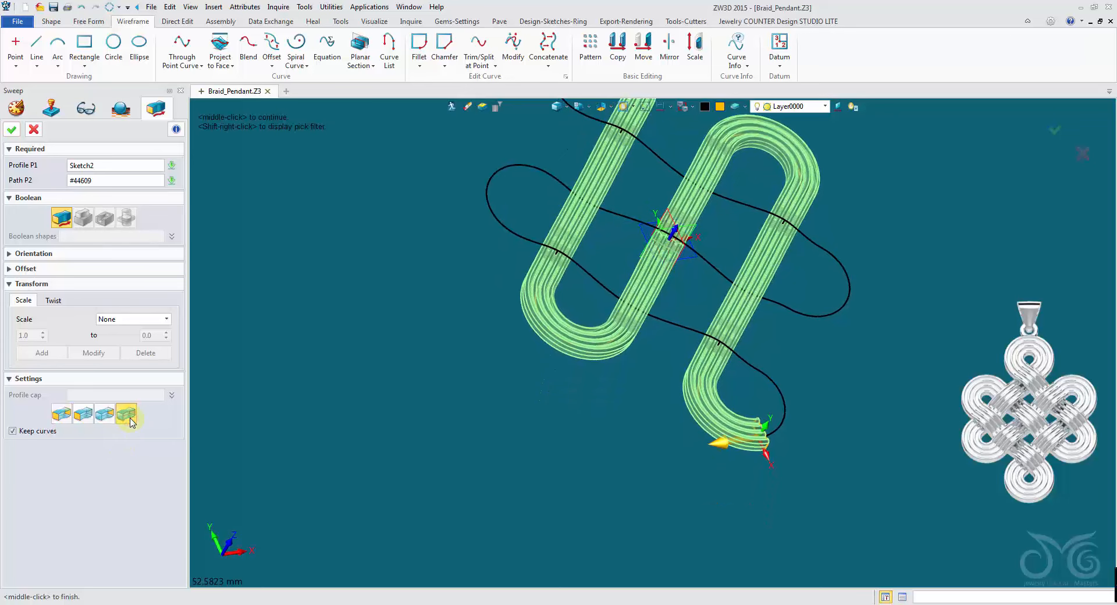
{"action": "left_click", "coordinate": [12, 131]}
Redefine Sweep2_Base to sweep Sketch2 along the second strand with open ends, and skip the remaining Morph and Combine features
{"action": "left_click", "coordinate": [70, 574]}
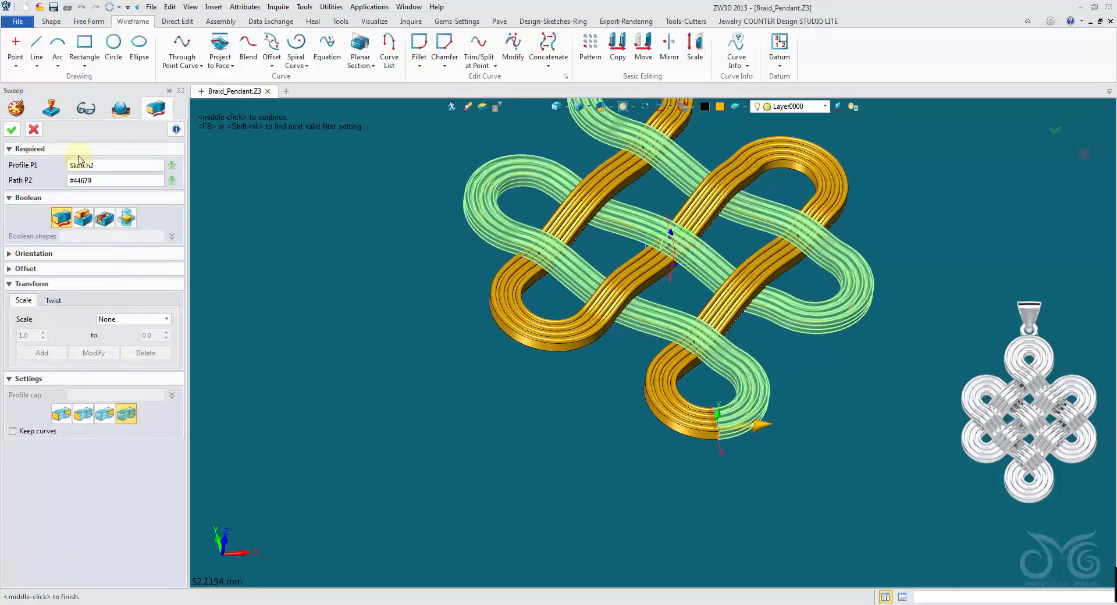
{"action": "left_click", "coordinate": [14, 131]}
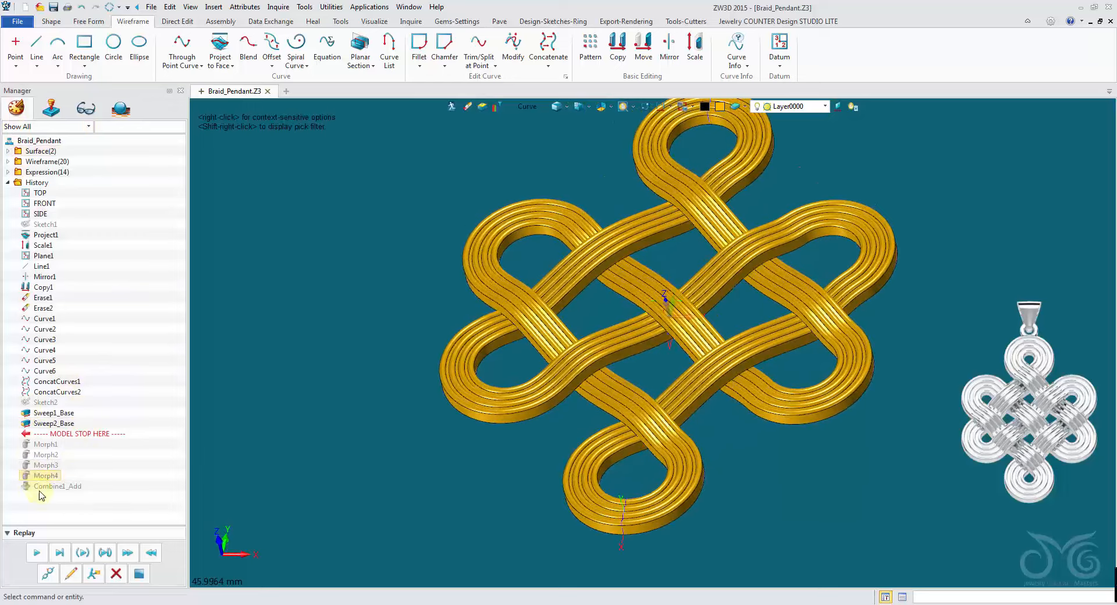
{"action": "left_click", "coordinate": [81, 555]}
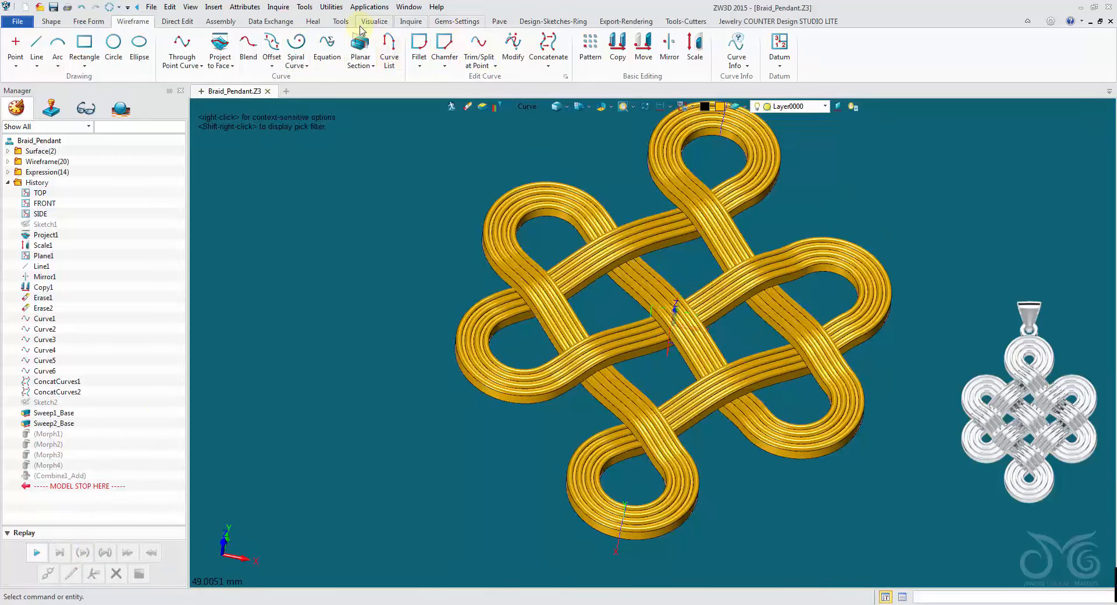
Sew the two swept braid strands together with a tolerance of 0.01 and multiple edge matching enabled
{"action": "left_click", "coordinate": [314, 21]}
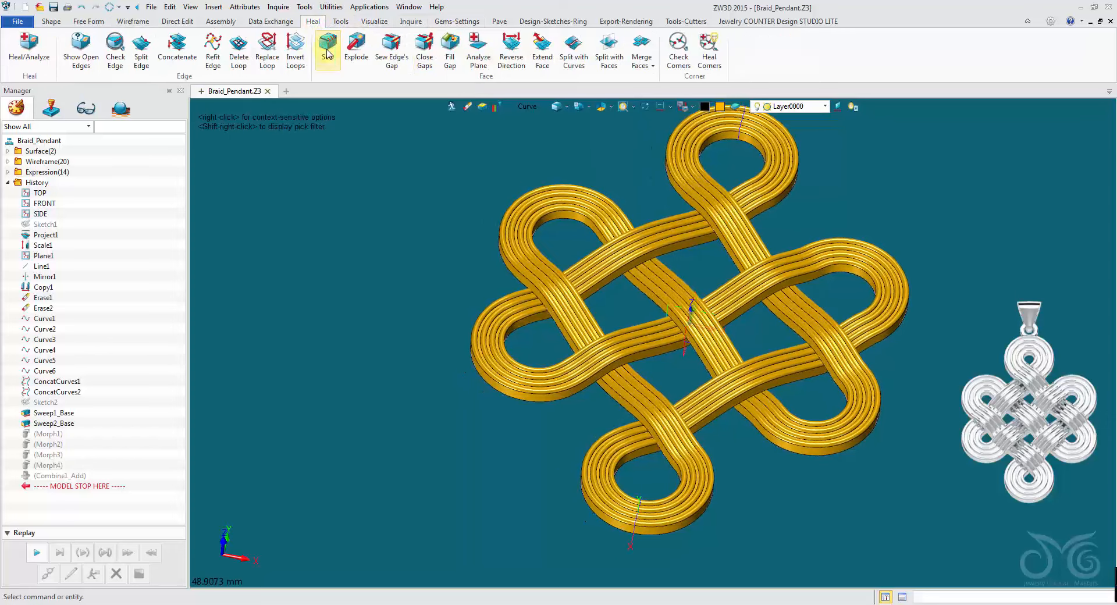
{"action": "left_click", "coordinate": [328, 48]}
{"action": "left_click", "coordinate": [578, 208]}
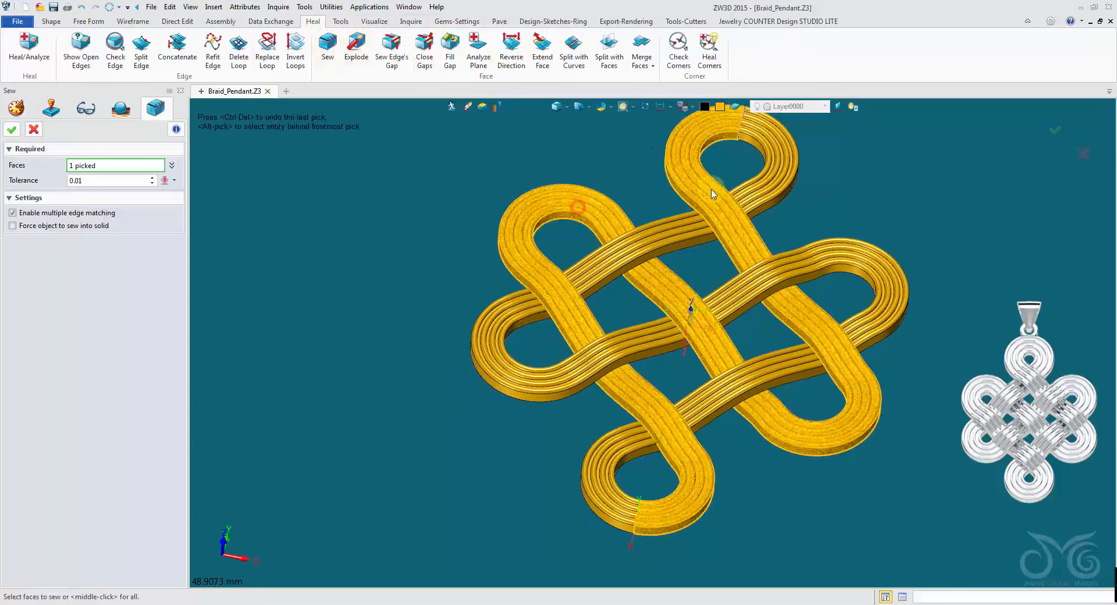
{"action": "left_click", "coordinate": [750, 198]}
{"action": "left_click", "coordinate": [12, 131]}
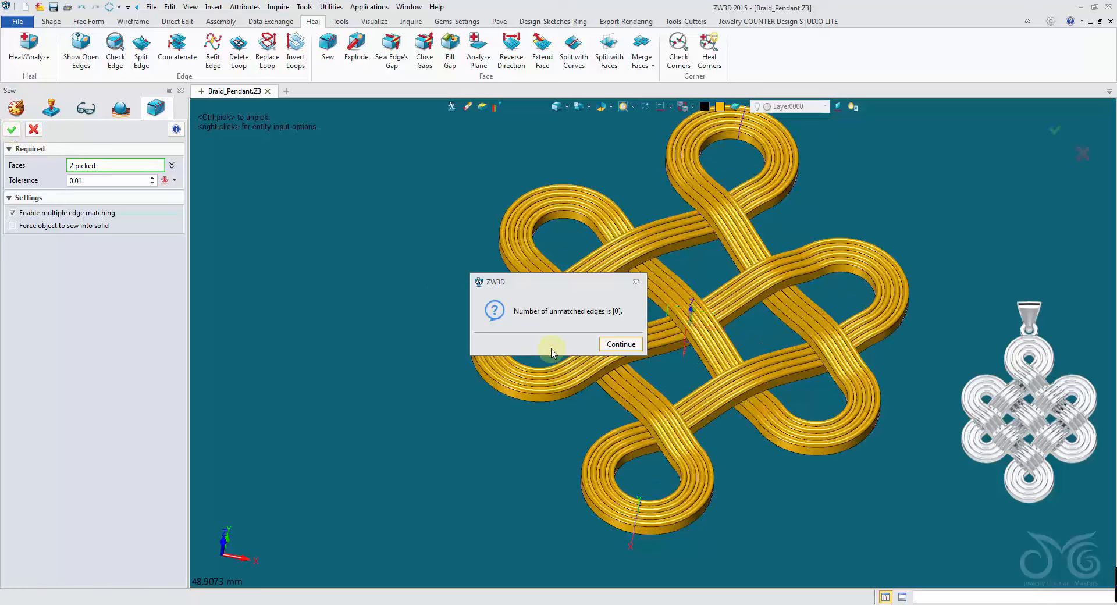
{"action": "left_click", "coordinate": [611, 345]}
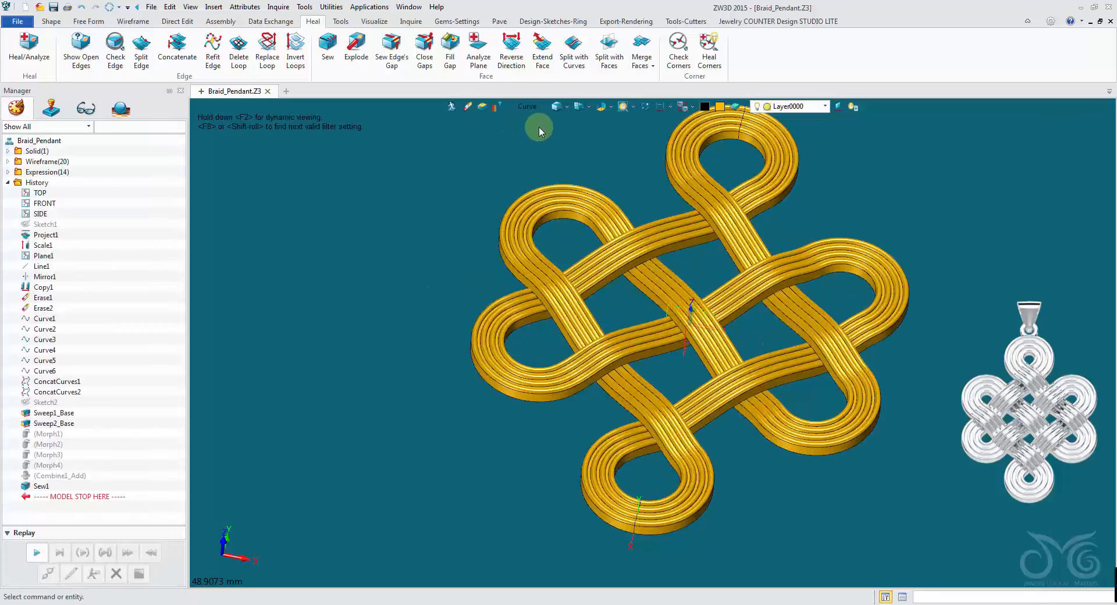
Set the selection filter to Shape and inspect the sewn braid from the side
{"action": "left_click", "coordinate": [527, 106]}
{"action": "left_click", "coordinate": [552, 212]}
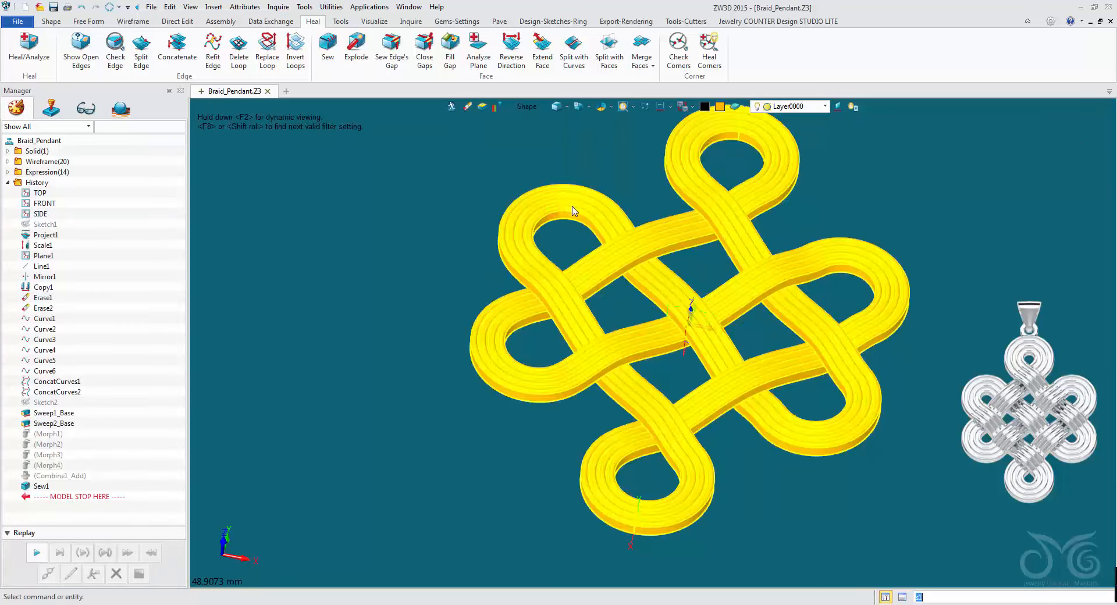
{"action": "key", "text": "ctrl+r"}
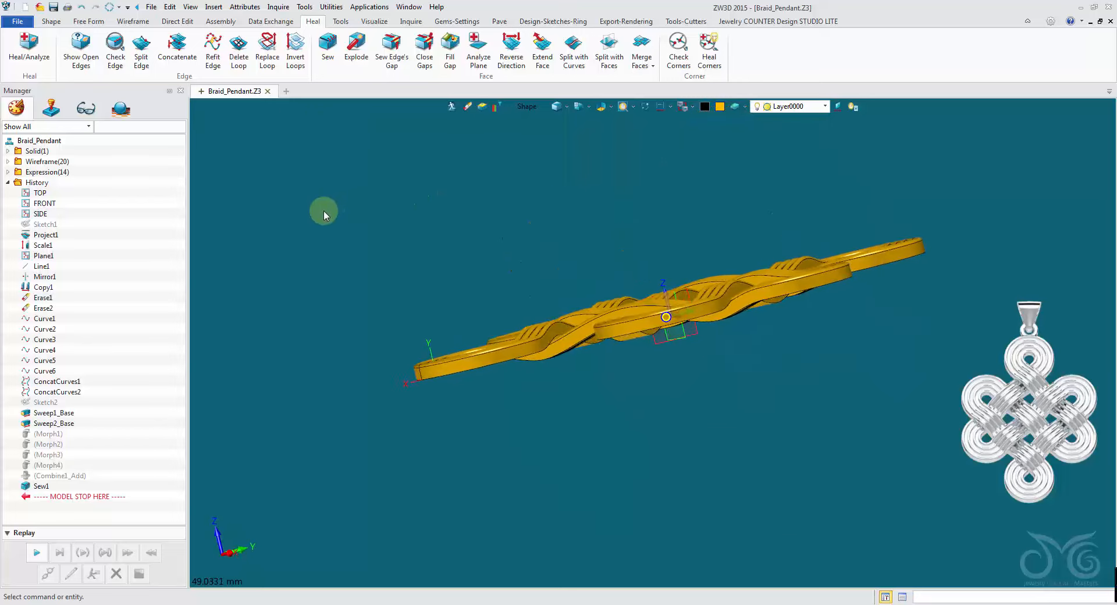
{"action": "left_click", "coordinate": [468, 106]}
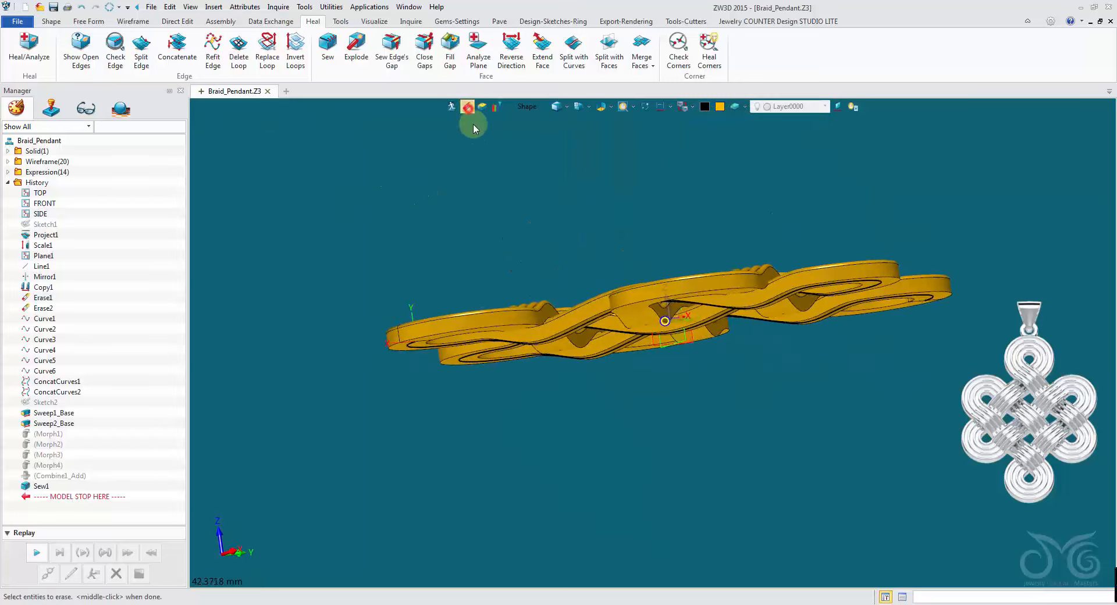
{"action": "left_click_drag", "start_coordinate": [364, 177], "coordinate": [943, 400]}
{"action": "scroll", "coordinate": [549, 200], "scroll_direction": "up", "scroll_amount": 3}
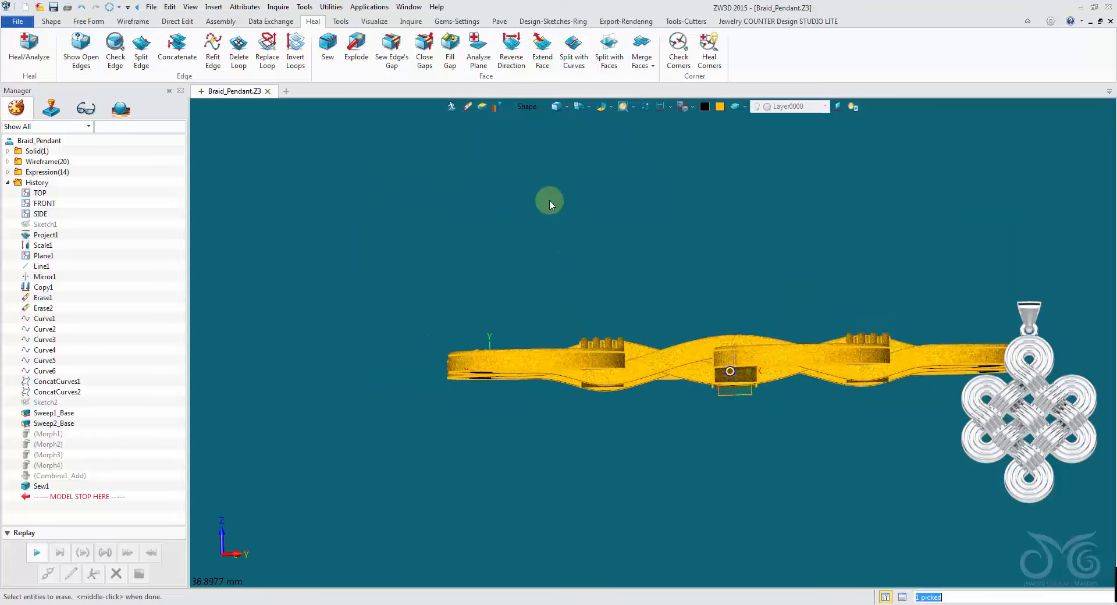
{"action": "left_click", "coordinate": [520, 108]}
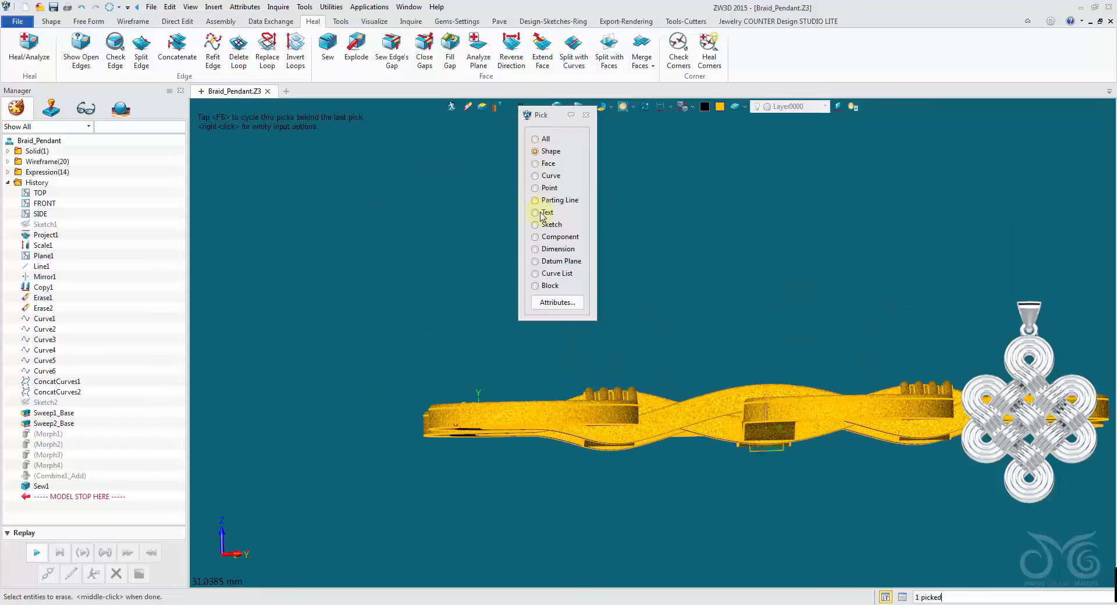
{"action": "left_click", "coordinate": [551, 263]}
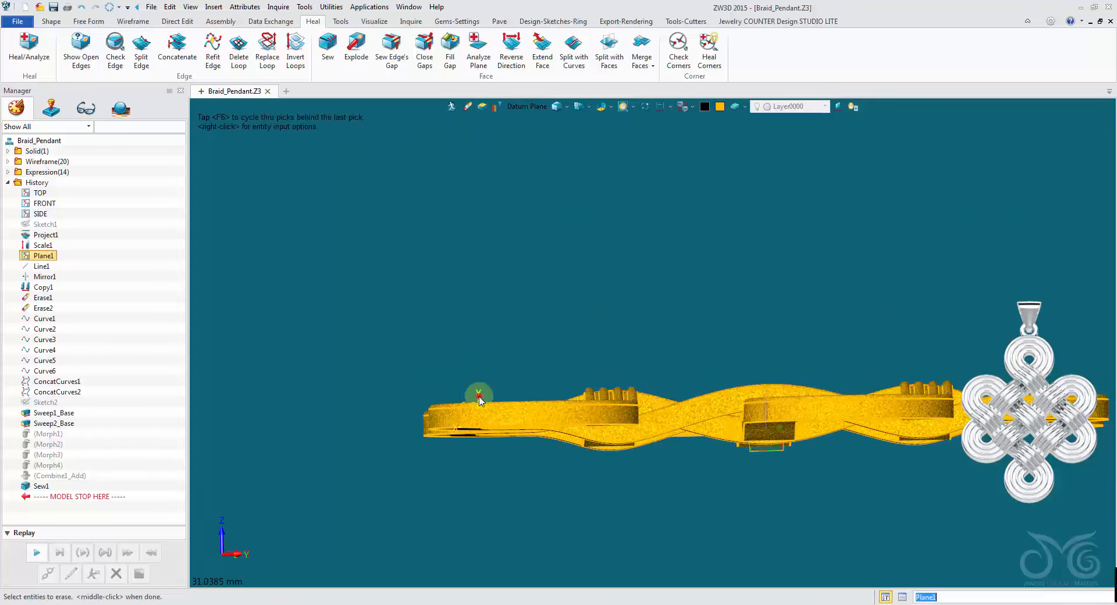
{"action": "mouse_move", "coordinate": [478, 399]}
{"action": "middle_mouse_down"}
{"action": "mouse_move", "coordinate": [518, 240]}
{"action": "mouse_move", "coordinate": [407, 214]}
{"action": "mouse_move", "coordinate": [419, 209]}
{"action": "middle_mouse_up"}
{"action": "middle_click", "coordinate": [408, 215]}
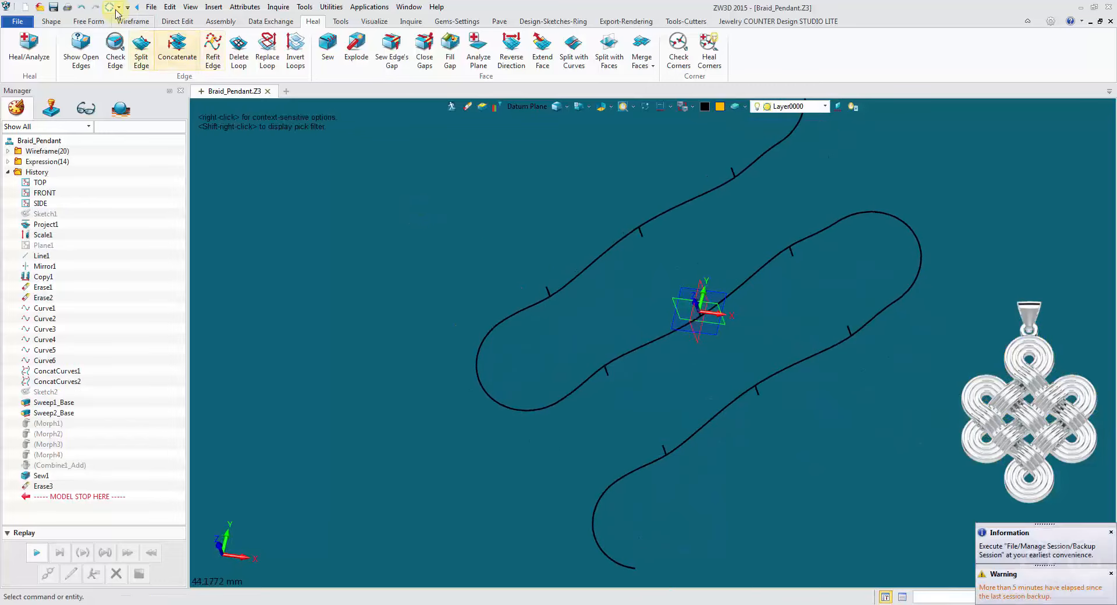
{"action": "left_click", "coordinate": [81, 10]}
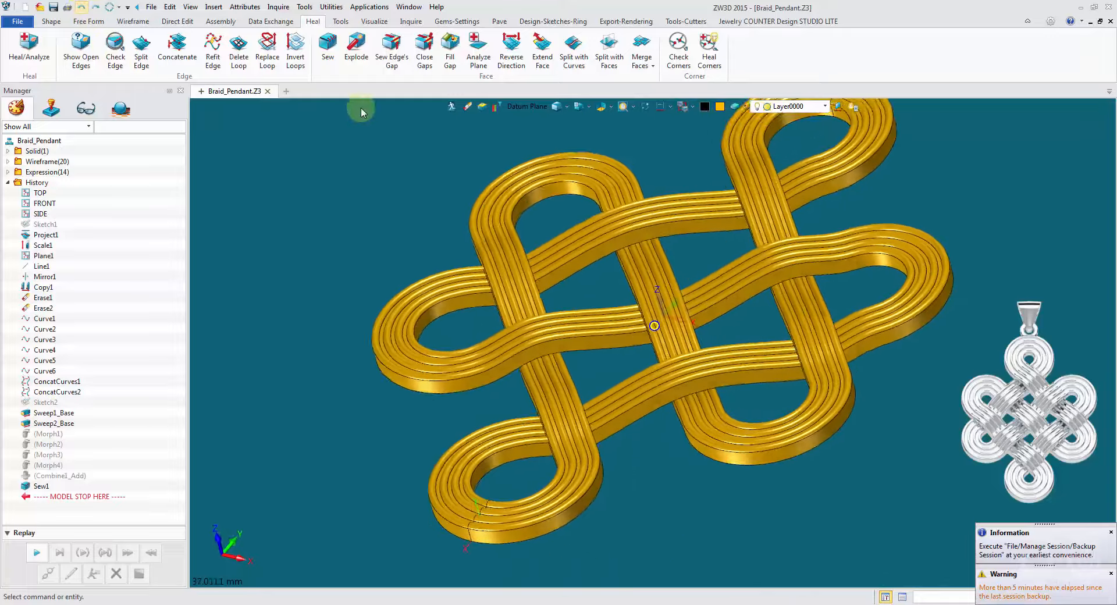
Erase Plane1 together with all the construction curves around the sewn braid, using the Datum Plane and Curve pick filters
{"action": "left_click", "coordinate": [468, 108]}
{"action": "right_click_drag", "start_coordinate": [486, 250], "coordinate": [445, 180]}
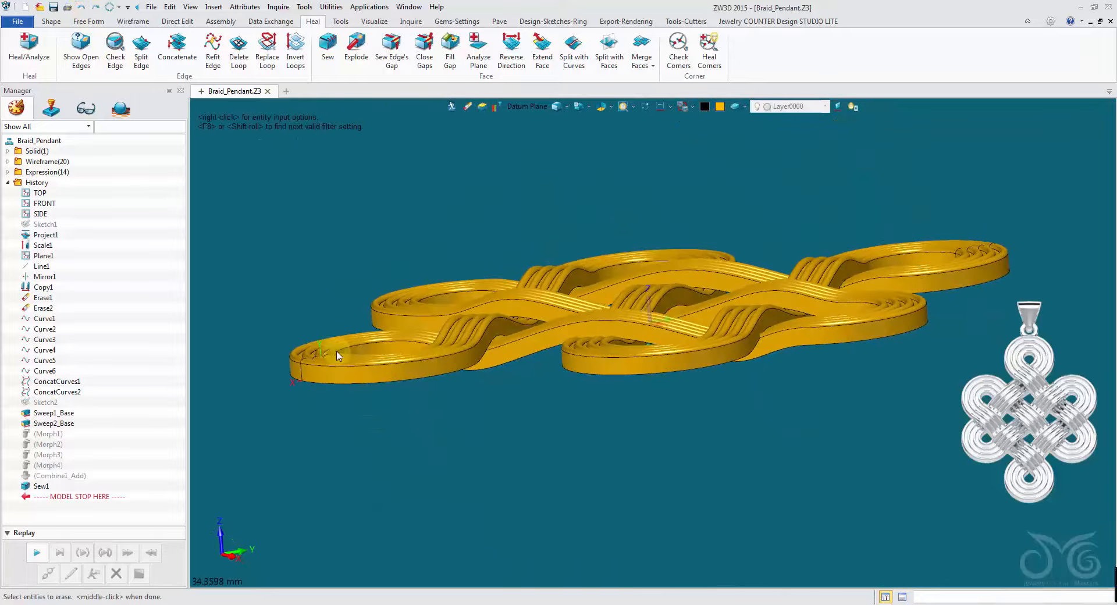
{"action": "left_click", "coordinate": [320, 348]}
{"action": "left_click", "coordinate": [512, 116]}
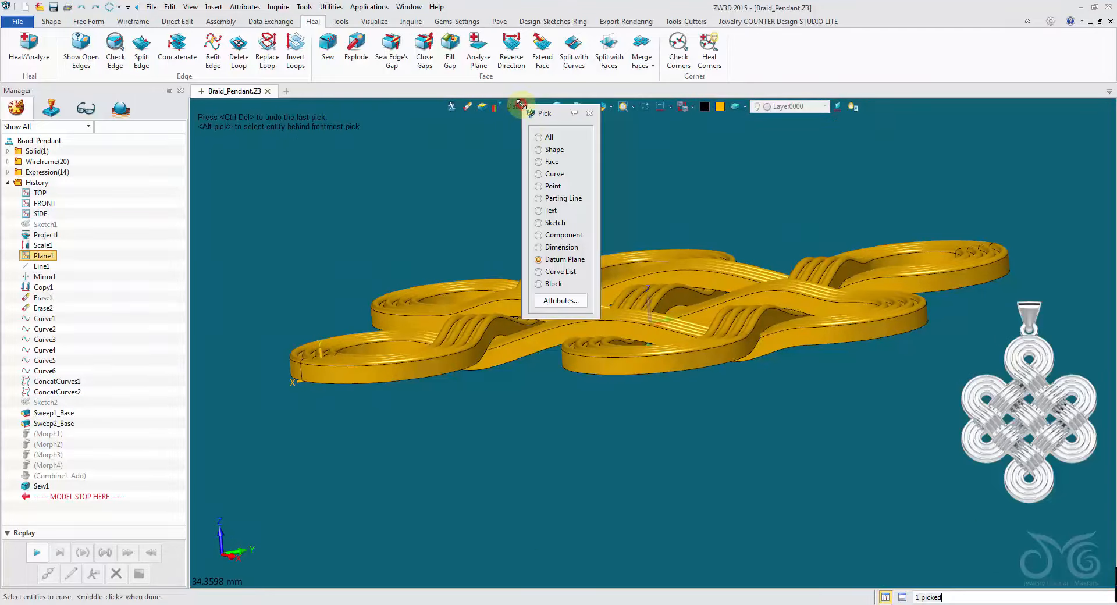
{"action": "left_click", "coordinate": [544, 174]}
{"action": "right_click_drag", "start_coordinate": [500, 192], "coordinate": [320, 155]}
{"action": "left_click_drag", "start_coordinate": [313, 156], "coordinate": [1106, 415]}
{"action": "mouse_move", "coordinate": [325, 156]}
{"action": "right_mouse_down"}
{"action": "mouse_move", "coordinate": [416, 214]}
{"action": "mouse_move", "coordinate": [403, 192]}
{"action": "mouse_move", "coordinate": [150, 119]}
{"action": "right_mouse_up"}
{"action": "middle_click", "coordinate": [403, 192]}
{"action": "right_click_drag", "start_coordinate": [215, 197], "coordinate": [291, 96]}
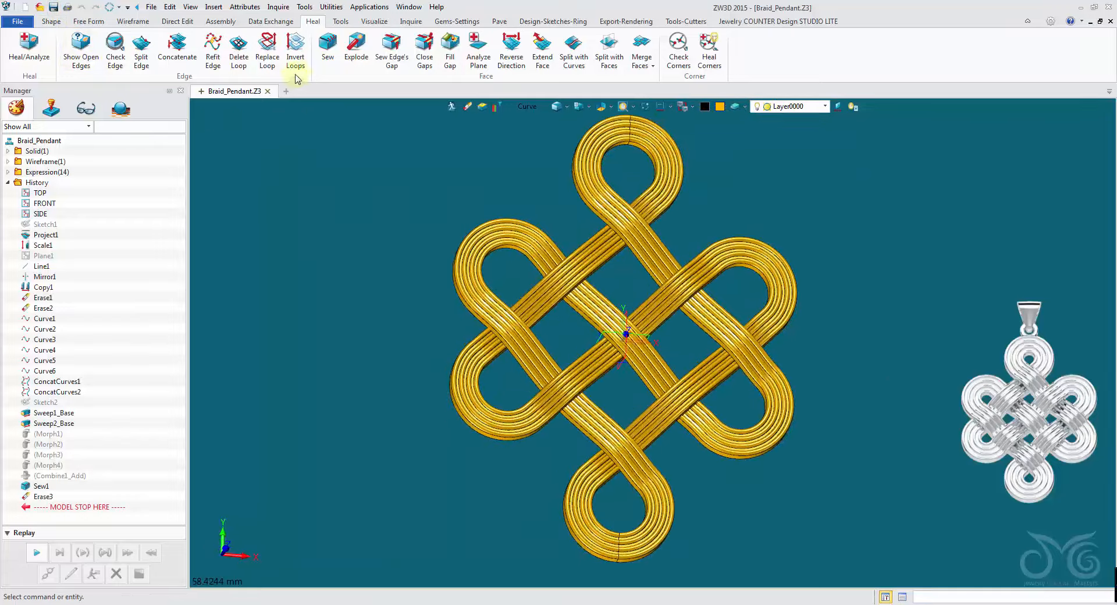
Remove Overlap_Influence from the driving parameters in the part attributes
{"action": "left_click", "coordinate": [244, 7]}
{"action": "left_click", "coordinate": [256, 22]}
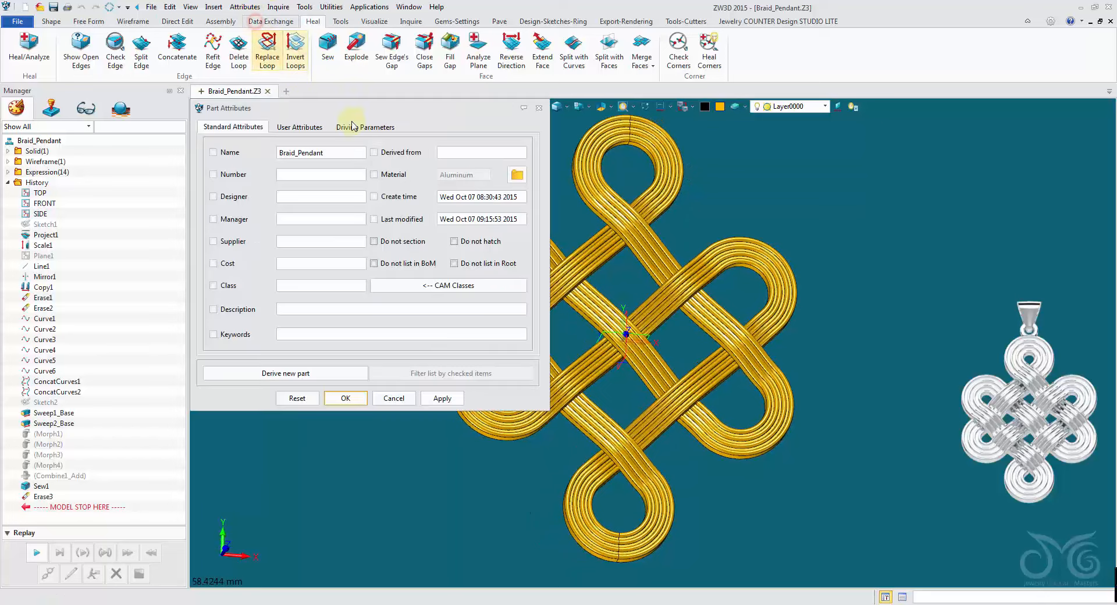
{"action": "left_click", "coordinate": [372, 127]}
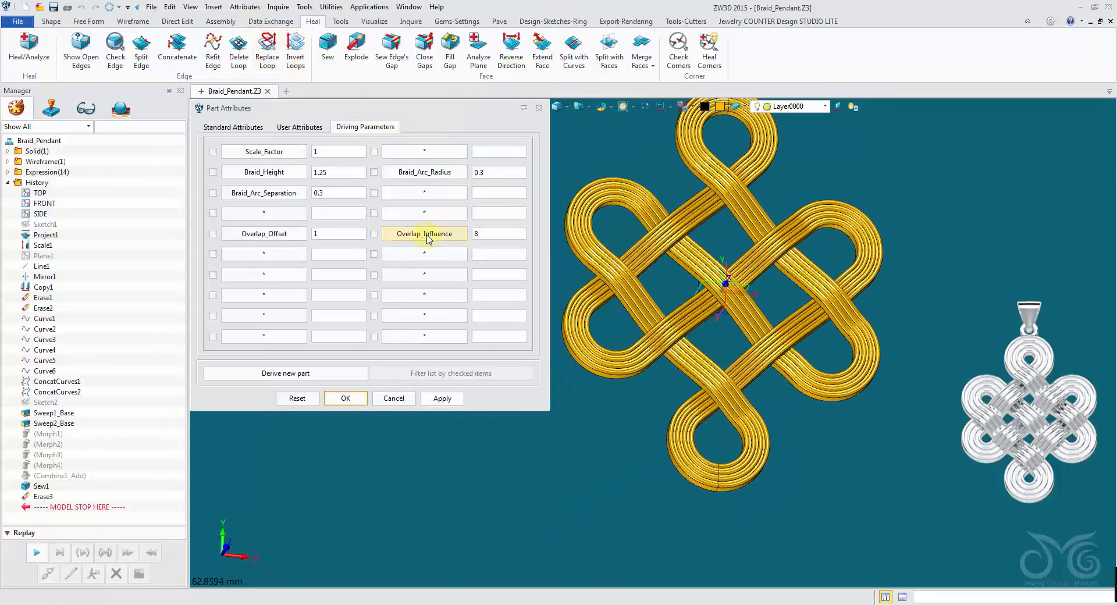
{"action": "left_click", "coordinate": [426, 235]}
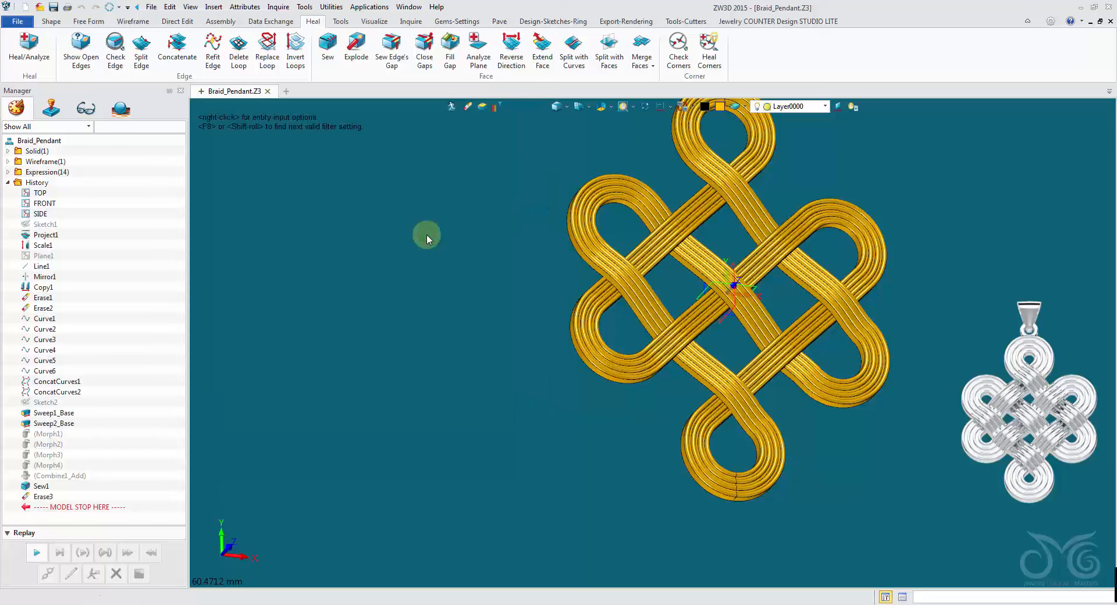
{"action": "middle_click", "coordinate": [428, 235]}
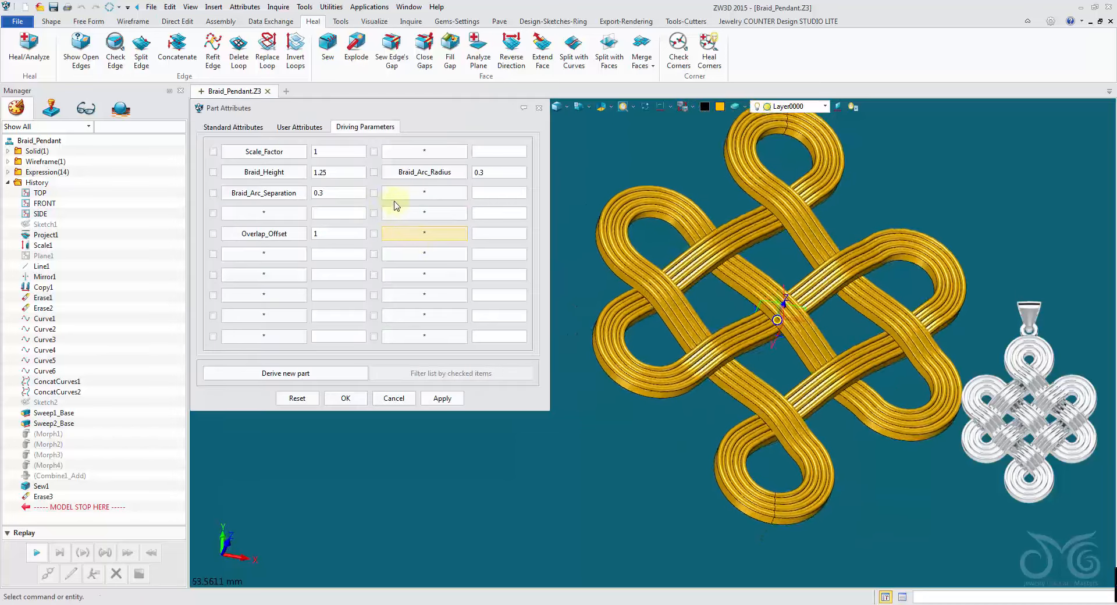
Try a Scale_Factor of 1.5 and then 1.2, applying each to the braid
{"action": "left_click", "coordinate": [333, 153]}
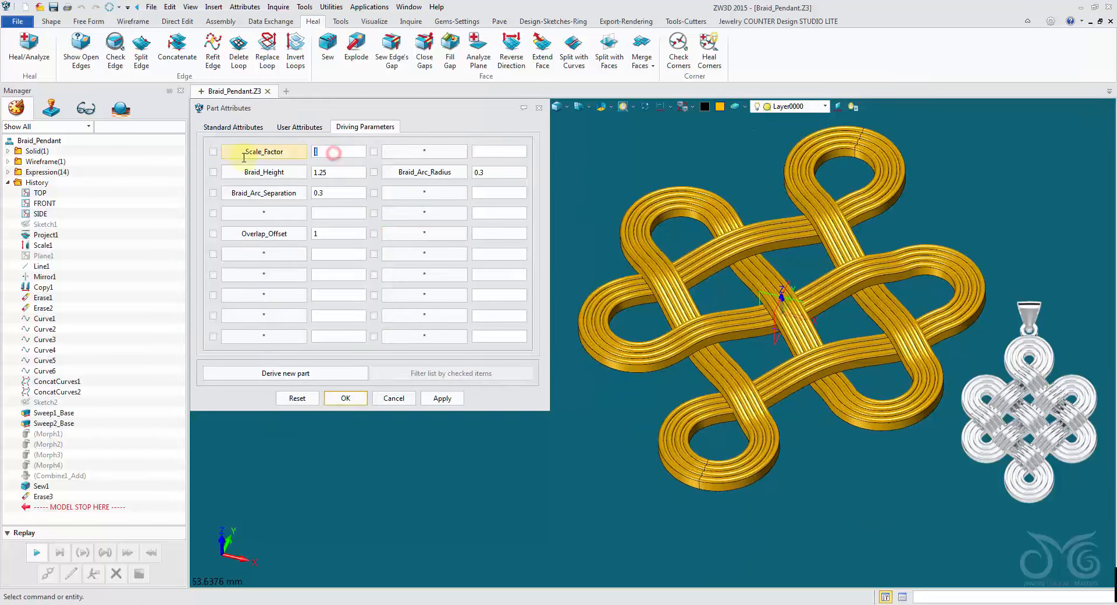
{"action": "type", "text": "1.5"}
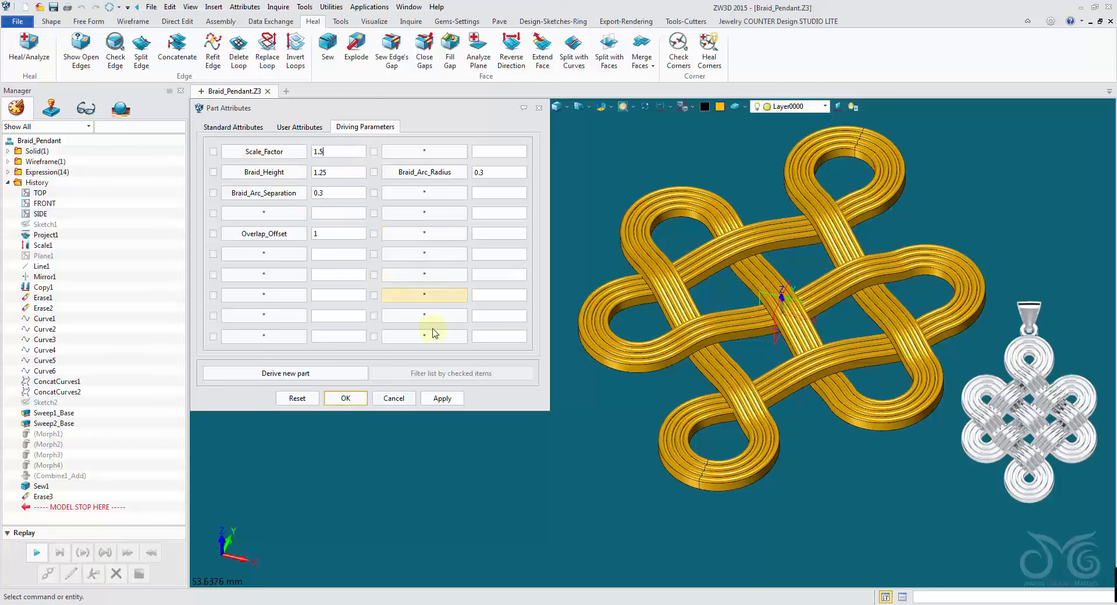
{"action": "left_click", "coordinate": [451, 397]}
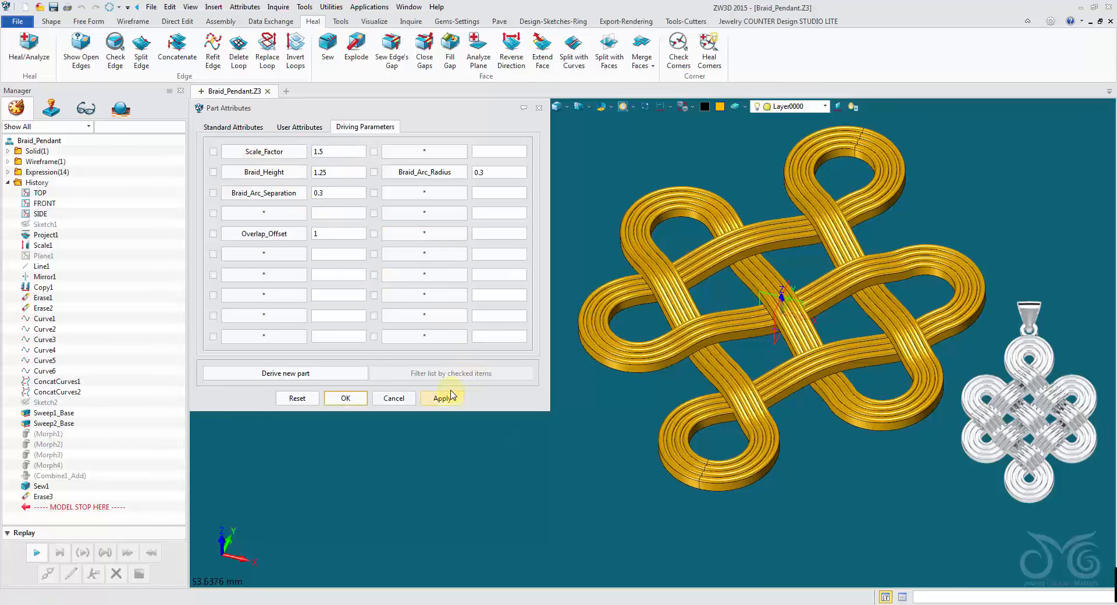
{"action": "left_click", "coordinate": [322, 153]}
{"action": "key", "text": "BackSpace"}
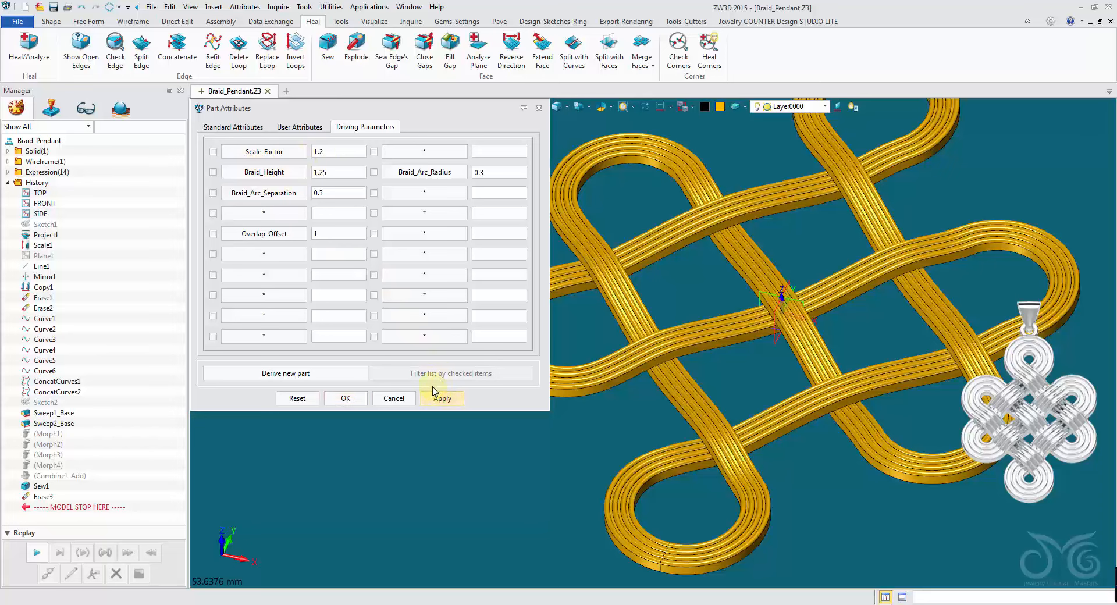
{"action": "left_click", "coordinate": [435, 397]}
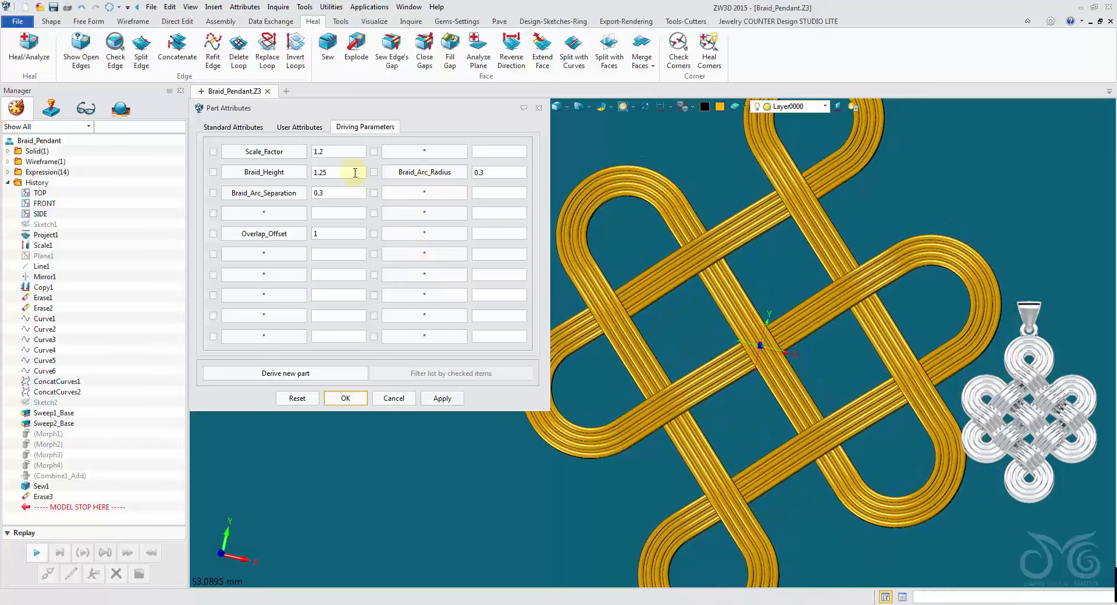
Raise Braid_Arc_Radius and Braid_Arc_Separation to 0.5 and then to 0.6, applying each change to the model
{"action": "double_click", "coordinate": [480, 173]}
{"action": "type", "text": "0.5"}
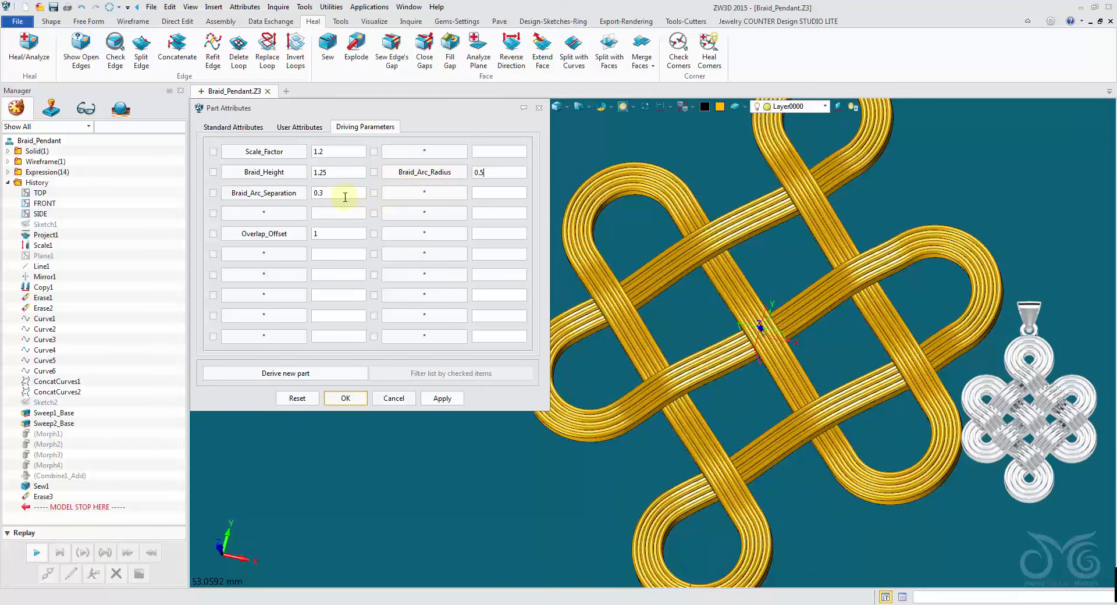
{"action": "left_click", "coordinate": [437, 401]}
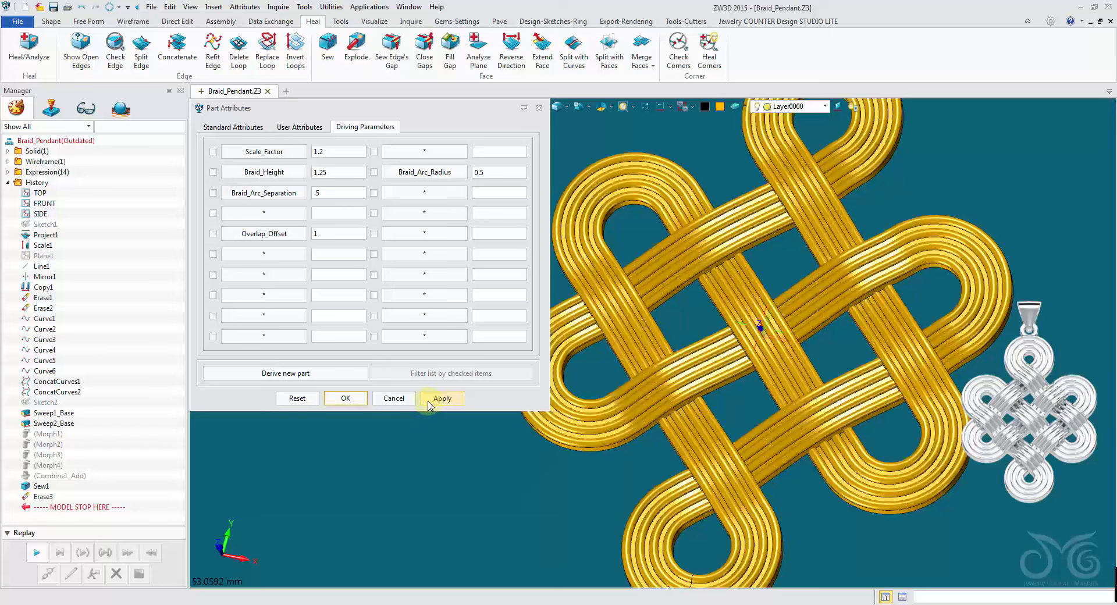
{"action": "double_click", "coordinate": [507, 175]}
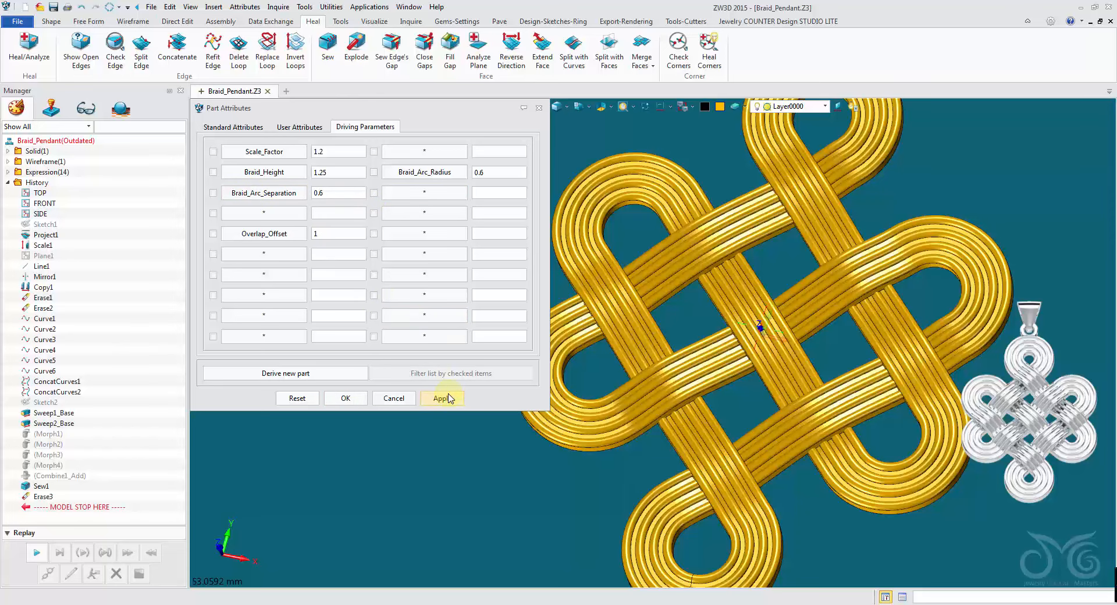
{"action": "left_click", "coordinate": [448, 398]}
Apply an Overlap_Offset of 1.25, then set Scale_Factor to 1 and both Braid_Height and Overlap_Offset to 1.5
{"action": "right_click_drag", "start_coordinate": [449, 430], "coordinate": [498, 465]}
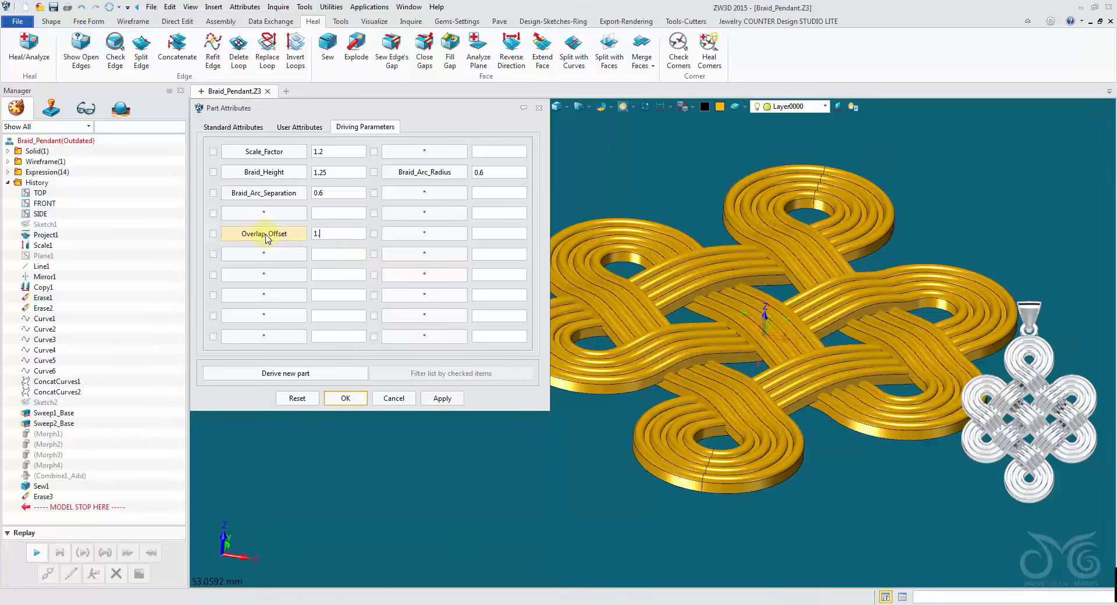
{"action": "left_click", "coordinate": [443, 398]}
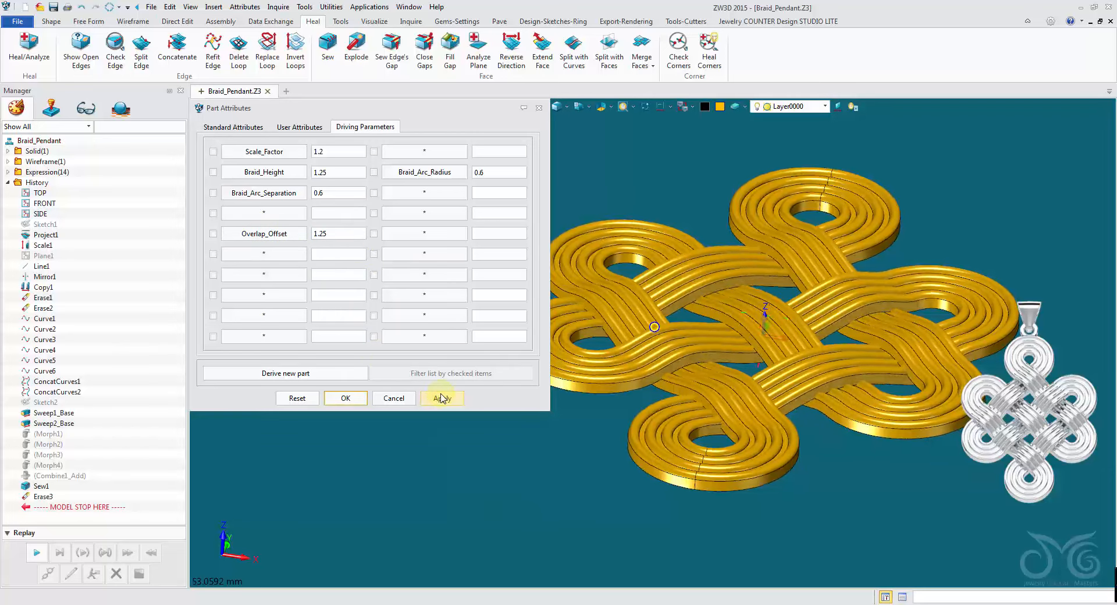
{"action": "double_click", "coordinate": [340, 172]}
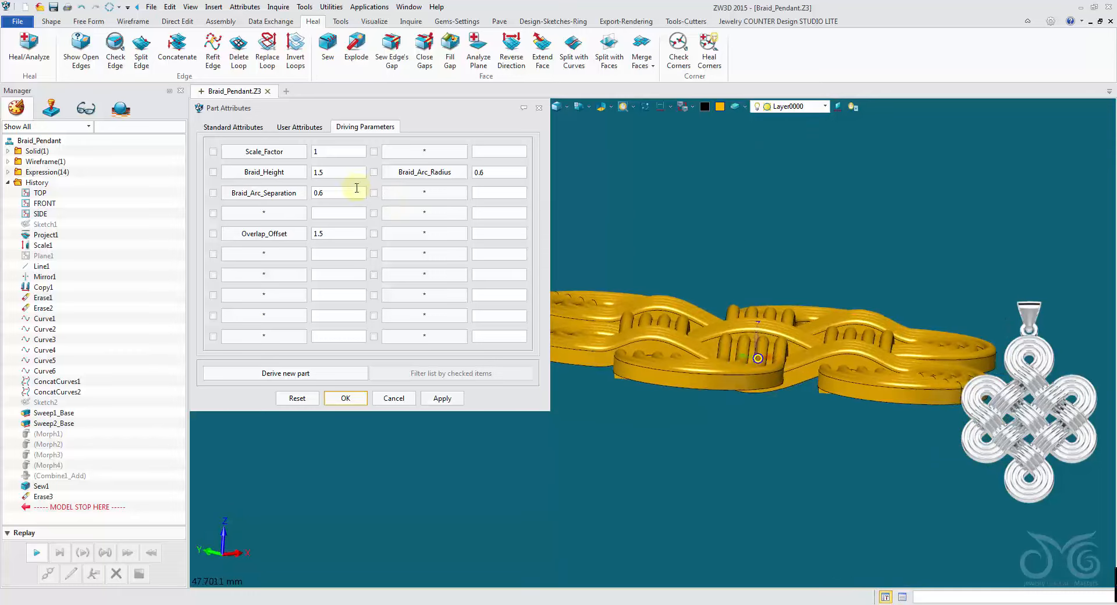
{"action": "left_click", "coordinate": [281, 212]}
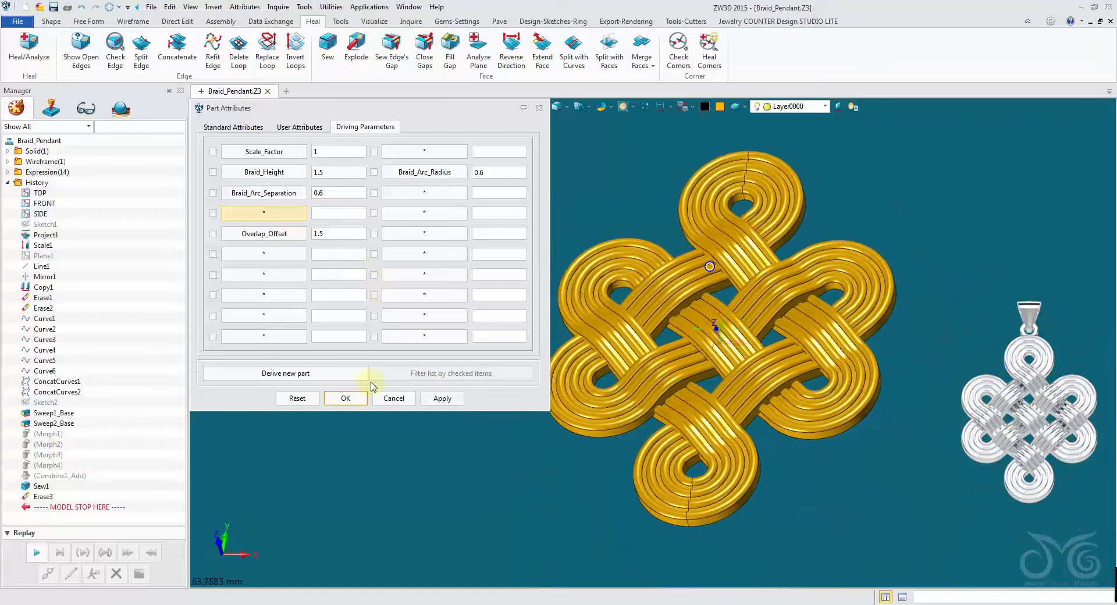
{"action": "left_click", "coordinate": [345, 398]}
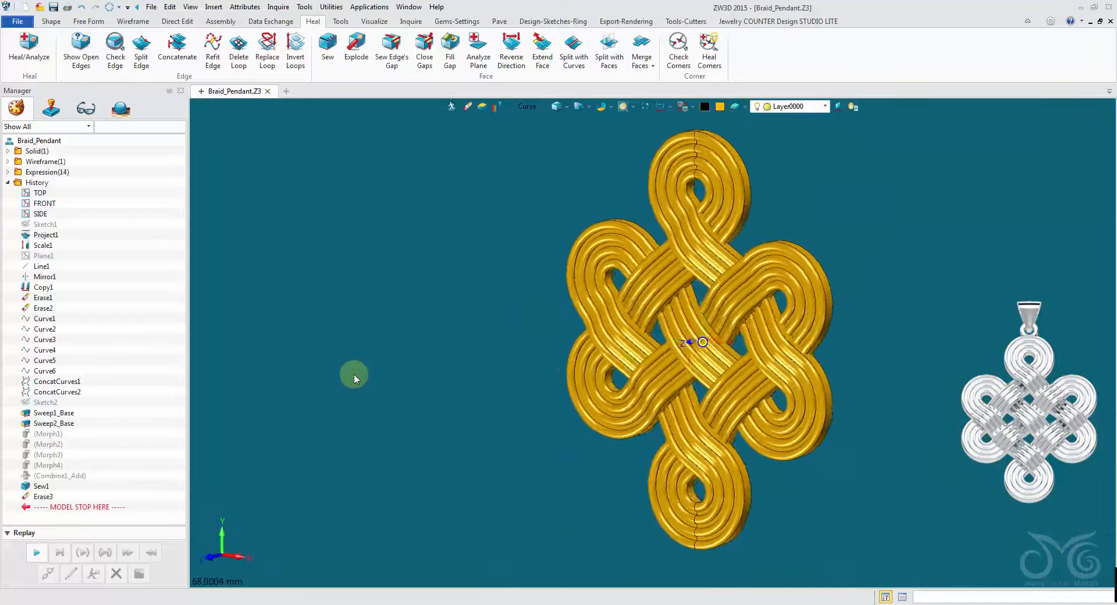
Reopen the part's driving parameters and set Overlap_Offset to 1.75
{"action": "left_click", "coordinate": [244, 6]}
{"action": "left_click", "coordinate": [260, 21]}
{"action": "left_click", "coordinate": [352, 126]}
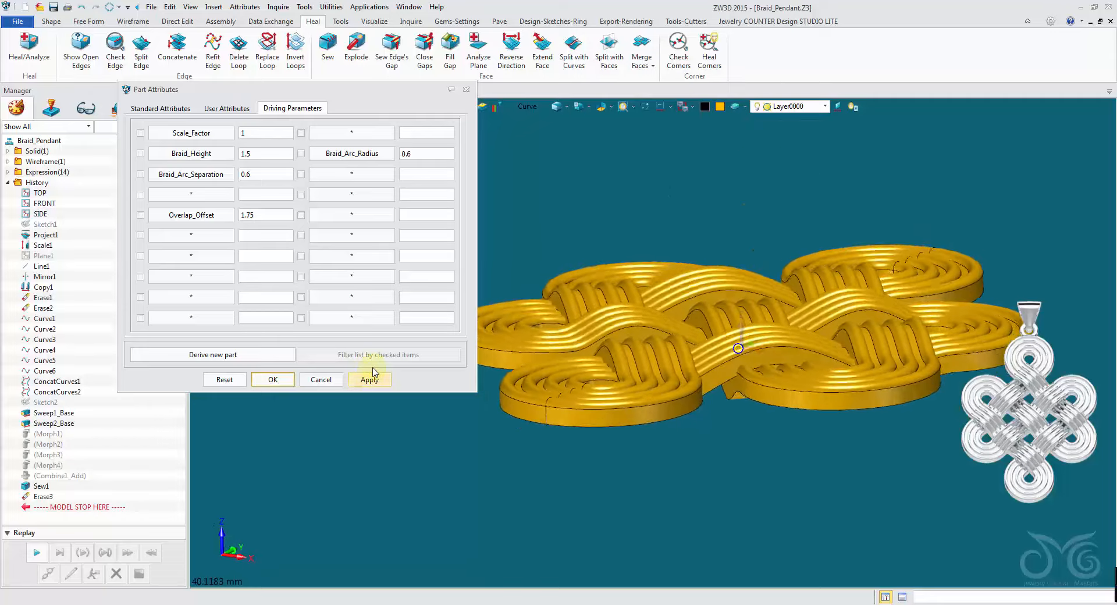
{"action": "left_click", "coordinate": [279, 378]}
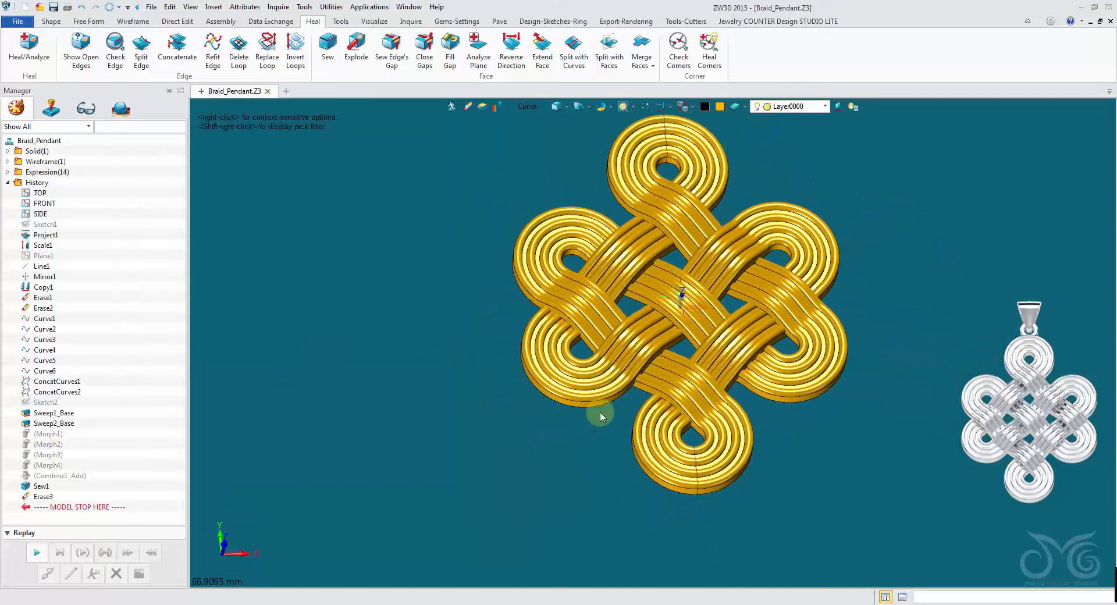
Examine the clearance between the crossing braid strands from the side, up close and from above
{"action": "middle_click_drag", "start_coordinate": [600, 411], "coordinate": [614, 411]}
{"action": "middle_click_drag", "start_coordinate": [464, 201], "coordinate": [419, 312]}
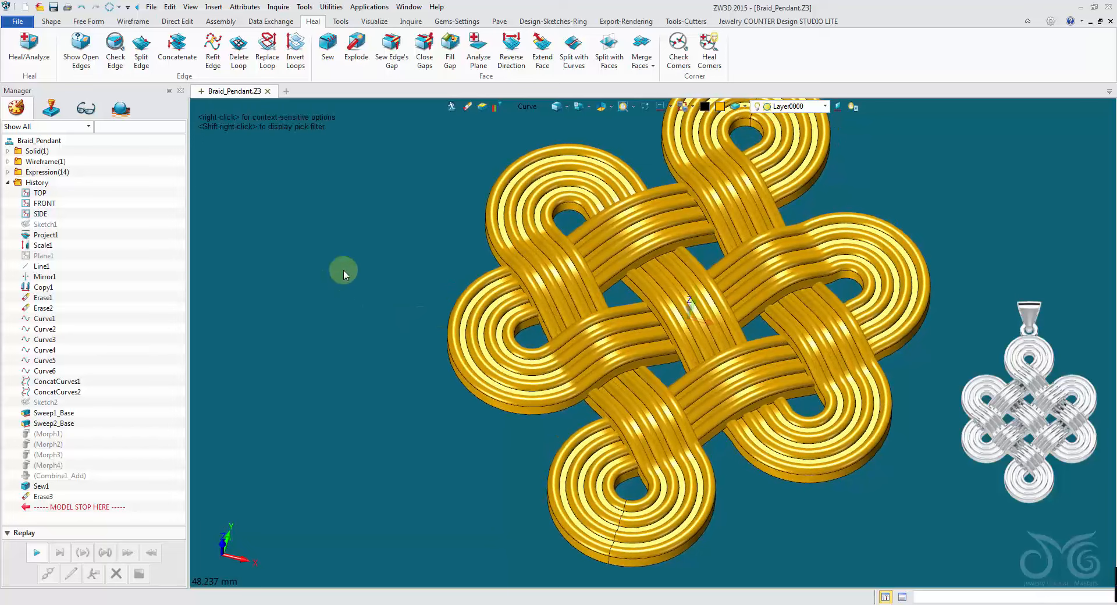
{"action": "middle_click_drag", "start_coordinate": [358, 358], "coordinate": [373, 235]}
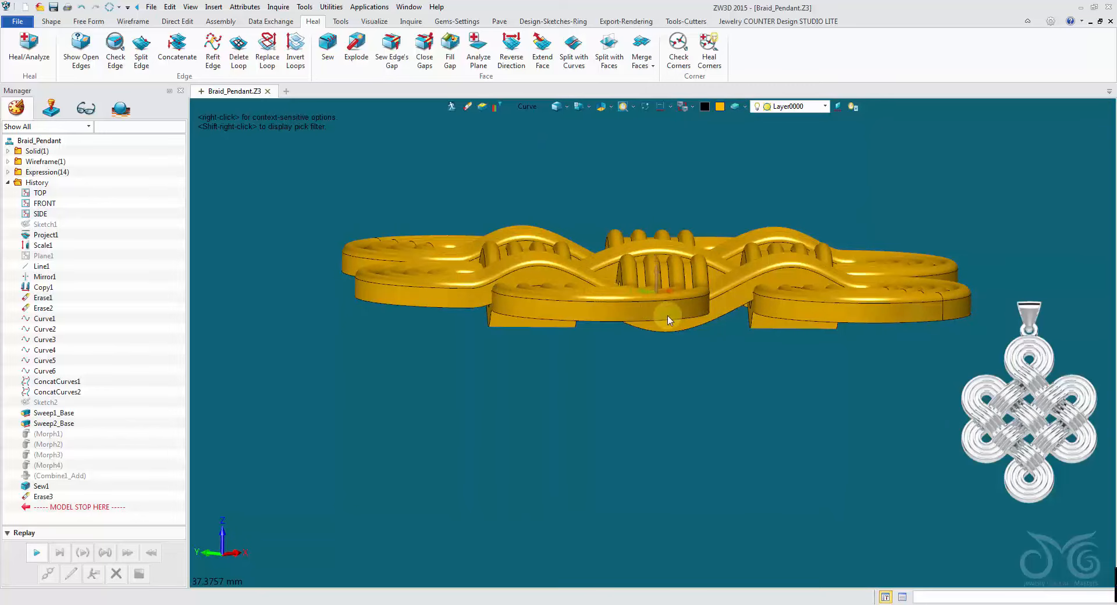
{"action": "middle_click_drag", "start_coordinate": [668, 320], "coordinate": [484, 285]}
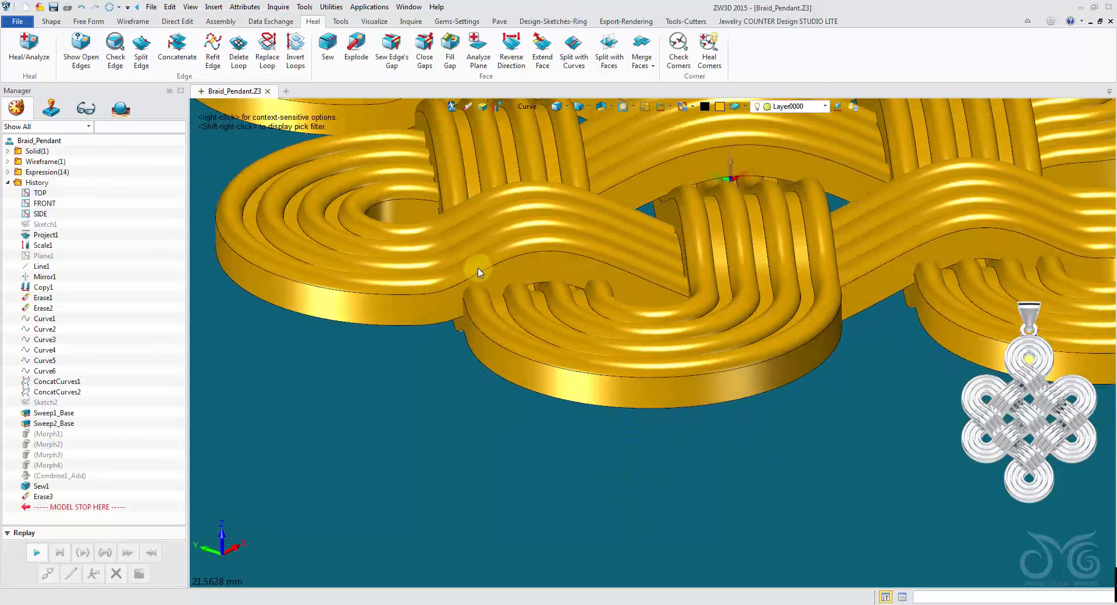
{"action": "scroll", "coordinate": [648, 327], "scroll_direction": "down", "scroll_amount": 3}
{"action": "middle_click_drag", "start_coordinate": [676, 338], "coordinate": [382, 243]}
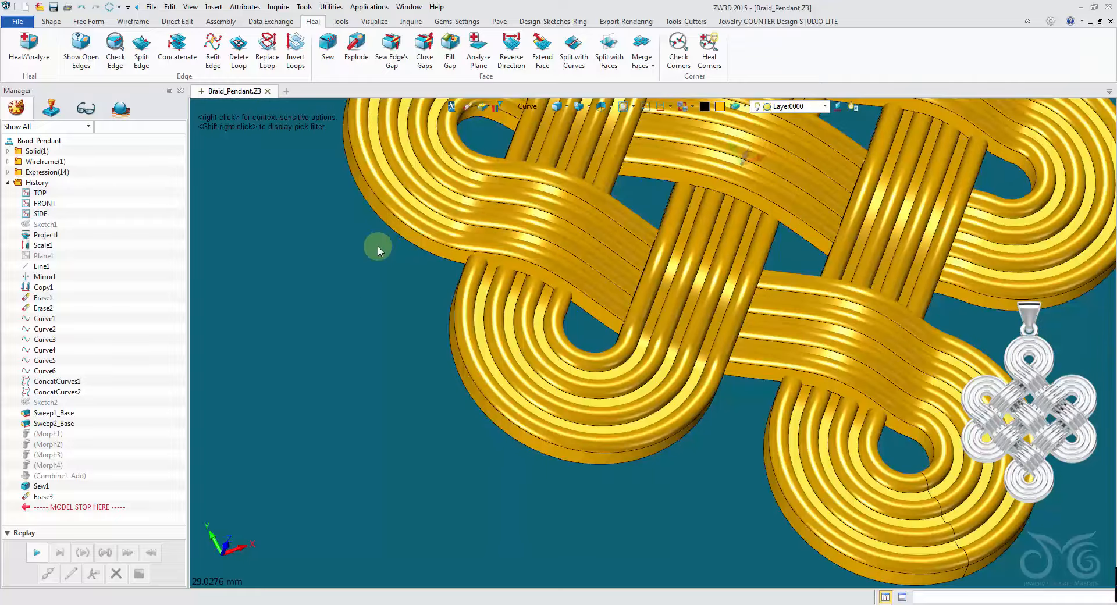
{"action": "scroll", "coordinate": [381, 254], "scroll_direction": "down", "scroll_amount": 2}
{"action": "right_click_drag", "start_coordinate": [385, 259], "coordinate": [363, 250]}
{"action": "key", "text": "ctrl+Up"}
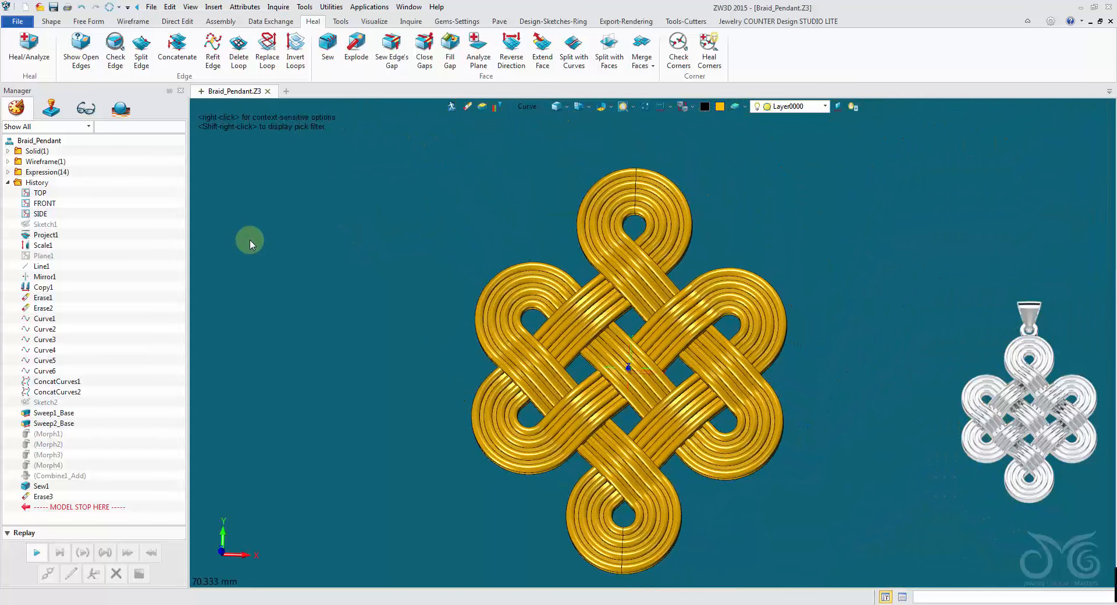
Start a jump ring with the octagonal profile, keeping the 3.00 inside length and width and the 1.50 profile width and thickness
{"action": "left_click", "coordinate": [446, 25]}
{"action": "left_click", "coordinate": [553, 21]}
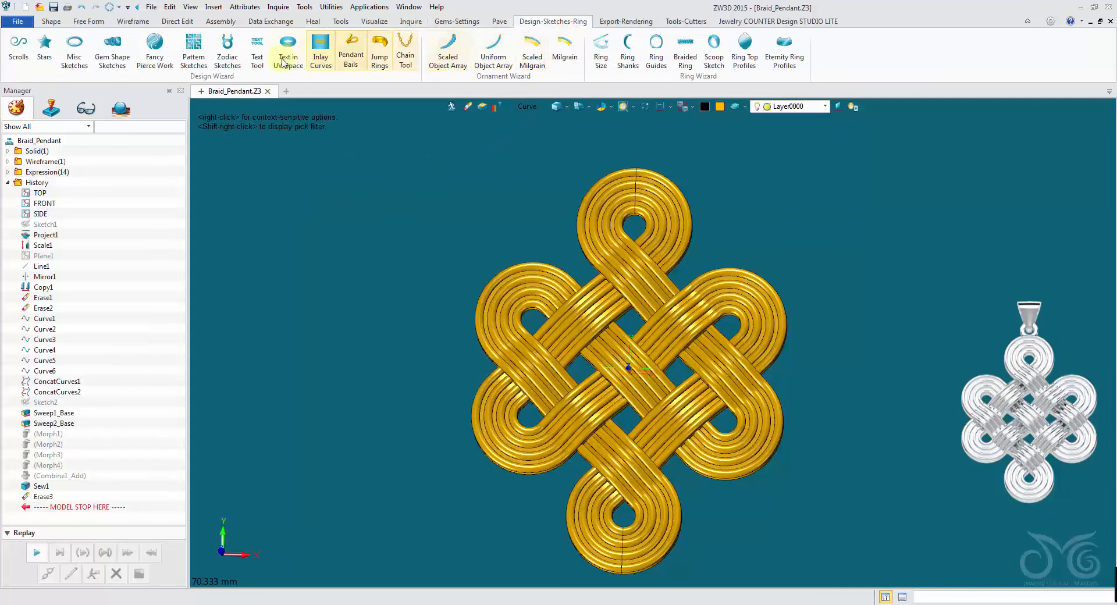
{"action": "left_click", "coordinate": [380, 65]}
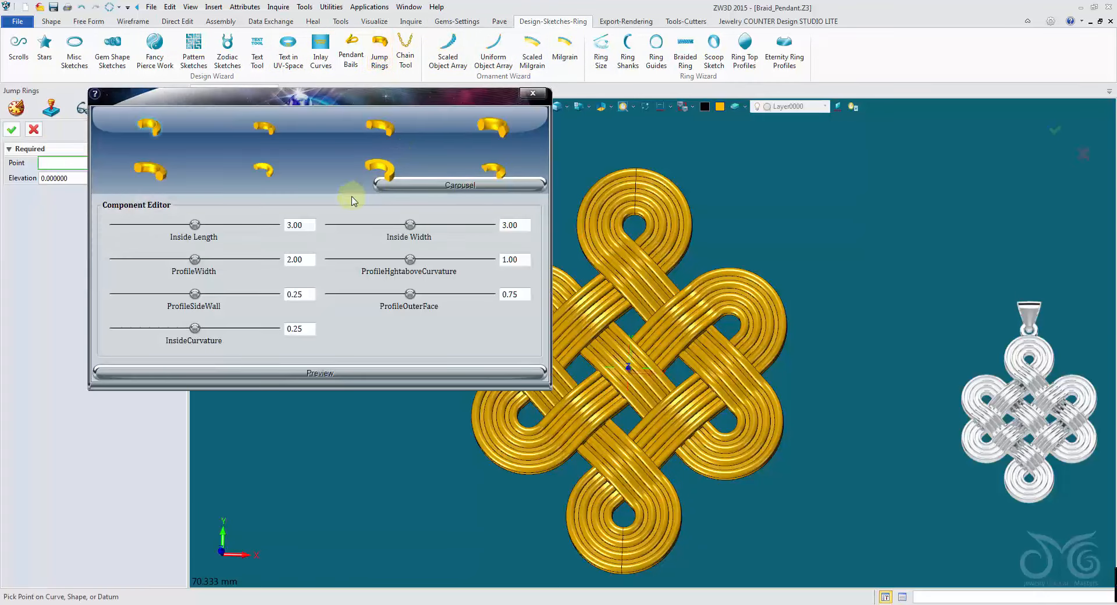
{"action": "left_click", "coordinate": [166, 178]}
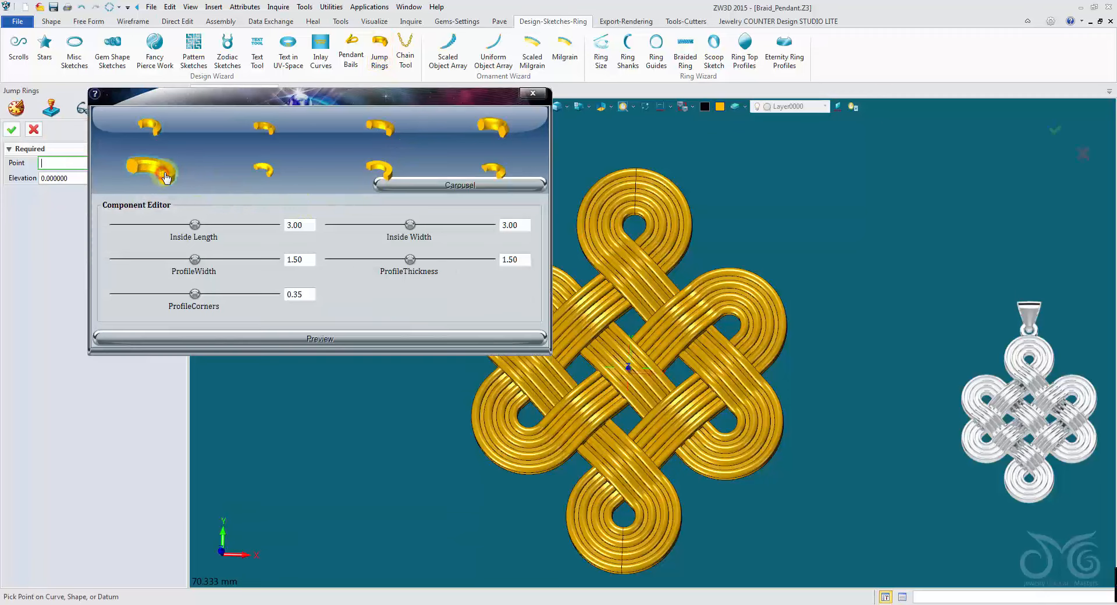
{"action": "middle_click_drag", "start_coordinate": [501, 309], "coordinate": [692, 405]}
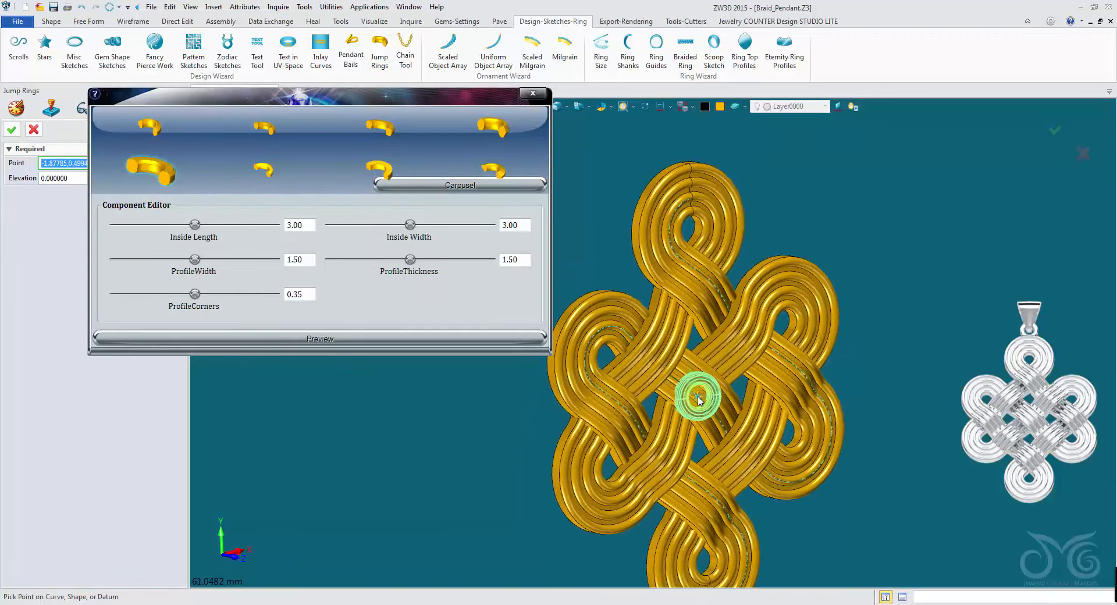
{"action": "left_click_drag", "start_coordinate": [477, 103], "coordinate": [415, 138]}
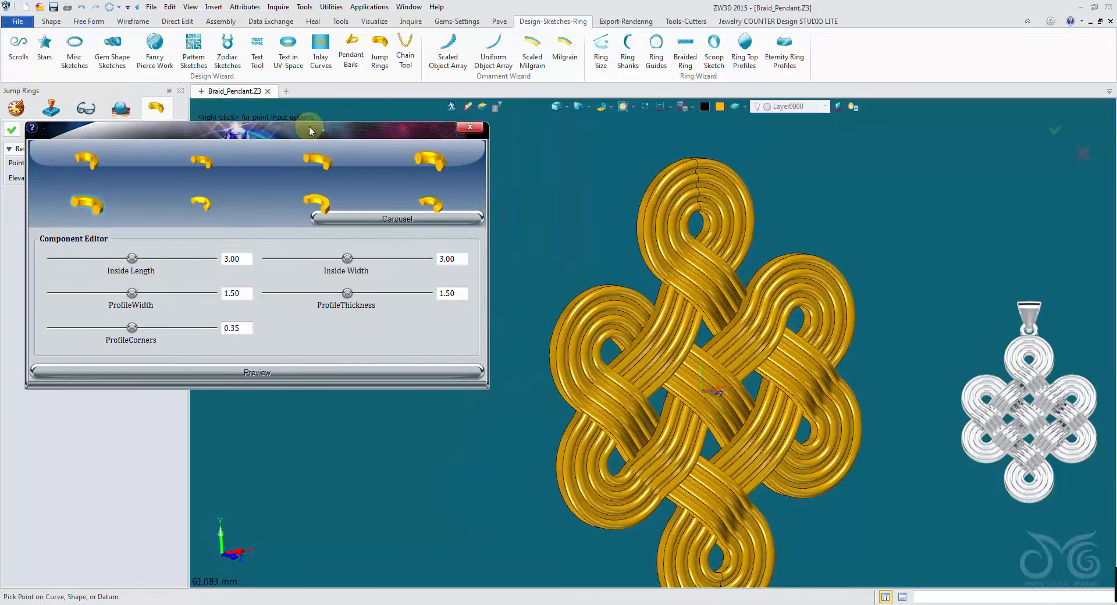
{"action": "left_click_drag", "start_coordinate": [309, 127], "coordinate": [307, 213]}
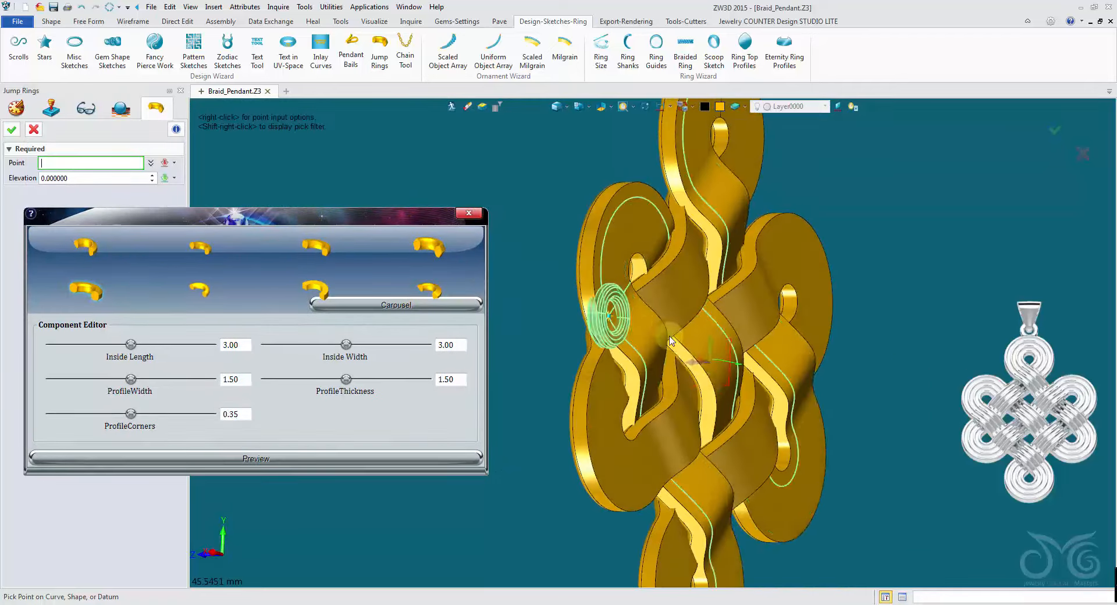
Insert the jump ring at the origin 0,0,0 with the model in wireframe display, leaving its component sizes unedited
{"action": "left_click", "coordinate": [722, 366]}
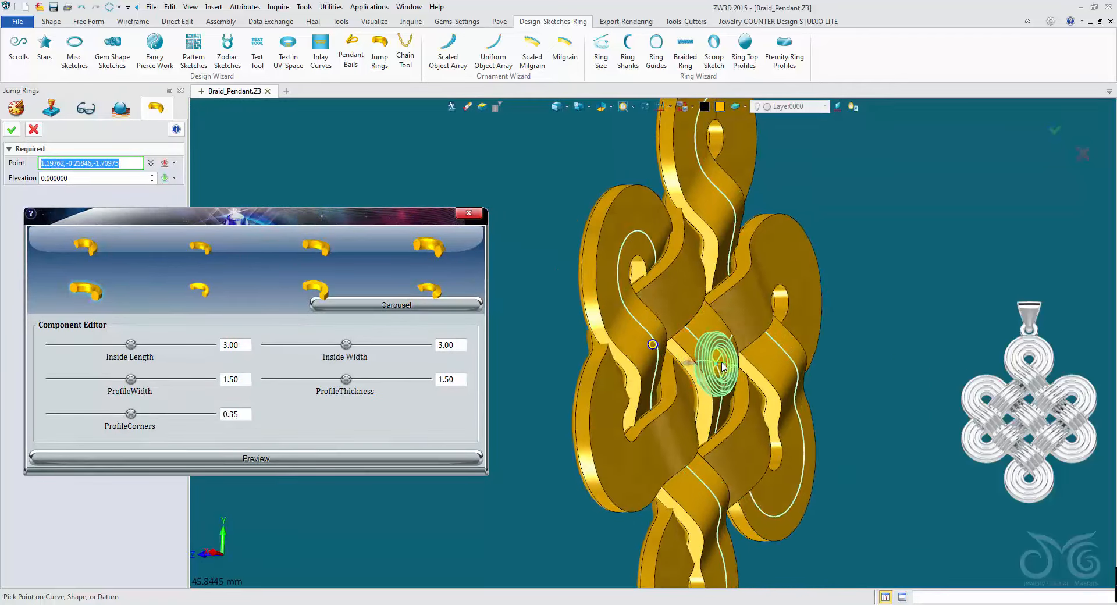
{"action": "right_click_drag", "start_coordinate": [721, 365], "coordinate": [614, 153]}
{"action": "right_click_drag", "start_coordinate": [586, 191], "coordinate": [653, 193]}
{"action": "middle_click_drag", "start_coordinate": [619, 410], "coordinate": [623, 382]}
{"action": "right_click_drag", "start_coordinate": [623, 383], "coordinate": [594, 373]}
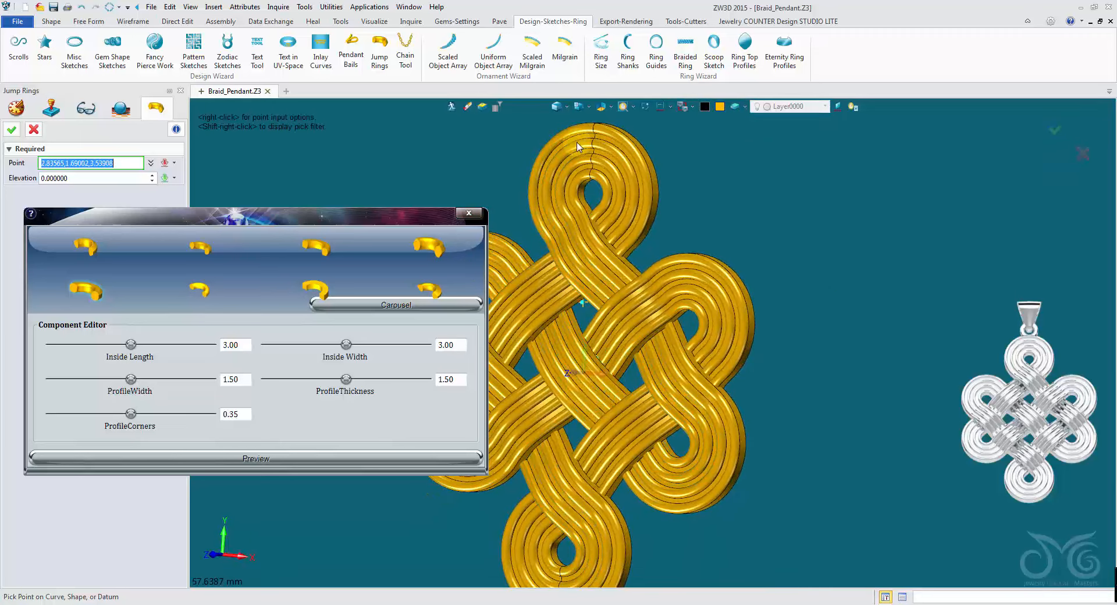
{"action": "left_click", "coordinate": [553, 107]}
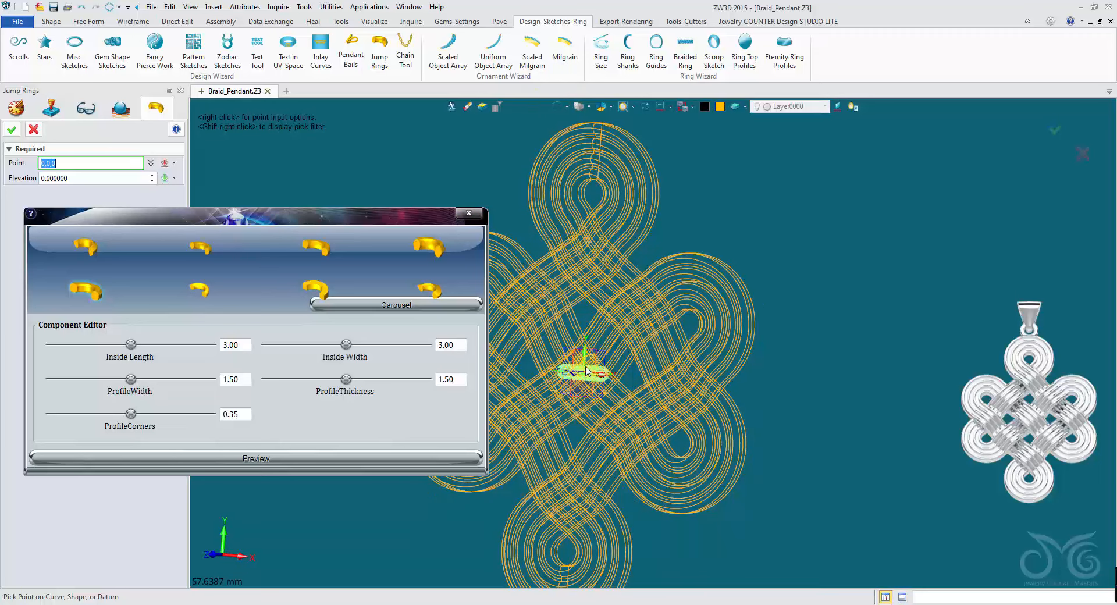
{"action": "left_click", "coordinate": [12, 129]}
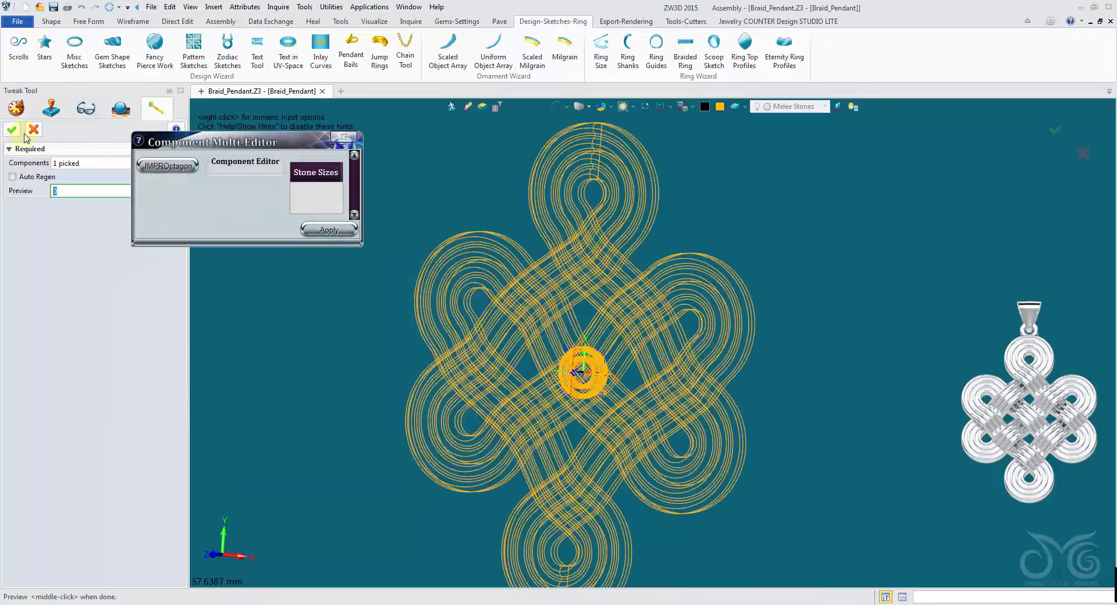
{"action": "left_click", "coordinate": [34, 129]}
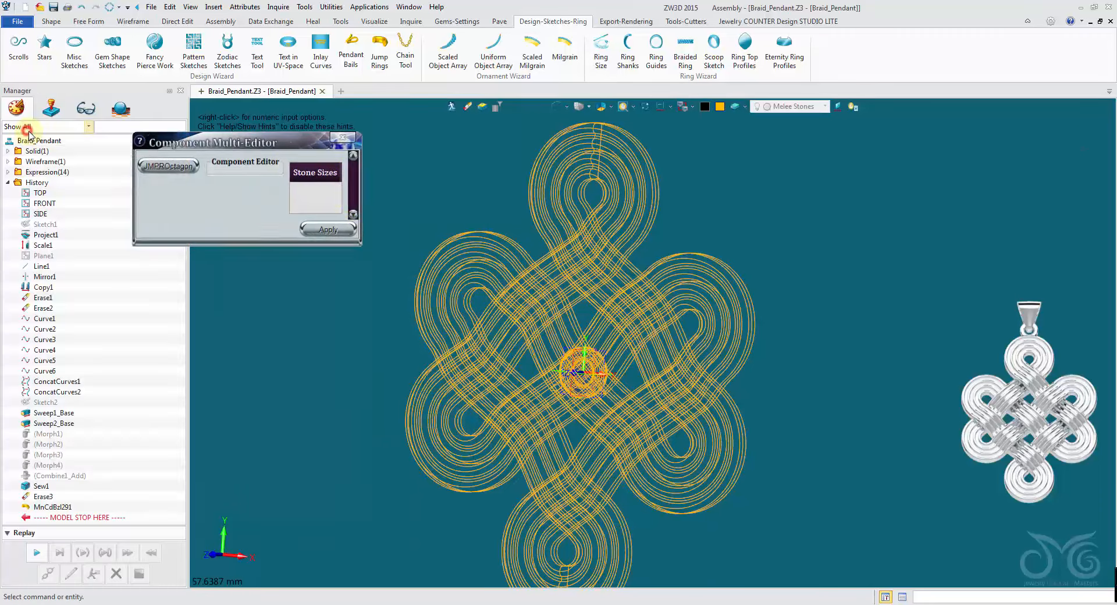
Insert a tapered pendant bail with an 8.00 top width and 3.00 top height at the origin, and restore the shaded display
{"action": "left_click", "coordinate": [351, 58]}
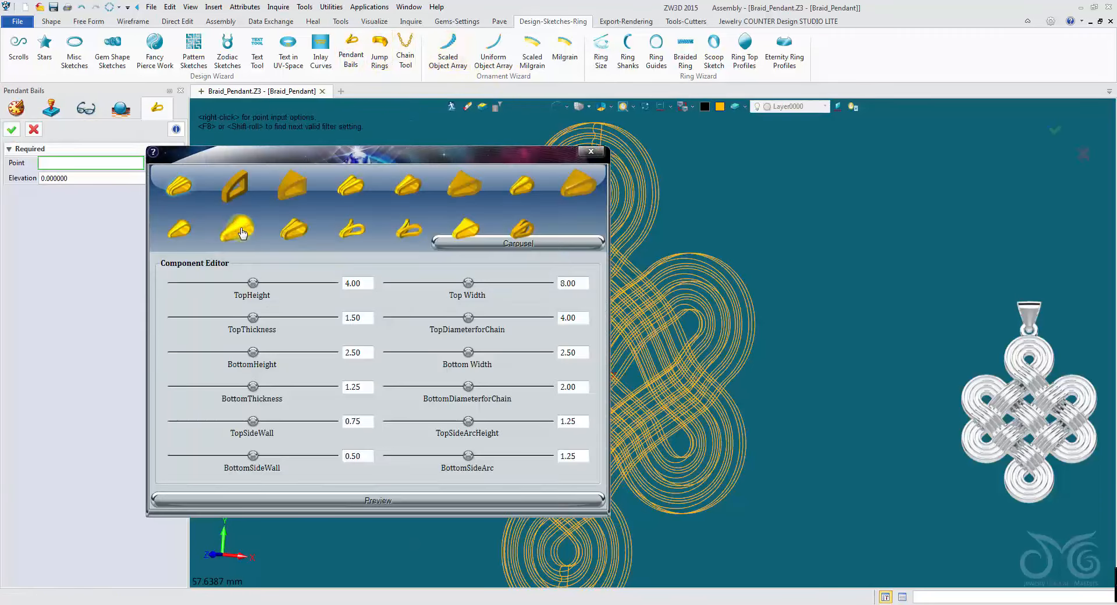
{"action": "left_click", "coordinate": [573, 192]}
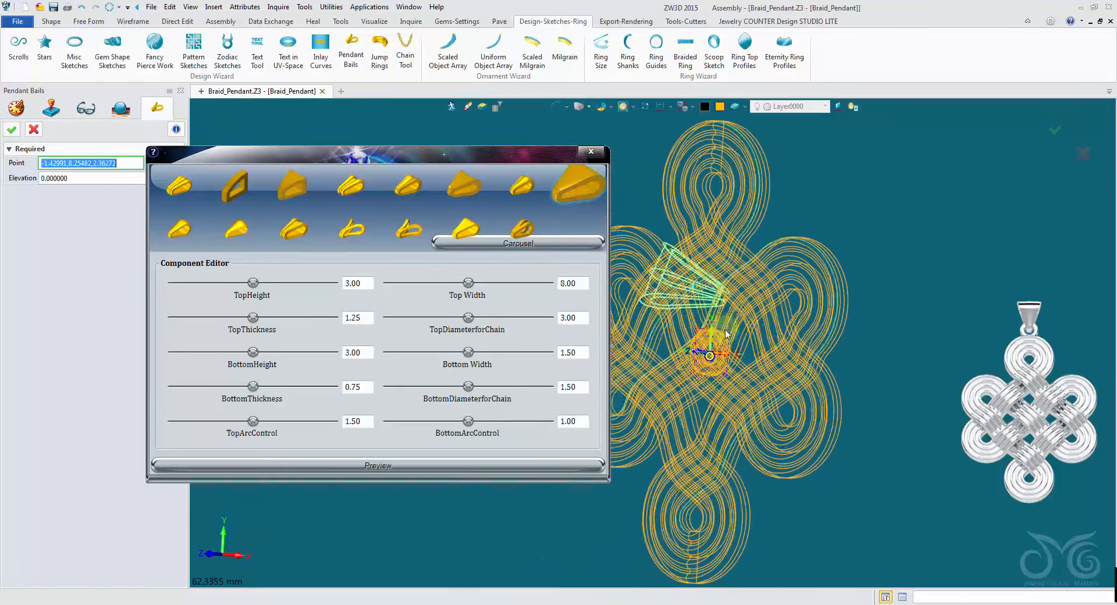
{"action": "left_click", "coordinate": [13, 131]}
{"action": "left_click", "coordinate": [344, 136]}
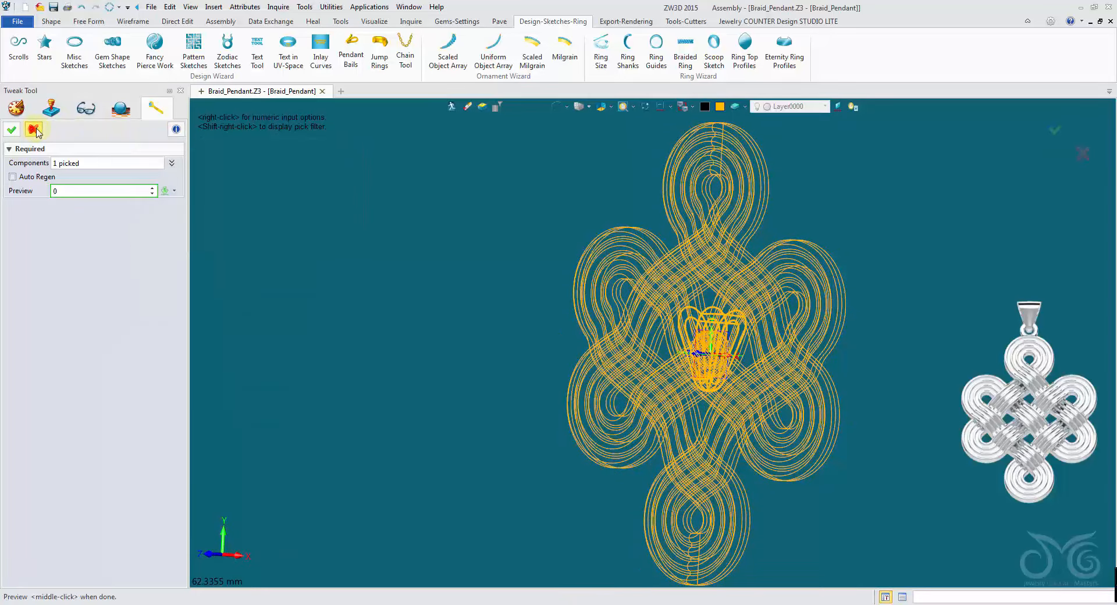
{"action": "left_click", "coordinate": [555, 107]}
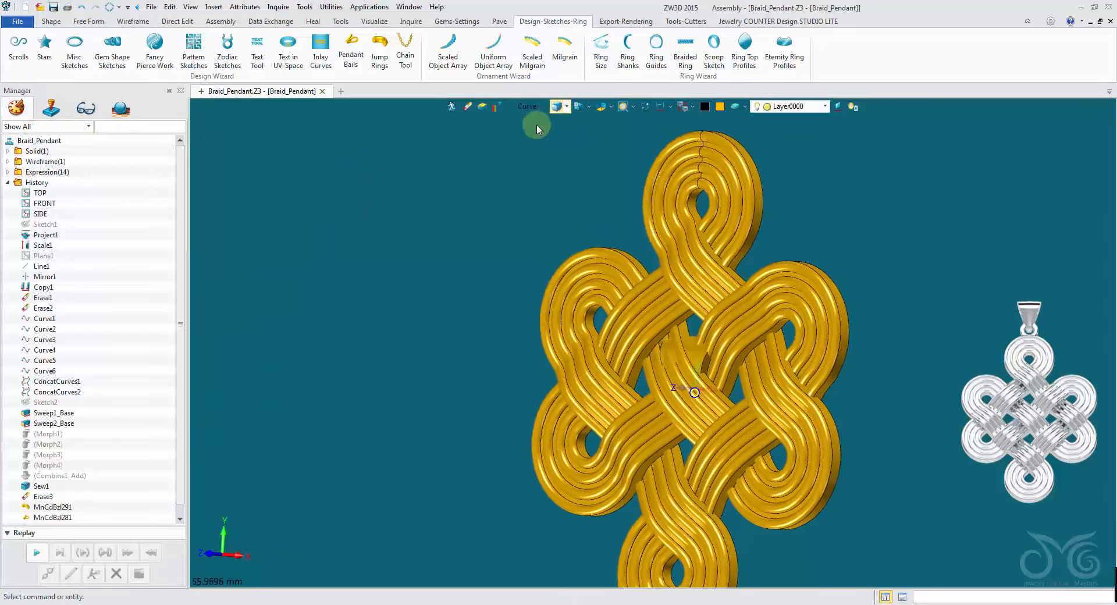
Merge the bail and jump ring components into the pendant part as separate solids
{"action": "left_click", "coordinate": [51, 22]}
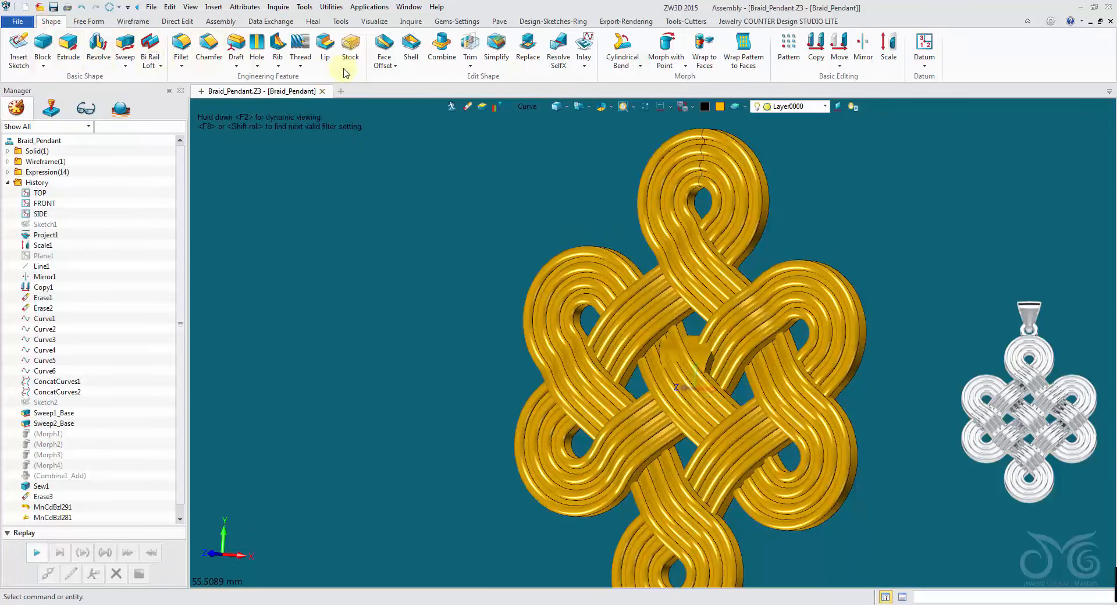
{"action": "left_click", "coordinate": [579, 67]}
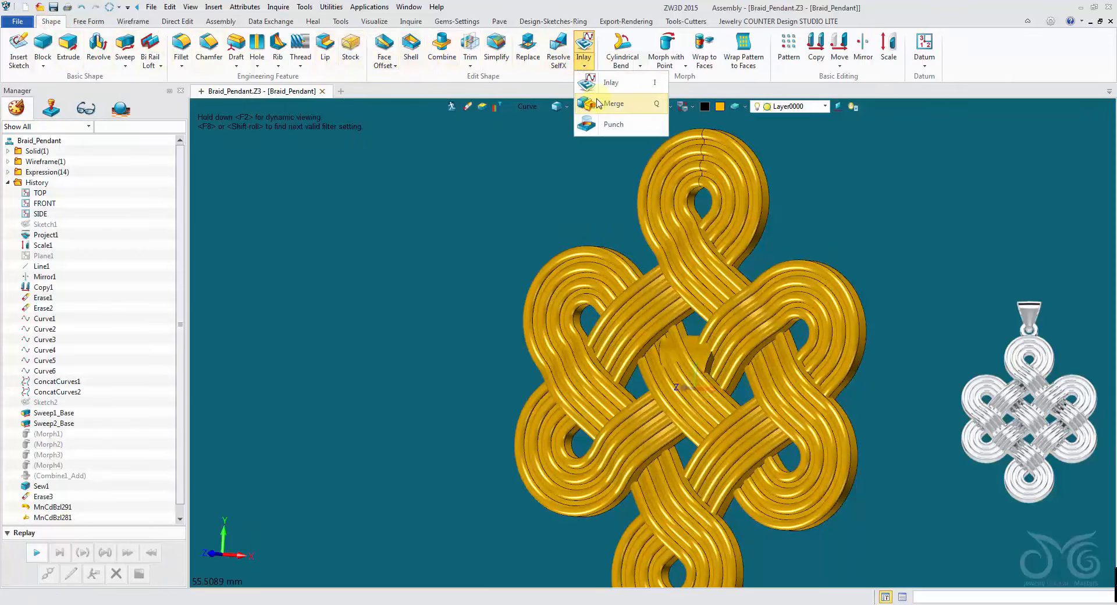
{"action": "left_click", "coordinate": [595, 97]}
{"action": "right_click_drag", "start_coordinate": [610, 196], "coordinate": [582, 218]}
{"action": "scroll", "coordinate": [616, 265], "scroll_direction": "up", "scroll_amount": 2}
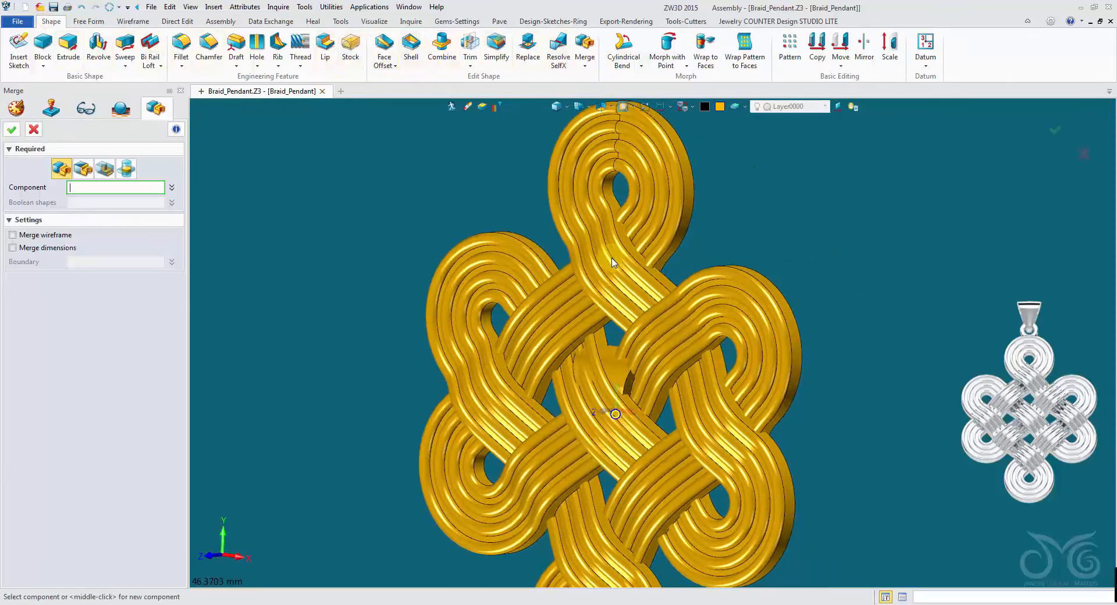
{"action": "left_click", "coordinate": [616, 379]}
{"action": "right_click_drag", "start_coordinate": [615, 380], "coordinate": [631, 331]}
{"action": "left_click", "coordinate": [724, 410]}
{"action": "left_click", "coordinate": [13, 131]}
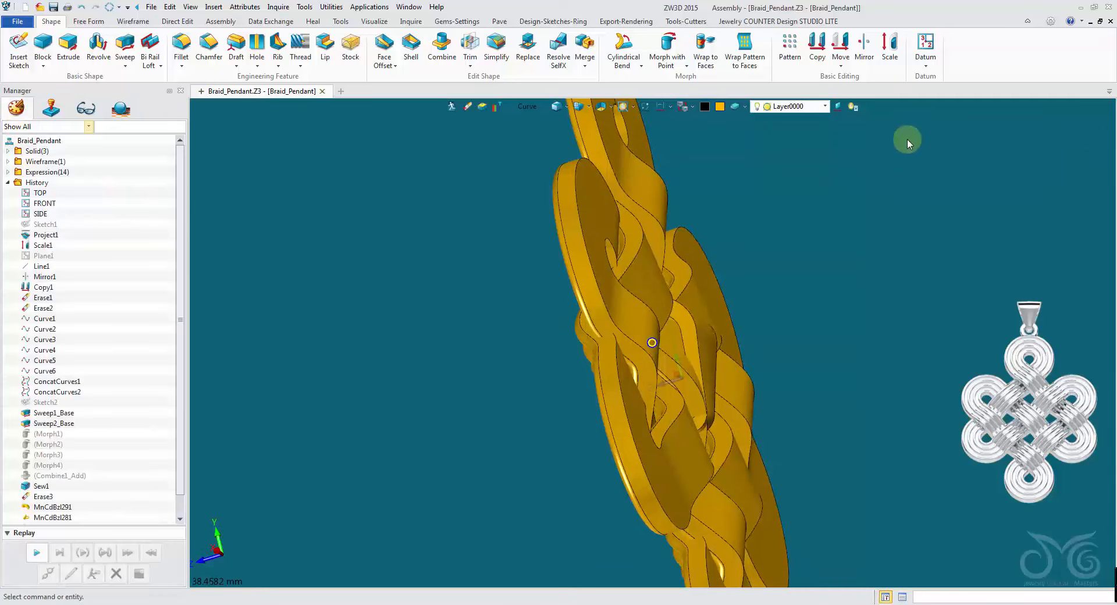
{"action": "left_click", "coordinate": [844, 53]}
{"action": "right_click_drag", "start_coordinate": [806, 160], "coordinate": [816, 457]}
{"action": "left_click", "coordinate": [754, 424]}
{"action": "scroll", "coordinate": [756, 424], "scroll_direction": "down", "scroll_amount": 3}
{"action": "right_click_drag", "start_coordinate": [783, 399], "coordinate": [780, 426]}
{"action": "left_click_drag", "start_coordinate": [604, 322], "coordinate": [608, 237]}
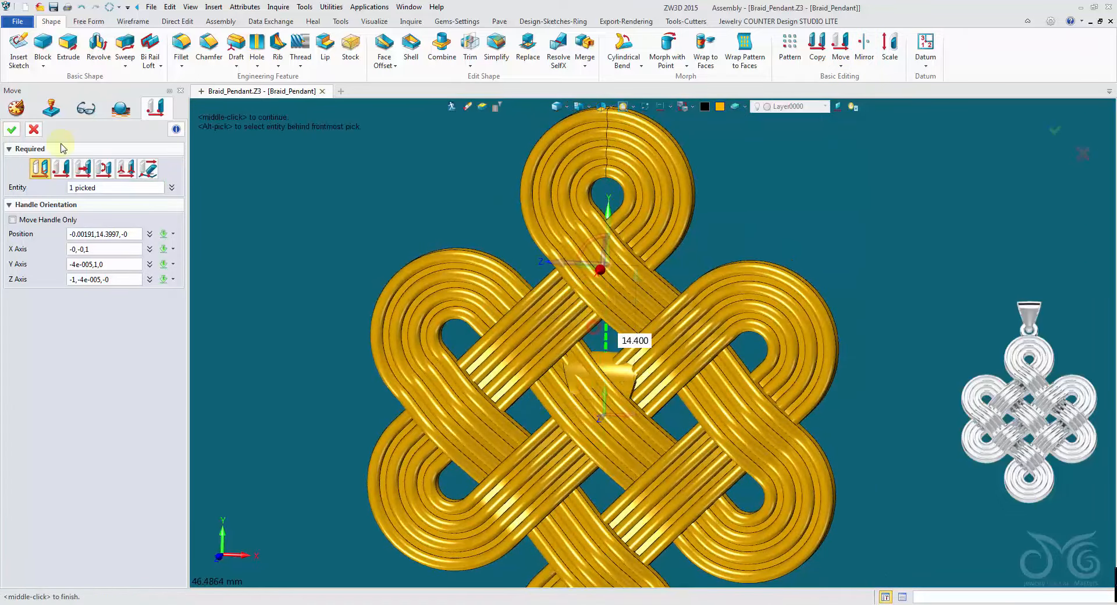
{"action": "left_click", "coordinate": [29, 129]}
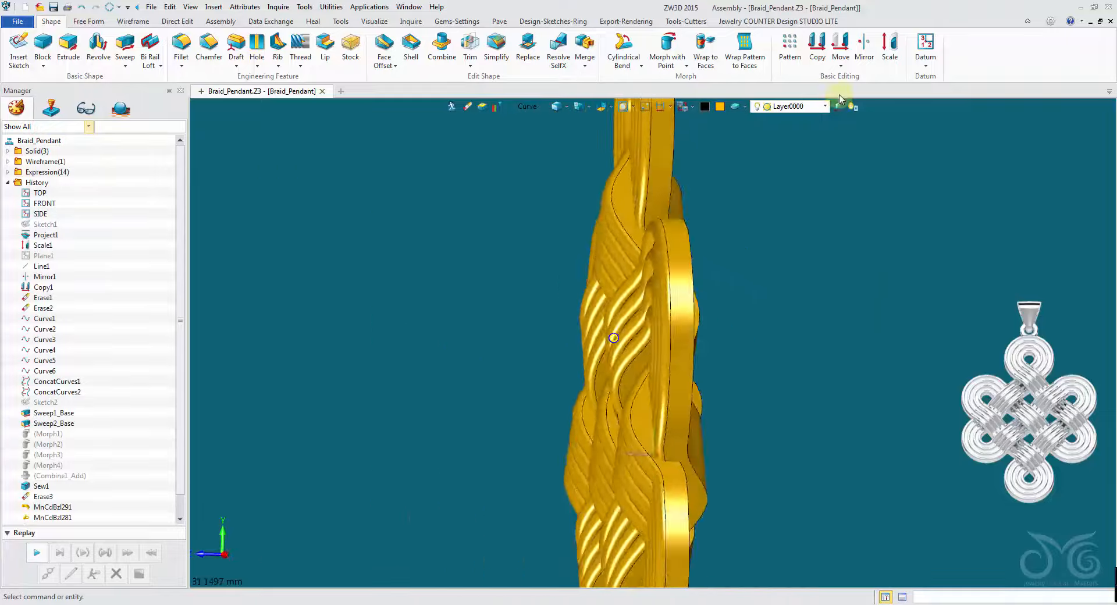
Restrict picking to whole shapes and move the jump ring about 31.44 mm up the Y axis to the pendant's upper loop
{"action": "left_click", "coordinate": [841, 51]}
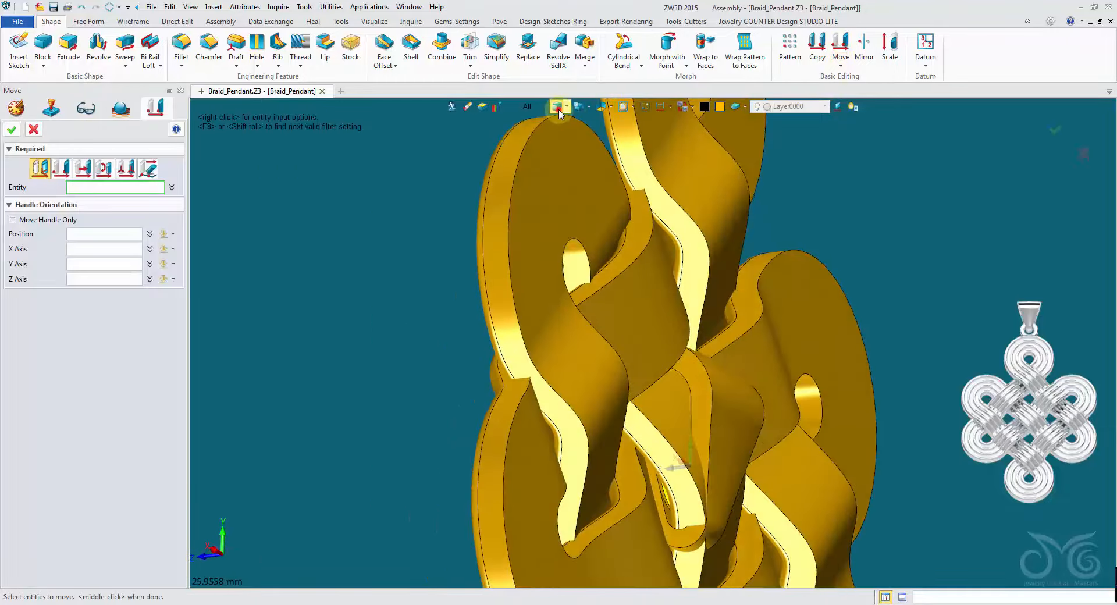
{"action": "left_click", "coordinate": [558, 111]}
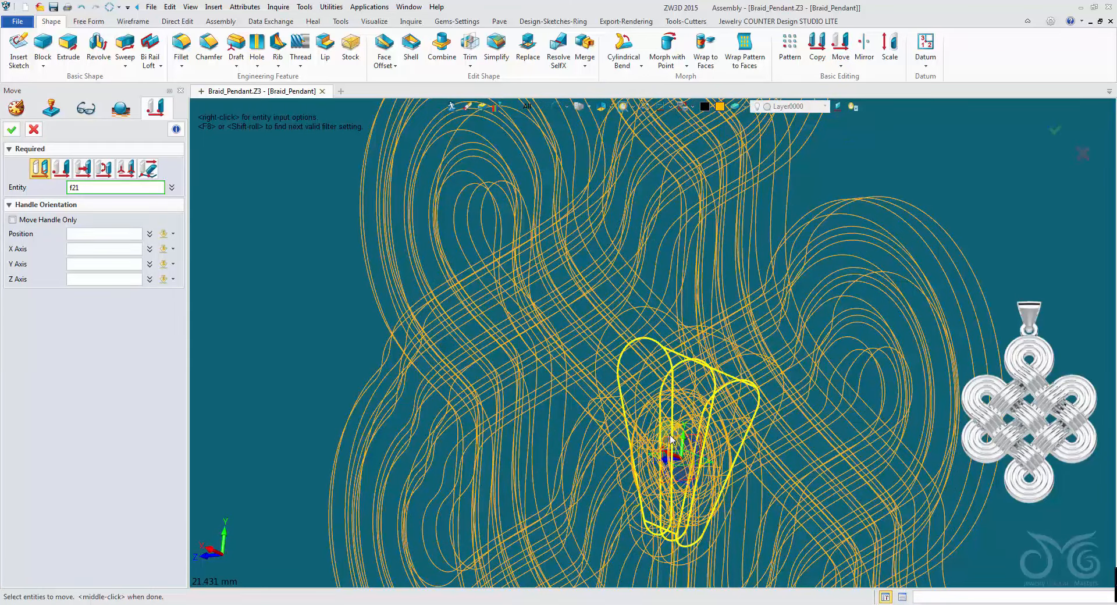
{"action": "left_click", "coordinate": [527, 106]}
{"action": "left_click", "coordinate": [537, 153]}
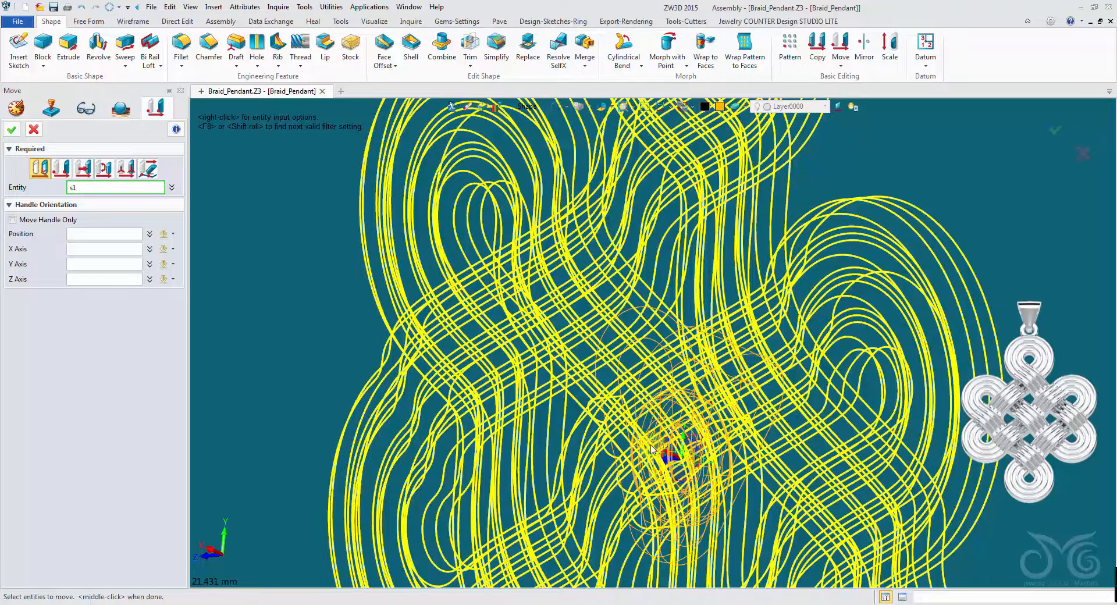
{"action": "left_click", "coordinate": [664, 440]}
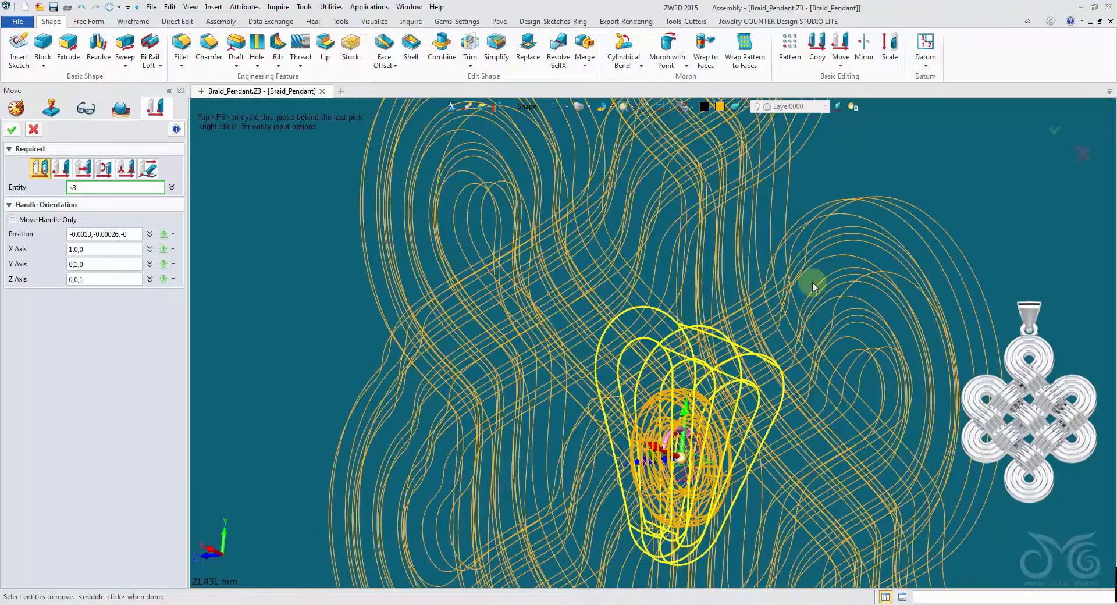
{"action": "right_click_drag", "start_coordinate": [756, 86], "coordinate": [608, 129]}
{"action": "scroll", "coordinate": [617, 149], "scroll_direction": "down", "scroll_amount": 2}
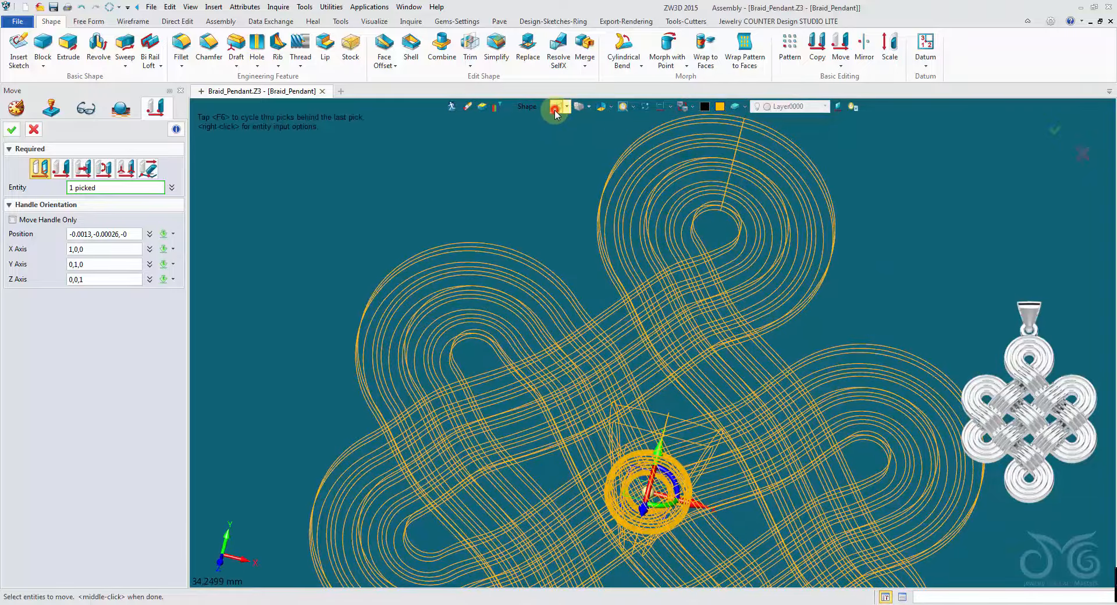
{"action": "left_click", "coordinate": [554, 111]}
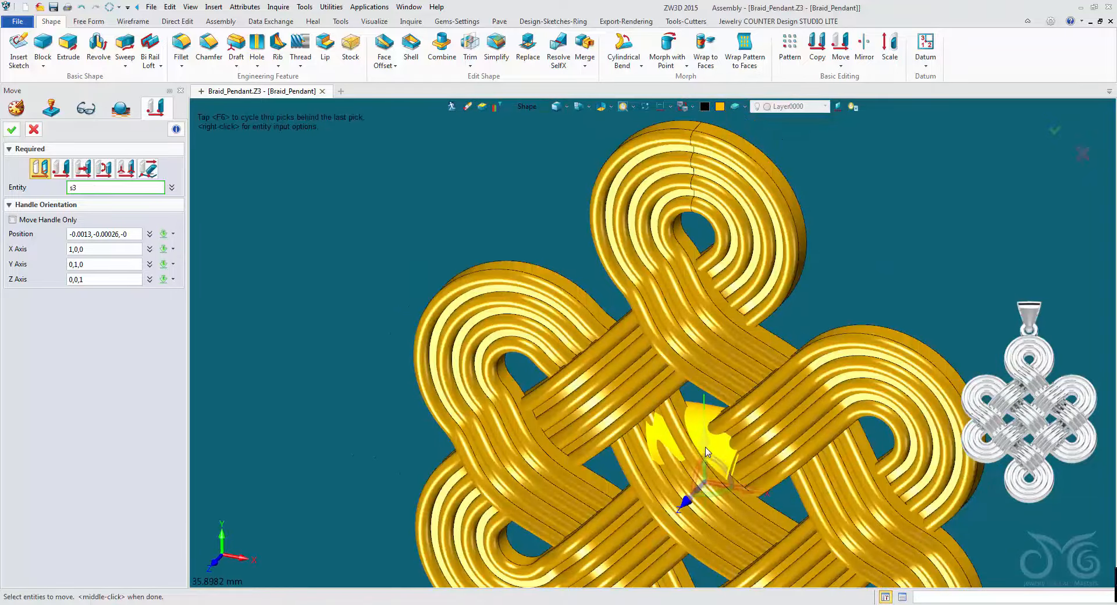
{"action": "left_click_drag", "start_coordinate": [703, 425], "coordinate": [733, 147]}
{"action": "right_click_drag", "start_coordinate": [733, 148], "coordinate": [769, 231]}
{"action": "scroll", "coordinate": [768, 233], "scroll_direction": "up", "scroll_amount": 5}
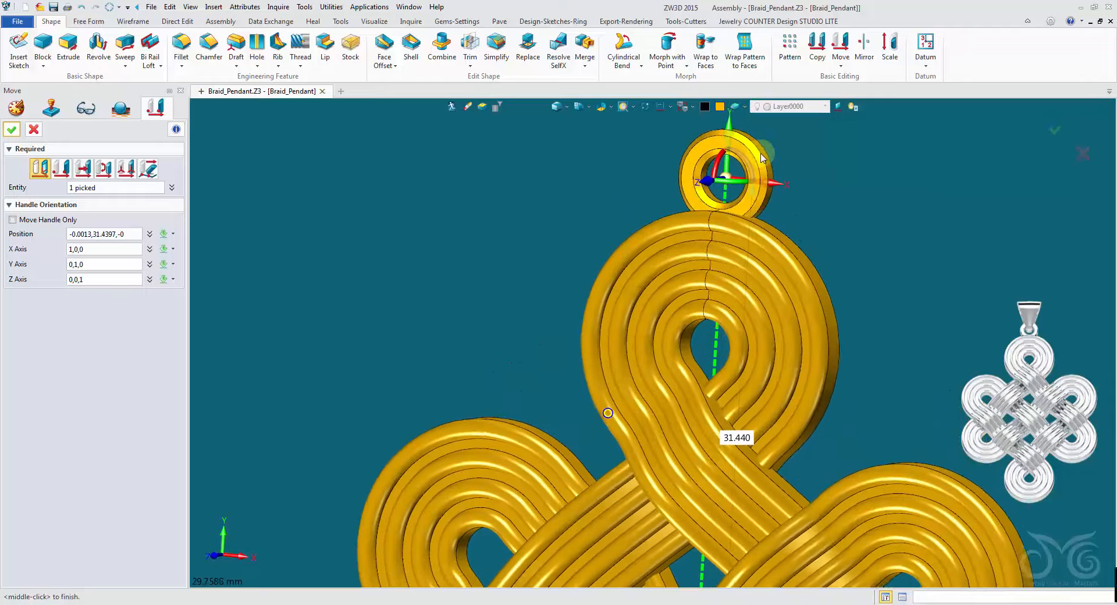
Fine-tune the jump ring's move along Y to about 30.81 mm so it overlaps the rim of the upper loop
{"action": "middle_click_drag", "start_coordinate": [764, 125], "coordinate": [762, 173]}
{"action": "left_click_drag", "start_coordinate": [732, 179], "coordinate": [732, 152]}
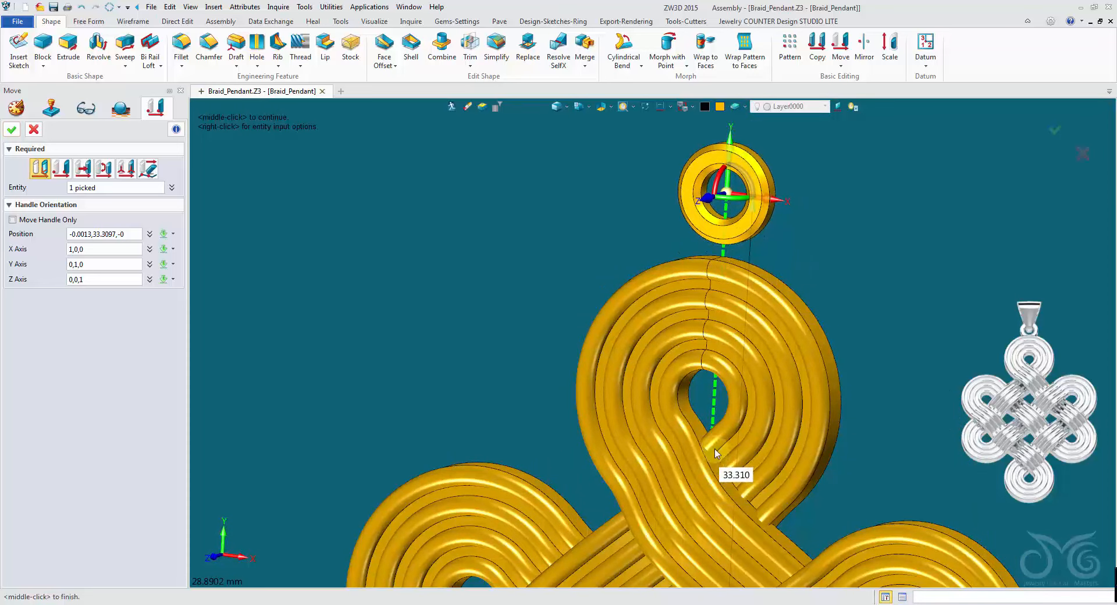
{"action": "scroll", "coordinate": [609, 235], "scroll_direction": "down", "scroll_amount": 10}
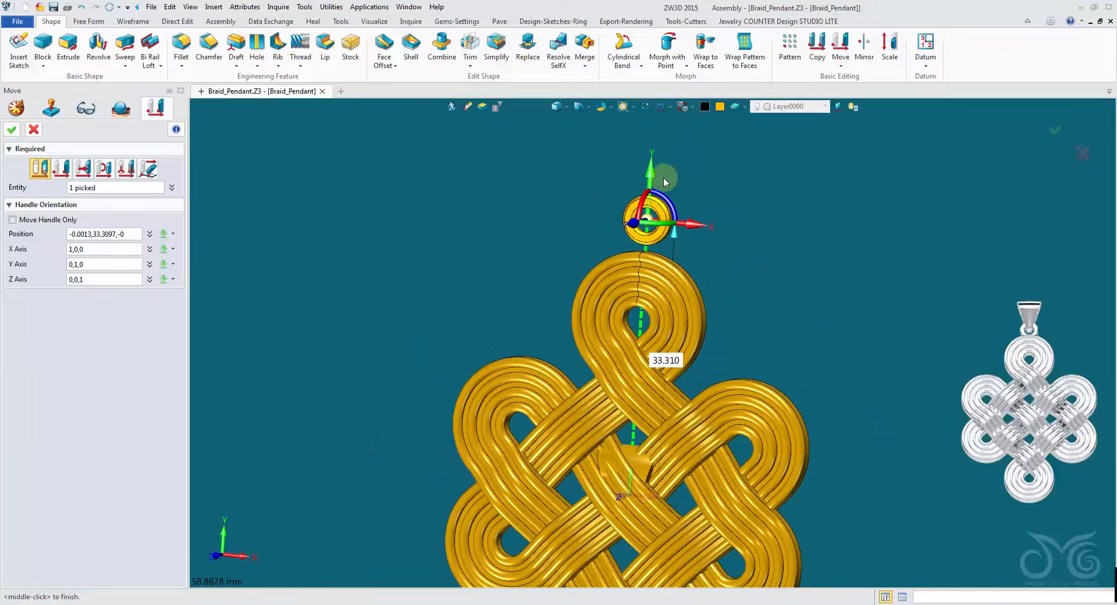
{"action": "left_click_drag", "start_coordinate": [653, 171], "coordinate": [654, 191]}
{"action": "scroll", "coordinate": [654, 190], "scroll_direction": "down", "scroll_amount": 3}
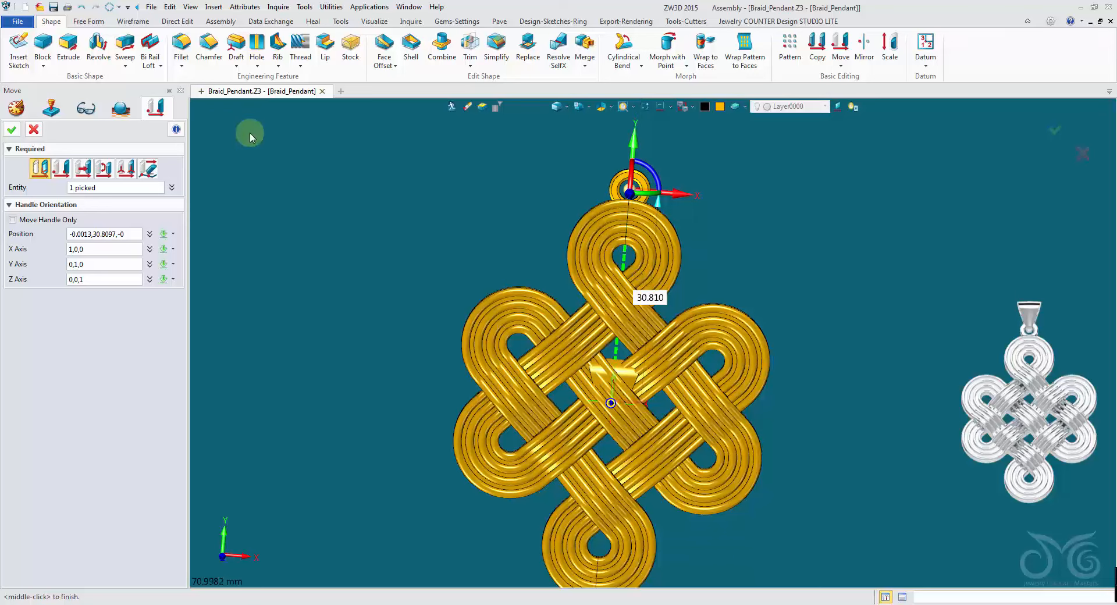
{"action": "left_click", "coordinate": [11, 129]}
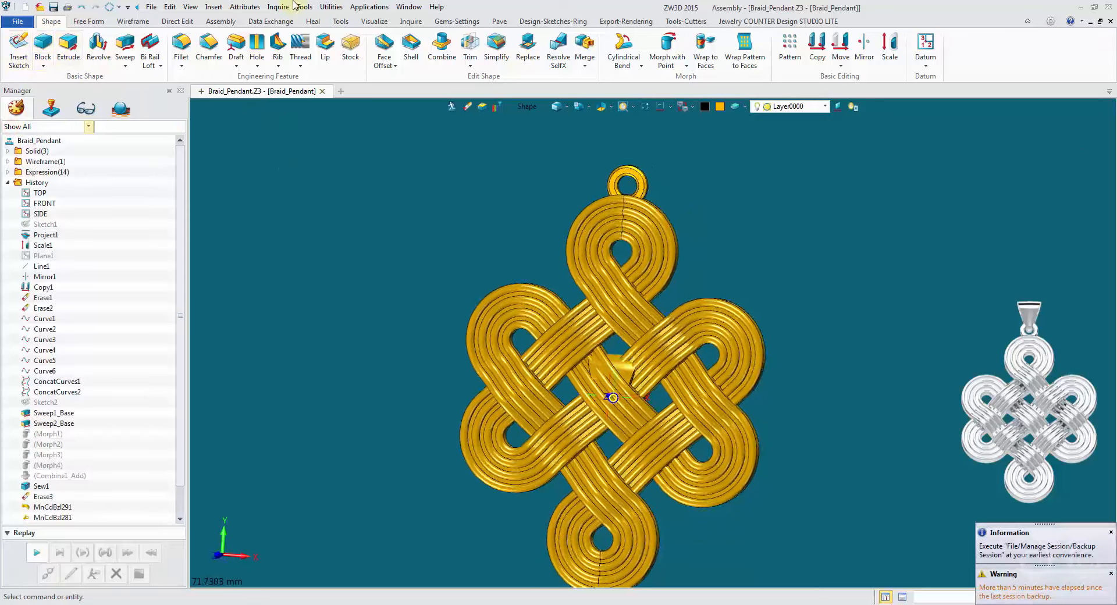
Set the part's Scale_Factor driving parameter to 1.25 and apply it to the pendant
{"action": "left_click", "coordinate": [245, 6]}
{"action": "left_click", "coordinate": [247, 24]}
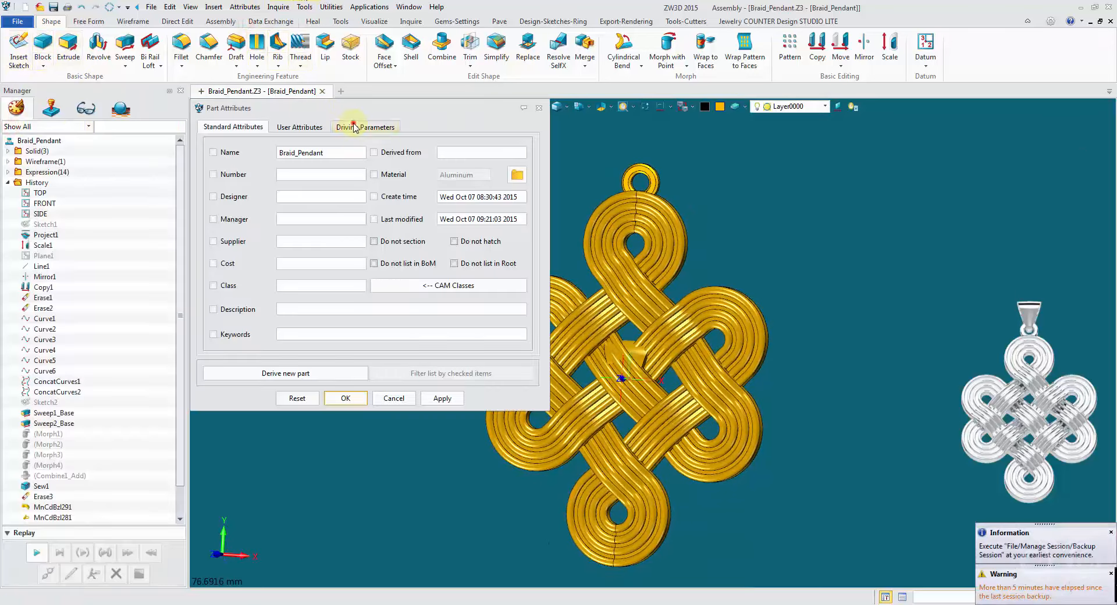
{"action": "left_click", "coordinate": [354, 127]}
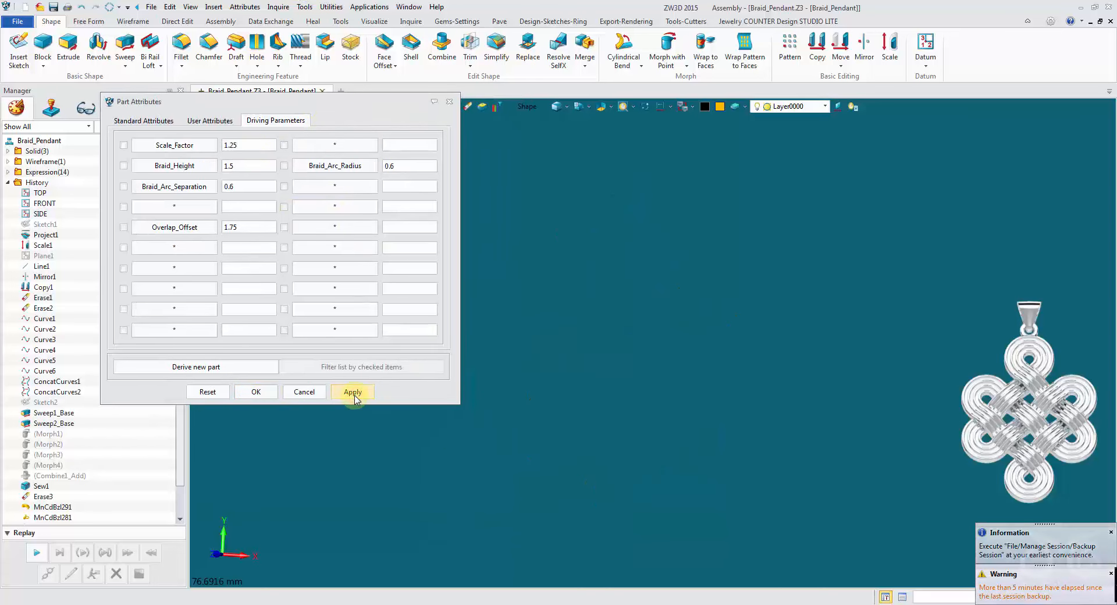
{"action": "left_click", "coordinate": [299, 394]}
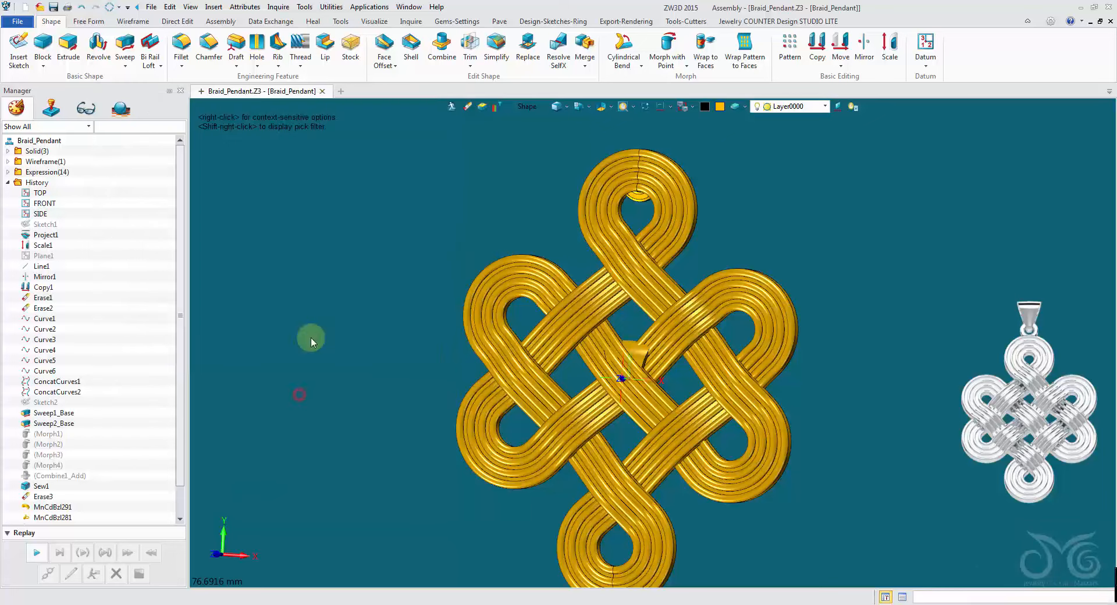
Undo the last Scale_Factor change applied to the pendant
{"action": "left_click", "coordinate": [82, 8]}
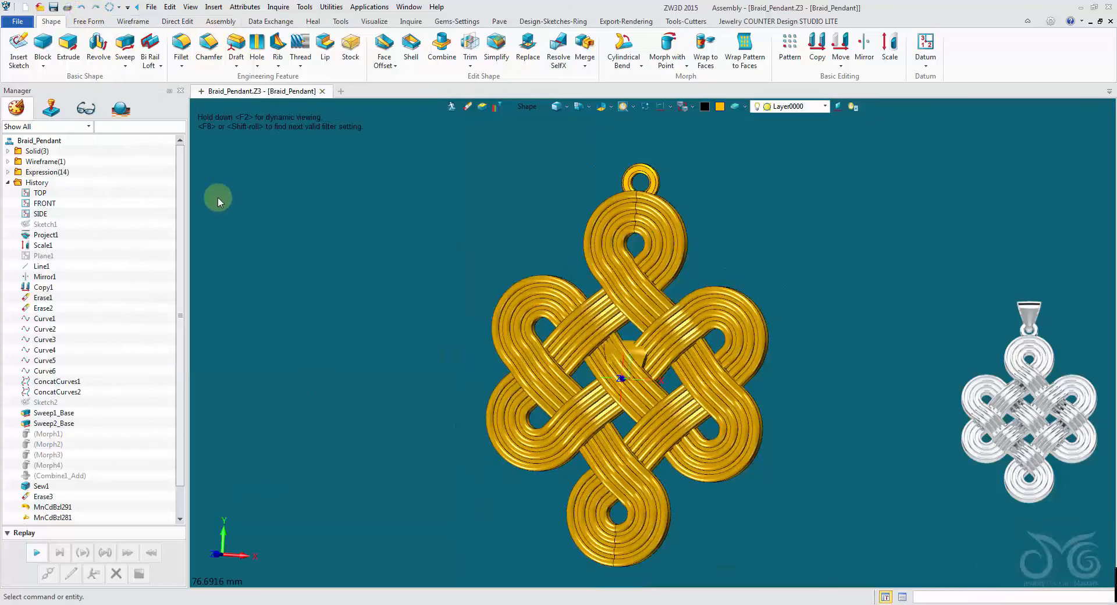
{"action": "scroll", "coordinate": [346, 254], "scroll_direction": "down", "scroll_amount": 5}
{"action": "scroll", "coordinate": [67, 374], "scroll_direction": "down", "scroll_amount": 2}
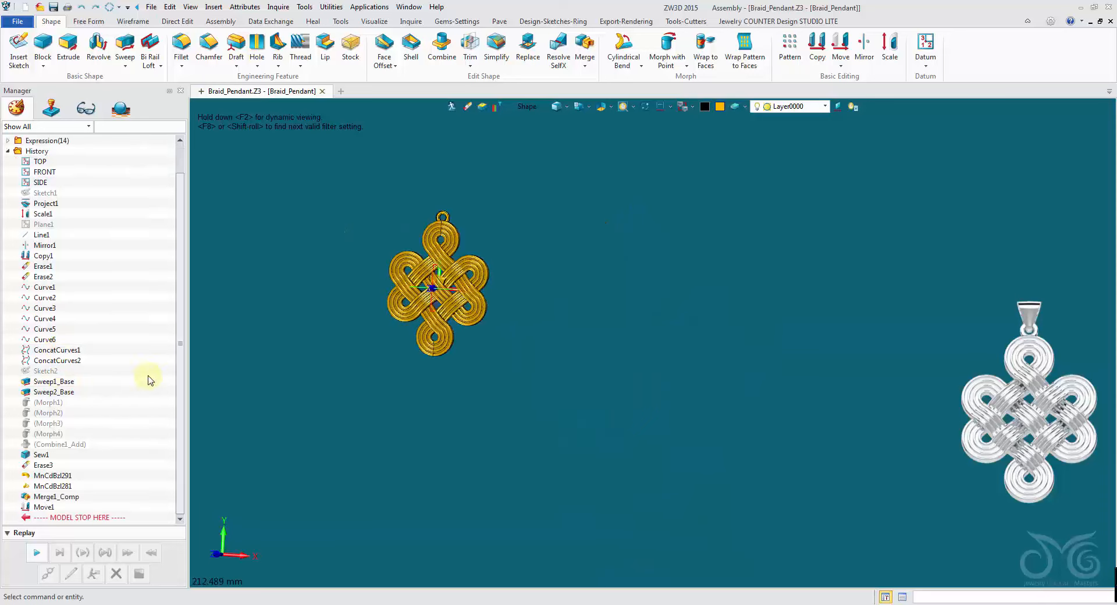
{"action": "right_click", "coordinate": [47, 510]}
{"action": "left_click", "coordinate": [51, 517]}
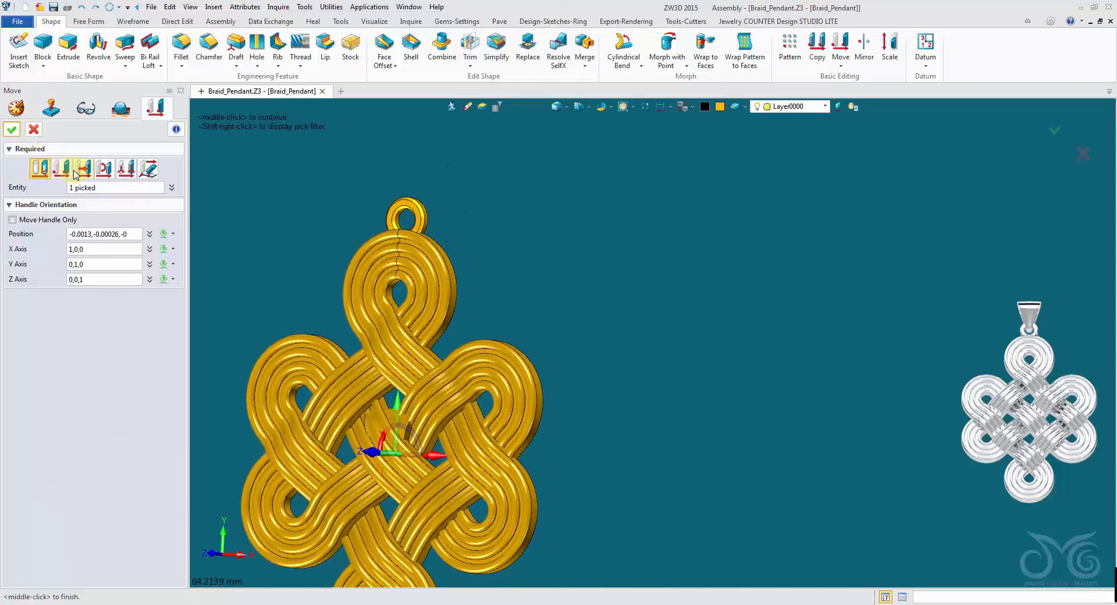
{"action": "left_click", "coordinate": [82, 168]}
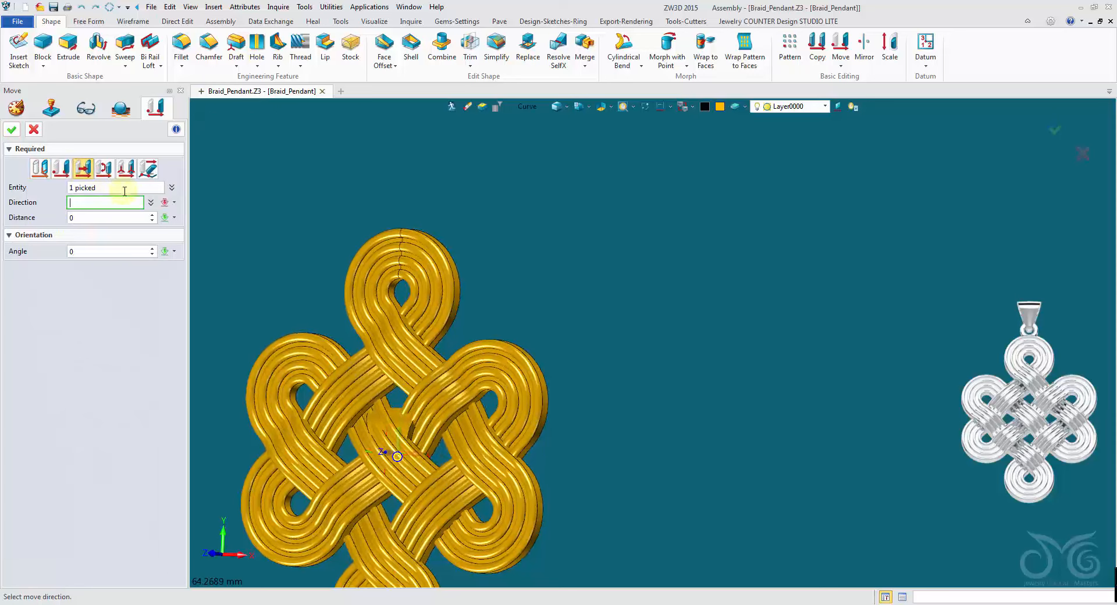
{"action": "left_click", "coordinate": [175, 203]}
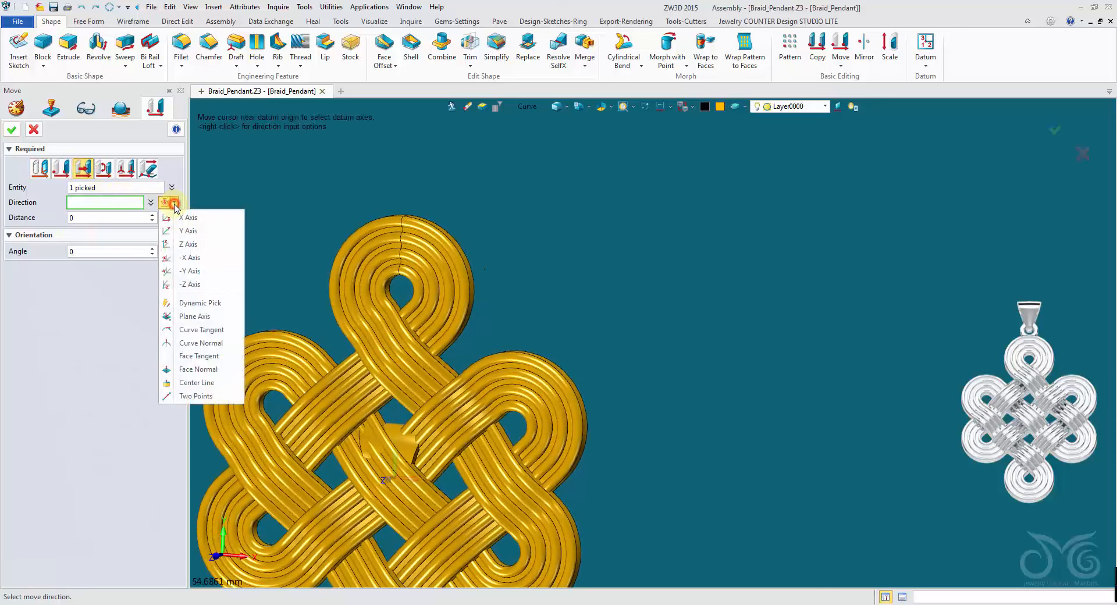
{"action": "left_click", "coordinate": [205, 229]}
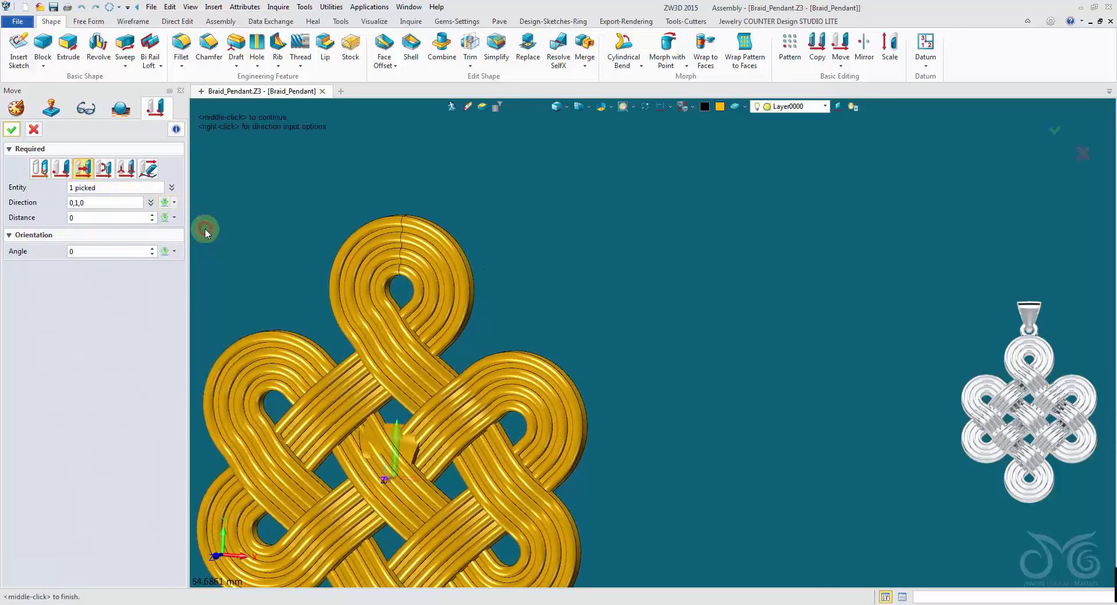
{"action": "left_click", "coordinate": [135, 220]}
{"action": "right_click", "coordinate": [325, 158]}
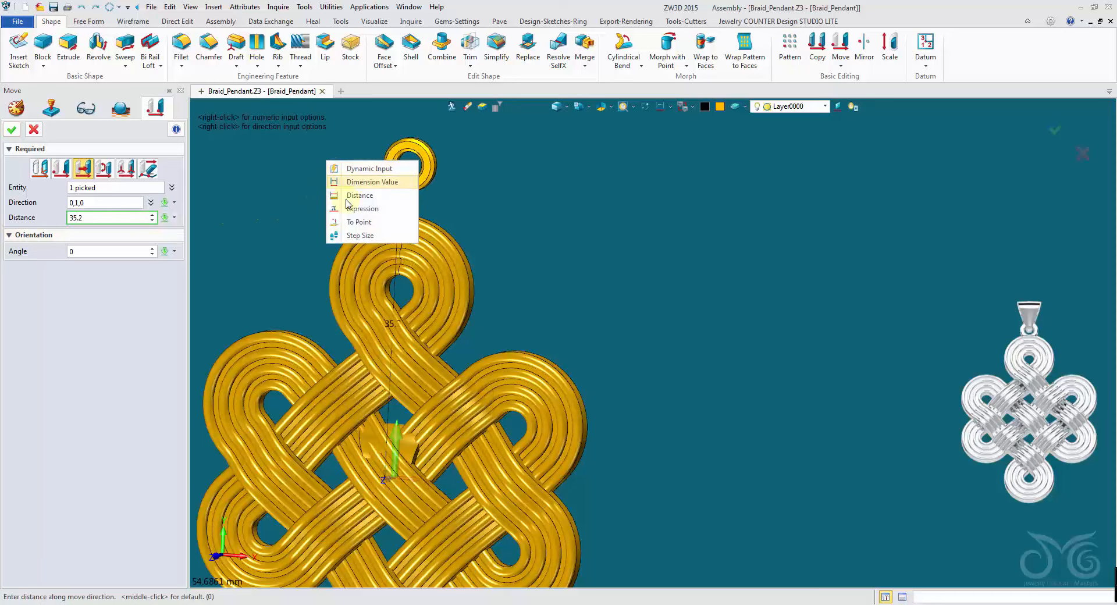
{"action": "left_click", "coordinate": [359, 221]}
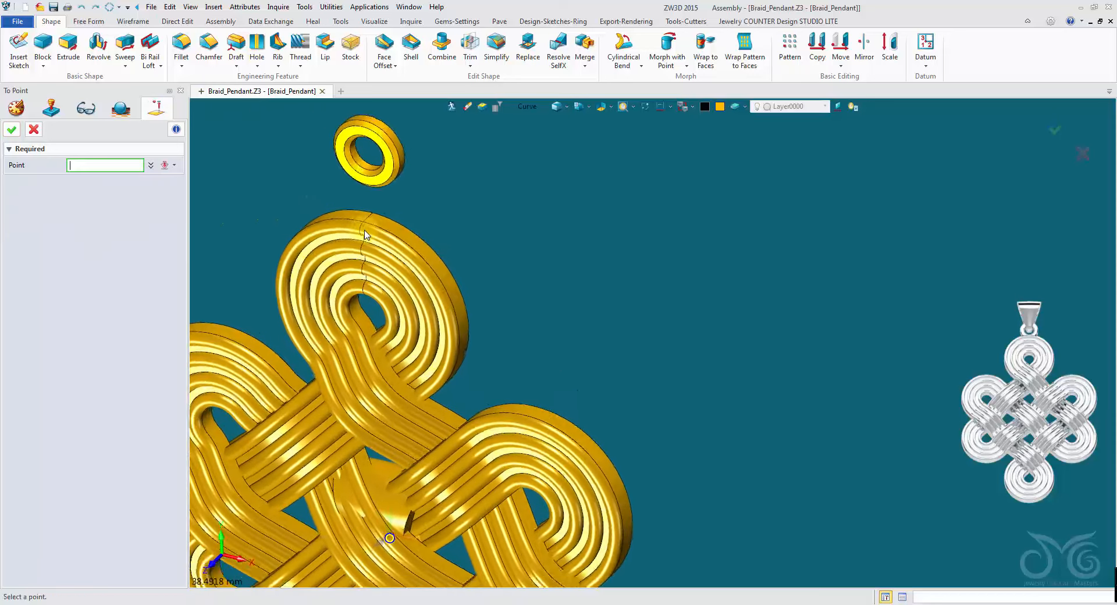
{"action": "left_click", "coordinate": [526, 106]}
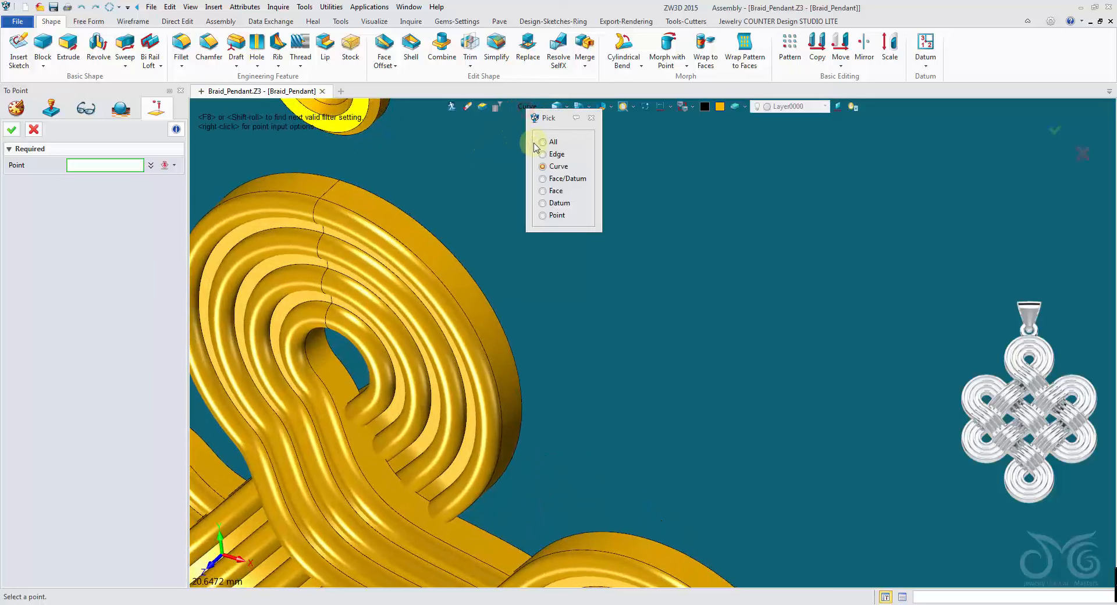
{"action": "left_click", "coordinate": [541, 153]}
{"action": "left_click", "coordinate": [340, 183]}
{"action": "scroll", "coordinate": [329, 194], "scroll_direction": "up", "scroll_amount": 3}
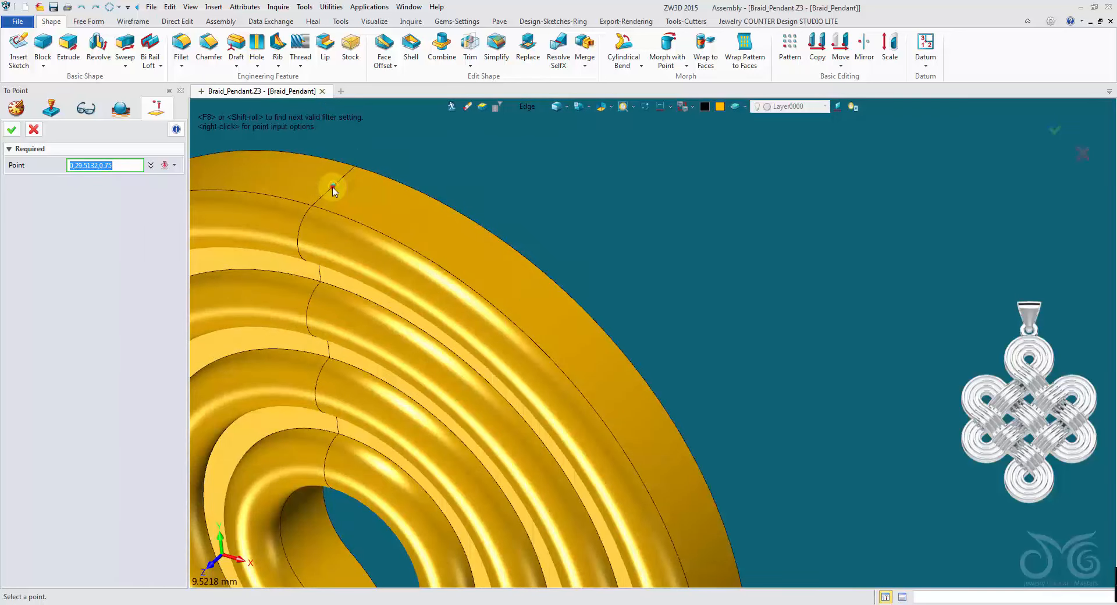
{"action": "middle_click", "coordinate": [333, 191]}
{"action": "scroll", "coordinate": [374, 190], "scroll_direction": "down", "scroll_amount": 4}
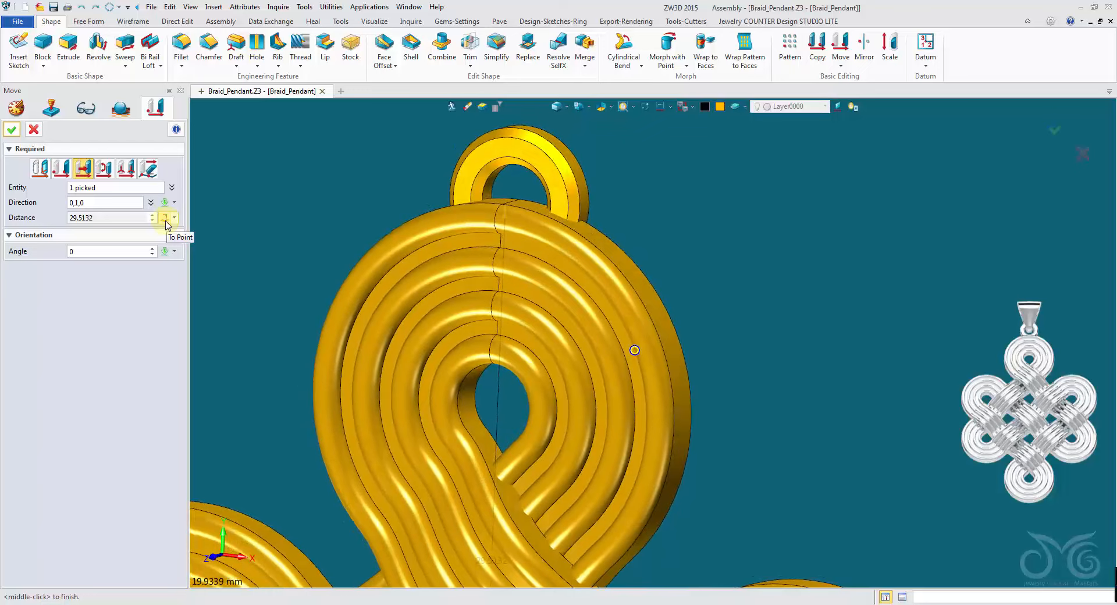
{"action": "left_click", "coordinate": [82, 165]}
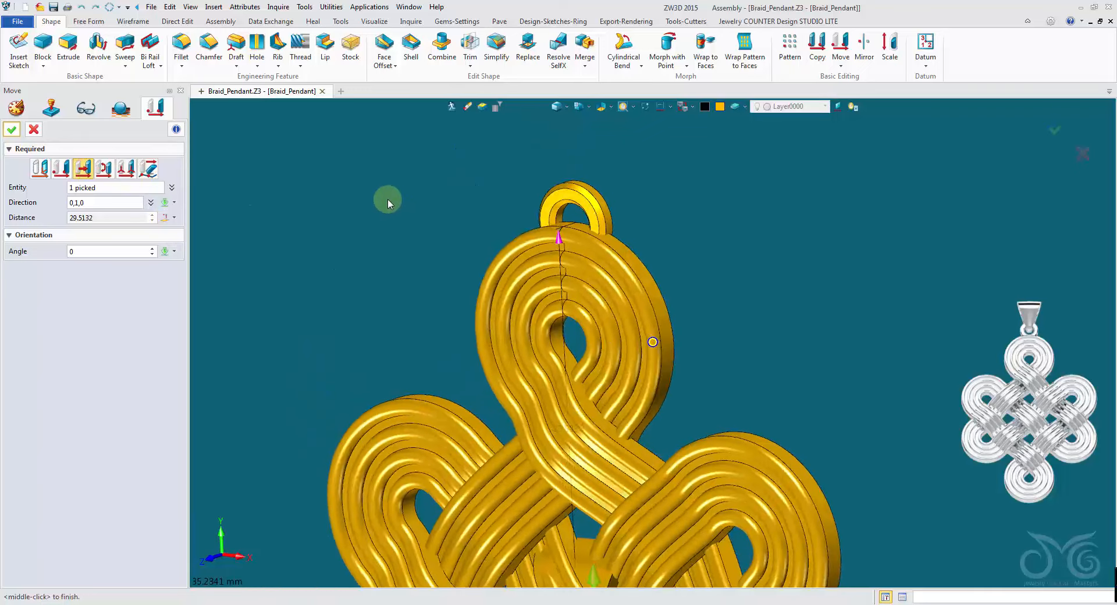
{"action": "left_click", "coordinate": [35, 130]}
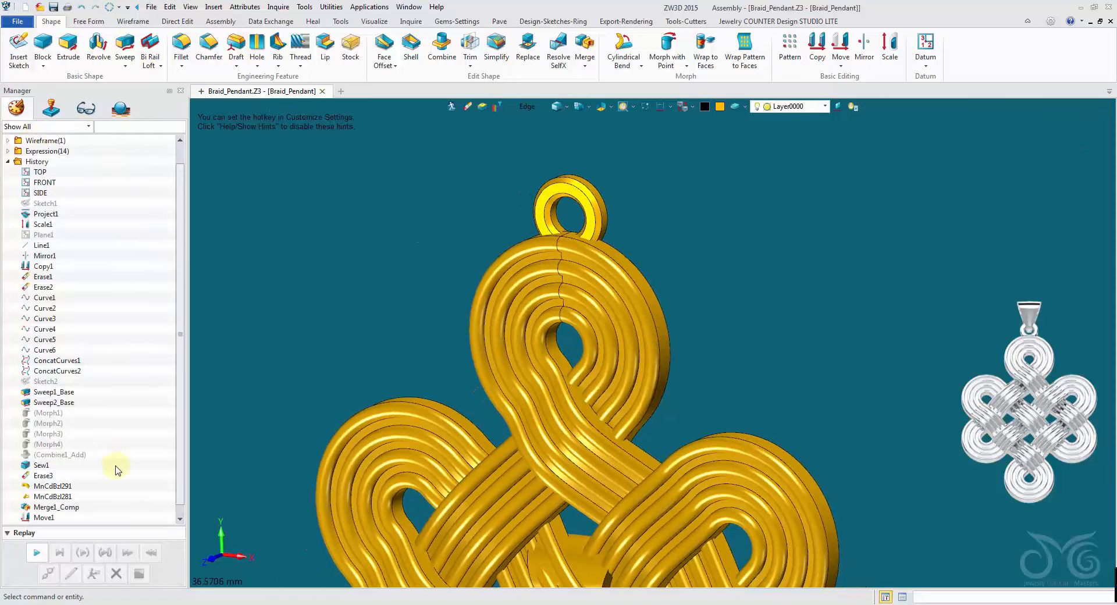
Roll the history back to just after the component merge and delete the jump ring's move feature
{"action": "scroll", "coordinate": [118, 470], "scroll_direction": "down", "scroll_amount": 1}
{"action": "left_click_drag", "start_coordinate": [55, 502], "coordinate": [55, 502]}
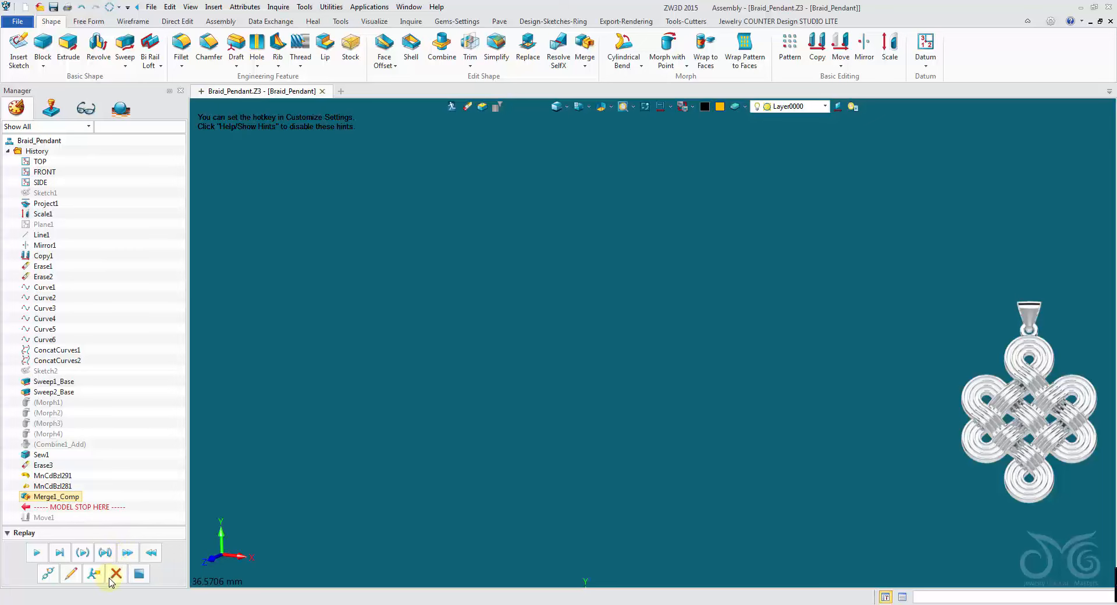
{"action": "scroll", "coordinate": [124, 510], "scroll_direction": "down", "scroll_amount": 1}
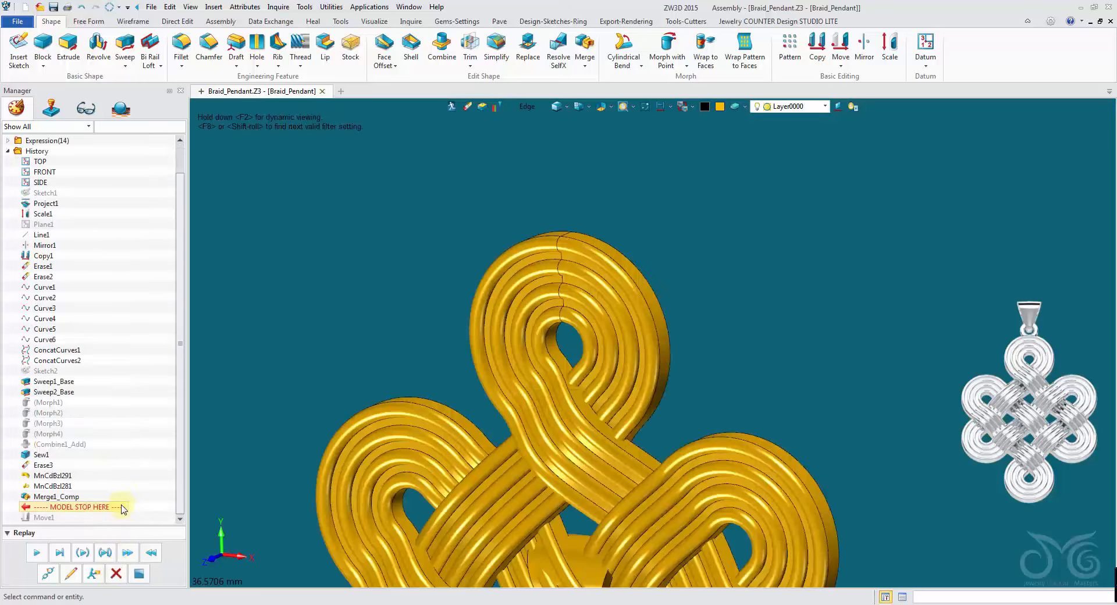
{"action": "left_click", "coordinate": [116, 575]}
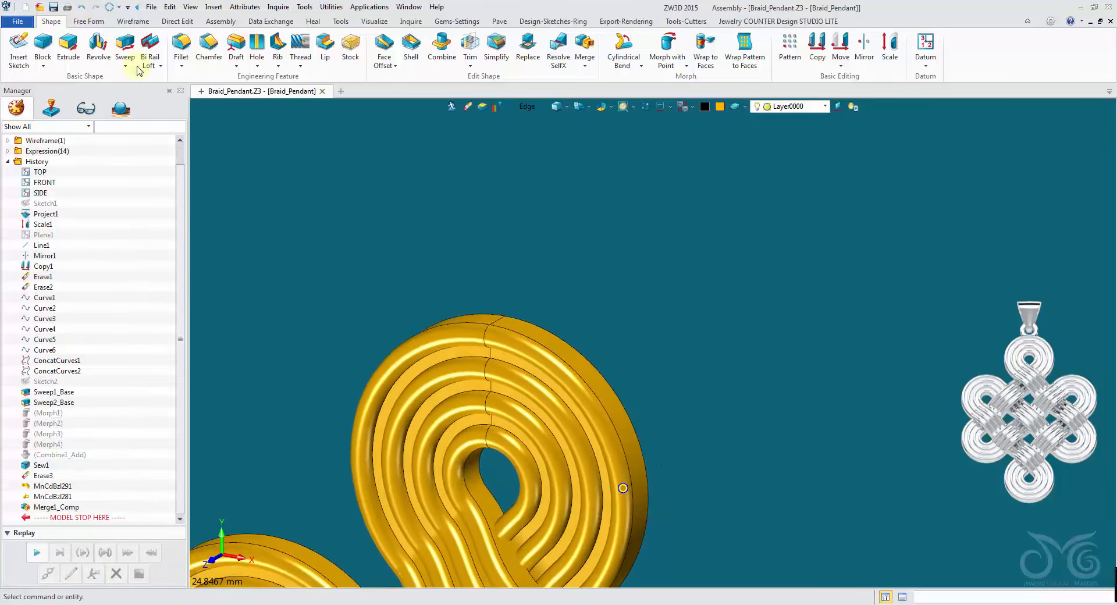
Start a two-point line at the midpoint of the upper loop's top rim edge, with its end defined by offset distance from that point
{"action": "left_click", "coordinate": [132, 22]}
{"action": "left_click", "coordinate": [37, 45]}
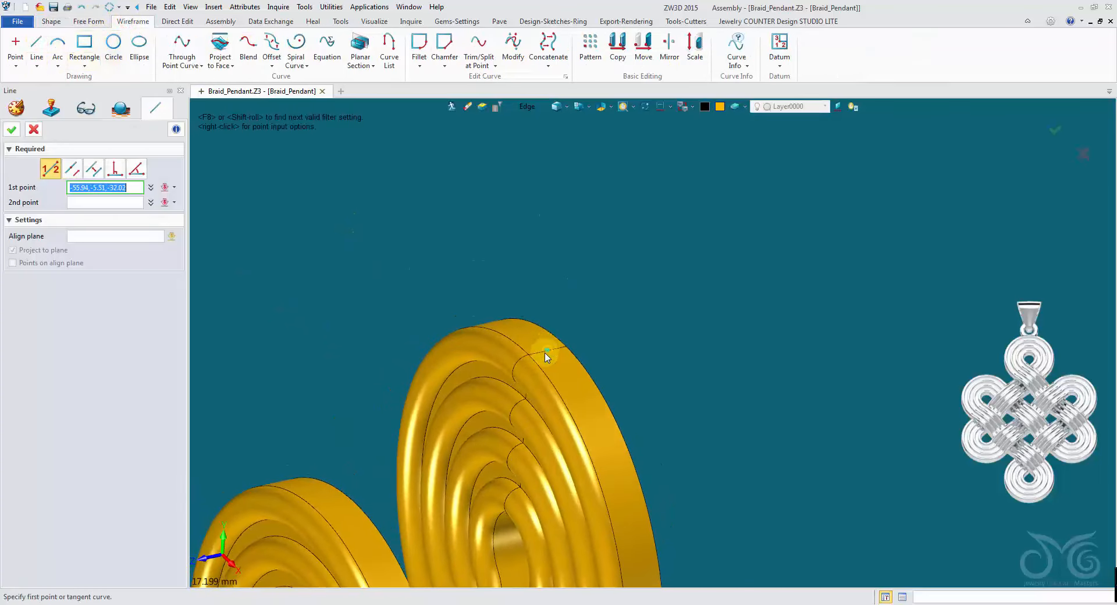
{"action": "left_click", "coordinate": [547, 356]}
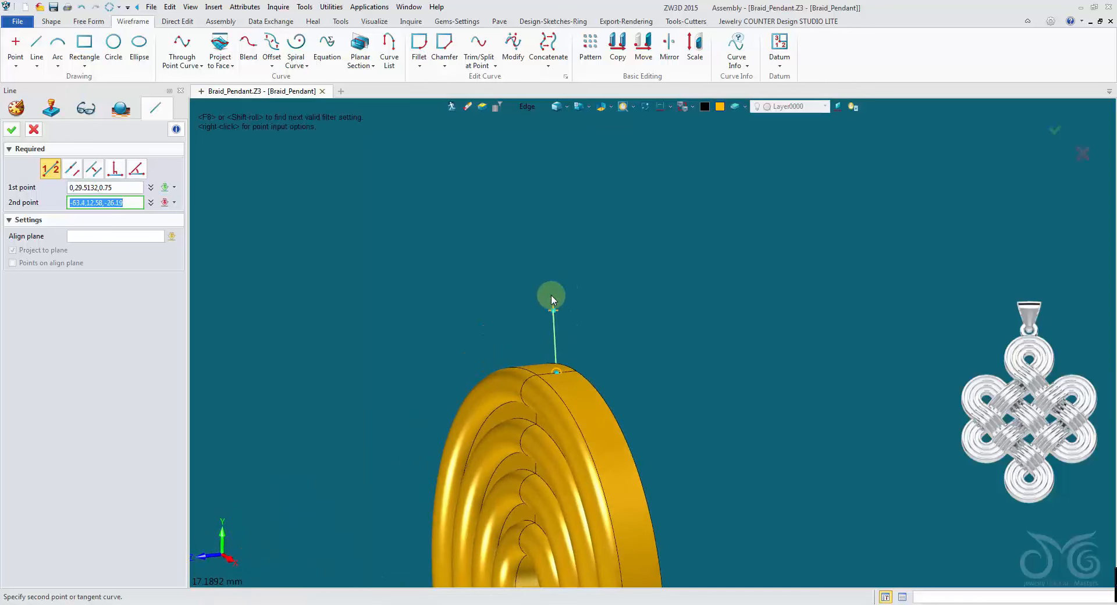
{"action": "right_click", "coordinate": [547, 266]}
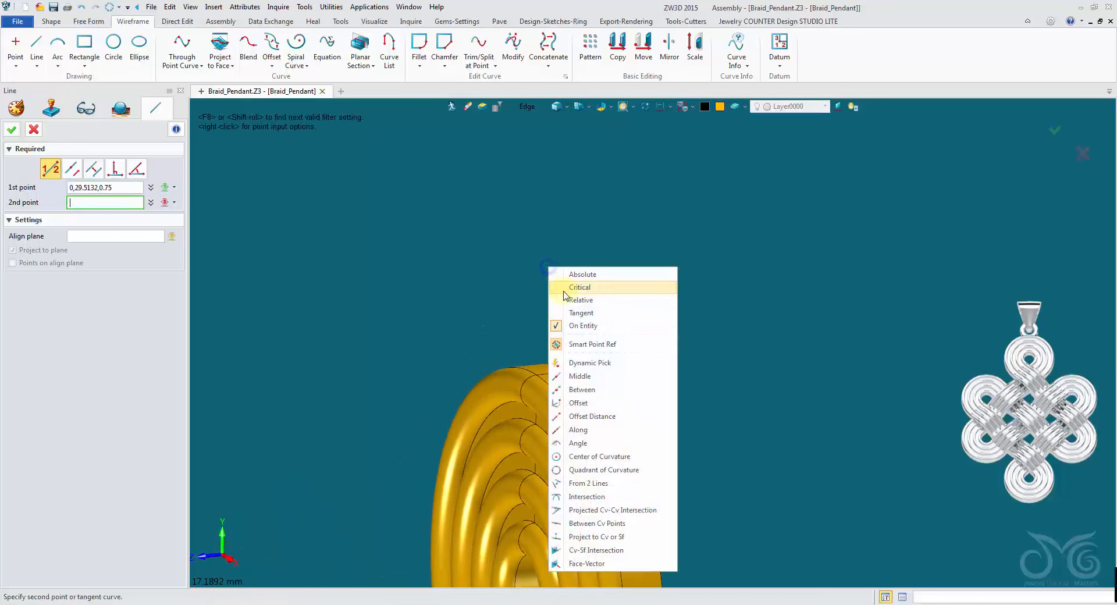
{"action": "left_click", "coordinate": [609, 416]}
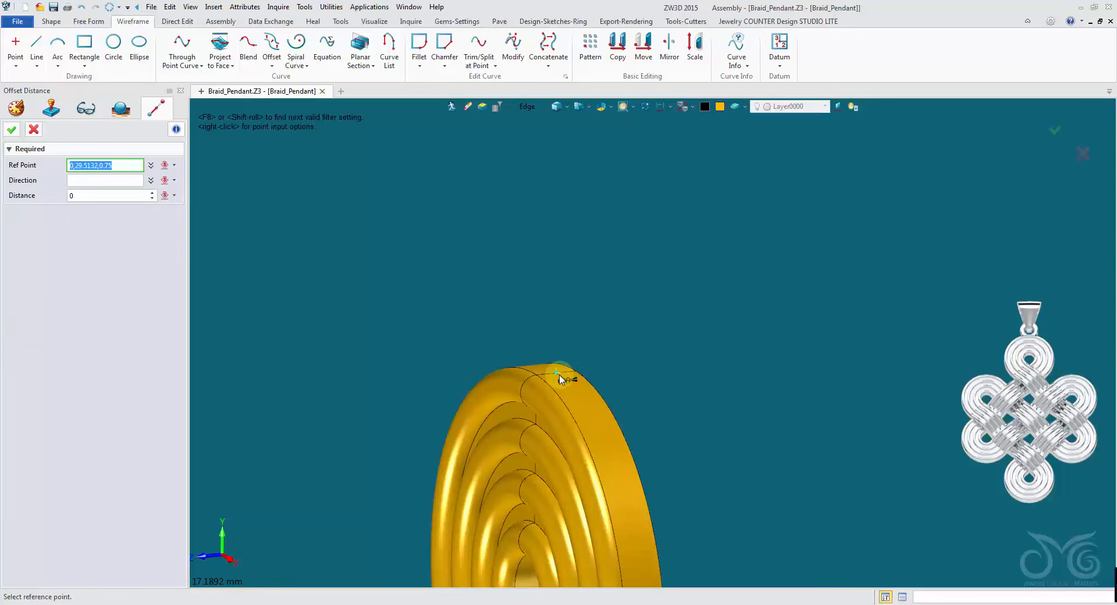
{"action": "left_click", "coordinate": [560, 379]}
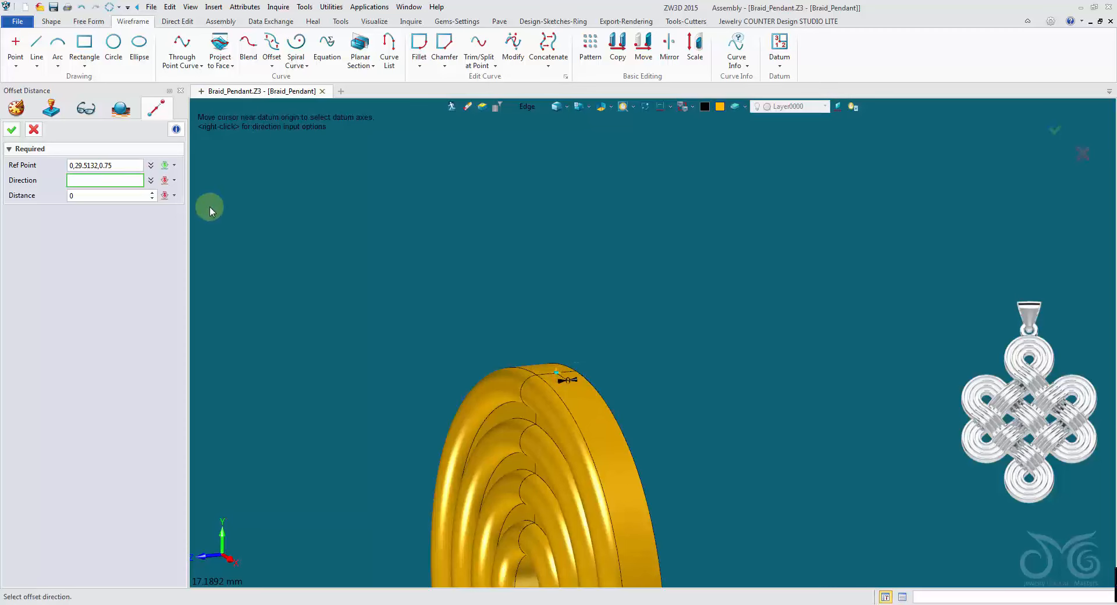
Offset the line's end point 2 mm along the Y axis and finish the vertical line above the loop
{"action": "right_click", "coordinate": [453, 257]}
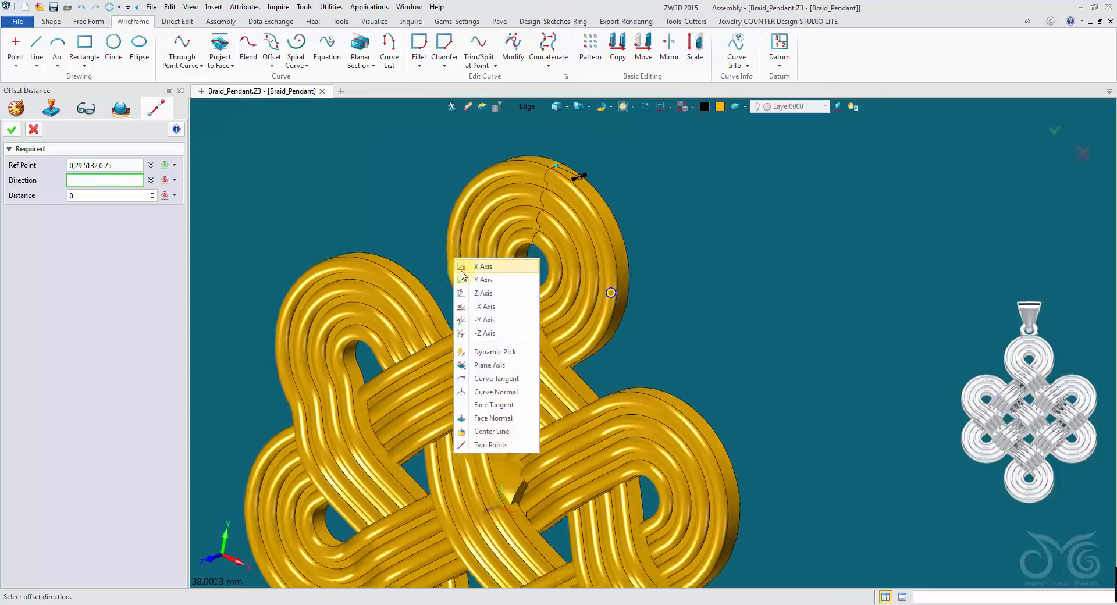
{"action": "left_click", "coordinate": [483, 279]}
{"action": "middle_click_drag", "start_coordinate": [483, 279], "coordinate": [542, 216]}
{"action": "scroll", "coordinate": [552, 215], "scroll_direction": "up", "scroll_amount": 5}
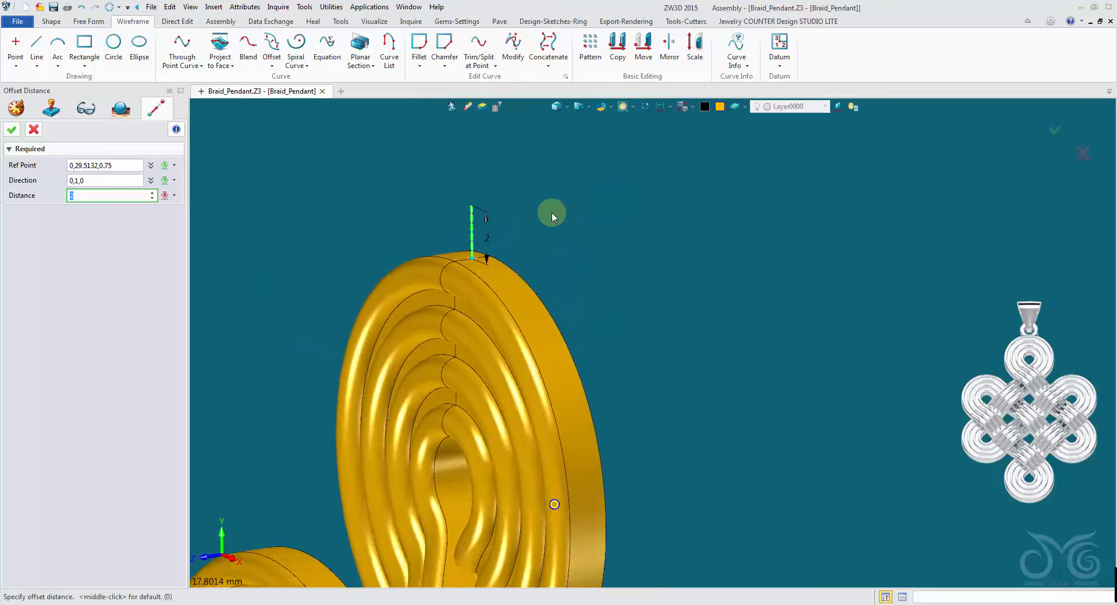
{"action": "type", "text": "1.76"}
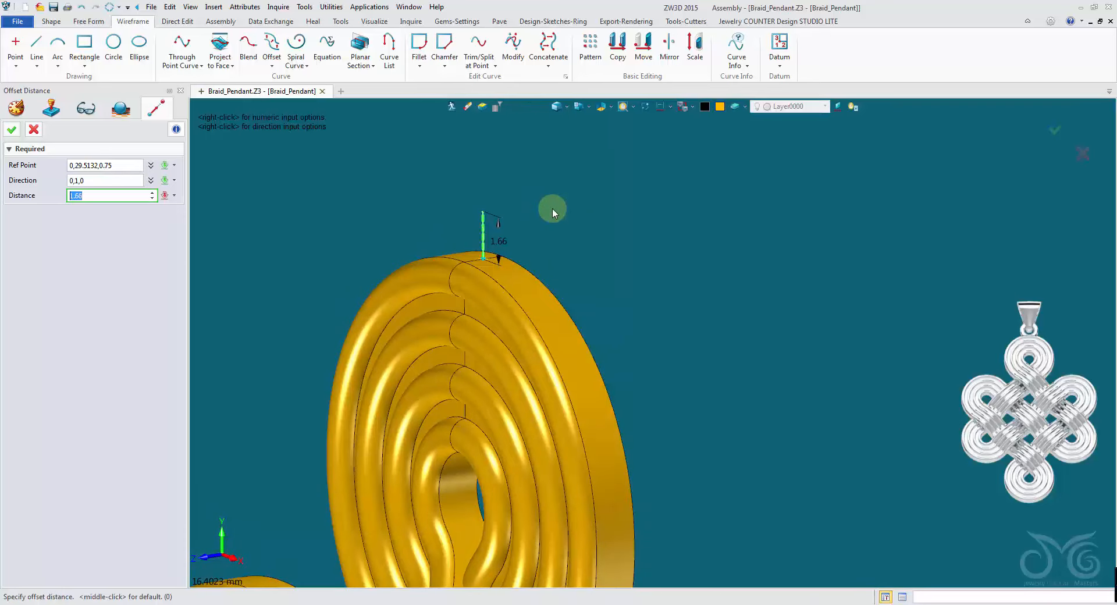
{"action": "key", "text": "Return"}
{"action": "type", "text": "1.72"}
{"action": "key", "text": "Return"}
{"action": "left_click", "coordinate": [13, 130]}
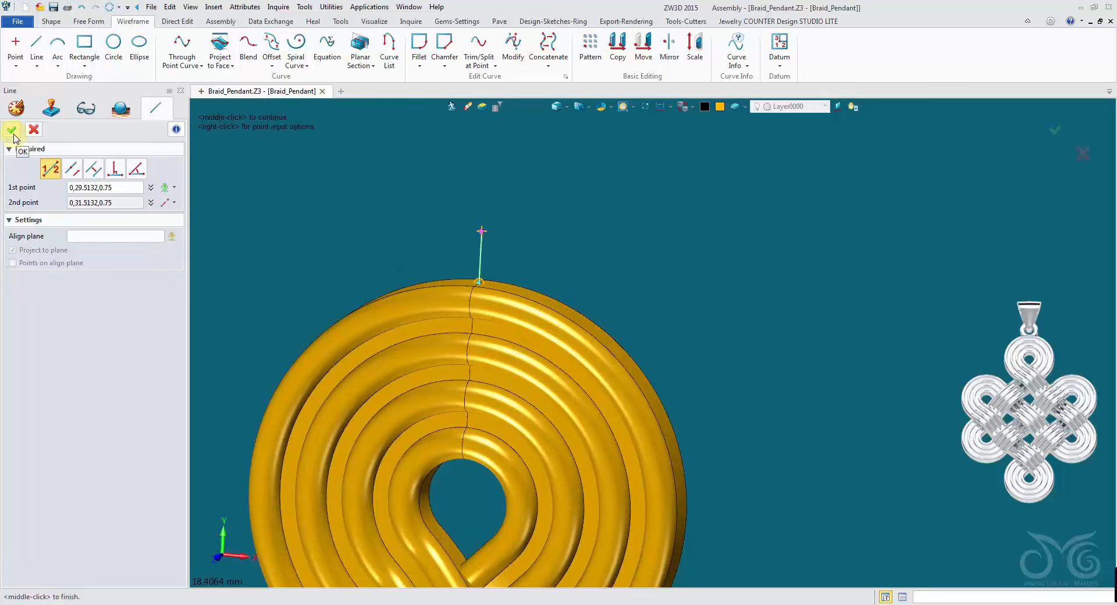
{"action": "left_click", "coordinate": [11, 130]}
{"action": "scroll", "coordinate": [352, 286], "scroll_direction": "down", "scroll_amount": 2}
{"action": "middle_click_drag", "start_coordinate": [351, 286], "coordinate": [477, 238]}
{"action": "scroll", "coordinate": [476, 237], "scroll_direction": "down", "scroll_amount": 2}
Show the model as wireframe and select the jump ring at the pendant's centre for a point-to-point move
{"action": "left_click", "coordinate": [643, 58]}
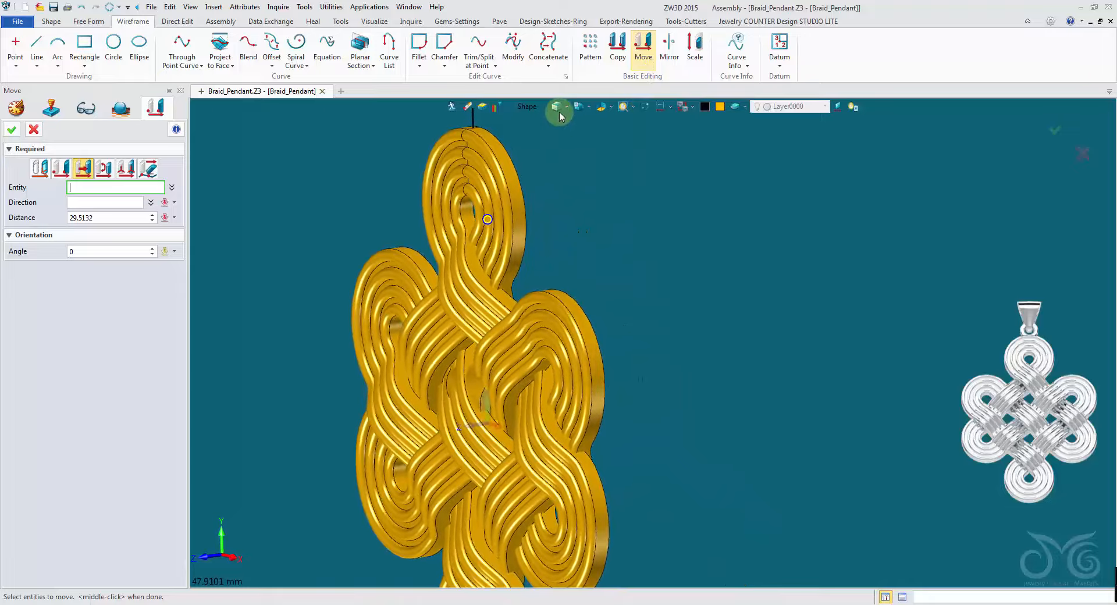
{"action": "left_click", "coordinate": [557, 110]}
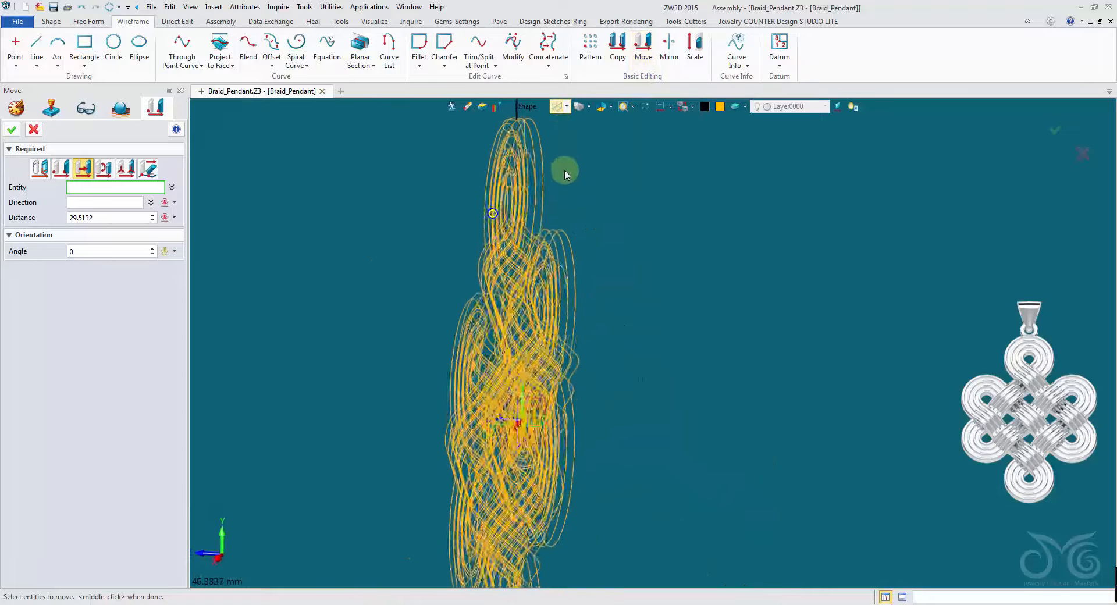
{"action": "left_click", "coordinate": [586, 296]}
{"action": "left_click", "coordinate": [498, 390]}
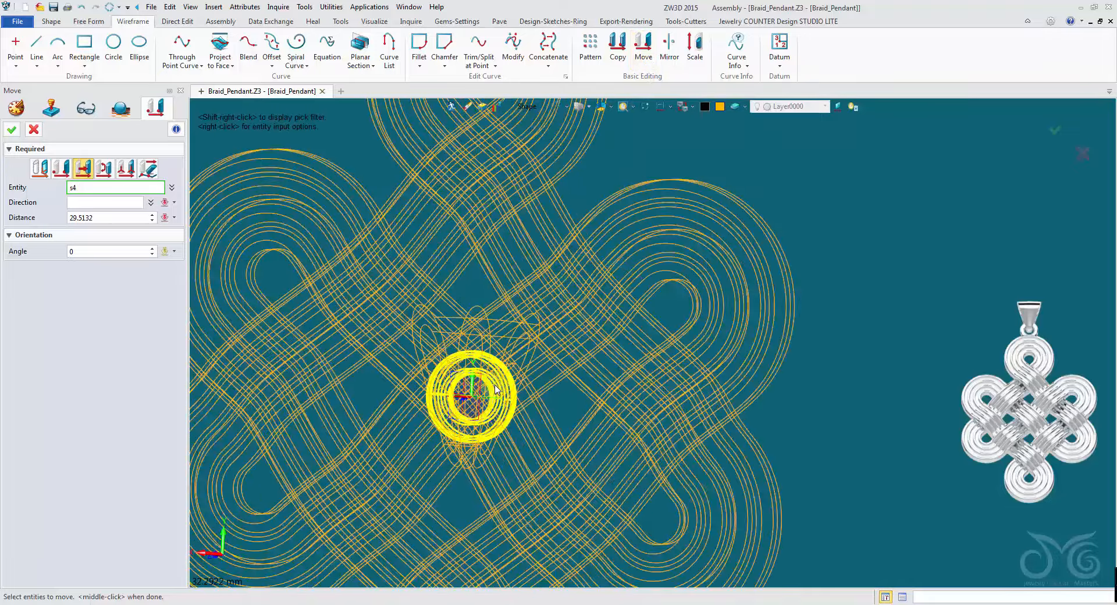
{"action": "left_click", "coordinate": [497, 388]}
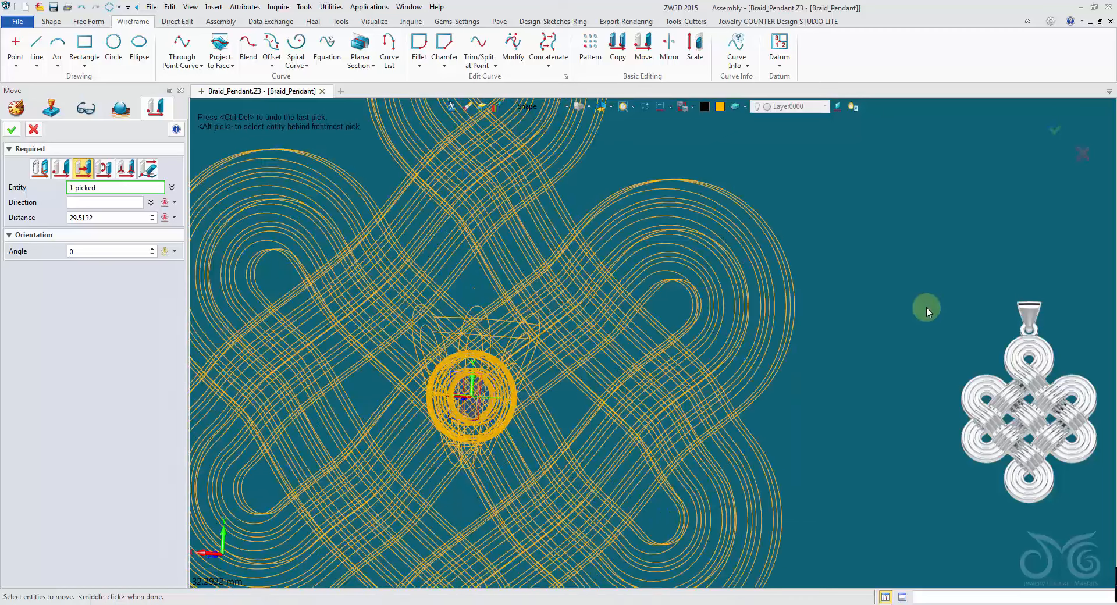
{"action": "left_click", "coordinate": [61, 169]}
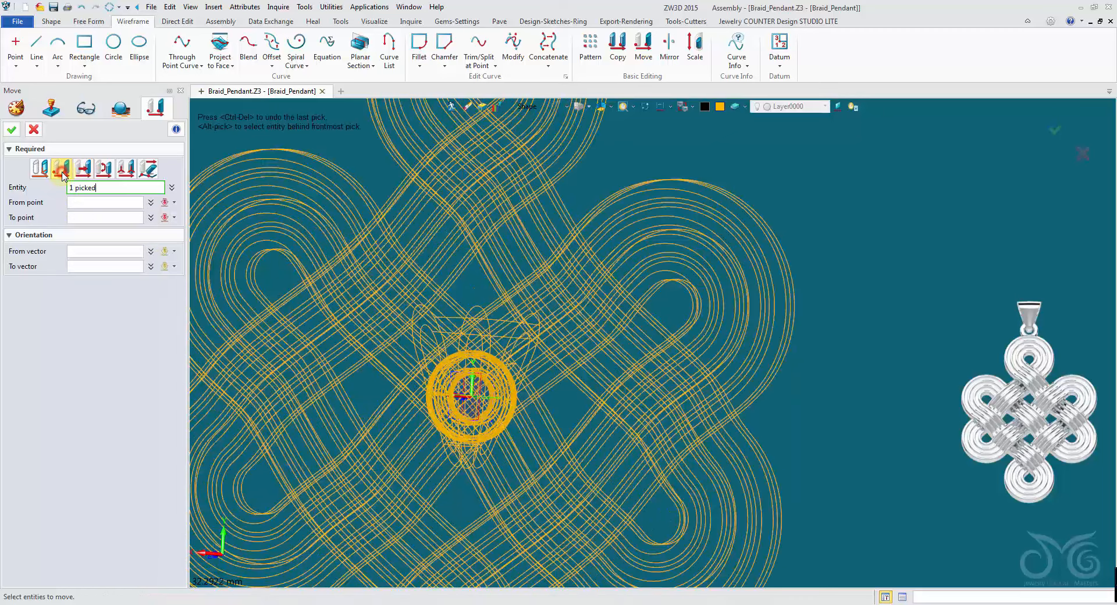
Restrict picking to datums and set the jump ring's move start point at the datum origin 0,0,0
{"action": "left_click", "coordinate": [84, 206]}
{"action": "right_click_drag", "start_coordinate": [460, 451], "coordinate": [501, 457]}
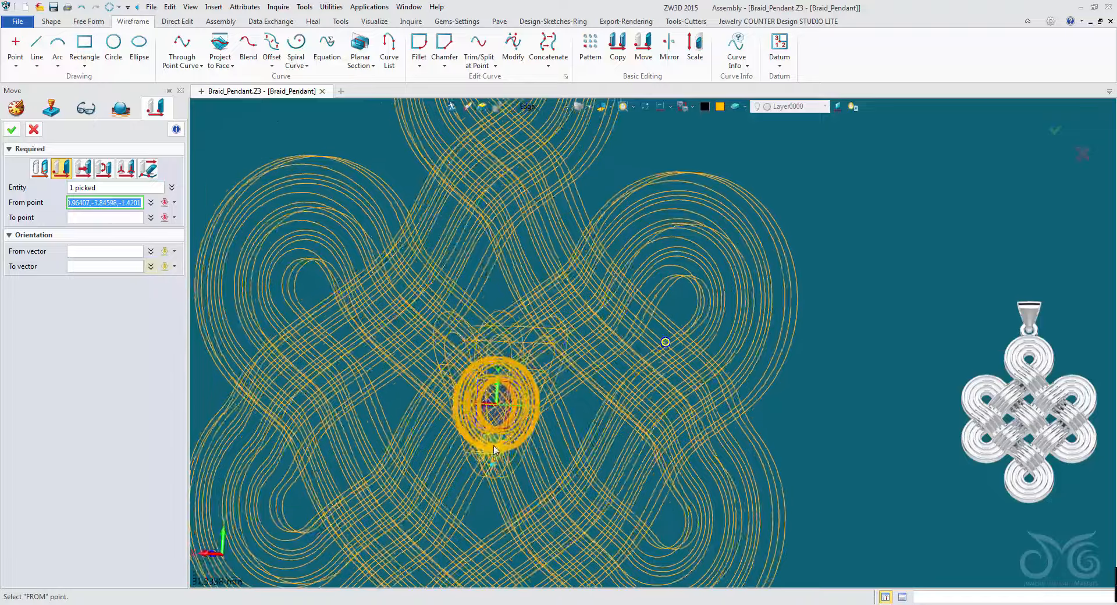
{"action": "scroll", "coordinate": [507, 454], "scroll_direction": "up", "scroll_amount": 2}
{"action": "scroll", "coordinate": [500, 457], "scroll_direction": "up", "scroll_amount": 5}
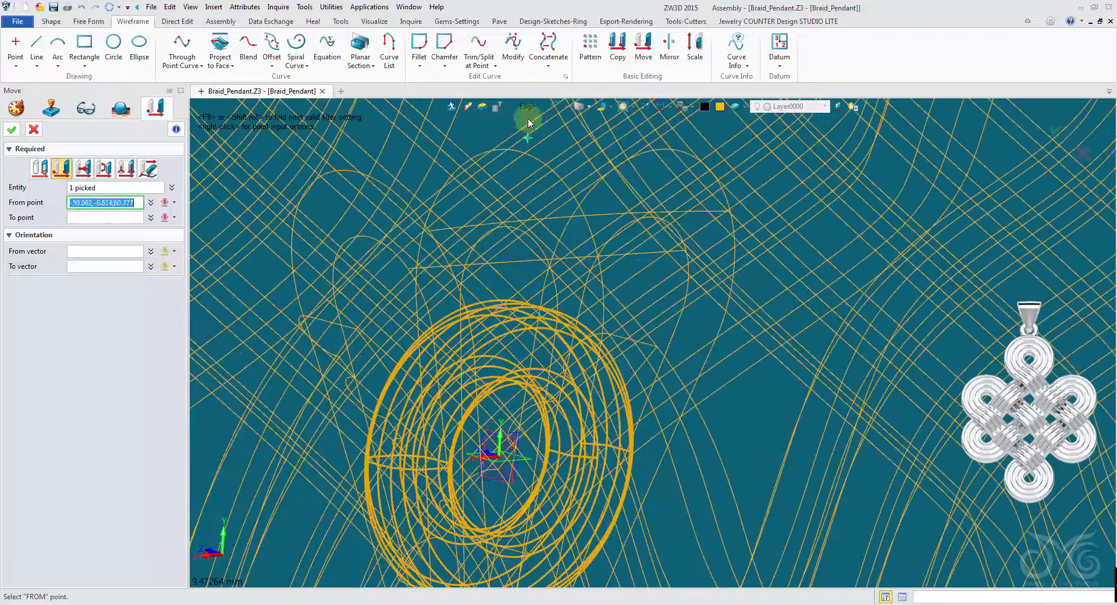
{"action": "left_click", "coordinate": [526, 106]}
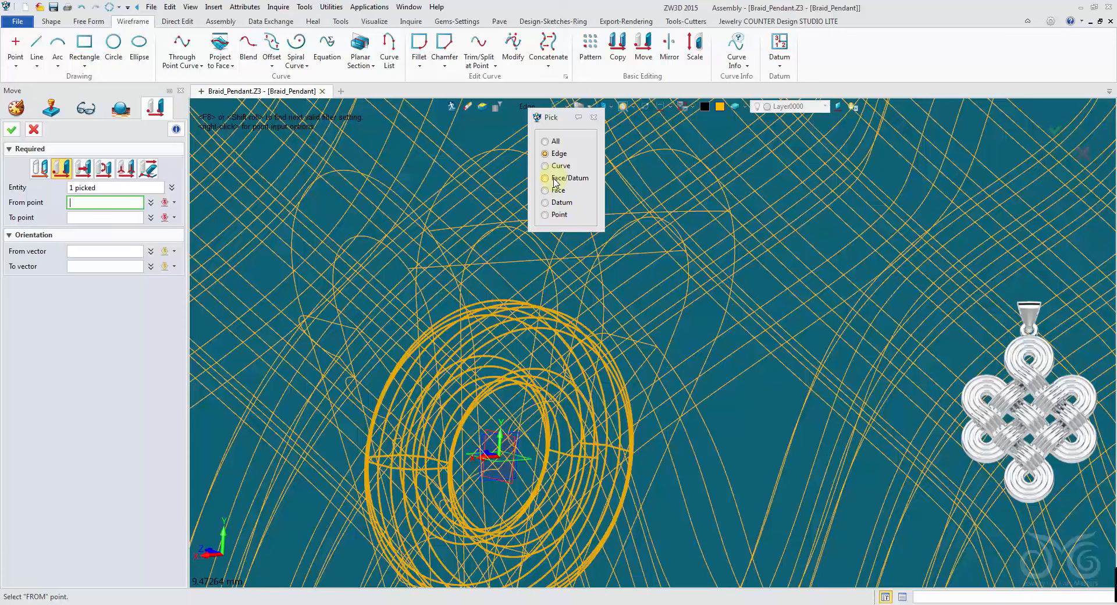
{"action": "left_click", "coordinate": [553, 203]}
{"action": "left_click", "coordinate": [498, 480]}
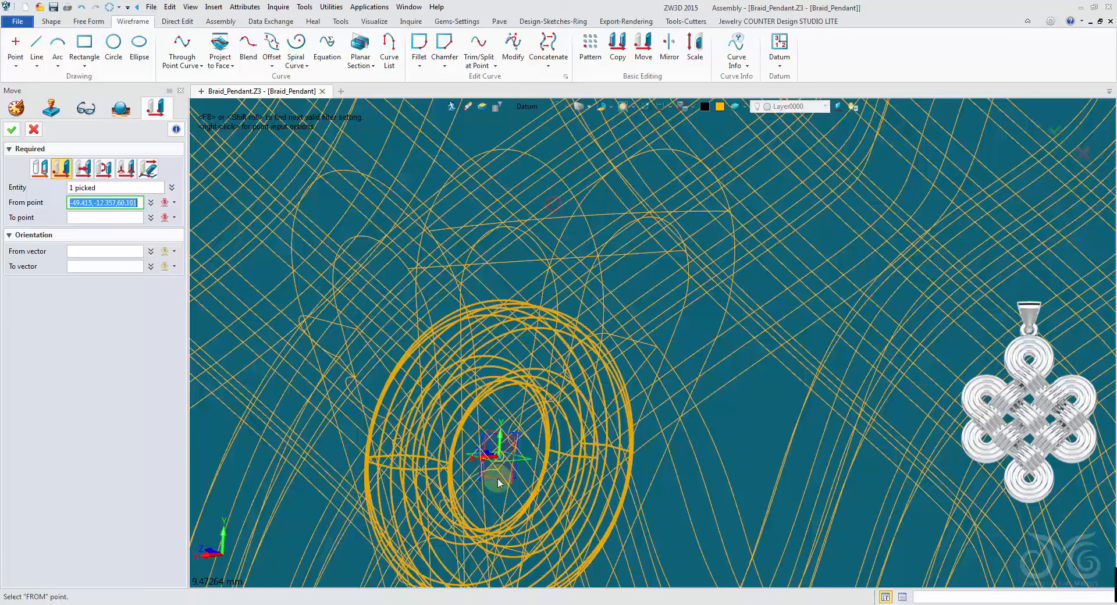
{"action": "left_click", "coordinate": [498, 466]}
Restrict picking to curves, switch to shaded display and move the jump ring to the top end of the vertical reference line
{"action": "scroll", "coordinate": [498, 463], "scroll_direction": "down", "scroll_amount": 5}
{"action": "right_click_drag", "start_coordinate": [498, 464], "coordinate": [531, 124]}
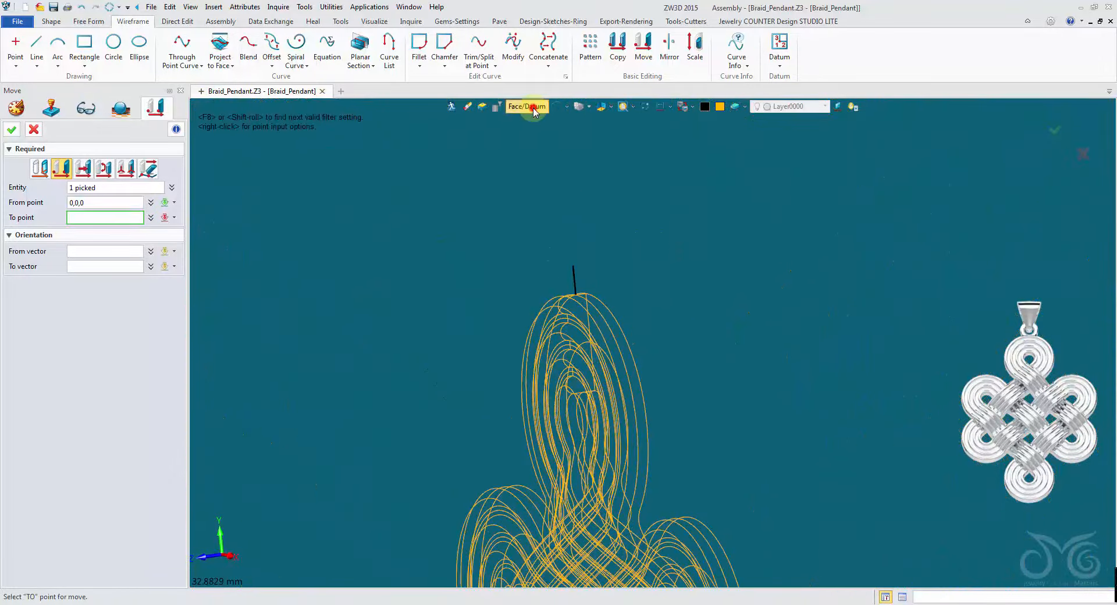
{"action": "left_click", "coordinate": [526, 107]}
{"action": "left_click", "coordinate": [557, 167]}
{"action": "scroll", "coordinate": [586, 204], "scroll_direction": "up", "scroll_amount": 5}
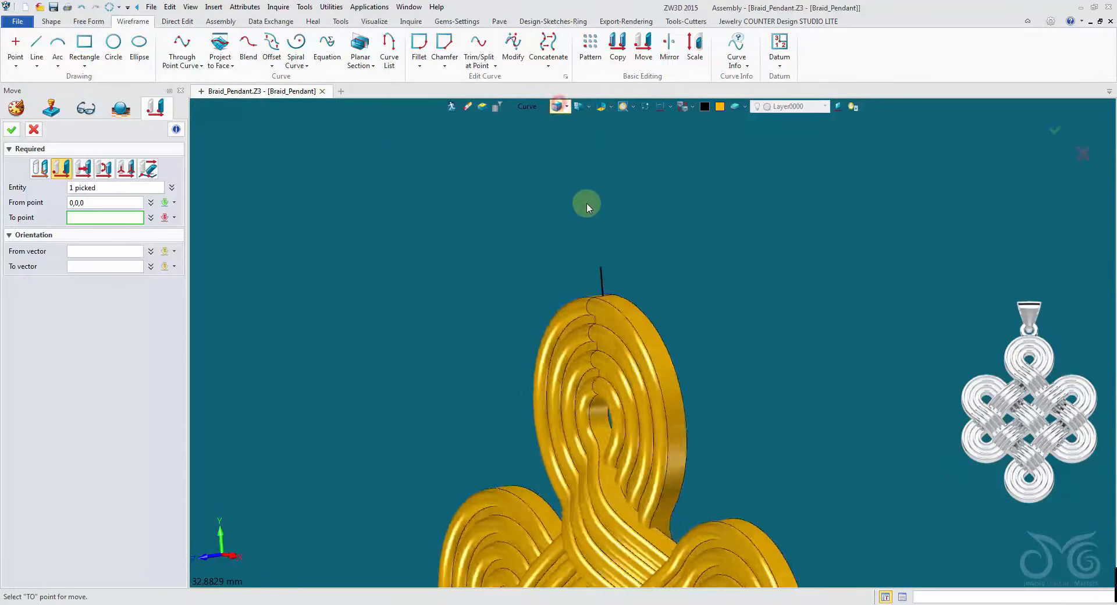
{"action": "left_click", "coordinate": [690, 276]}
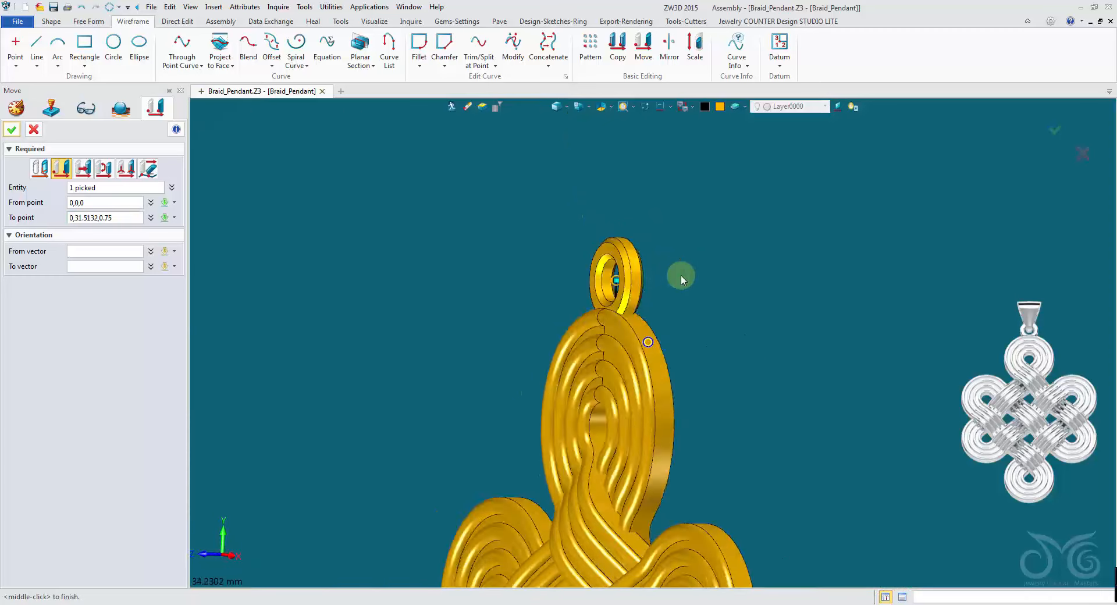
{"action": "left_click", "coordinate": [11, 129]}
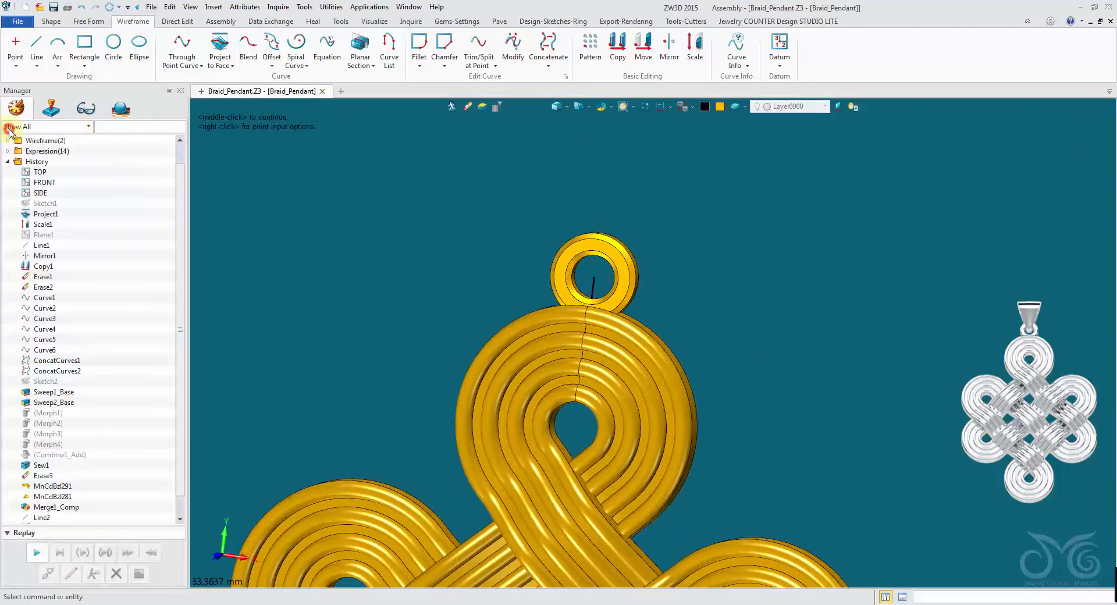
Set the Scale_Factor driving parameter to 1.25 and apply it to check the jump ring's attachment
{"action": "right_click_drag", "start_coordinate": [392, 283], "coordinate": [406, 278]}
{"action": "scroll", "coordinate": [657, 247], "scroll_direction": "up", "scroll_amount": 4}
{"action": "scroll", "coordinate": [660, 247], "scroll_direction": "up", "scroll_amount": 2}
{"action": "right_click_drag", "start_coordinate": [660, 247], "coordinate": [624, 275]}
{"action": "right_click_drag", "start_coordinate": [640, 349], "coordinate": [666, 333]}
{"action": "scroll", "coordinate": [541, 266], "scroll_direction": "down", "scroll_amount": 2}
{"action": "left_click", "coordinate": [250, 7]}
{"action": "left_click", "coordinate": [251, 20]}
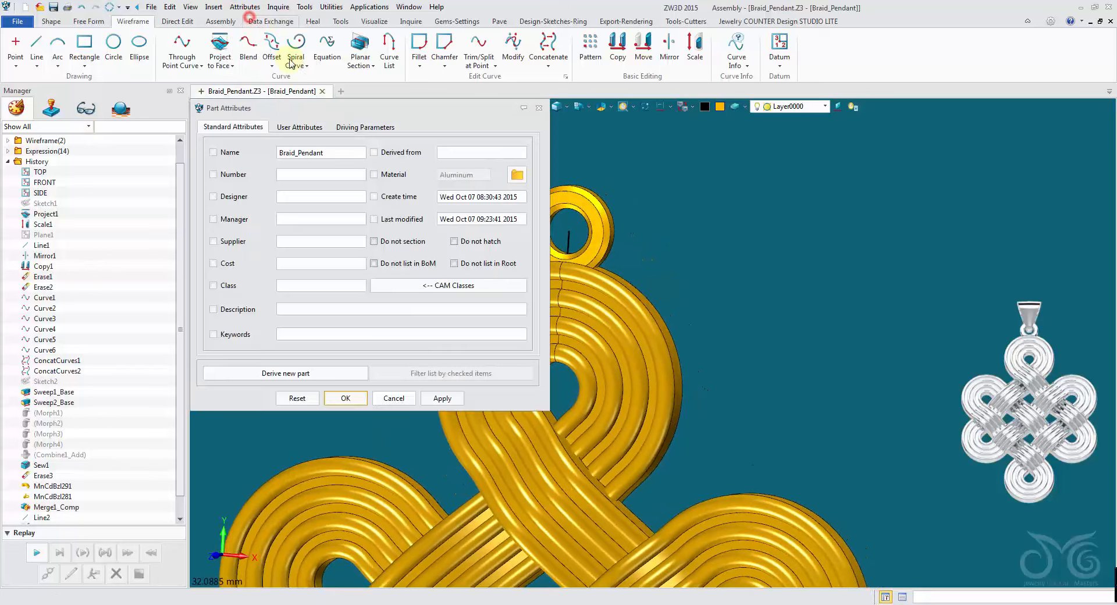
{"action": "left_click", "coordinate": [356, 127]}
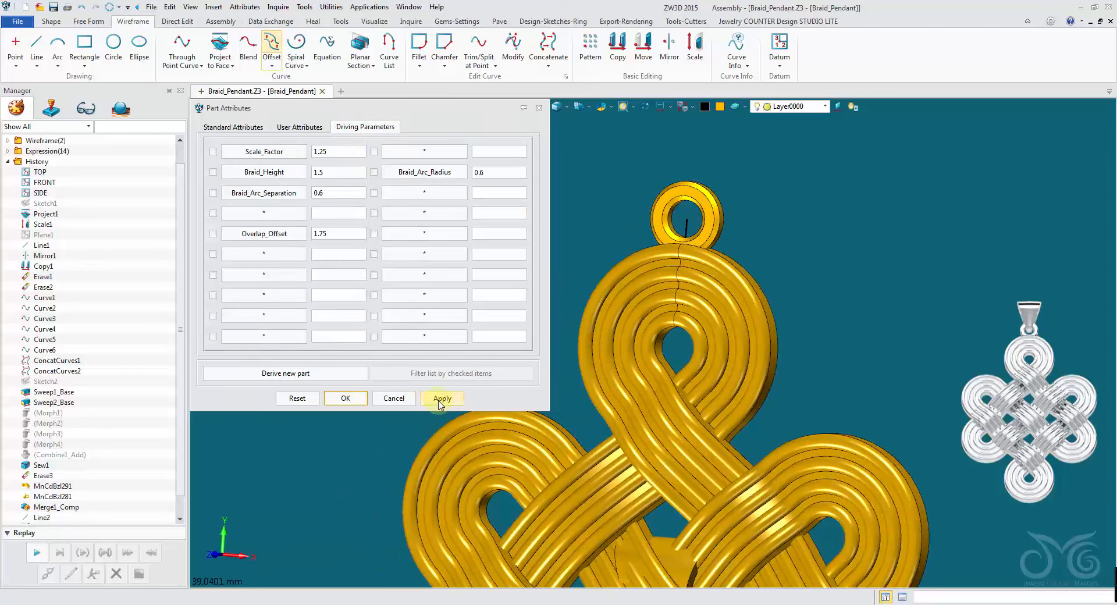
{"action": "left_click", "coordinate": [438, 400]}
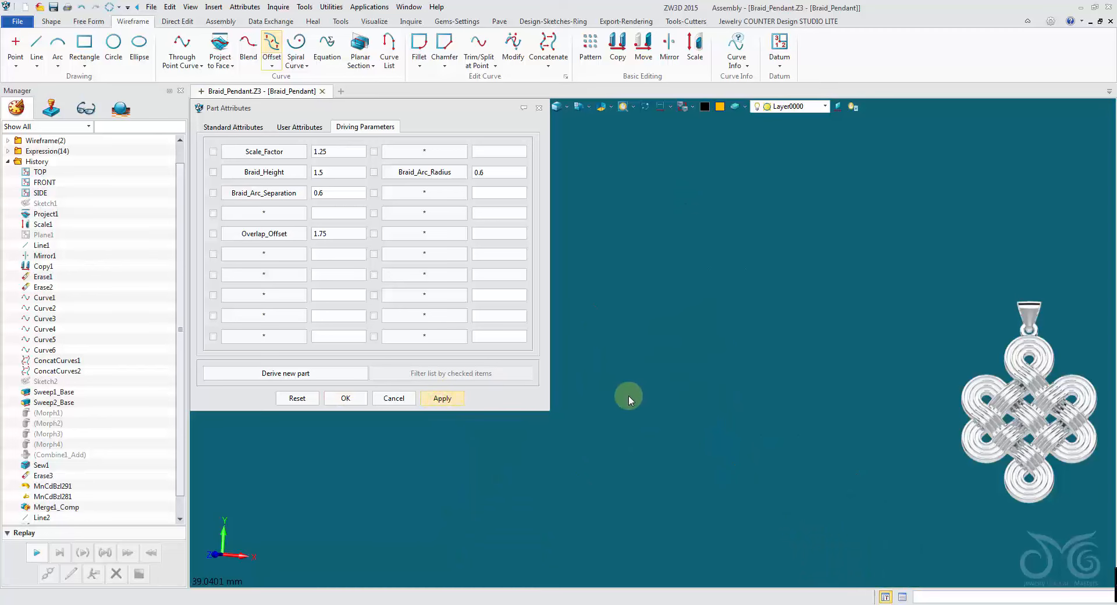
{"action": "scroll", "coordinate": [626, 397], "scroll_direction": "down", "scroll_amount": 4}
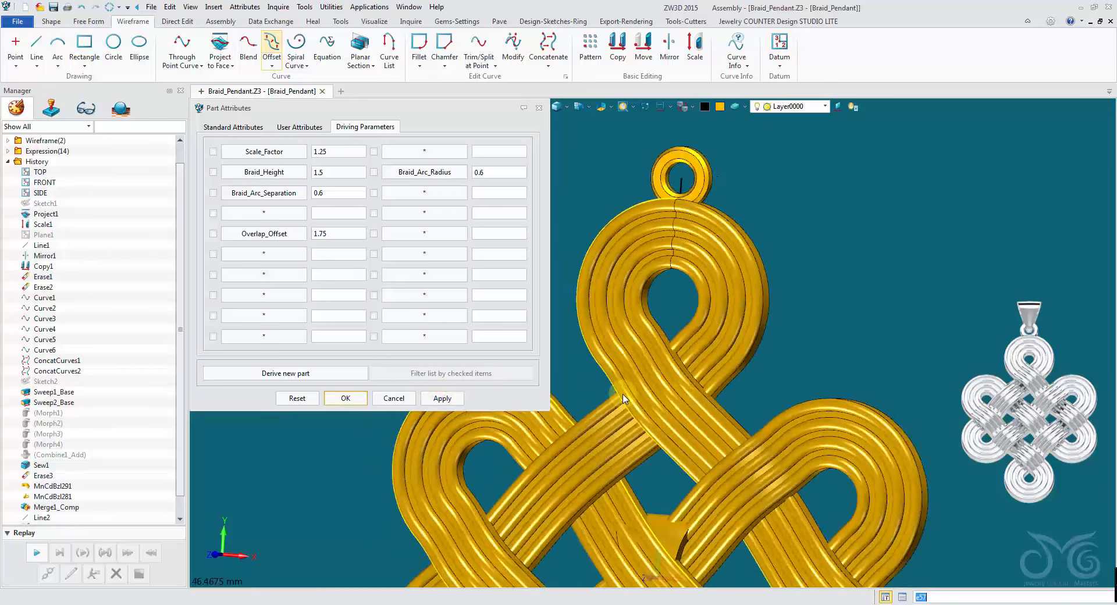
{"action": "middle_click_drag", "start_coordinate": [603, 357], "coordinate": [642, 281]}
{"action": "scroll", "coordinate": [642, 281], "scroll_direction": "down", "scroll_amount": 1}
Set the Scale_Factor driving parameter to 1, apply it and close the part attributes
{"action": "left_click_drag", "start_coordinate": [340, 153], "coordinate": [330, 155]}
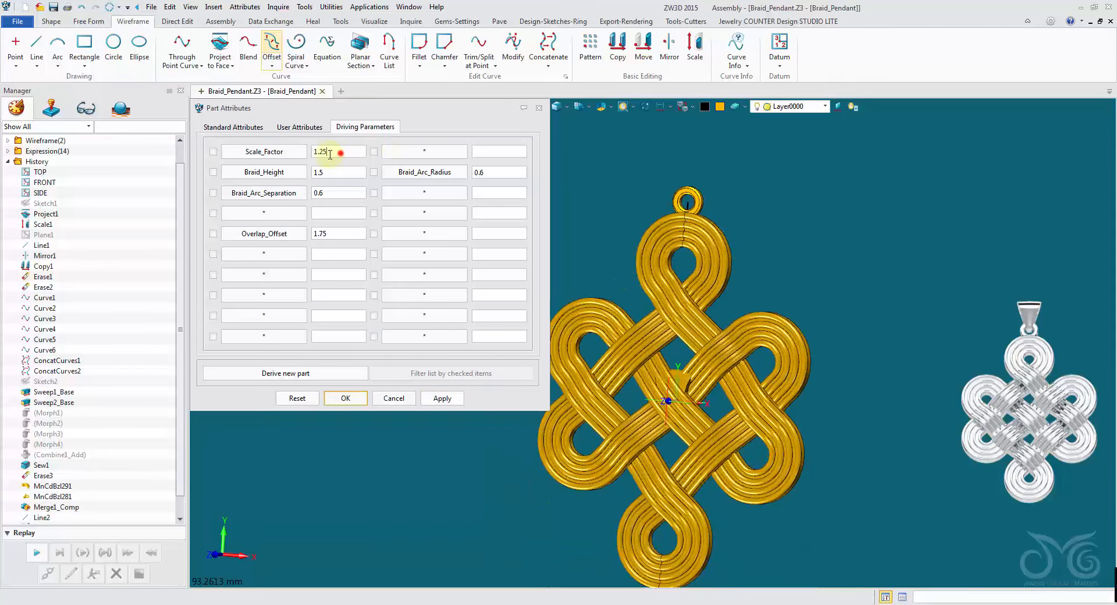
{"action": "left_click", "coordinate": [429, 399]}
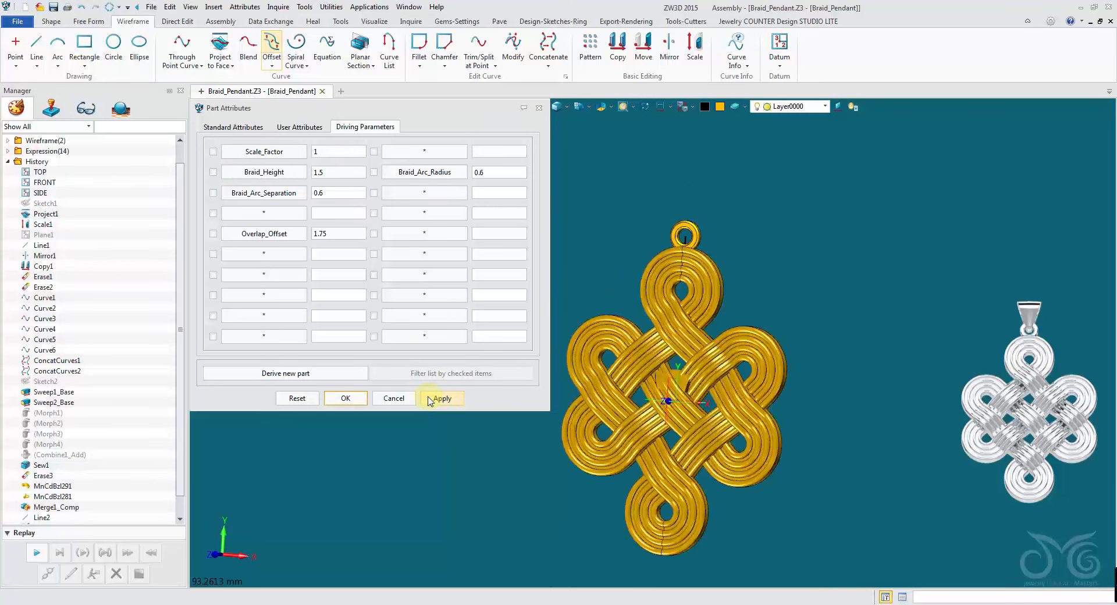
{"action": "left_click", "coordinate": [345, 398]}
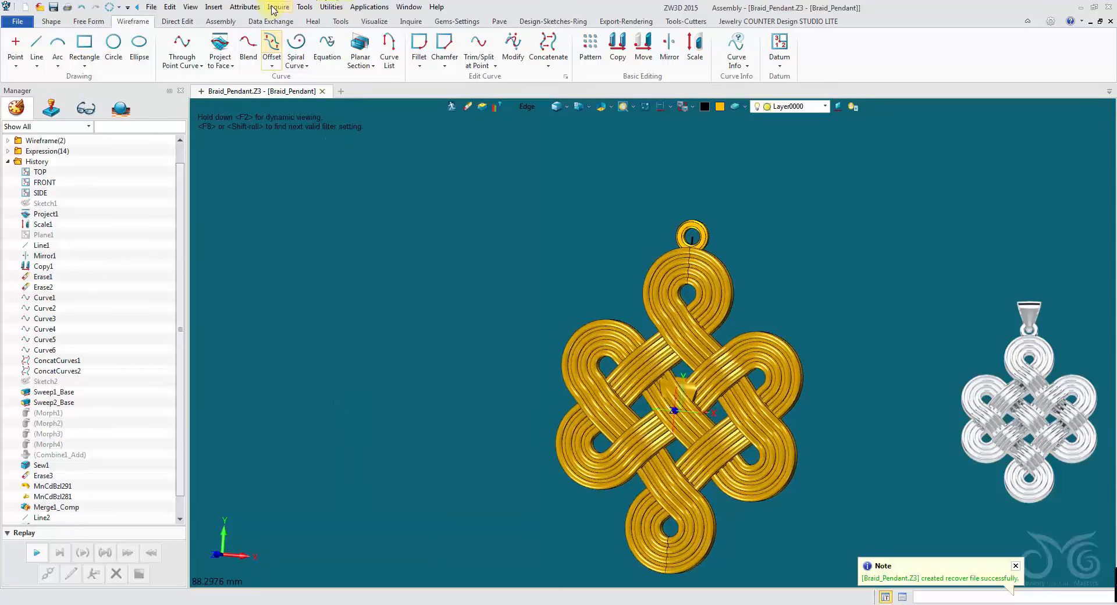
Create a variable named Jump_Ring_Offset with the value 2
{"action": "left_click", "coordinate": [214, 10]}
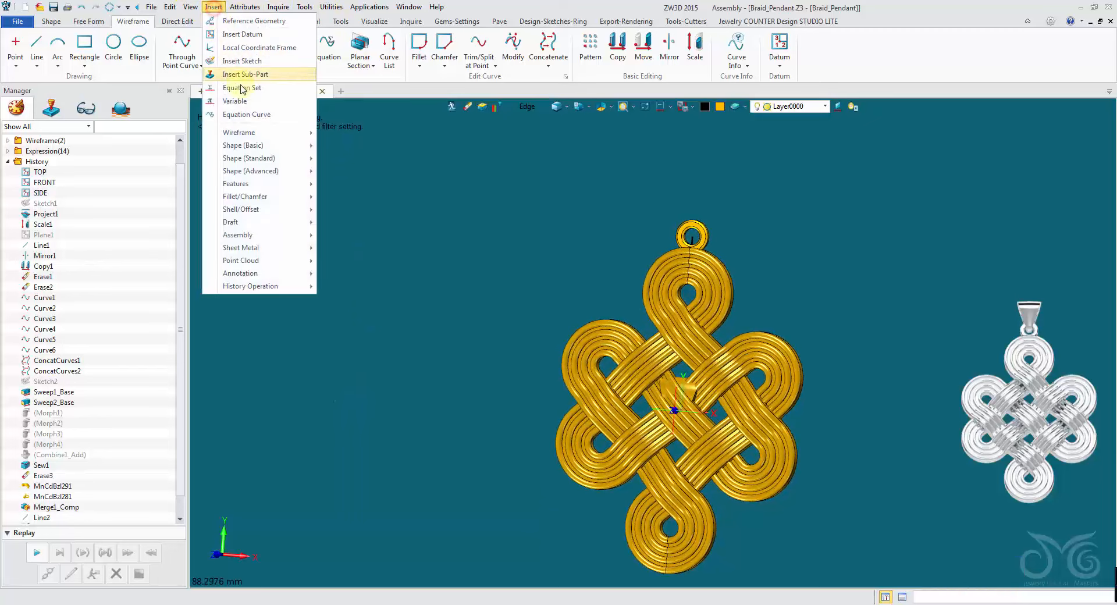
{"action": "left_click", "coordinate": [244, 105]}
{"action": "left_click_drag", "start_coordinate": [443, 251], "coordinate": [285, 182]}
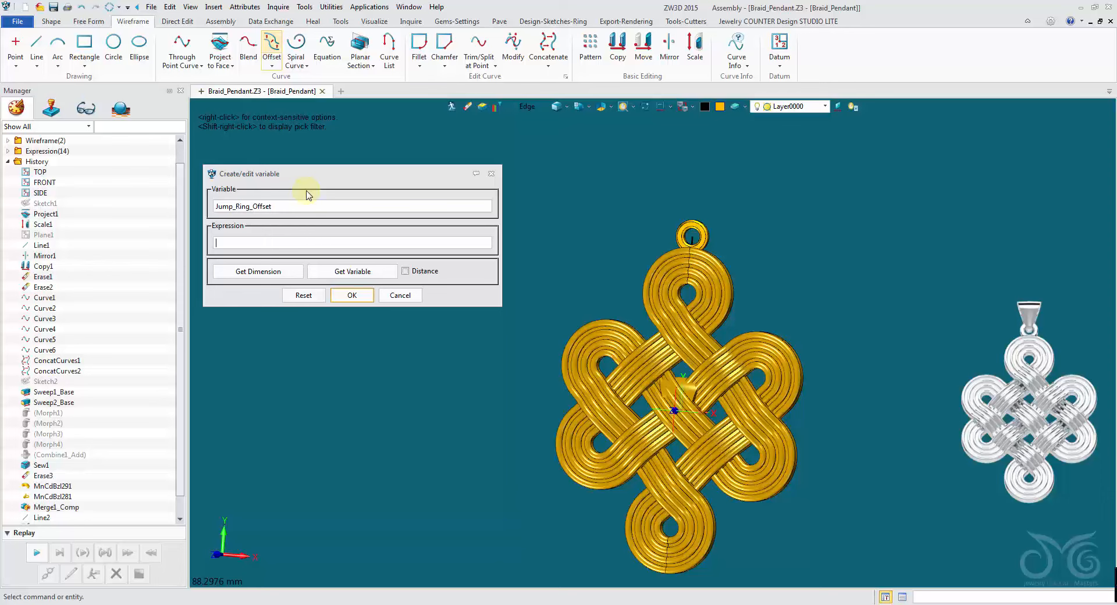
{"action": "left_click", "coordinate": [351, 295]}
Create a variable named Bail_Offset with the value 8
{"action": "middle_click", "coordinate": [296, 199]}
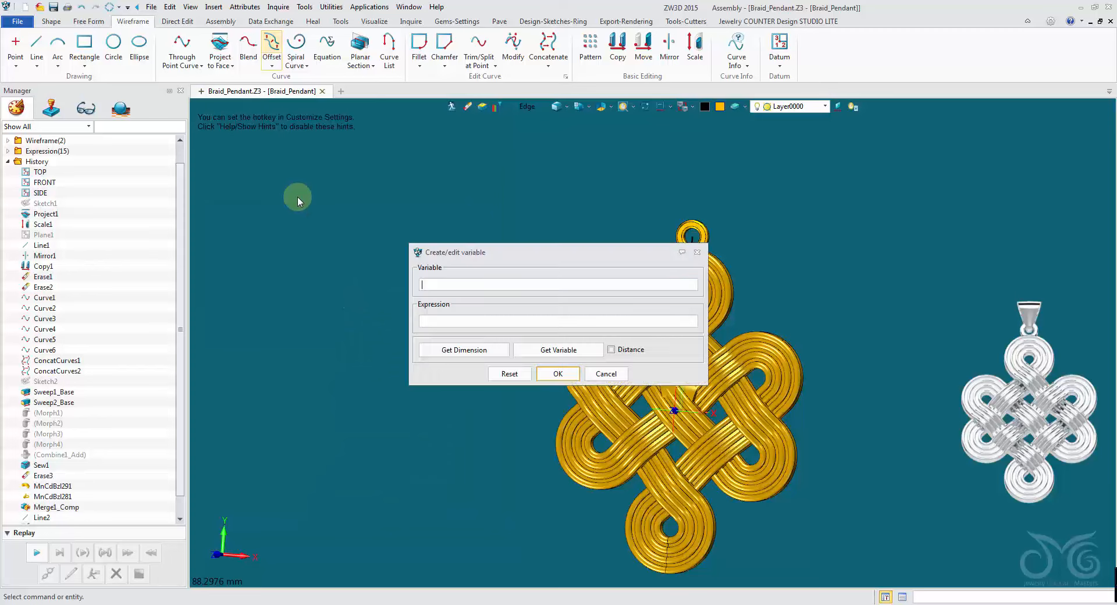
{"action": "left_click_drag", "start_coordinate": [471, 257], "coordinate": [272, 197]}
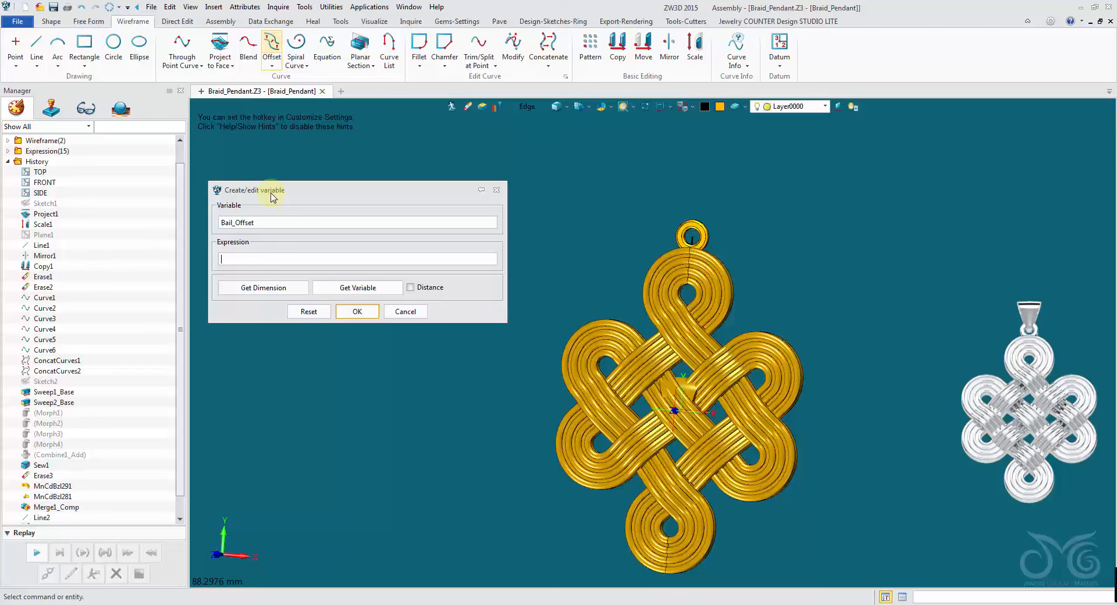
{"action": "type", "text": "8"}
{"action": "left_click", "coordinate": [353, 312]}
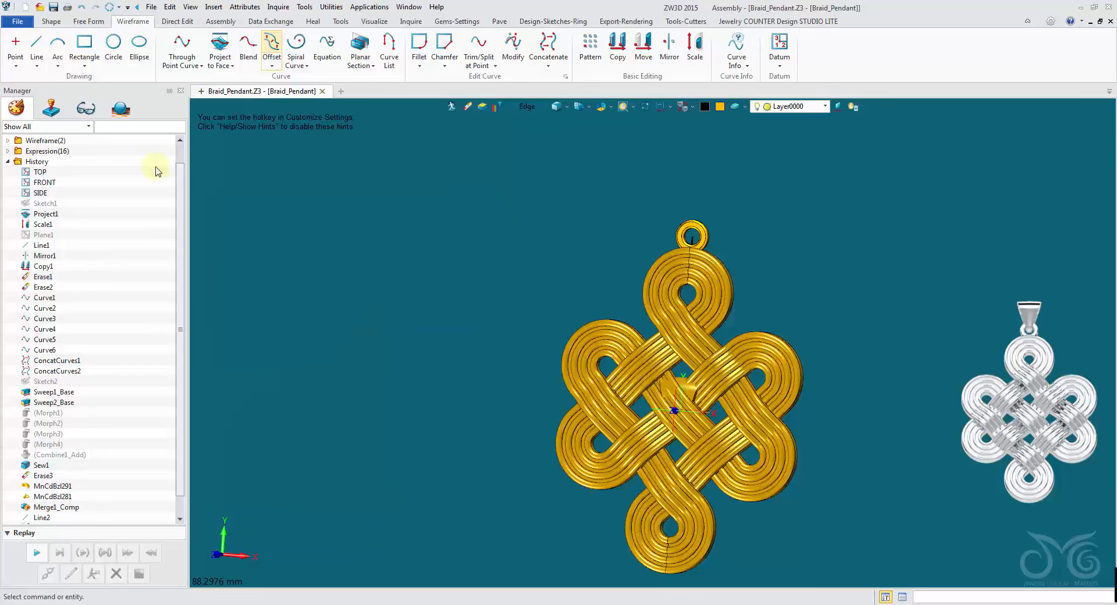
Roll the history back to just before the reference line and redefine its end-point offset distance with the variable Jump_Ring_Offset
{"action": "left_click_drag", "start_coordinate": [76, 520], "coordinate": [69, 497]}
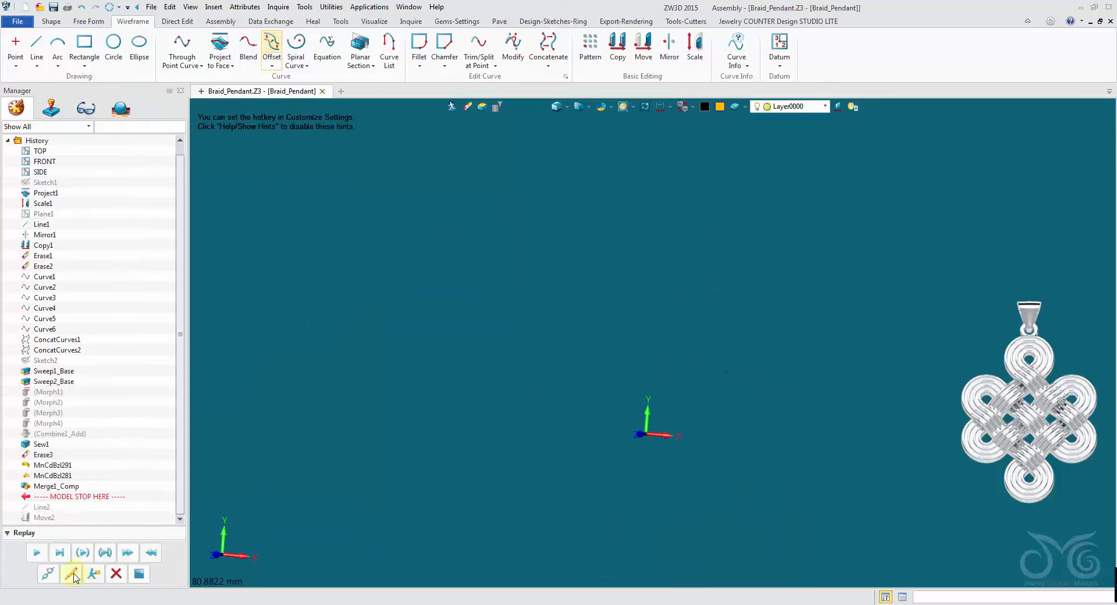
{"action": "left_click", "coordinate": [72, 575]}
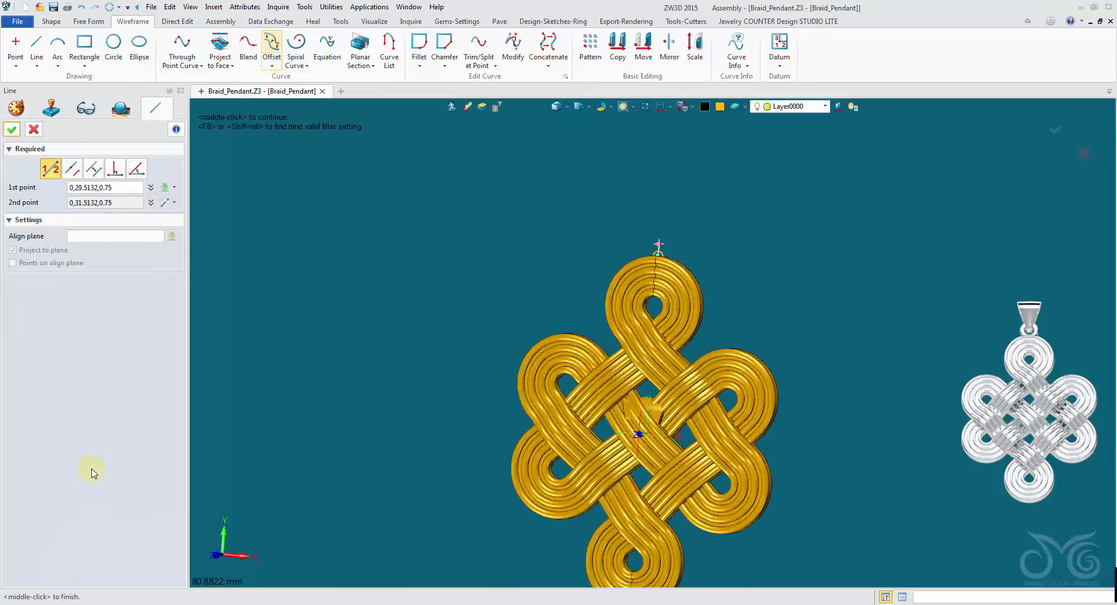
{"action": "left_click", "coordinate": [151, 203]}
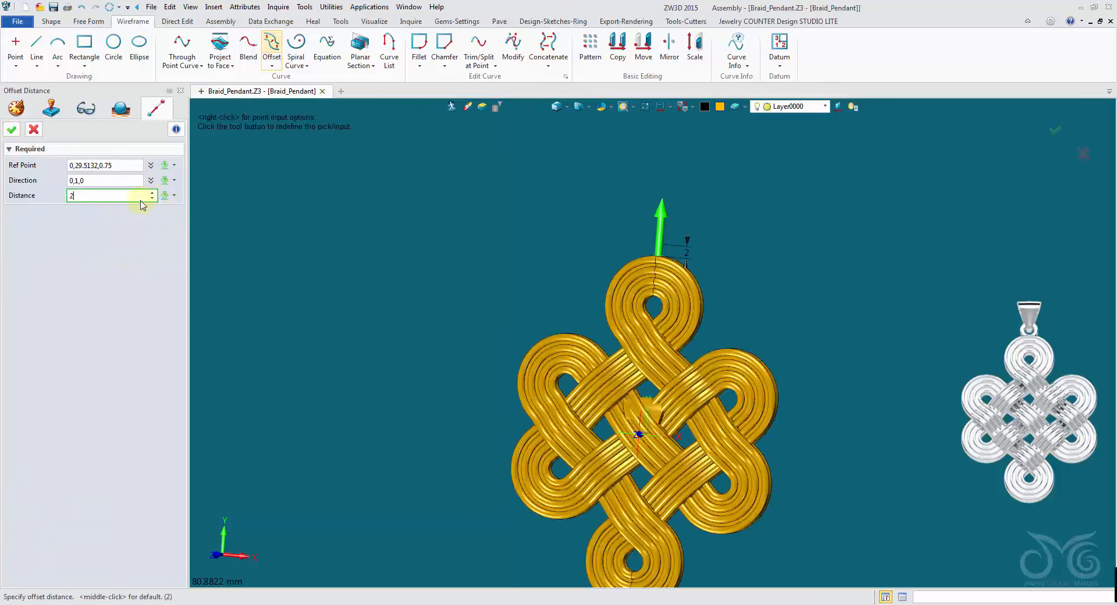
{"action": "left_click", "coordinate": [165, 198]}
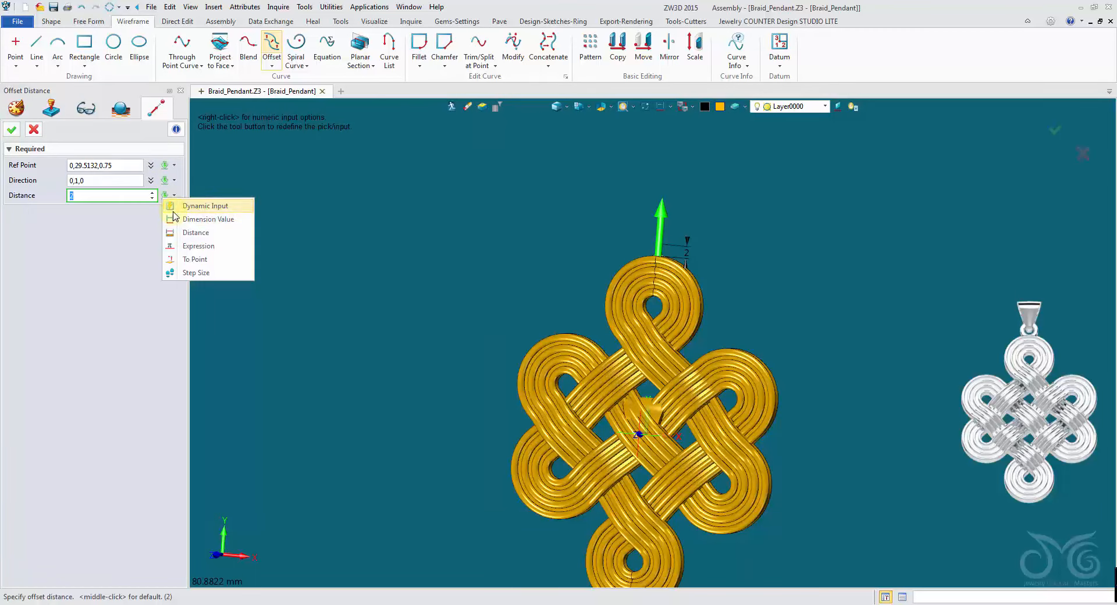
{"action": "left_click", "coordinate": [192, 246]}
{"action": "left_click", "coordinate": [236, 199]}
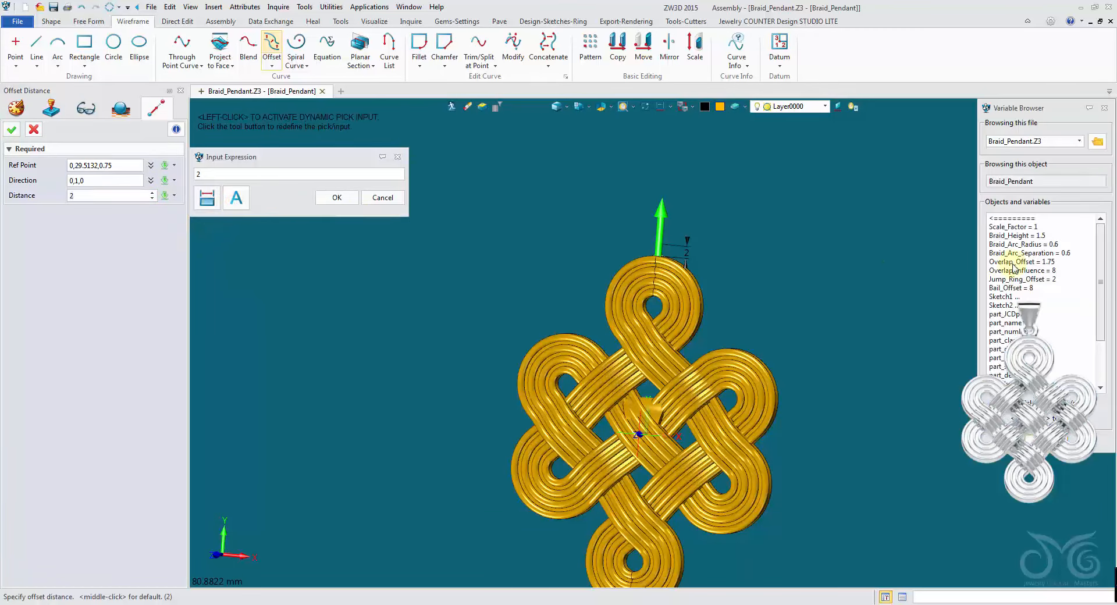
{"action": "double_click", "coordinate": [1057, 283]}
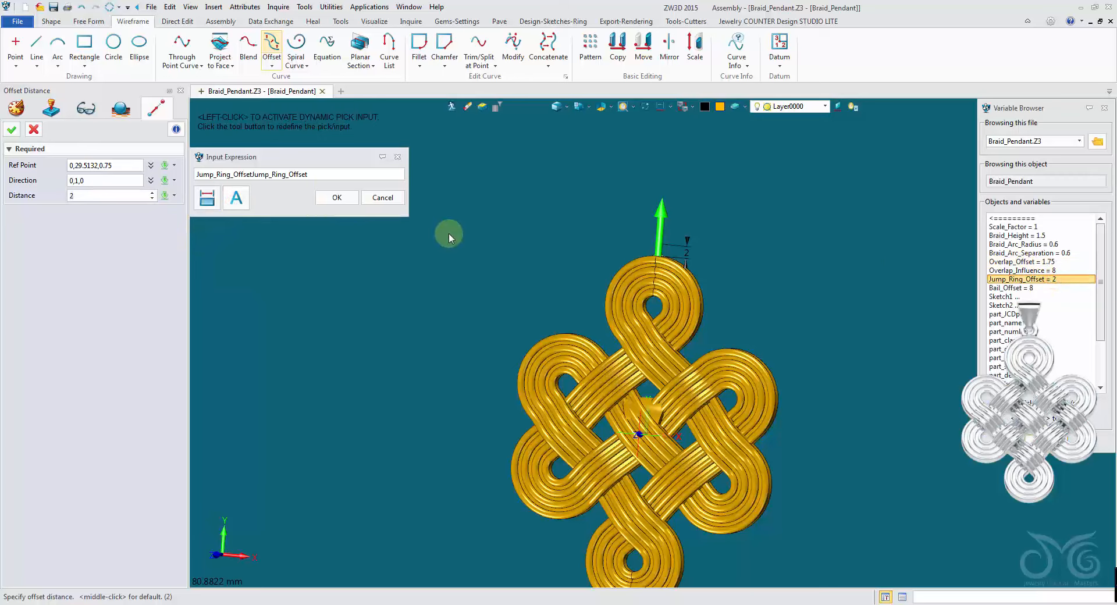
{"action": "left_click_drag", "start_coordinate": [323, 174], "coordinate": [252, 179]}
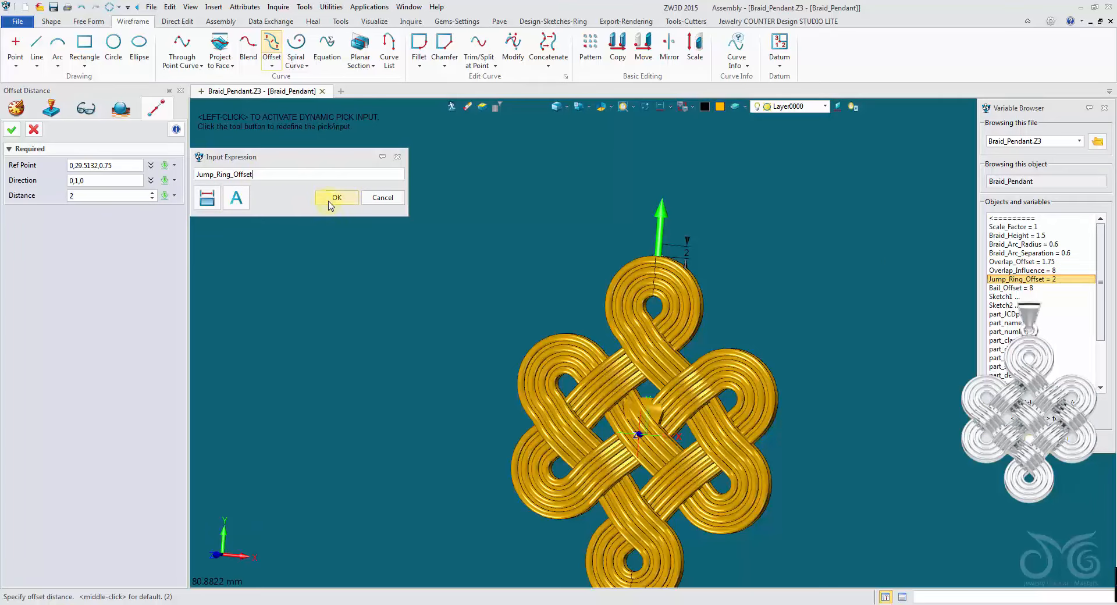
{"action": "left_click", "coordinate": [331, 199]}
{"action": "left_click", "coordinate": [13, 131]}
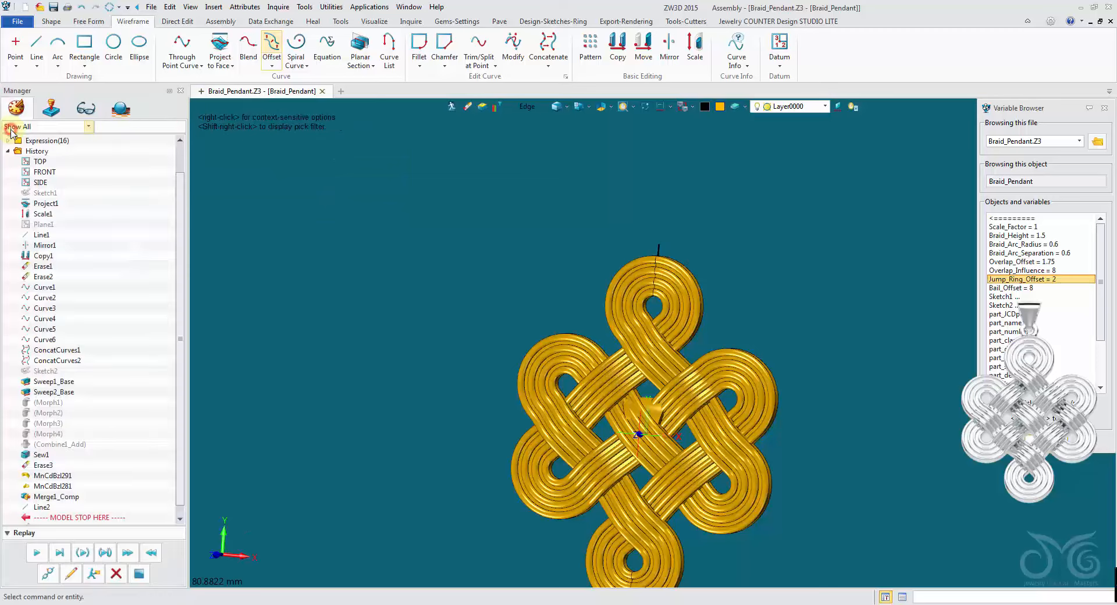
Start a two-point line at the midpoint of the upper loop's top edge, where the existing reference line begins
{"action": "middle_click_drag", "start_coordinate": [741, 225], "coordinate": [590, 245]}
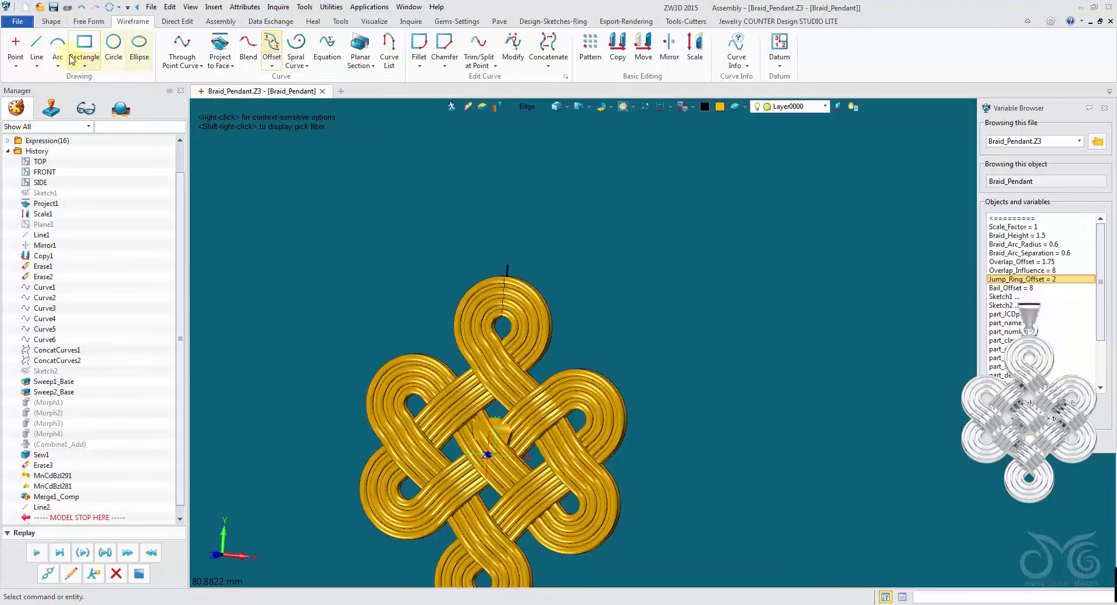
{"action": "left_click", "coordinate": [37, 44]}
{"action": "scroll", "coordinate": [532, 242], "scroll_direction": "up", "scroll_amount": 5}
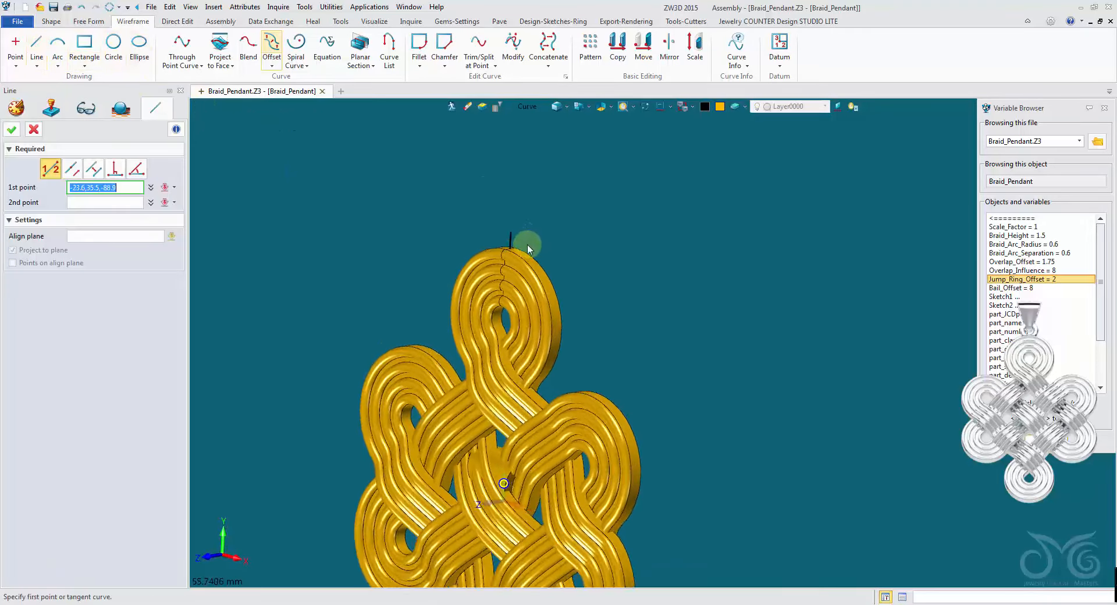
{"action": "scroll", "coordinate": [530, 250], "scroll_direction": "up", "scroll_amount": 3}
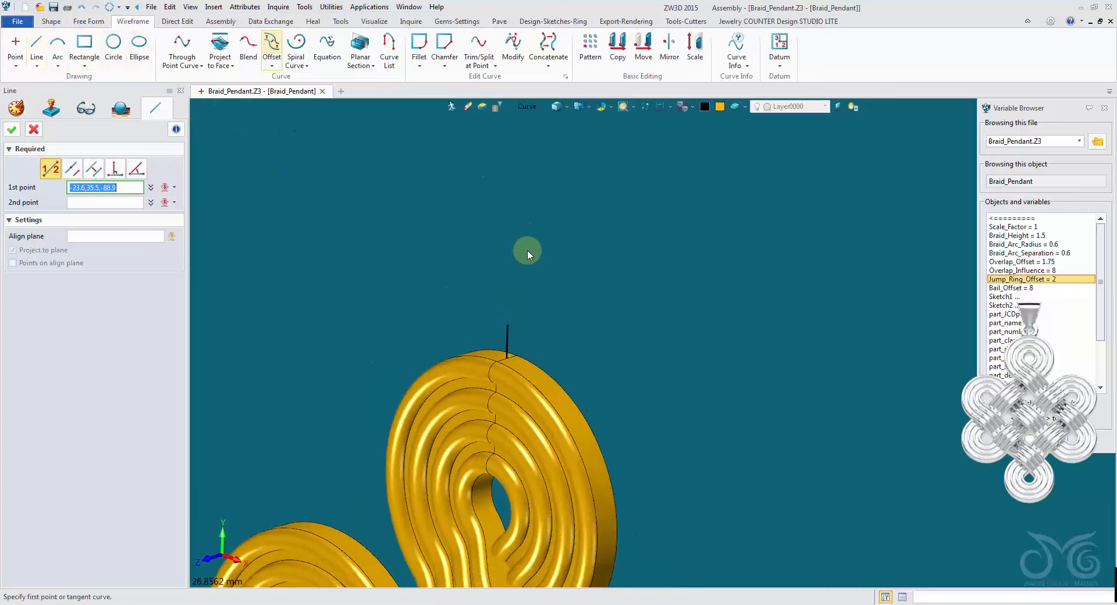
{"action": "left_click", "coordinate": [532, 106]}
{"action": "left_click", "coordinate": [563, 153]}
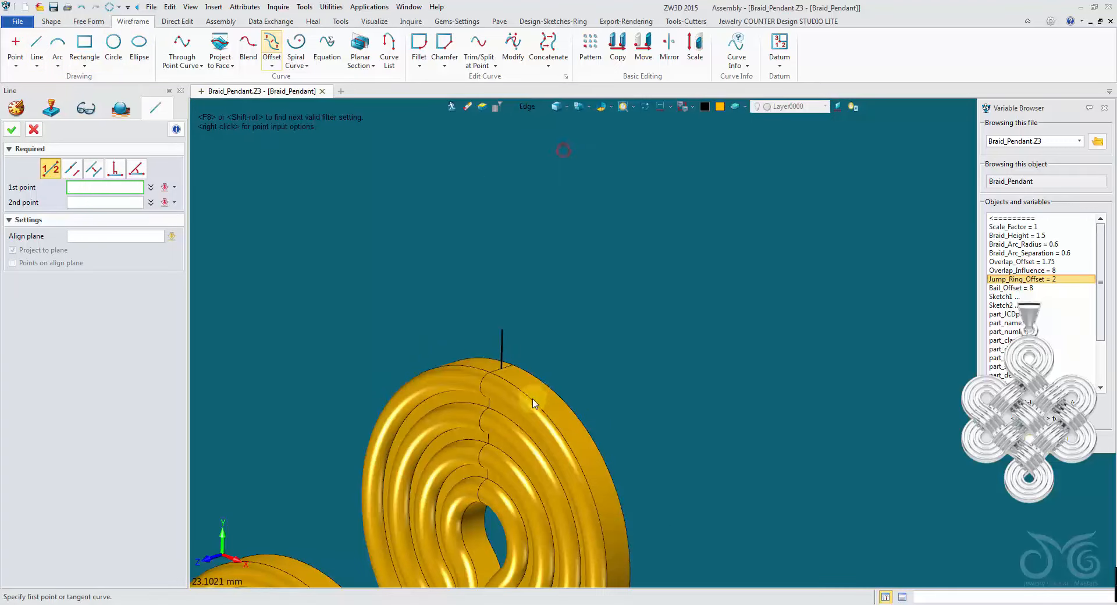
{"action": "left_click", "coordinate": [502, 375]}
{"action": "scroll", "coordinate": [504, 373], "scroll_direction": "up", "scroll_amount": 2}
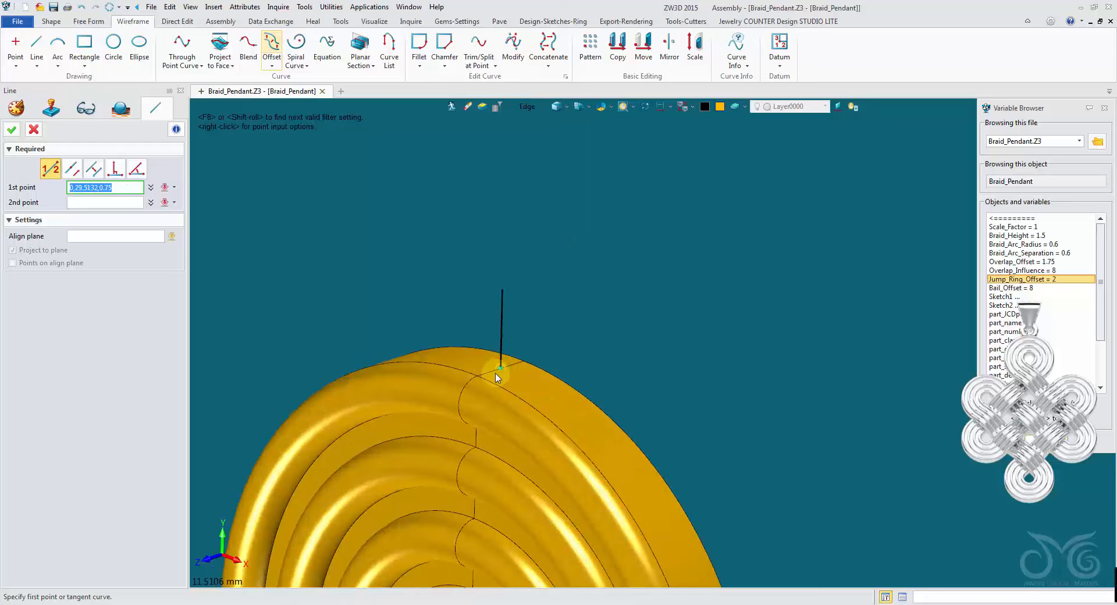
Define the line's end by an offset distance from its start point along positive Y, using the variable Bail_Offset, and finish it
{"action": "scroll", "coordinate": [504, 374], "scroll_direction": "down", "scroll_amount": 3}
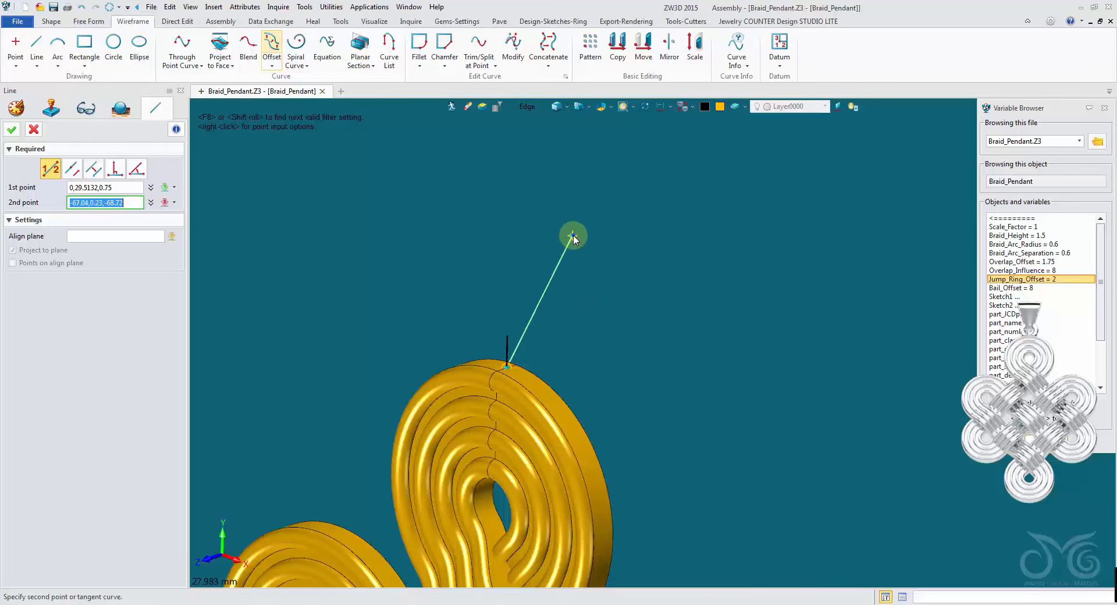
{"action": "right_click", "coordinate": [573, 237]}
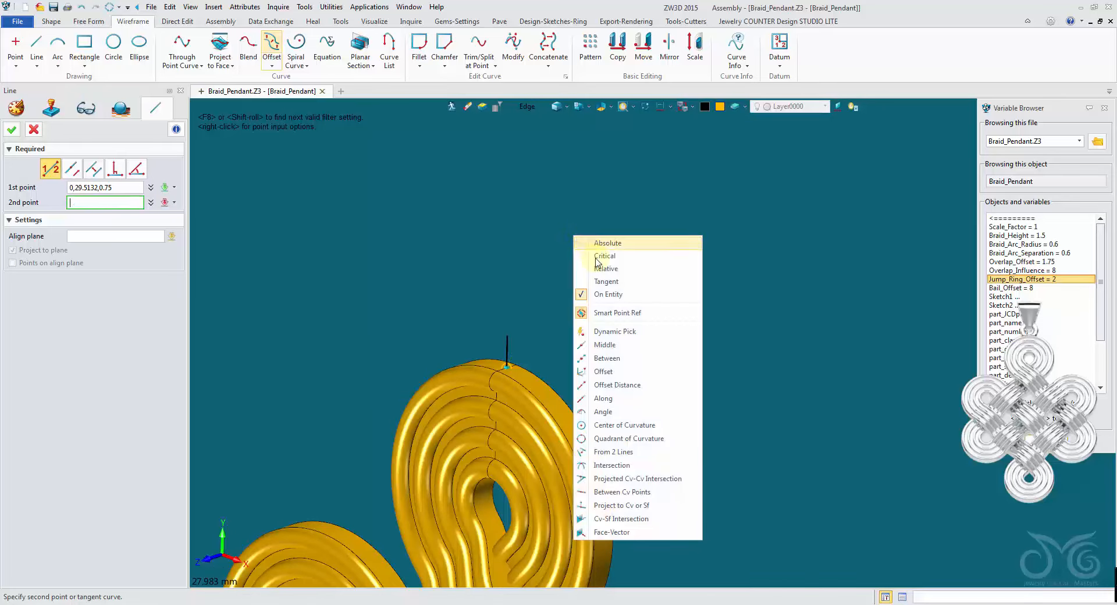
{"action": "left_click", "coordinate": [632, 385]}
{"action": "scroll", "coordinate": [550, 340], "scroll_direction": "up", "scroll_amount": 3}
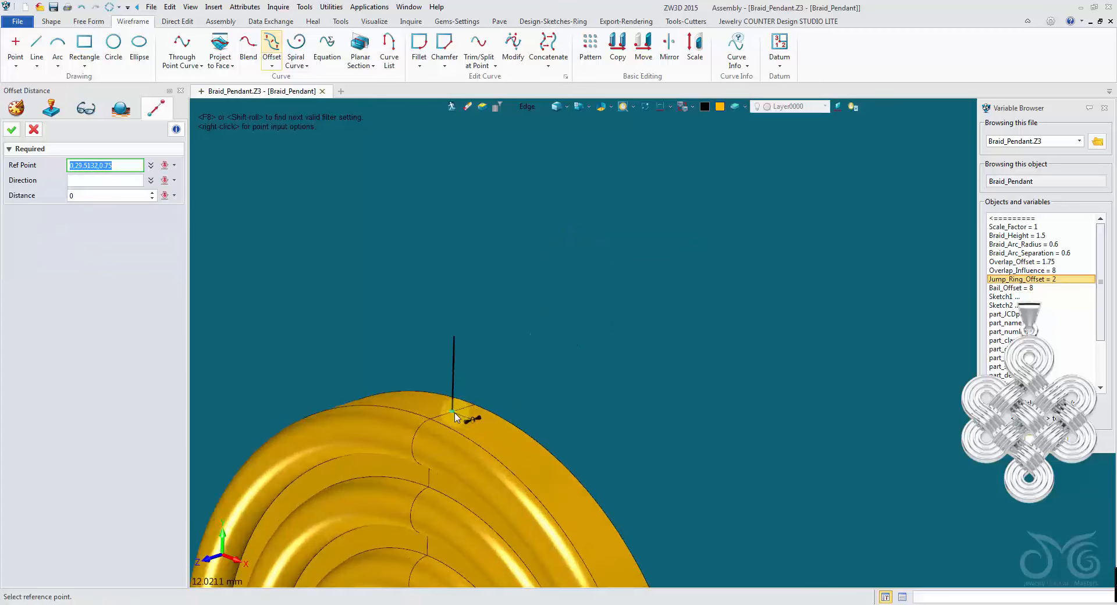
{"action": "left_click", "coordinate": [454, 412]}
{"action": "scroll", "coordinate": [546, 332], "scroll_direction": "down", "scroll_amount": 3}
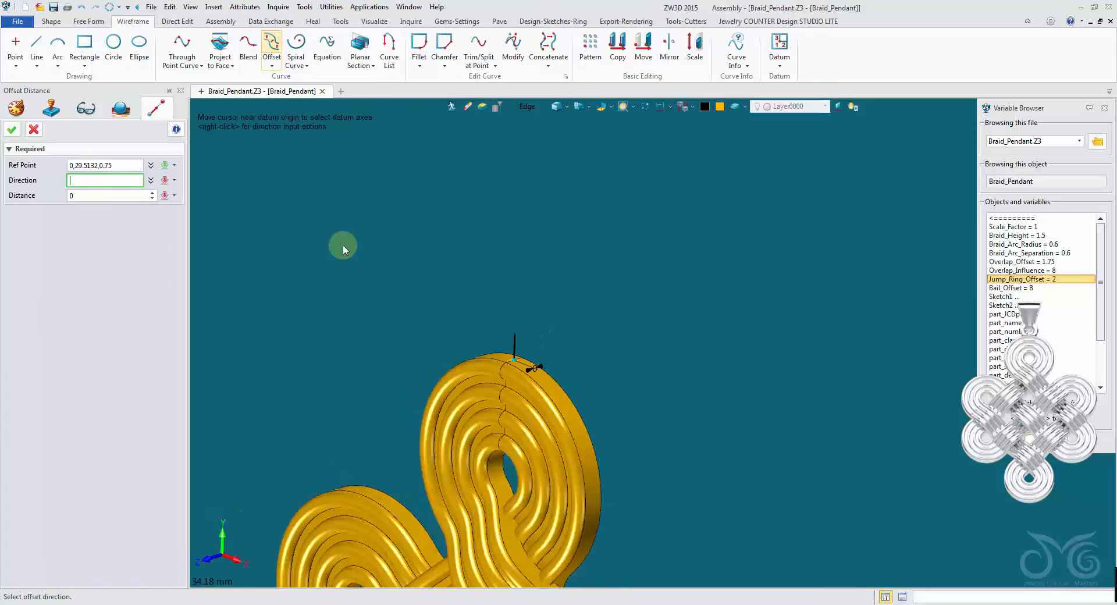
{"action": "left_click", "coordinate": [176, 182]}
{"action": "left_click", "coordinate": [202, 215]}
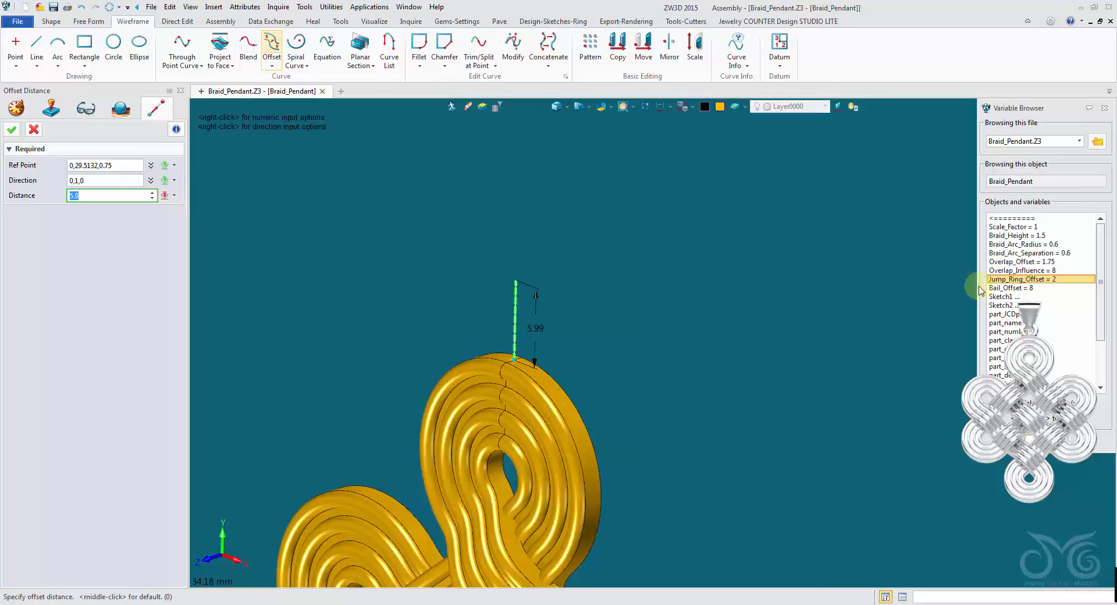
{"action": "double_click", "coordinate": [1003, 289]}
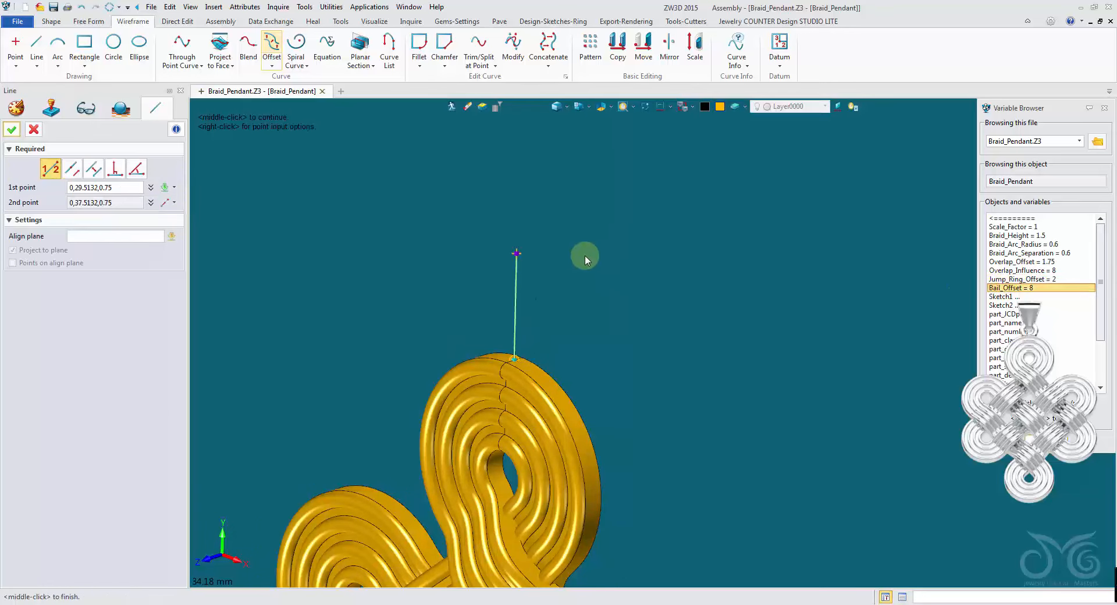
{"action": "scroll", "coordinate": [585, 255], "scroll_direction": "down", "scroll_amount": 2}
{"action": "left_click", "coordinate": [12, 132]}
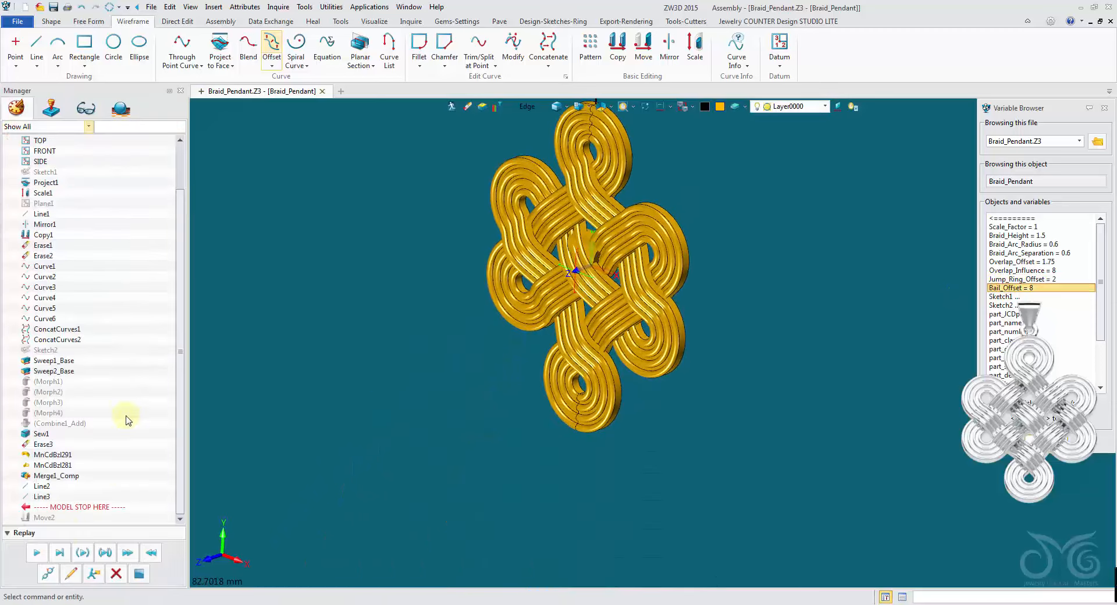
Replay the jump ring's move in the history and begin a point-to-point move of the bail from the datum origin
{"action": "left_click", "coordinate": [38, 554]}
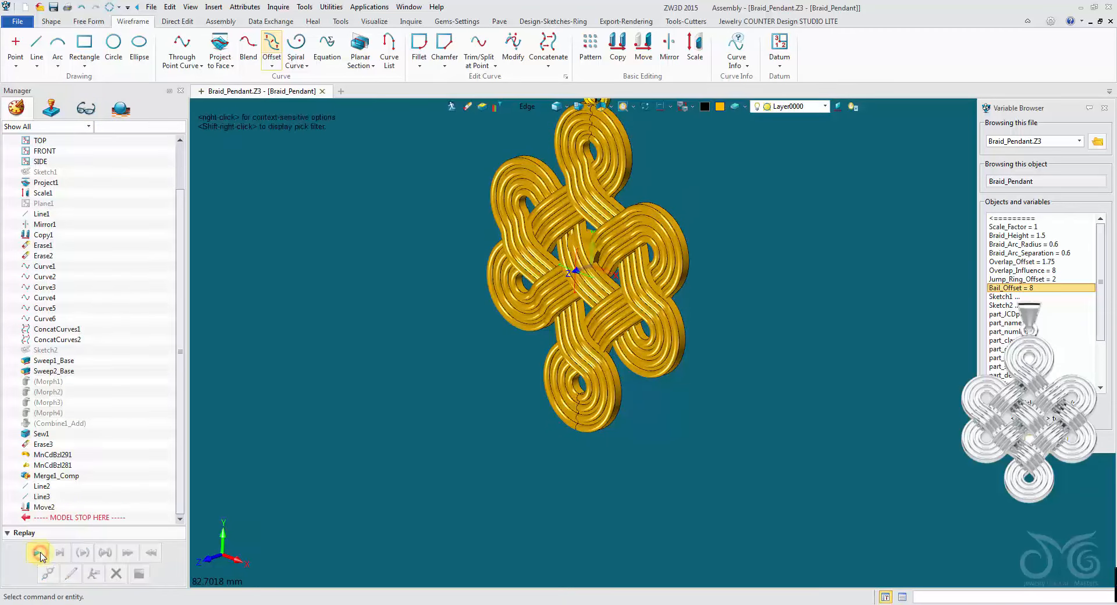
{"action": "left_click", "coordinate": [643, 47]}
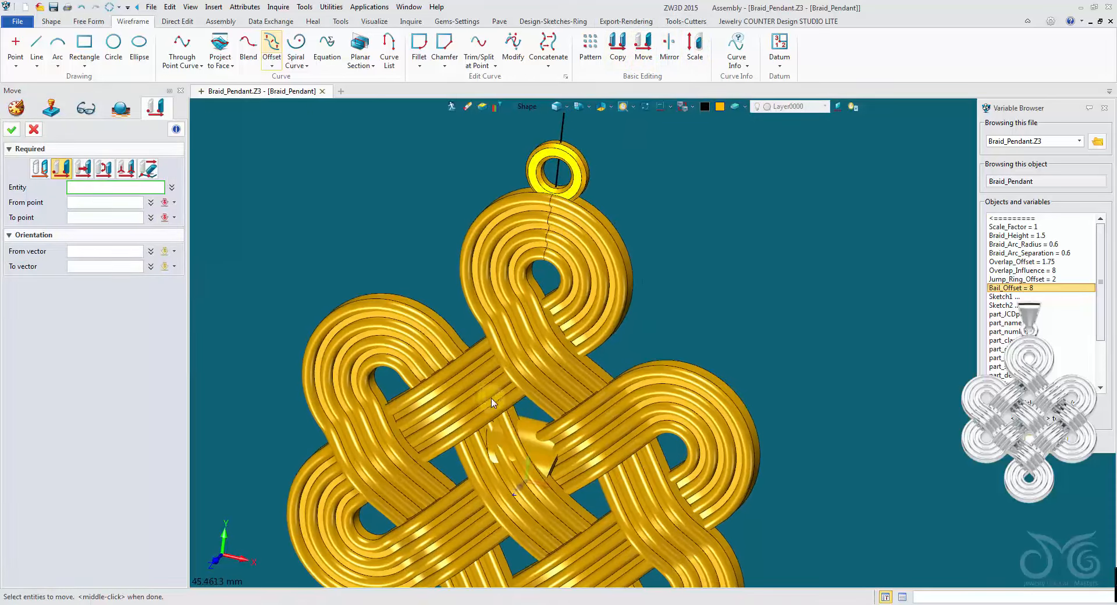
{"action": "left_click", "coordinate": [524, 431]}
{"action": "left_click", "coordinate": [557, 106]}
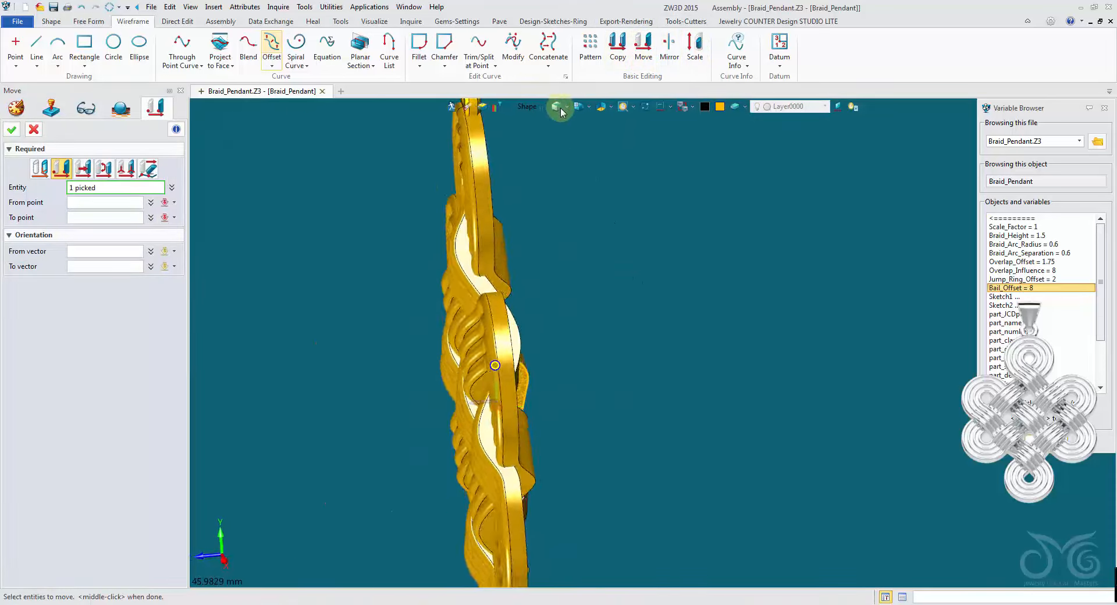
{"action": "left_click", "coordinate": [109, 201]}
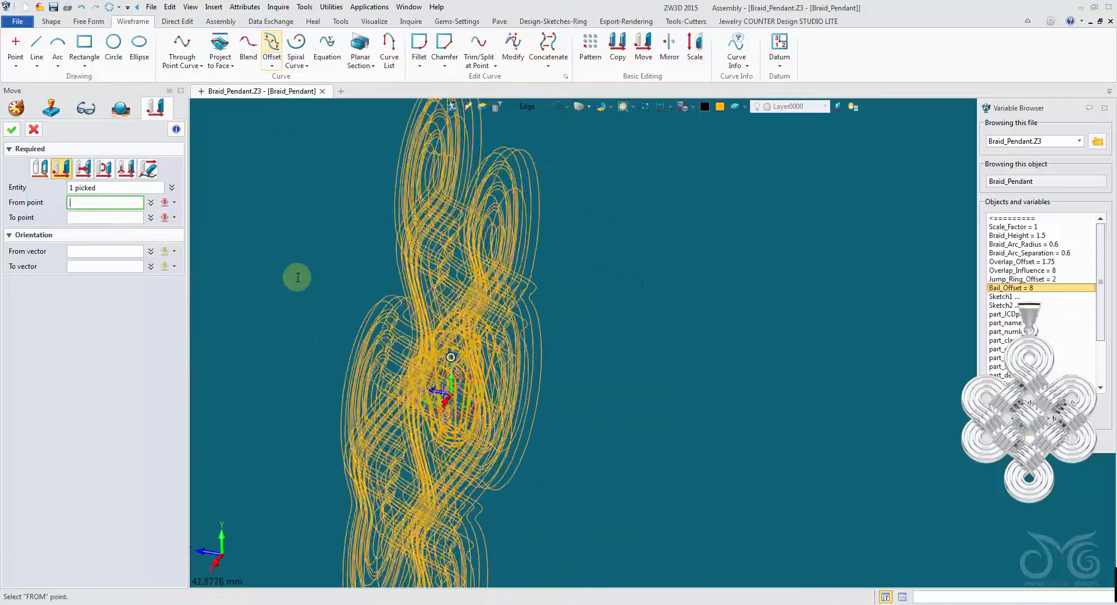
{"action": "left_click", "coordinate": [527, 104]}
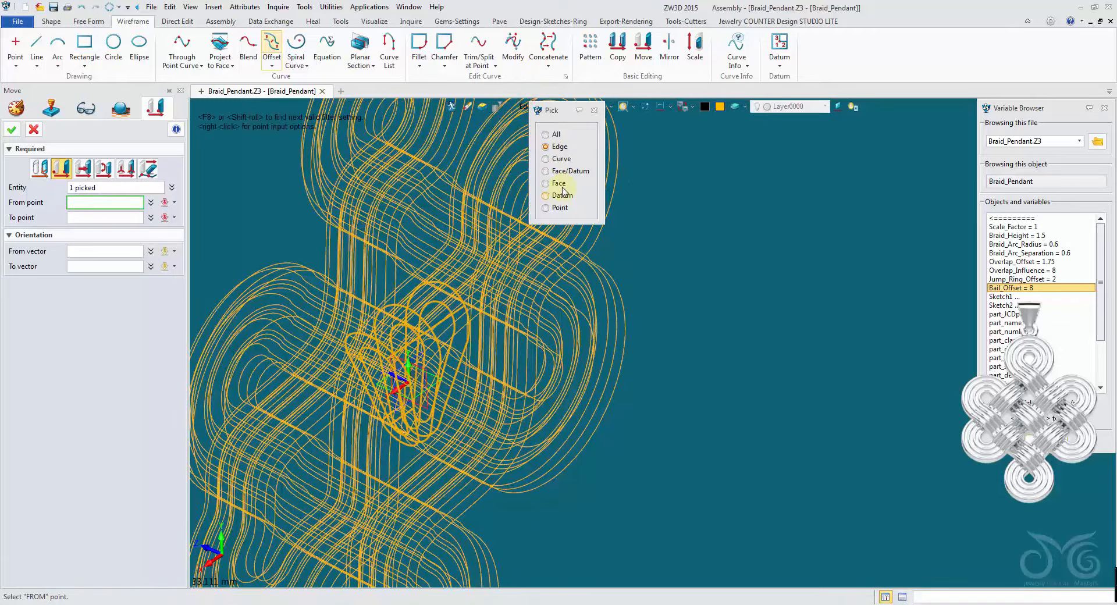
{"action": "left_click", "coordinate": [547, 196]}
{"action": "scroll", "coordinate": [400, 360], "scroll_direction": "up", "scroll_amount": 3}
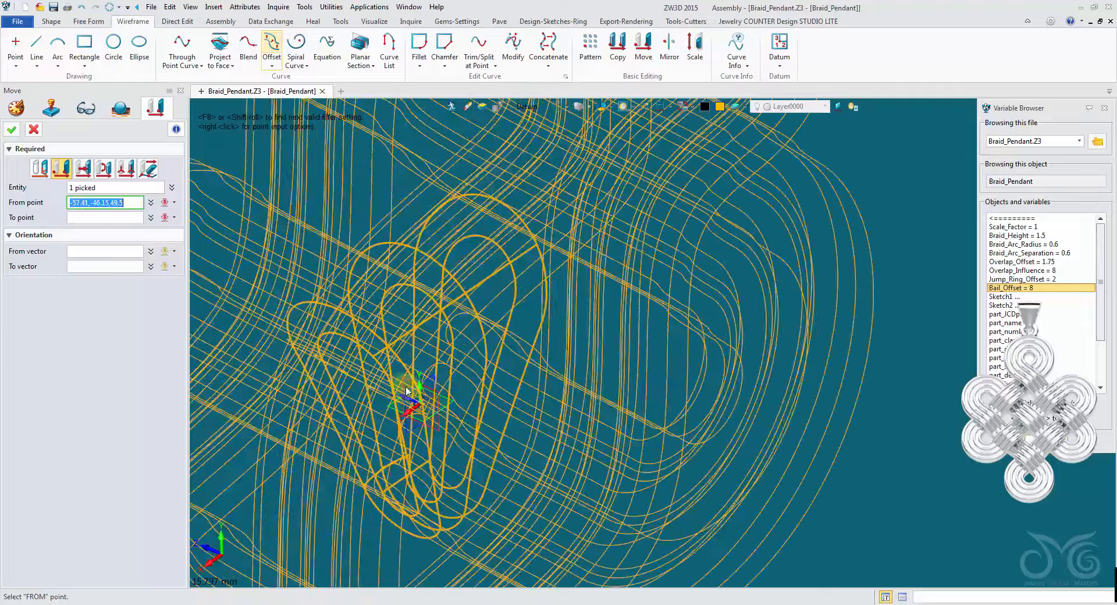
{"action": "left_click", "coordinate": [422, 403]}
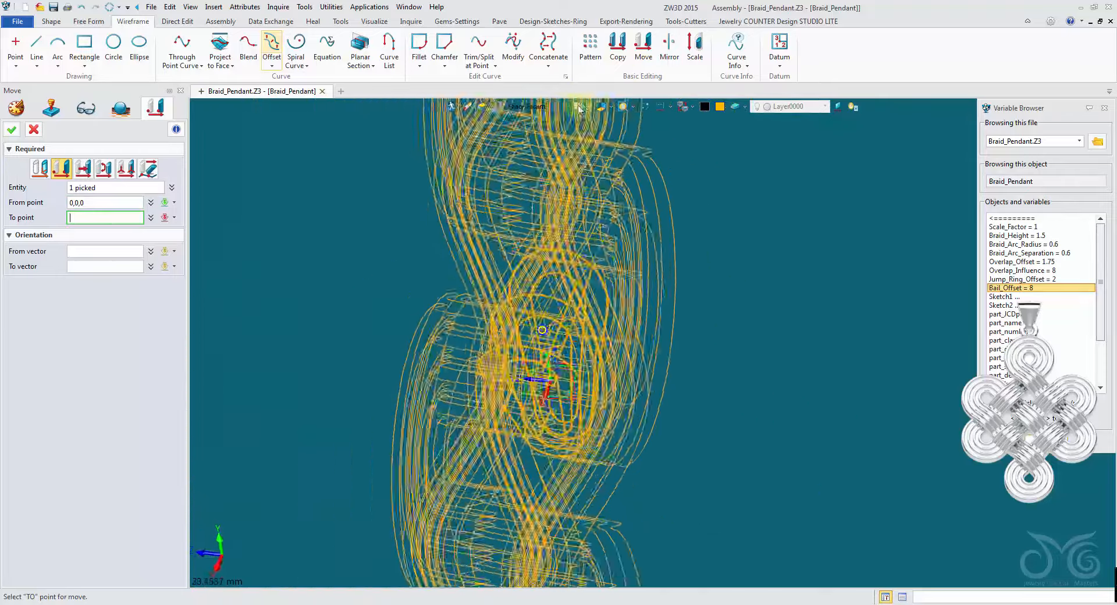
Restrict picking to curves and place the bail at the upper end of the new reference line, completing the move
{"action": "left_click", "coordinate": [557, 107]}
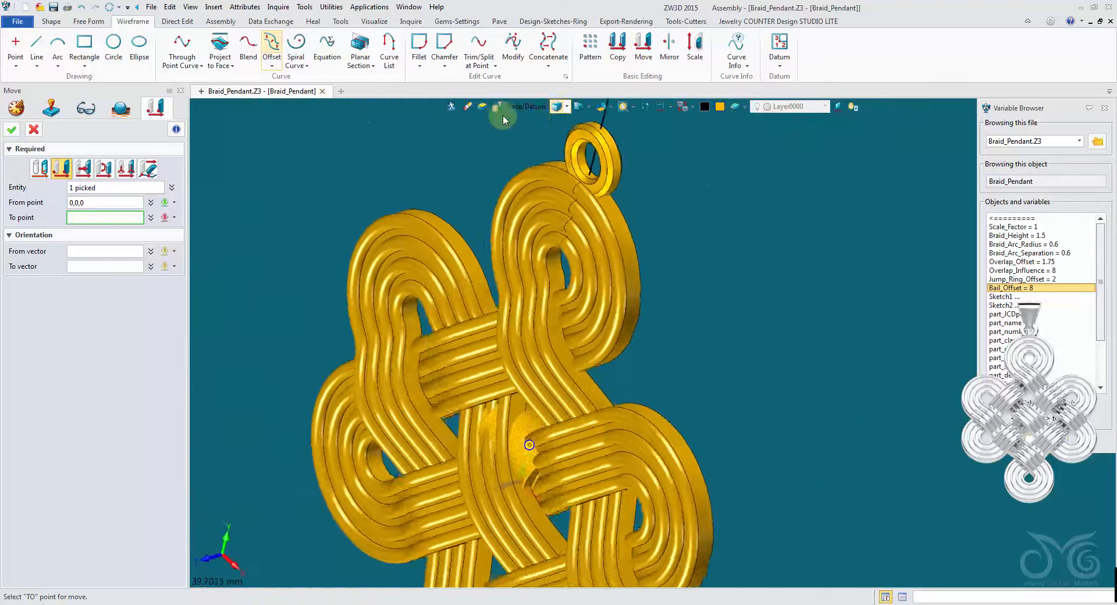
{"action": "left_click", "coordinate": [521, 107]}
{"action": "left_click", "coordinate": [551, 167]}
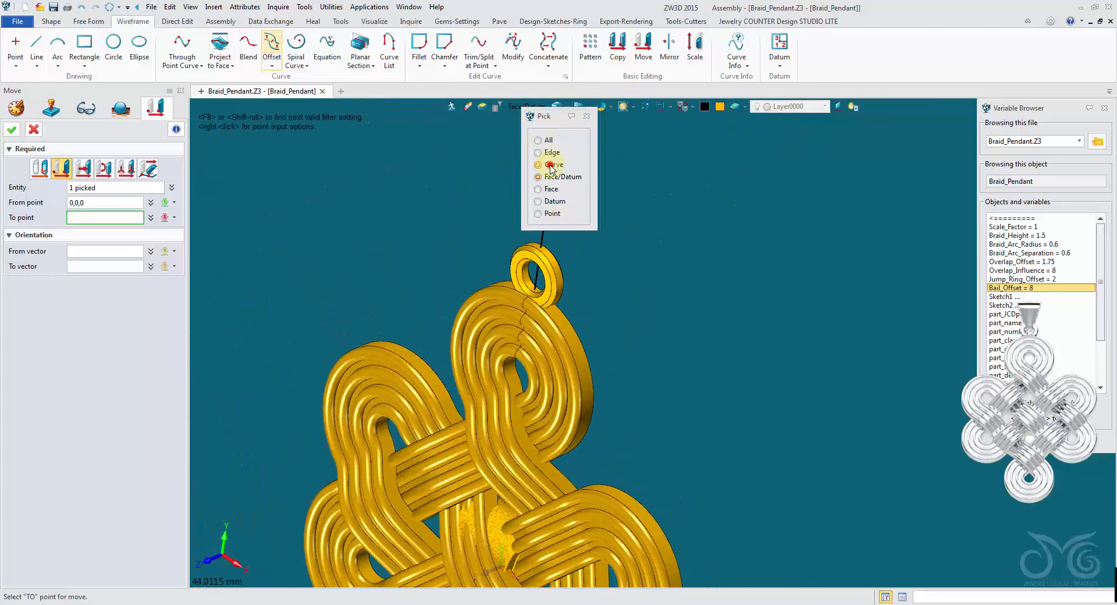
{"action": "left_click", "coordinate": [547, 224]}
{"action": "left_click", "coordinate": [547, 225]}
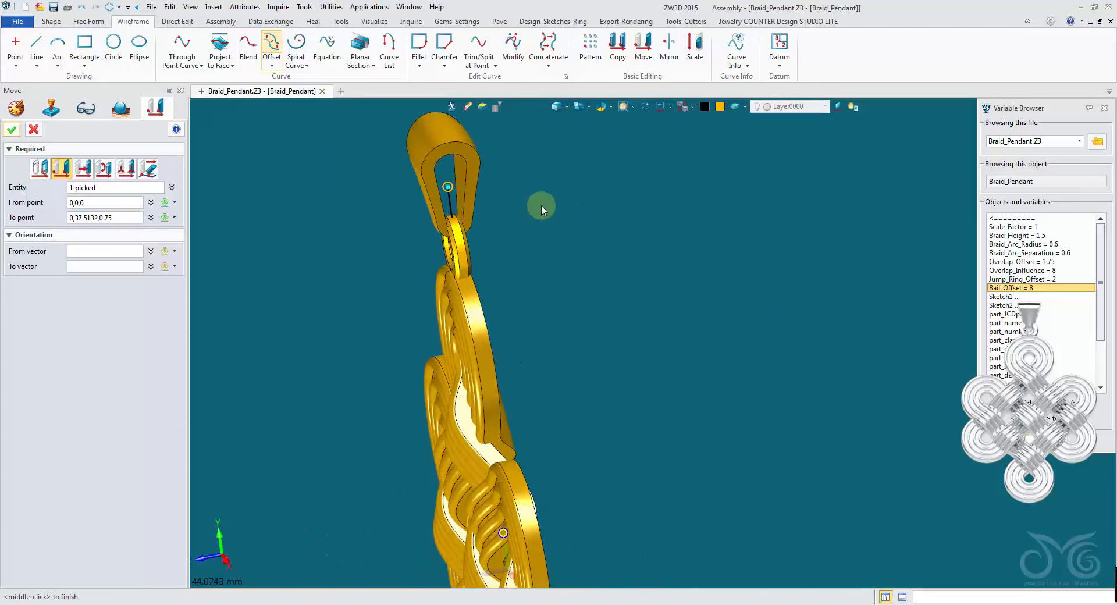
{"action": "left_click", "coordinate": [15, 130]}
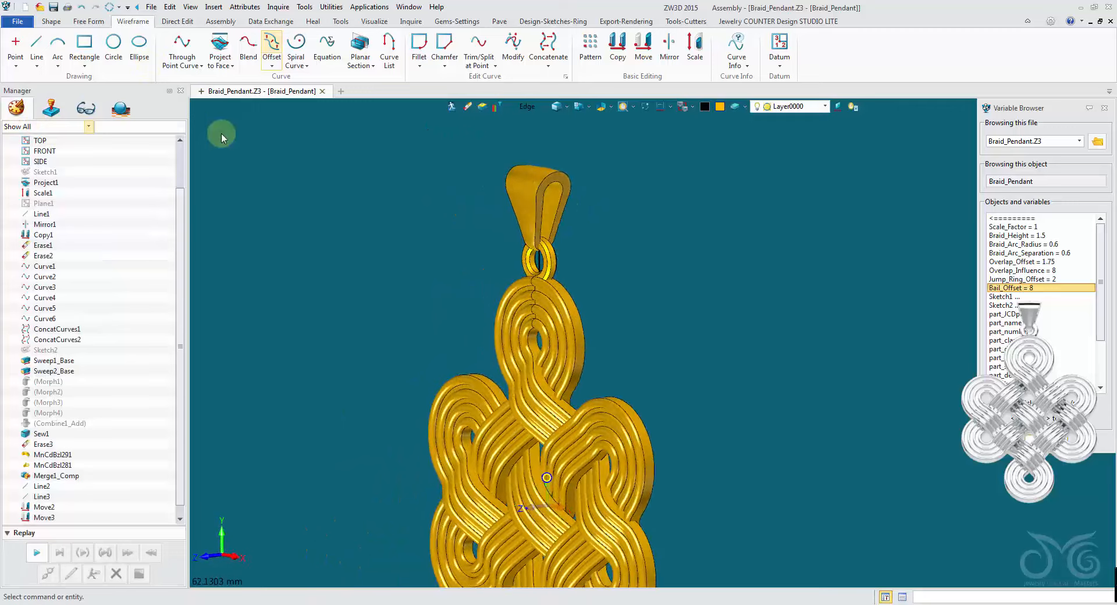
Add the variables Jump_Ring_Offset and Bail_Offset to the part's driving parameters
{"action": "left_click", "coordinate": [246, 7]}
{"action": "left_click", "coordinate": [251, 32]}
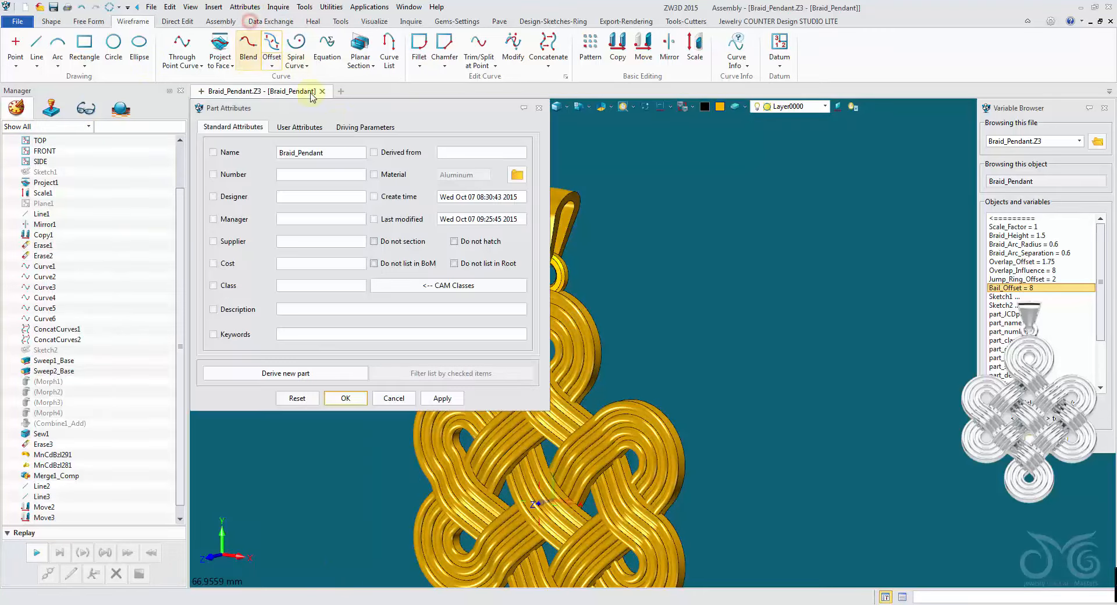
{"action": "left_click", "coordinate": [356, 127]}
{"action": "left_click_drag", "start_coordinate": [416, 114], "coordinate": [291, 67]}
{"action": "left_click", "coordinate": [162, 227]}
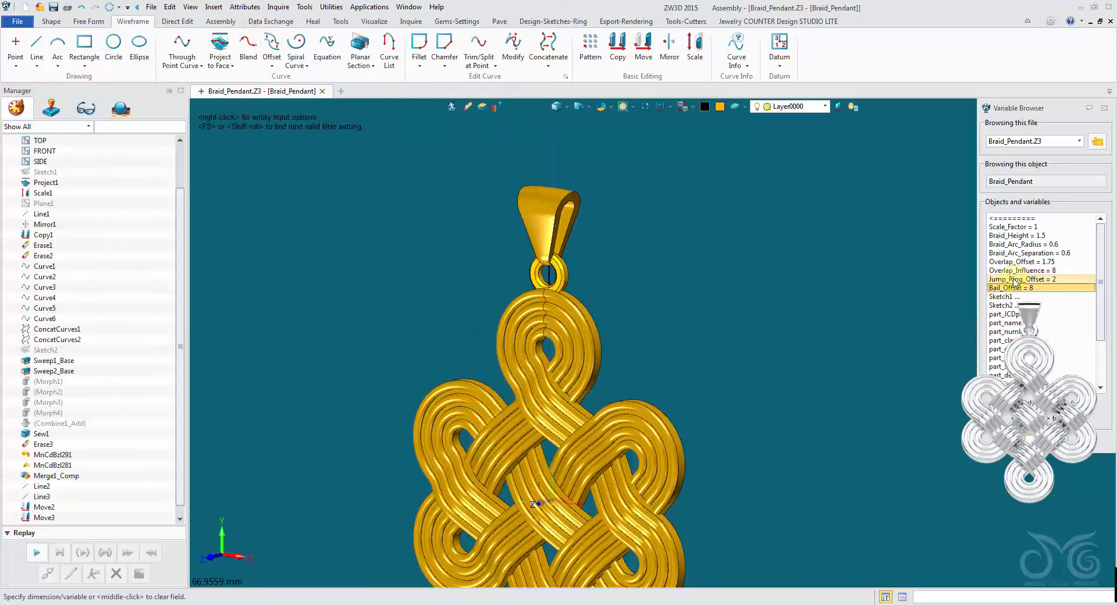
{"action": "left_click", "coordinate": [1007, 279]}
{"action": "left_click", "coordinate": [415, 279]}
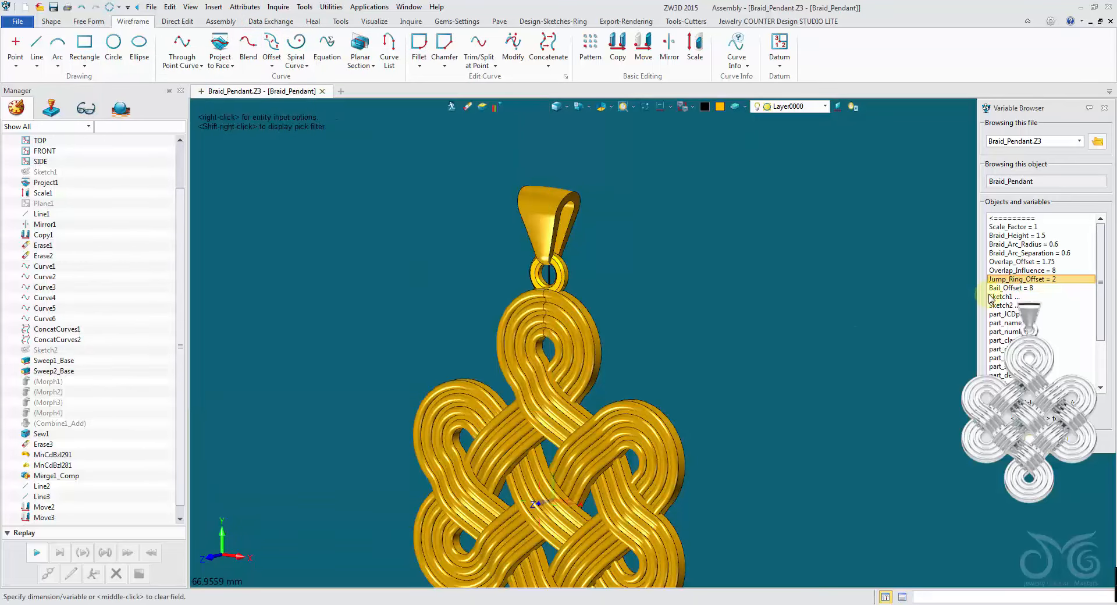
{"action": "left_click", "coordinate": [1013, 288]}
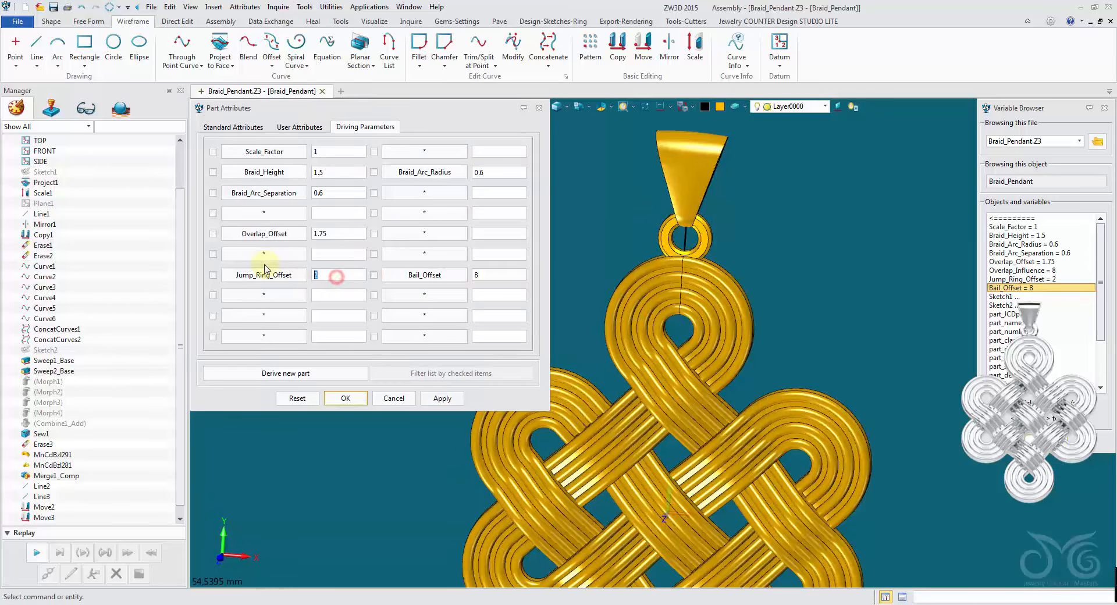
Set the Jump_Ring_Offset driving parameter to 1.75 and Bail_Offset to 6.5, applying each change
{"action": "left_click", "coordinate": [443, 398]}
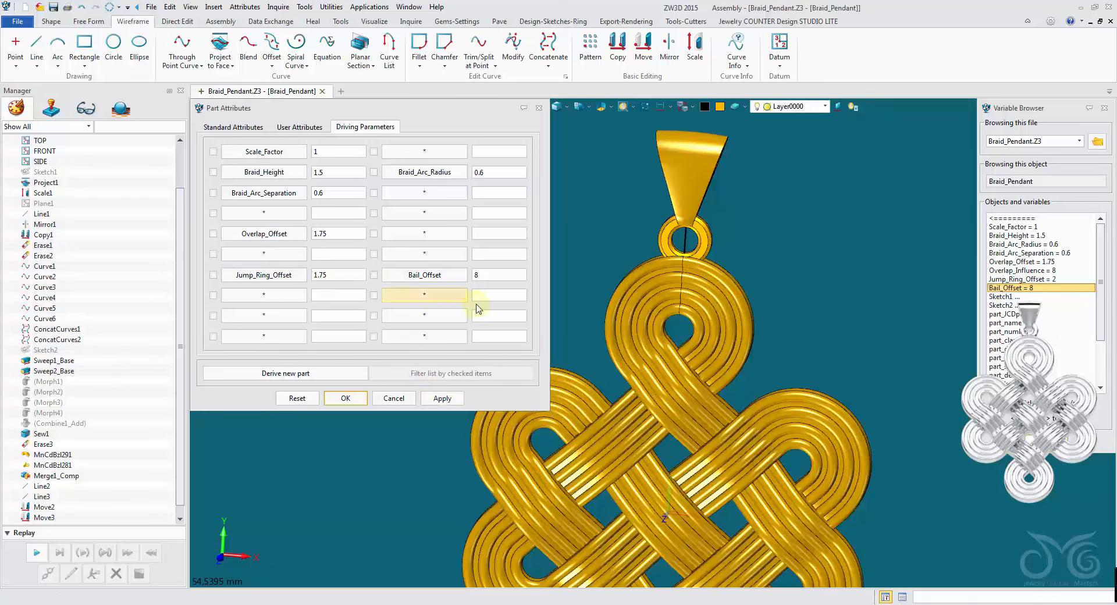
{"action": "left_click", "coordinate": [508, 274]}
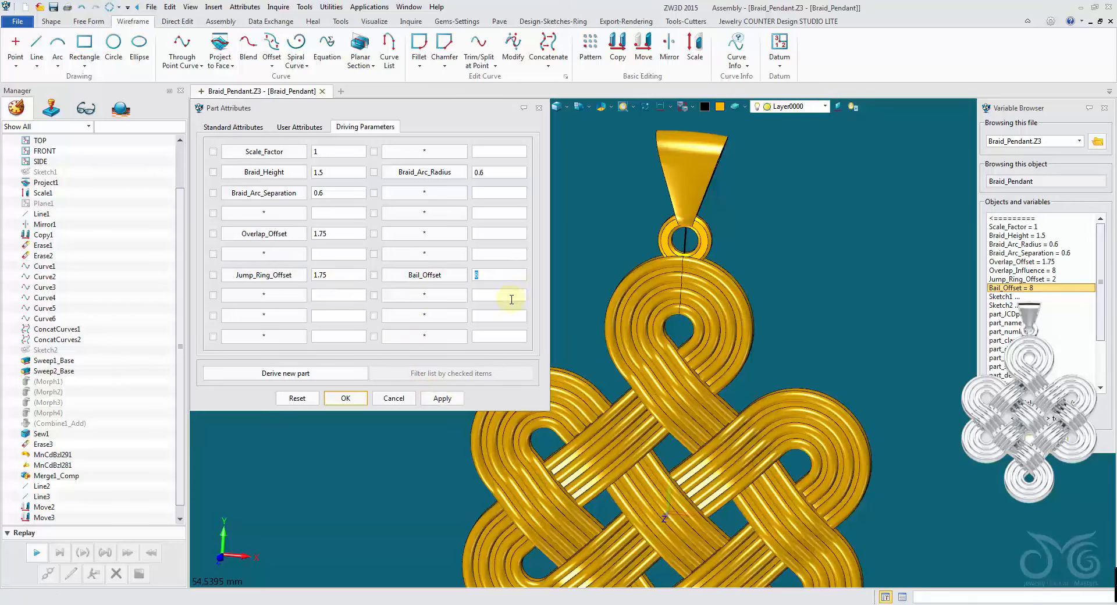
{"action": "left_click", "coordinate": [442, 399]}
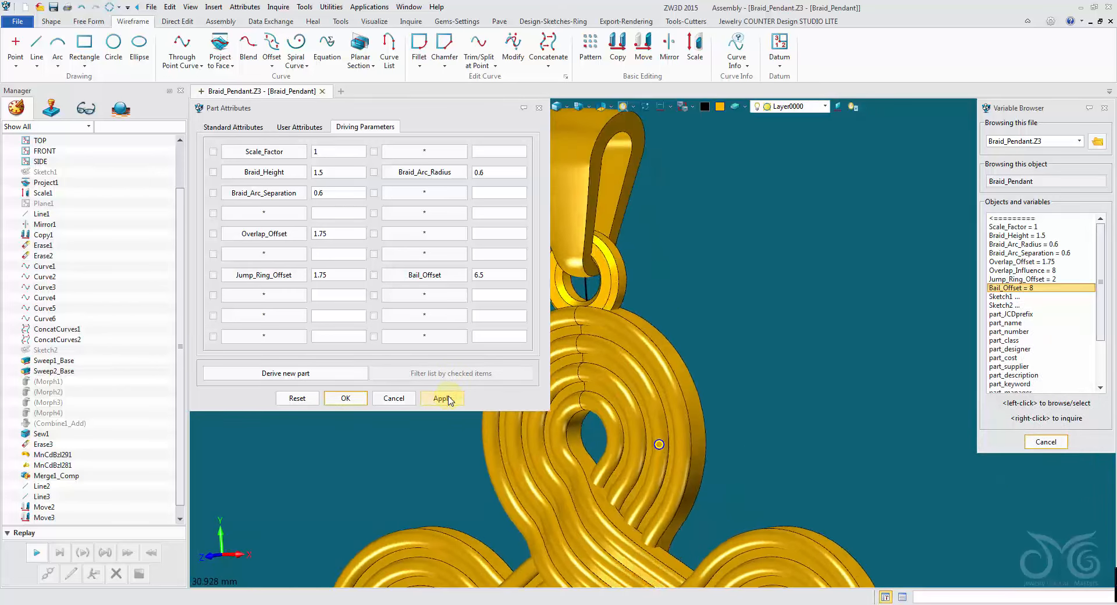
Set the Bail_Offset driving parameter to 6, apply it and close the part attributes
{"action": "double_click", "coordinate": [504, 275]}
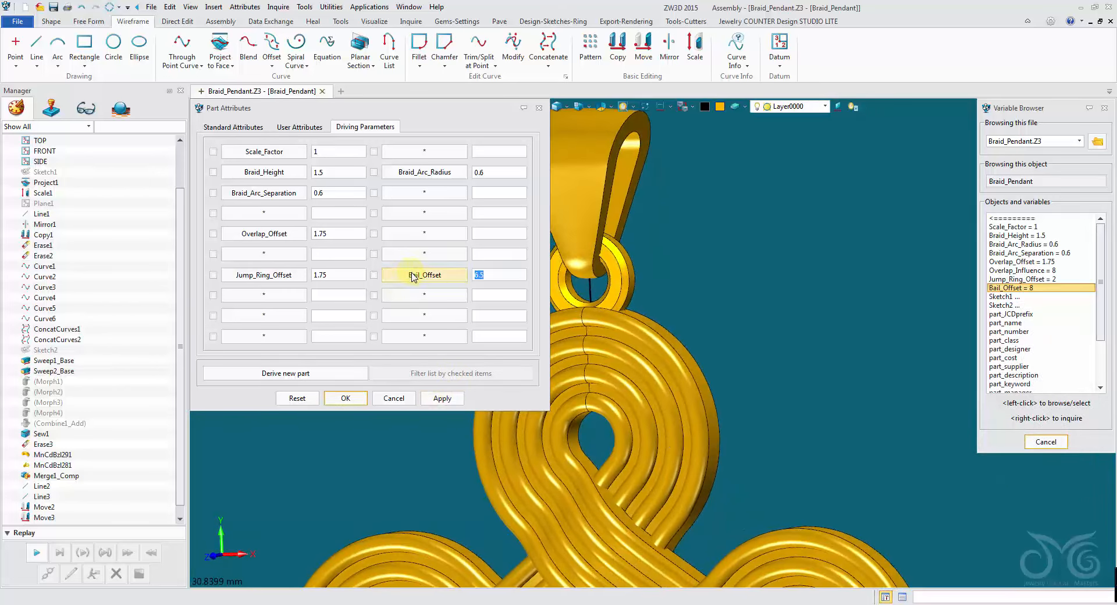
{"action": "type", "text": "6"}
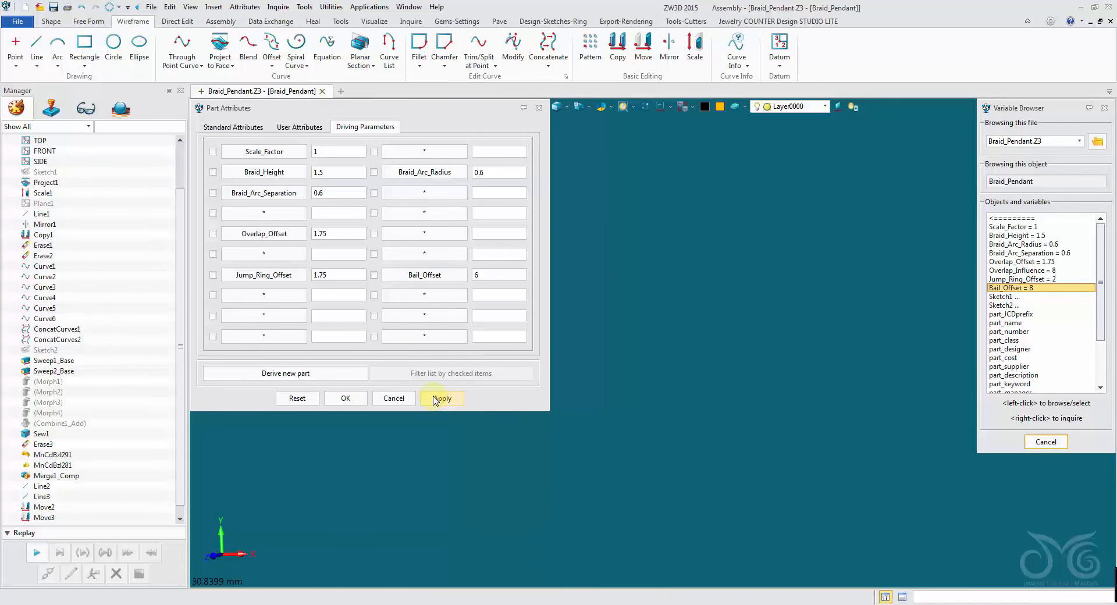
{"action": "left_click", "coordinate": [357, 398]}
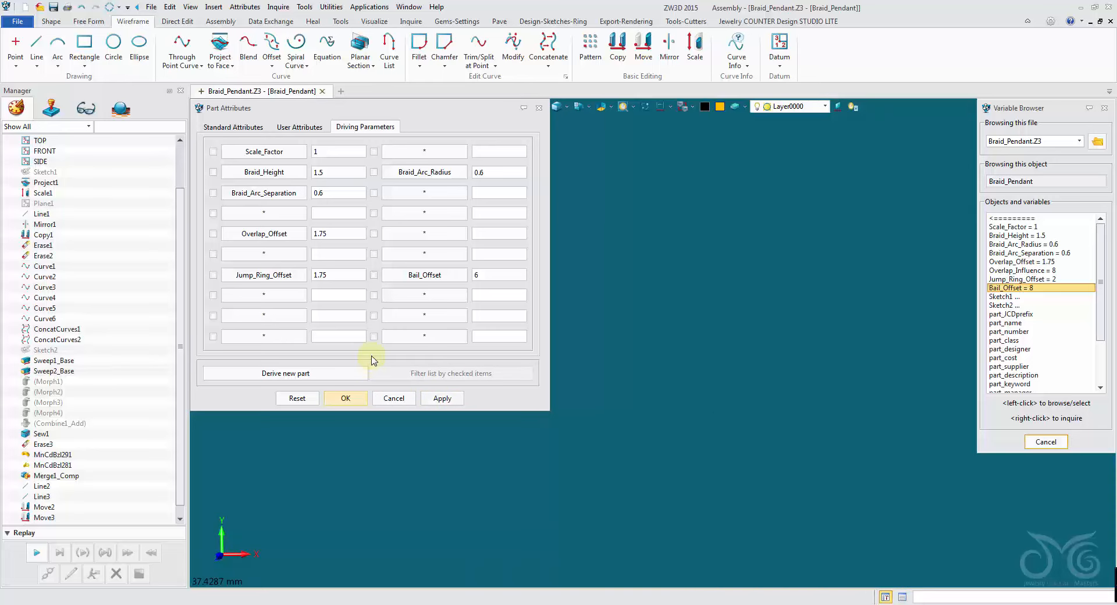
Erase the leftover reference curves from the pendant and save the file
{"action": "scroll", "coordinate": [600, 176], "scroll_direction": "down", "scroll_amount": 3}
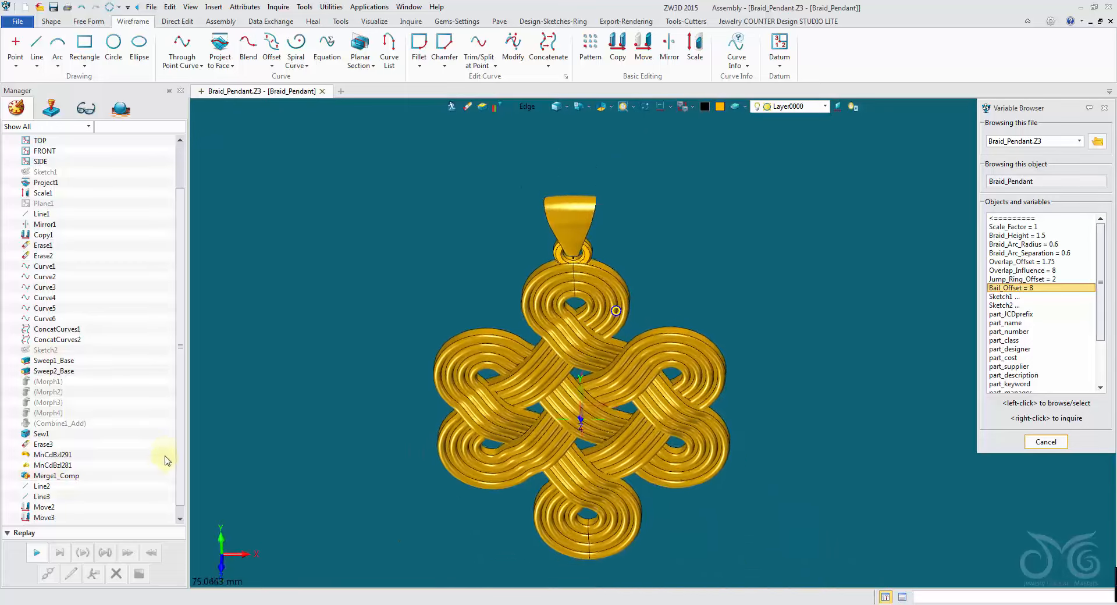
{"action": "left_click", "coordinate": [468, 107]}
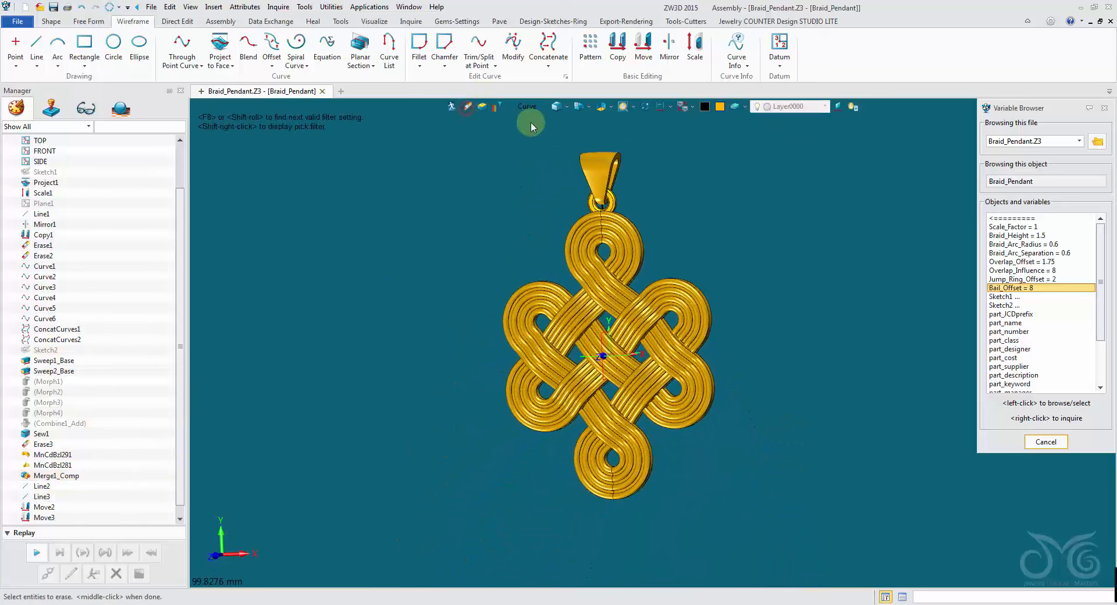
{"action": "middle_click", "coordinate": [783, 326]}
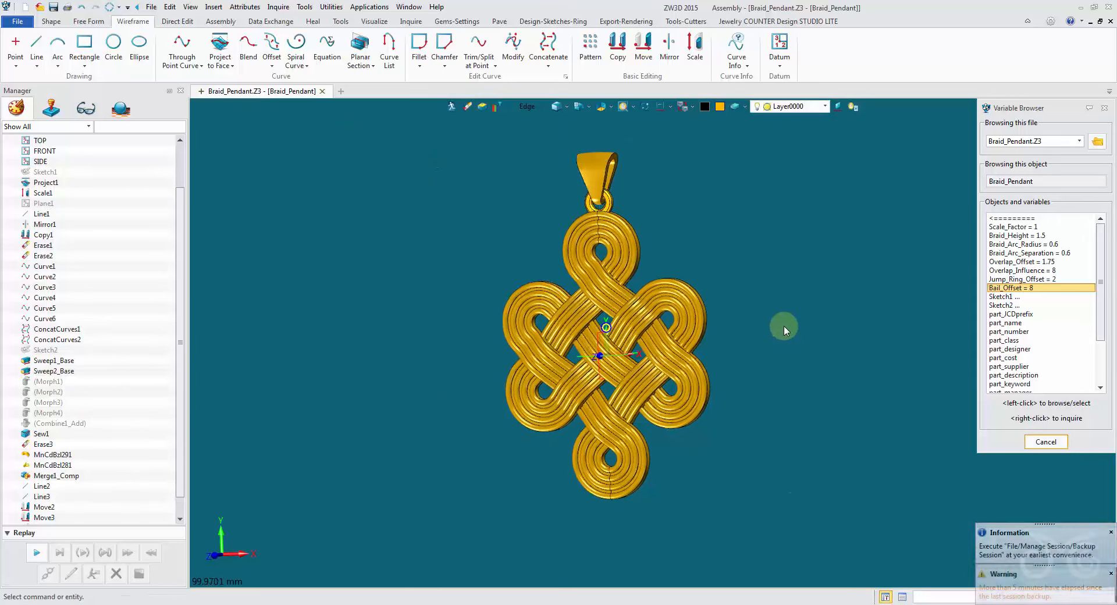
{"action": "middle_click_drag", "start_coordinate": [788, 318], "coordinate": [760, 302]}
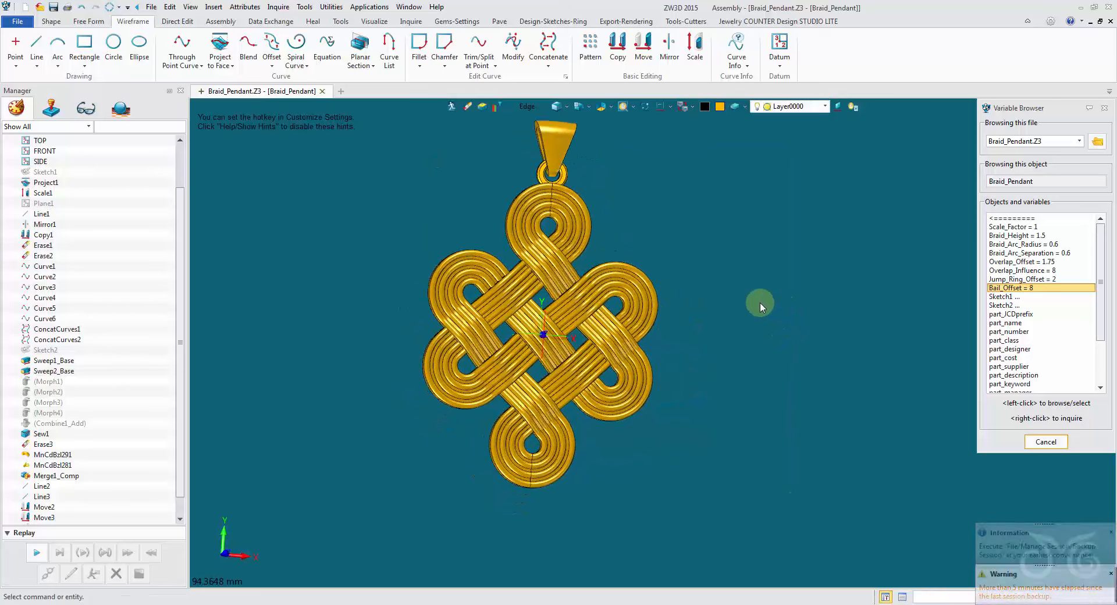
{"action": "left_click", "coordinate": [54, 8]}
Try a Scale_Factor of 1.5 in the part's driving parameters, apply it and undo the scaling
{"action": "left_click", "coordinate": [245, 7]}
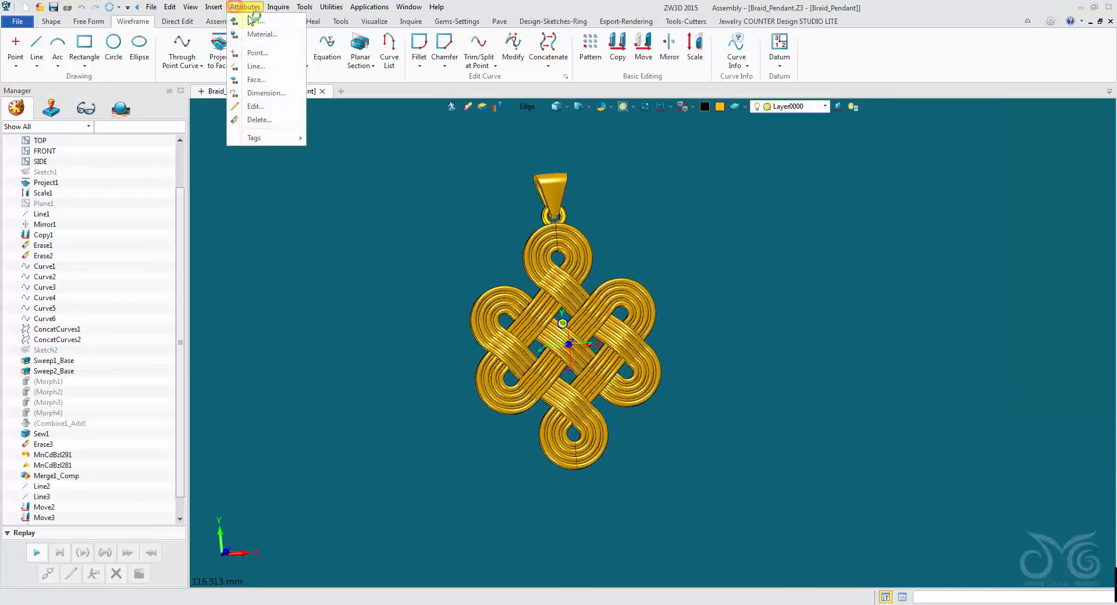
{"action": "left_click", "coordinate": [254, 22]}
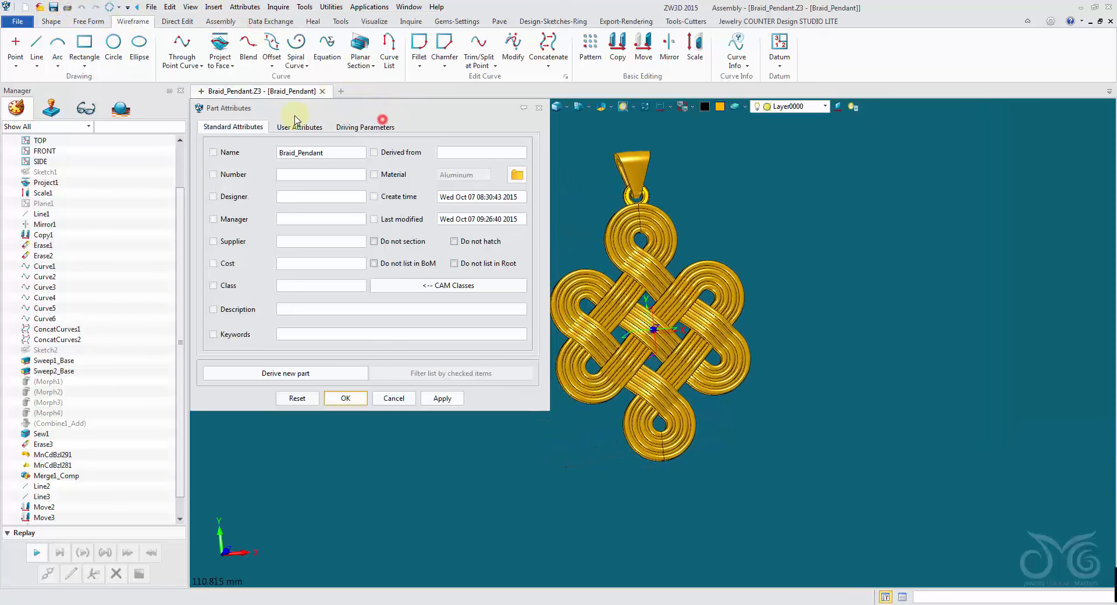
{"action": "left_click_drag", "start_coordinate": [329, 111], "coordinate": [235, 103]}
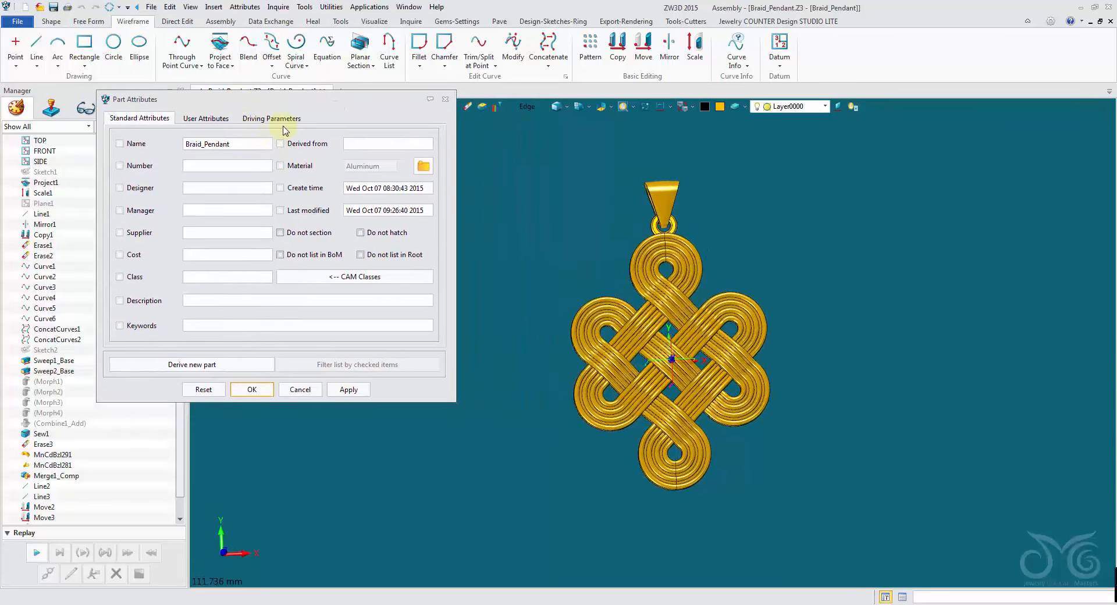
{"action": "left_click", "coordinate": [283, 119]}
{"action": "double_click", "coordinate": [249, 141]}
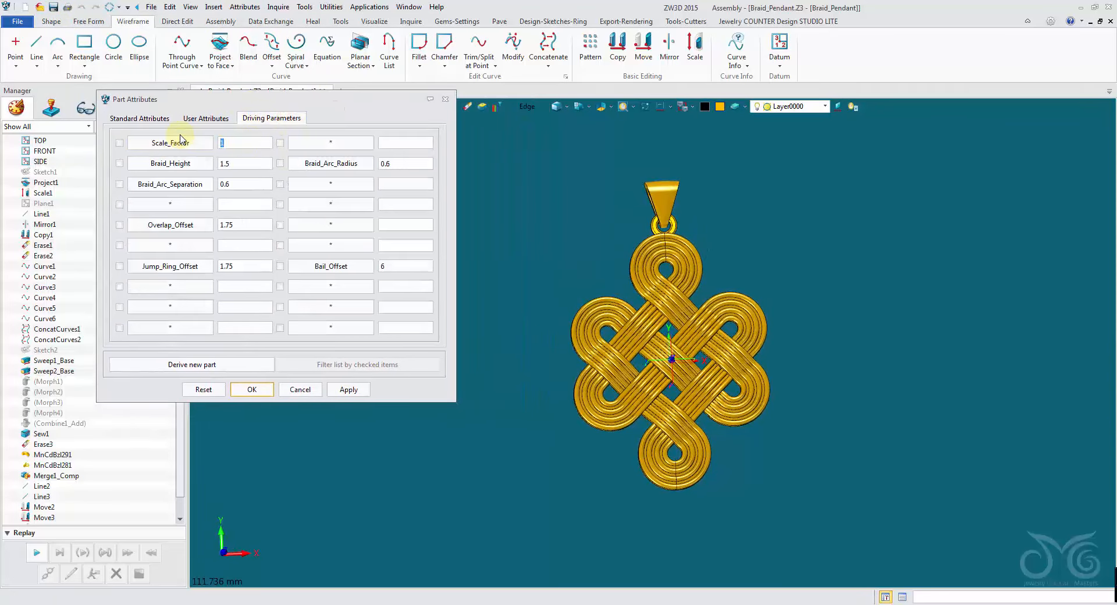
{"action": "type", "text": "1.5"}
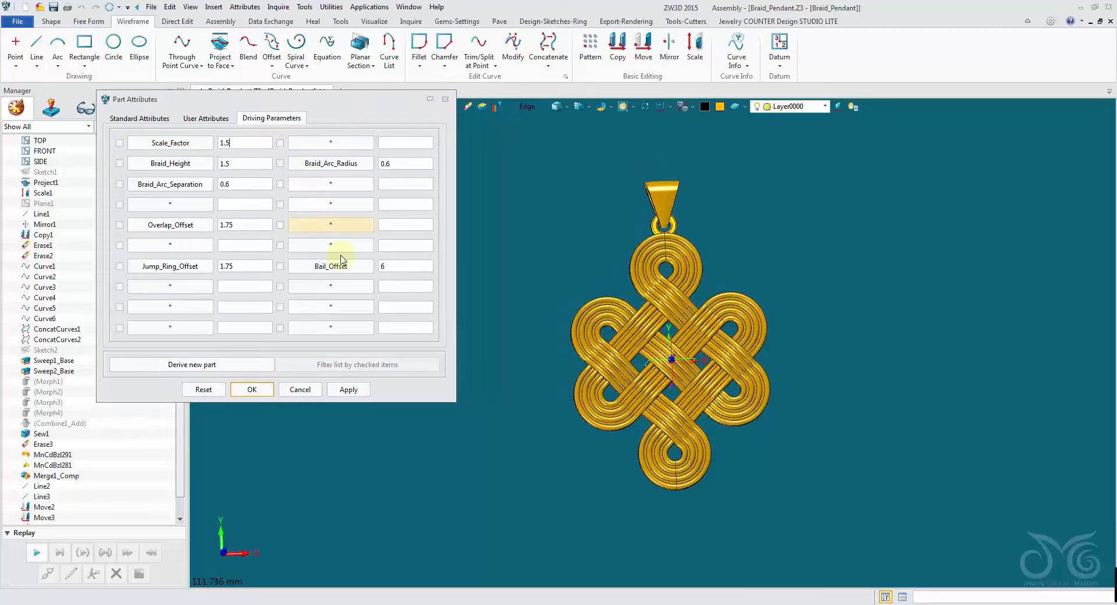
{"action": "left_click", "coordinate": [349, 389]}
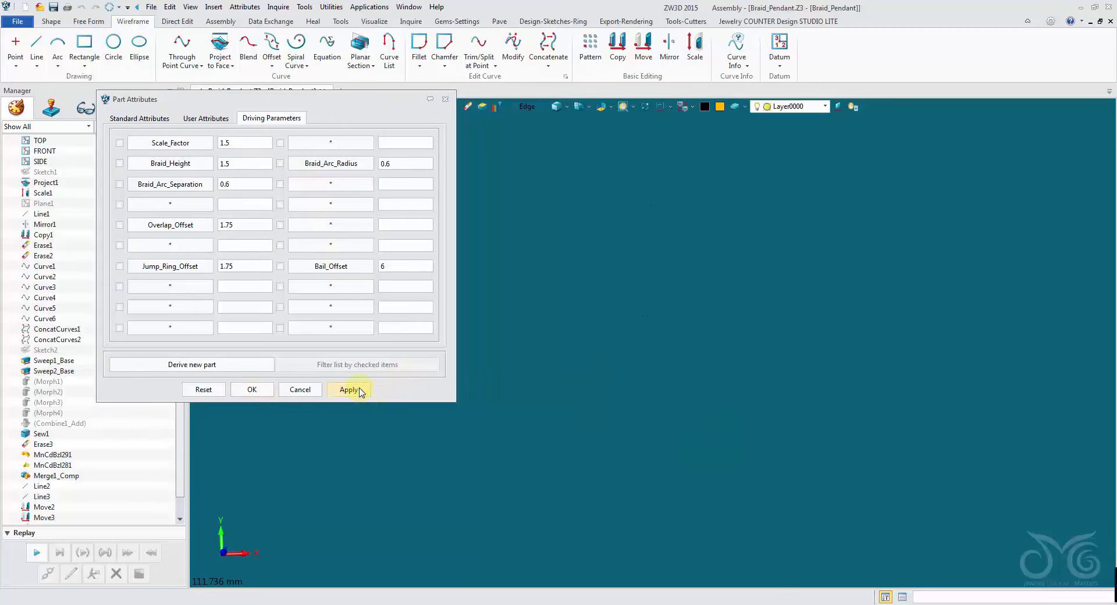
{"action": "left_click", "coordinate": [301, 389]}
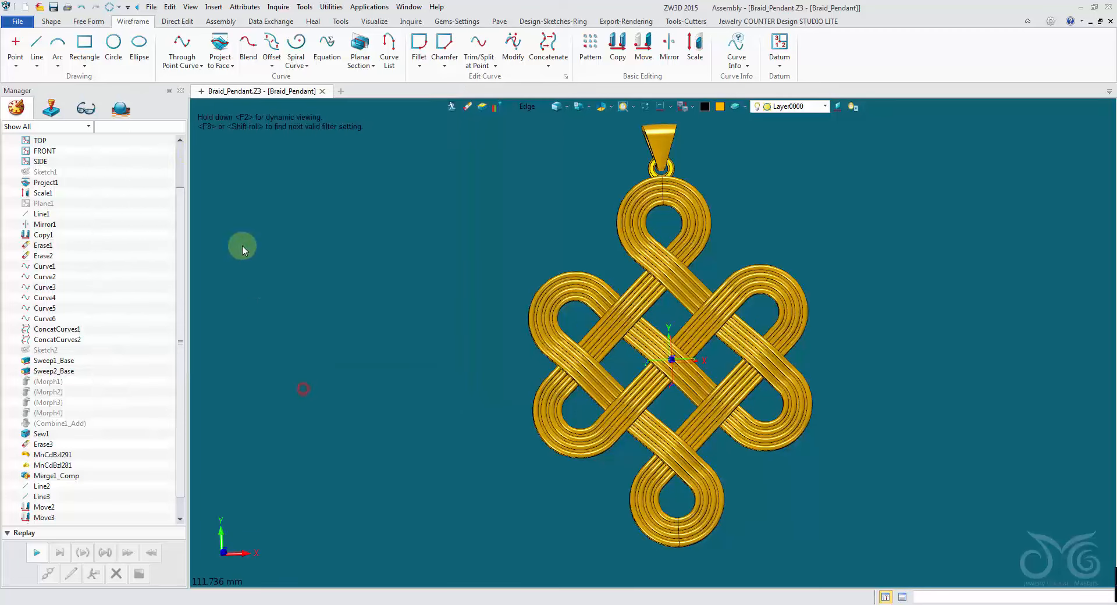
{"action": "left_click", "coordinate": [82, 7]}
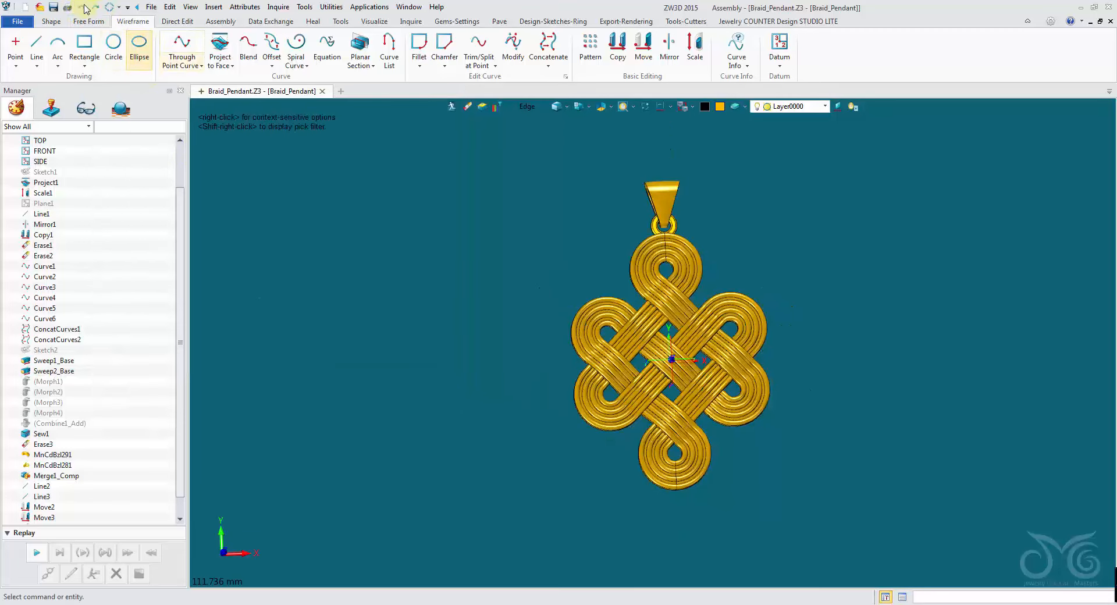
{"action": "left_click", "coordinate": [365, 168]}
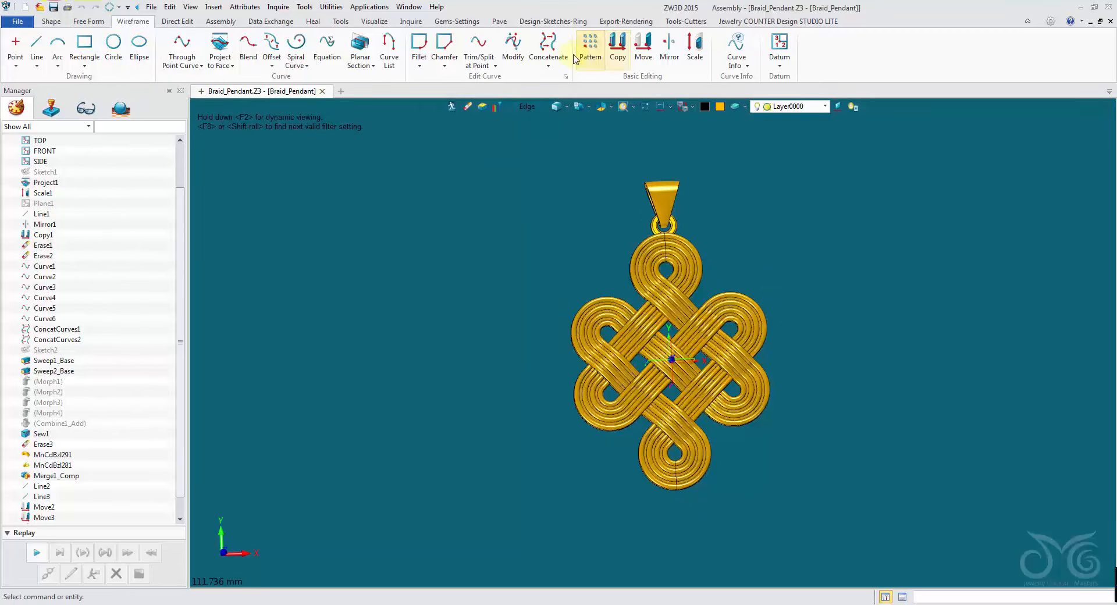
Select the braid, jump ring and bail shapes and set their face colour to the custom pale gold (RGB 255, 215, 105)
{"action": "left_click_drag", "start_coordinate": [511, 171], "coordinate": [823, 477]}
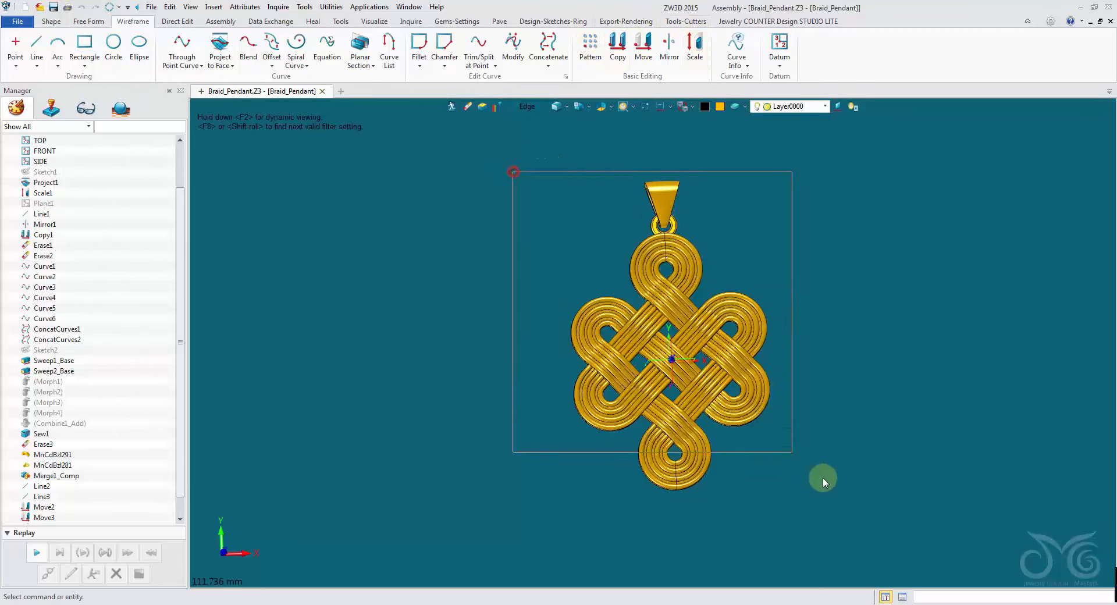
{"action": "left_click", "coordinate": [540, 106]}
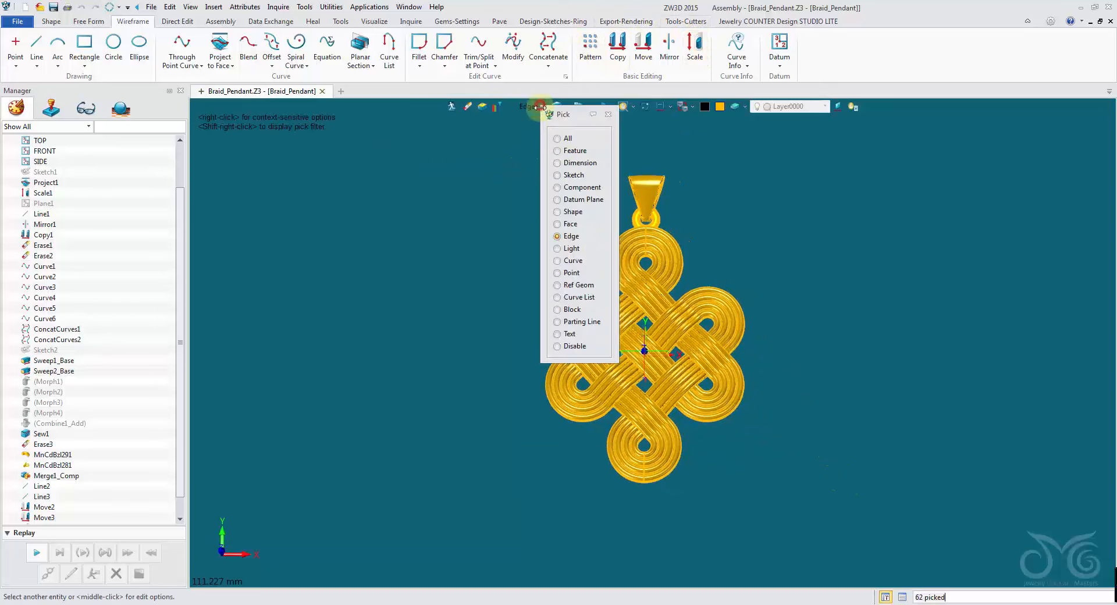
{"action": "left_click", "coordinate": [575, 211]}
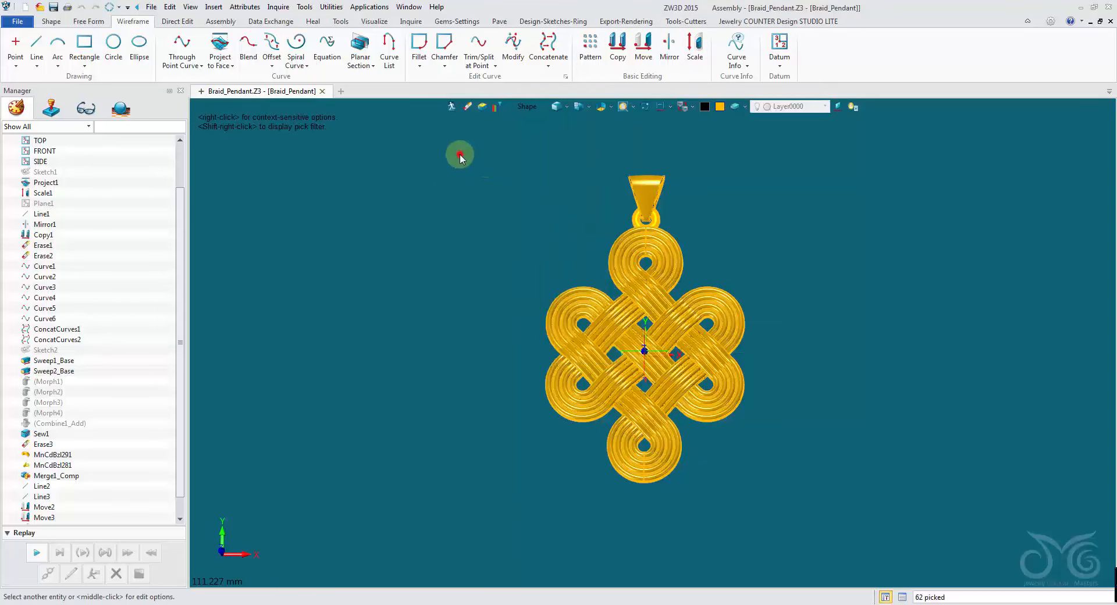
{"action": "left_click_drag", "start_coordinate": [459, 156], "coordinate": [794, 454]}
{"action": "right_click", "coordinate": [665, 261]}
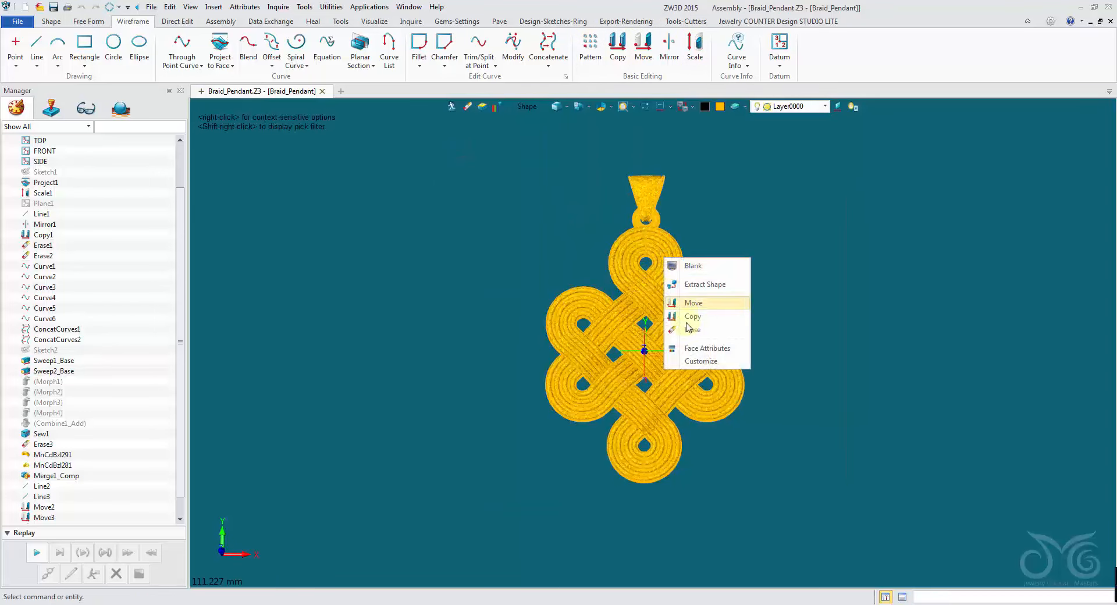
{"action": "left_click", "coordinate": [696, 348]}
{"action": "left_click", "coordinate": [119, 214]}
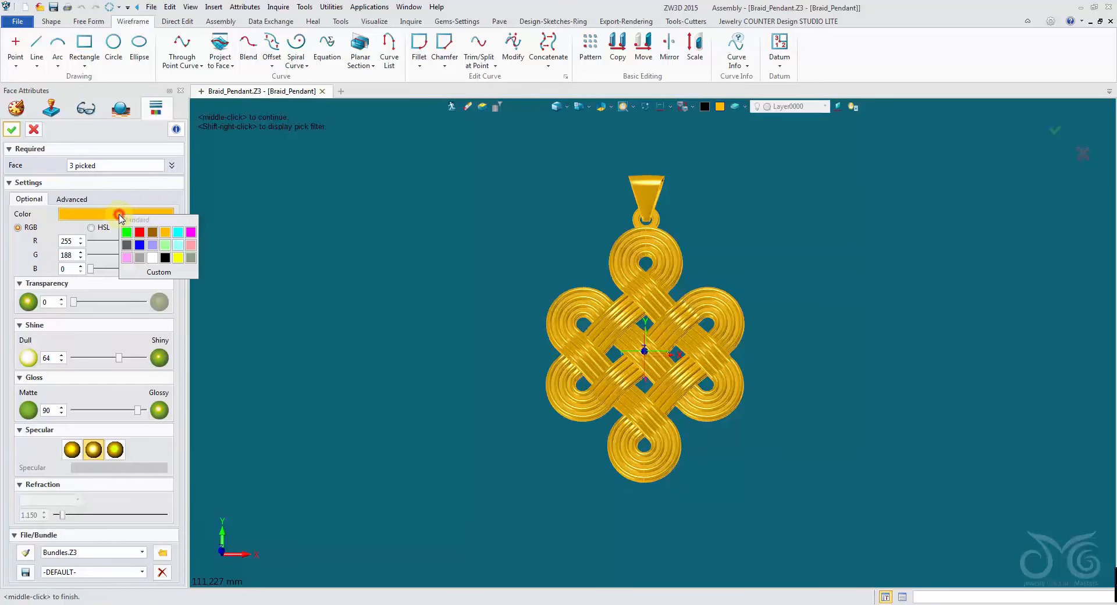
{"action": "left_click", "coordinate": [156, 273]}
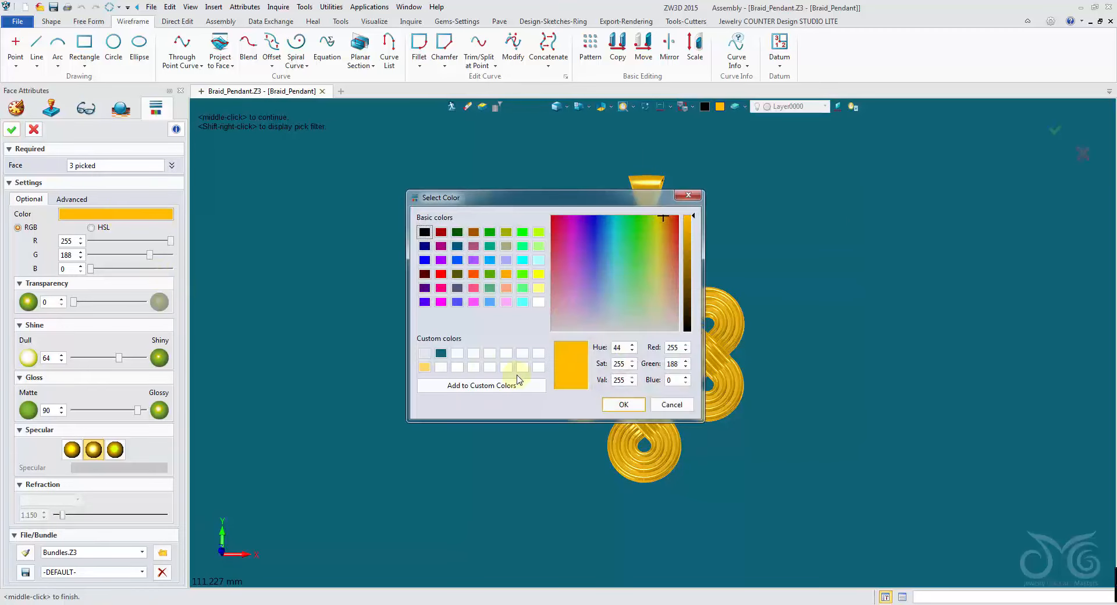
{"action": "left_click", "coordinate": [423, 366]}
{"action": "left_click", "coordinate": [623, 404]}
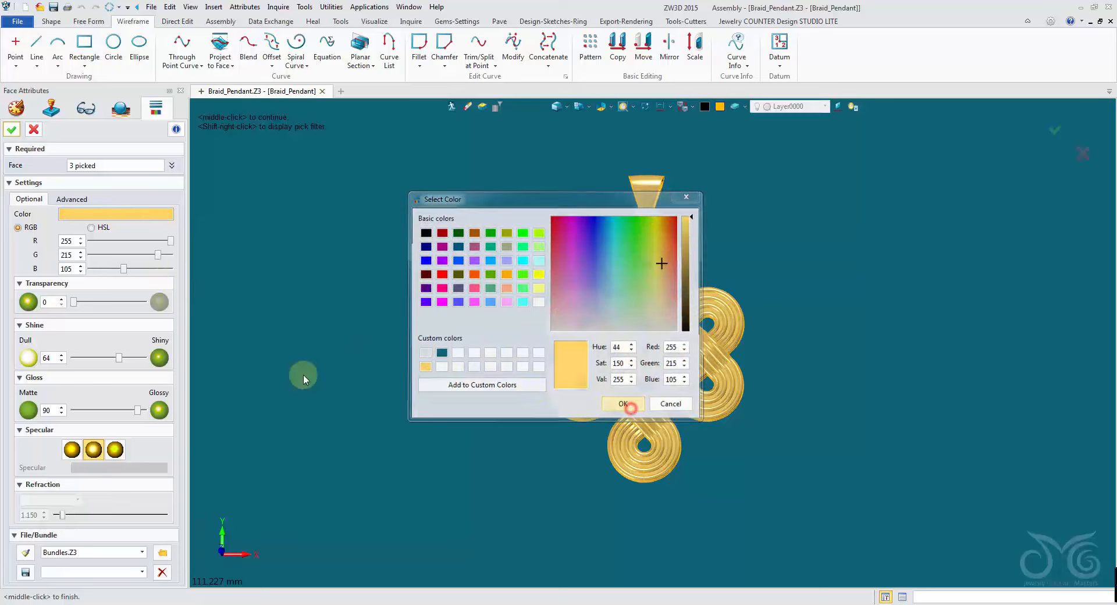
Set the faces' shine and gloss to 100, choose the first specular option and confirm the face attributes
{"action": "left_click_drag", "start_coordinate": [156, 370], "coordinate": [155, 364]}
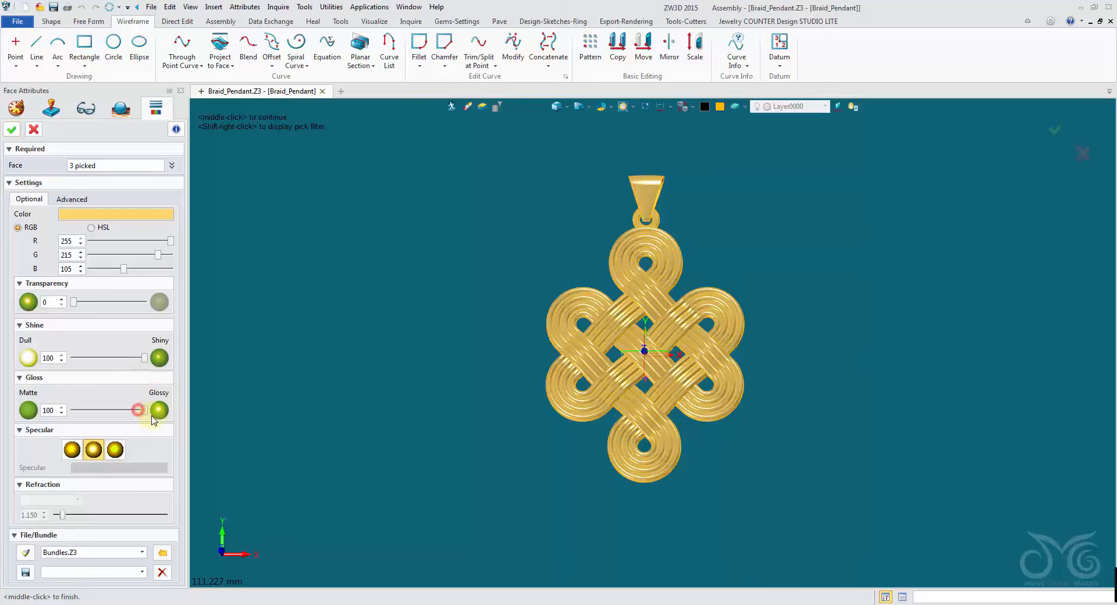
{"action": "left_click", "coordinate": [68, 457]}
{"action": "left_click", "coordinate": [11, 129]}
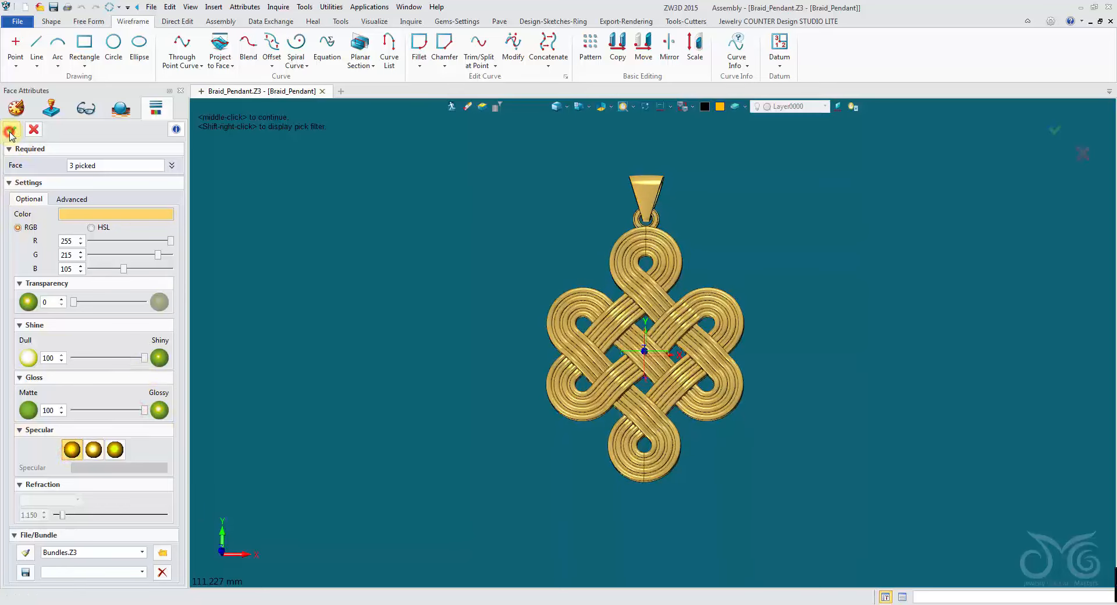
Insert the Live Rendering Studio at point 0,0,0 around the pendant
{"action": "left_click", "coordinate": [626, 21]}
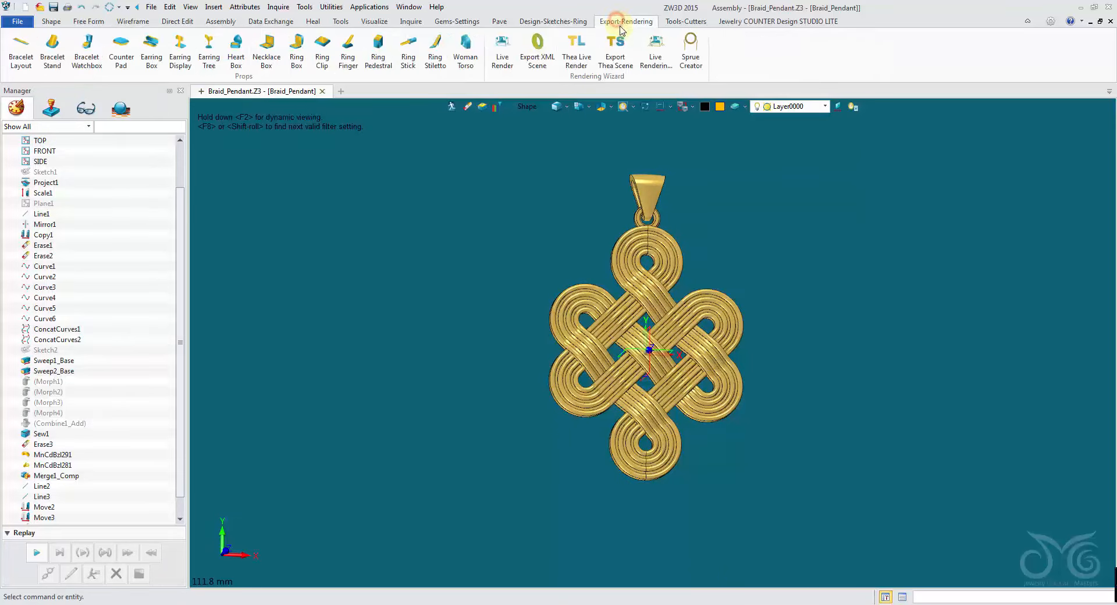
{"action": "left_click", "coordinate": [656, 49]}
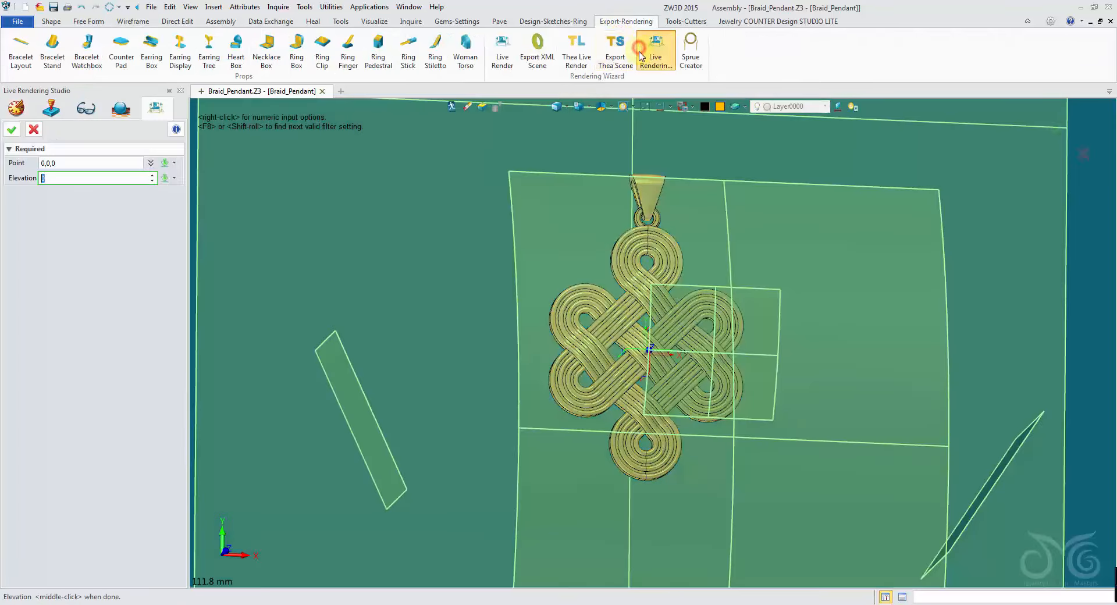
{"action": "left_click", "coordinate": [12, 129]}
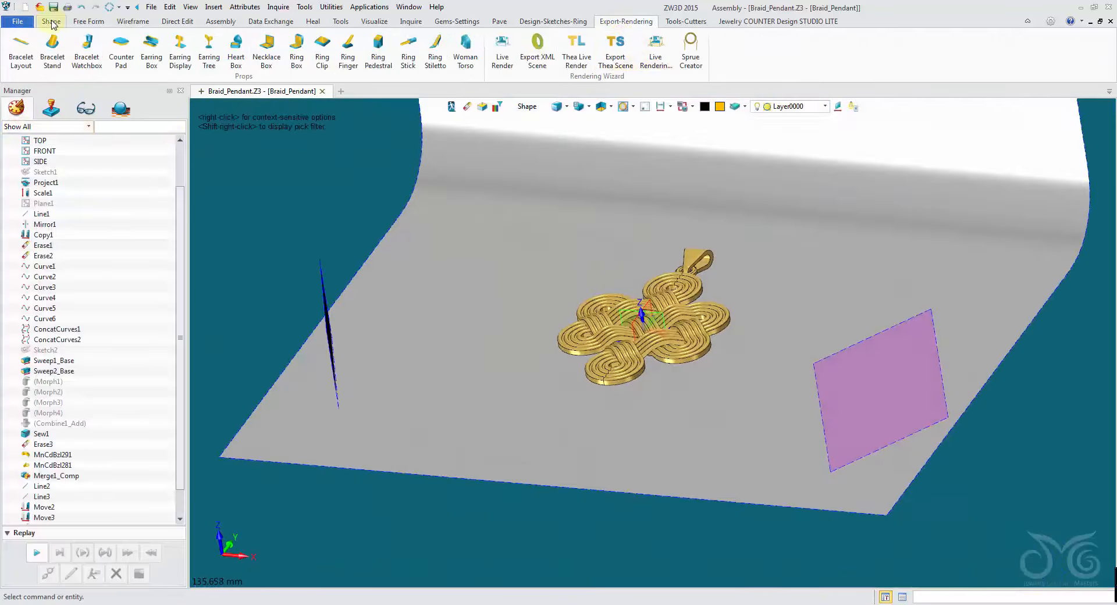
Merge the inserted studio component into the pendant part
{"action": "left_click", "coordinate": [51, 22]}
{"action": "left_click", "coordinate": [584, 49]}
{"action": "left_click", "coordinate": [591, 157]}
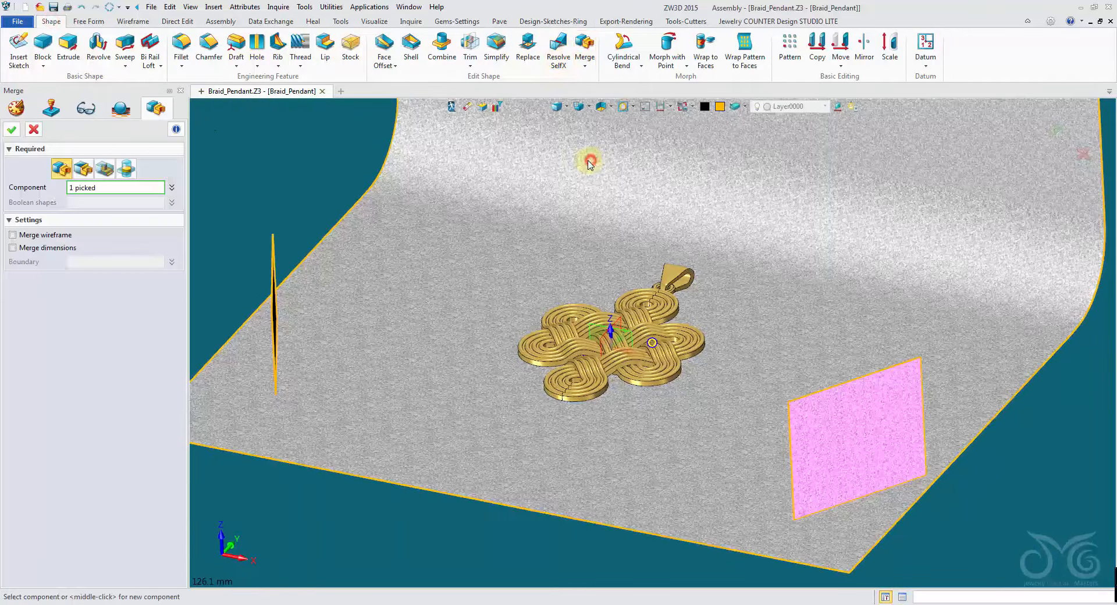
{"action": "left_click", "coordinate": [11, 130]}
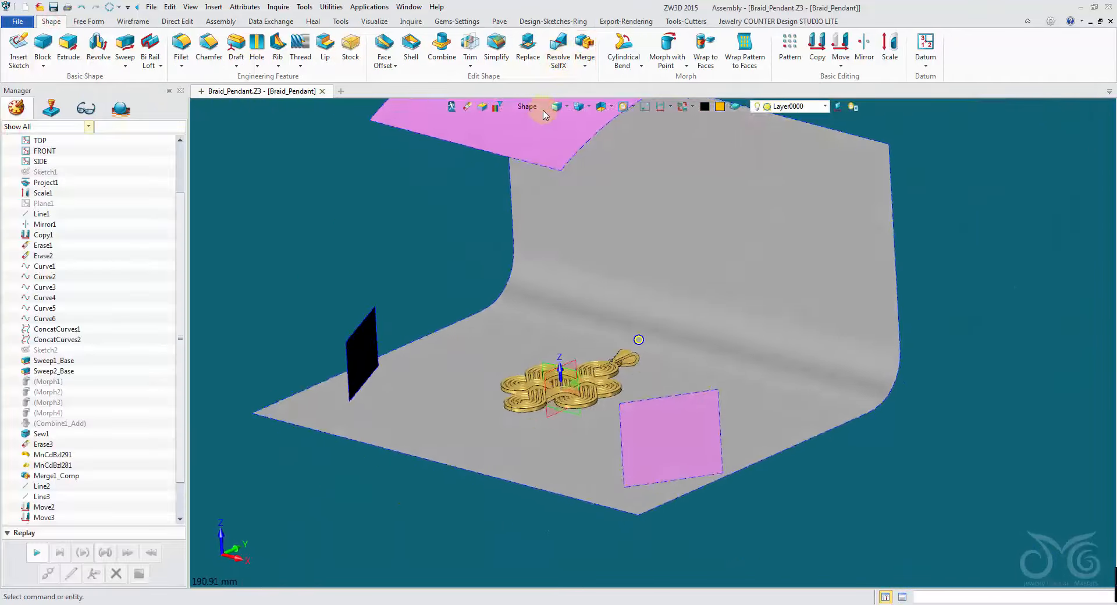
Move the curved overhead light panel dynamically upward along Z, well above the backdrop
{"action": "left_click", "coordinate": [838, 52]}
{"action": "left_click", "coordinate": [526, 214]}
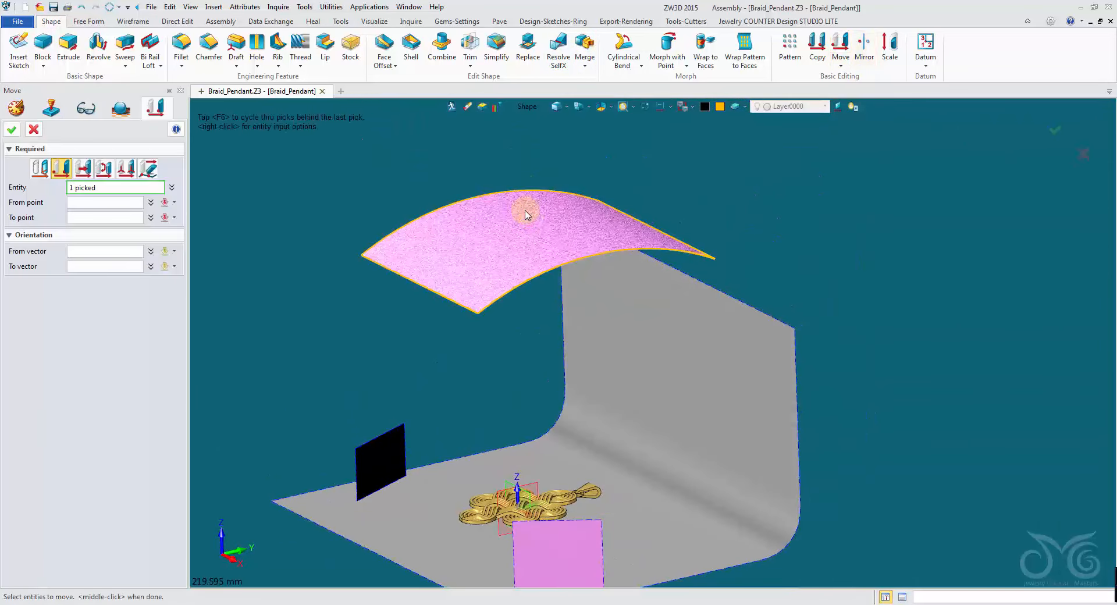
{"action": "right_click_drag", "start_coordinate": [220, 191], "coordinate": [153, 146]}
{"action": "left_click", "coordinate": [41, 169]}
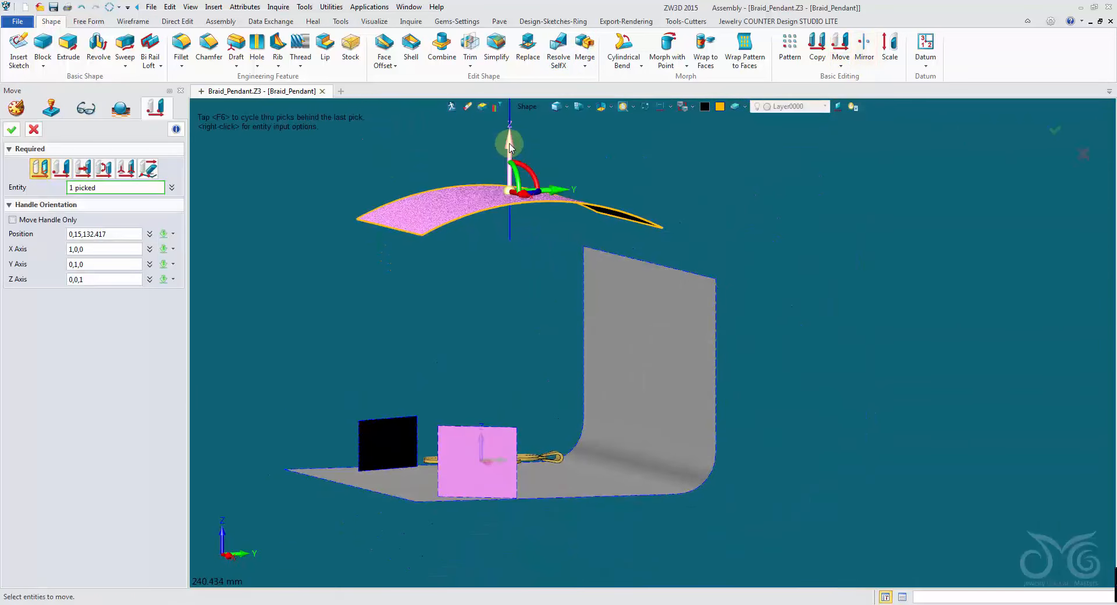
{"action": "left_click_drag", "start_coordinate": [510, 145], "coordinate": [514, 82]}
{"action": "left_click_drag", "start_coordinate": [519, 145], "coordinate": [520, 22]}
{"action": "left_click", "coordinate": [10, 130]}
{"action": "scroll", "coordinate": [552, 230], "scroll_direction": "down", "scroll_amount": 1}
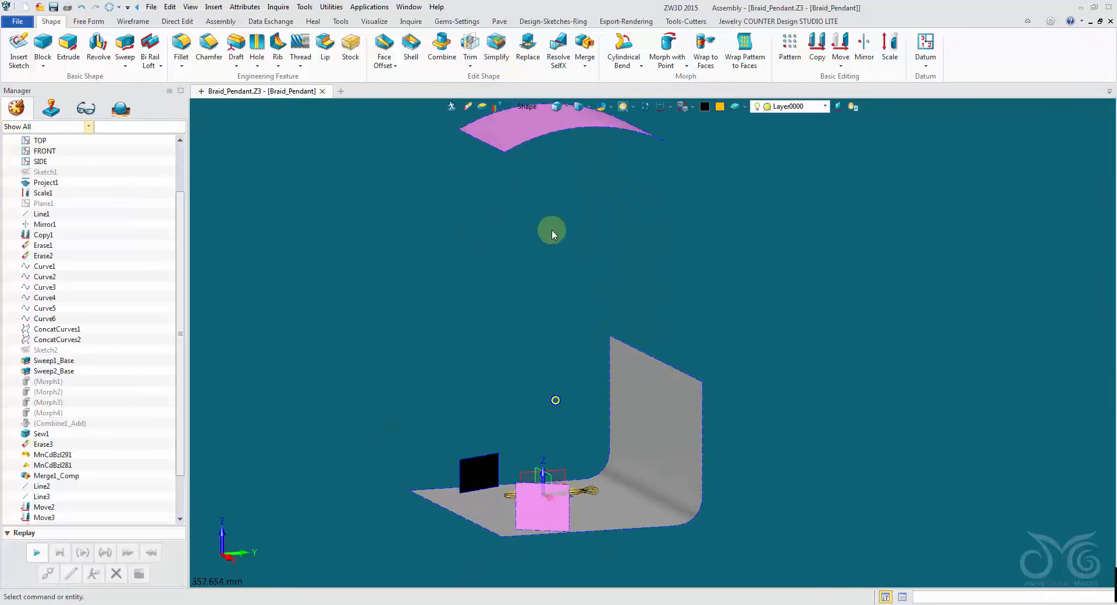
{"action": "right_click_drag", "start_coordinate": [552, 229], "coordinate": [774, 125]}
{"action": "scroll", "coordinate": [634, 265], "scroll_direction": "up", "scroll_amount": 3}
{"action": "scroll", "coordinate": [783, 122], "scroll_direction": "up", "scroll_amount": 1}
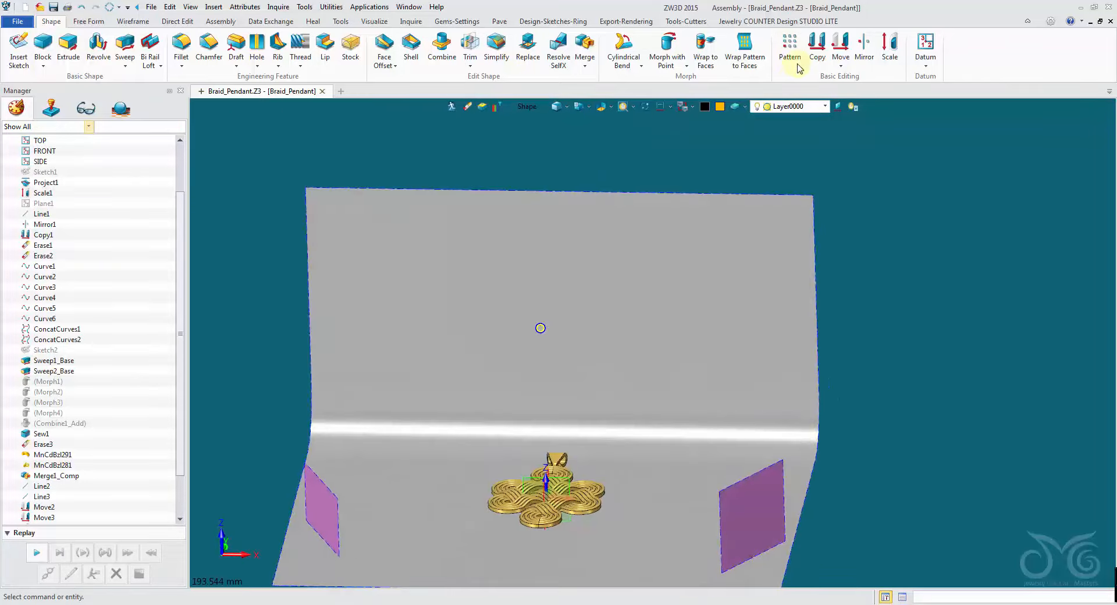
{"action": "left_click", "coordinate": [841, 46]}
{"action": "right_click_drag", "start_coordinate": [768, 175], "coordinate": [600, 332]}
{"action": "scroll", "coordinate": [599, 331], "scroll_direction": "down", "scroll_amount": 2}
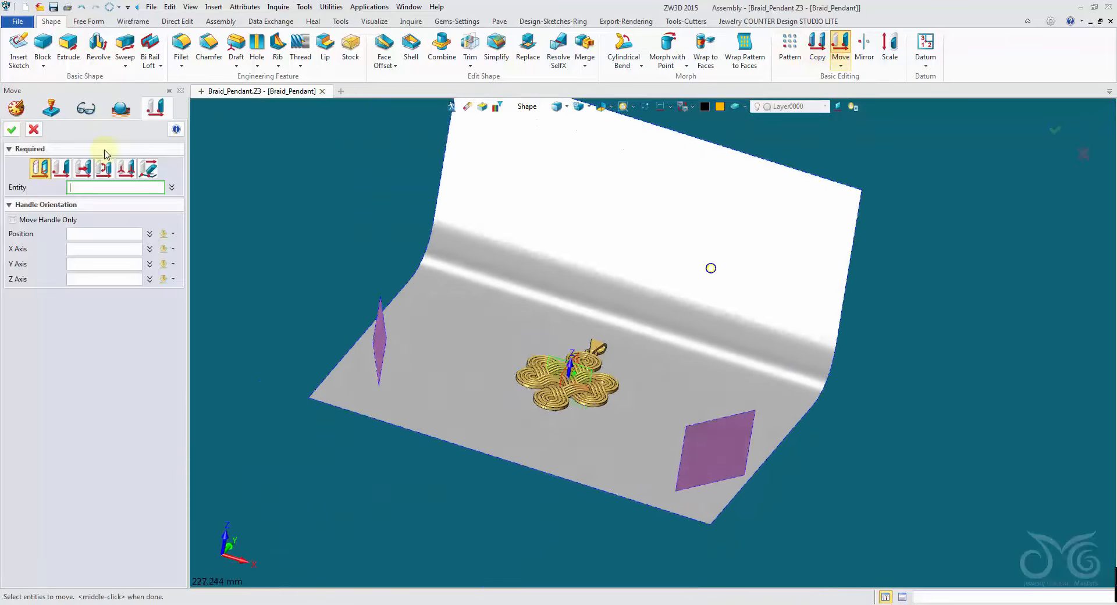
{"action": "left_click", "coordinate": [33, 129]}
Scale the studio backdrop and both side light panels uniformly by a factor of 1.45
{"action": "right_click_drag", "start_coordinate": [814, 204], "coordinate": [904, 57]}
{"action": "left_click", "coordinate": [890, 47]}
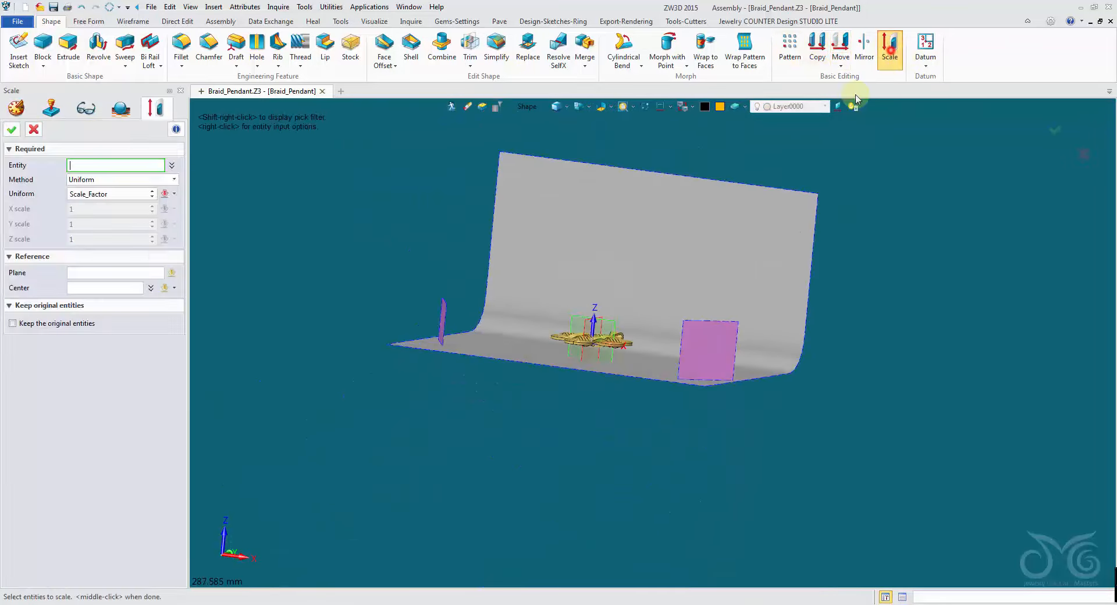
{"action": "right_click_drag", "start_coordinate": [850, 100], "coordinate": [743, 274]}
{"action": "left_click", "coordinate": [709, 294]}
{"action": "left_click", "coordinate": [716, 409]}
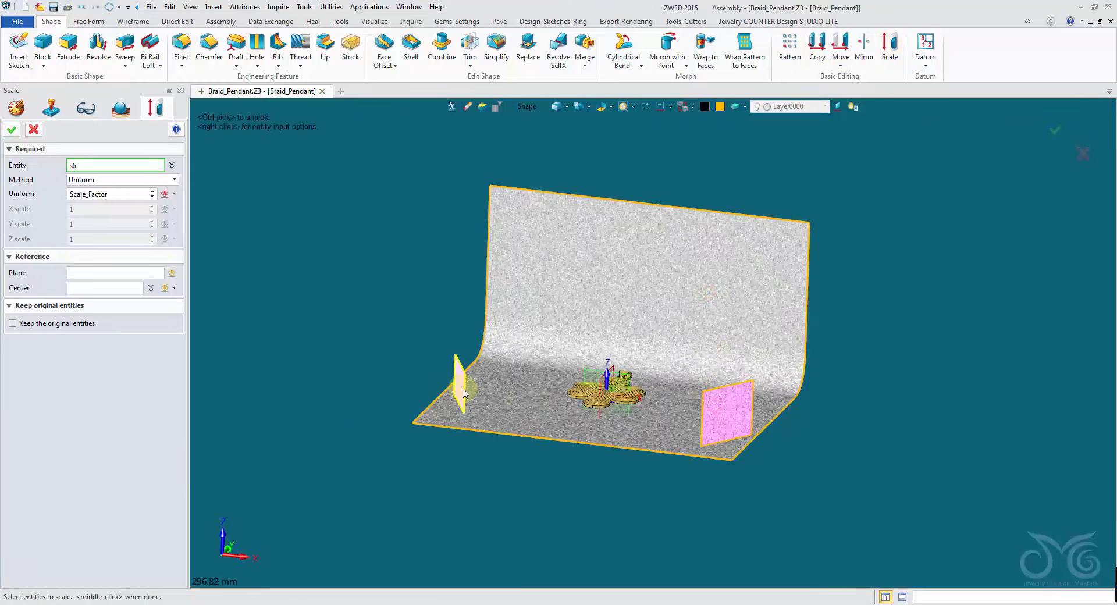
{"action": "left_click", "coordinate": [462, 389]}
{"action": "right_click_drag", "start_coordinate": [650, 342], "coordinate": [646, 343]}
{"action": "left_click", "coordinate": [138, 194]}
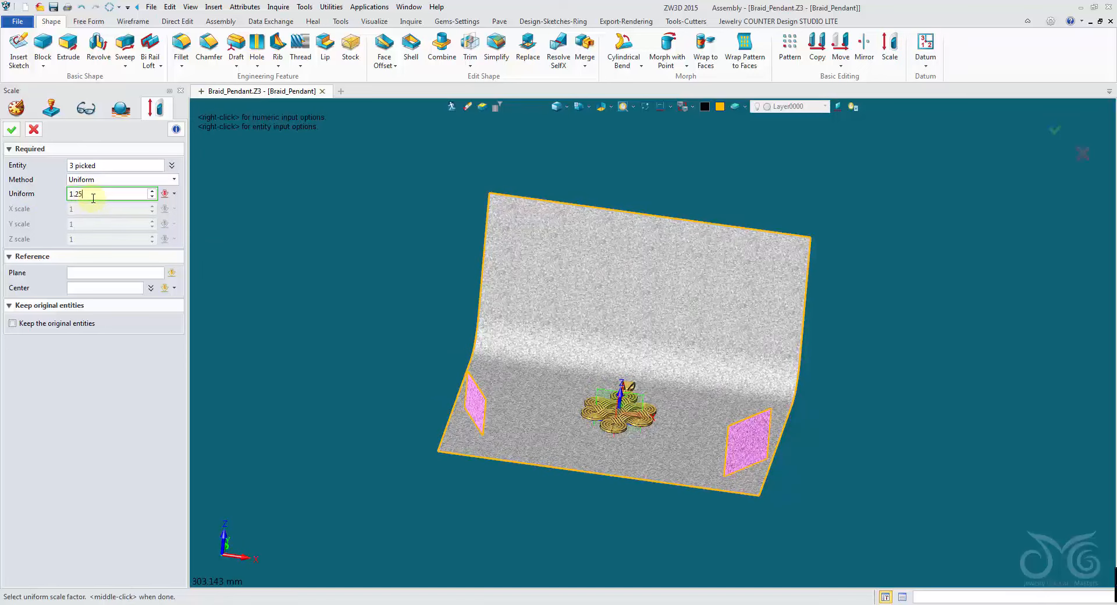
{"action": "type", "text": "1.25"}
{"action": "key", "text": "Return"}
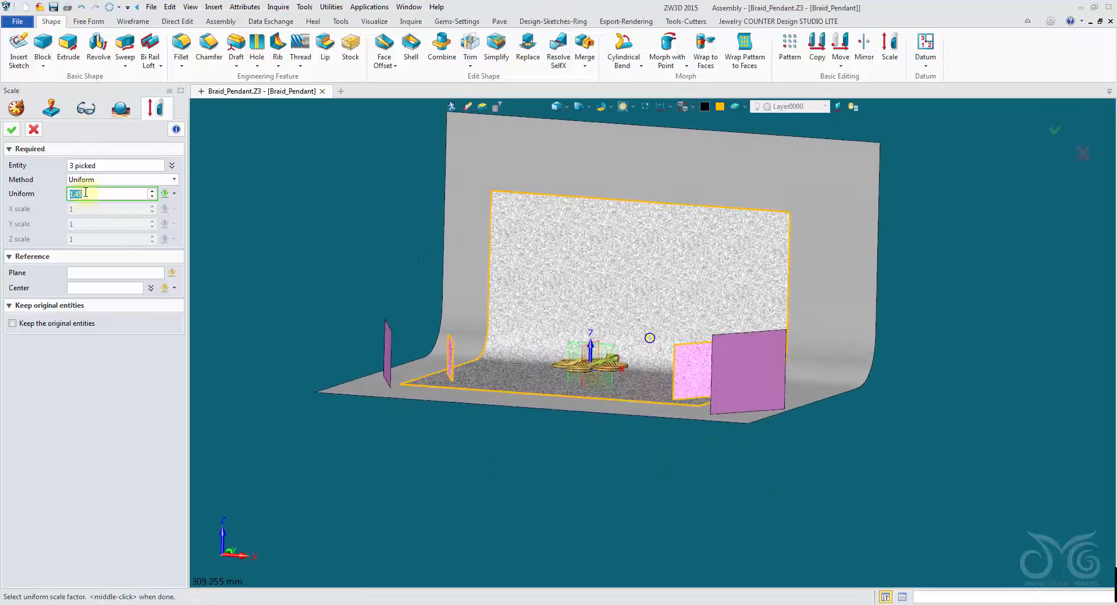
{"action": "left_click", "coordinate": [11, 129]}
Move the complete pendant with its bail dynamically 35 mm up along Z and rotate it 69 degrees about X to stand upright
{"action": "scroll", "coordinate": [391, 242], "scroll_direction": "up", "scroll_amount": 5}
{"action": "scroll", "coordinate": [619, 342], "scroll_direction": "up", "scroll_amount": 3}
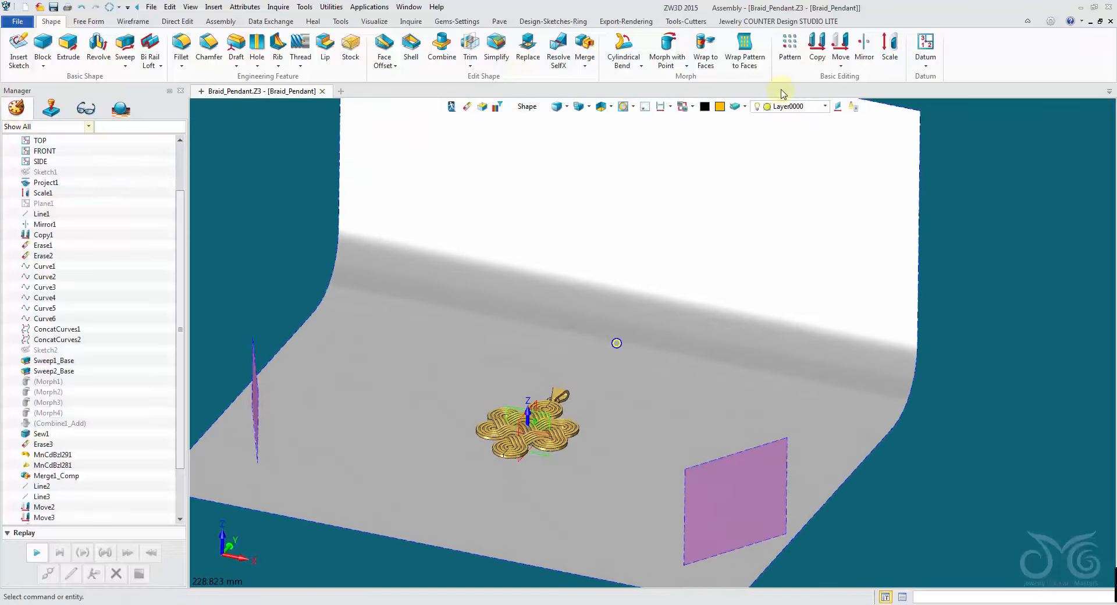
{"action": "left_click", "coordinate": [841, 49]}
{"action": "scroll", "coordinate": [595, 381], "scroll_direction": "up", "scroll_amount": 4}
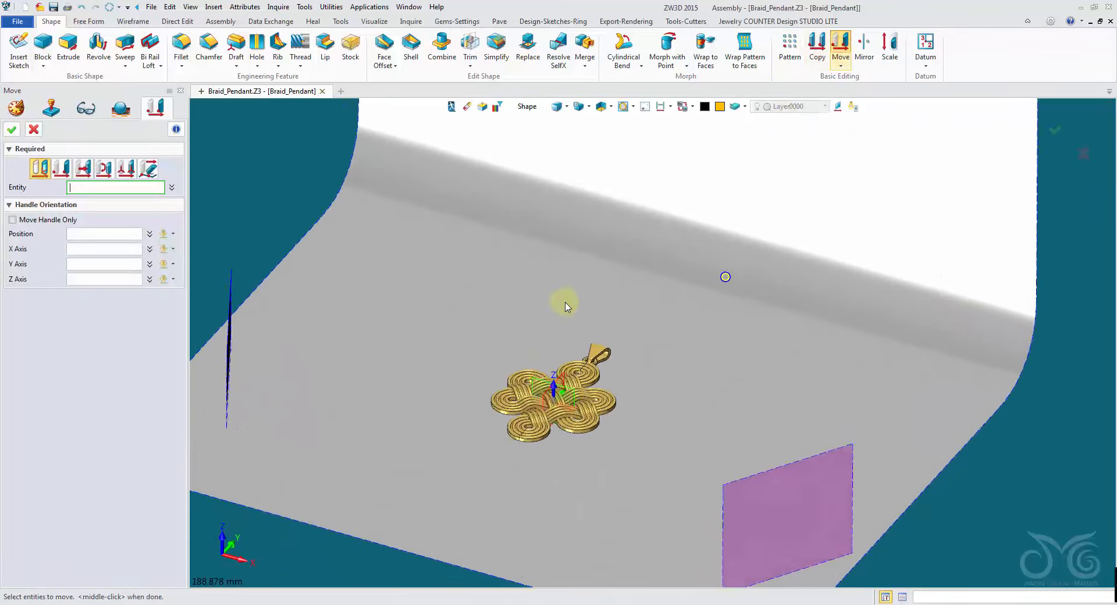
{"action": "left_click", "coordinate": [616, 380]}
{"action": "scroll", "coordinate": [629, 399], "scroll_direction": "up", "scroll_amount": 4}
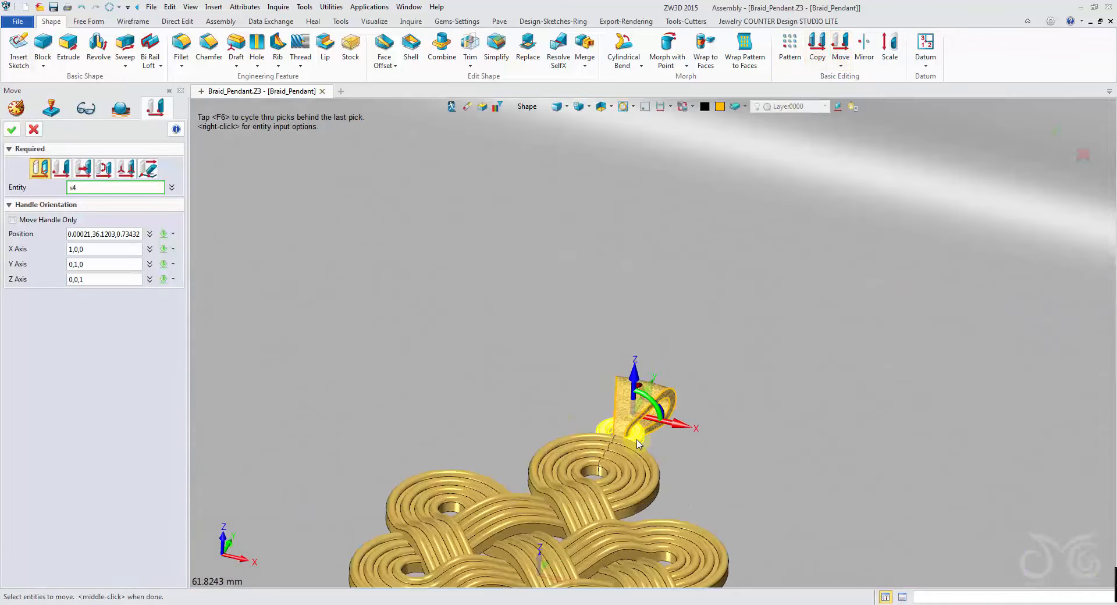
{"action": "scroll", "coordinate": [635, 460], "scroll_direction": "down", "scroll_amount": 2}
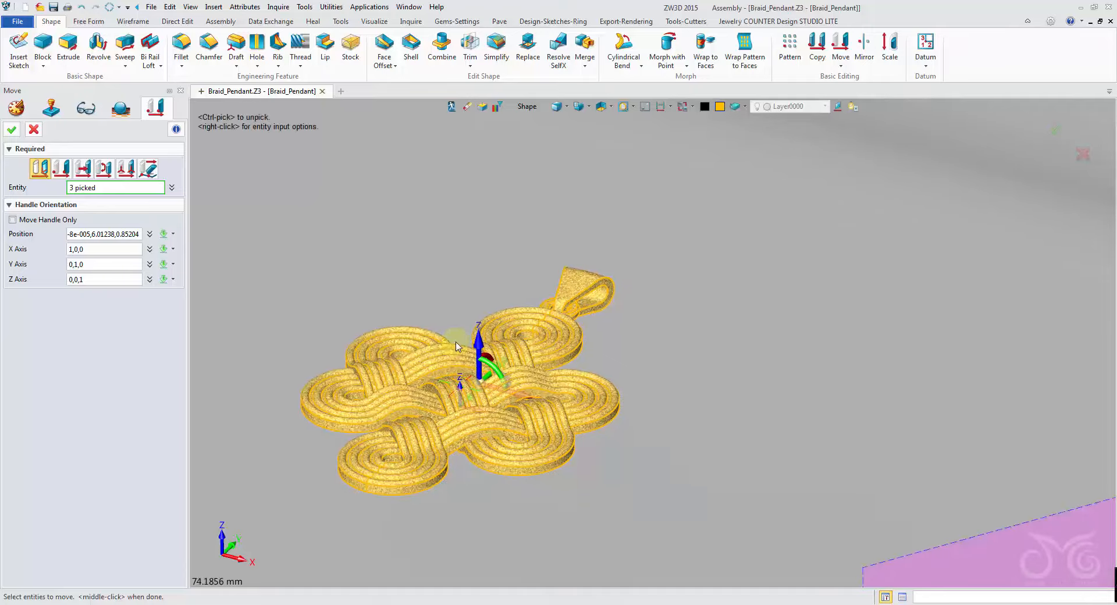
{"action": "left_click_drag", "start_coordinate": [481, 345], "coordinate": [493, 237]}
{"action": "left_click_drag", "start_coordinate": [488, 158], "coordinate": [466, 175]}
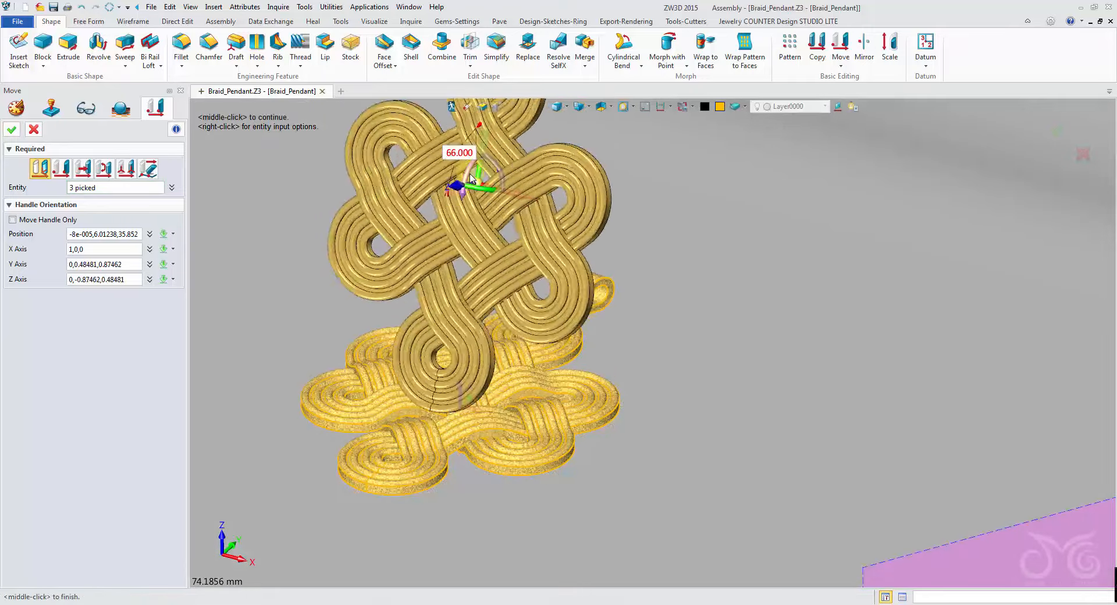
{"action": "right_click_drag", "start_coordinate": [651, 342], "coordinate": [496, 176]}
{"action": "key", "text": "ctrl+f"}
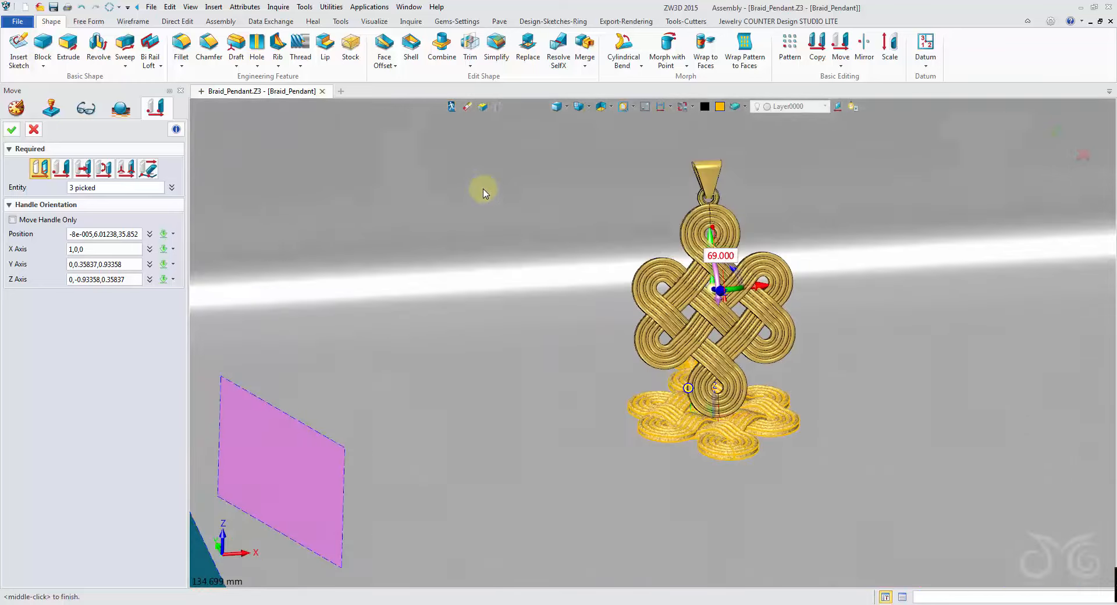
{"action": "left_click", "coordinate": [11, 130]}
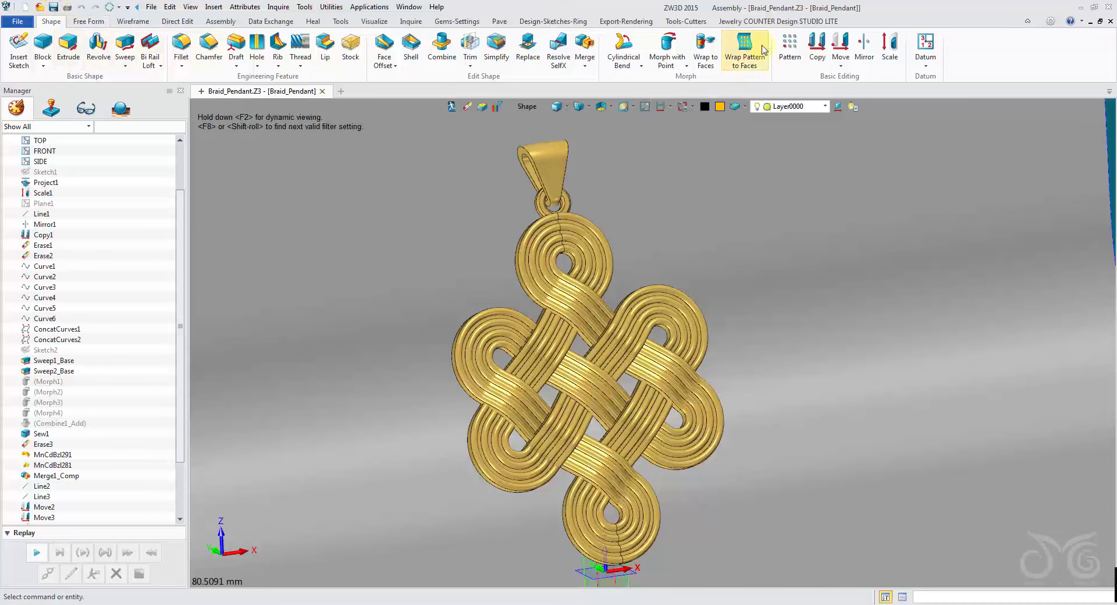
Start a live render of the upright pendant and examine the gold and studio reflections from several angles and distances
{"action": "left_click", "coordinate": [617, 24]}
{"action": "left_click", "coordinate": [503, 49]}
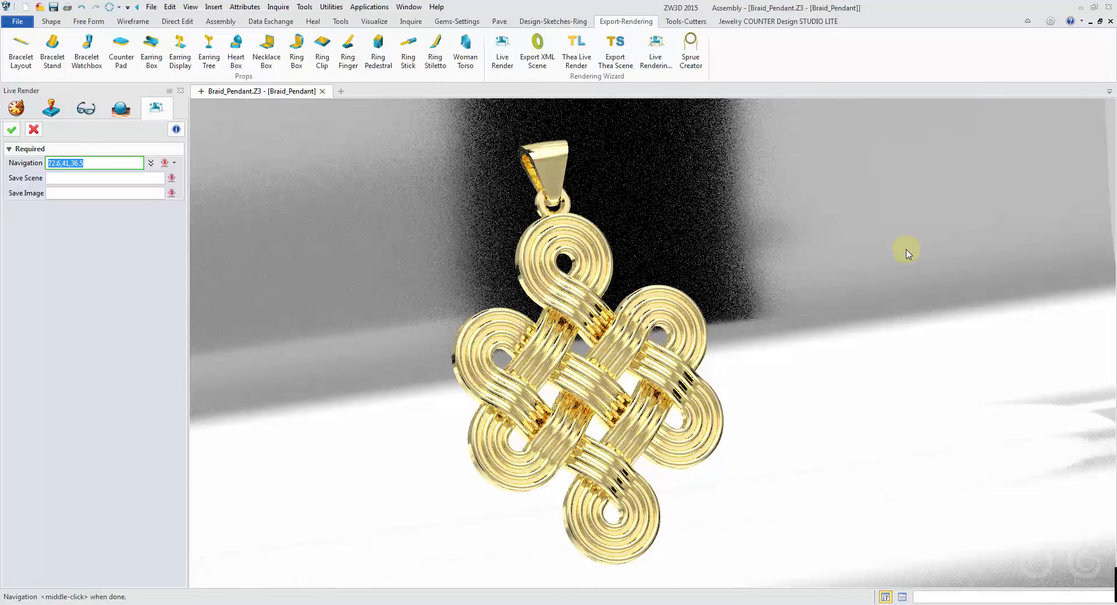
{"action": "left_click", "coordinate": [813, 302]}
{"action": "right_click_drag", "start_coordinate": [813, 302], "coordinate": [815, 303]}
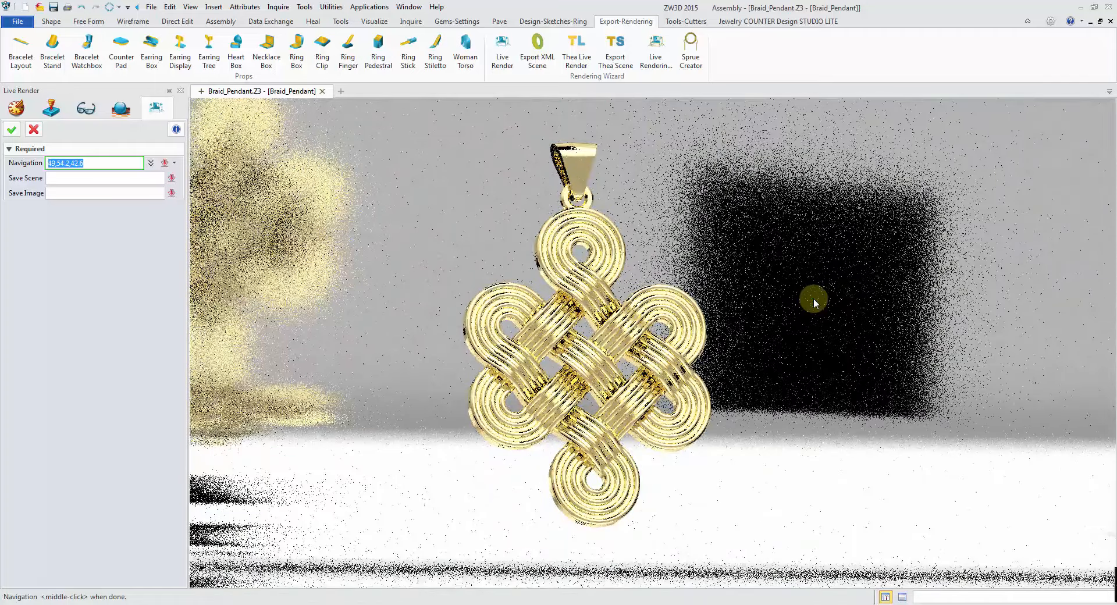
{"action": "left_click", "coordinate": [814, 299]}
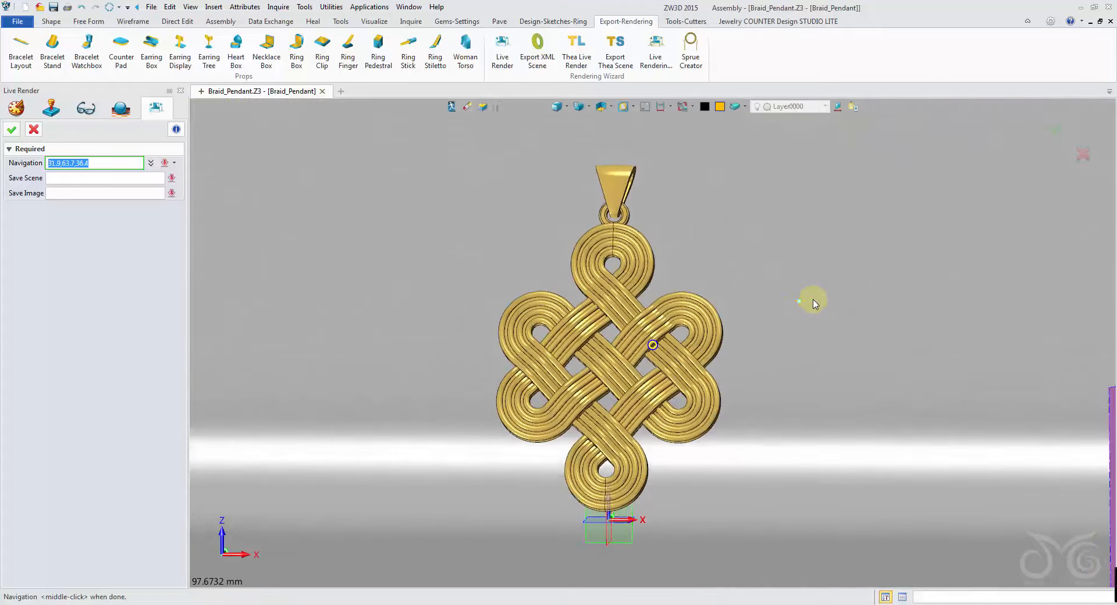
{"action": "right_click_drag", "start_coordinate": [813, 303], "coordinate": [814, 305]}
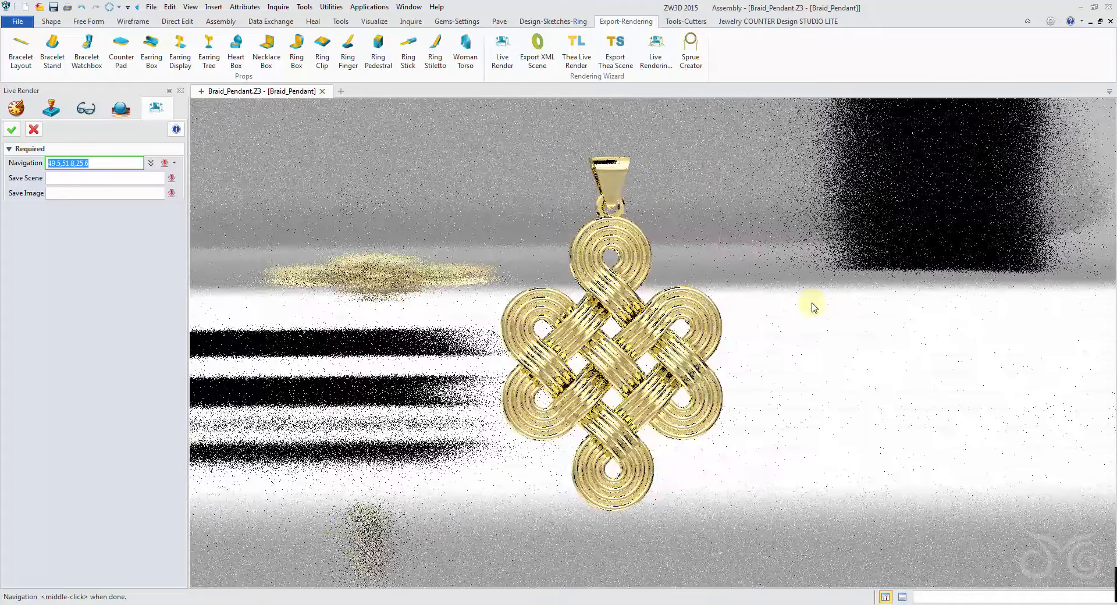
{"action": "right_click_drag", "start_coordinate": [811, 304], "coordinate": [810, 307]}
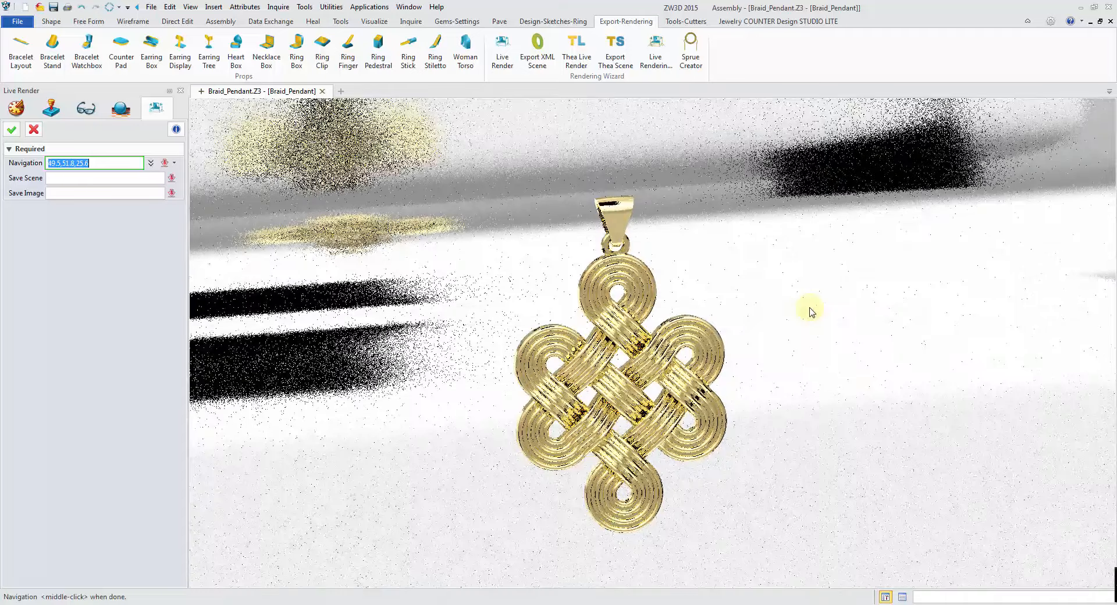
{"action": "scroll", "coordinate": [742, 392], "scroll_direction": "up", "scroll_amount": 2}
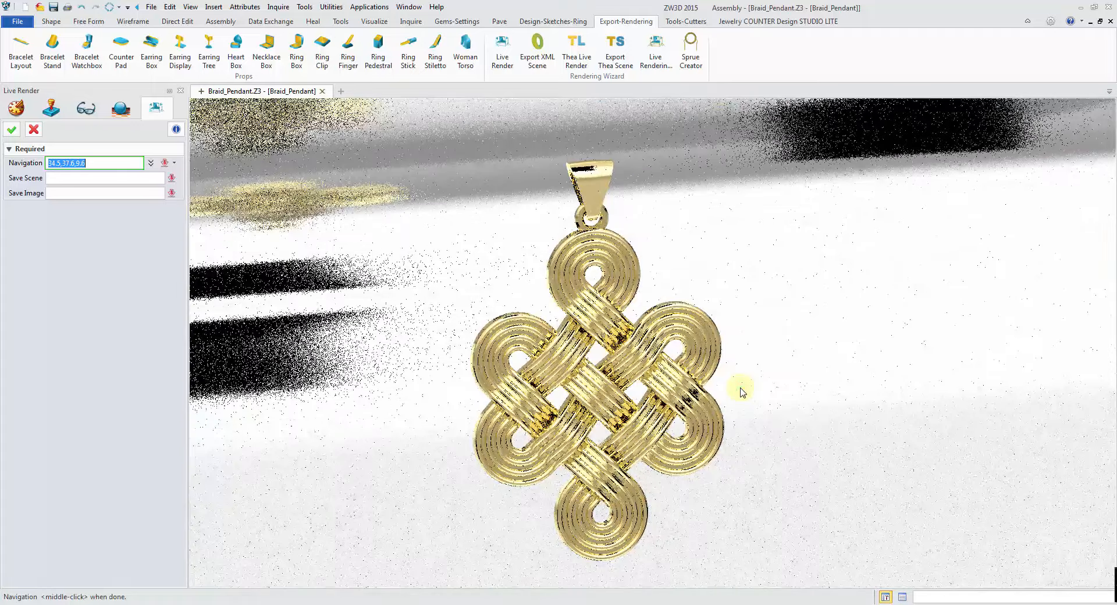
{"action": "scroll", "coordinate": [723, 396], "scroll_direction": "up", "scroll_amount": 2}
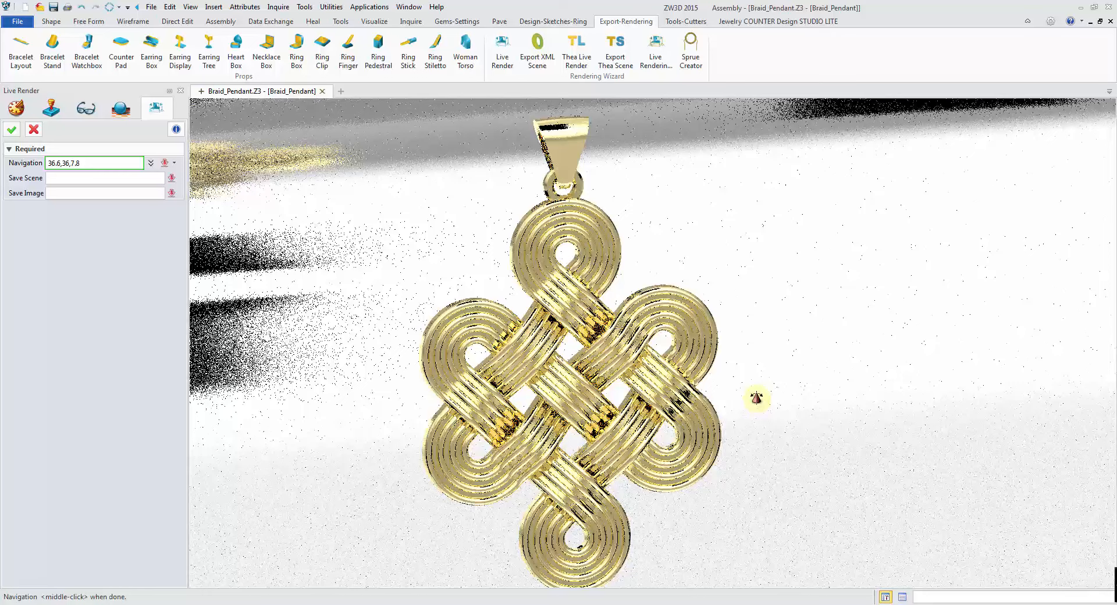
{"action": "right_click_drag", "start_coordinate": [756, 398], "coordinate": [757, 394]}
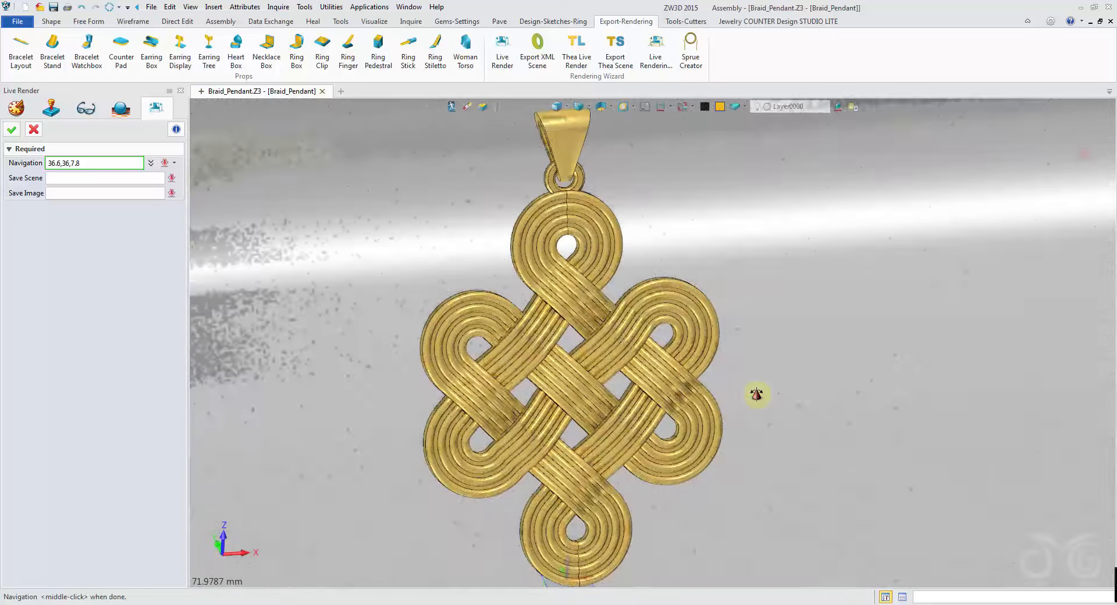
{"action": "middle_click_drag", "start_coordinate": [757, 395], "coordinate": [755, 390]}
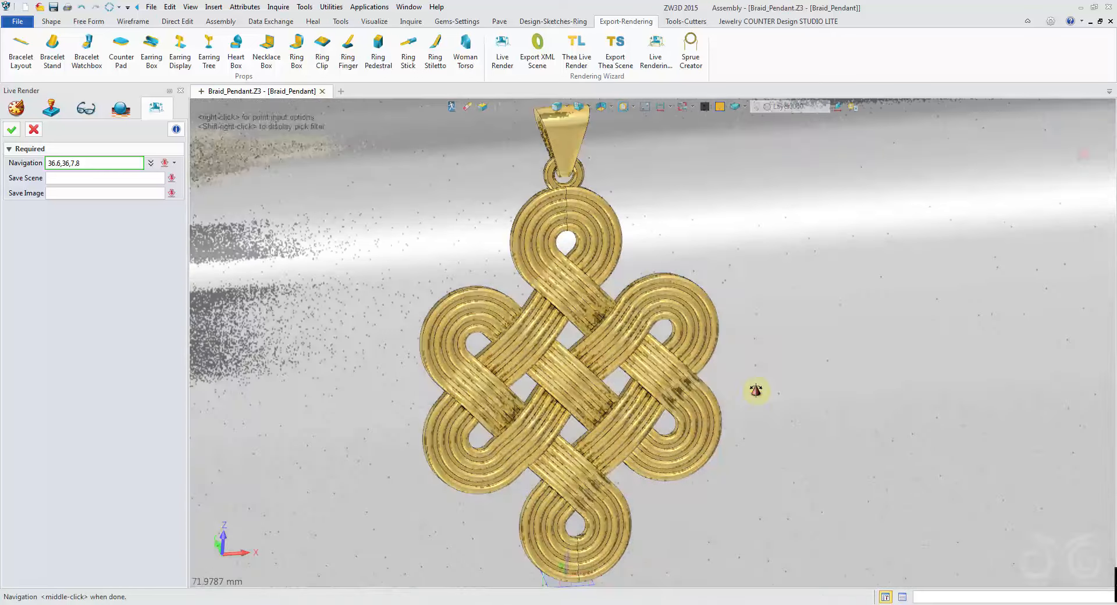